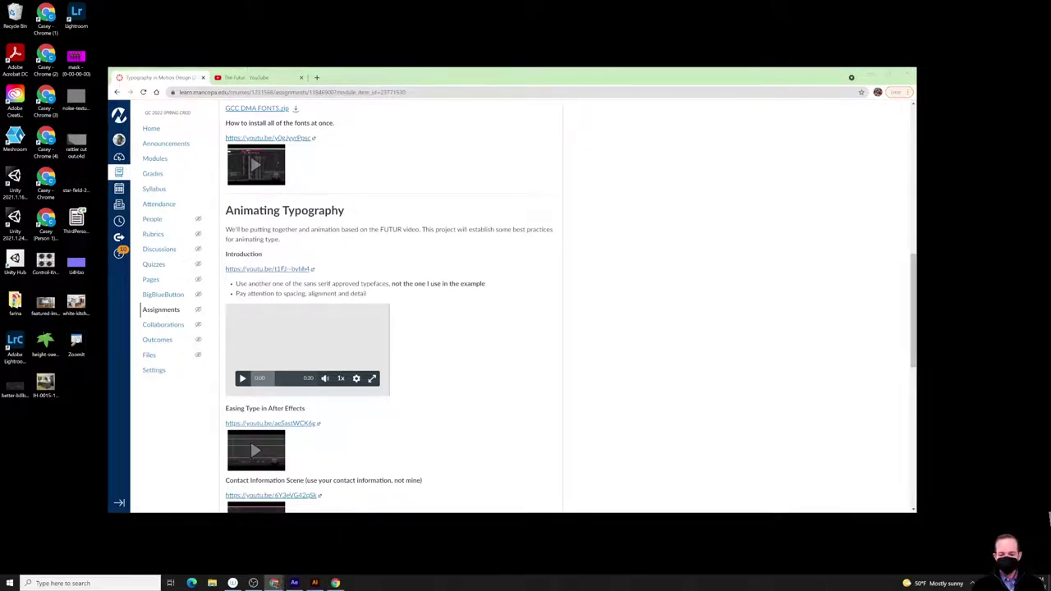
Open the assignment "Mini-Project: Principles of Motion Design: Weight, Anticipation, Squash, and Smear" from the course modules for editing
mouse_move(315, 584)
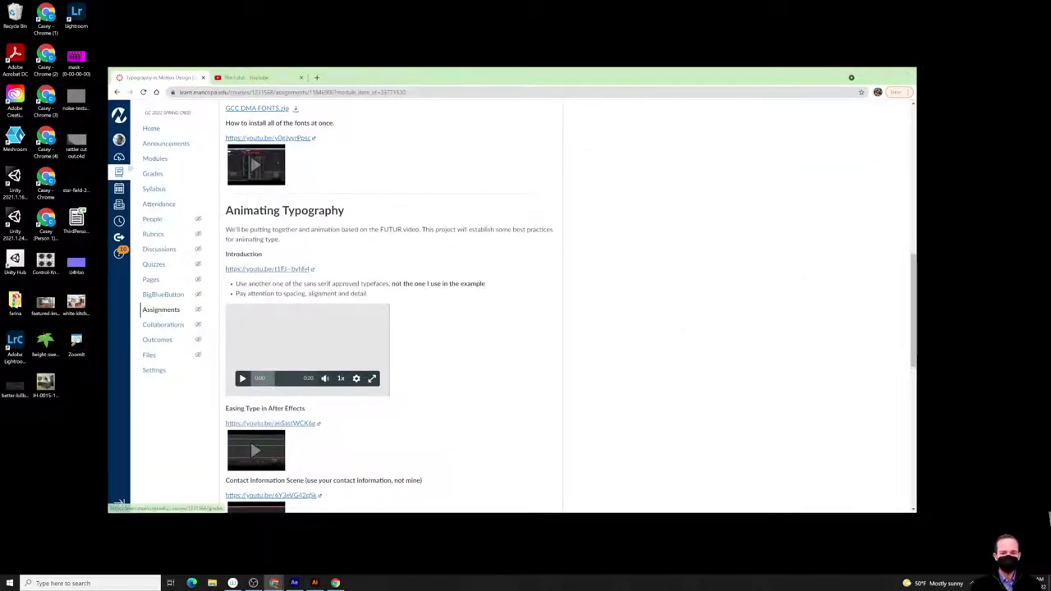
click(156, 160)
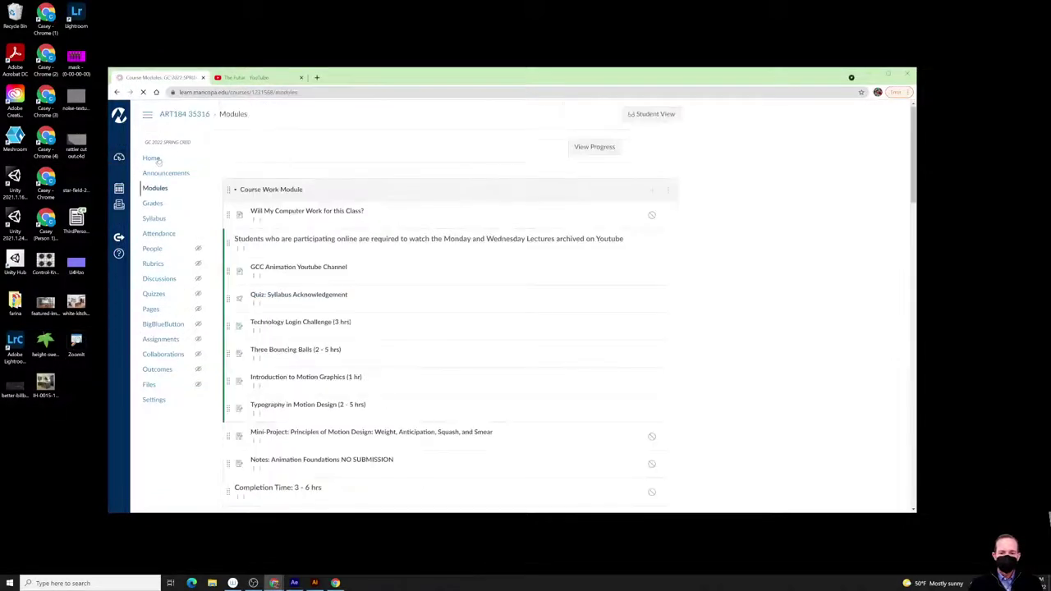
scroll(427, 327, down, 3)
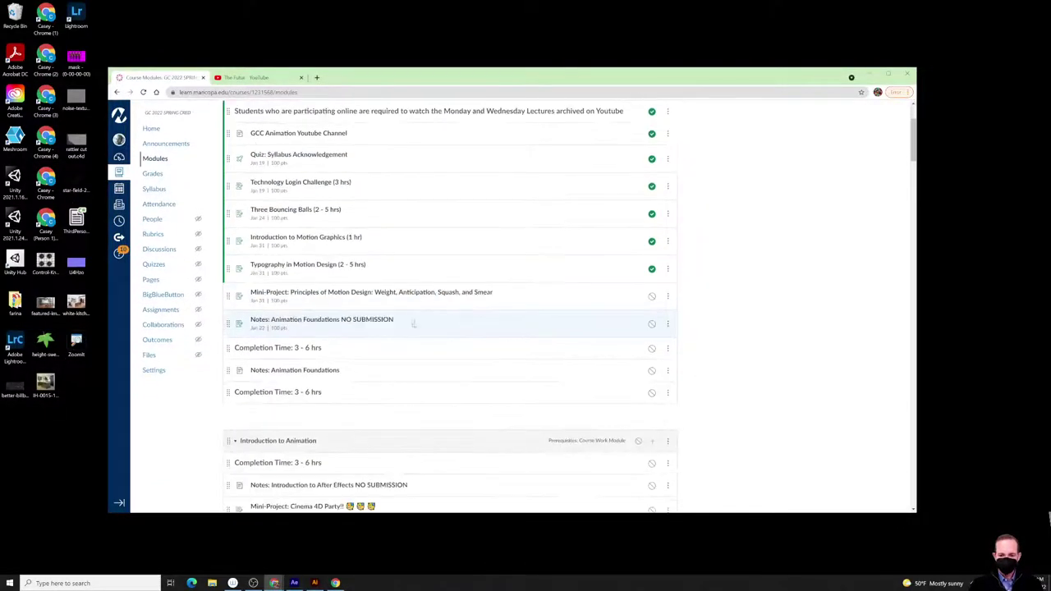
click(408, 294)
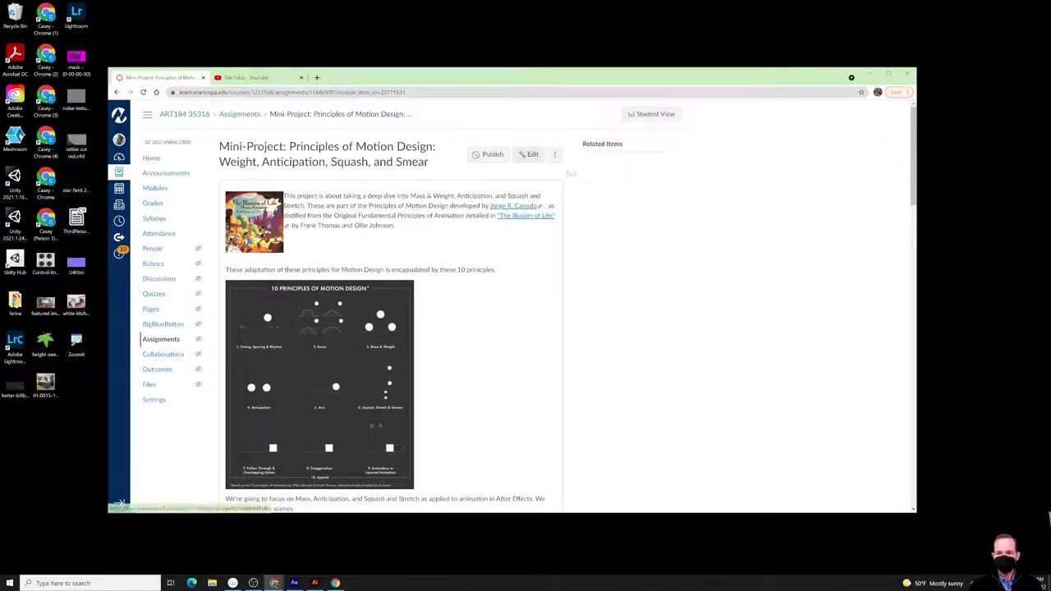
scroll(542, 164, down, 3)
scroll(542, 164, up, 3)
click(529, 154)
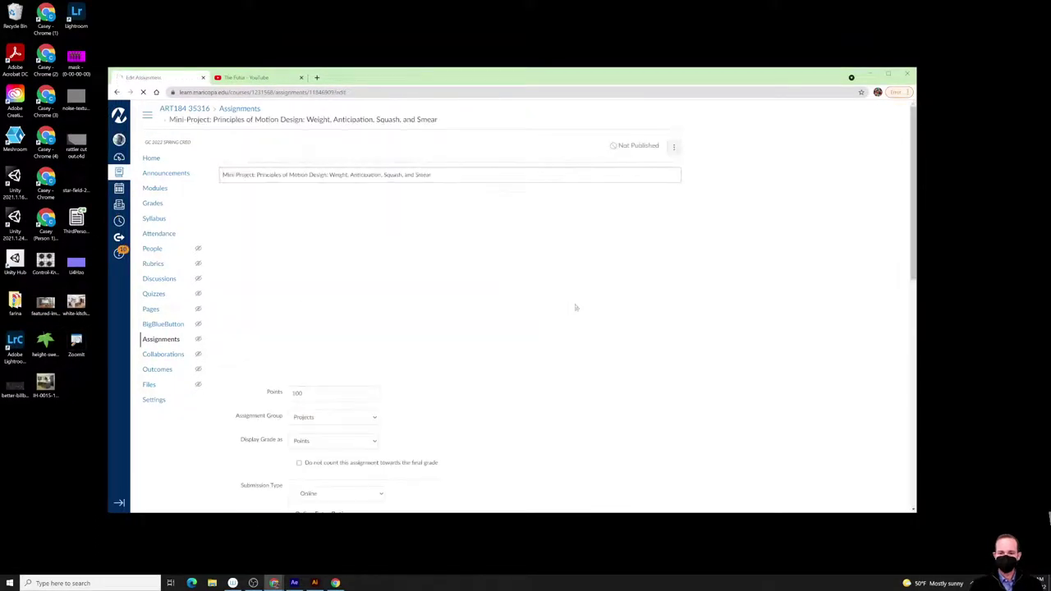
Set the assignment's due date for everyone to Feb 7, 2022, 9:00 AM
scroll(679, 288, down, 15)
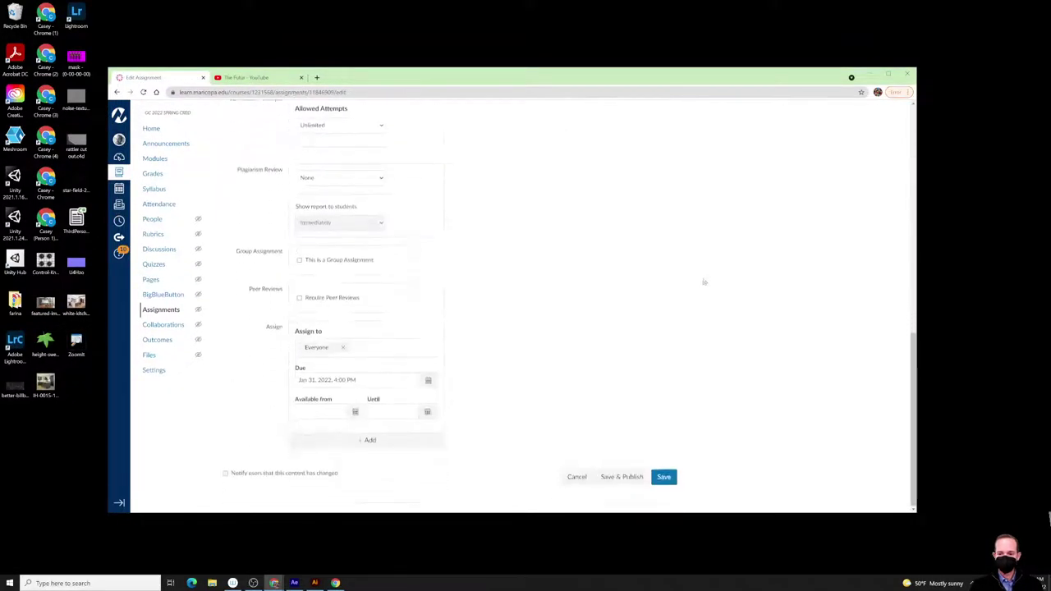
click(427, 380)
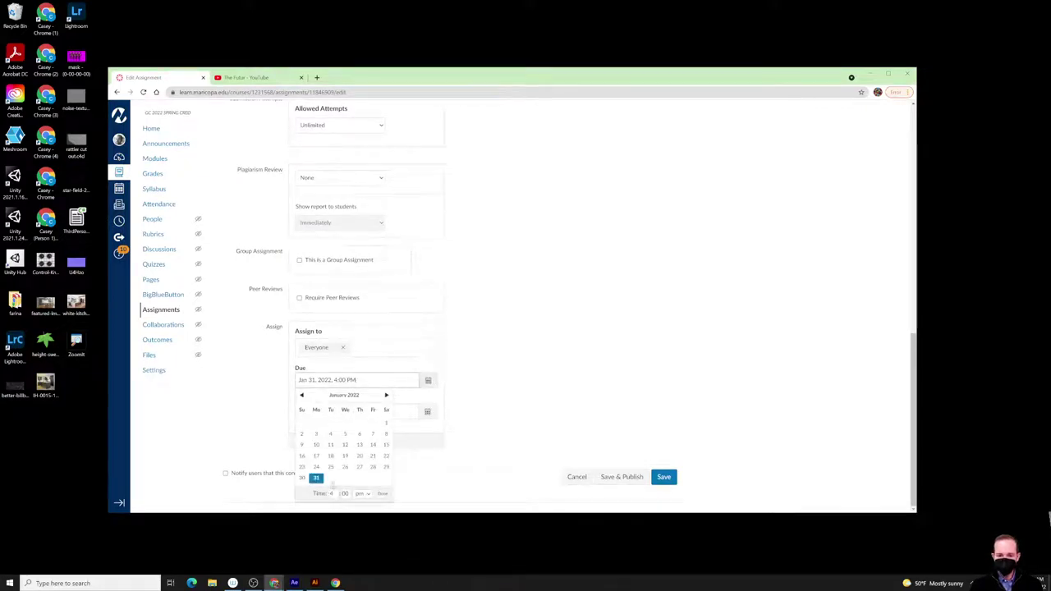
click(387, 395)
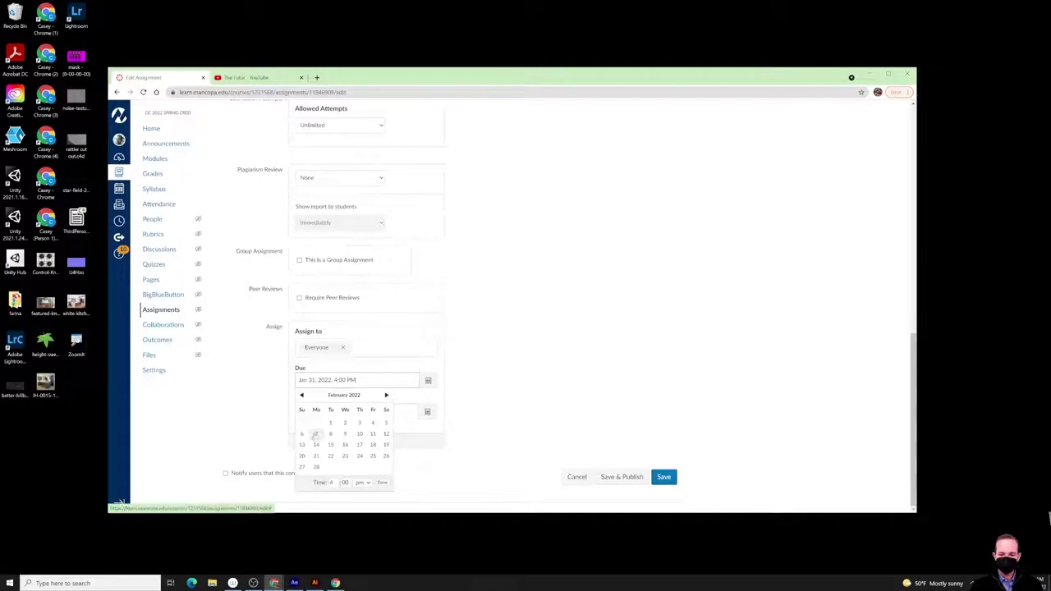
click(316, 435)
click(331, 481)
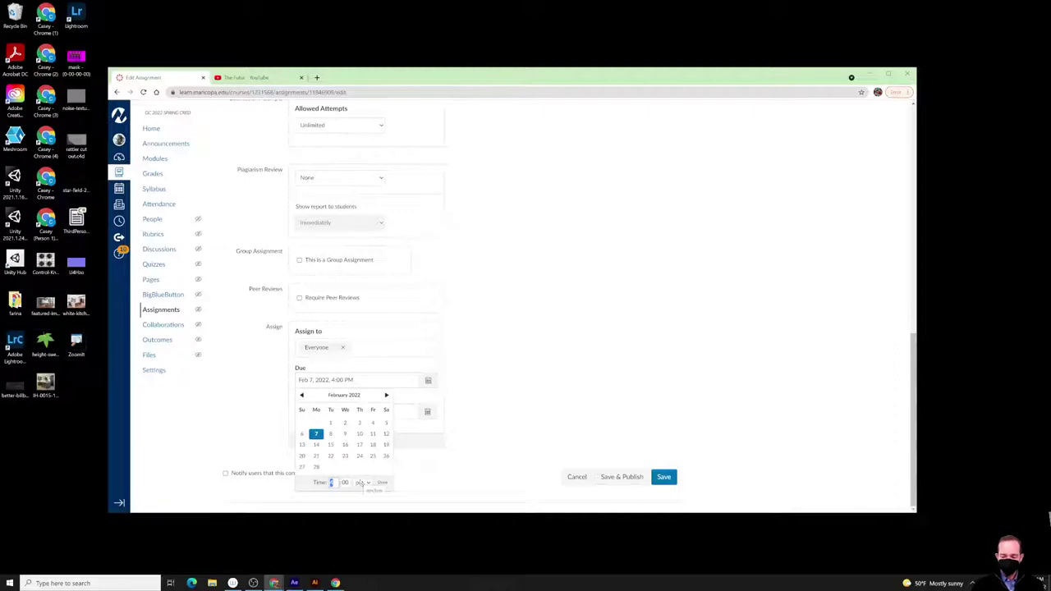
text(9)
click(361, 482)
click(361, 495)
click(383, 482)
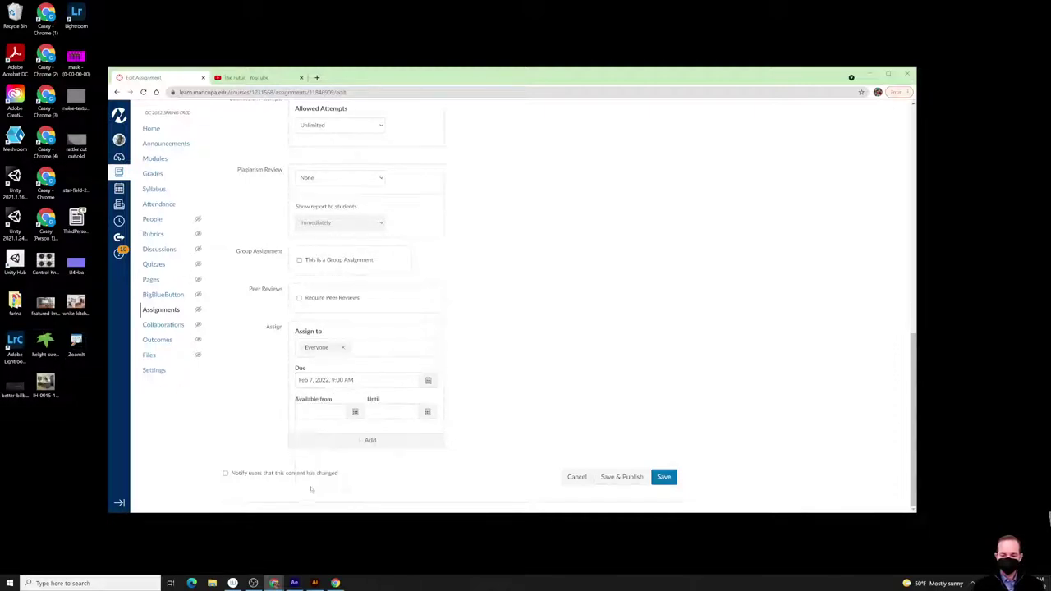
Enable notifying users of the content change, save and publish the assignment, and look over its published page
click(313, 474)
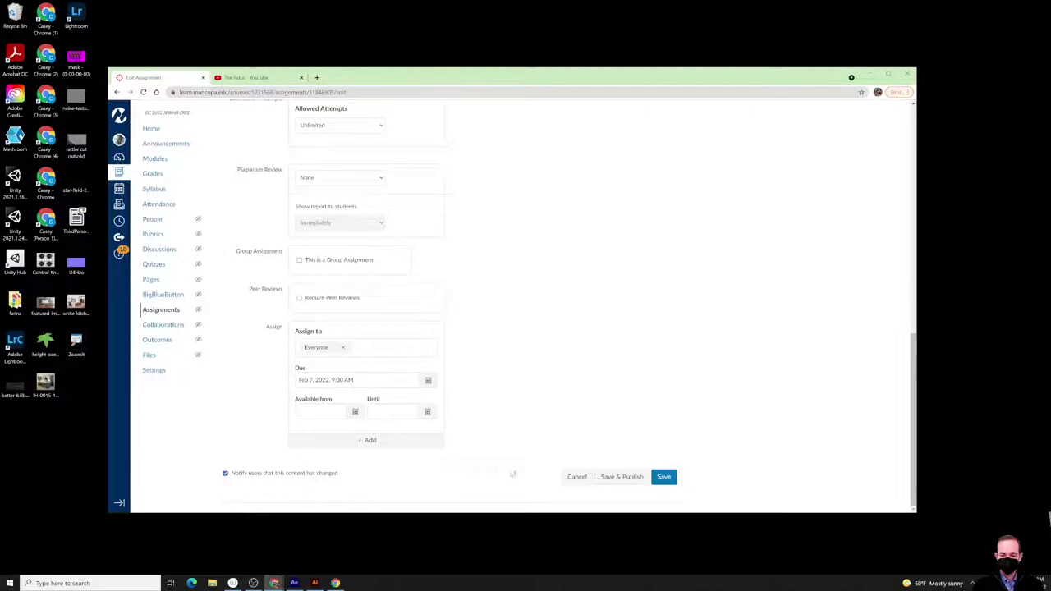
click(632, 481)
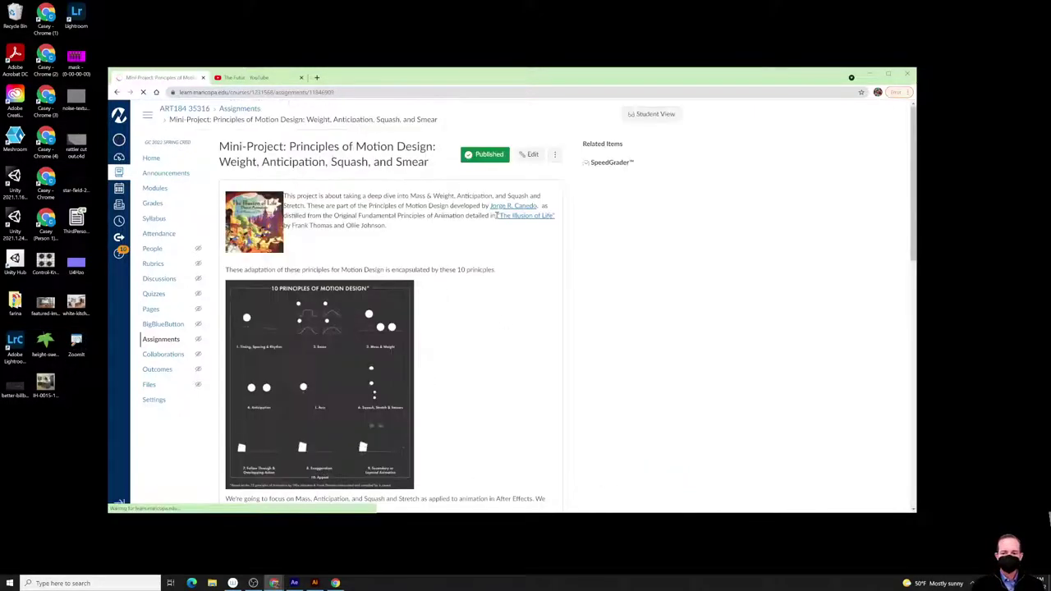
scroll(582, 216, down, 2)
scroll(585, 214, down, 3)
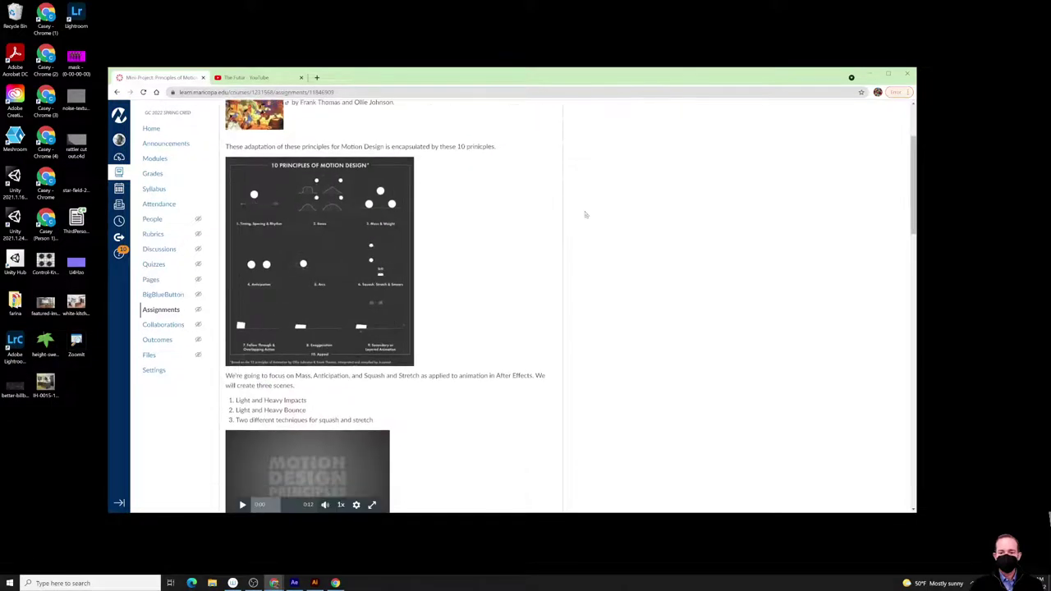
scroll(585, 215, down, 4)
scroll(586, 214, up, 4)
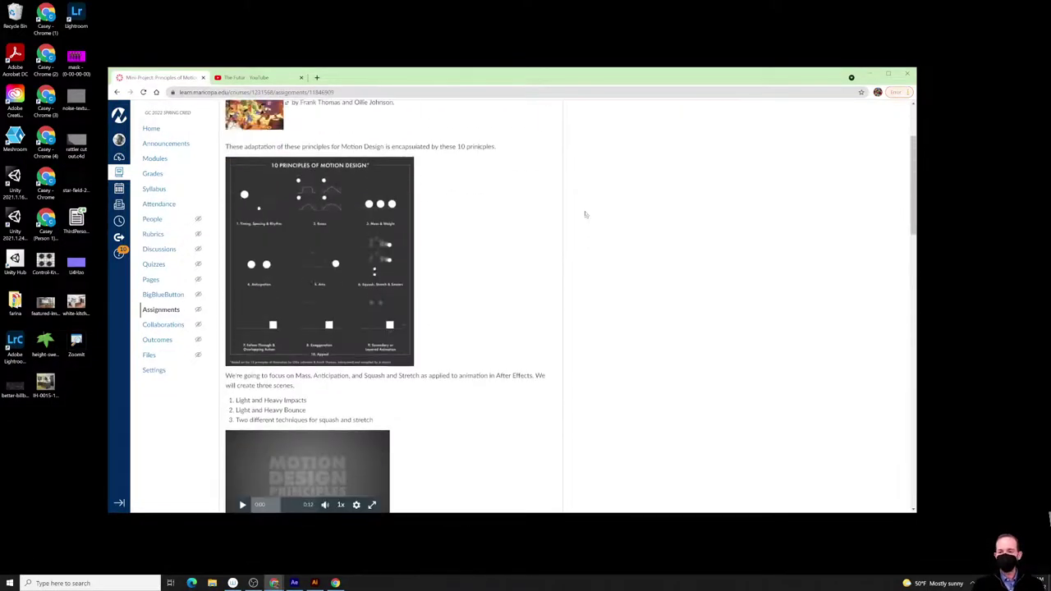
scroll(587, 213, up, 3)
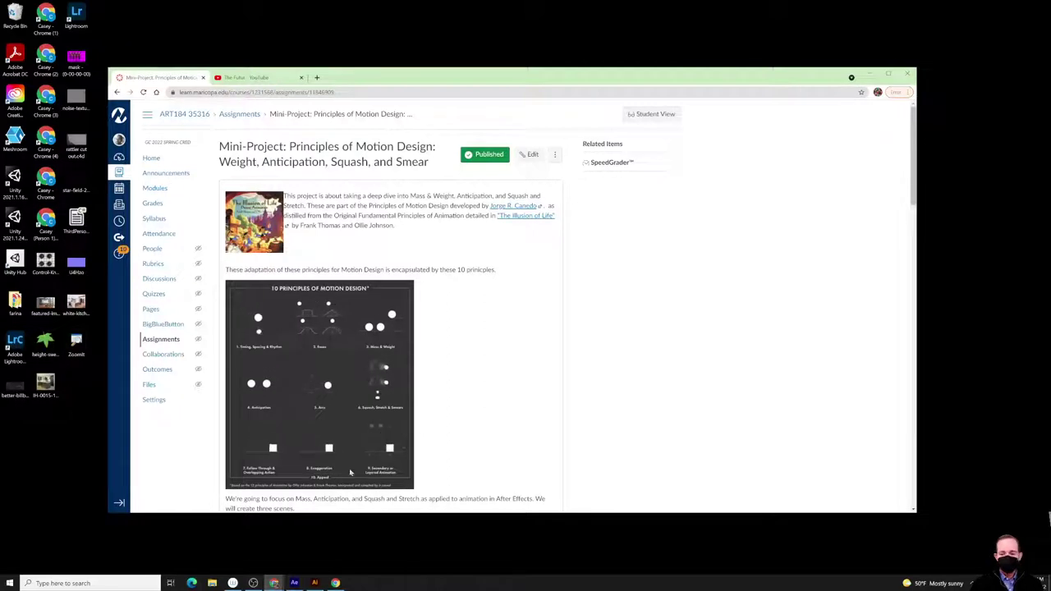
Switch to After Effects, dismiss the disk cache warning and make the Project panel slightly wider
mouse_move(314, 581)
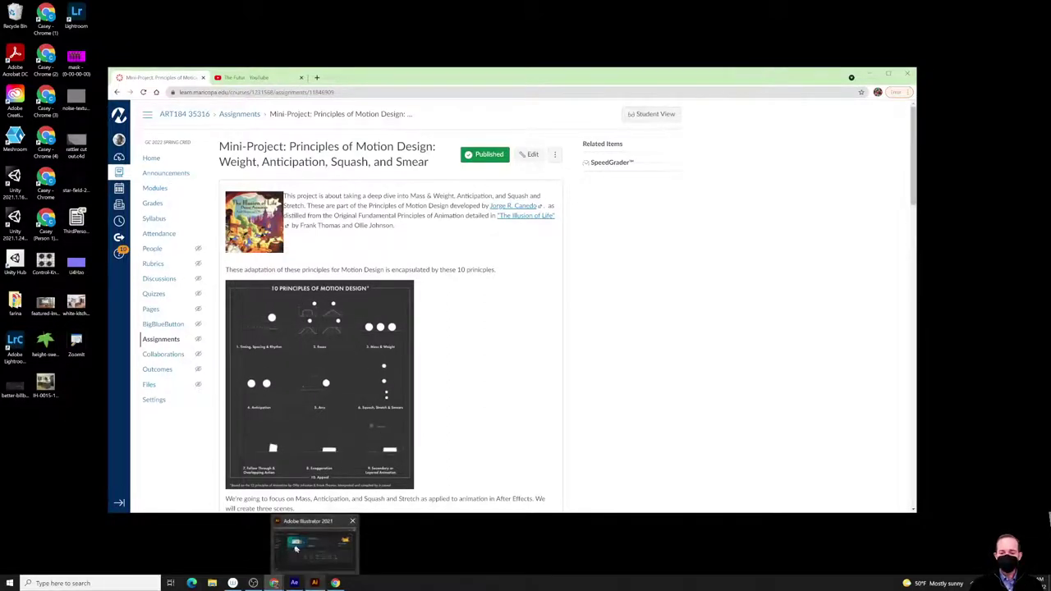
click(315, 559)
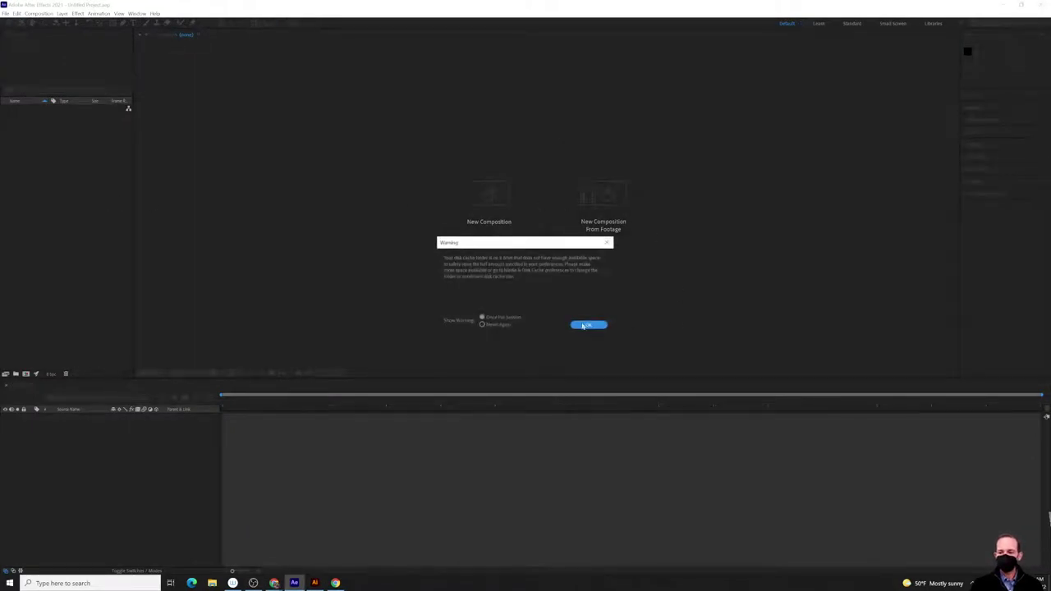
click(587, 325)
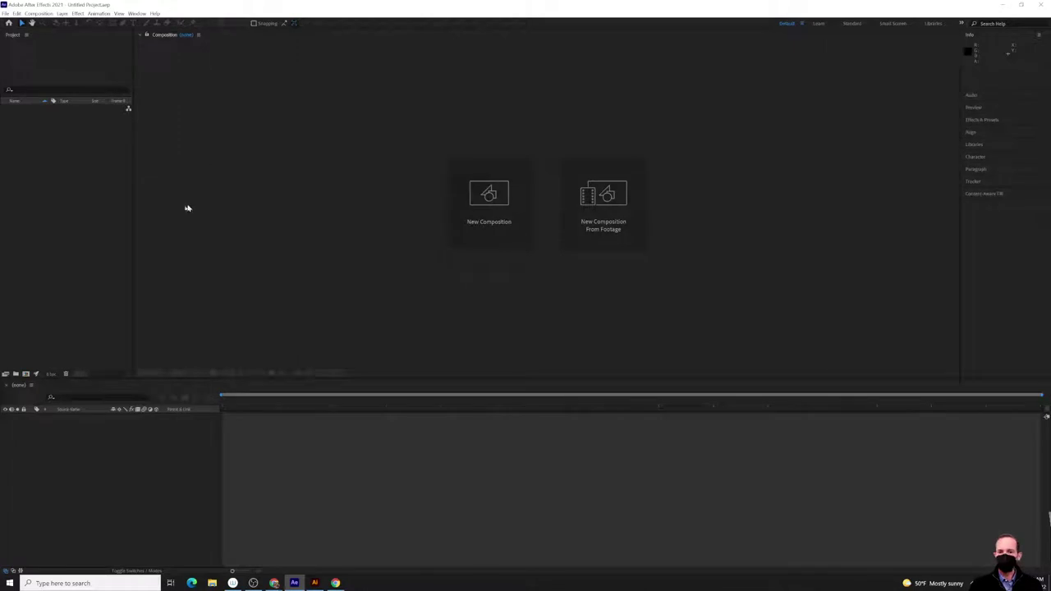
drag(133, 188, 212, 189)
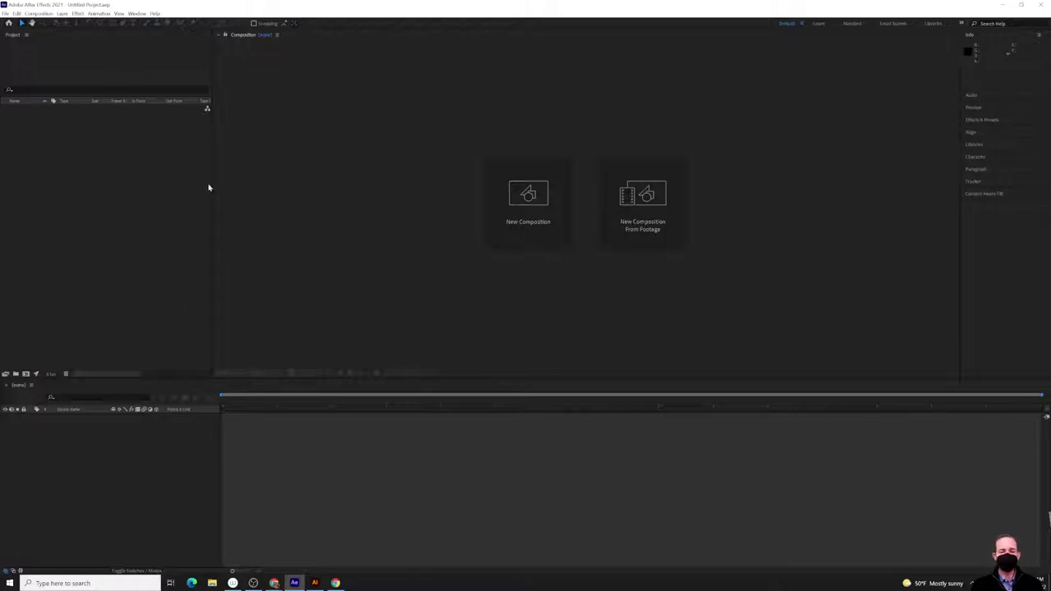
drag(212, 186, 167, 186)
Switch to Illustrator and write the line "AI - vector" below "1. AI PSD" in the on-screen annotation
click(315, 581)
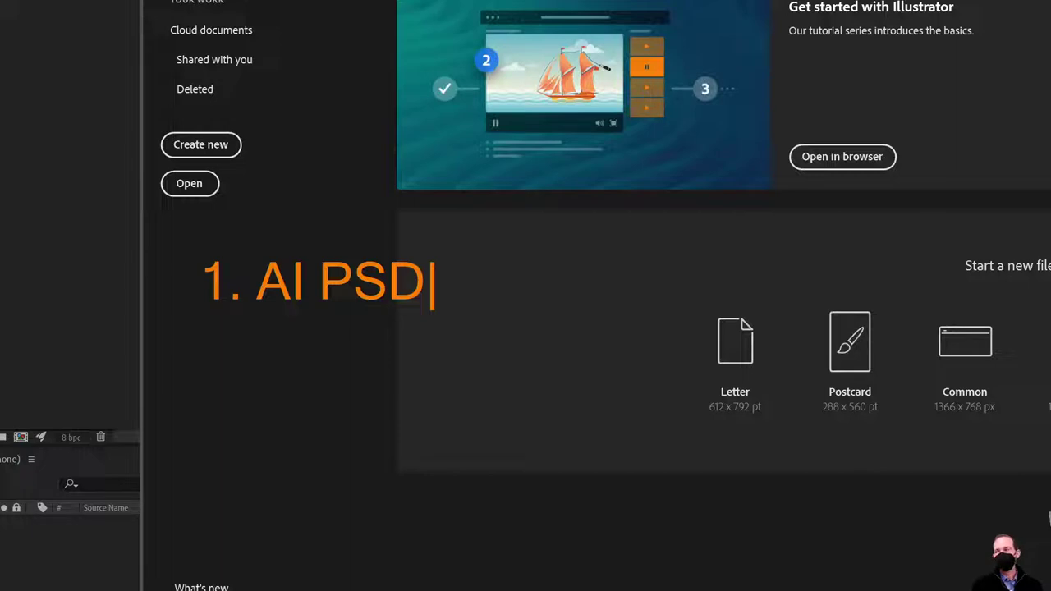
key(Return)
text(AI -)
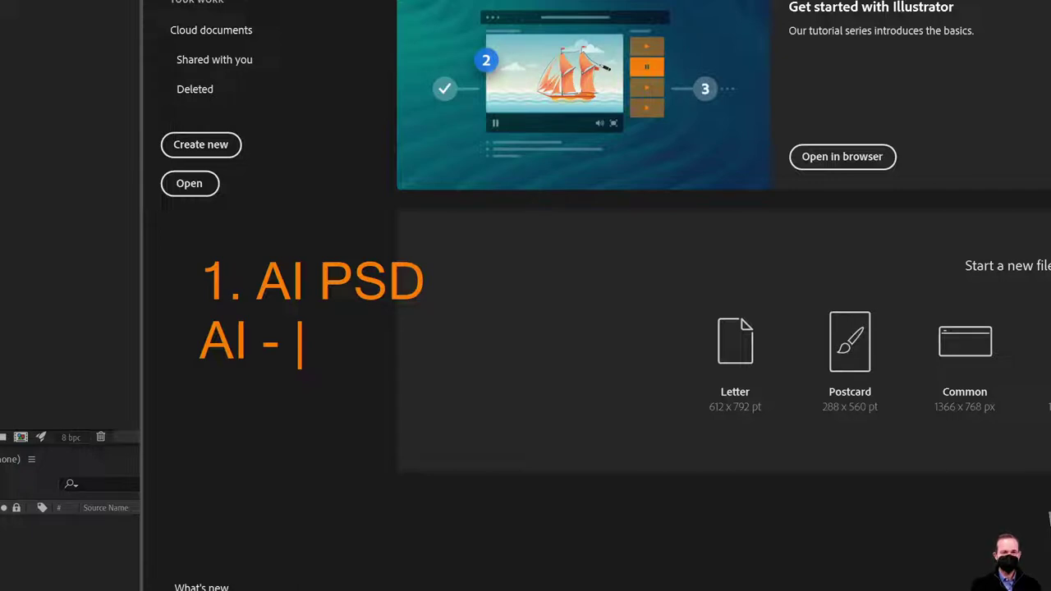
text(vector)
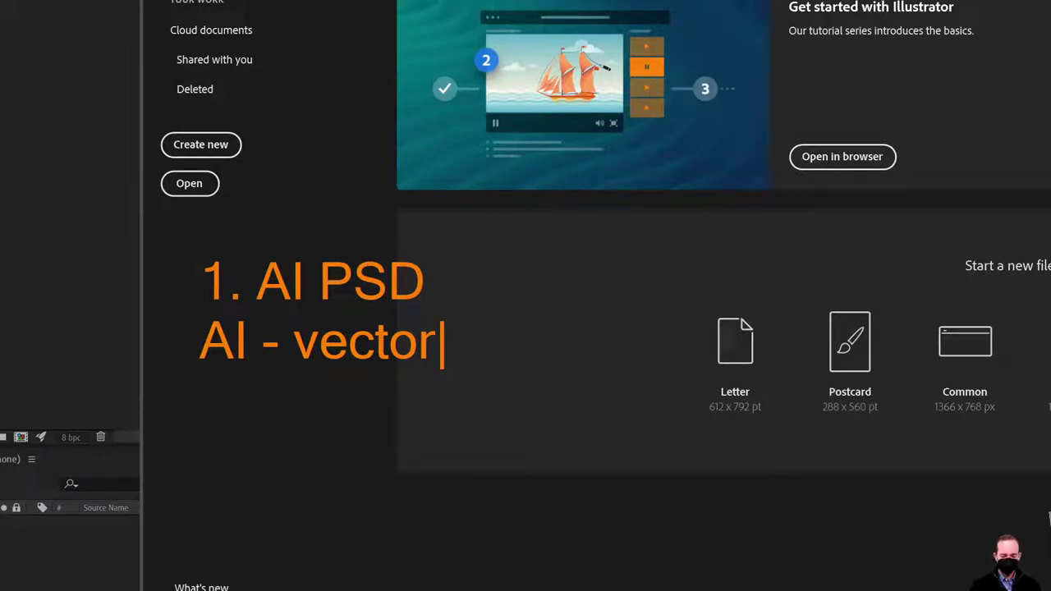
text(???????)
key(BackSpace)
key(BackSpace)
key(BackSpace)
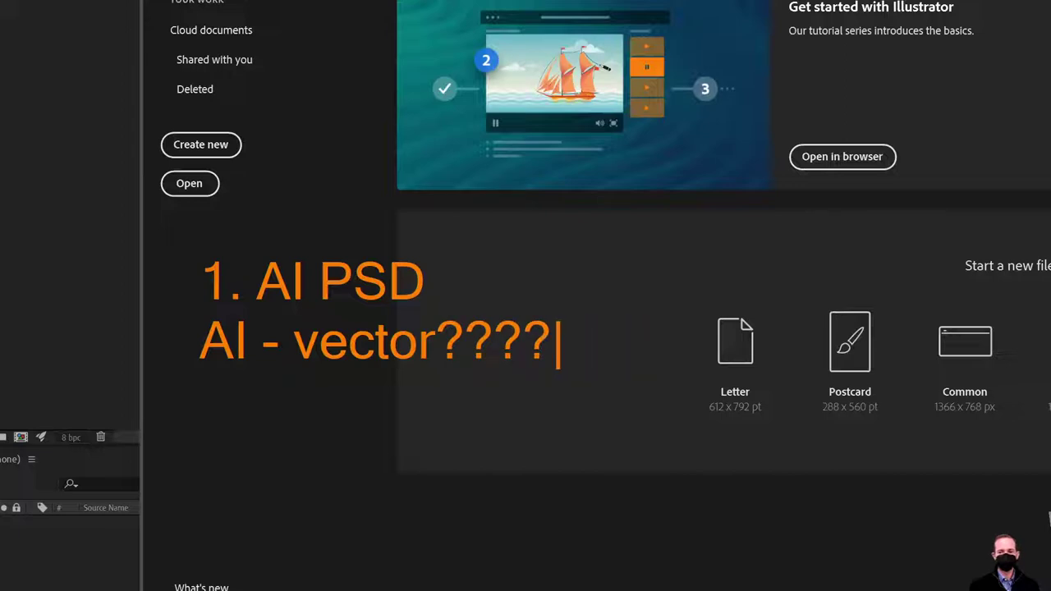
key(BackSpace)
key(BackSpace)
key(BackSpace)
key(BackSpace)
Extend the annotation's AI line with "- NOT PIXELS" and add the line "PSD - raster - PIXELS" below it
text(-)
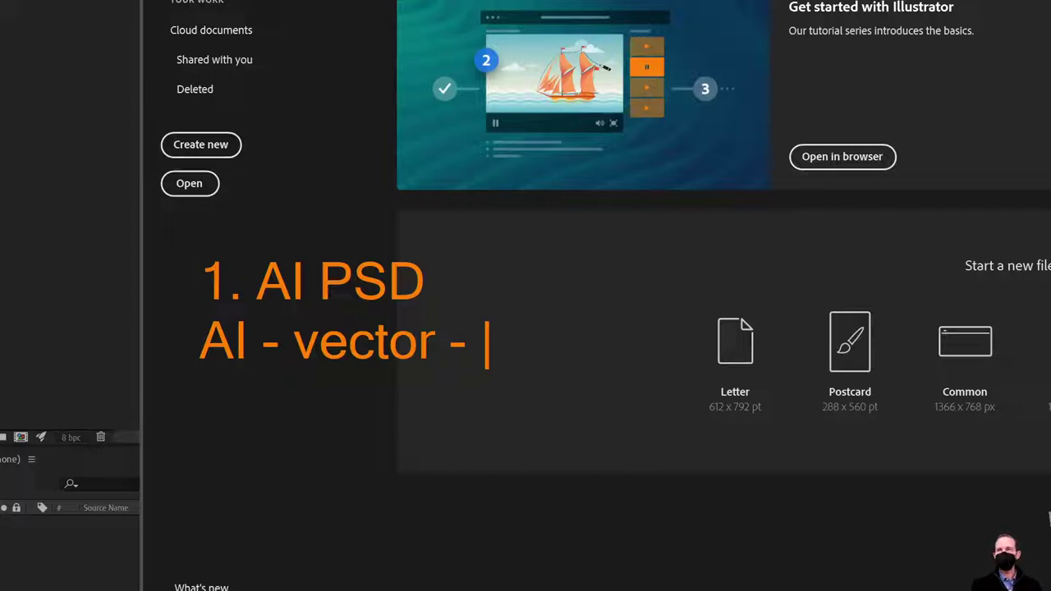
text(NOT PIXELS)
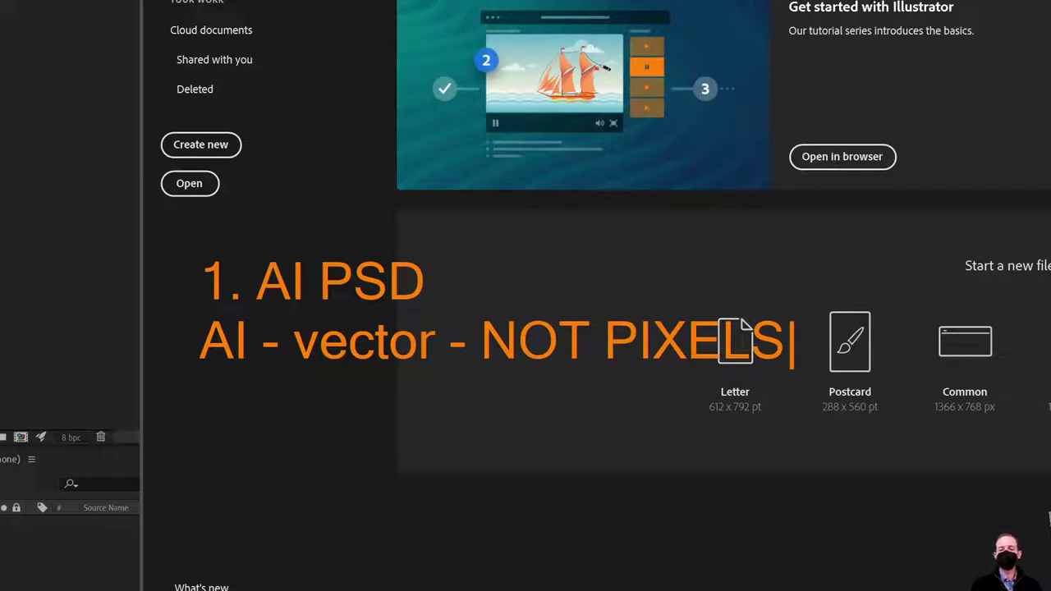
key(Return)
text(PSD -)
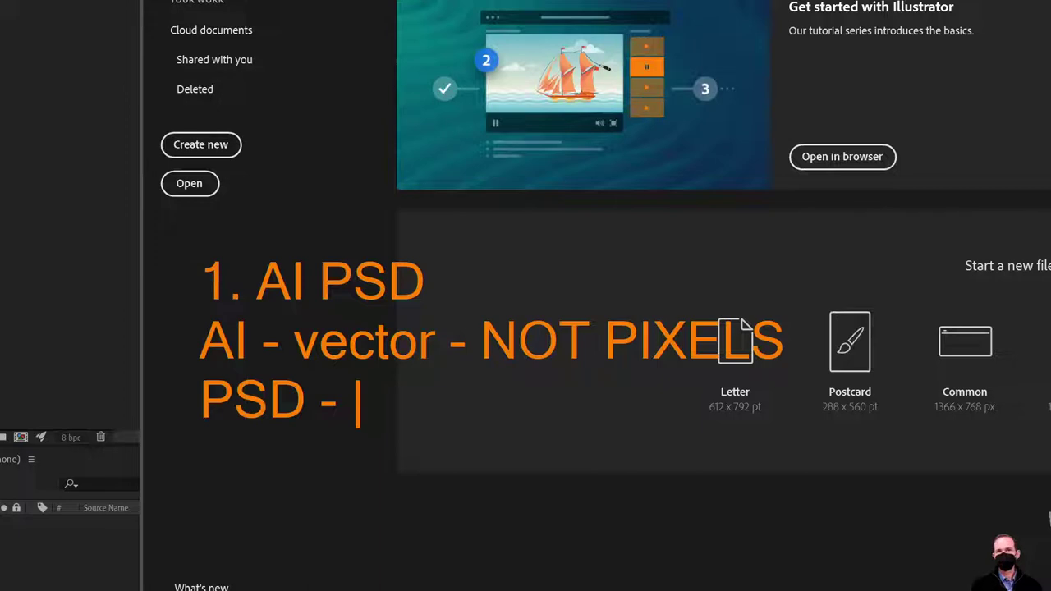
text(ras)
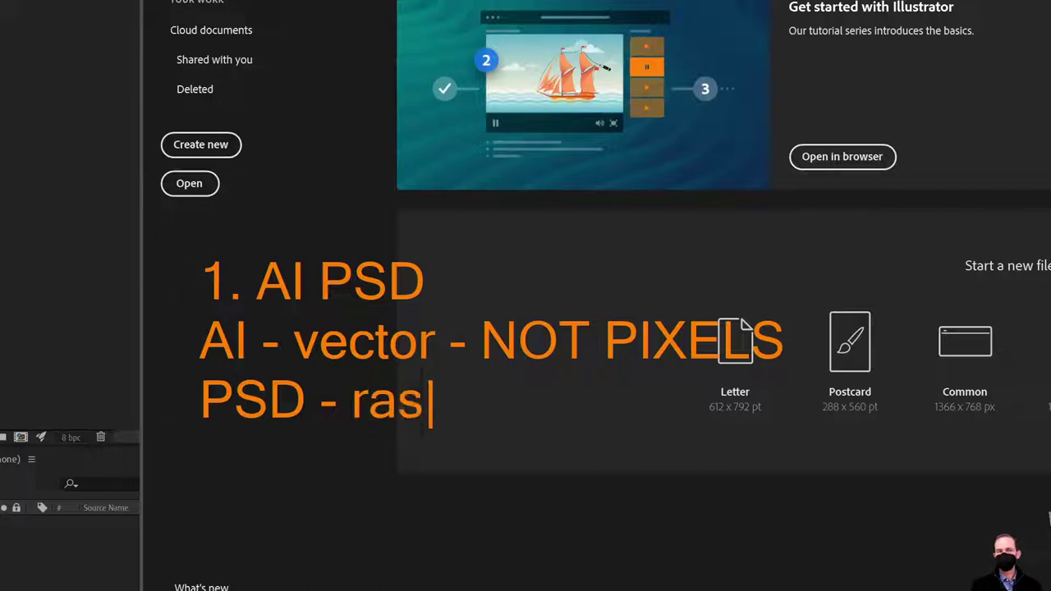
text(ter)
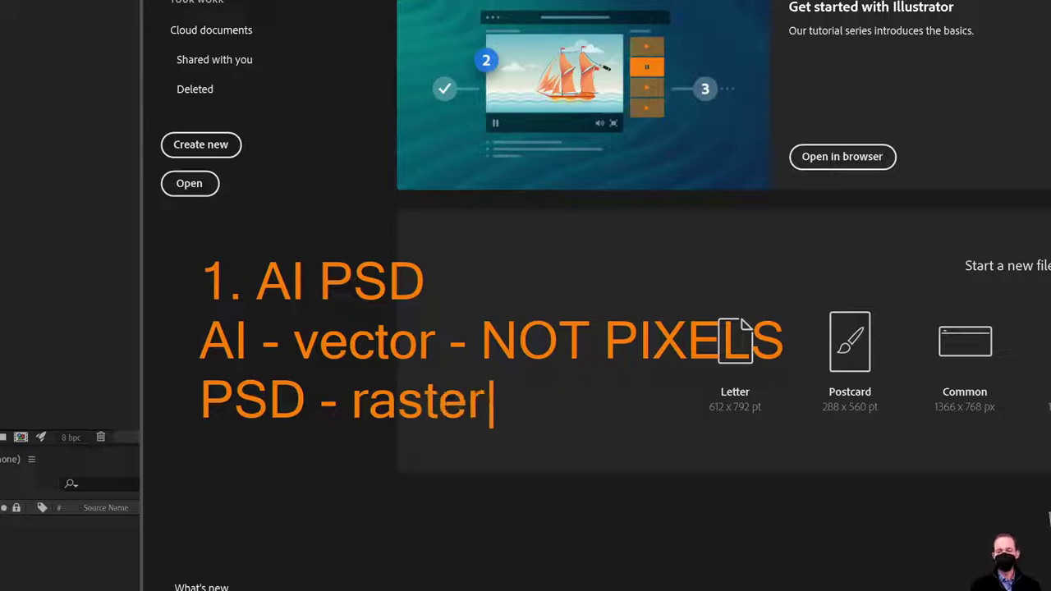
text( - PIXELS)
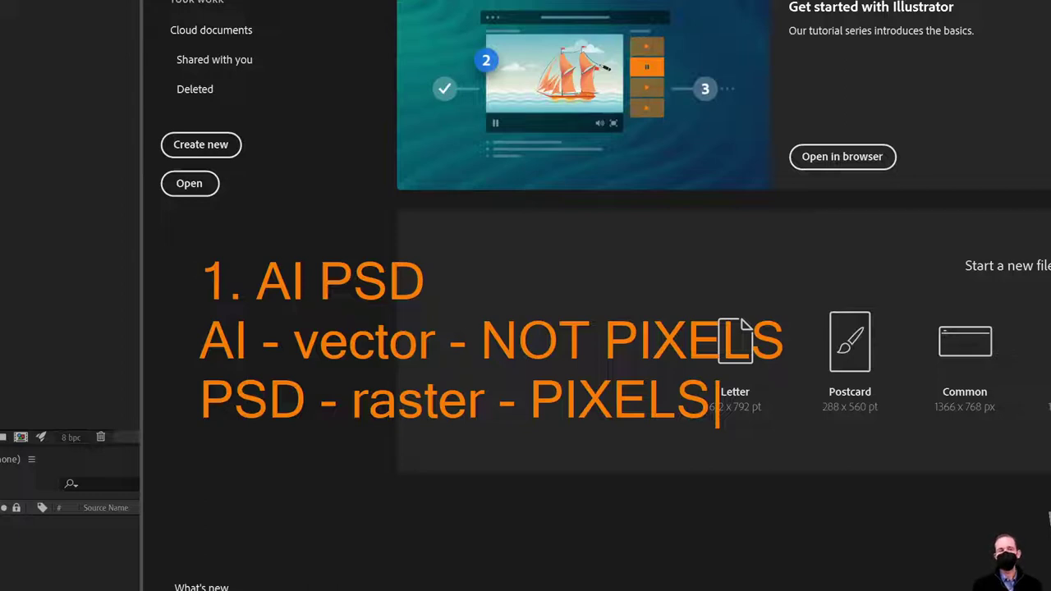
Add the line "1920 1080 HD high definition" below the PSD line of the annotation
key(Return)
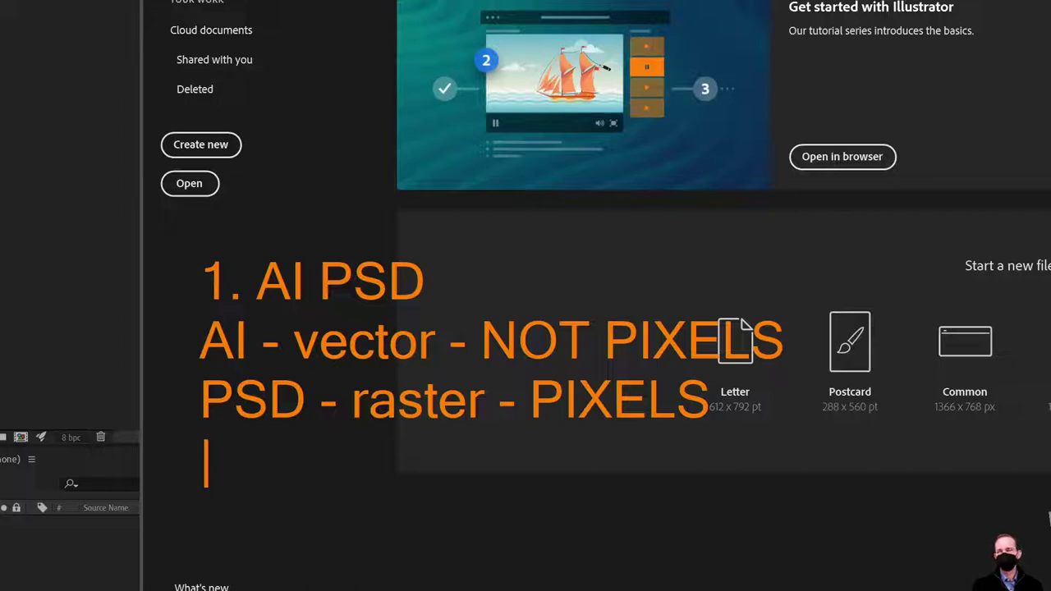
text(1920 )
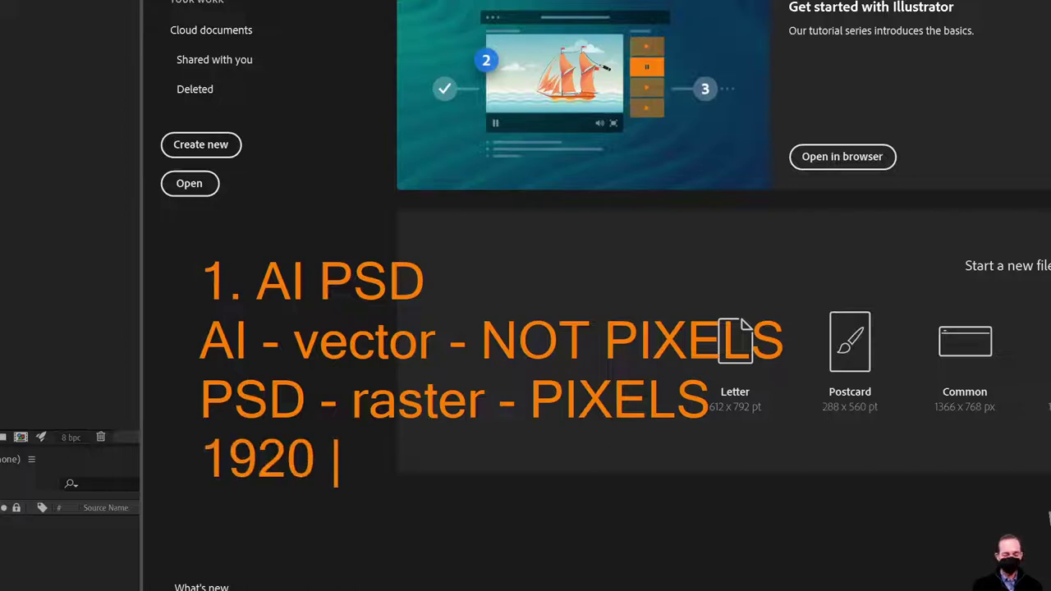
text(1080)
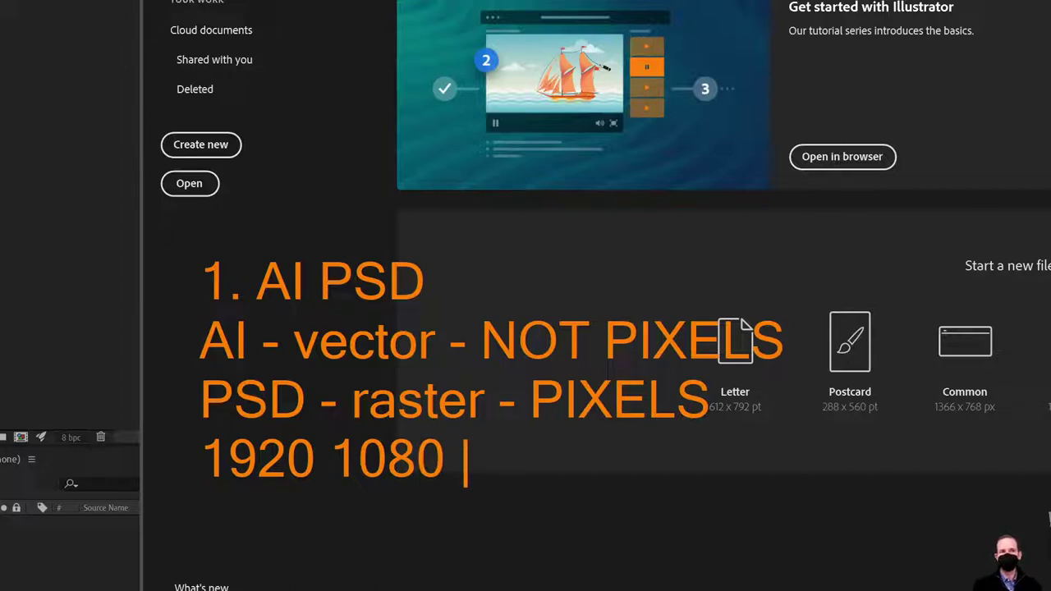
text( HD )
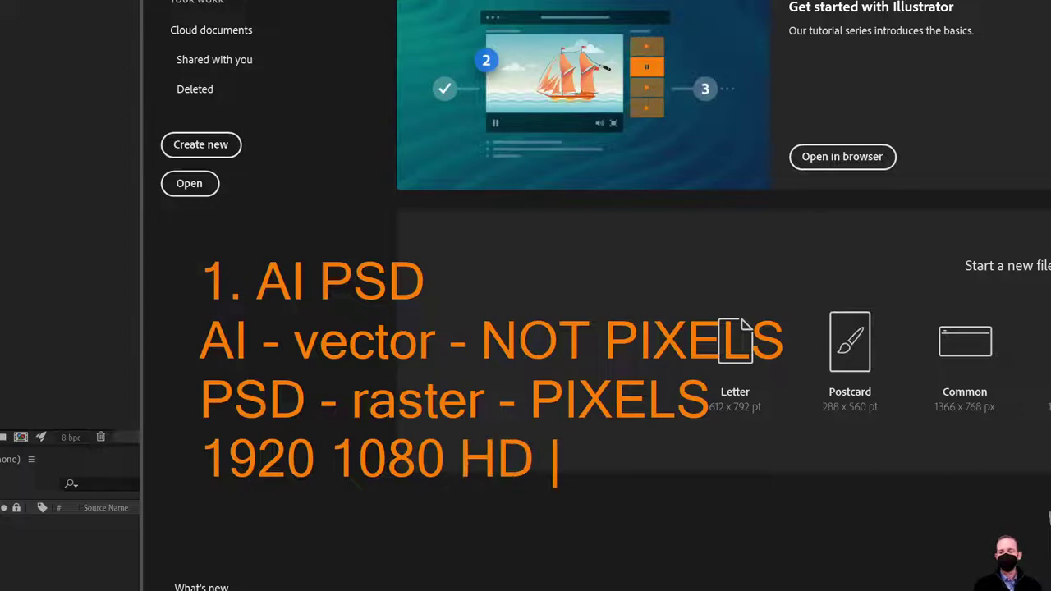
text(high de)
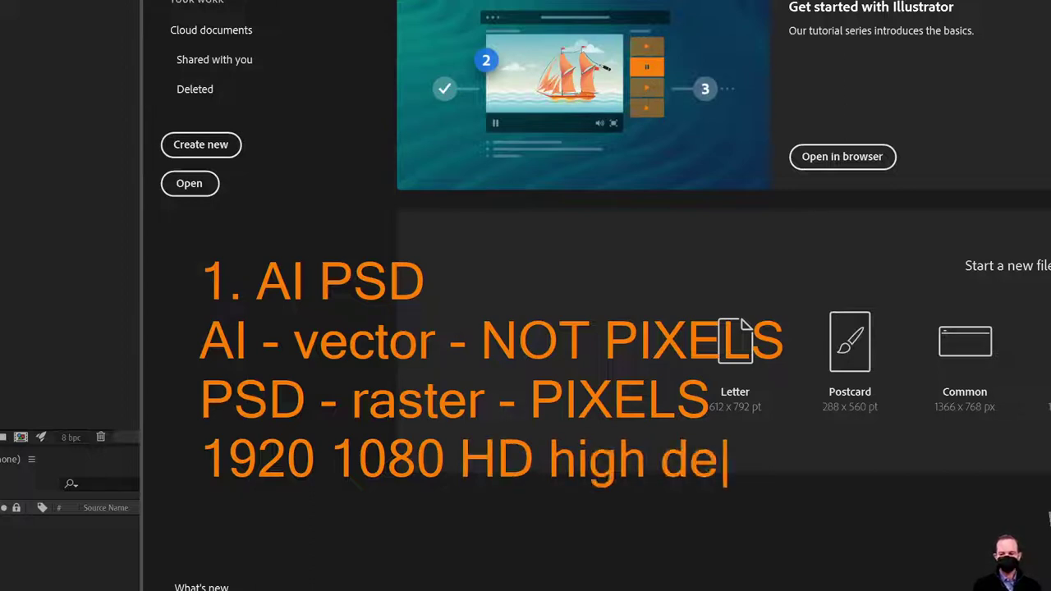
text(finition)
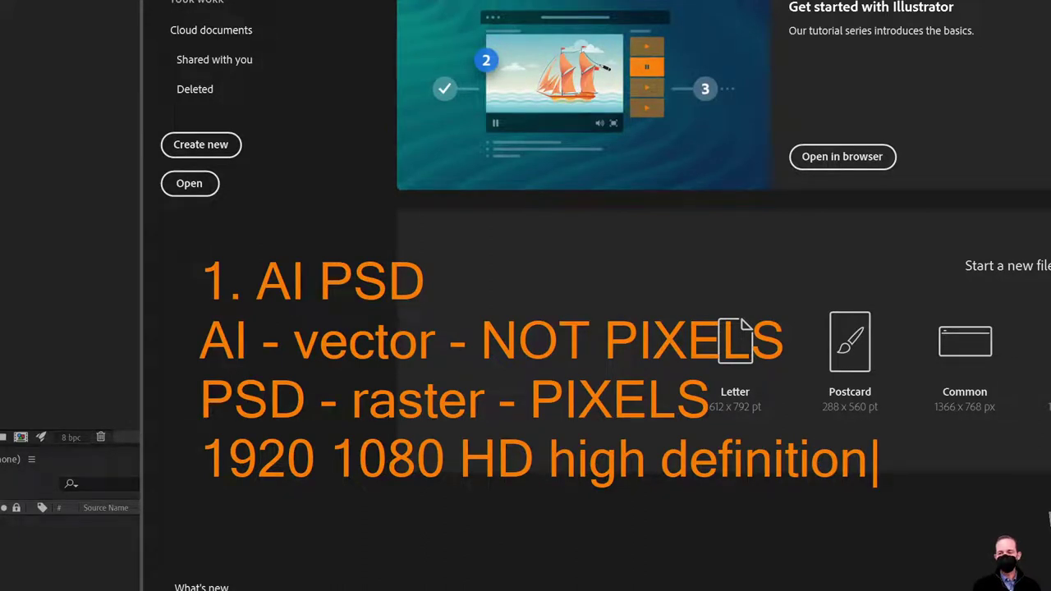
Retype the end of the word "definition" in the annotation's HD line
key(BackSpace)
key(BackSpace)
key(BackSpace)
key(BackSpace)
key(BackSpace)
key(BackSpace)
key(BackSpace)
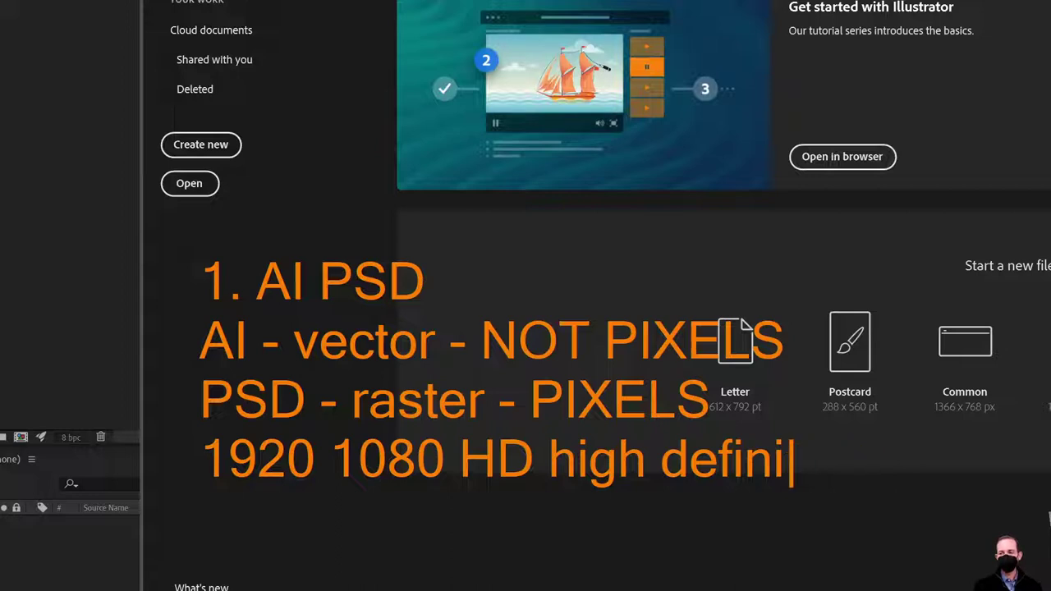
text(en)
key(BackSpace)
key(BackSpace)
text(inition)
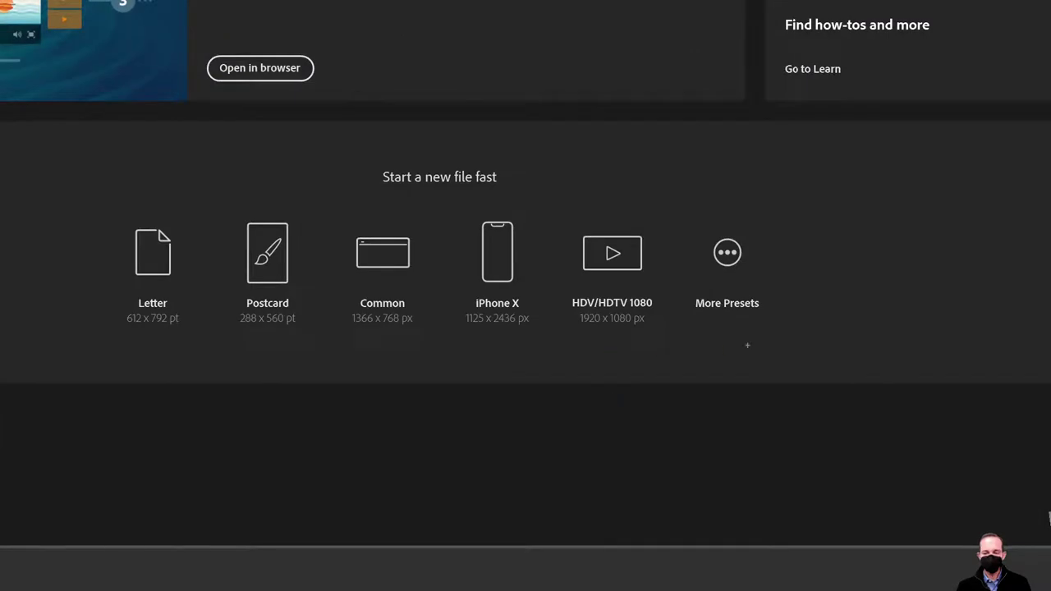
Outline the HDV/HDTV 1080 preset with an annotation rectangle
mouse_move(747, 345)
mouse_down()
mouse_move(1, 234)
mouse_move(329, 365)
mouse_move(223, 293)
mouse_up()
key(Escape)
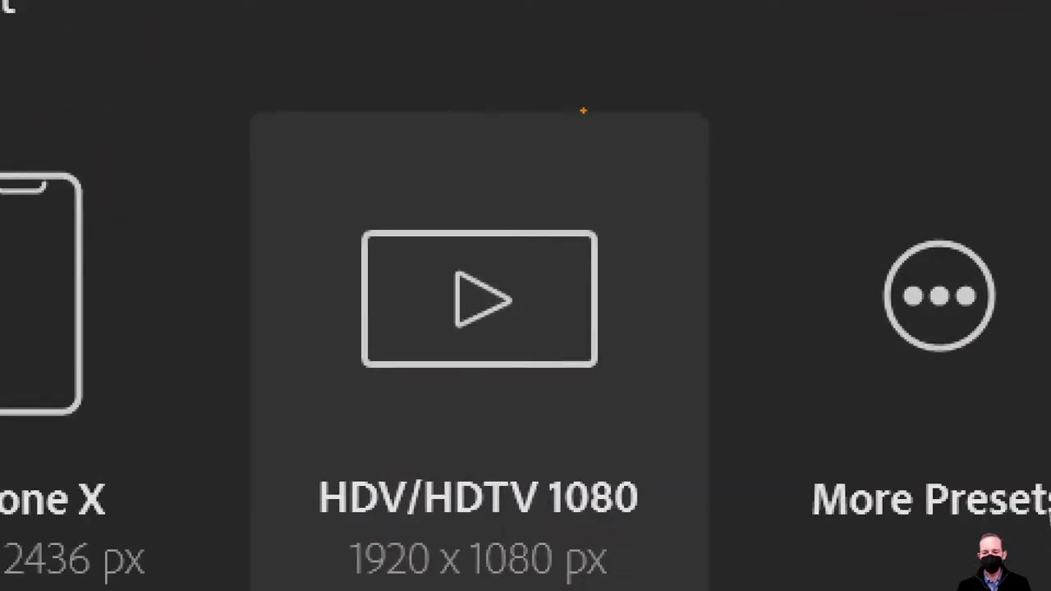
mouse_move(540, 41)
mouse_down()
mouse_move(353, 586)
mouse_move(694, 4)
mouse_move(8, 566)
mouse_move(699, 224)
mouse_up()
key(Escape)
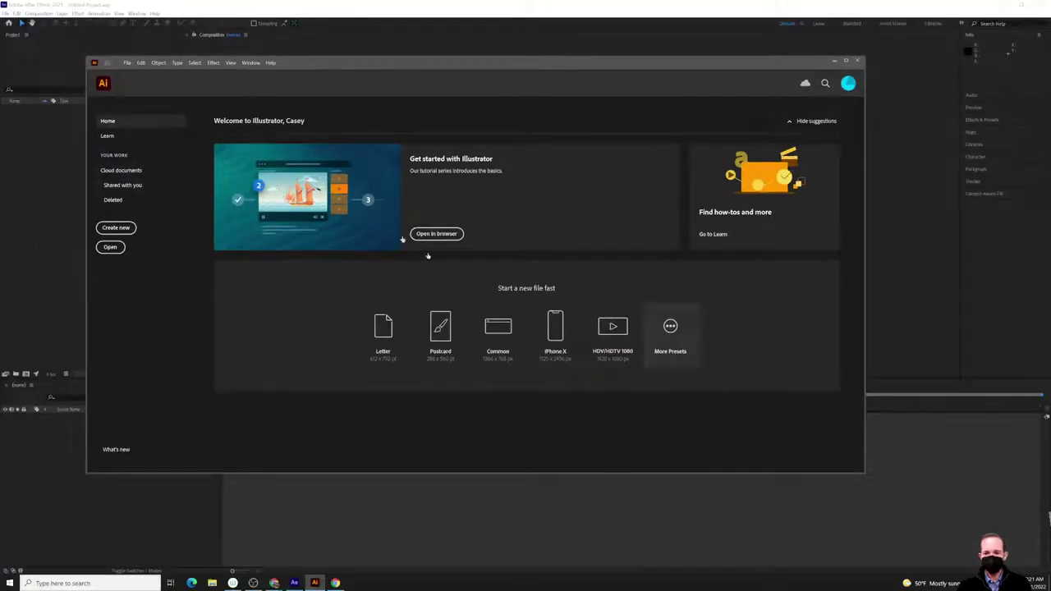
key(ctrl+1)
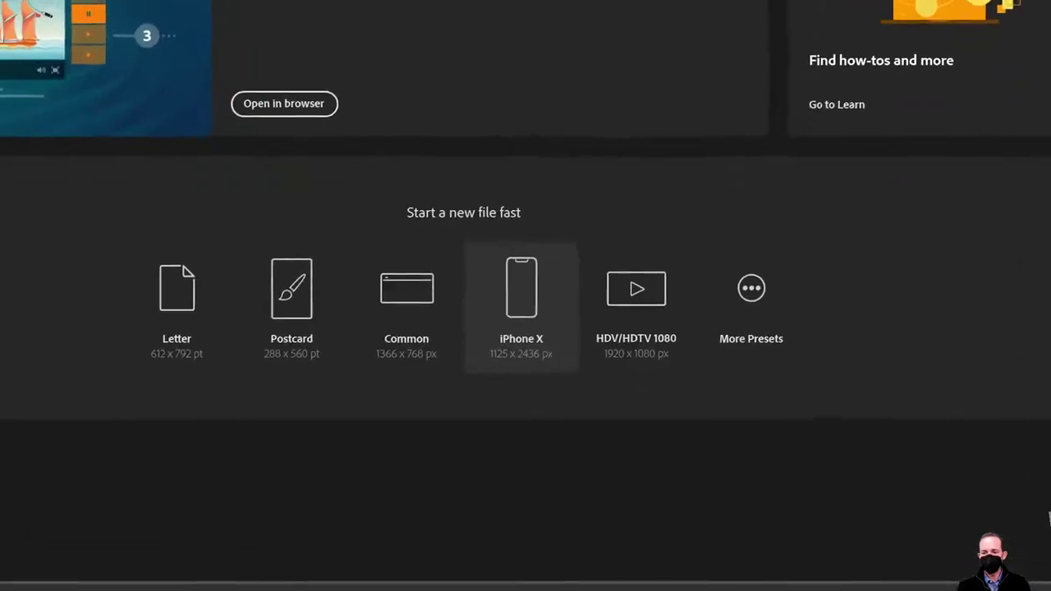
drag(691, 394, 574, 211)
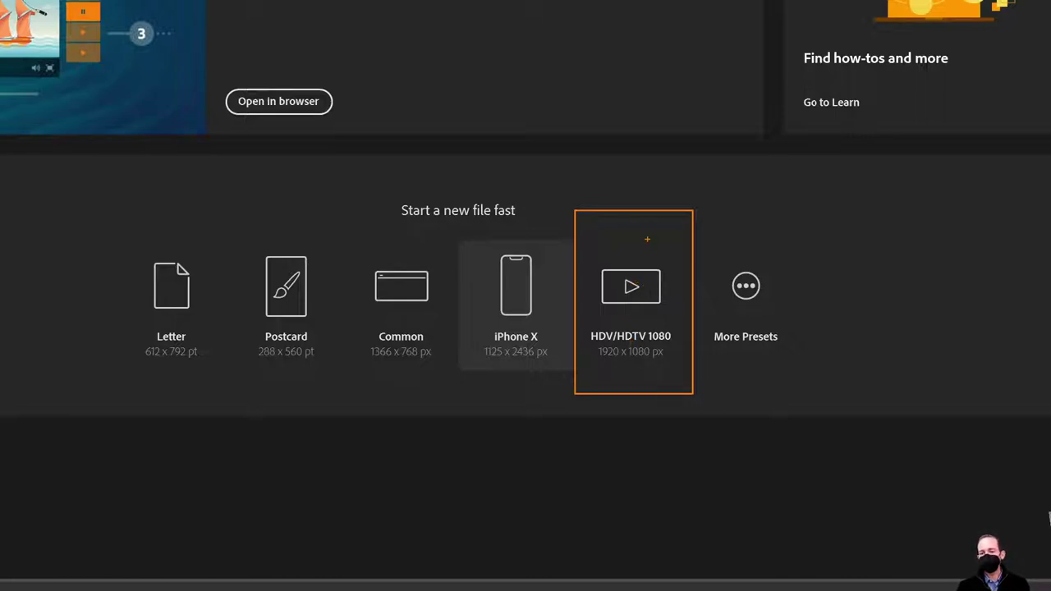
Write the annotation "transparent background" below the outlined HDV/HDTV 1080 preset and start a new line
click(501, 467)
text(transp)
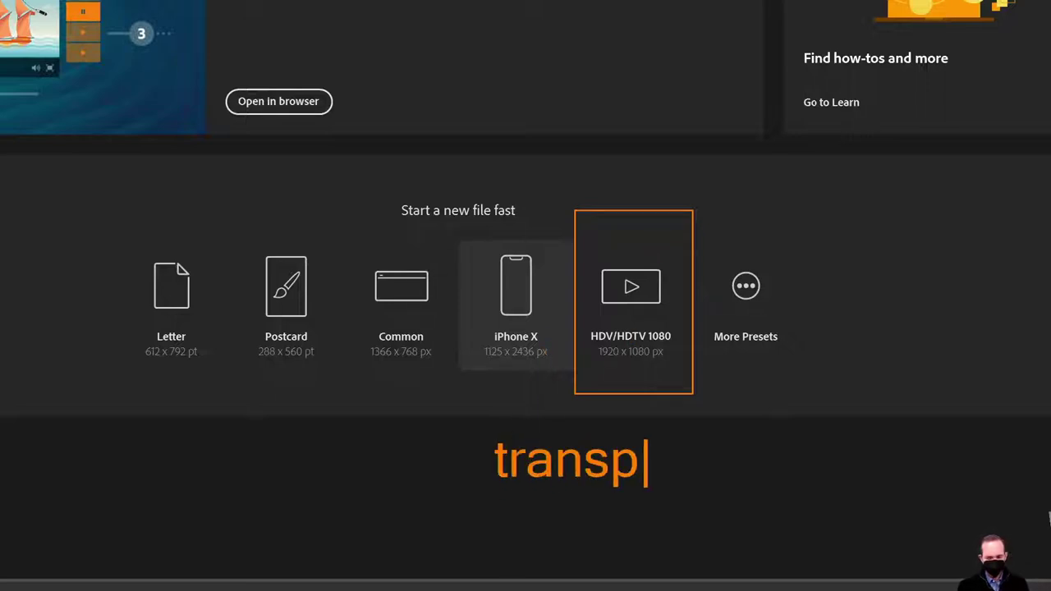
text(arent backgourn)
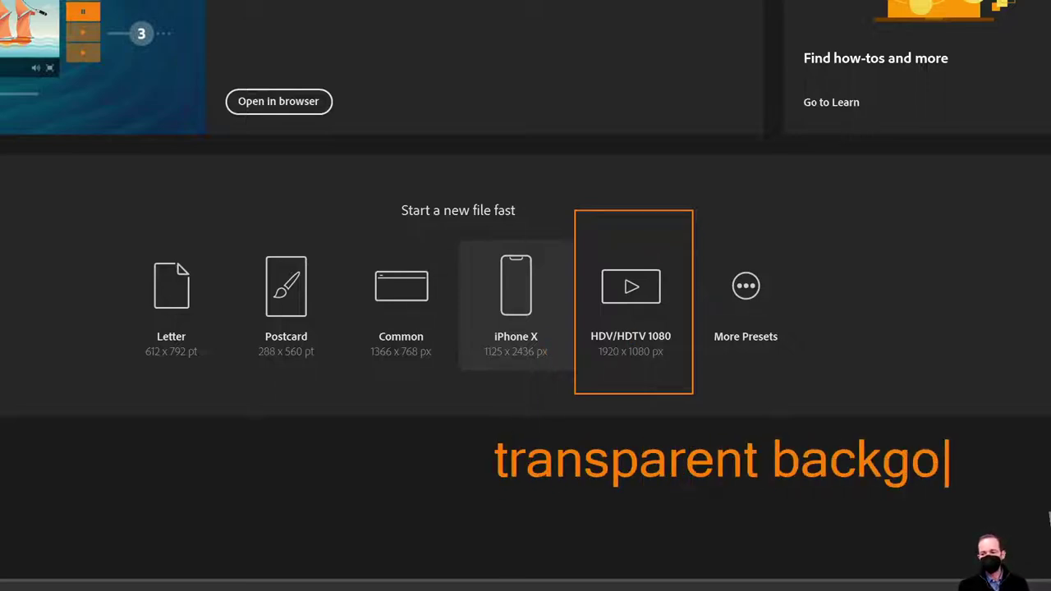
key(BackSpace)
key(BackSpace)
key(BackSpace)
key(BackSpace)
text(round)
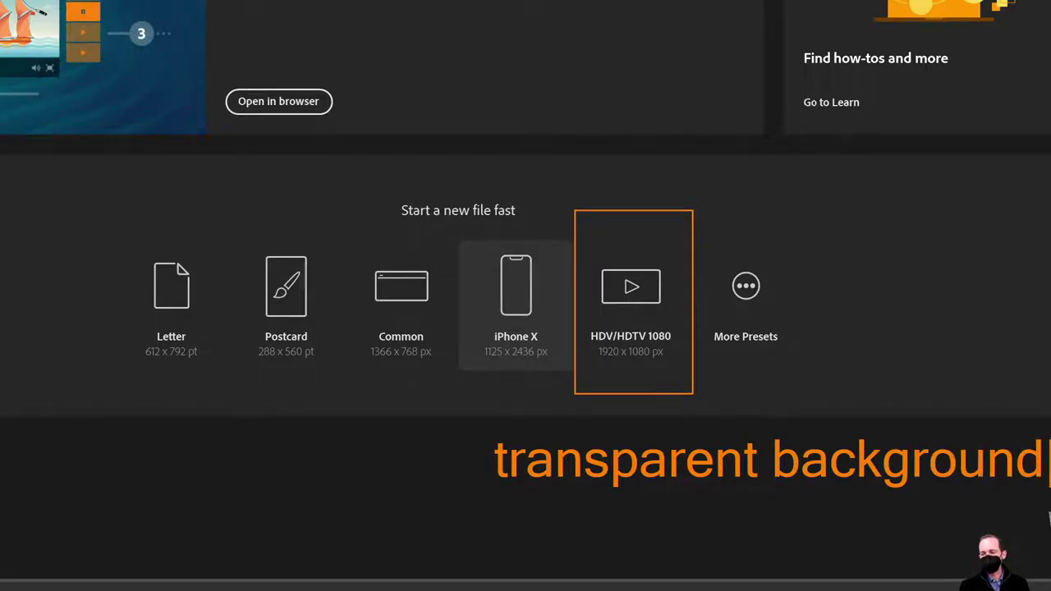
key(Return)
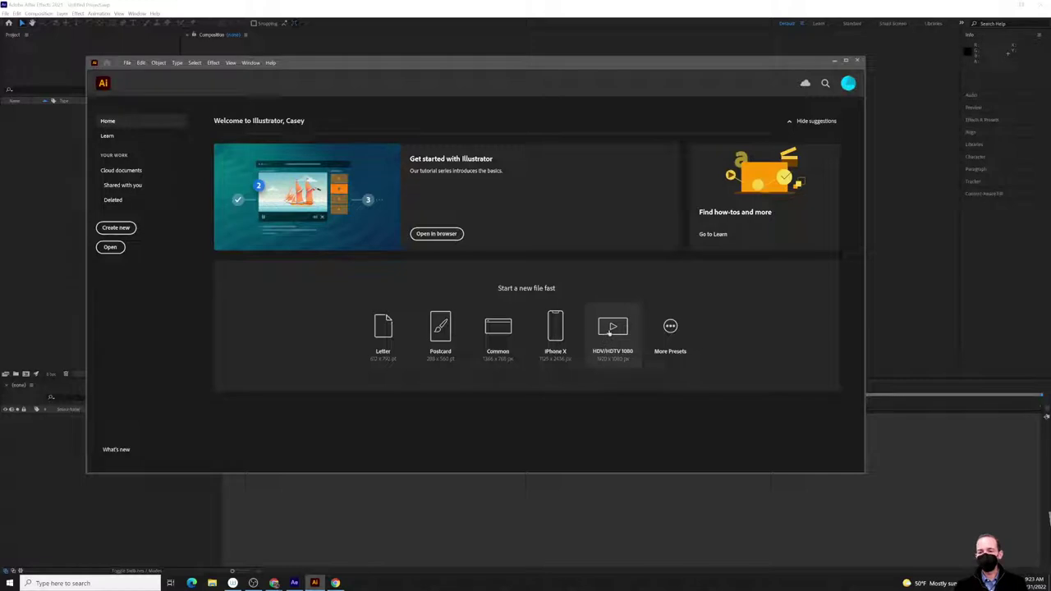
Create a new document from the HDV/HDTV 1080 preset at 1920 x 1080 px and keep its Illustrator window in front
click(614, 333)
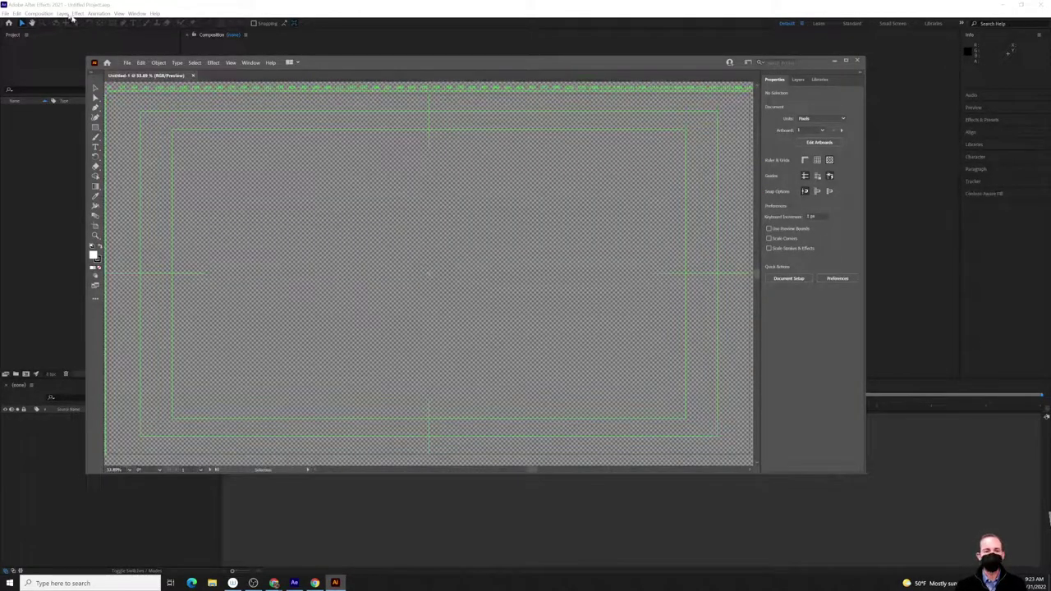
click(6, 16)
click(6, 14)
click(338, 583)
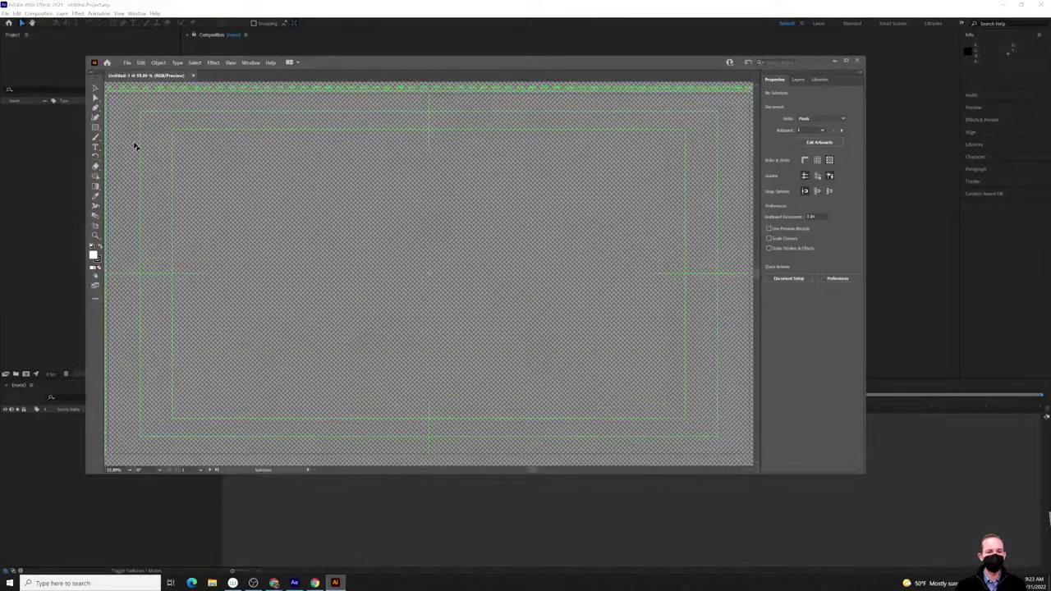
Open the New Document dialog, examine its presets and detail settings, and close it without creating a document
click(127, 63)
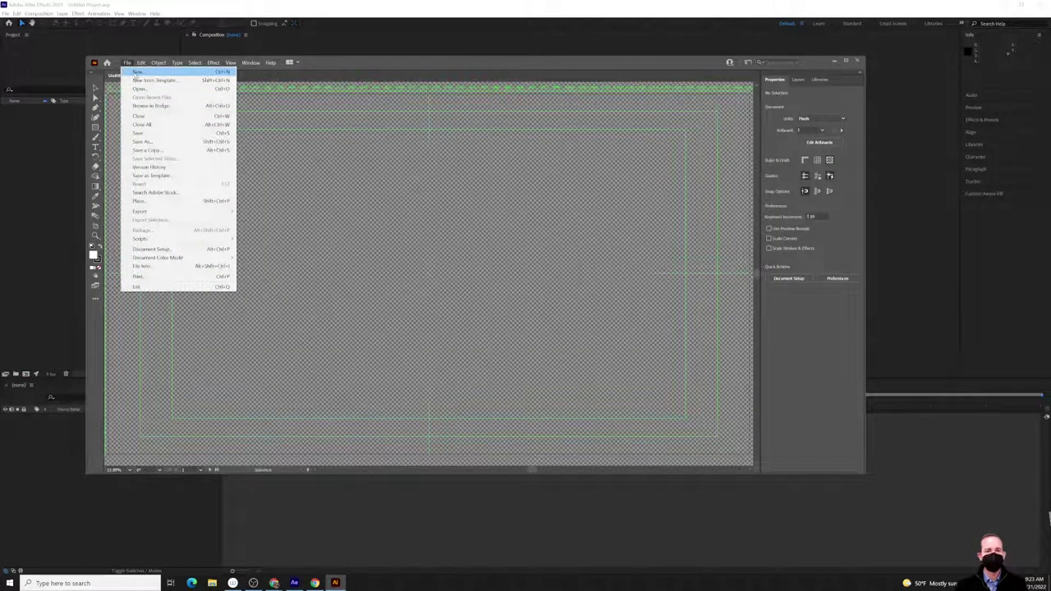
click(136, 73)
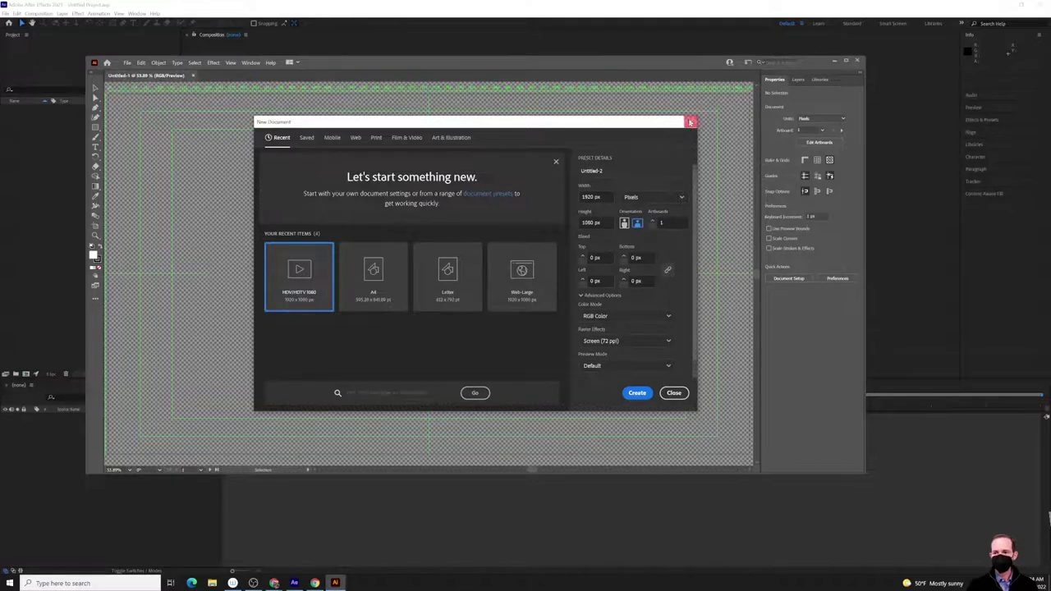
click(690, 121)
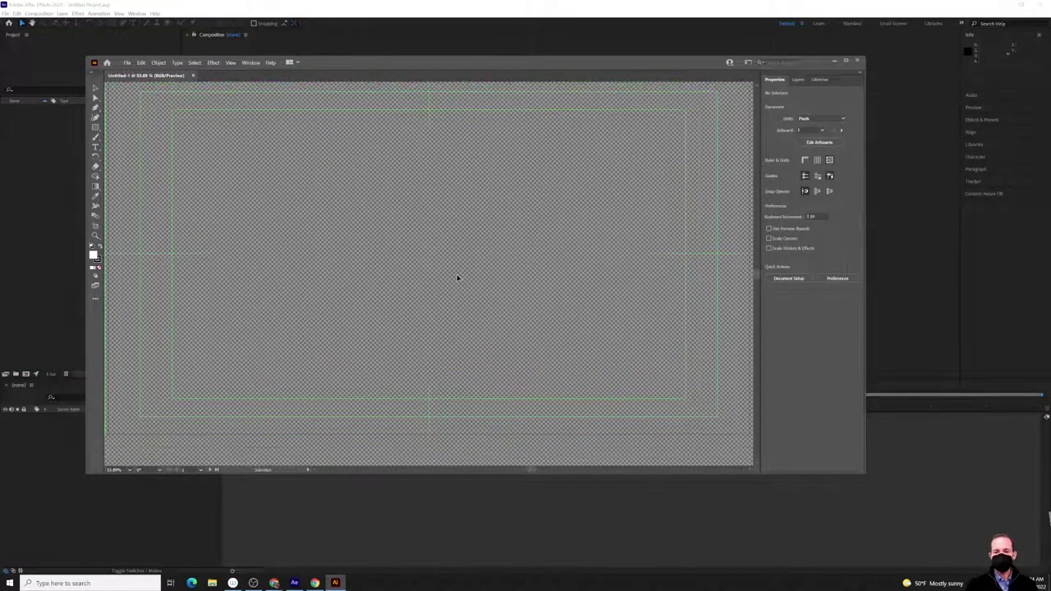
Maximize the Illustrator window and draw freehand annotation loops across the magnified transparent canvas
click(845, 61)
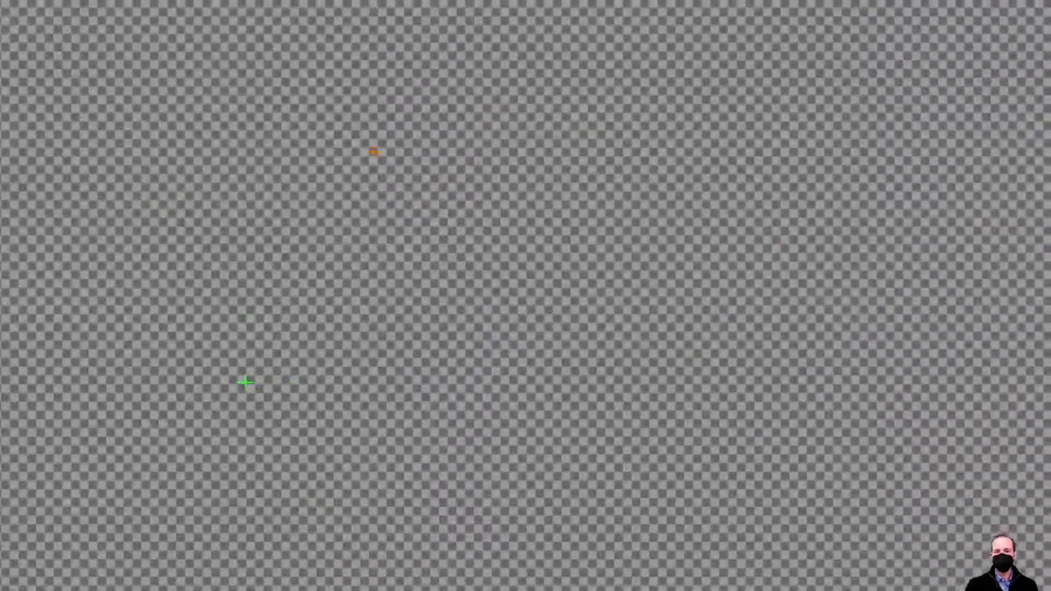
mouse_move(386, 68)
mouse_down()
mouse_move(229, 82)
mouse_move(292, 189)
mouse_move(891, 293)
mouse_move(863, 176)
mouse_move(304, 378)
mouse_move(331, 242)
mouse_up()
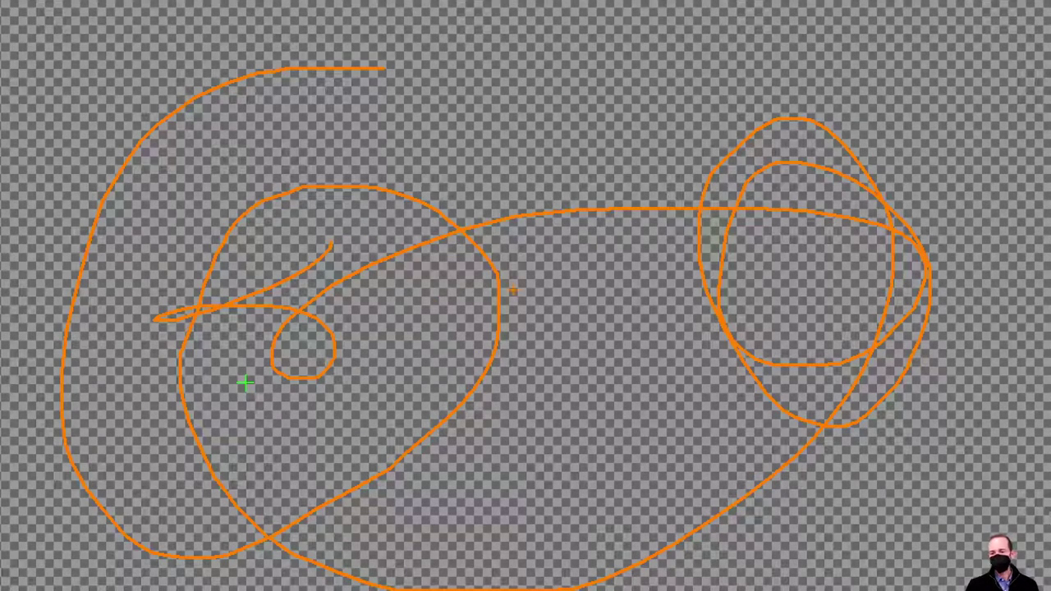
drag(460, 1, 1041, 575)
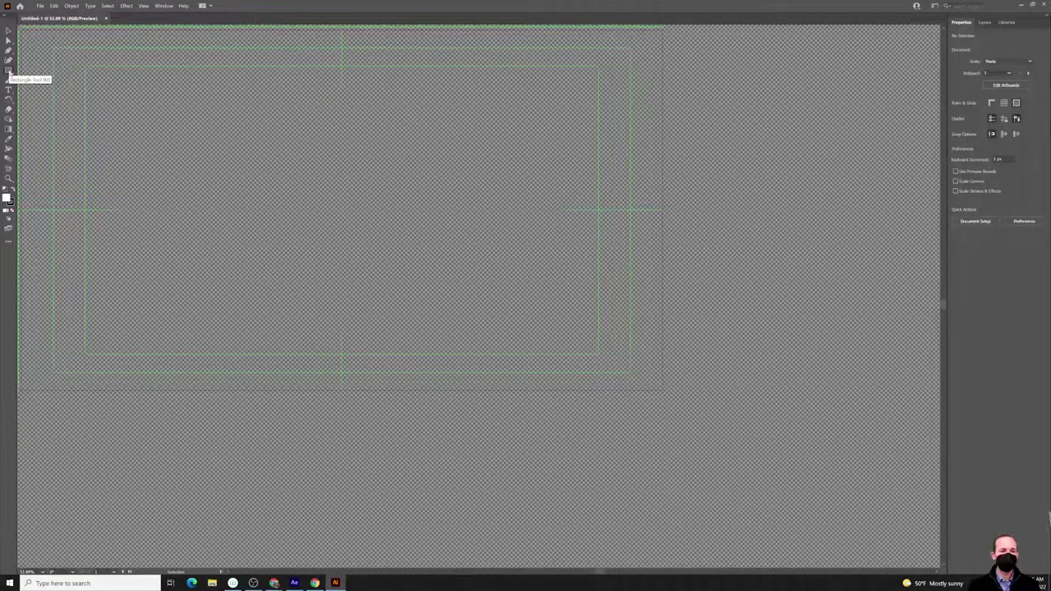
Draw a tall, narrow rectangle about 37 px wide and 398 px high in the artboard's left part as a handle
click(9, 71)
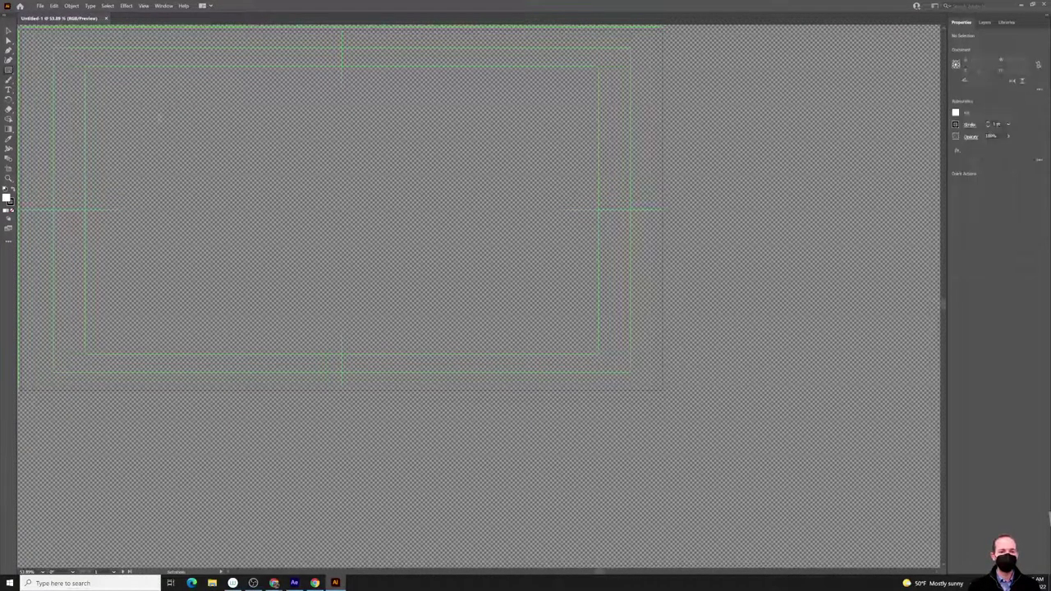
drag(179, 120, 183, 166)
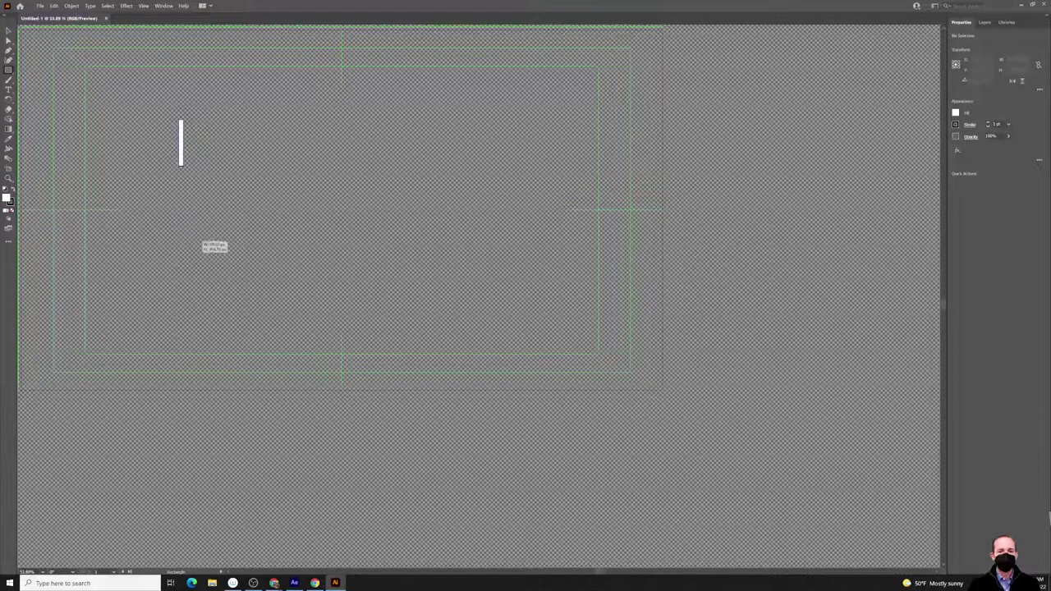
drag(191, 253, 194, 251)
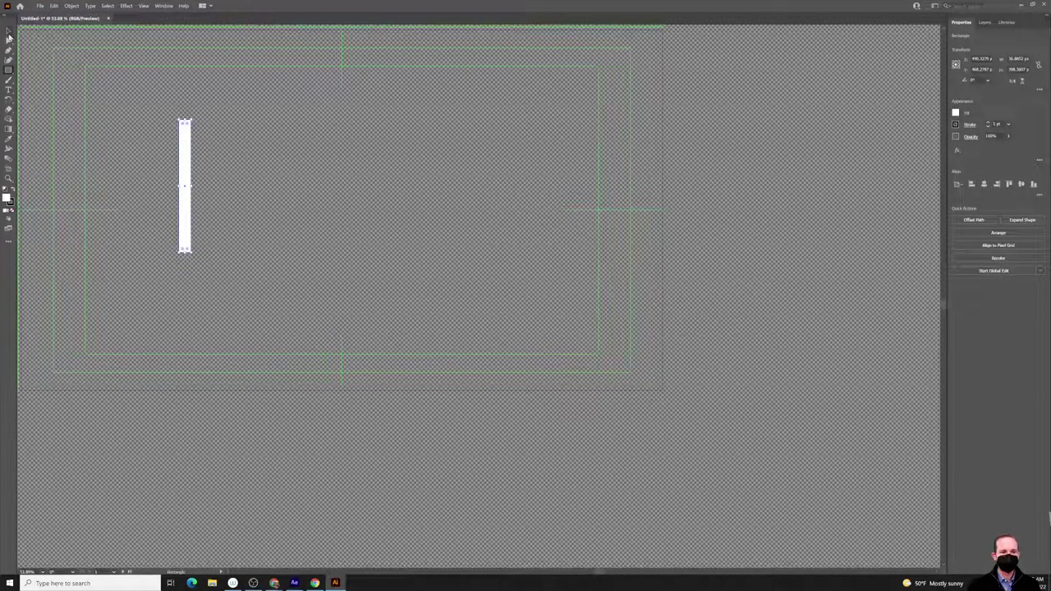
Narrow the handle rectangle from its right side to about 18 px wide
click(7, 71)
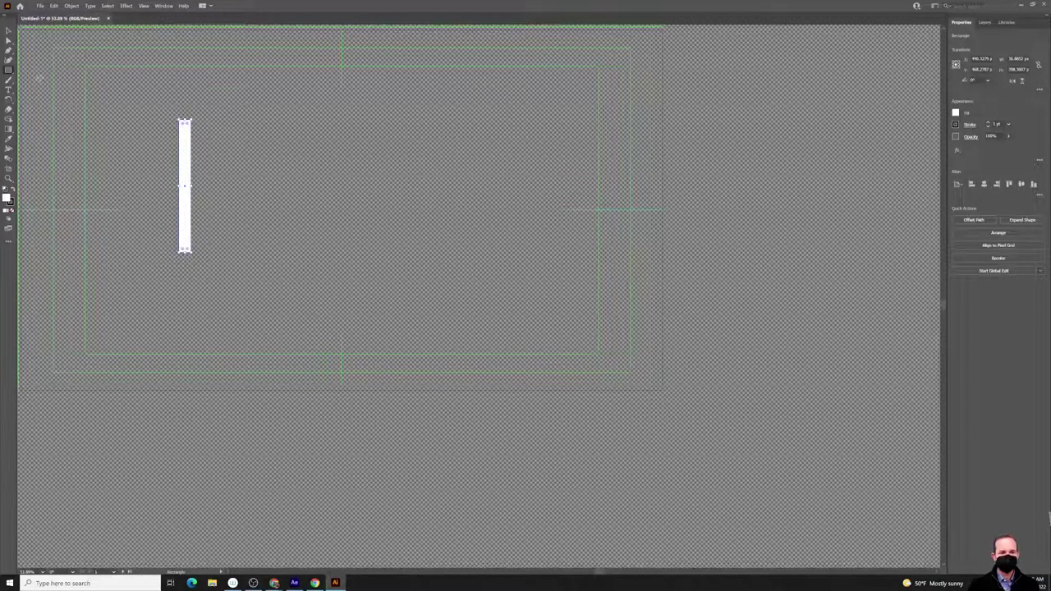
click(9, 31)
drag(191, 185, 184, 187)
Draw two overlapping rectangles at the handle's lower end, about 187 x 100 px and about 207 x 82 px
click(9, 70)
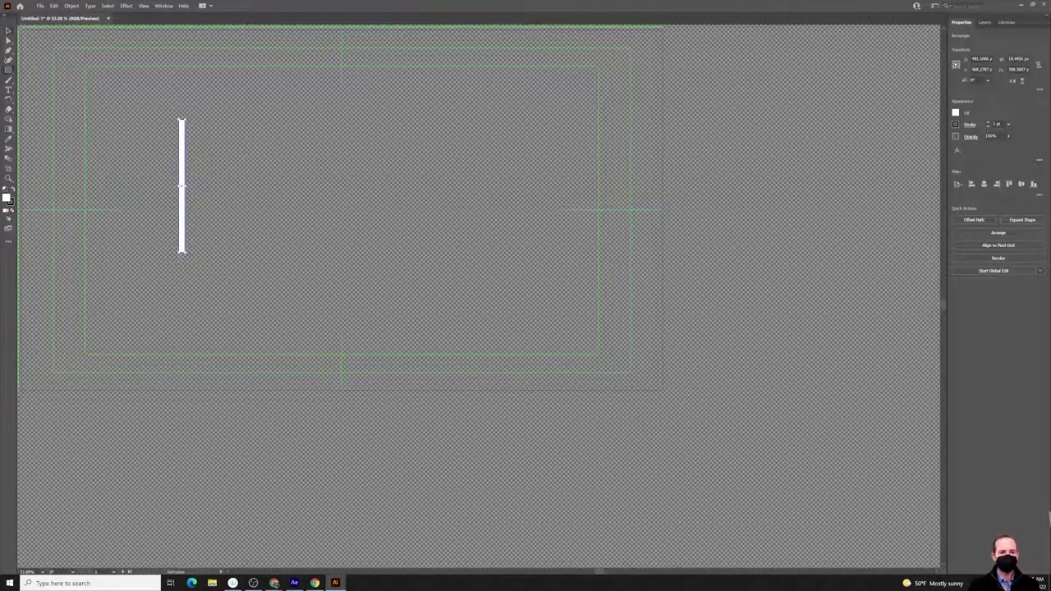
mouse_move(152, 244)
mouse_down()
mouse_move(219, 277)
mouse_move(208, 284)
mouse_move(218, 279)
mouse_move(218, 310)
mouse_move(214, 278)
mouse_up()
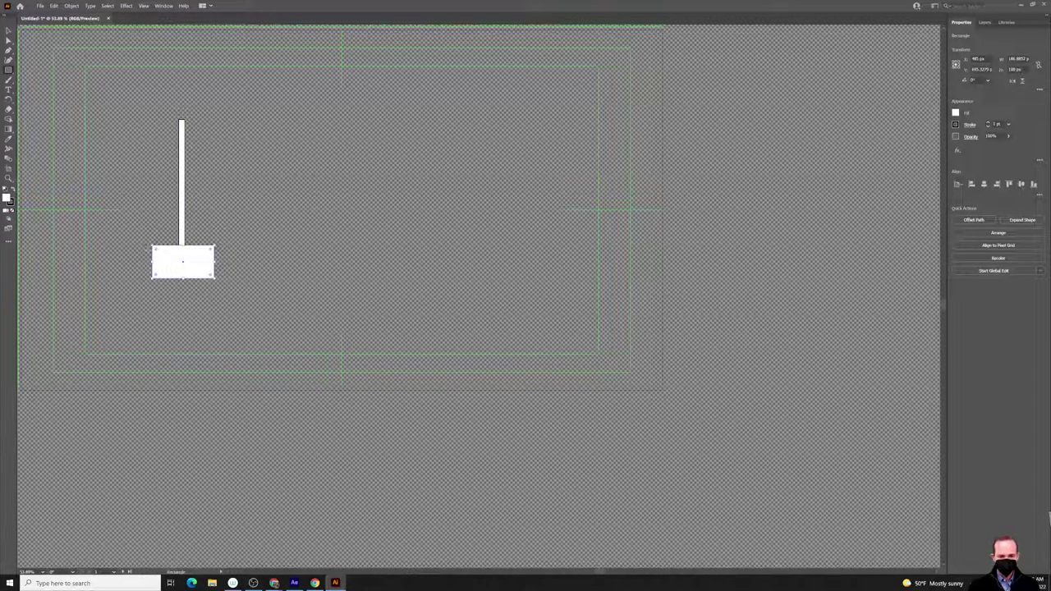
mouse_move(182, 261)
mouse_down()
mouse_move(216, 267)
mouse_move(218, 278)
mouse_up()
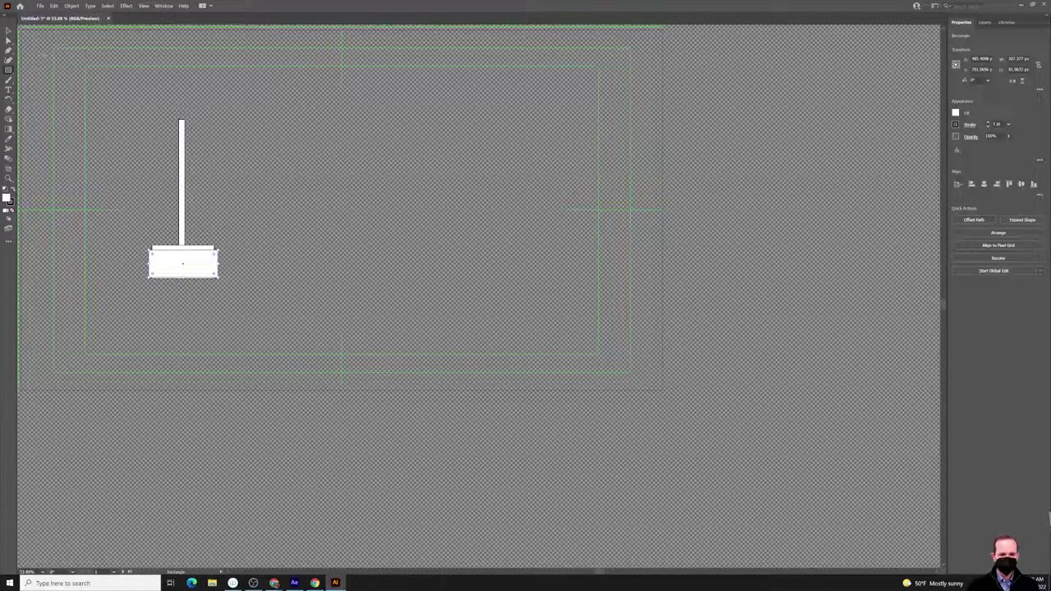
Shift the wider head rectangle slightly up over the one behind it and nudge the handle slightly to the right
click(9, 30)
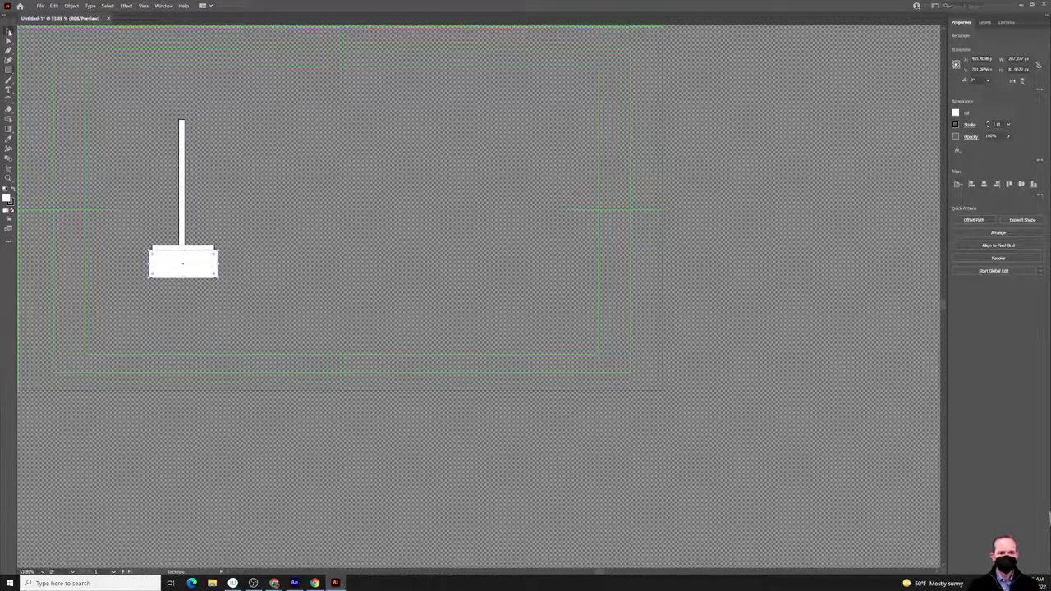
click(195, 251)
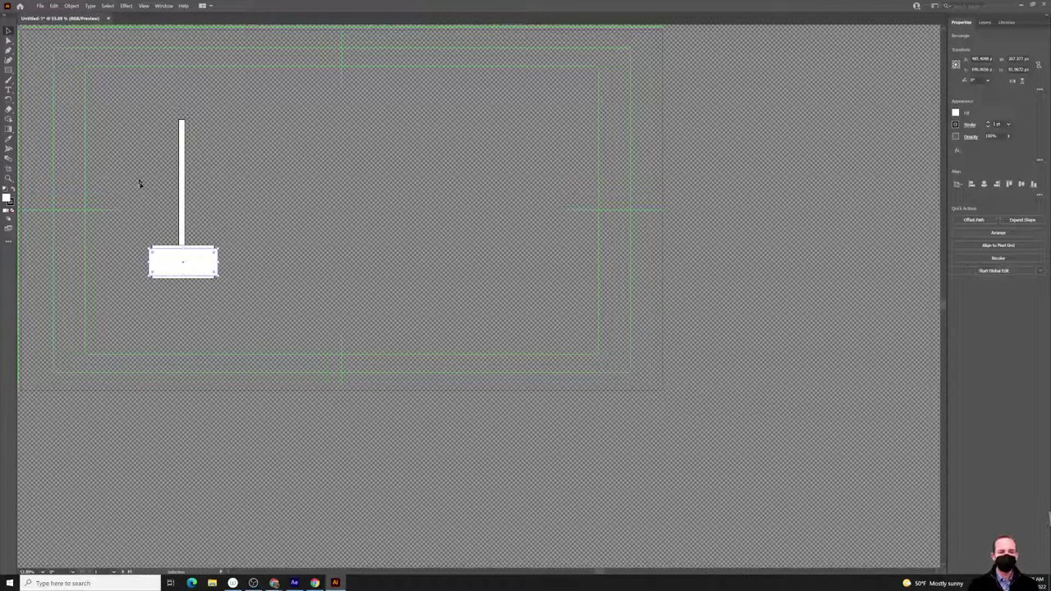
key(ctrl+a)
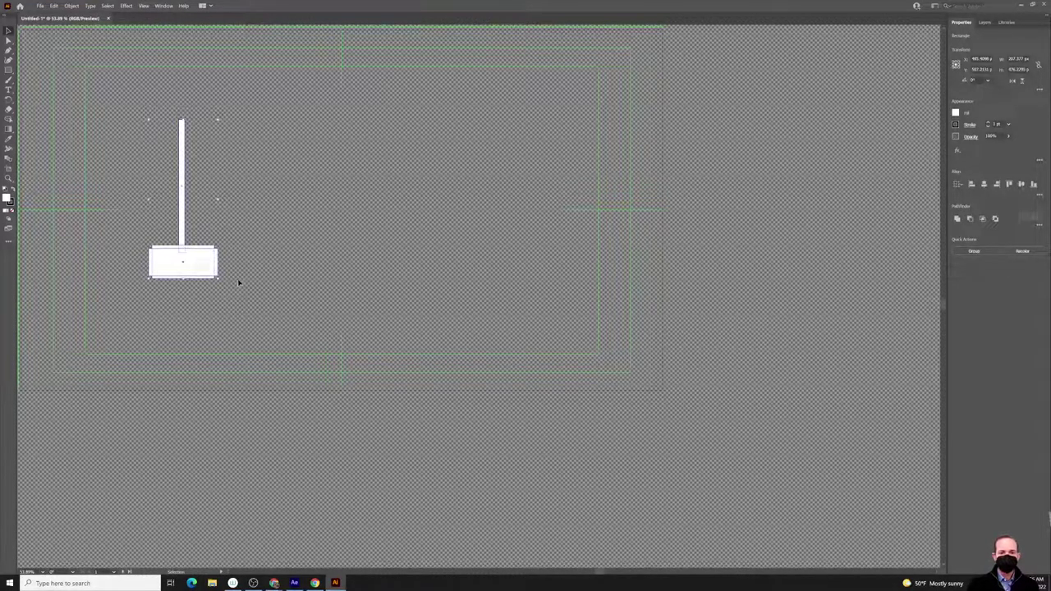
click(140, 227)
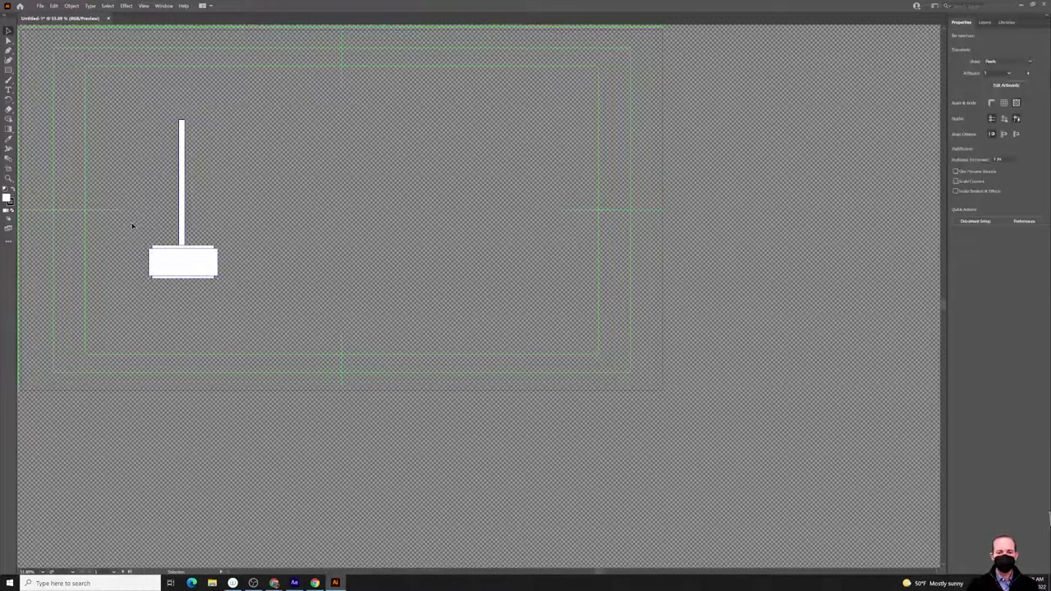
click(182, 226)
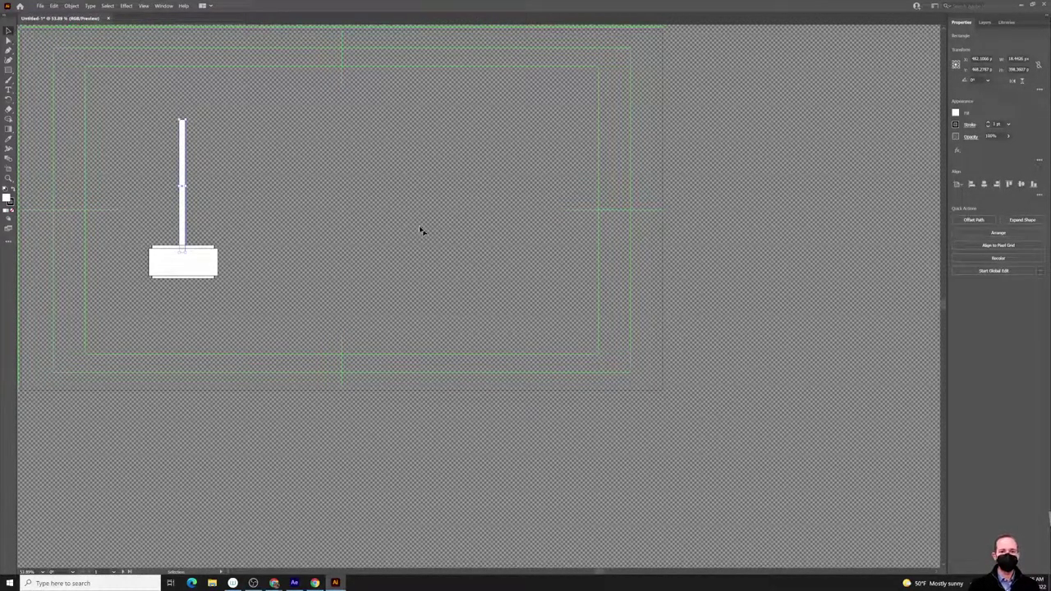
Write the annotation "DON't take the Defaults" beside the drawn shapes and start a new line
click(330, 175)
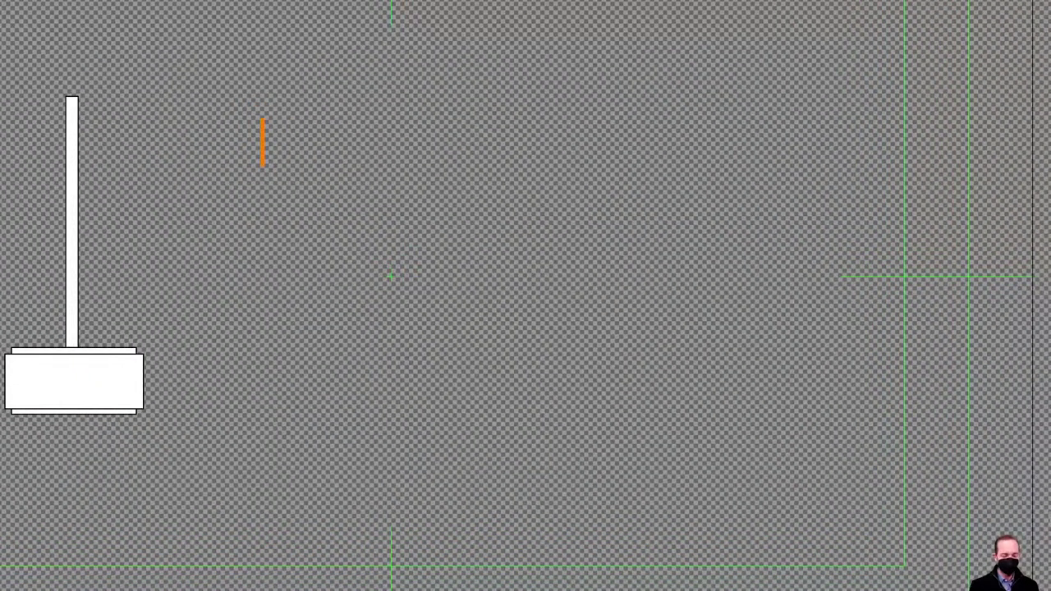
text(DON't )
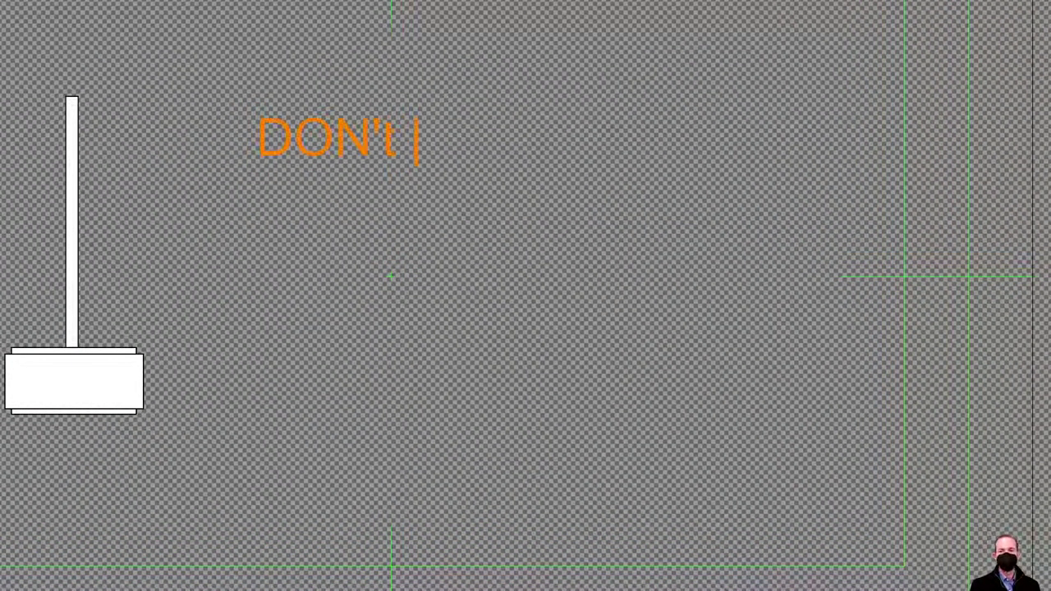
text(take the Def)
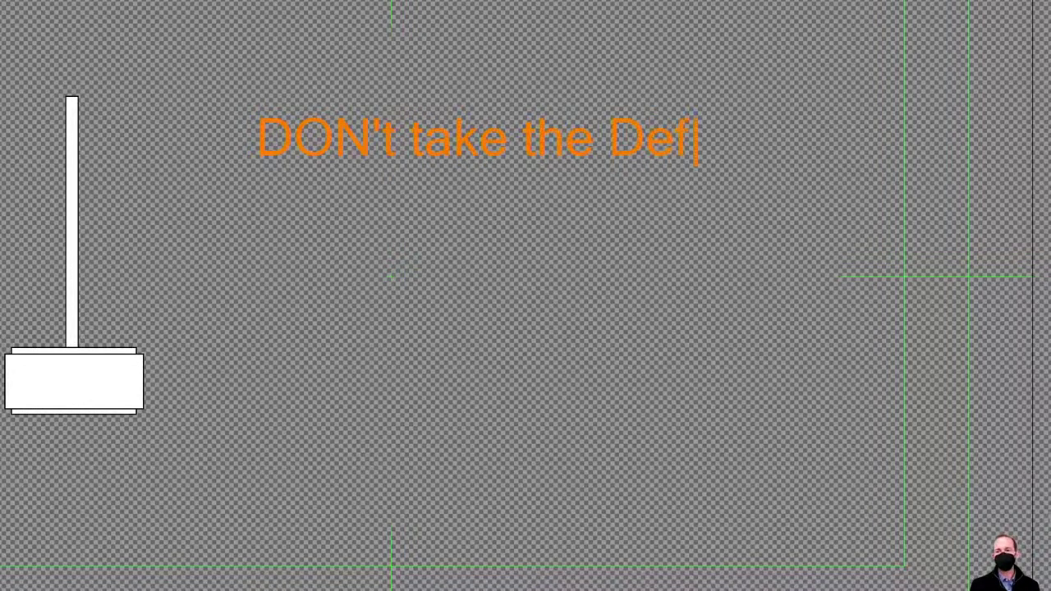
text(aults)
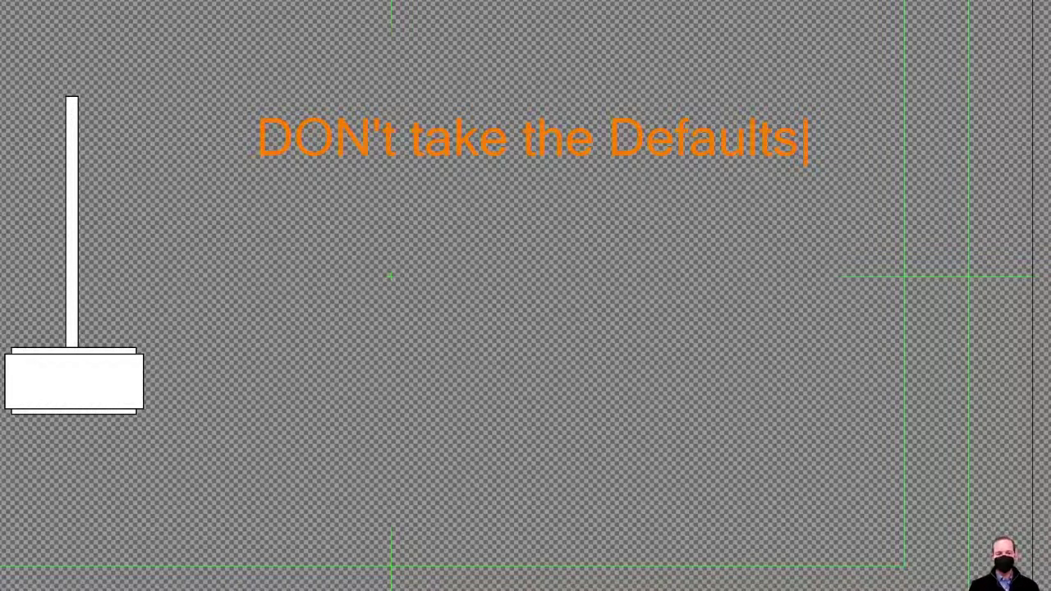
key(Return)
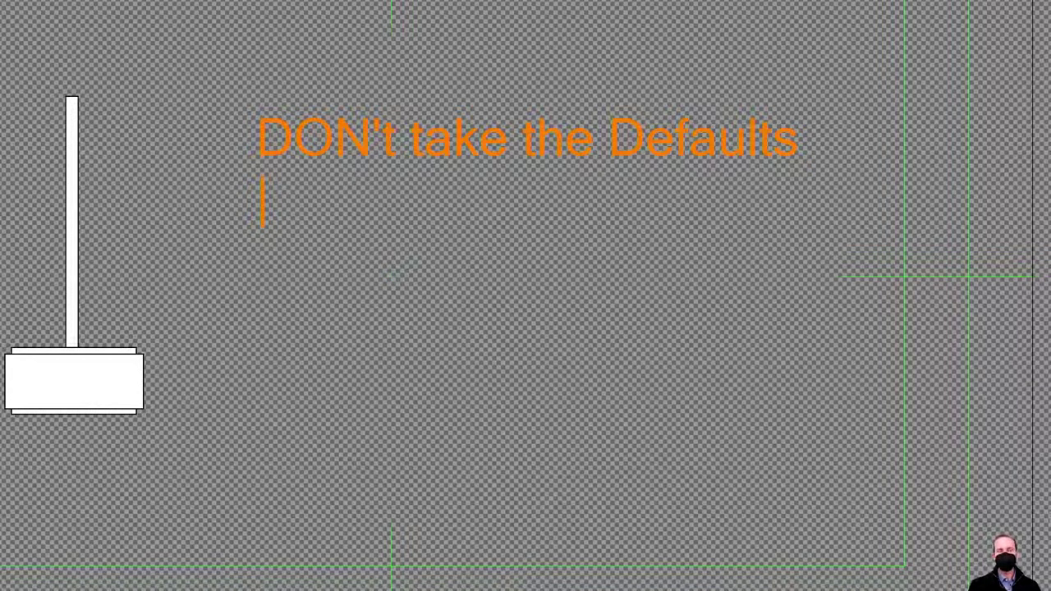
Add the on-screen annotations "tool implement" and "No stroke" beside the hammer shapes
text(tool implement)
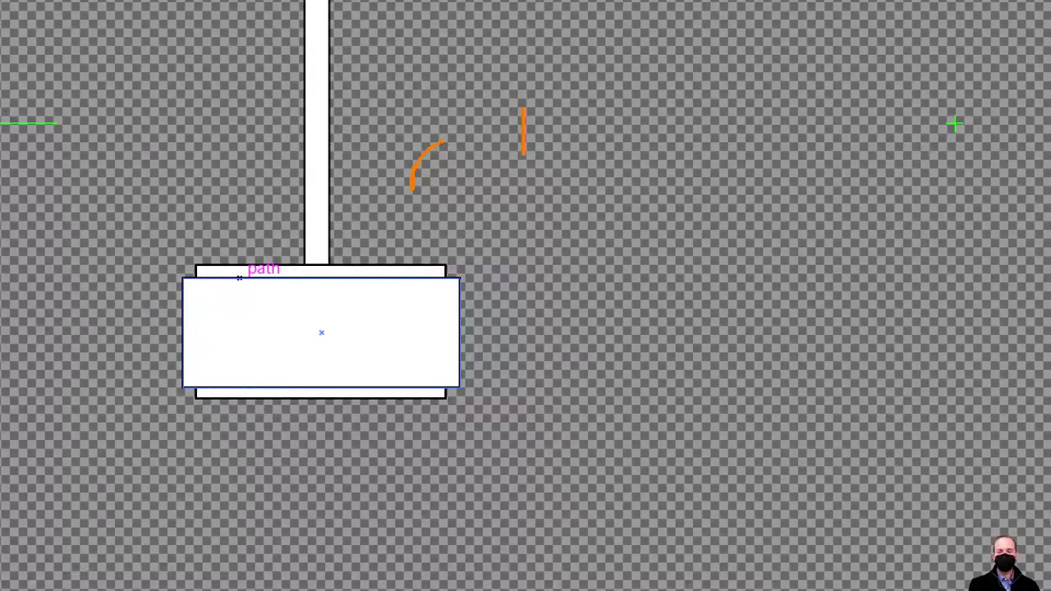
text(No stroke)
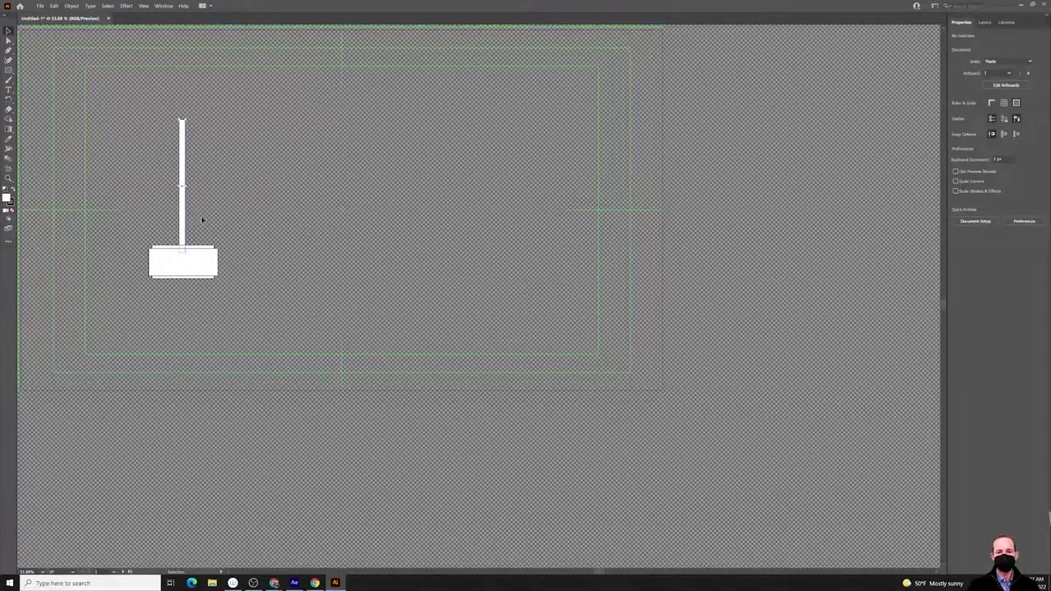
Round the corners of the two overlapping rectangles that form the hammer head
click(198, 266)
drag(204, 279, 213, 248)
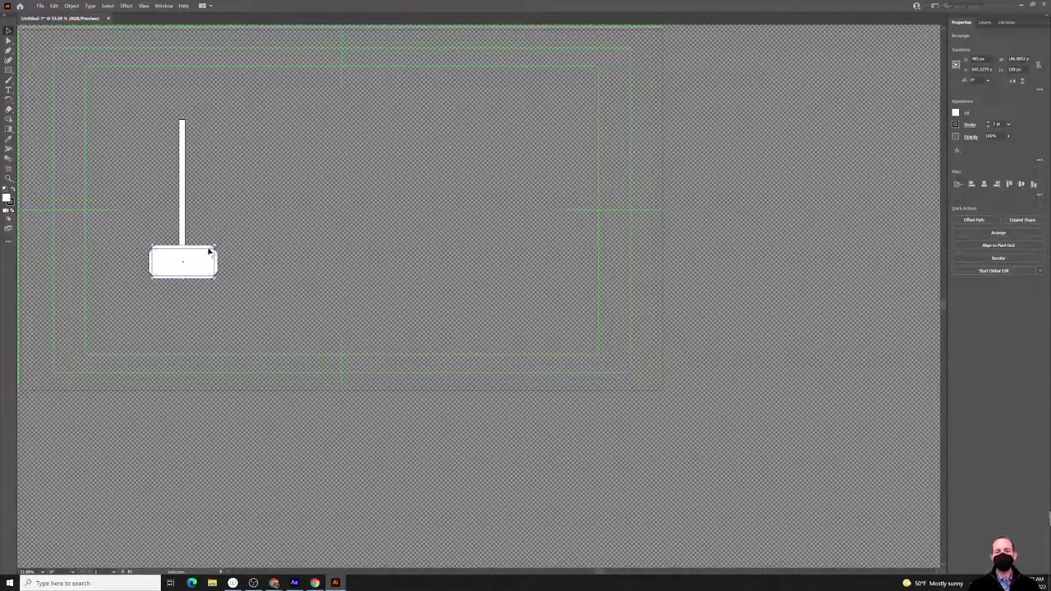
click(184, 213)
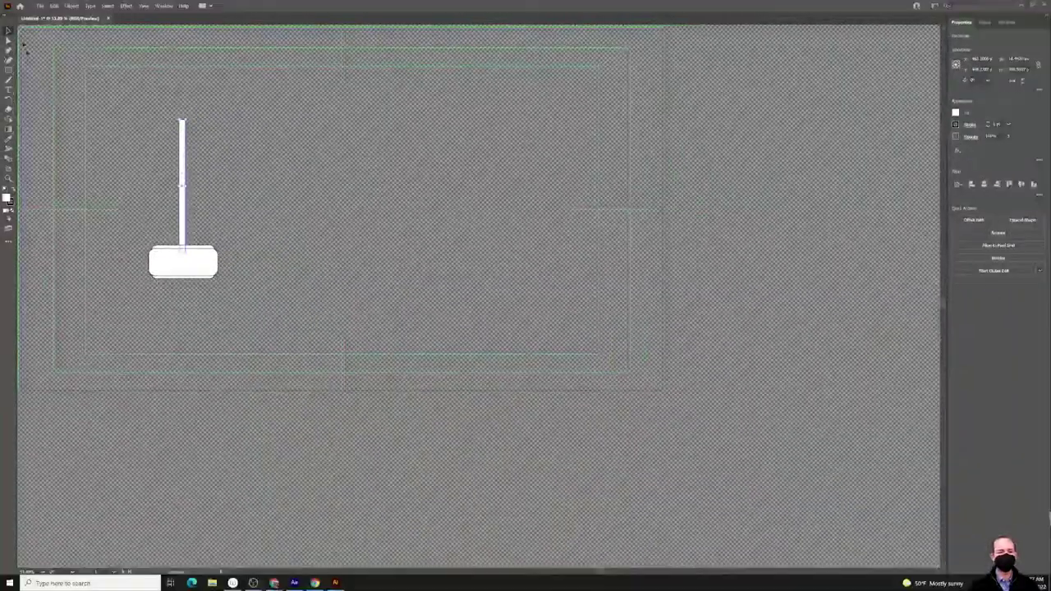
Select the handle and both head rectangles and set their stroke weight to 0
click(8, 40)
drag(126, 132, 251, 298)
click(8, 31)
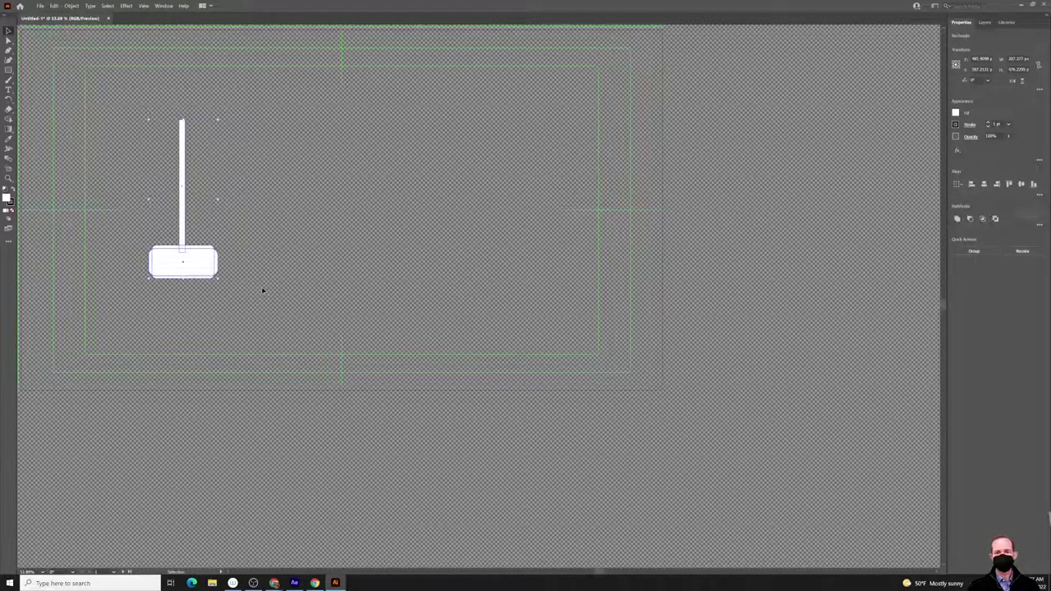
click(997, 124)
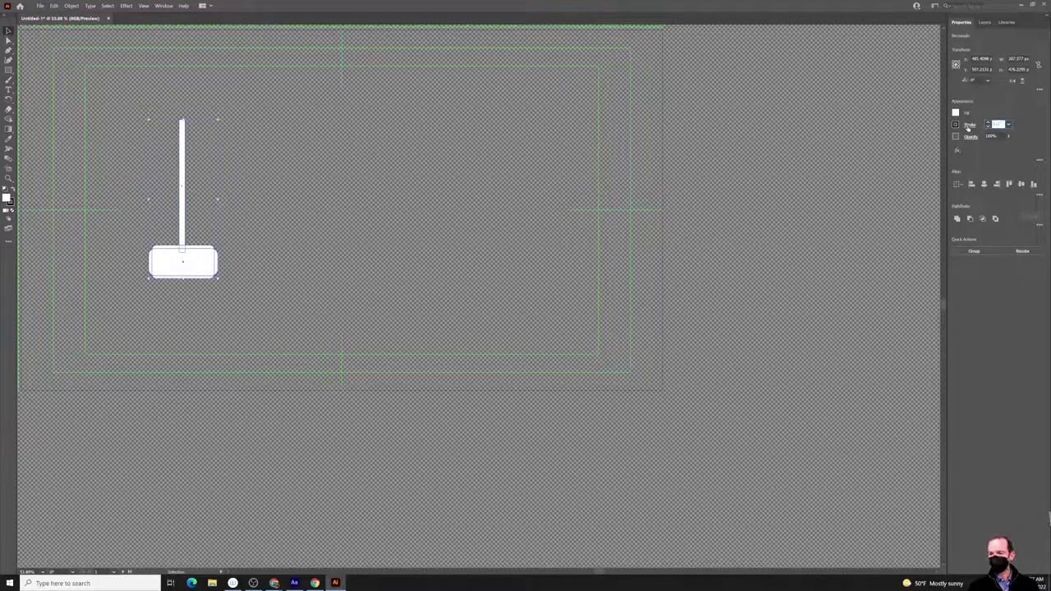
text(0)
key(Return)
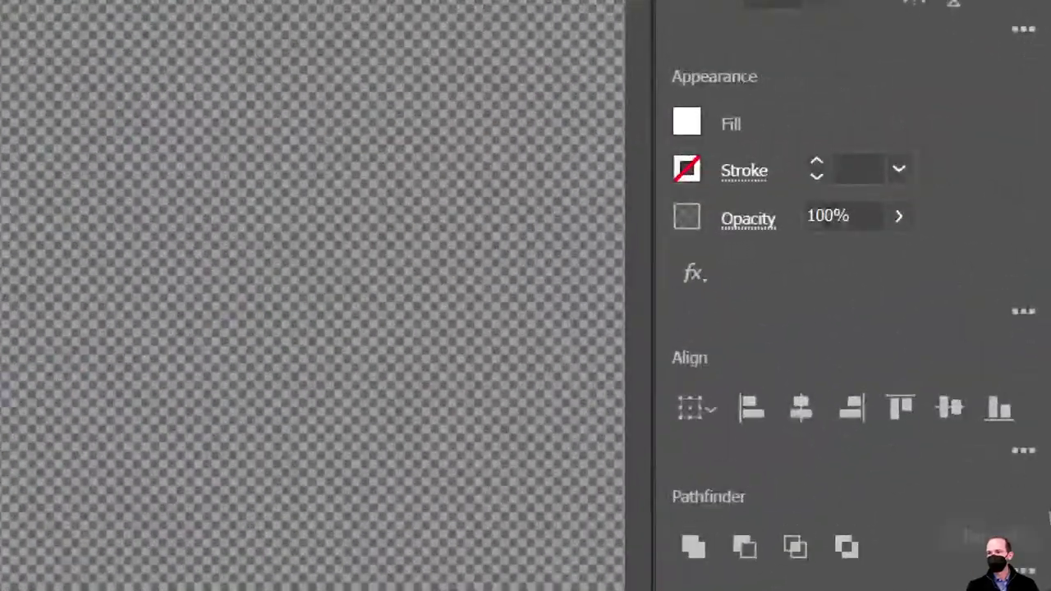
mouse_move(704, 151)
mouse_down()
mouse_move(701, 187)
mouse_move(708, 155)
mouse_up()
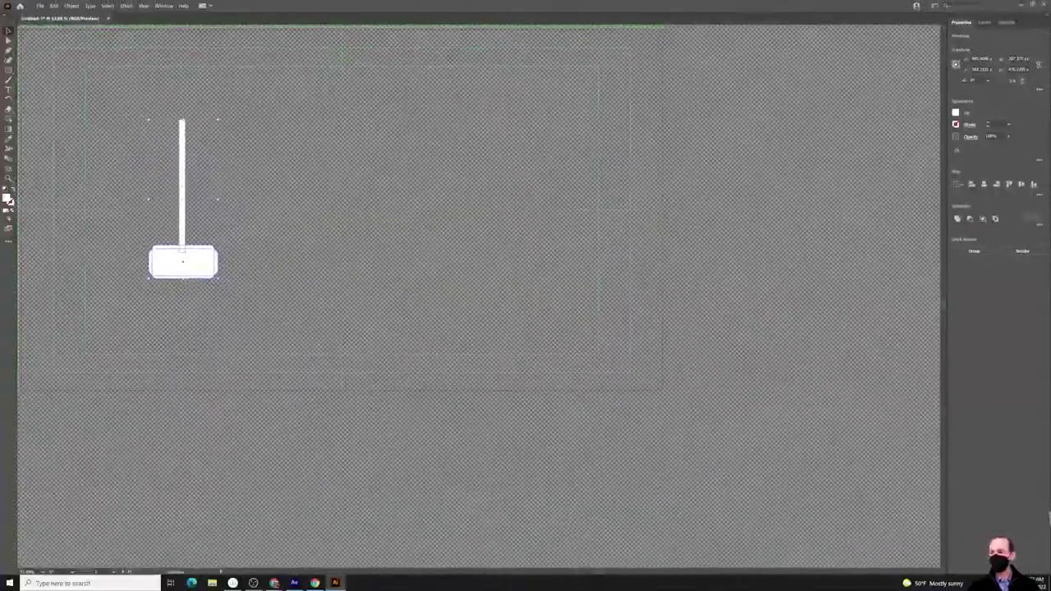
Raise the selected shapes' stroke weight one increment, remove the stroke again, and deselect the shapes
click(987, 121)
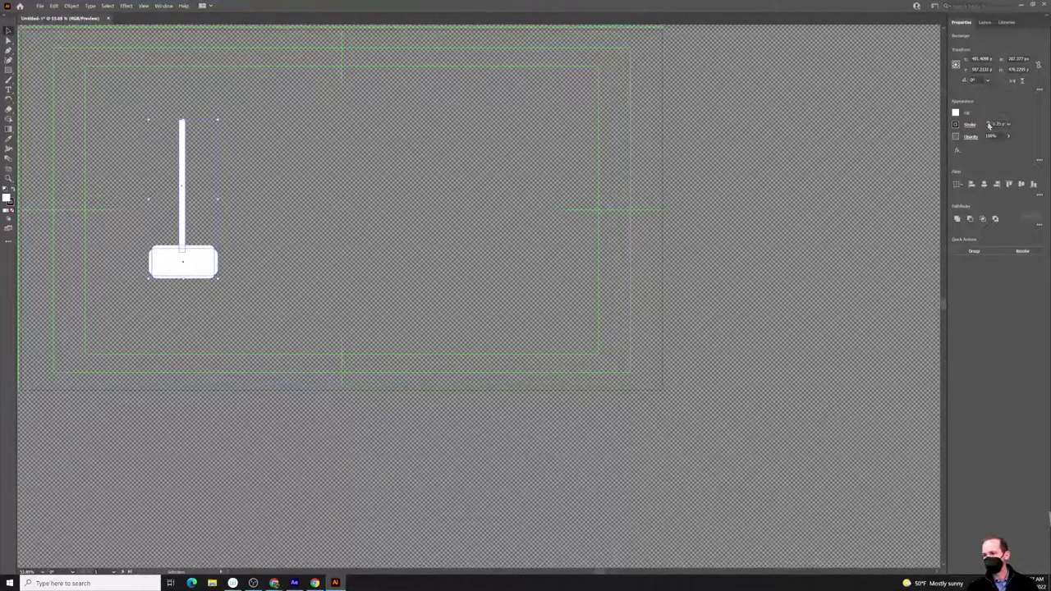
click(996, 124)
text(10)
key(Return)
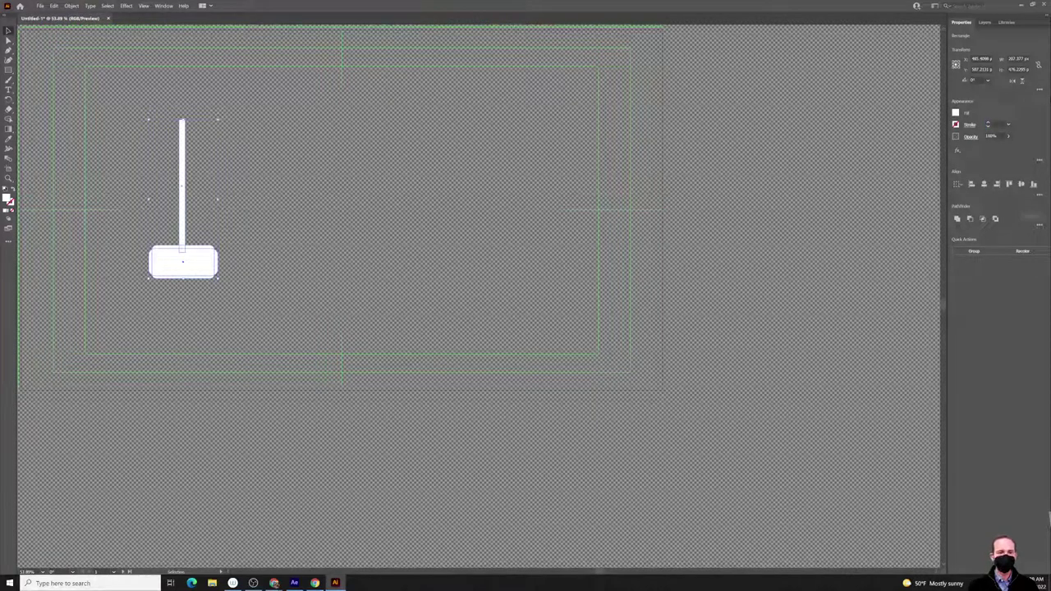
click(59, 82)
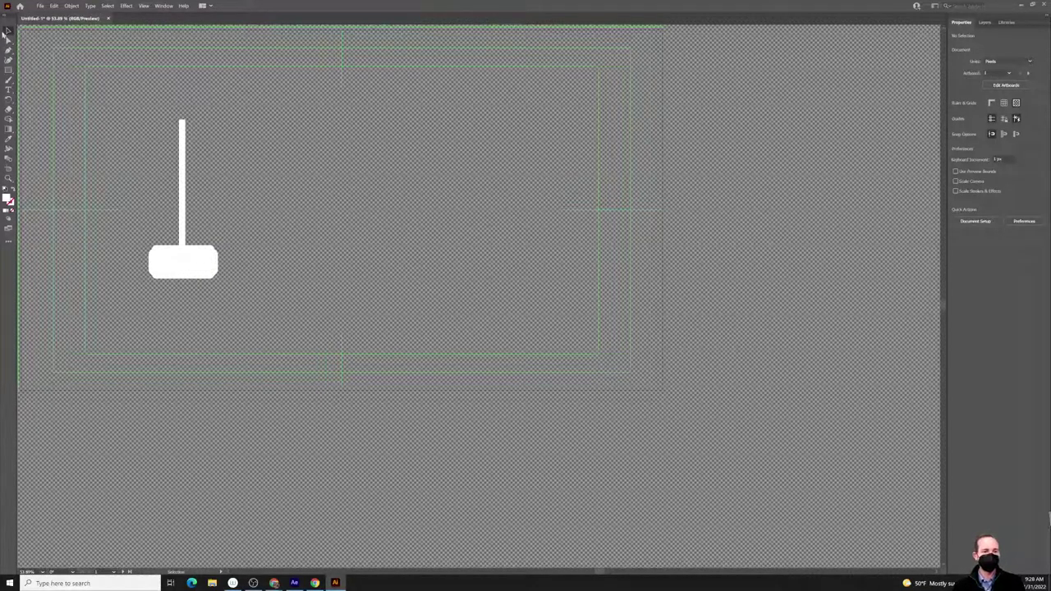
click(206, 266)
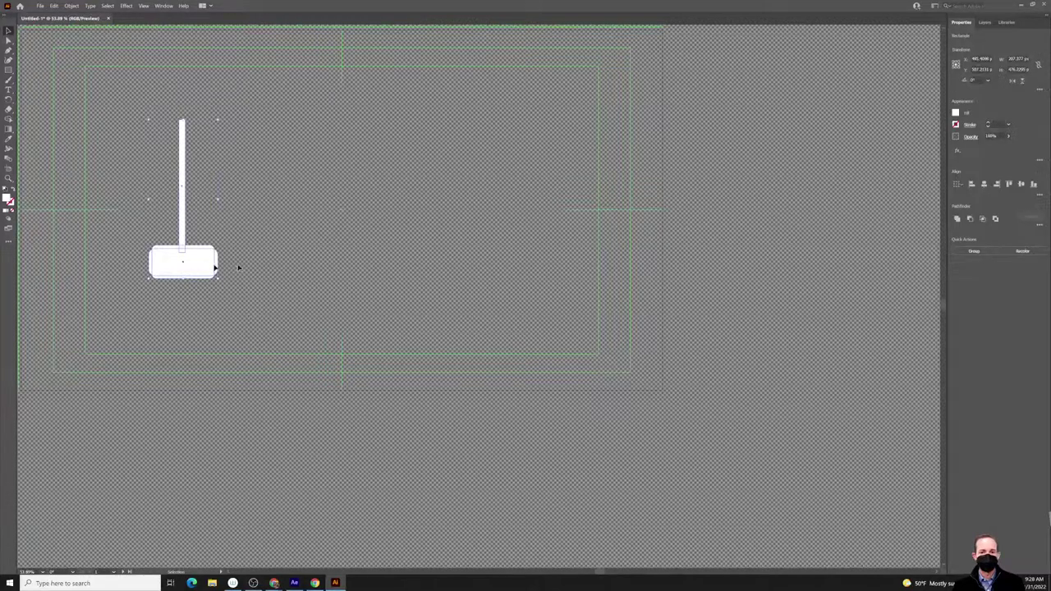
click(957, 112)
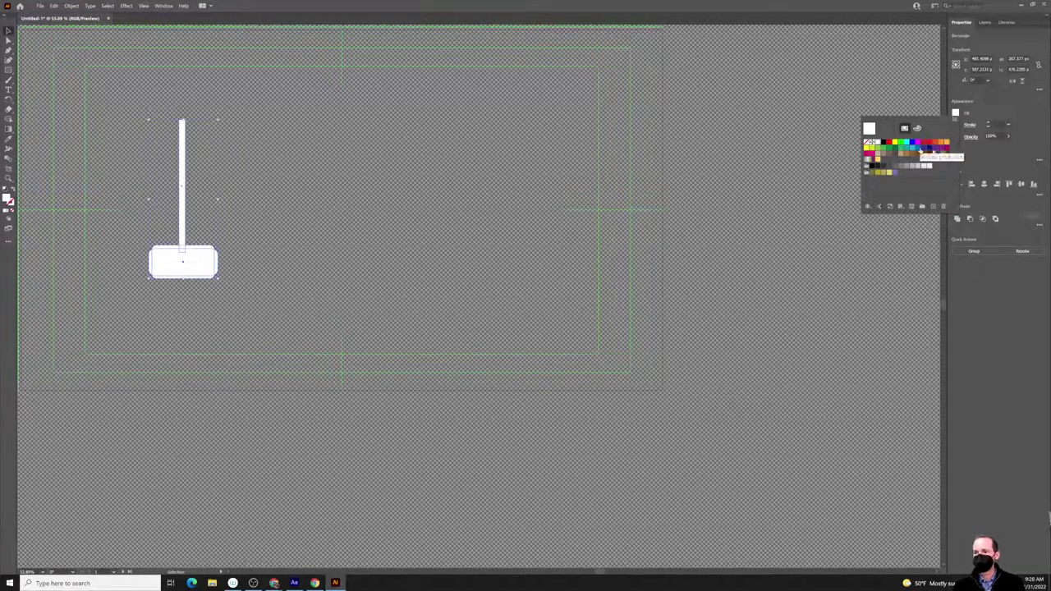
click(976, 159)
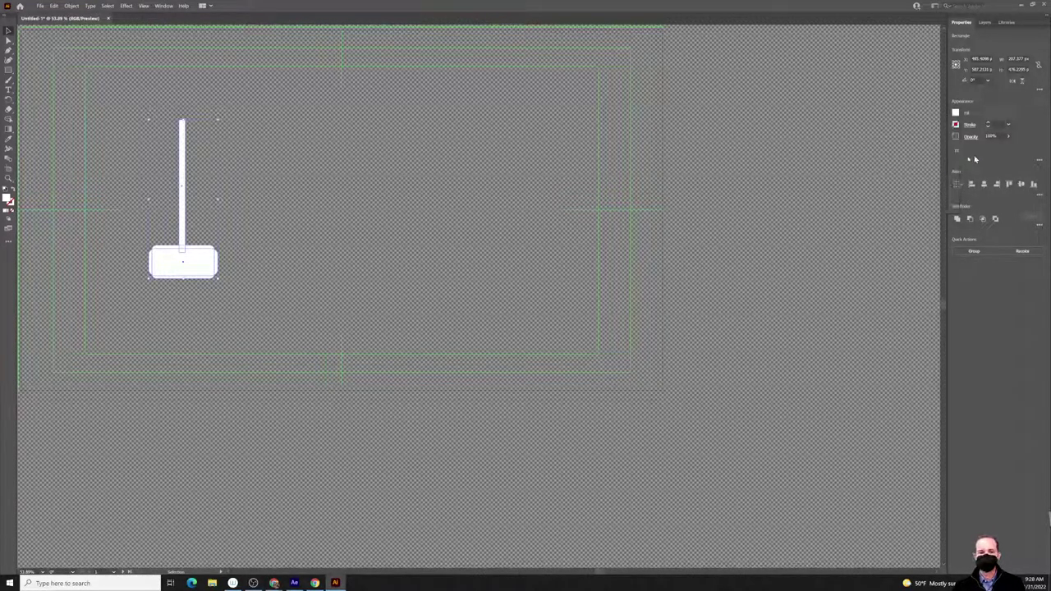
click(237, 146)
click(181, 123)
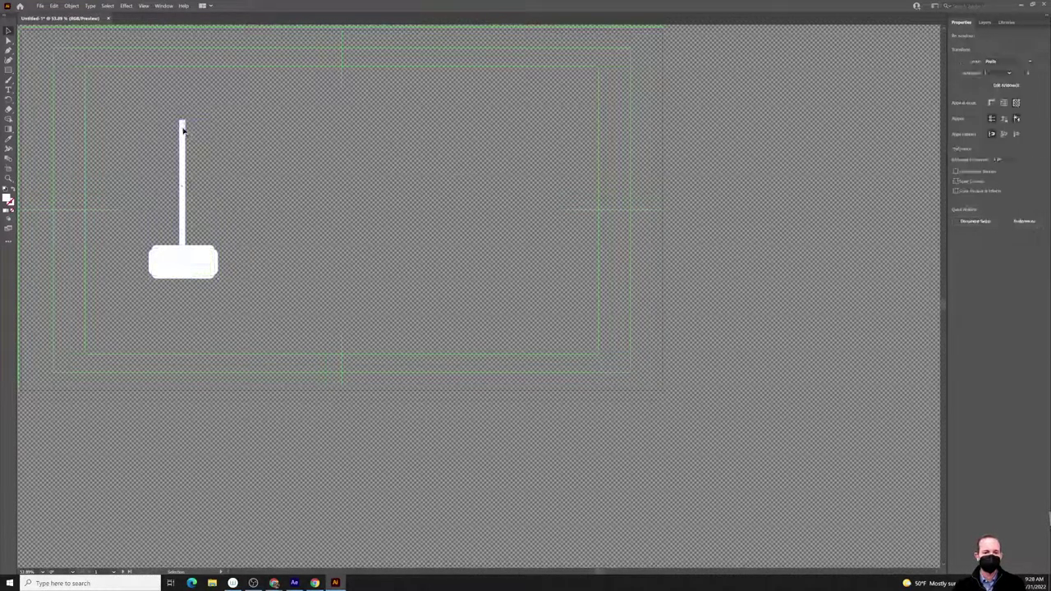
Undo the stroke removal, the head corner rounding, and the preceding small moves of the handle and wider head rectangle
key(ctrl+equal)
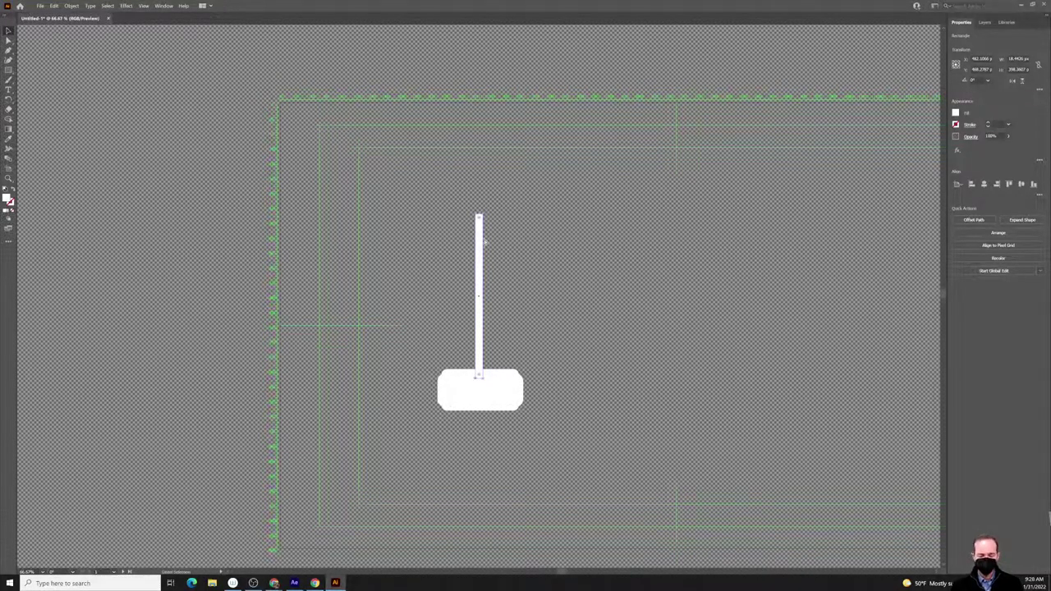
key(ctrl+equal)
key(z)
scroll(498, 238, up, 1)
scroll(498, 236, down, 1)
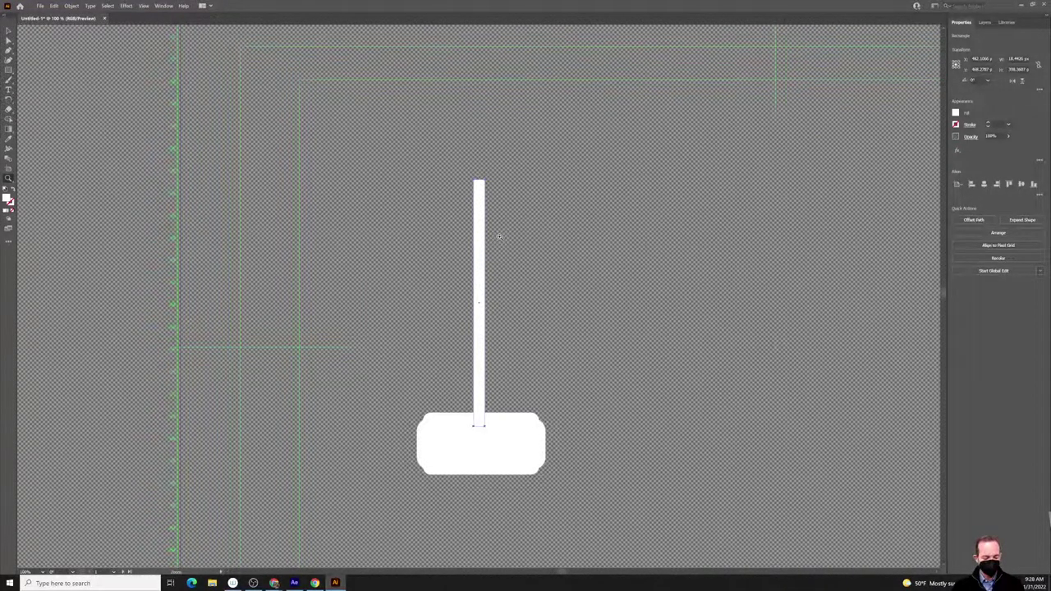
key(ctrl+z)
key(ctrl+z)
key(ctrl+z)
scroll(498, 236, left, 1)
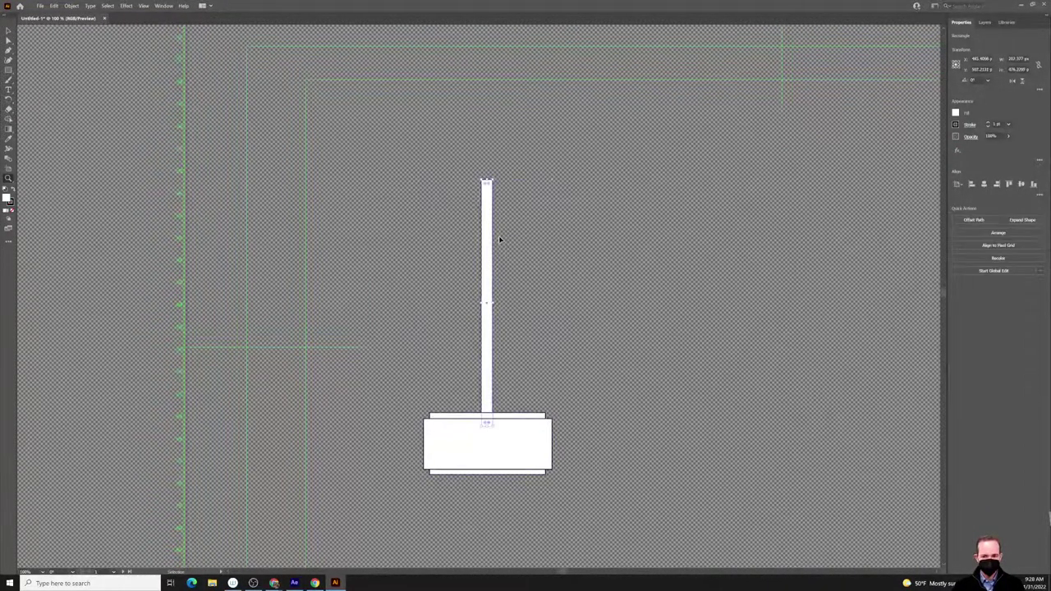
key(ctrl+z)
key(ctrl+z)
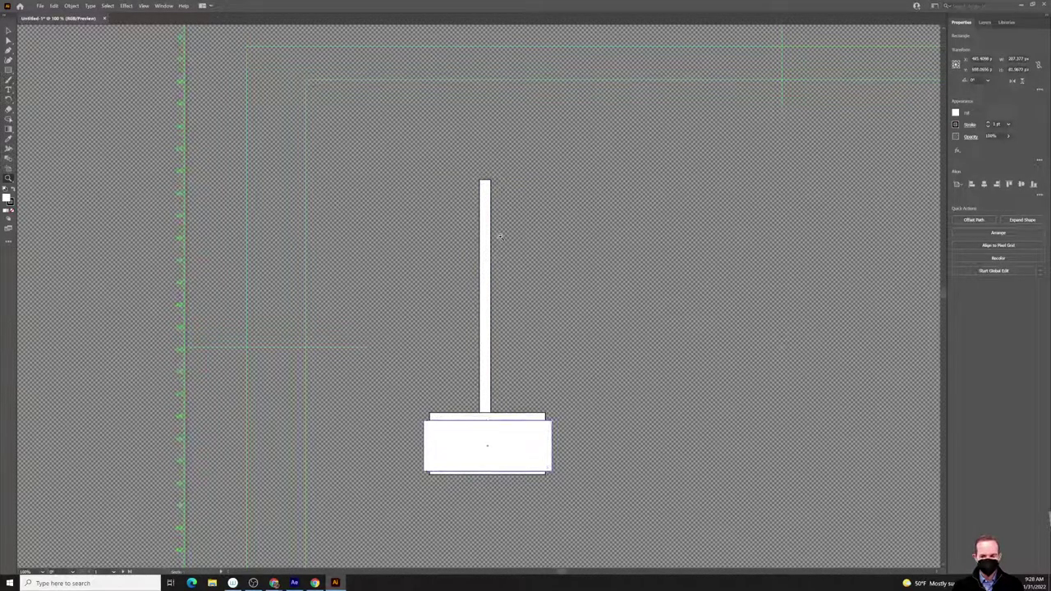
Redo the undone moves of the wider head rectangle and handle, stepping through the history until the handle is centred over the head
click(53, 6)
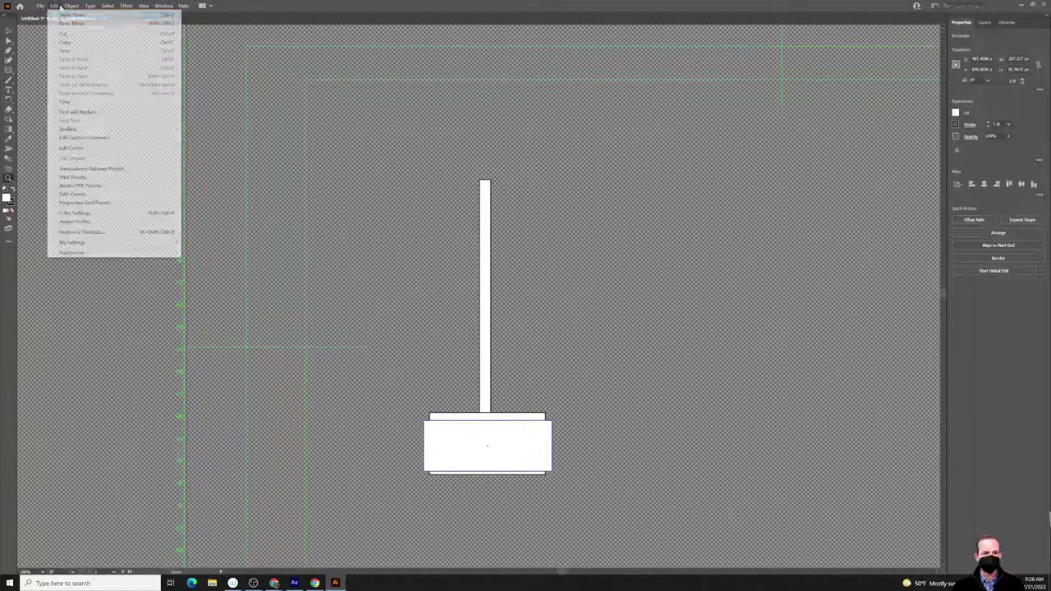
click(57, 22)
click(72, 23)
click(53, 6)
click(72, 23)
click(53, 6)
click(58, 24)
click(54, 6)
click(56, 25)
click(54, 6)
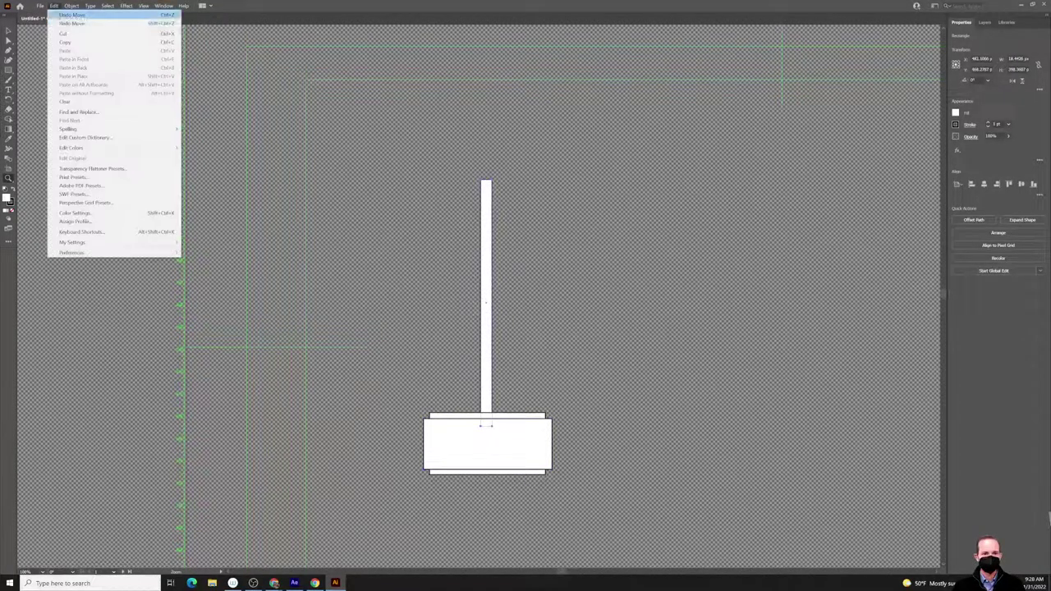
click(59, 15)
click(54, 7)
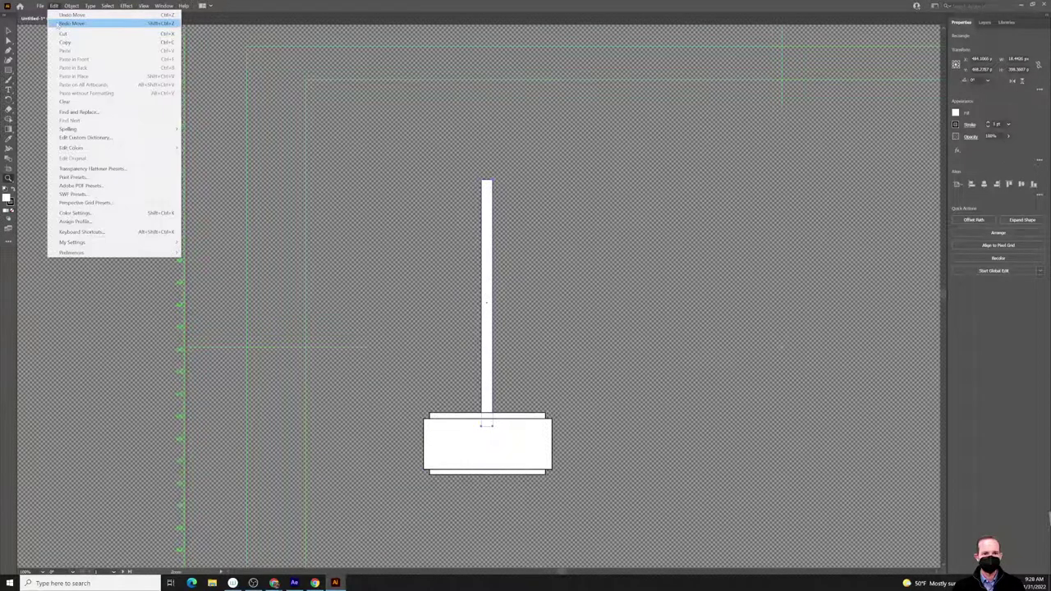
click(58, 14)
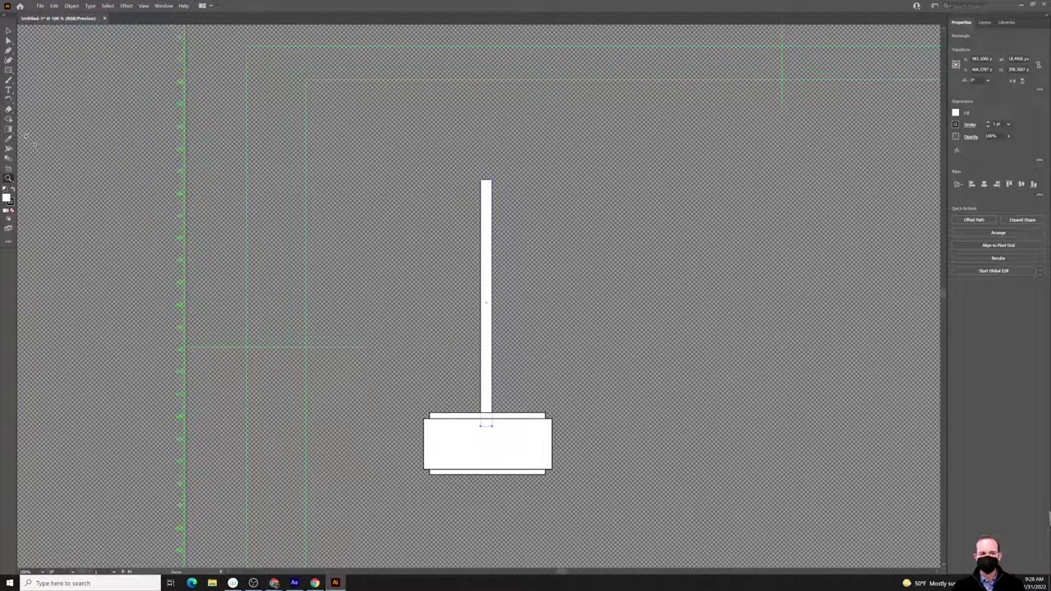
Round the corners of both head rectangles and fully round the ends of the narrow handle
click(484, 430)
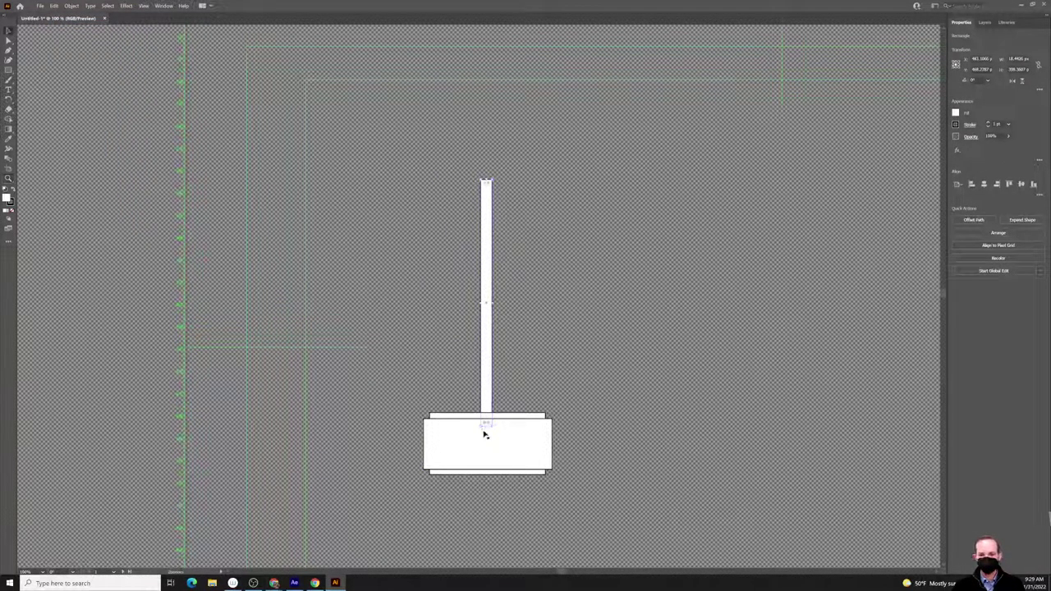
shift+click(513, 416)
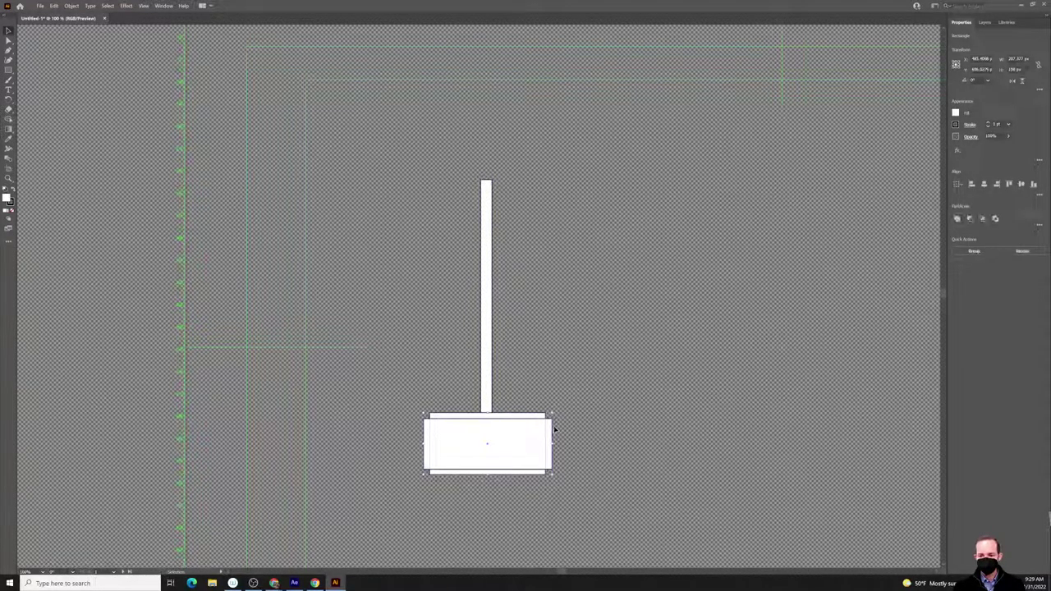
click(561, 432)
click(548, 426)
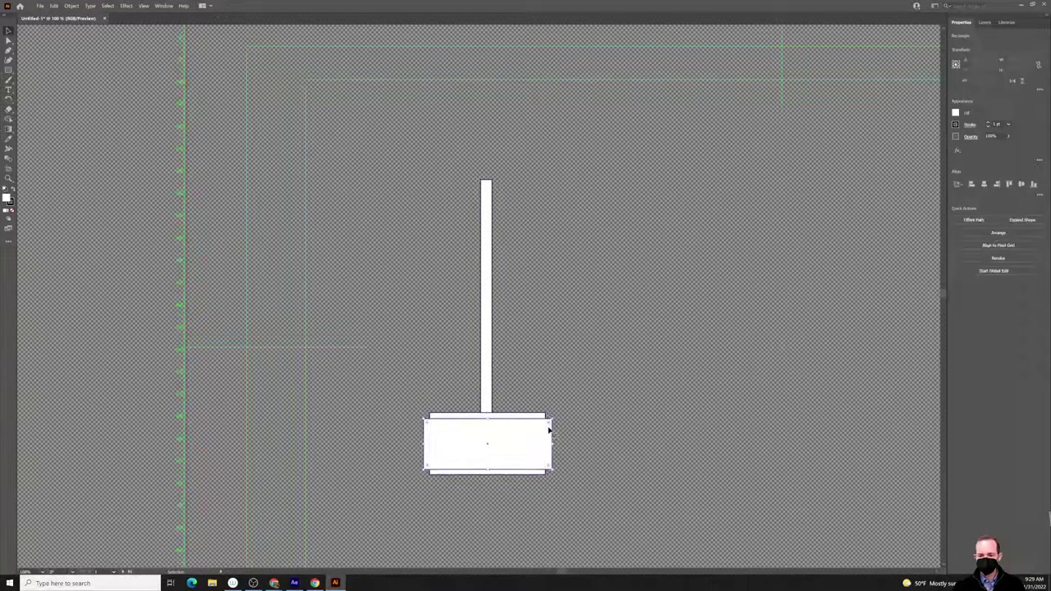
drag(547, 429, 541, 419)
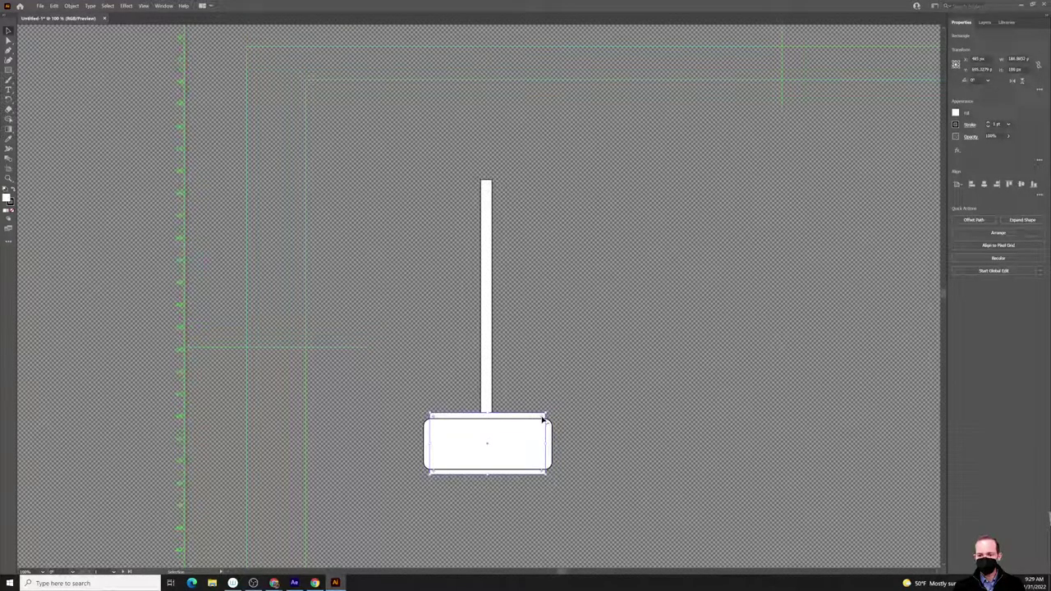
click(486, 359)
drag(485, 183, 490, 198)
Remove the outline from all three rounded hammer shapes by setting the stroke weight to 0, leaving them deselected
drag(569, 527, 460, 246)
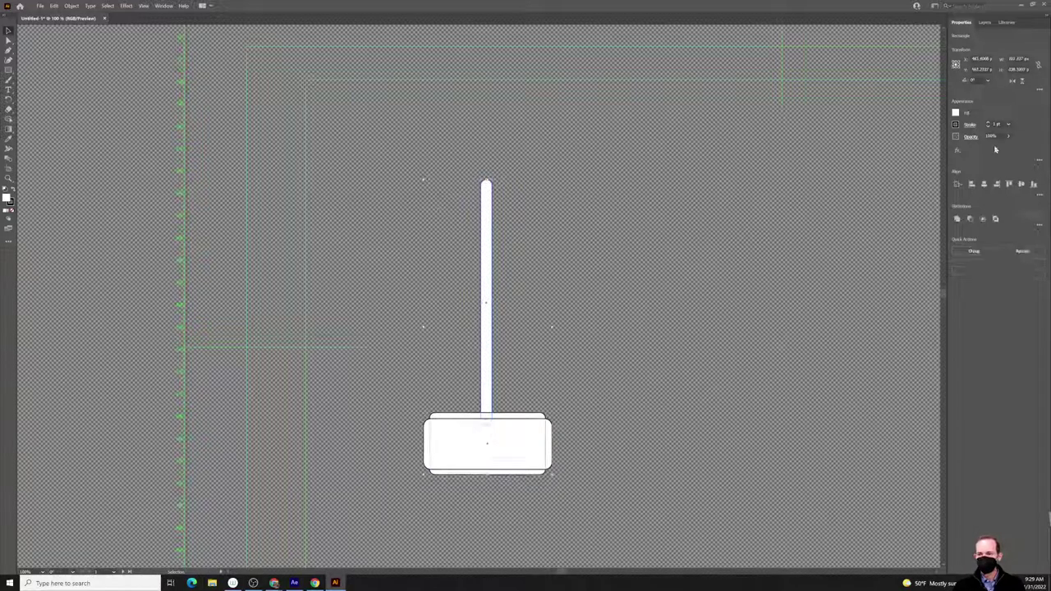
click(997, 124)
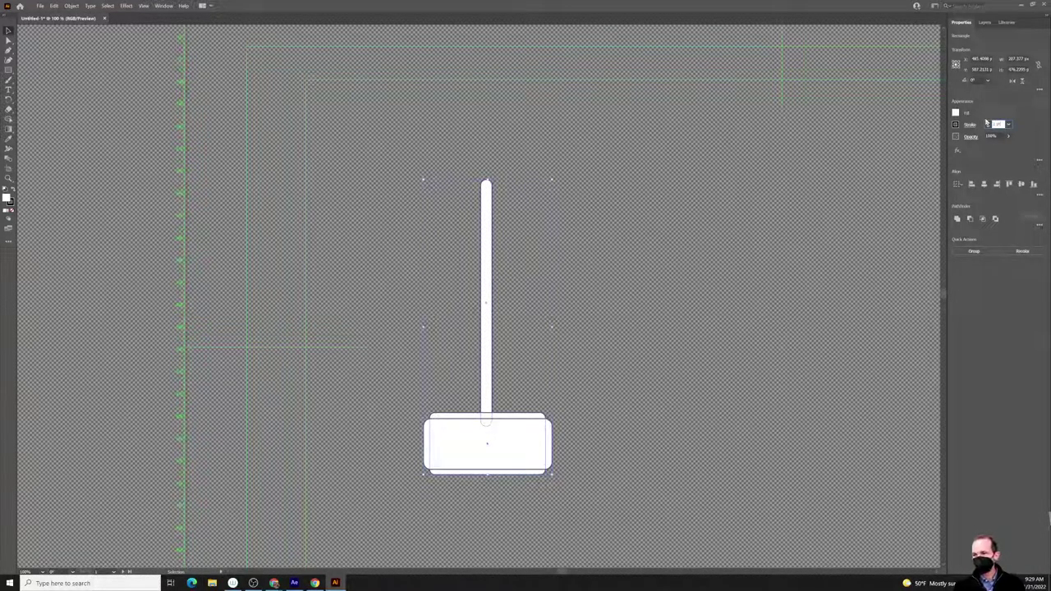
text(0)
key(Return)
scroll(549, 300, down, 2)
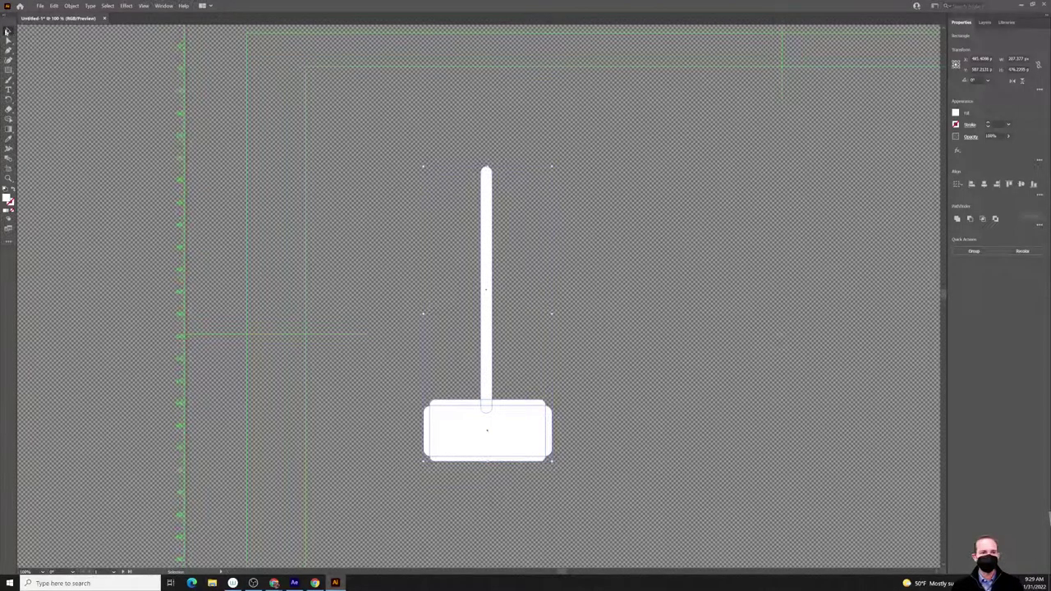
click(287, 313)
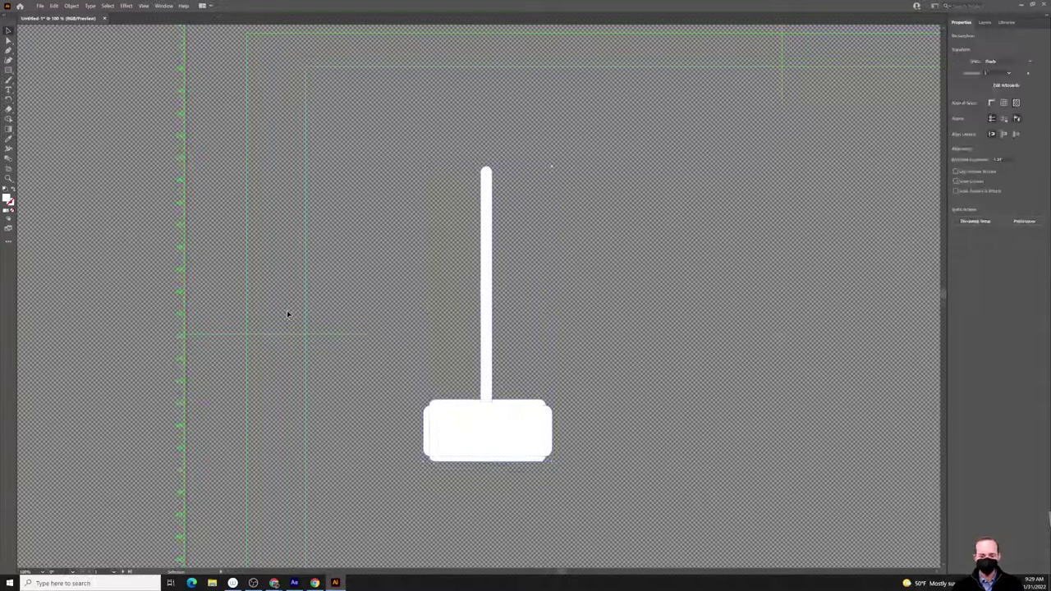
Draw a white circle about 95 px in diameter beside the hammer head and shift it slightly down and left
key(ctrl+minus)
key(ctrl+minus)
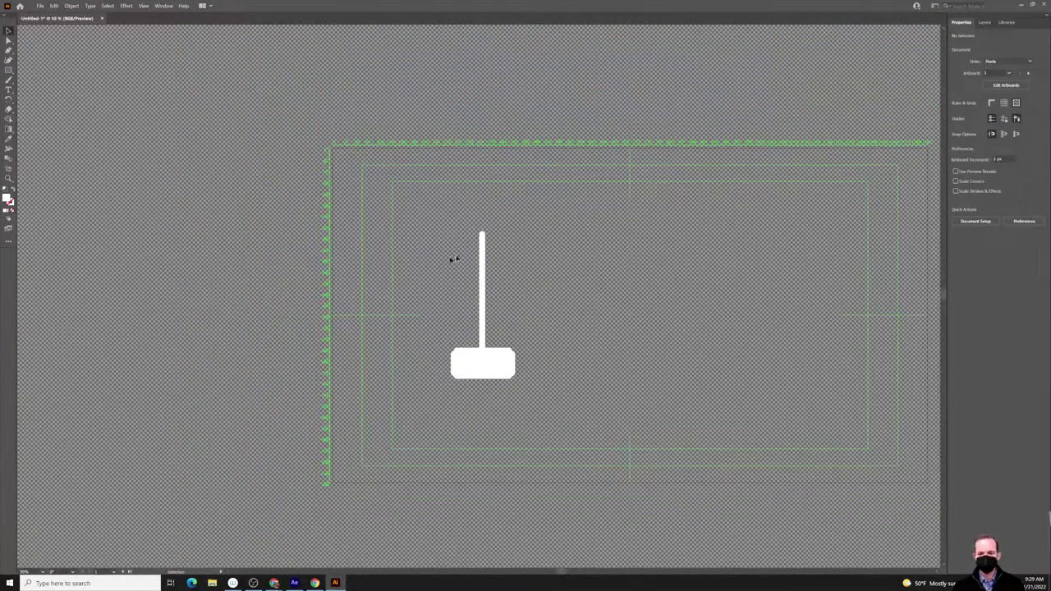
drag(9, 72, 43, 81)
drag(572, 343, 600, 373)
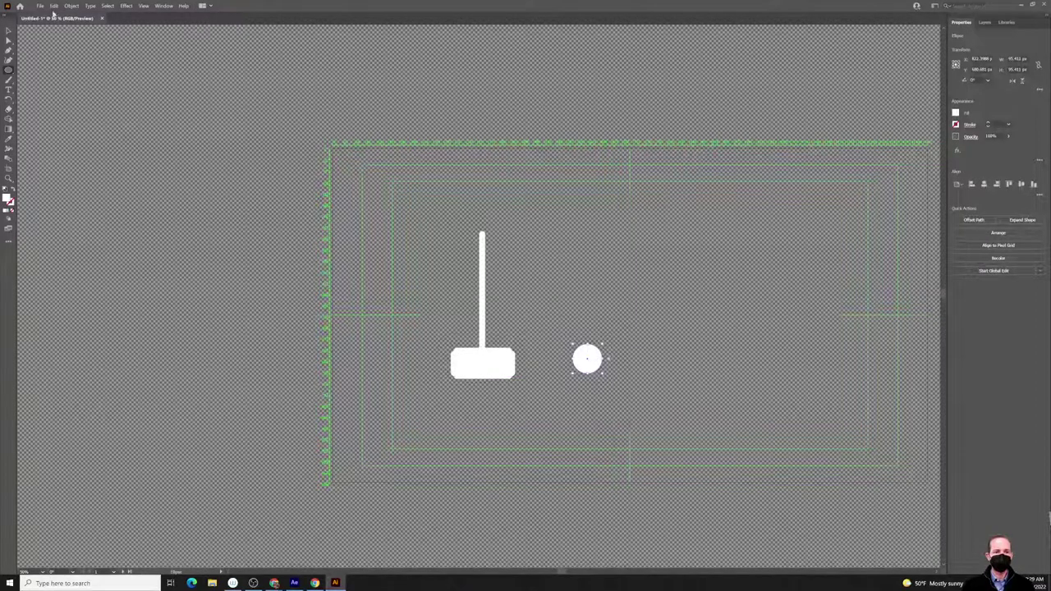
click(8, 30)
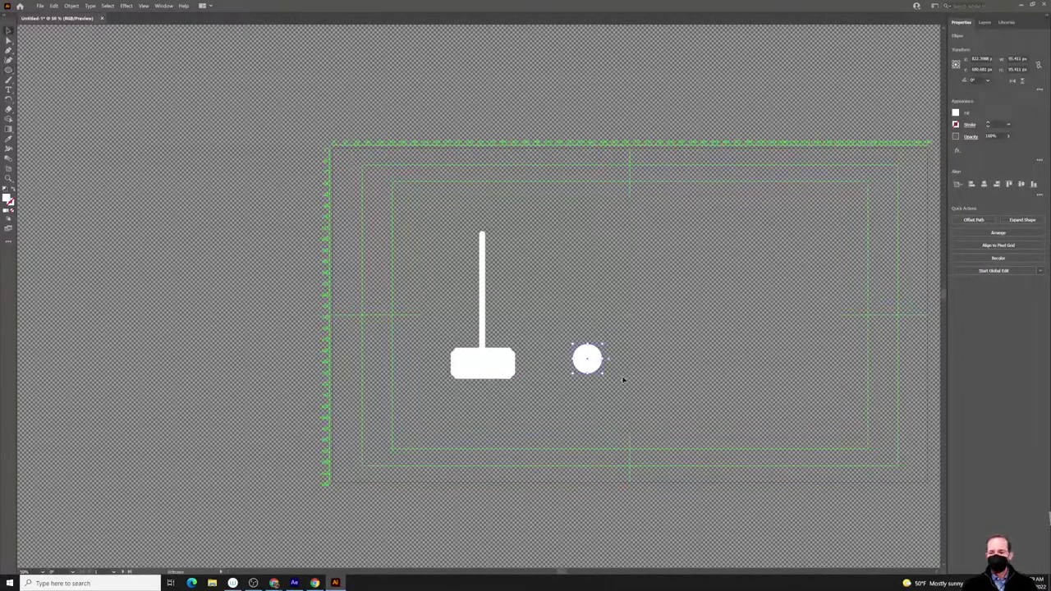
drag(599, 367, 595, 375)
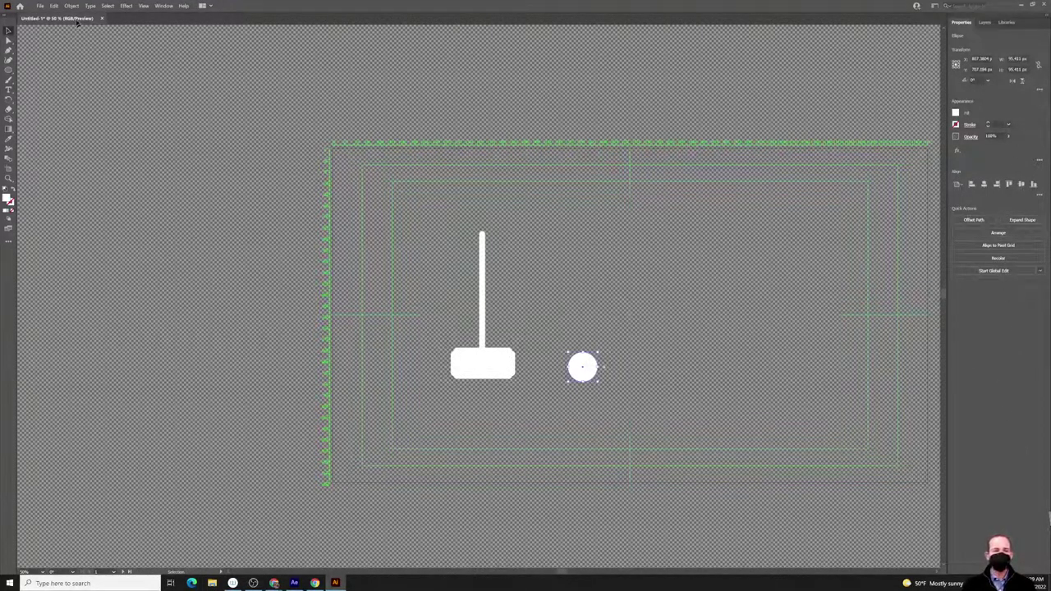
click(9, 29)
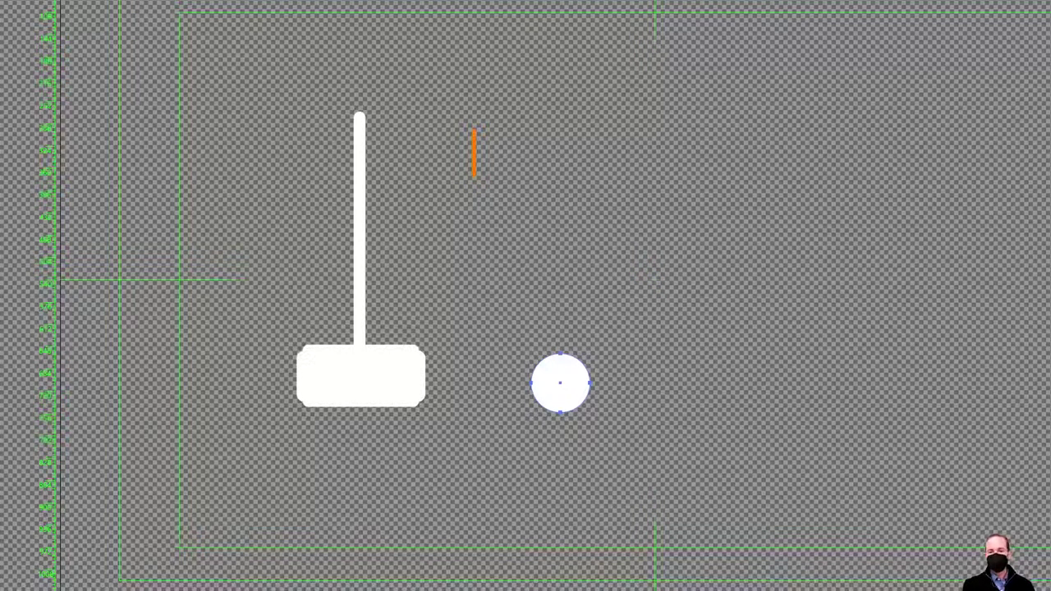
text(gre)
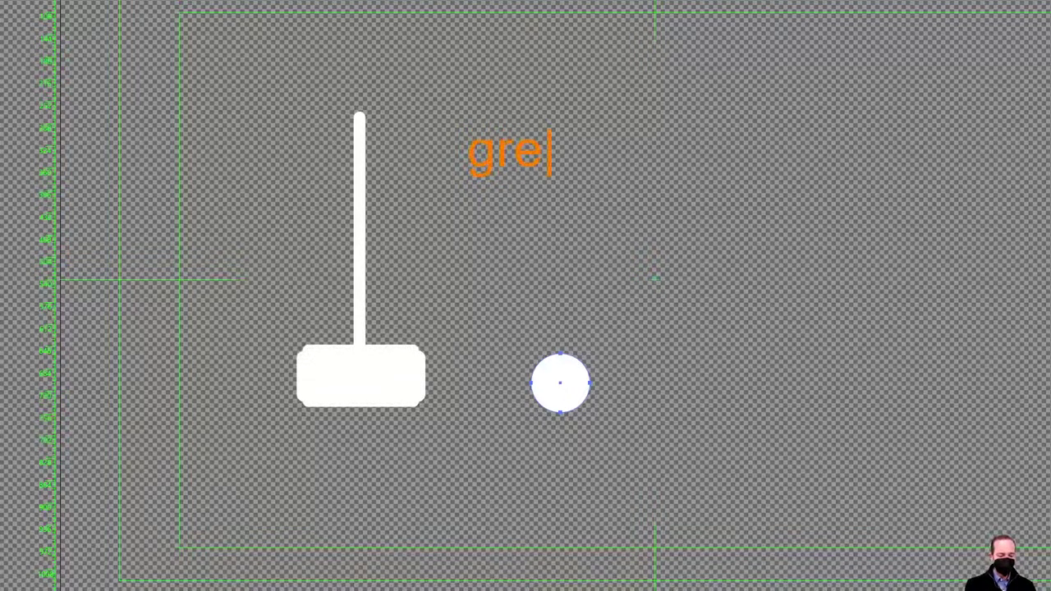
text(yscale -)
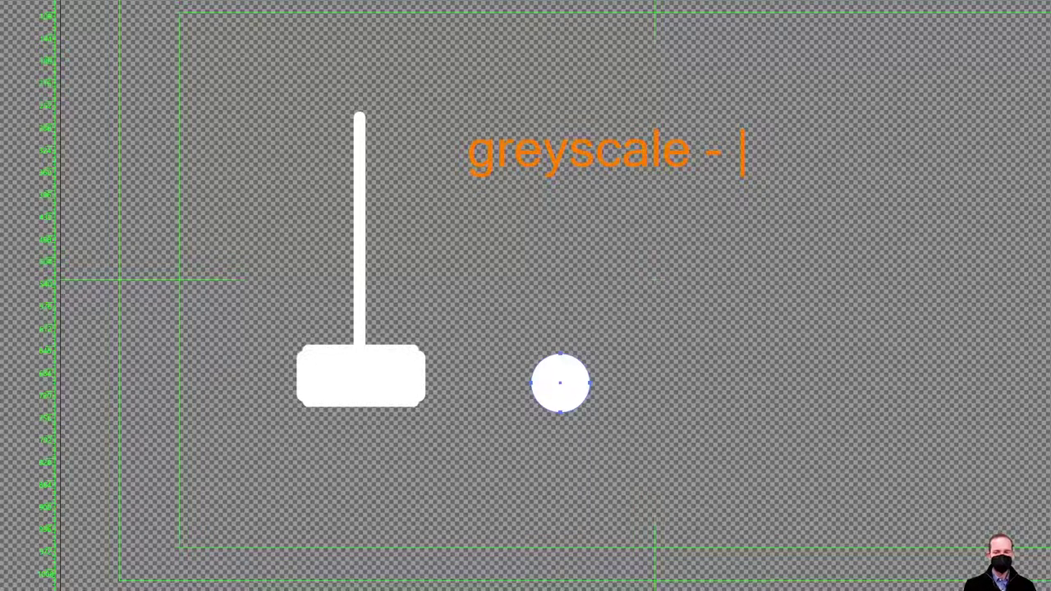
text(color)
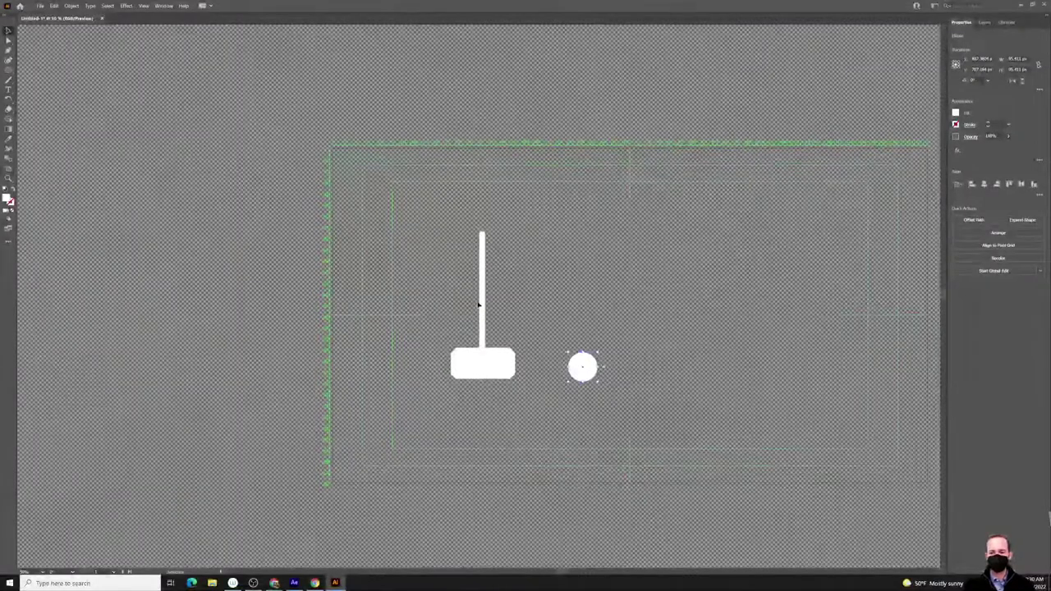
click(482, 310)
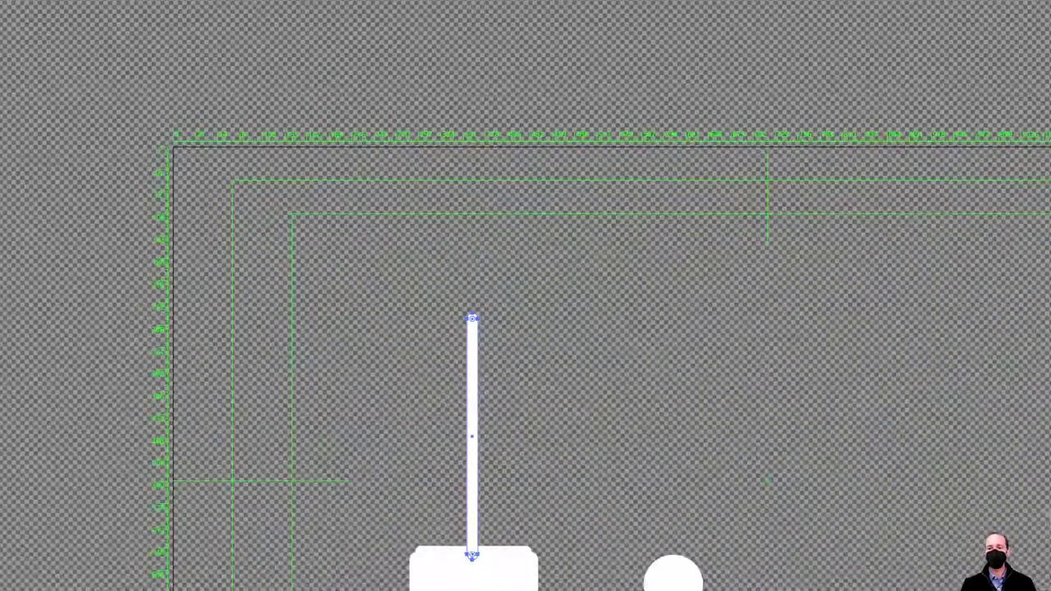
drag(206, 246, 205, 179)
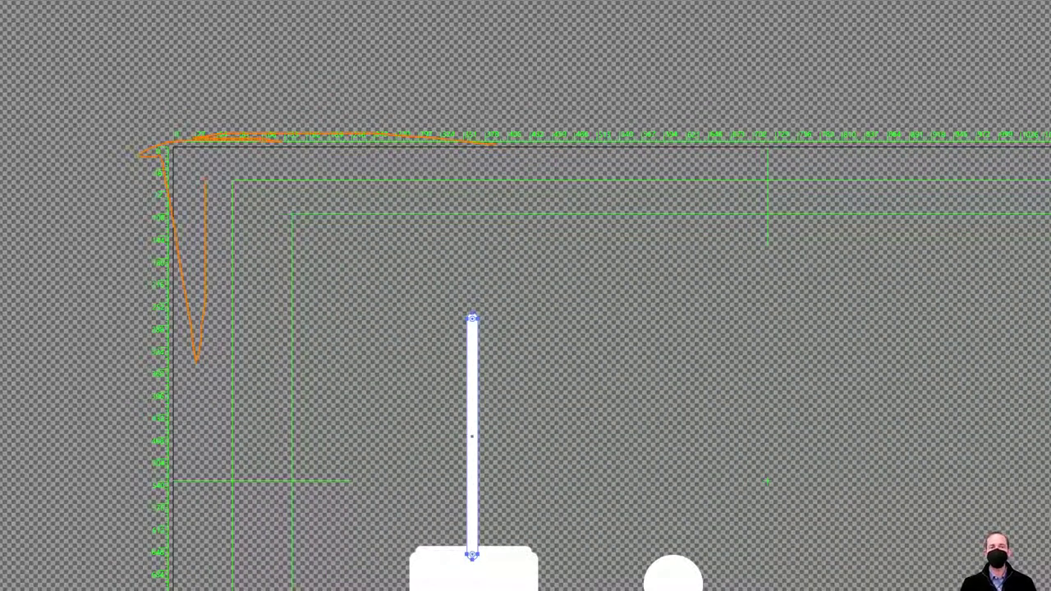
mouse_move(580, 223)
mouse_down()
mouse_move(580, 258)
mouse_move(561, 288)
mouse_up()
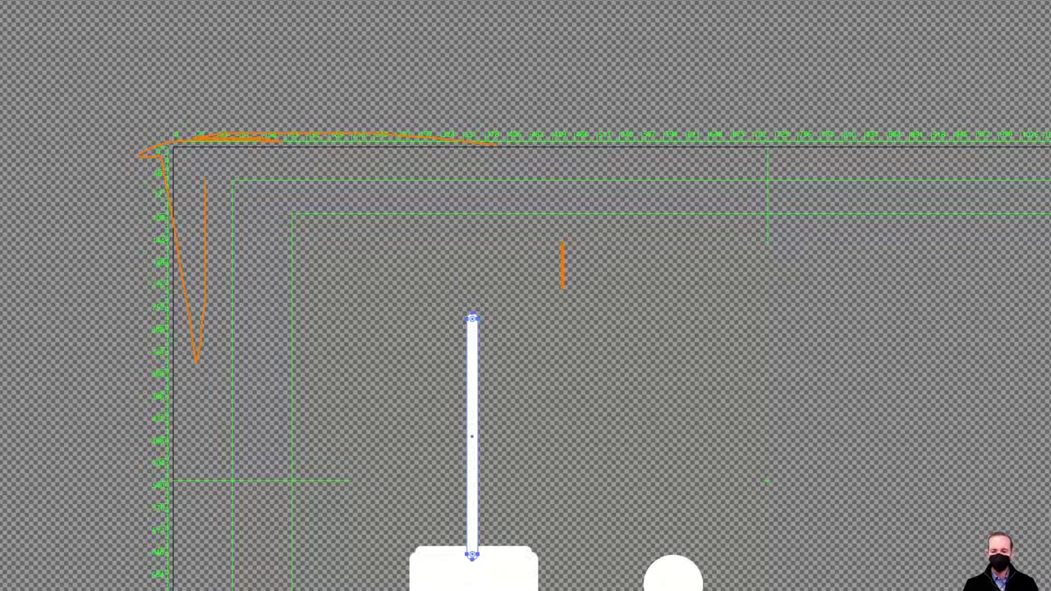
text(VECTORS)
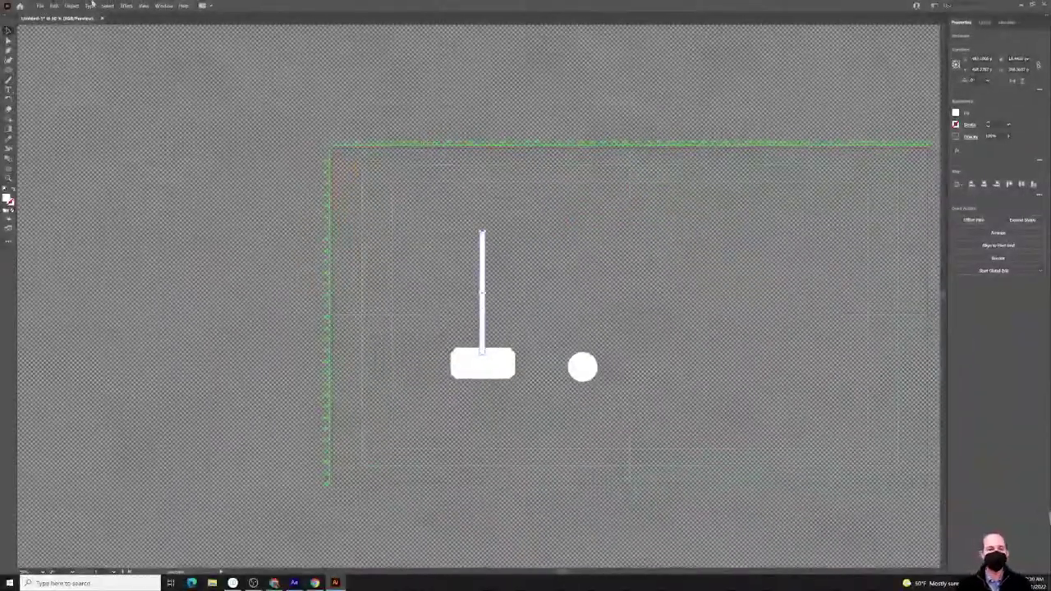
Start a Save As of the document to the computer instead of the cloud, with the save-location prompt set not to show again
click(39, 6)
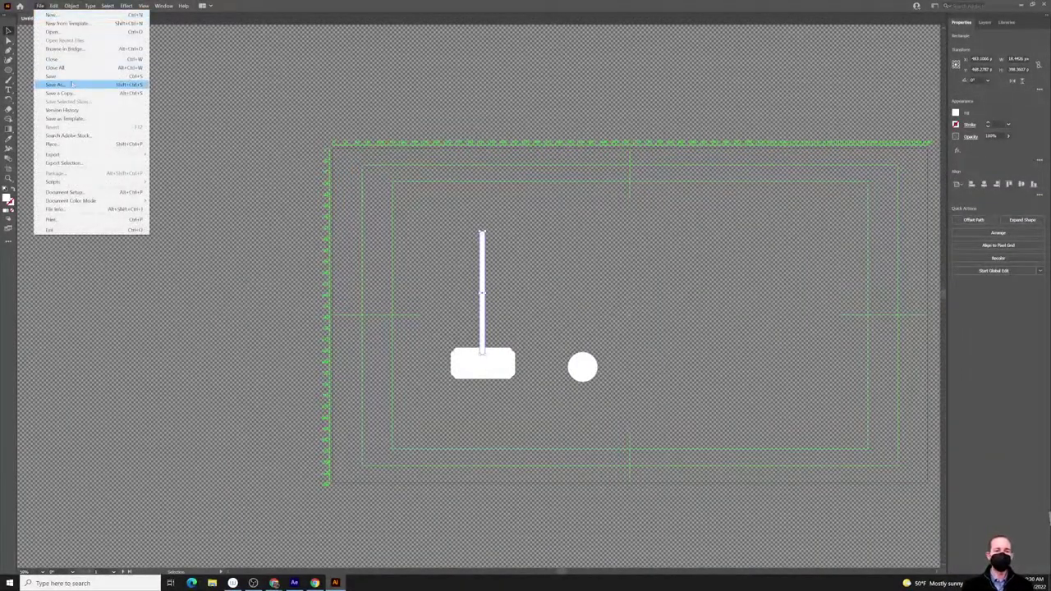
click(71, 85)
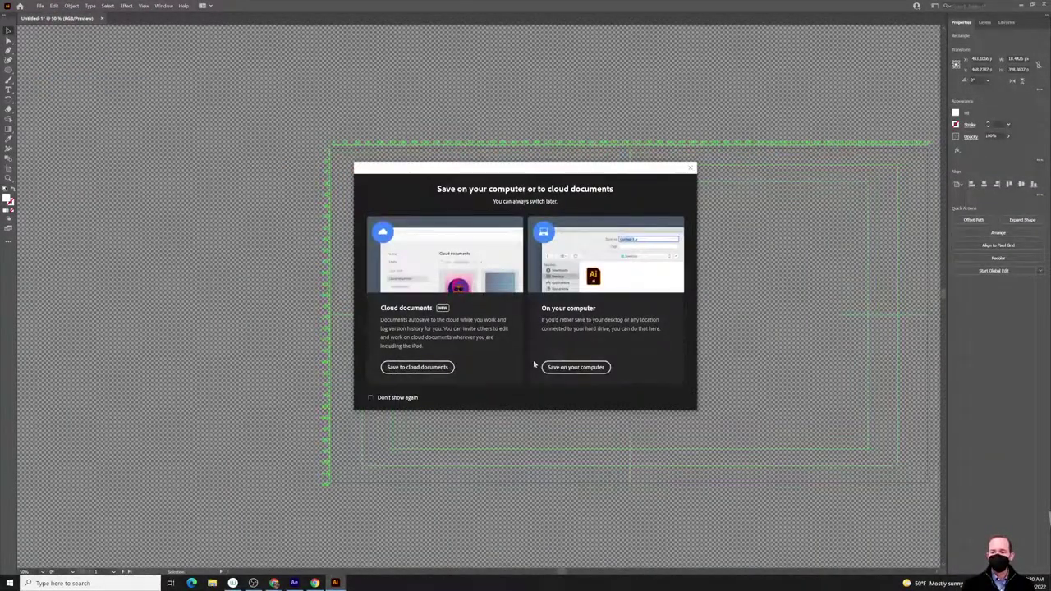
click(398, 399)
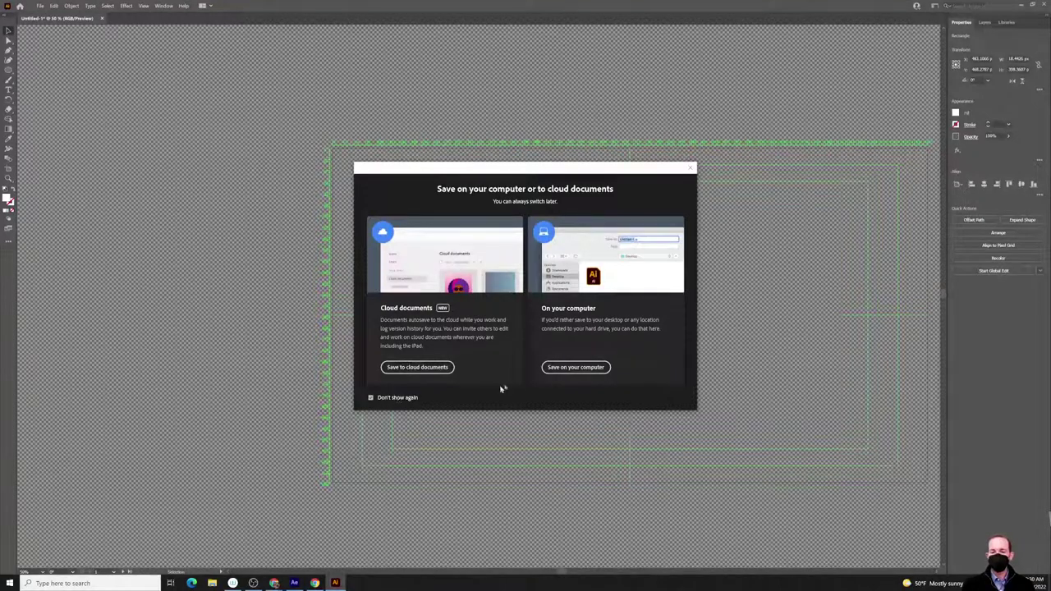
click(574, 366)
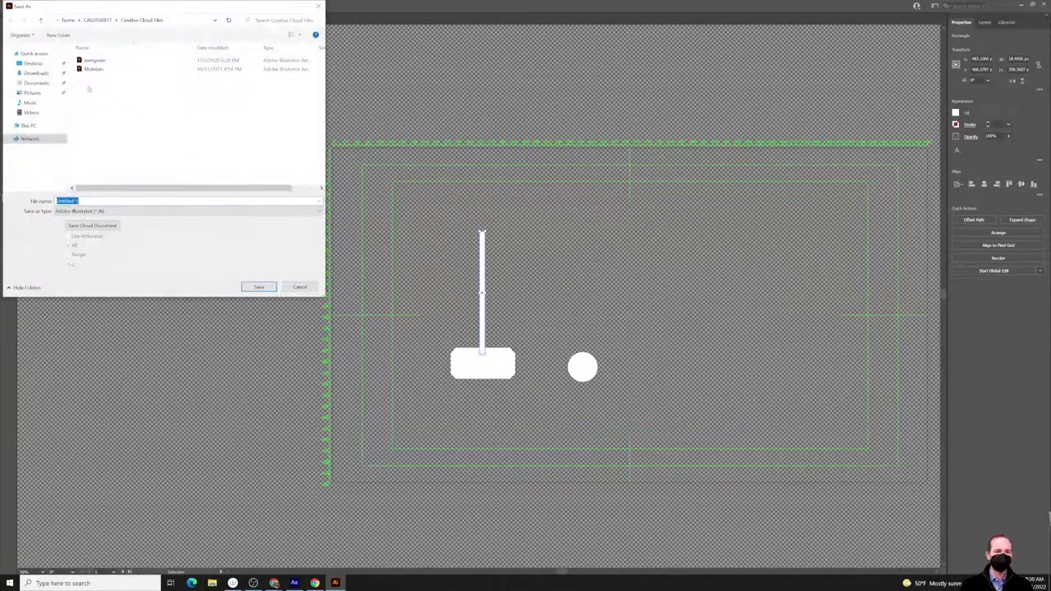
Save the artwork as the Adobe Illustrator file hammer on the Data (D:) drive, accepting the Illustrator 2020 options
click(12, 125)
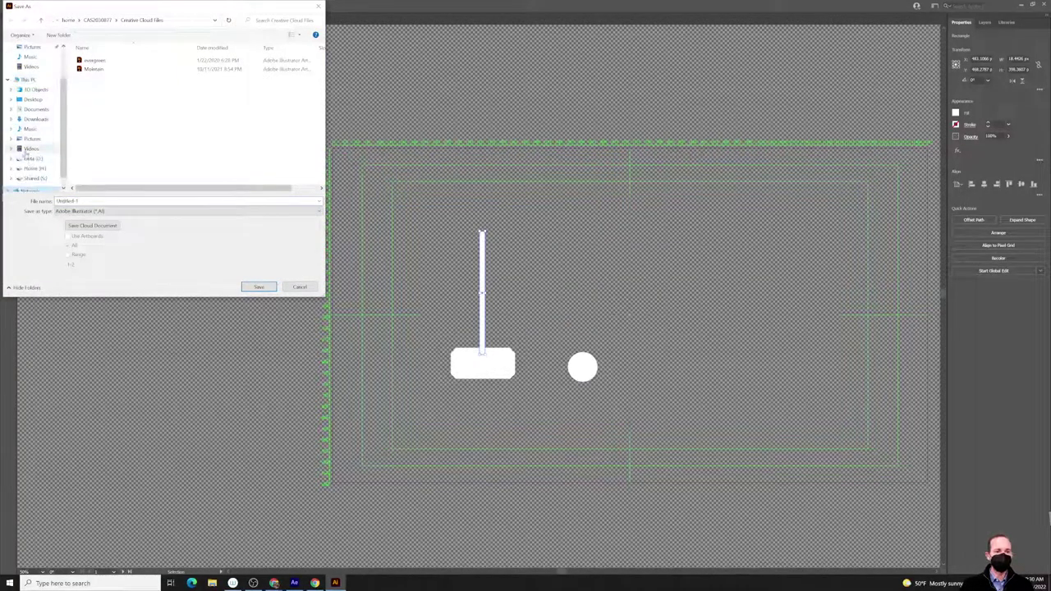
click(34, 160)
double_click(85, 202)
text(hi)
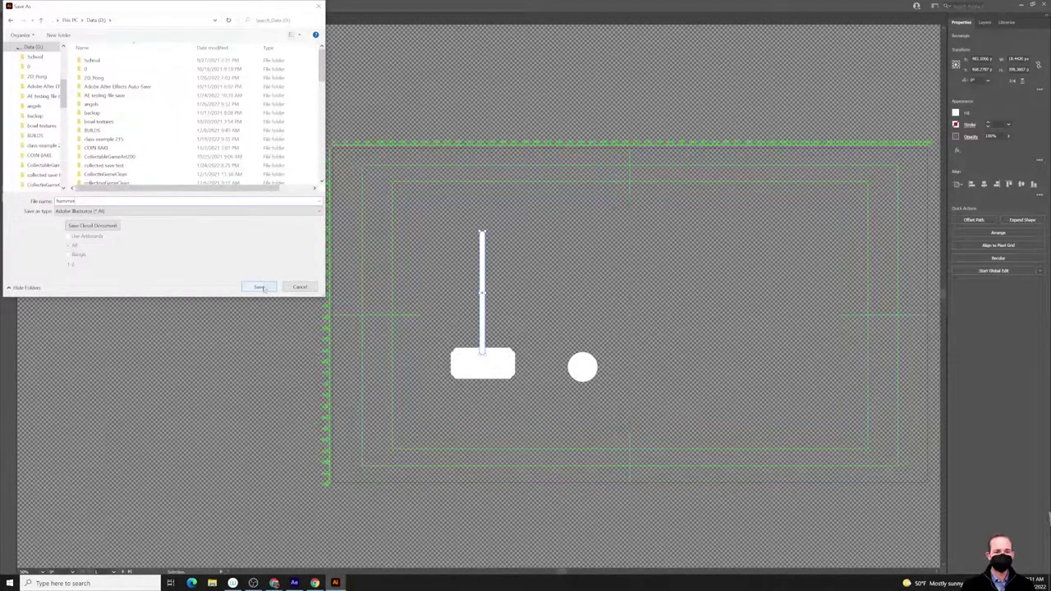
click(260, 288)
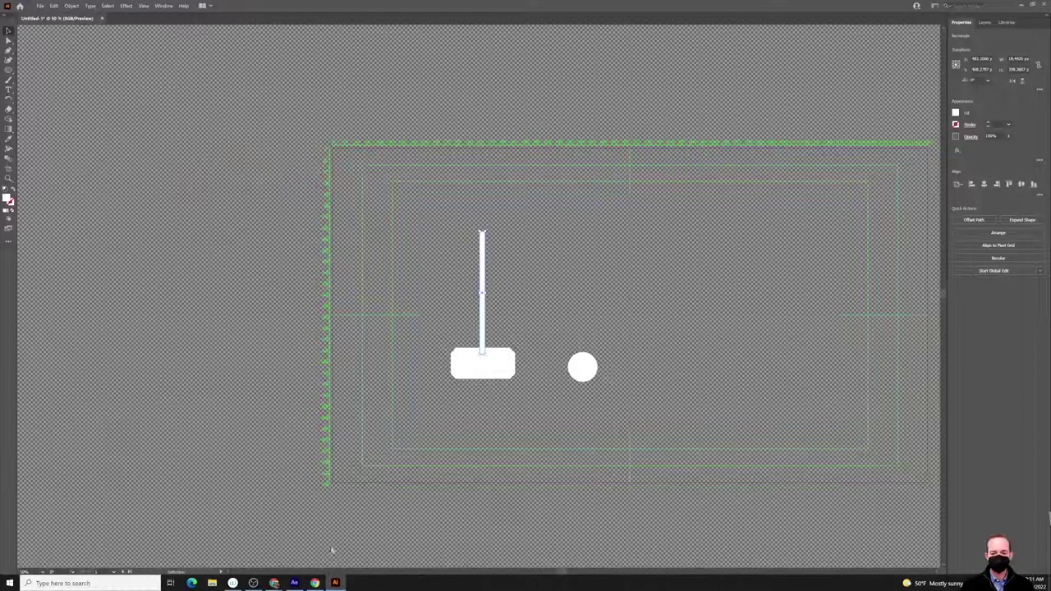
mouse_move(335, 583)
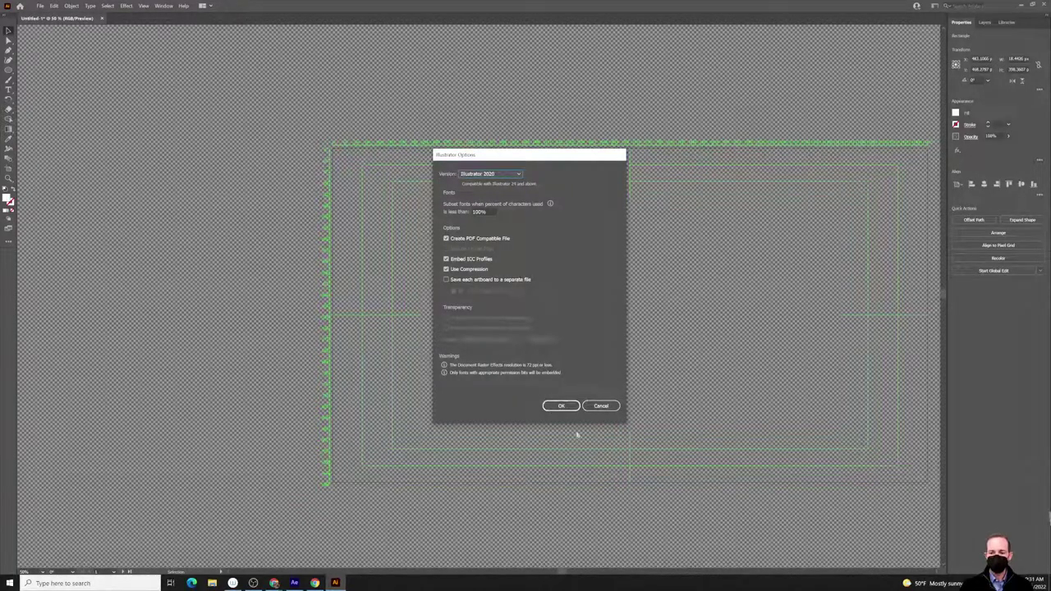
click(561, 406)
Switch to After Effects and bring the recently saved hammer file from File Explorer into the project for import
click(293, 583)
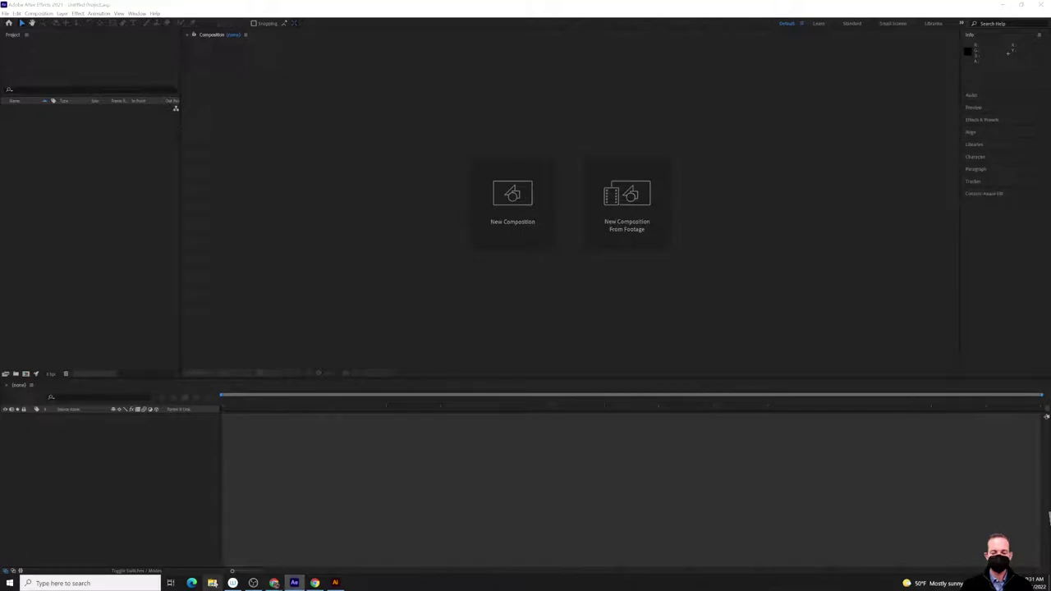
click(212, 582)
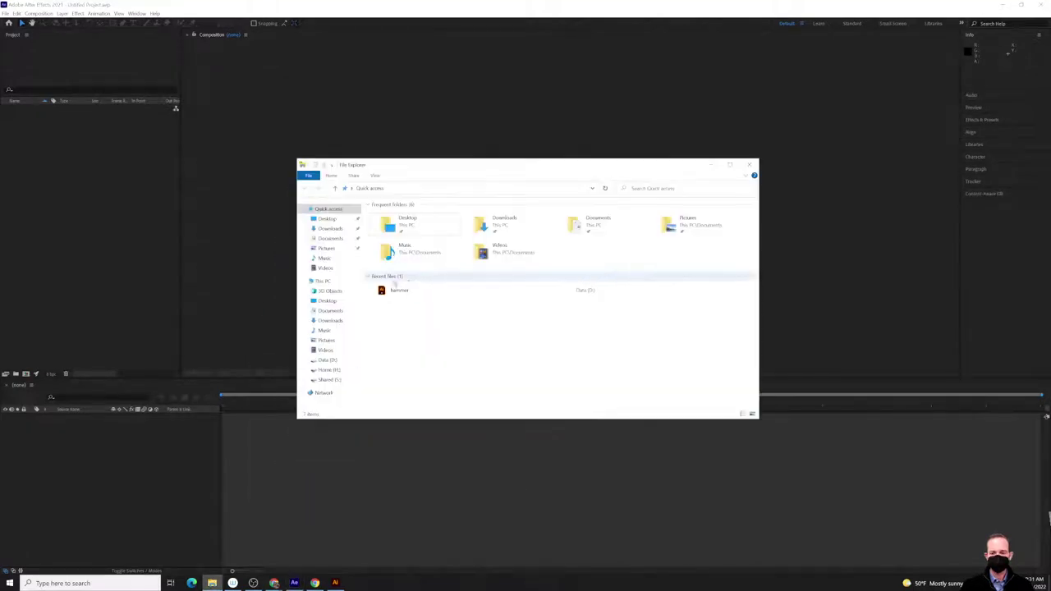
click(411, 292)
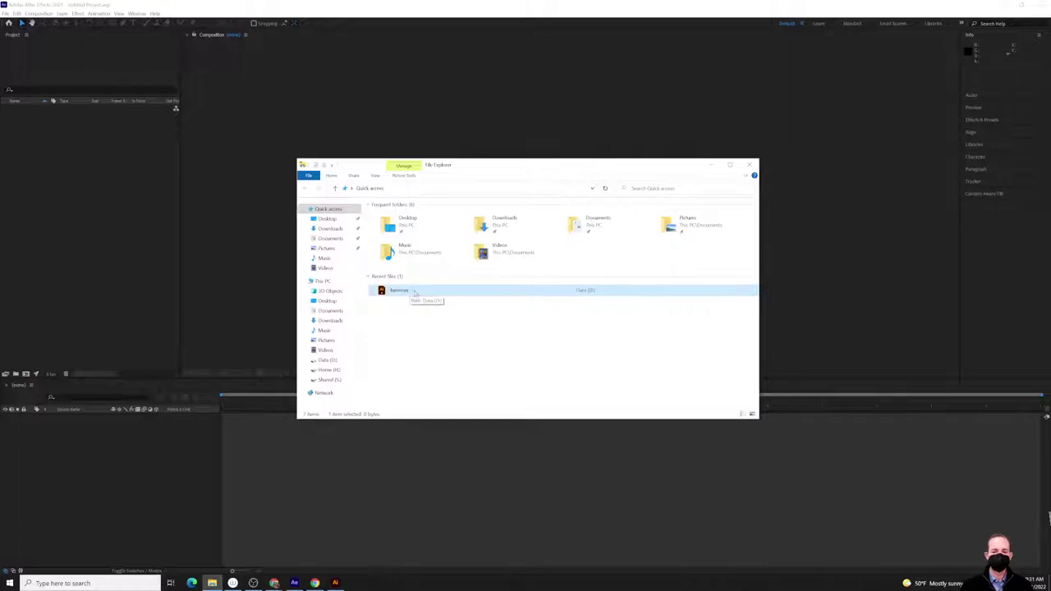
drag(414, 294, 392, 320)
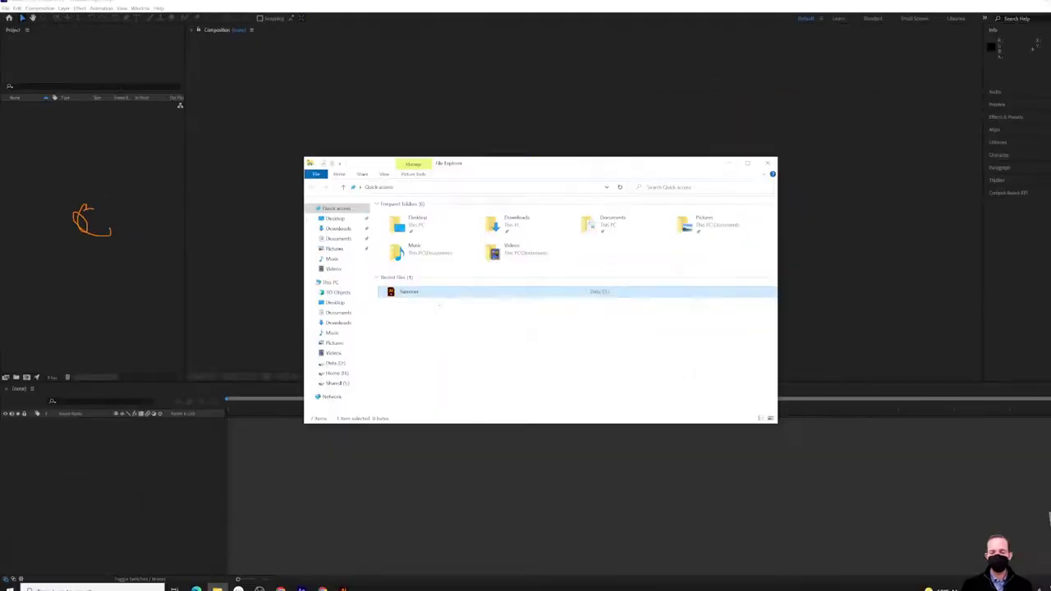
drag(414, 293, 159, 270)
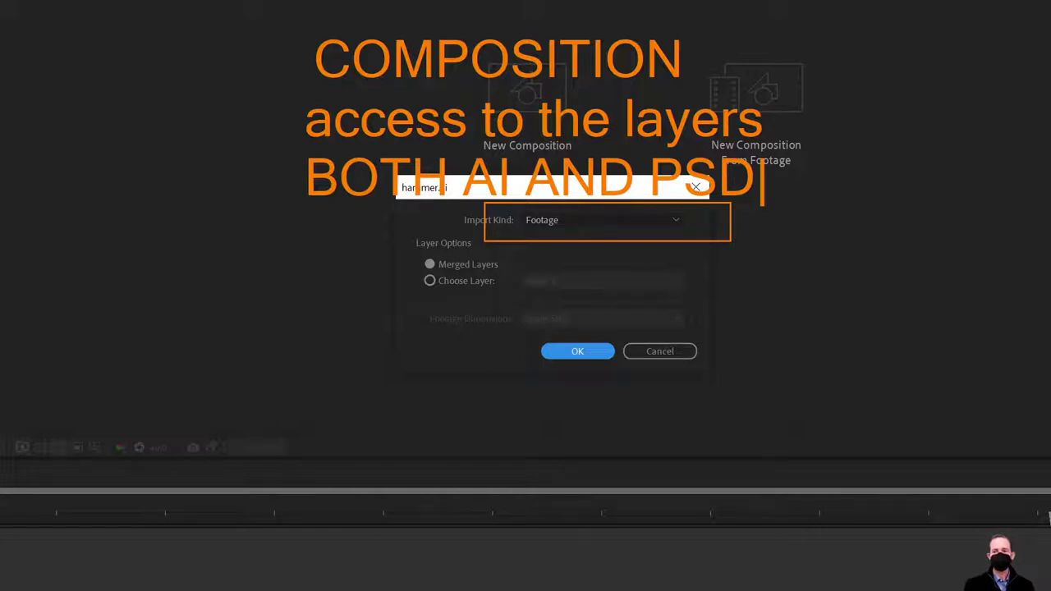
key(Return)
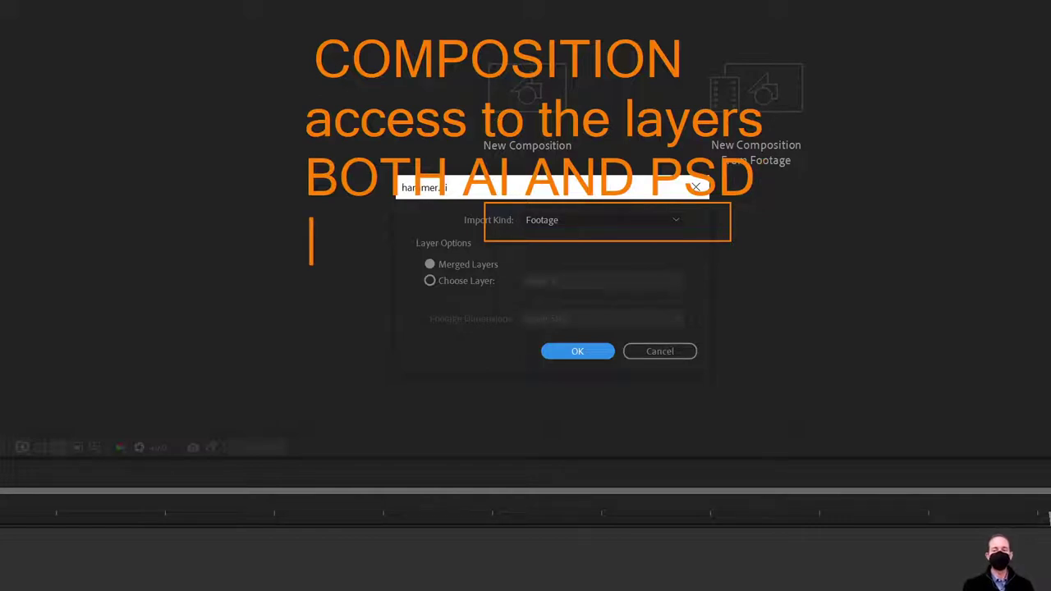
text(Procreate exp)
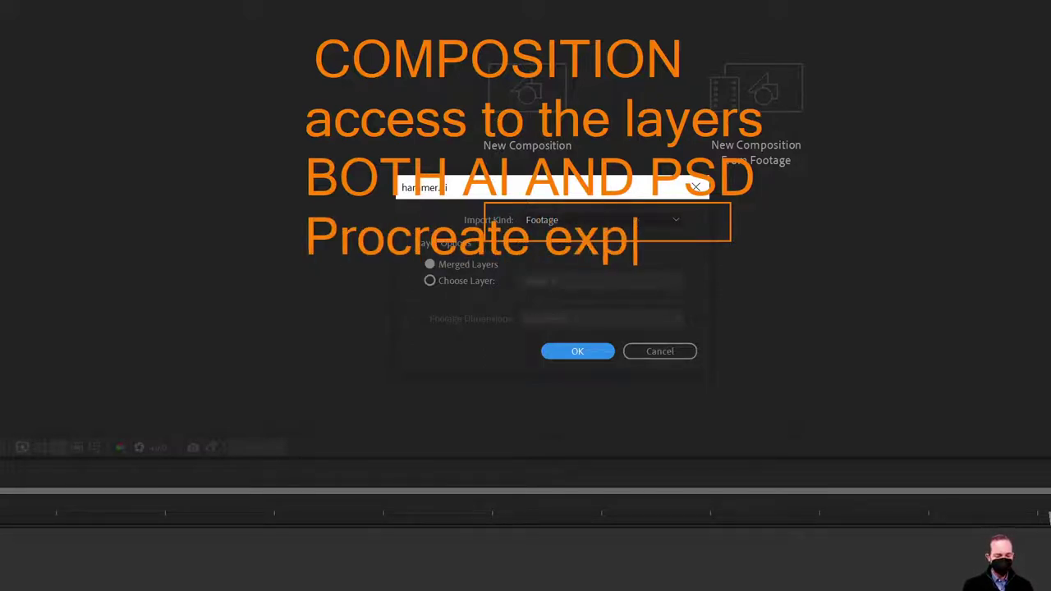
text(ort PSD)
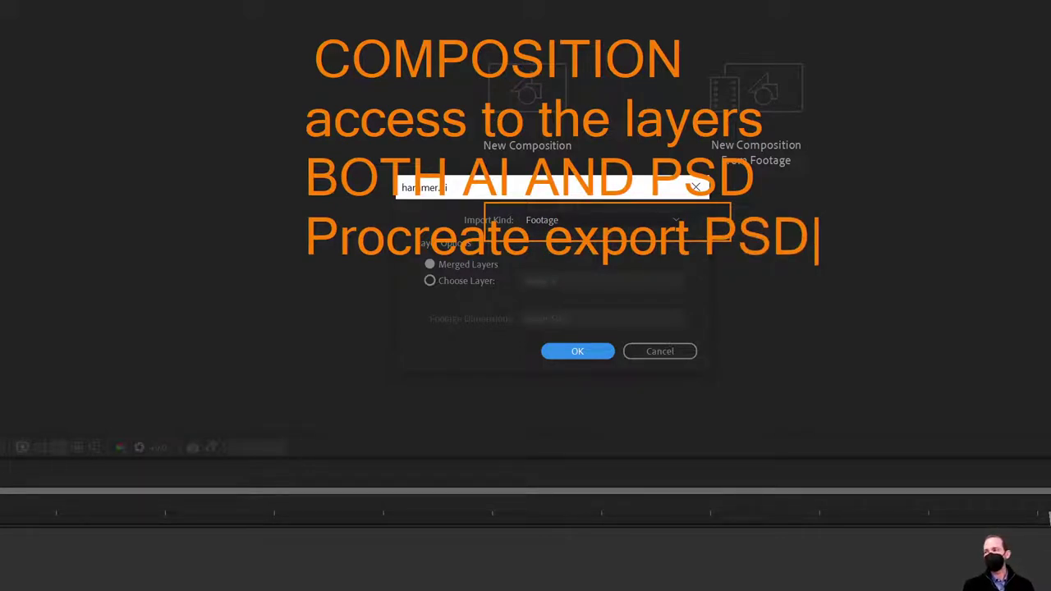
key(Return)
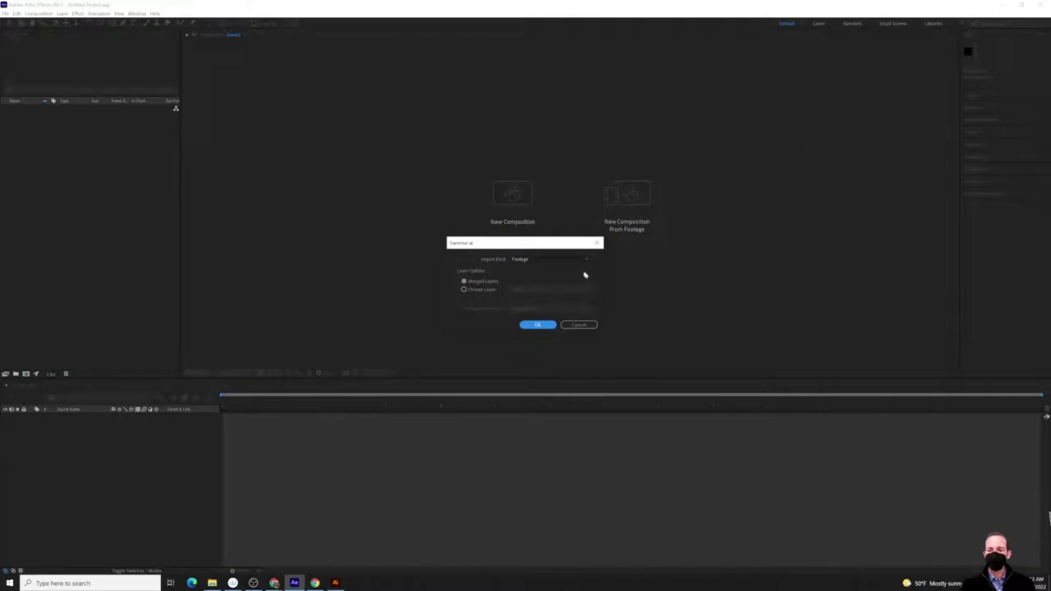
Import hammer.ai as a Composition, keeping the footage dimensions at Layer Size
click(537, 259)
click(536, 271)
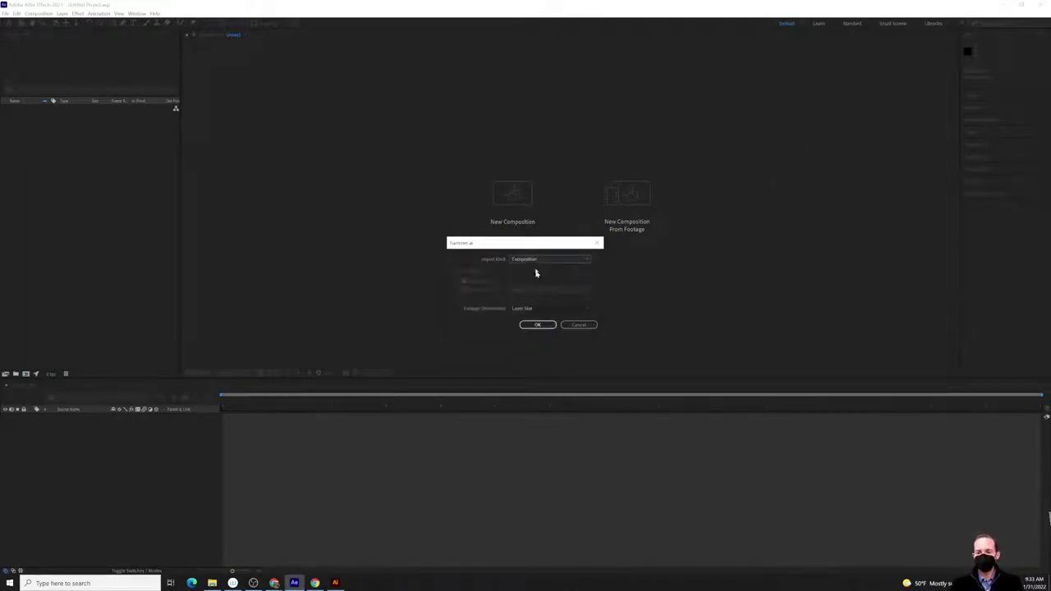
click(539, 325)
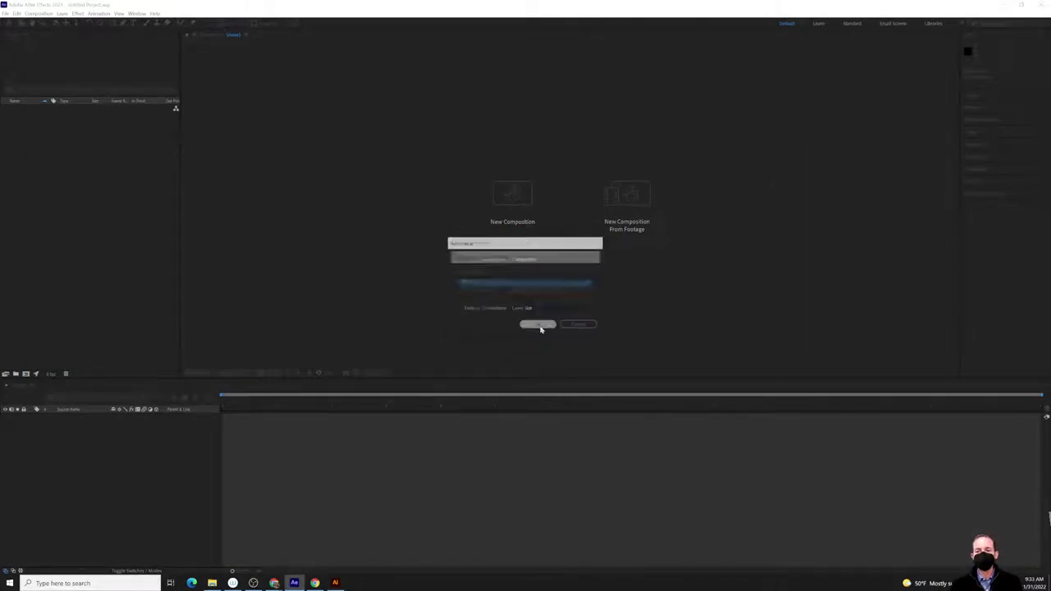
Expand the imported hammer Layers folder in the project and examine the layer file it contains
click(50, 150)
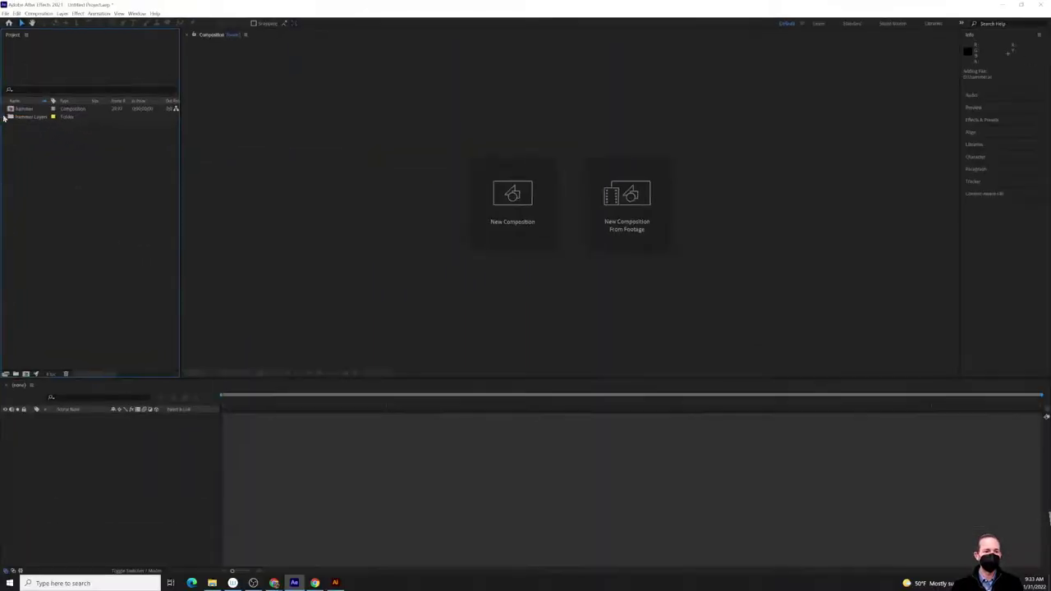
click(6, 117)
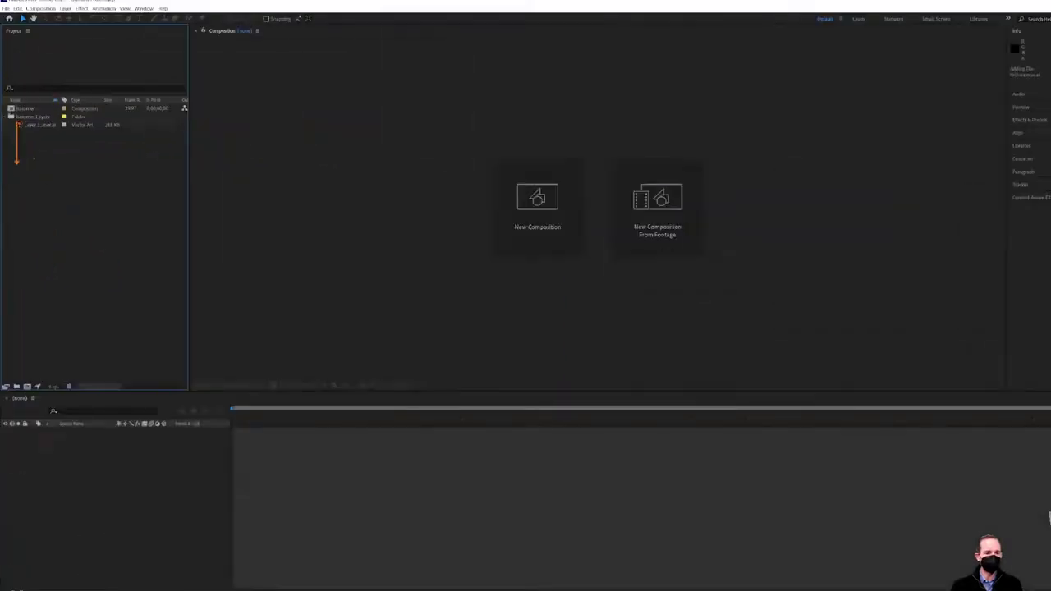
click(31, 124)
click(31, 118)
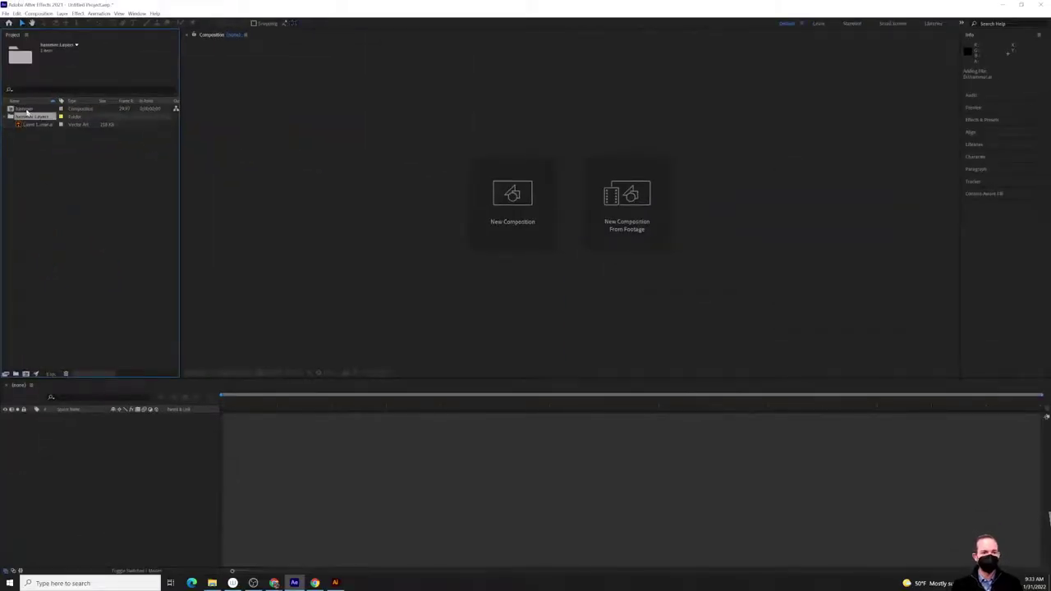
Create a new composition from the imported hammer composition and select the nested hammer layer in its timeline
click(31, 109)
mouse_move(31, 109)
mouse_down()
mouse_move(36, 126)
mouse_move(32, 109)
mouse_up()
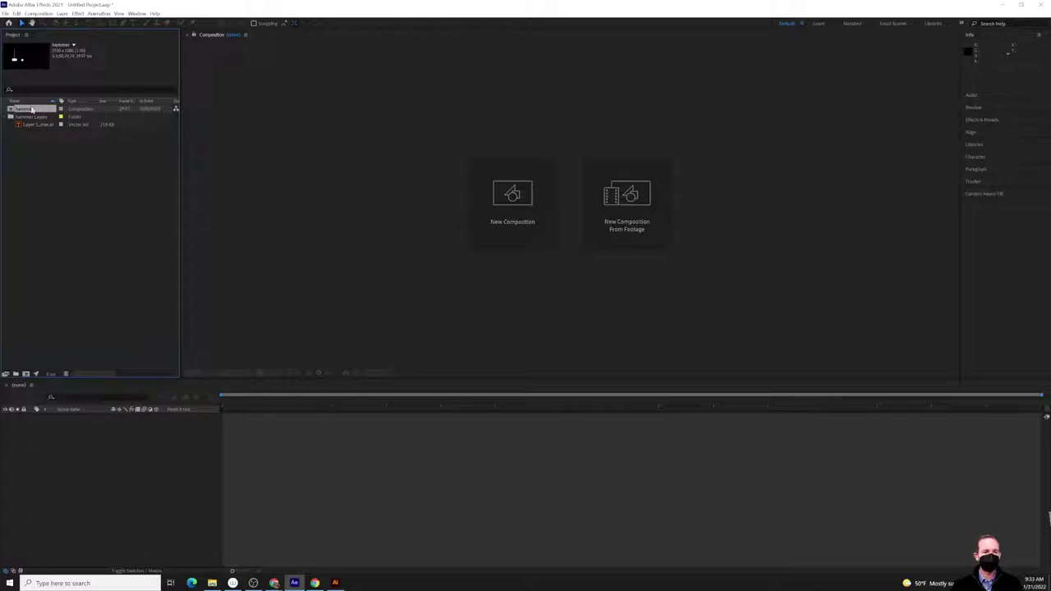
right_click(32, 109)
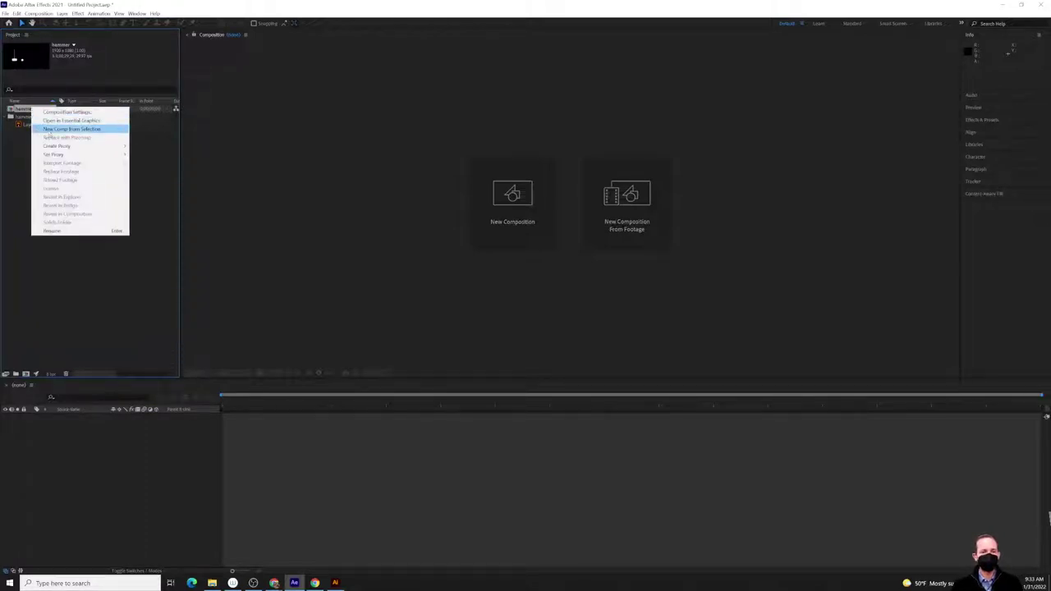
click(72, 129)
click(152, 448)
click(74, 419)
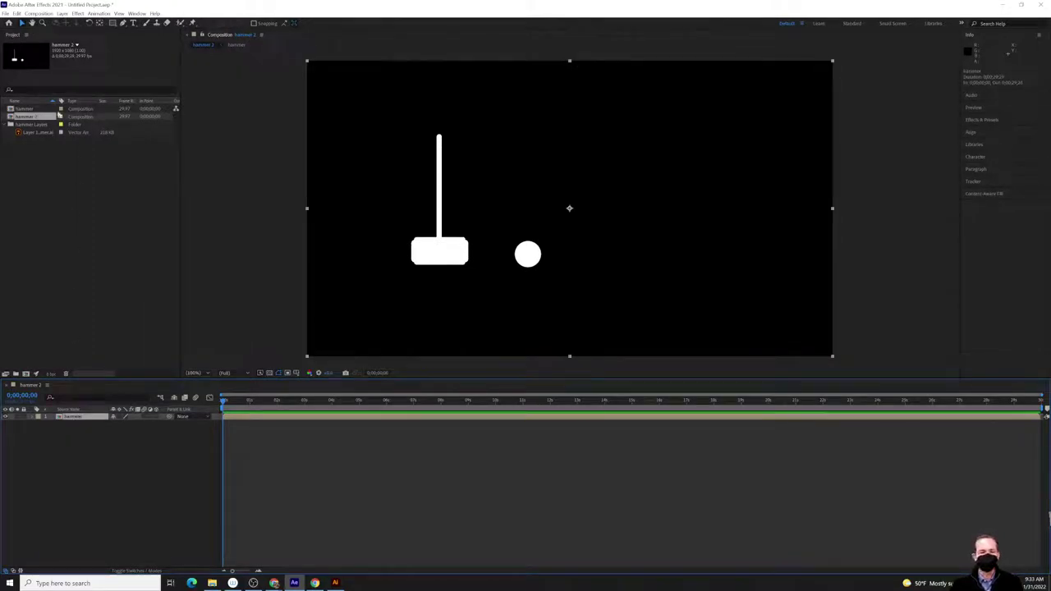
Compare the original hammer composition with the newly created one in the project, finishing with the new one selected
click(34, 116)
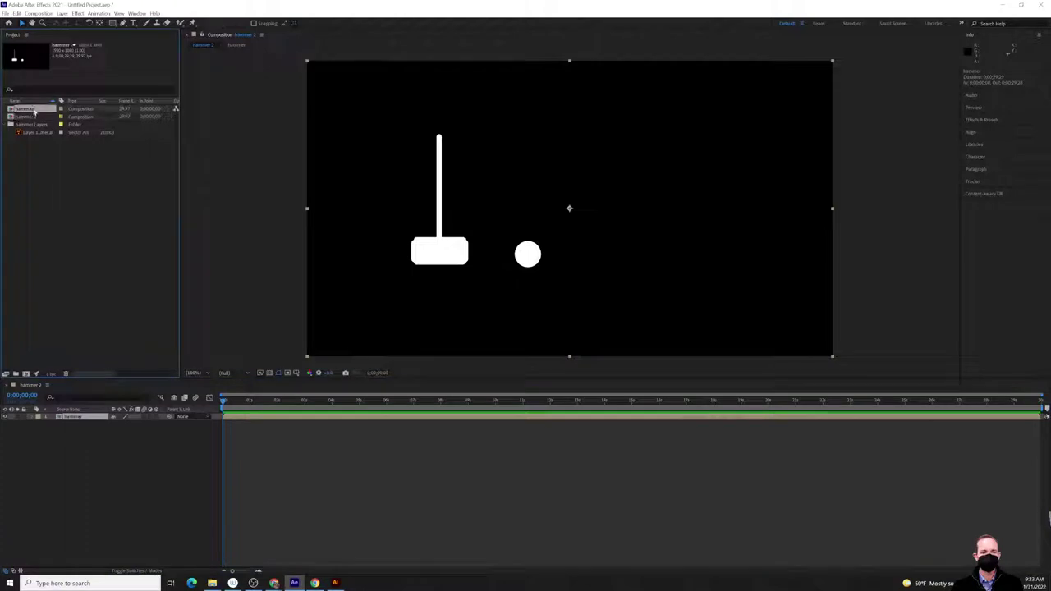
click(30, 109)
click(26, 119)
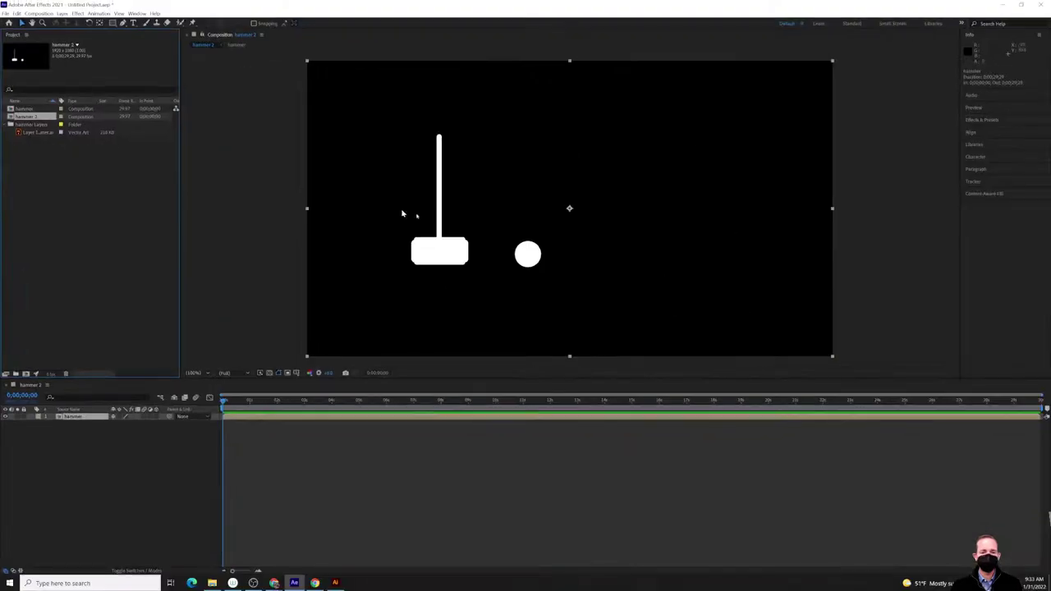
Look at the hammer file among the recent files in File Explorer and close the window
right_click(74, 134)
key(Escape)
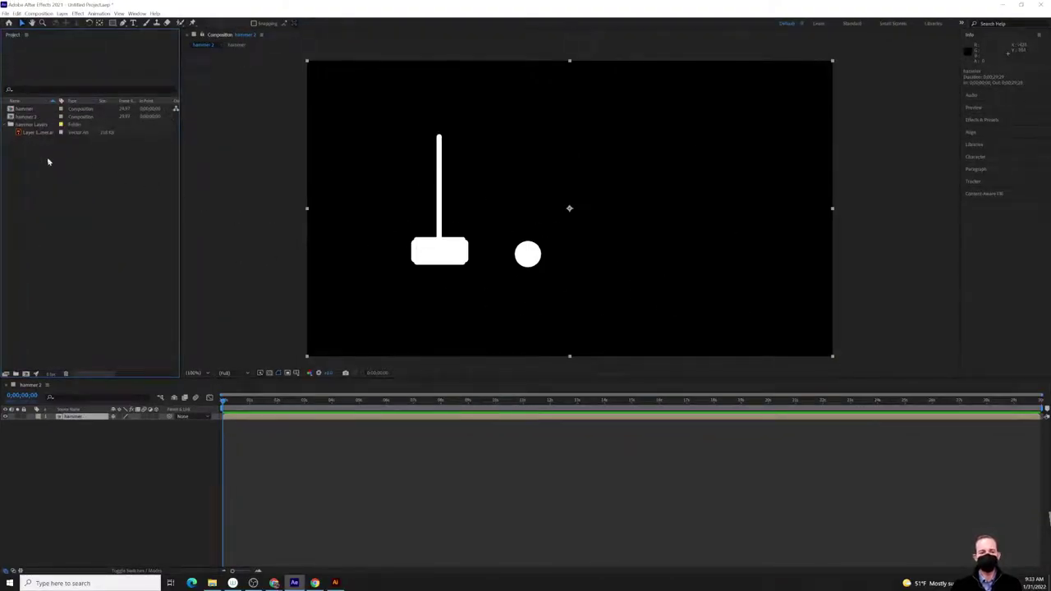
click(211, 583)
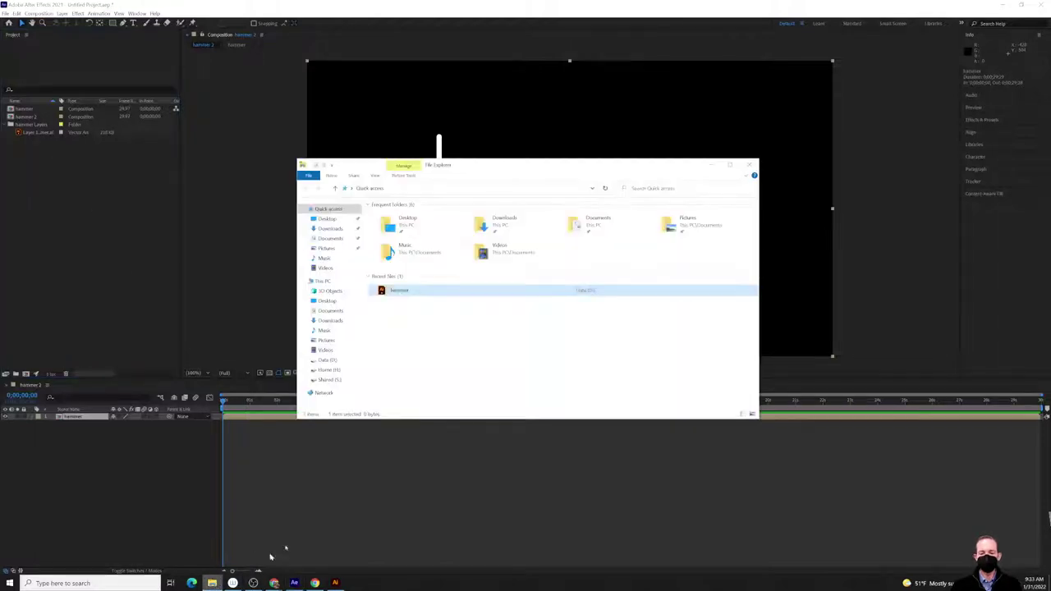
click(419, 302)
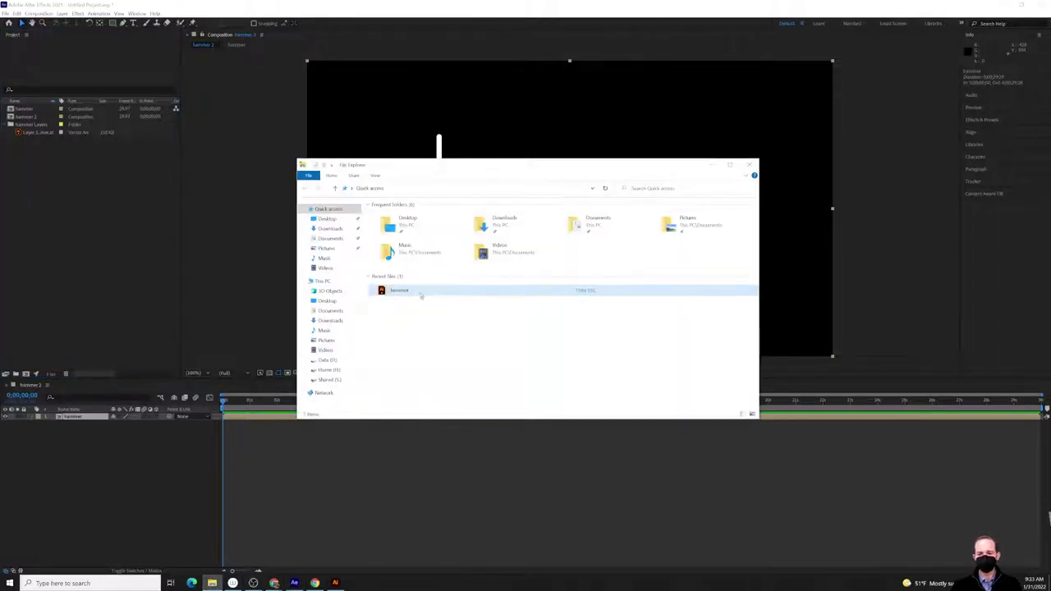
click(748, 164)
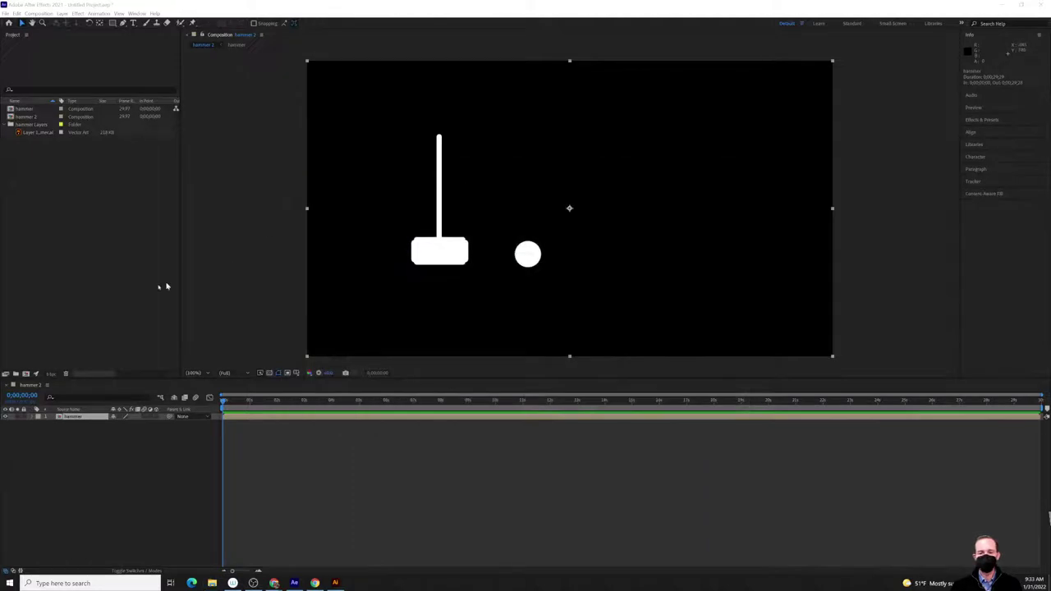
click(73, 417)
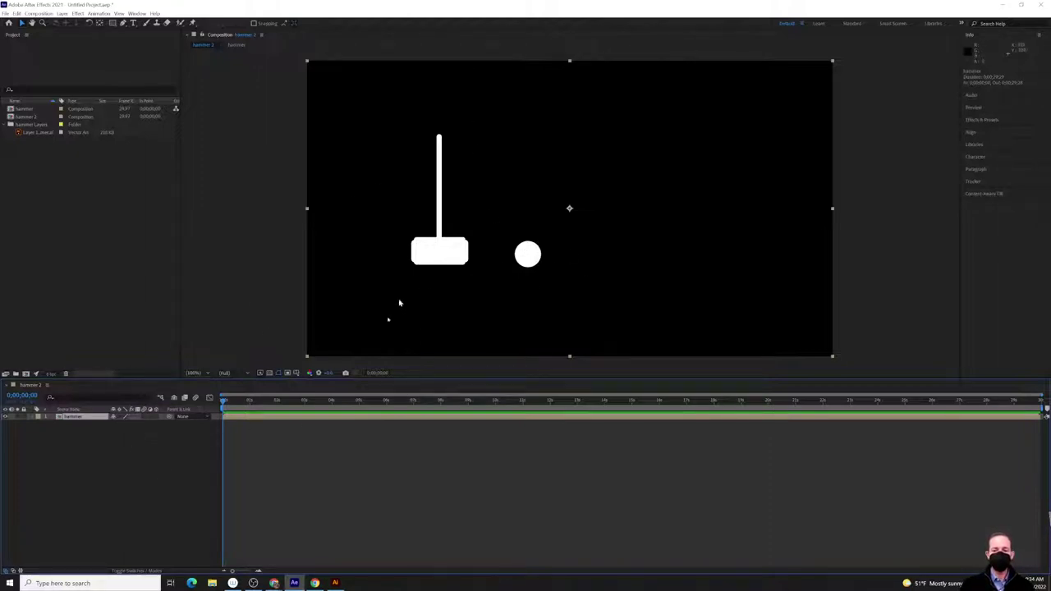
click(87, 425)
click(82, 417)
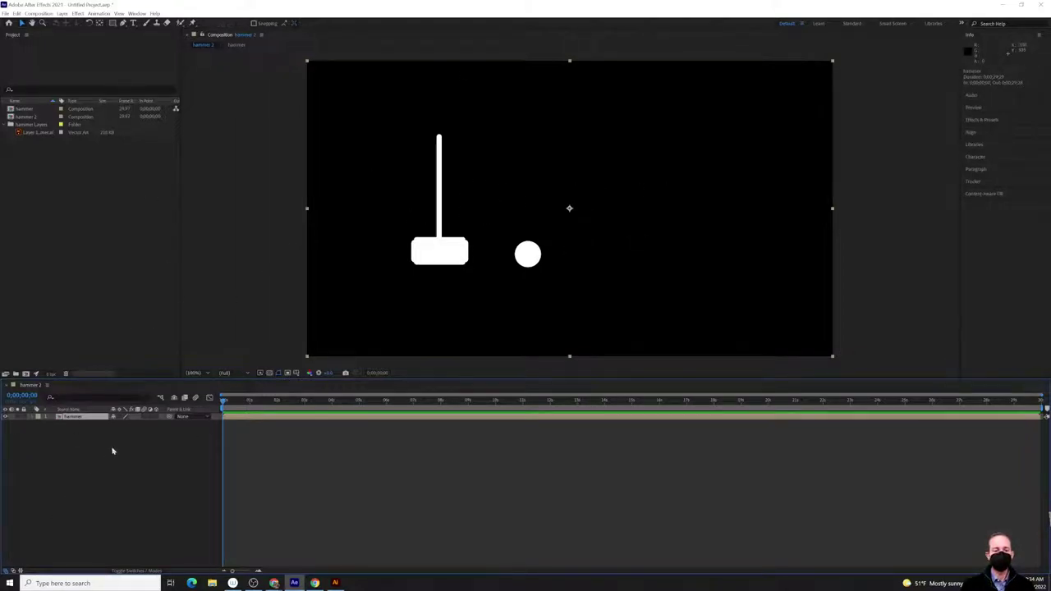
click(28, 497)
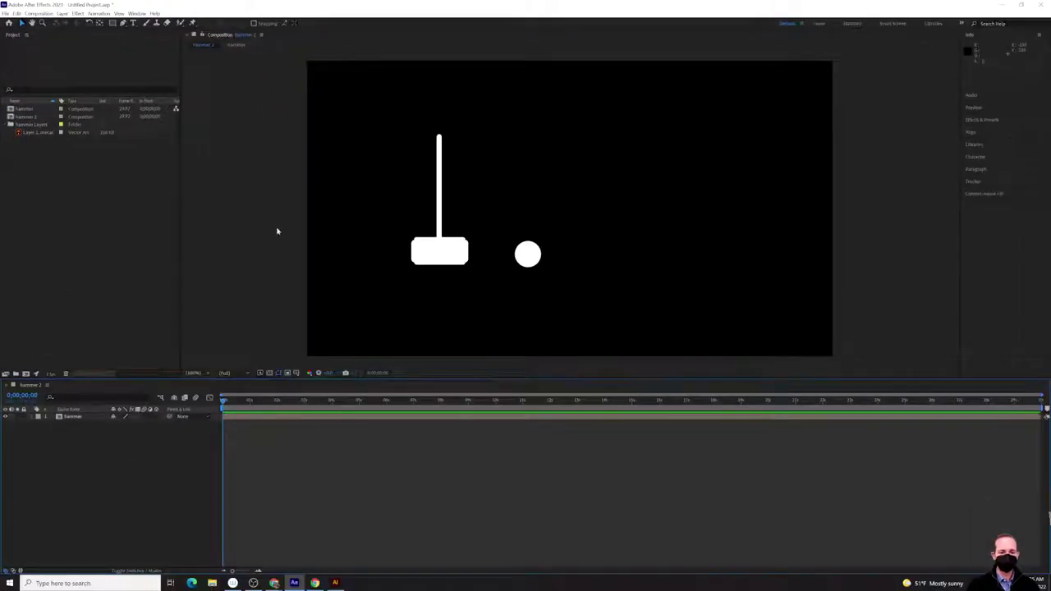
Draw a closed eight-point Pen mask around the hammer on the nested hammer layer, leaving the ball outside
click(78, 417)
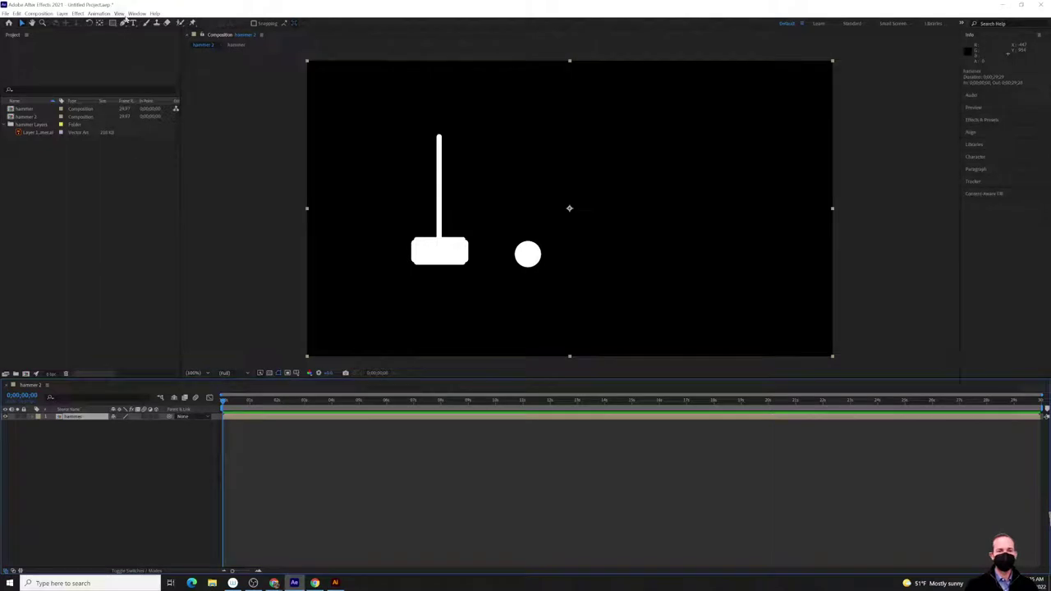
click(123, 22)
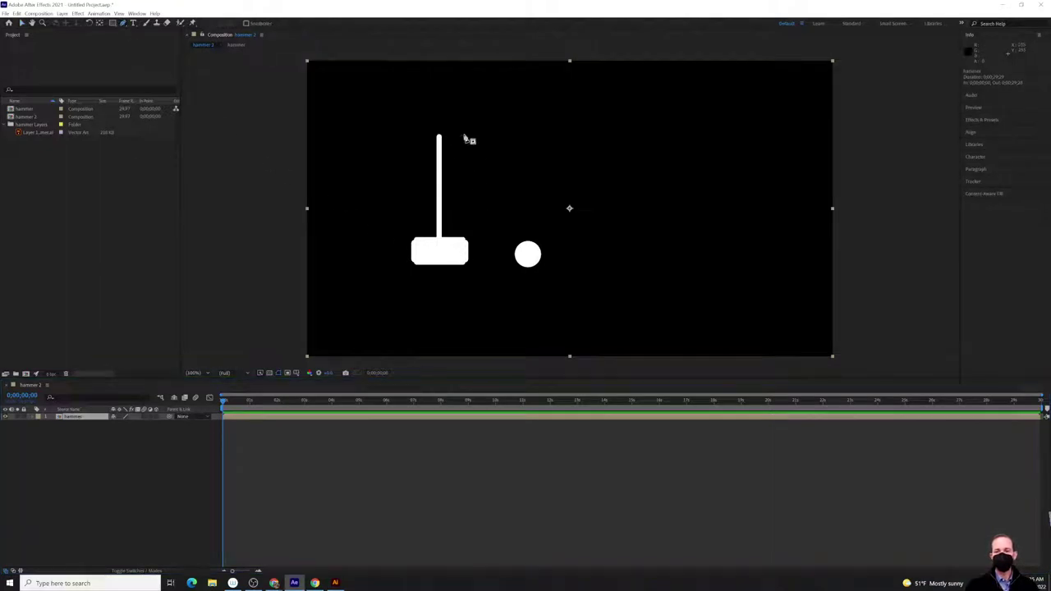
click(420, 121)
click(399, 215)
click(395, 263)
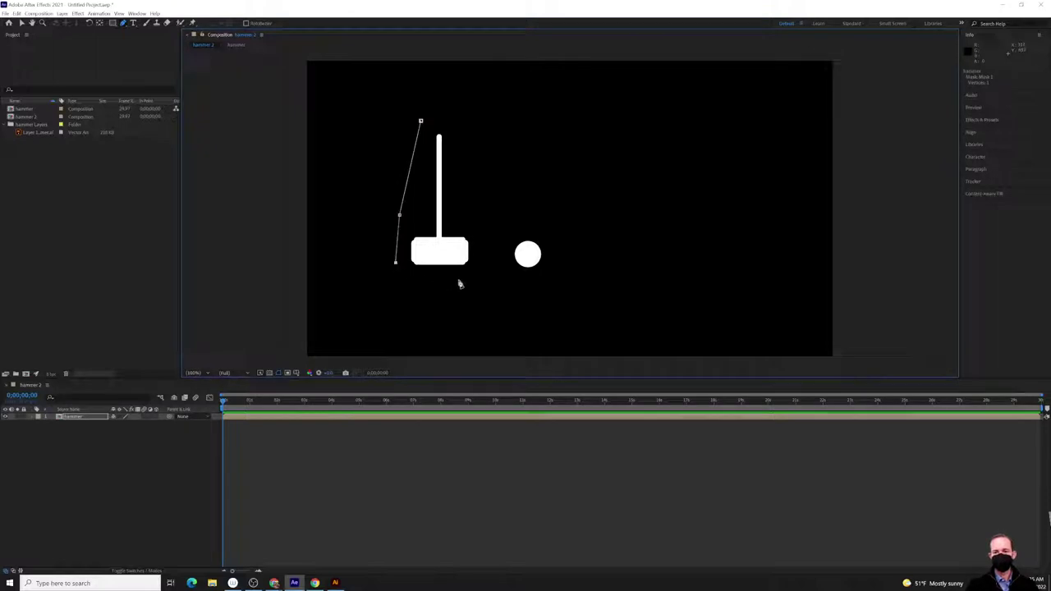
click(427, 280)
click(482, 273)
click(487, 200)
click(467, 129)
click(439, 116)
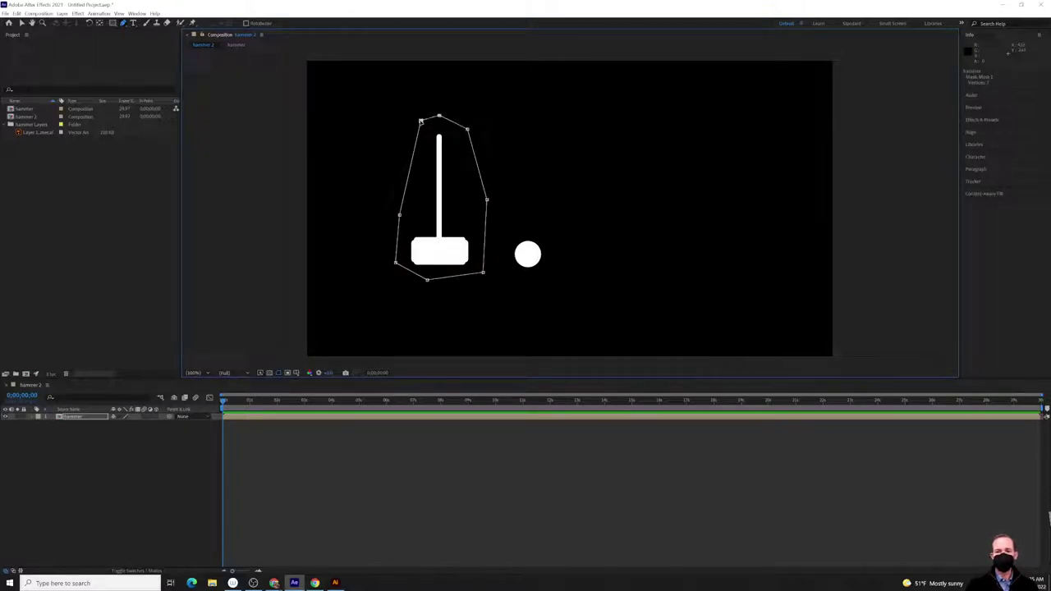
click(421, 121)
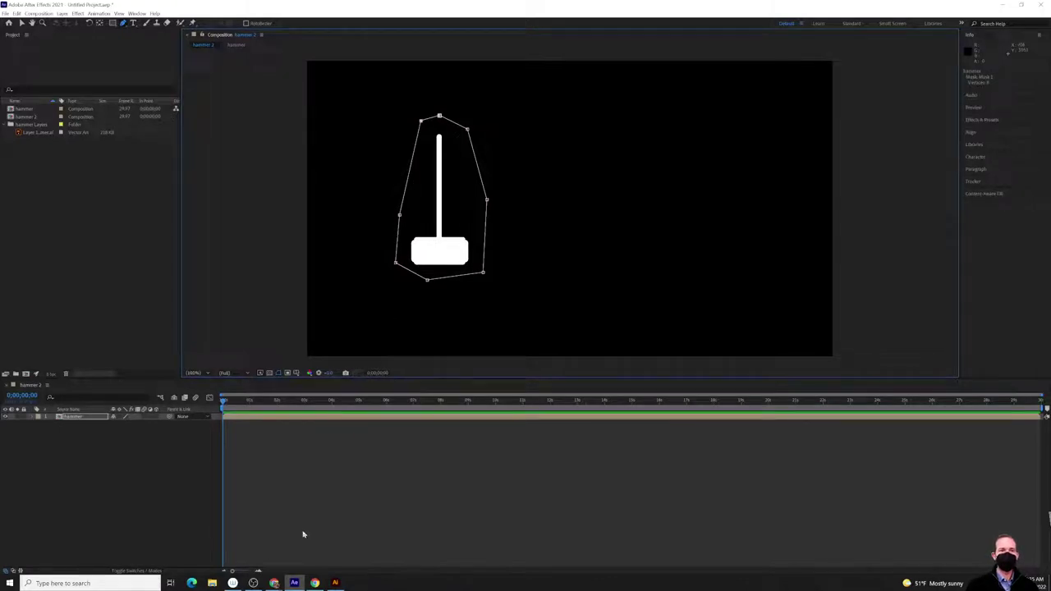
click(88, 416)
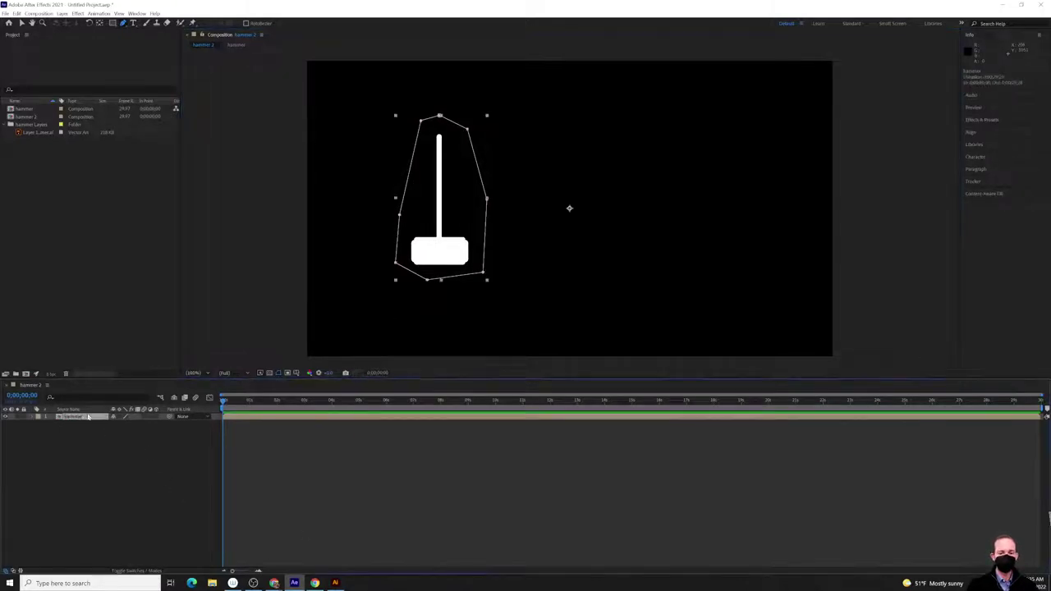
click(88, 448)
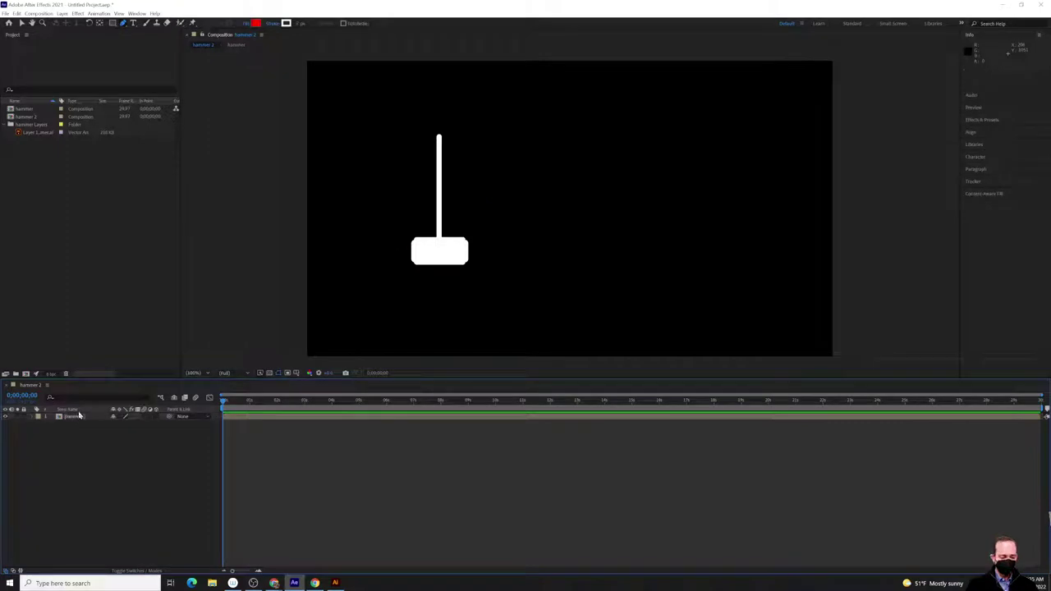
Undo the hammer mask and, with no layer selected, draw a closed six-point red Pen shape in the empty area beyond the ball
click(80, 416)
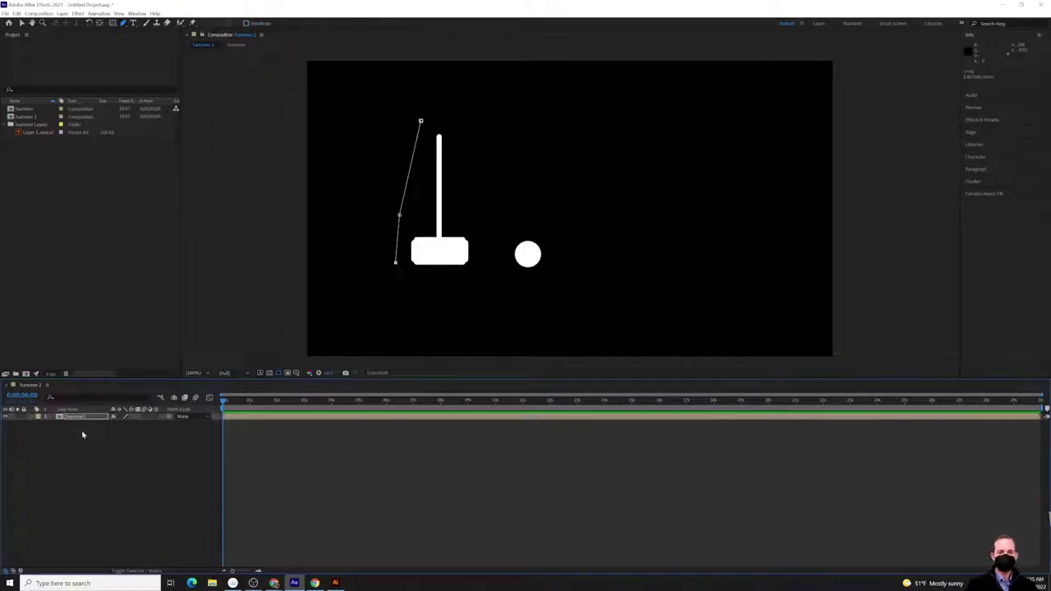
click(93, 447)
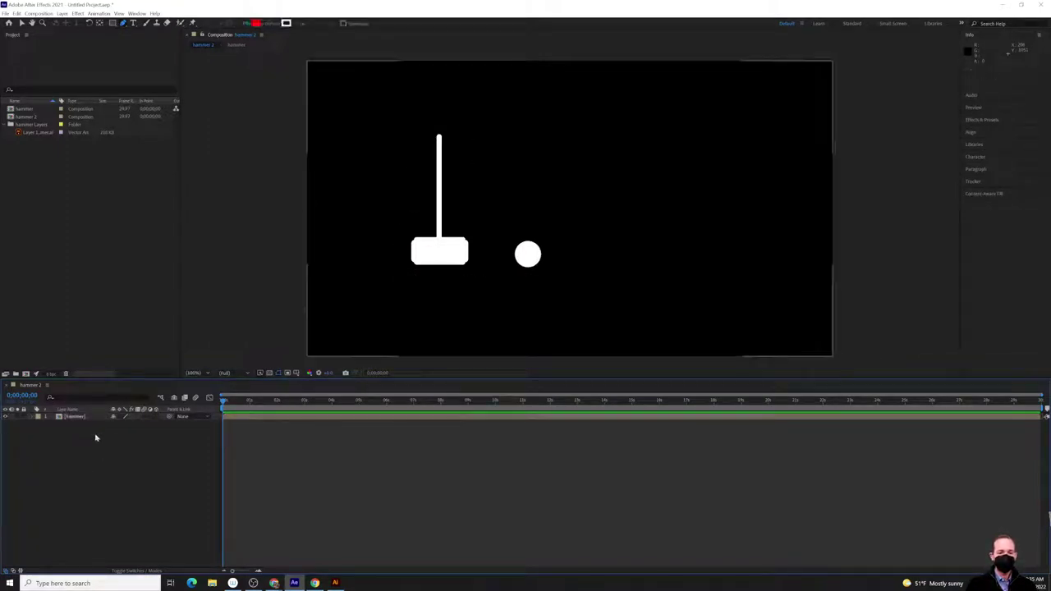
click(123, 23)
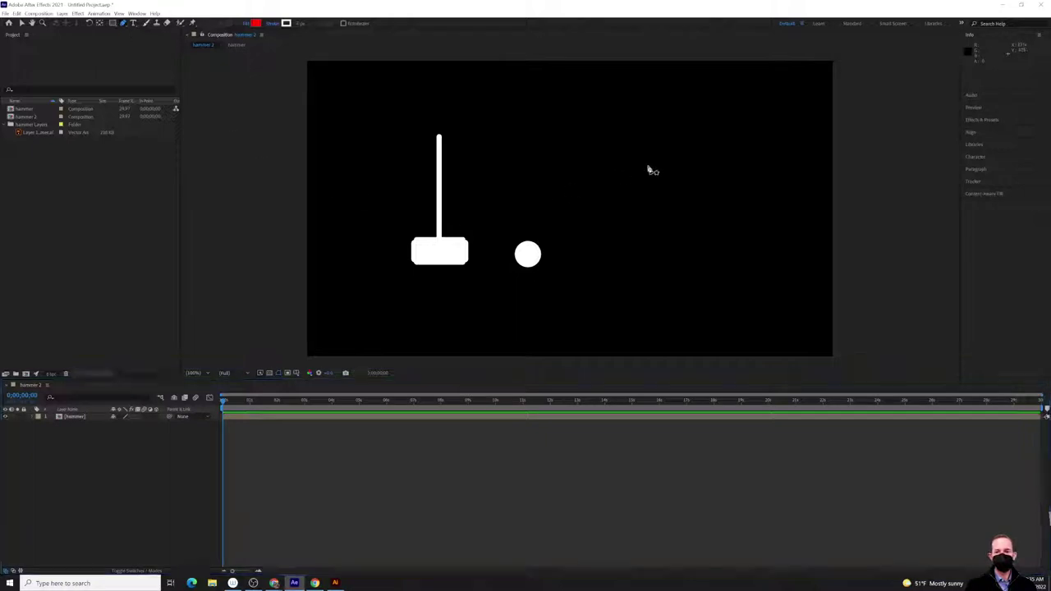
click(652, 164)
click(629, 216)
click(645, 270)
click(748, 231)
click(749, 162)
click(717, 156)
click(652, 164)
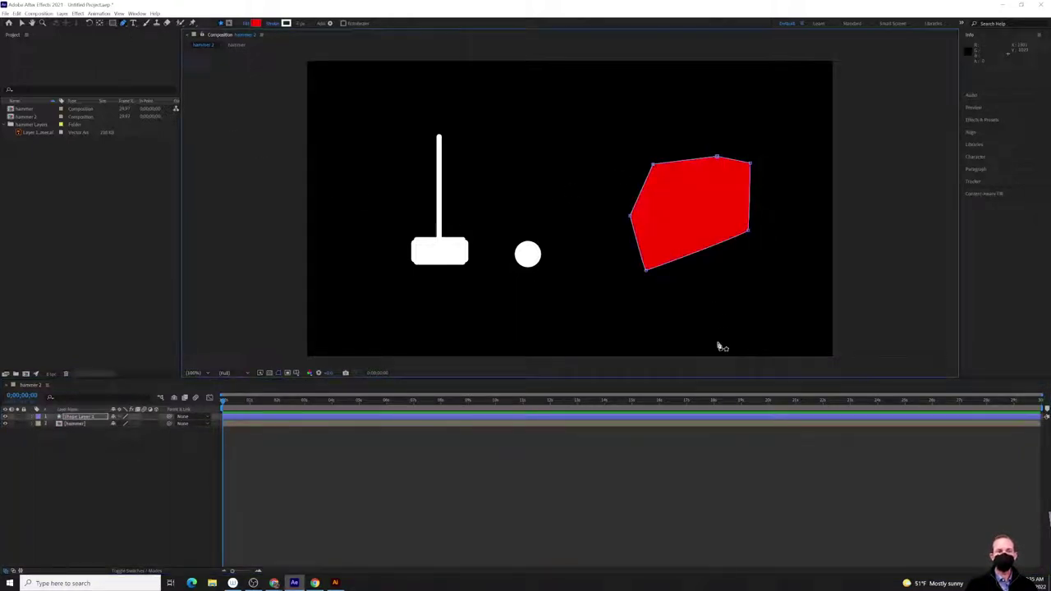
key(v)
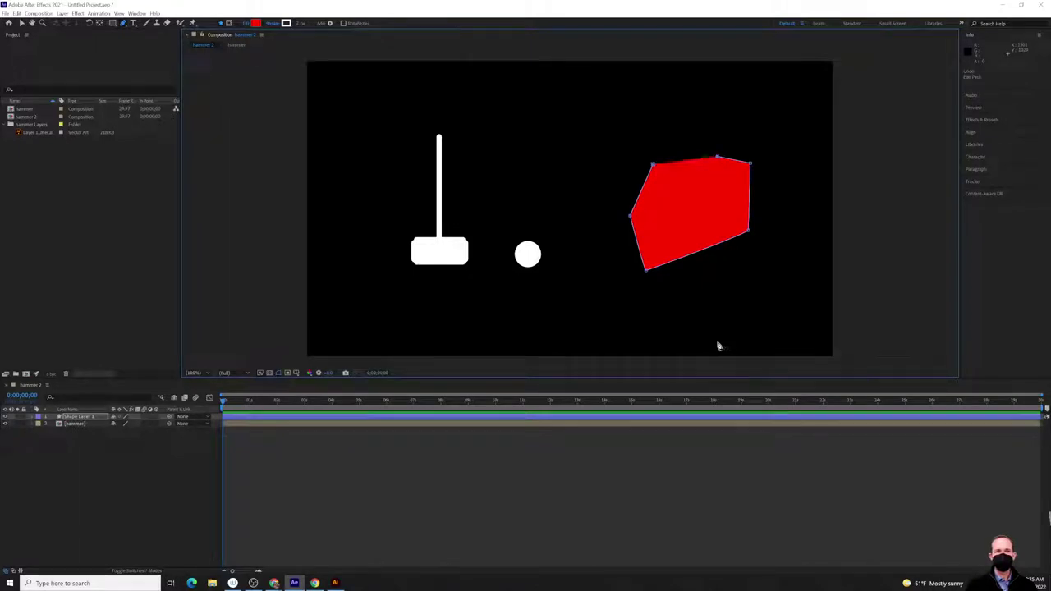
Undo the red shape and the earlier edits, back through the creation of the hammer 2 composition
key(ctrl+z)
key(ctrl+z)
key(ctrl+z)
key(ctrl+z)
key(ctrl+z)
key(ctrl+z)
key(ctrl+z)
key(ctrl+z)
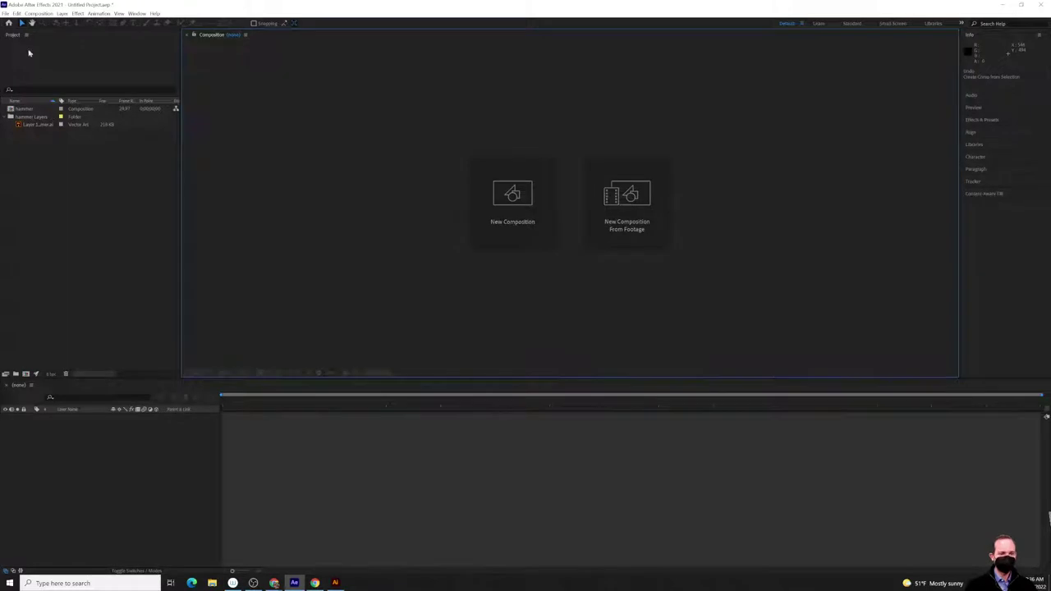
Redo Create Comp from Selection and open the hammer 2 composition
click(16, 13)
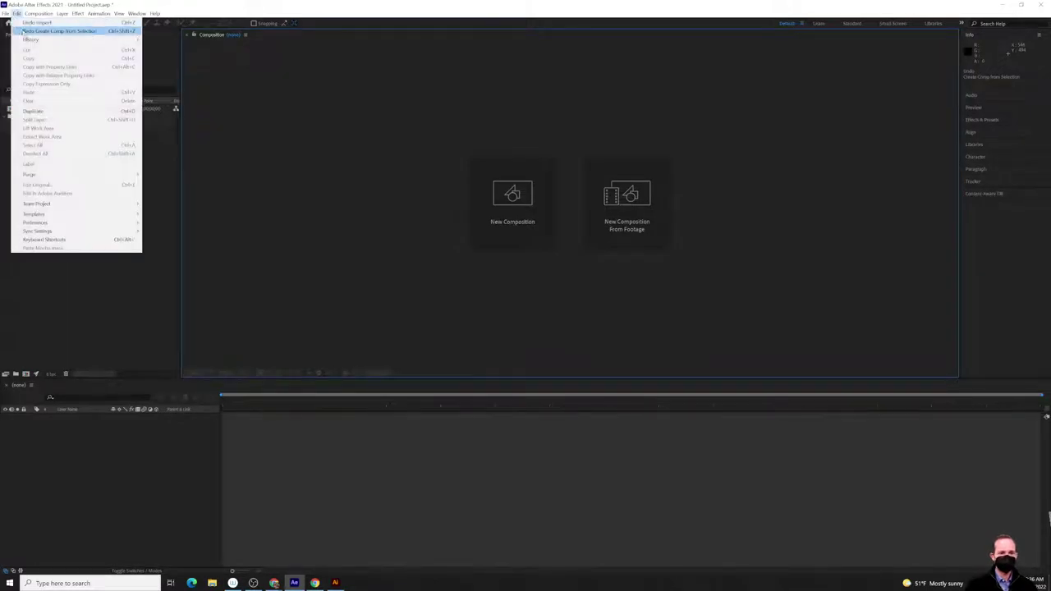
click(23, 32)
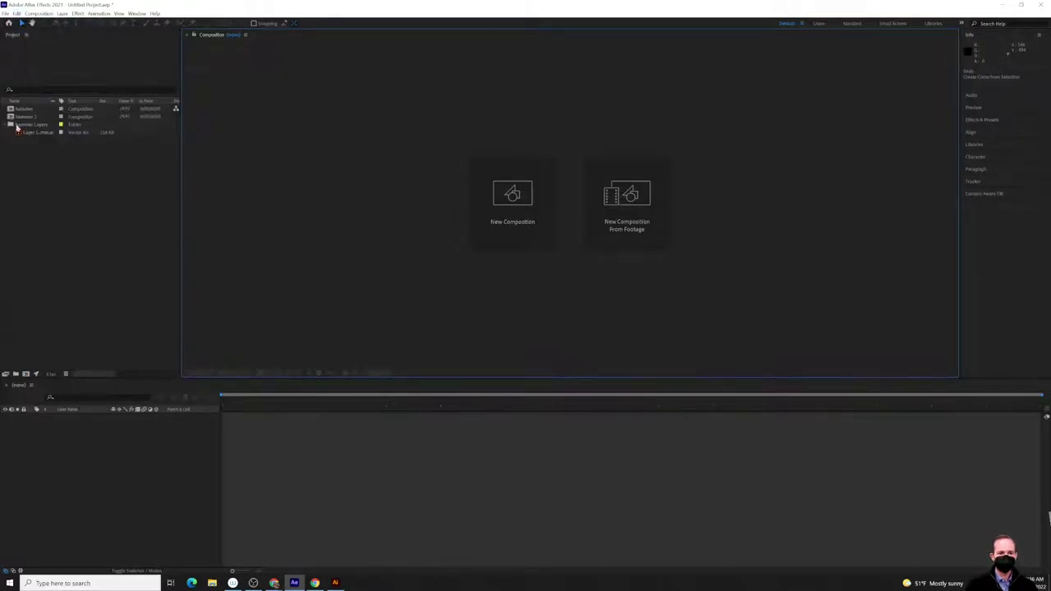
double_click(29, 118)
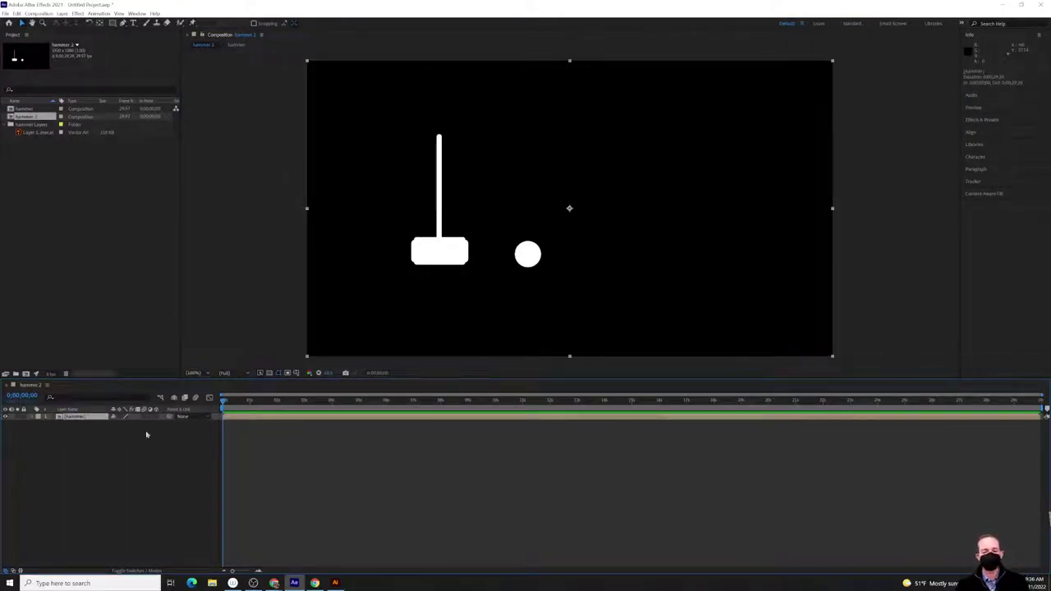
Mask the nested hammer layer with a closed eight-point Pen path surrounding only the hammer, and deselect the layer
click(70, 460)
click(58, 416)
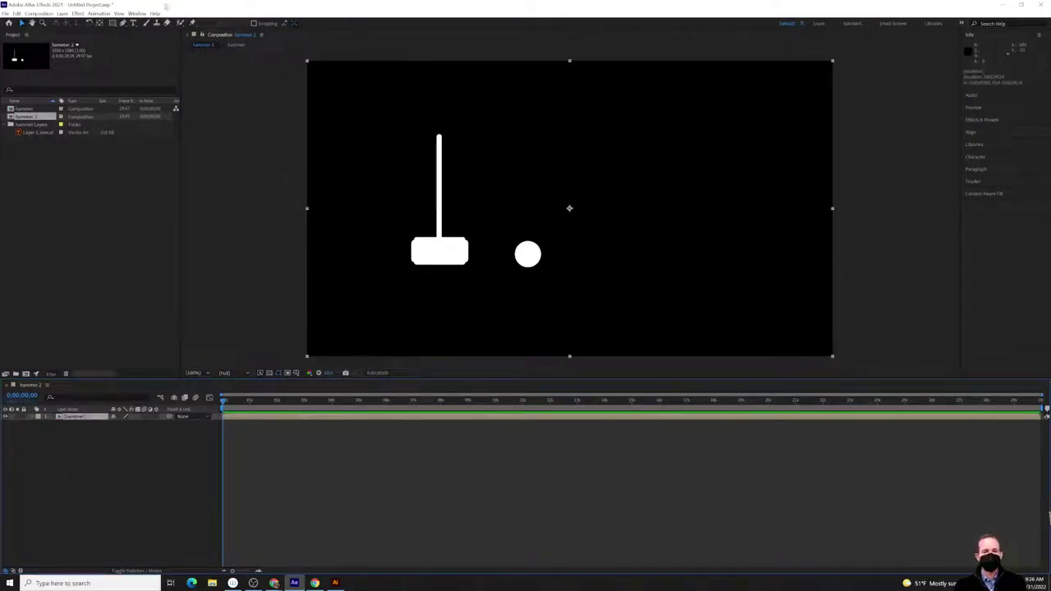
click(125, 25)
click(413, 125)
click(397, 199)
click(389, 267)
click(416, 278)
click(496, 270)
click(491, 207)
click(480, 136)
click(441, 118)
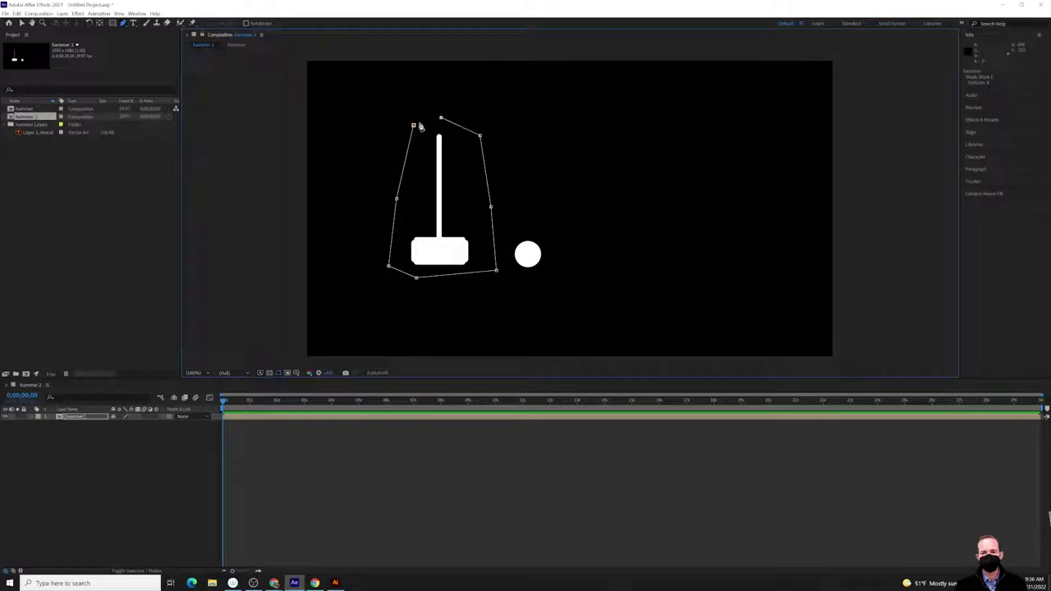
click(413, 126)
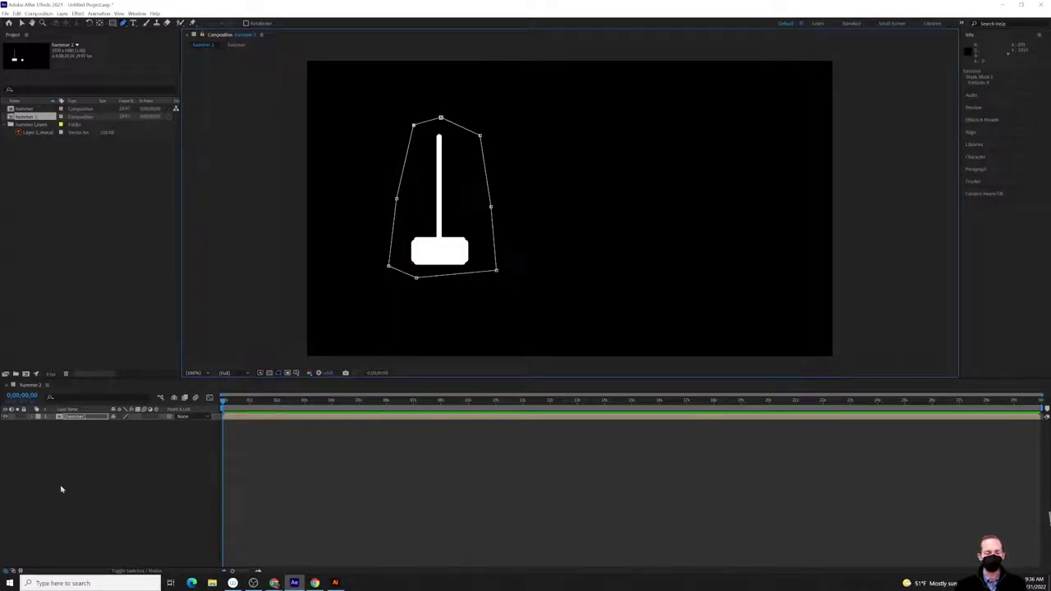
click(70, 417)
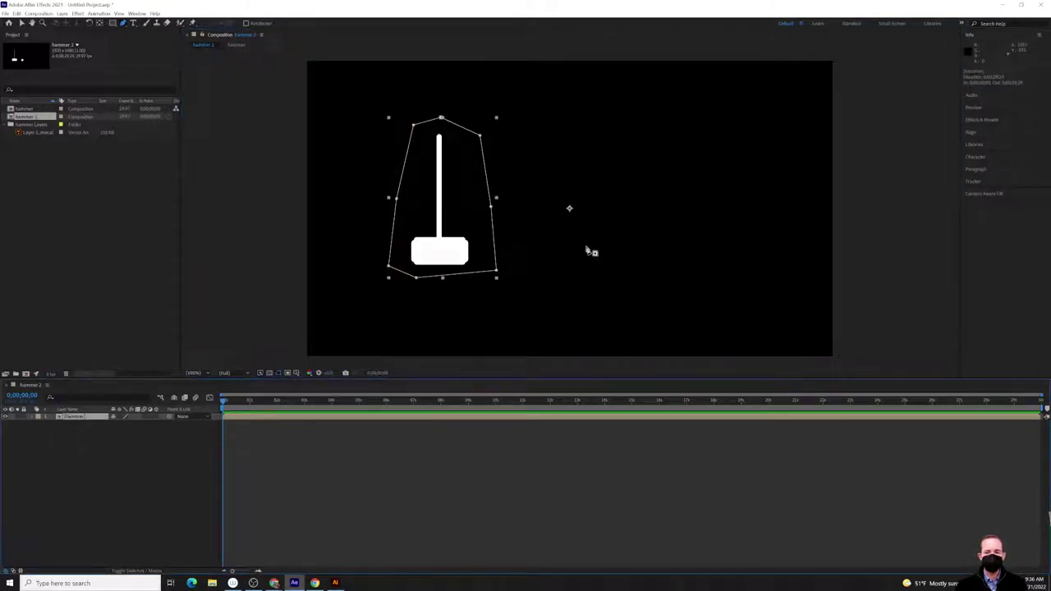
click(74, 431)
click(73, 418)
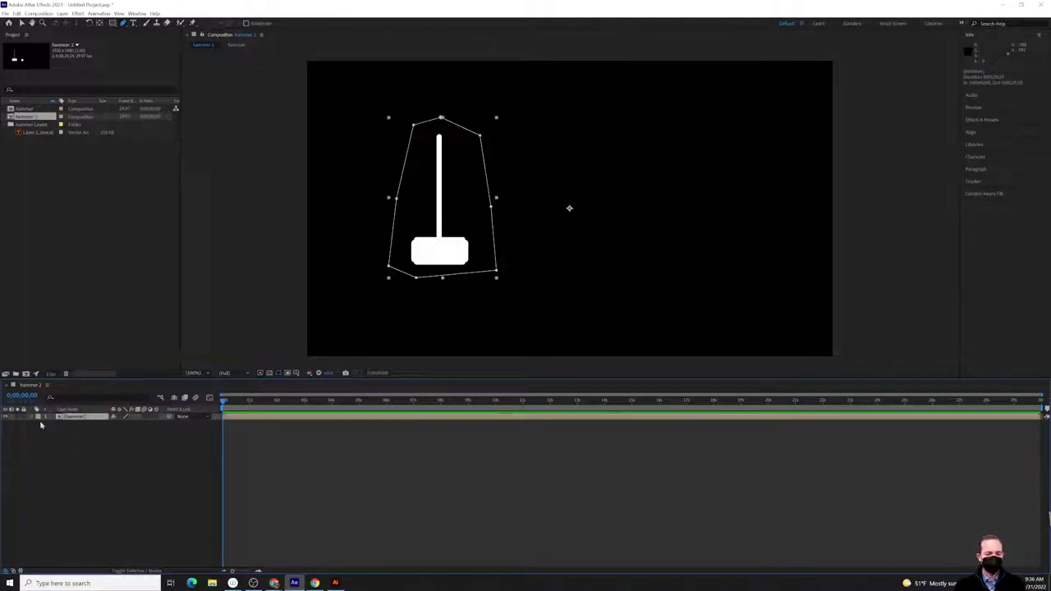
click(46, 420)
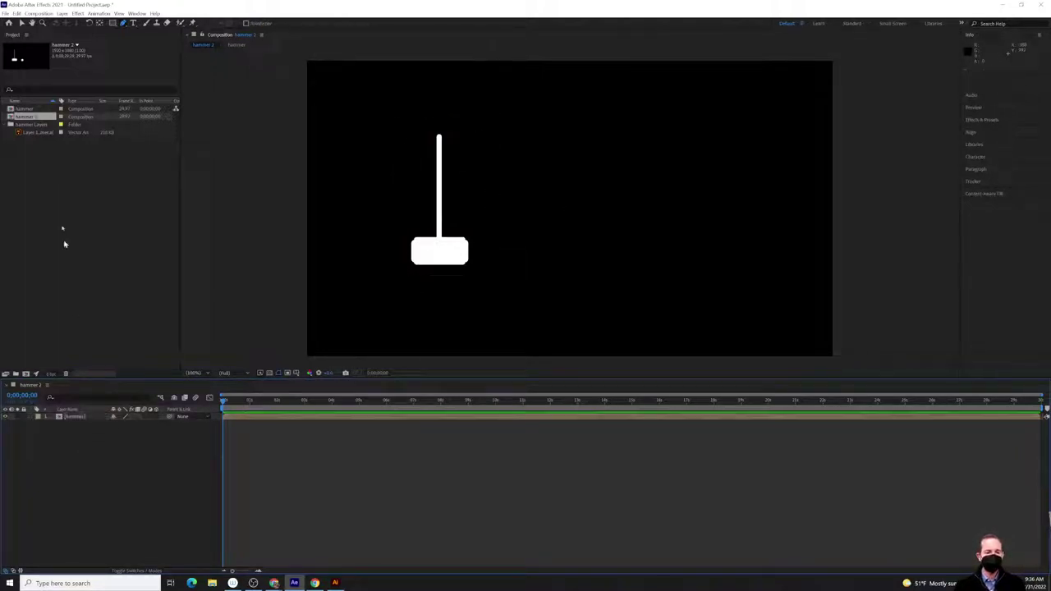
Add the original hammer composition below the masked layer in the timeline, and undo the addition
click(35, 120)
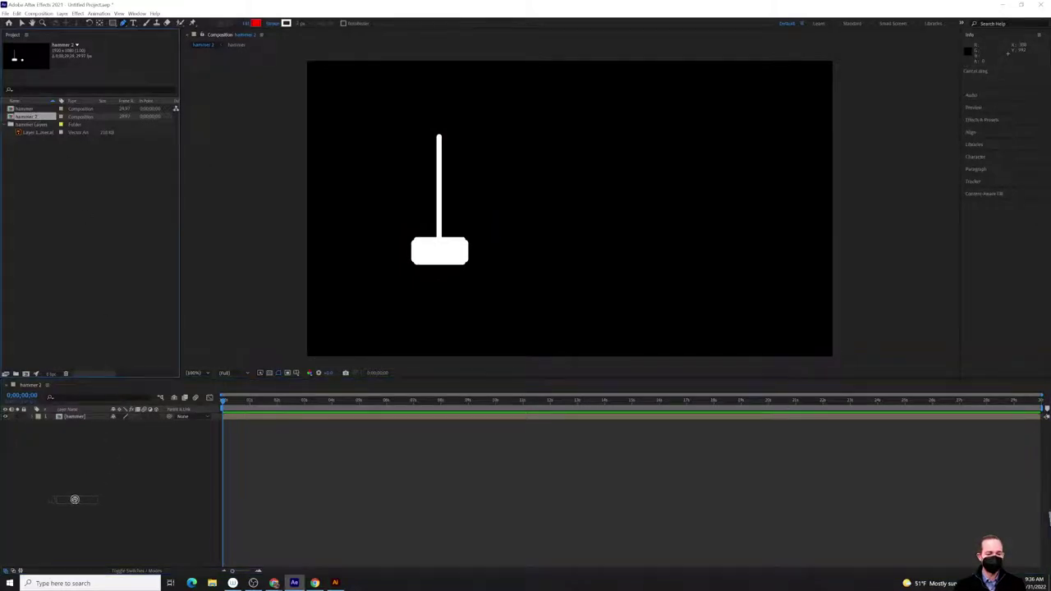
drag(37, 109, 104, 504)
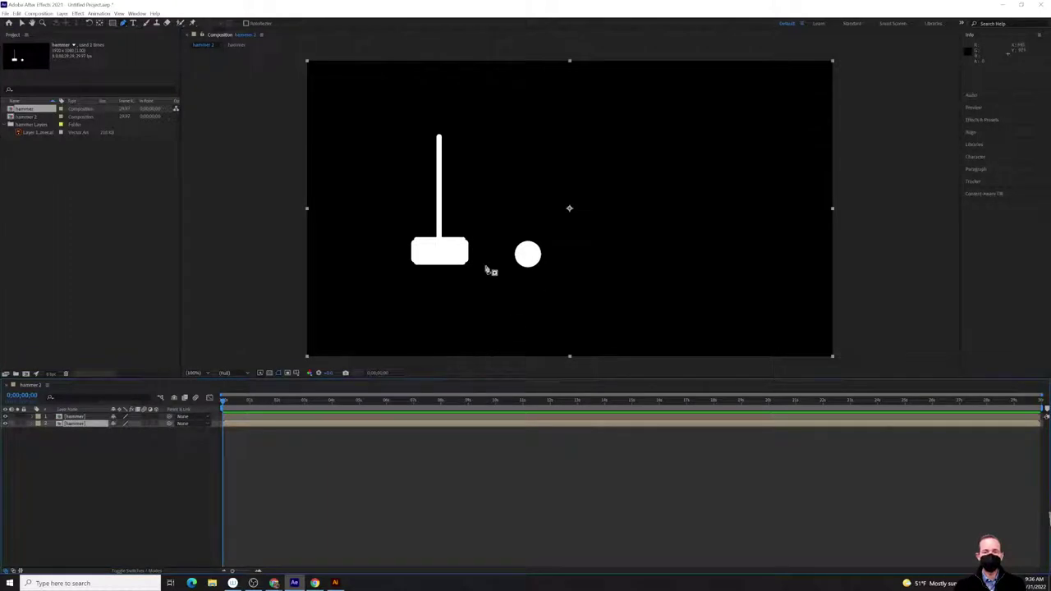
key(Delete)
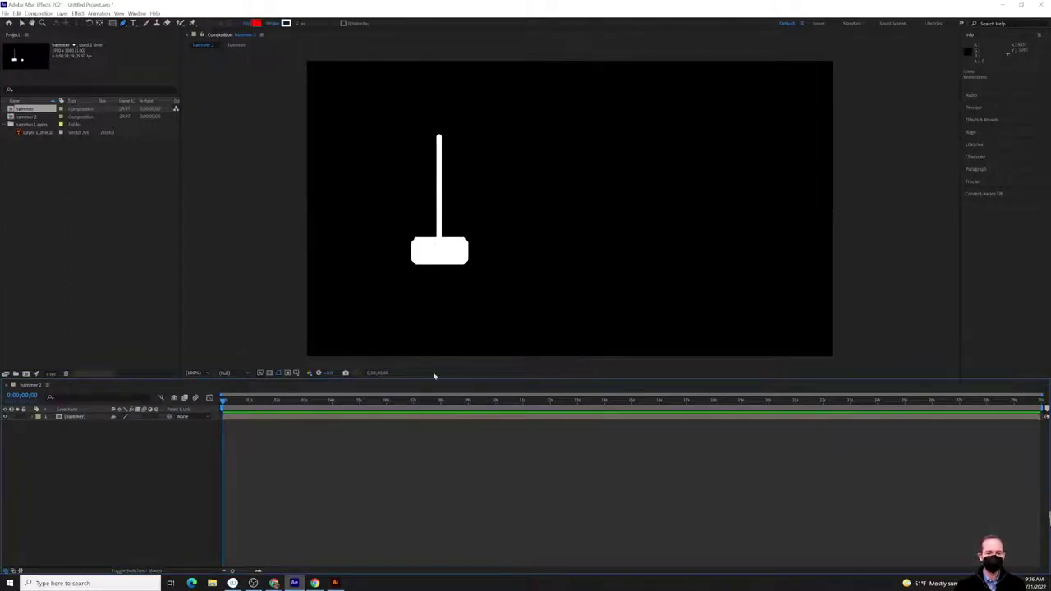
Duplicate the masked hammer layer in the timeline and select the lower copy
click(79, 419)
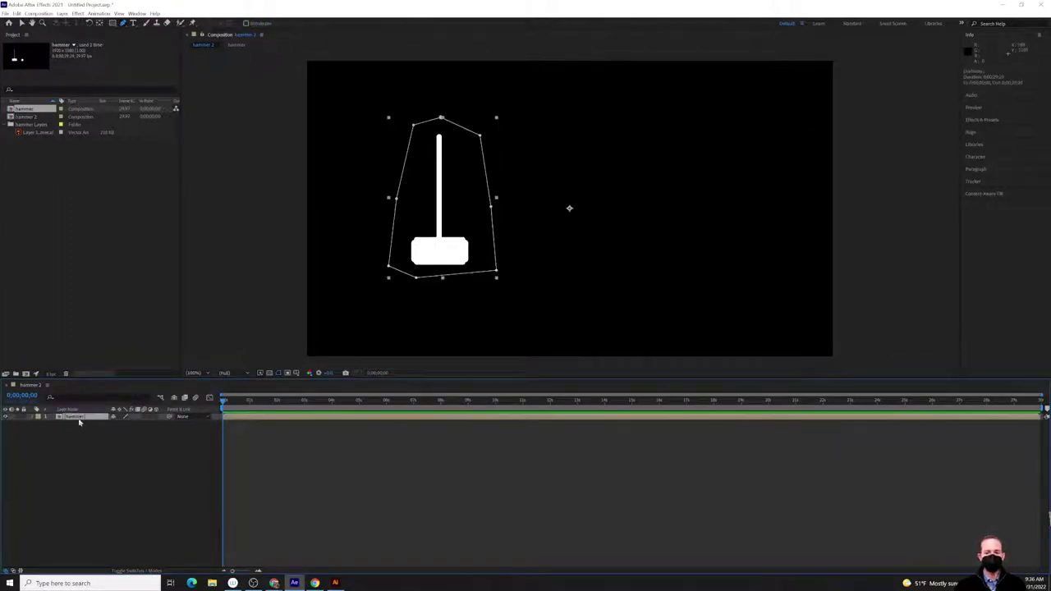
click(79, 421)
click(77, 419)
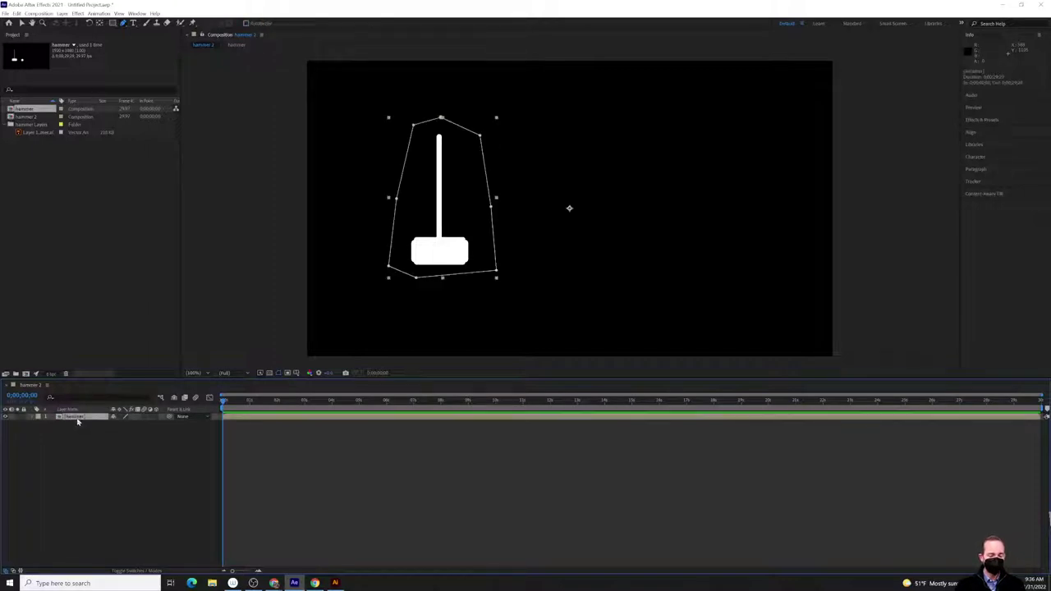
key(ctrl+d)
click(80, 423)
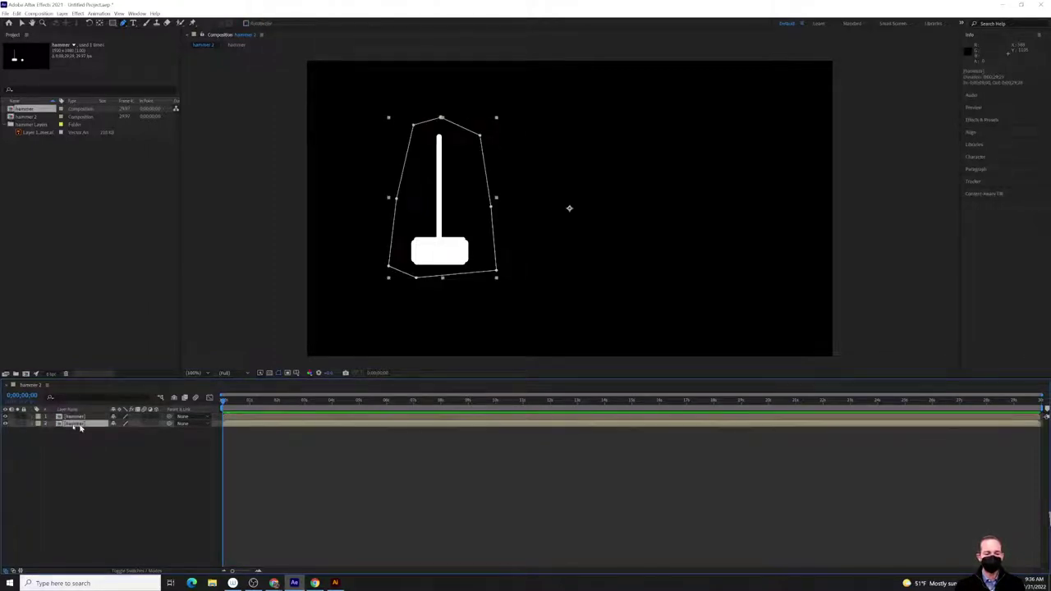
Expand the lower hammer layer's mask properties and invert Mask 1
click(31, 423)
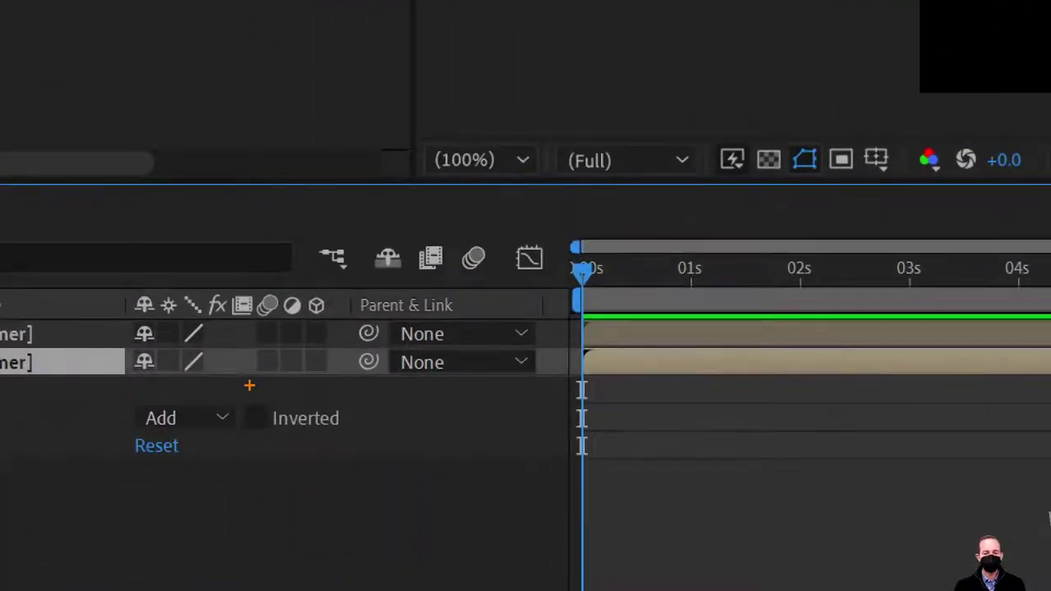
mouse_move(250, 385)
mouse_down()
mouse_move(259, 482)
mouse_move(235, 398)
mouse_up()
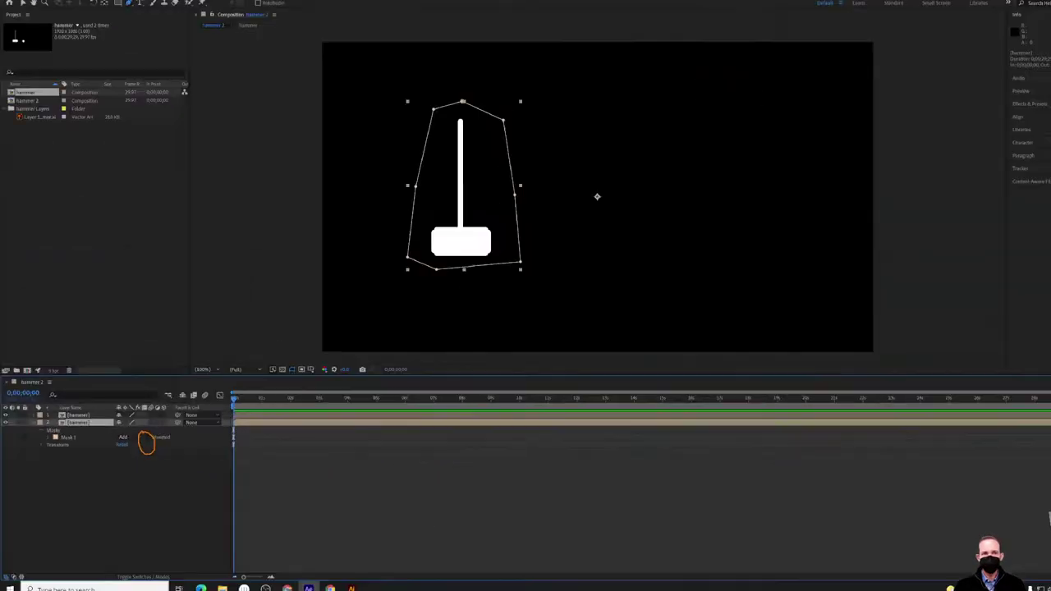
click(142, 438)
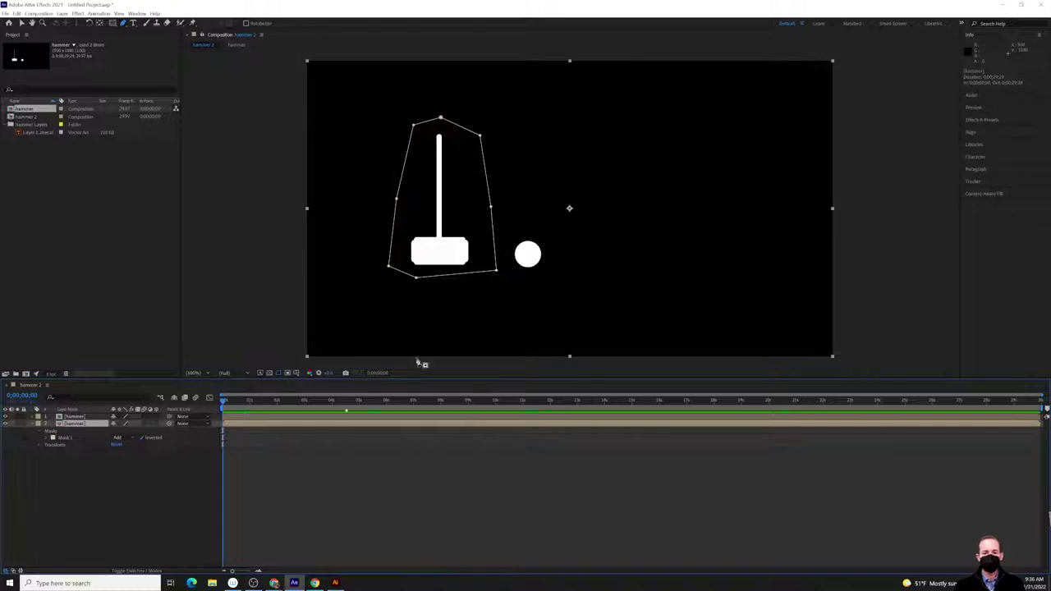
Rename the lower duplicate layer as ball and deselect it
click(75, 418)
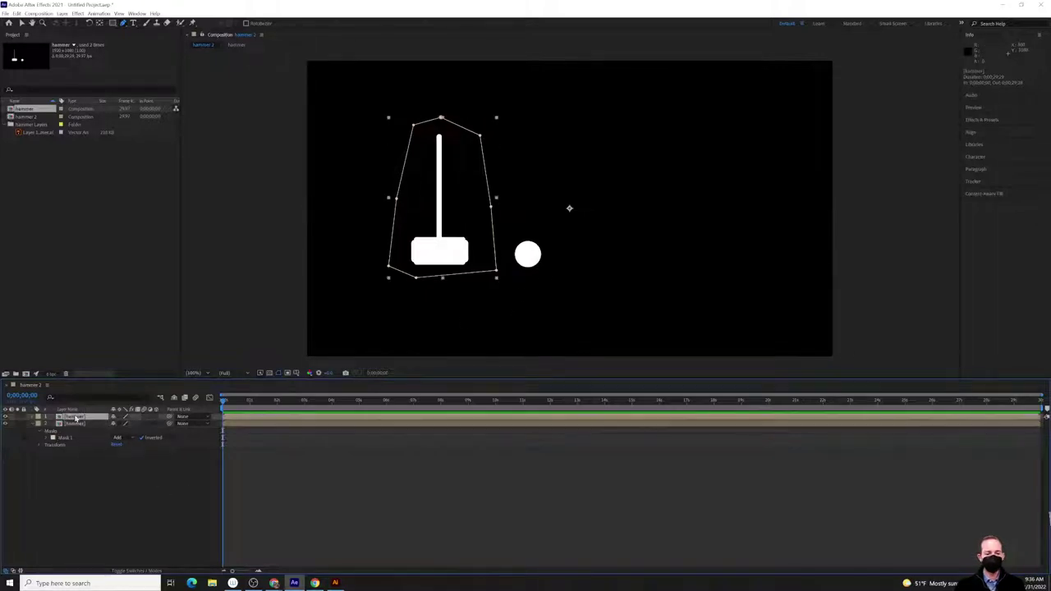
click(76, 423)
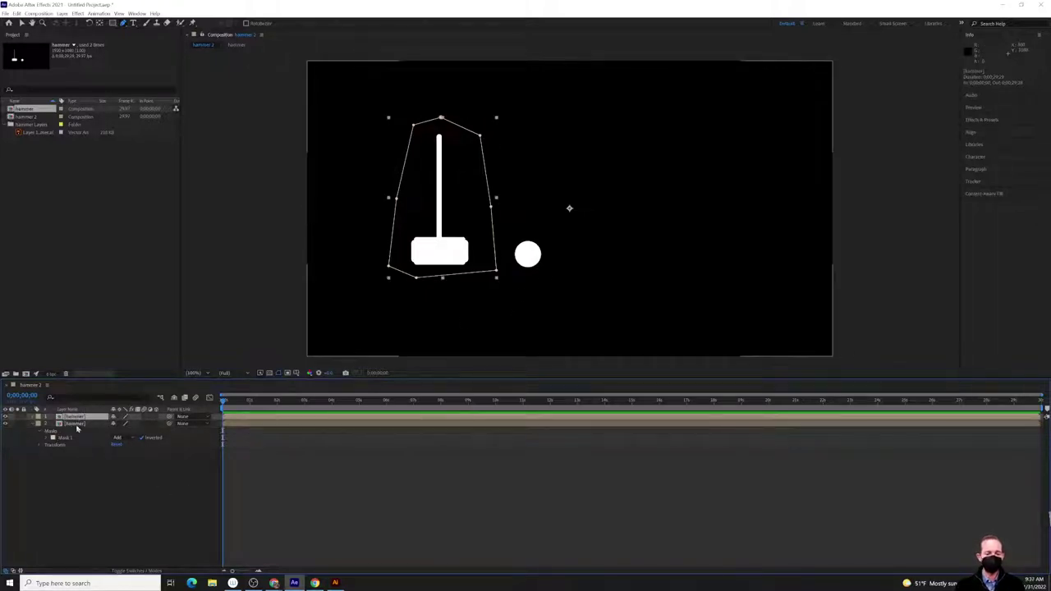
key(Return)
text(ball)
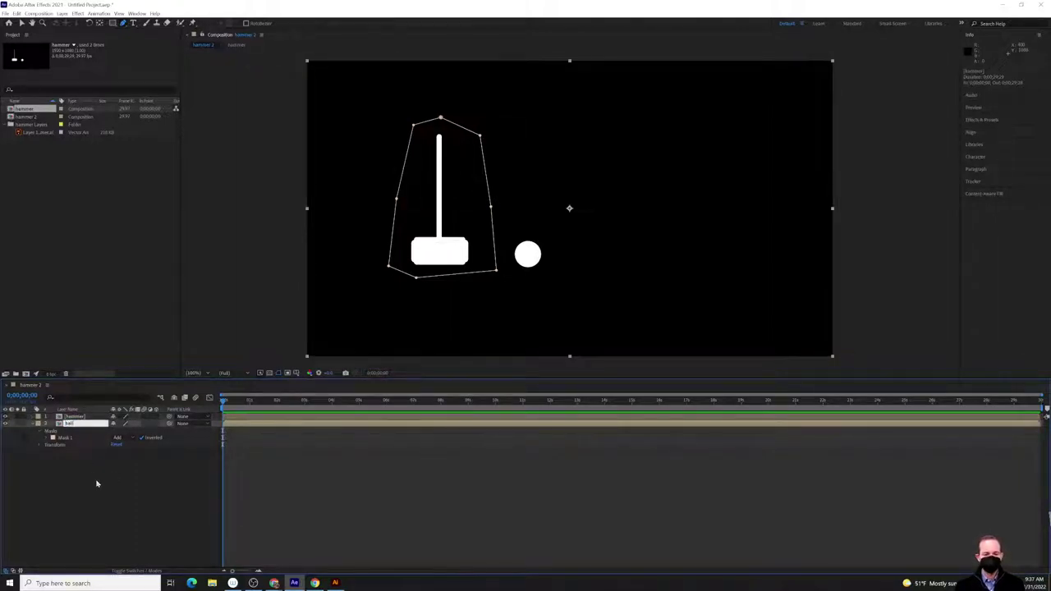
click(96, 484)
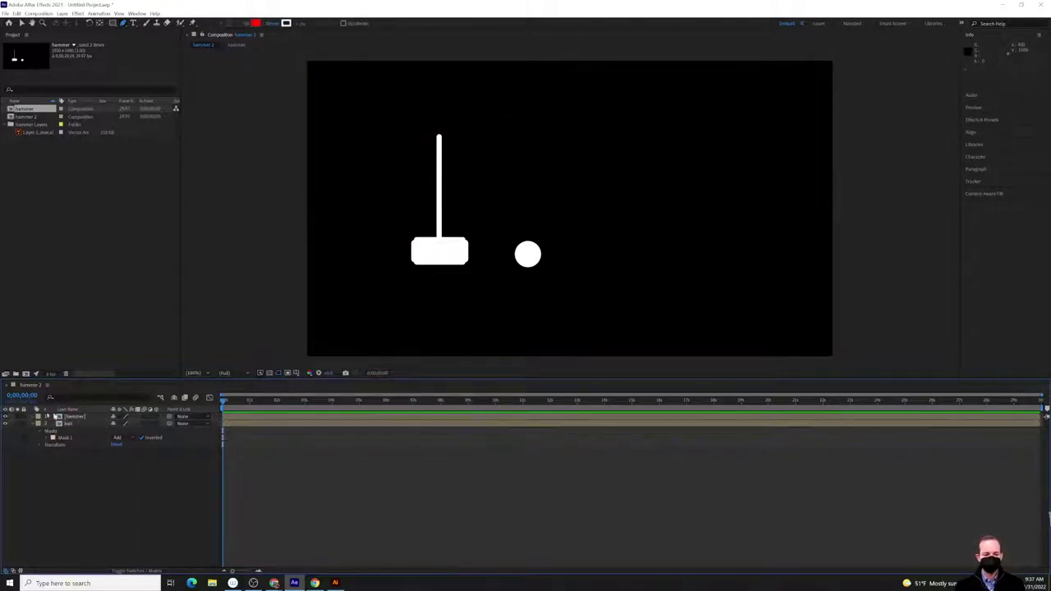
Toggle the visibility of the hammer and ball layers in turn to check their separation, and collapse the ball layer's properties
click(5, 416)
click(6, 416)
click(6, 417)
click(6, 416)
click(6, 423)
click(6, 422)
click(6, 423)
click(6, 423)
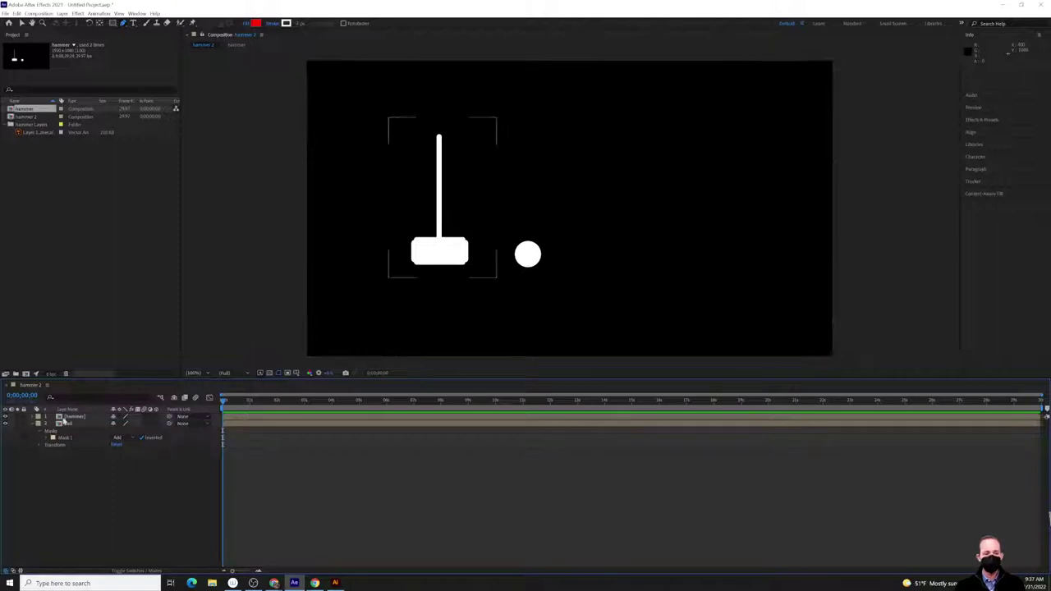
click(37, 423)
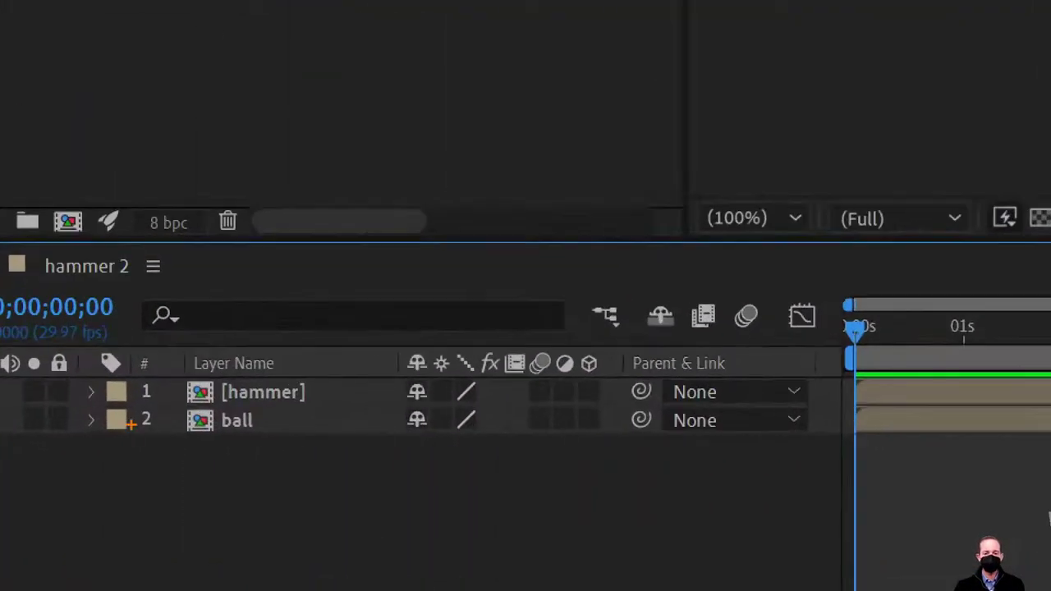
Select the hammer and ball layers alternately to compare their mask outlines and layer bounds
mouse_move(296, 334)
mouse_down()
mouse_move(632, 349)
mouse_move(61, 302)
mouse_up()
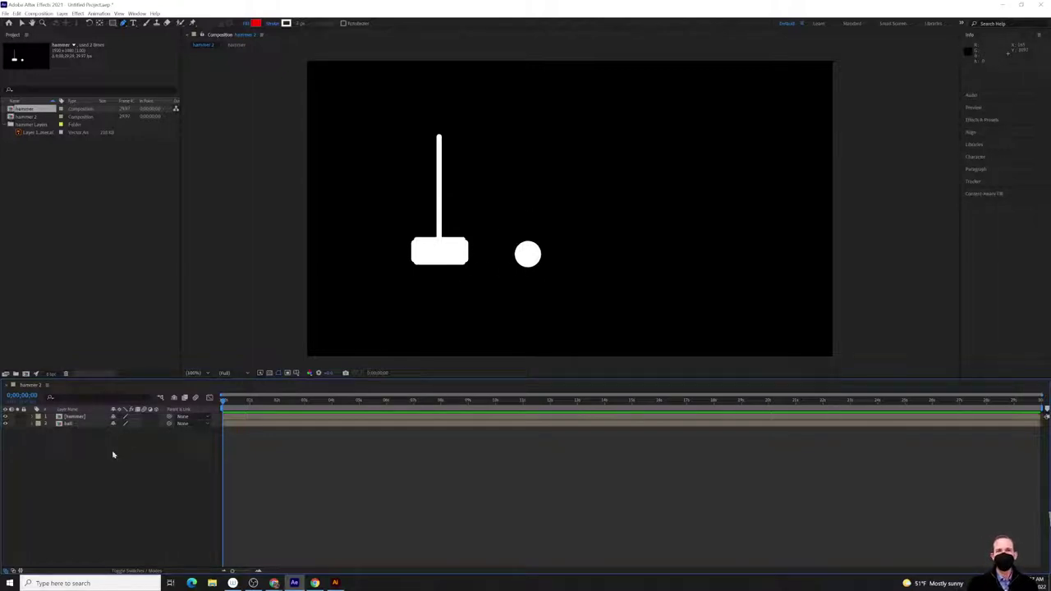
click(79, 423)
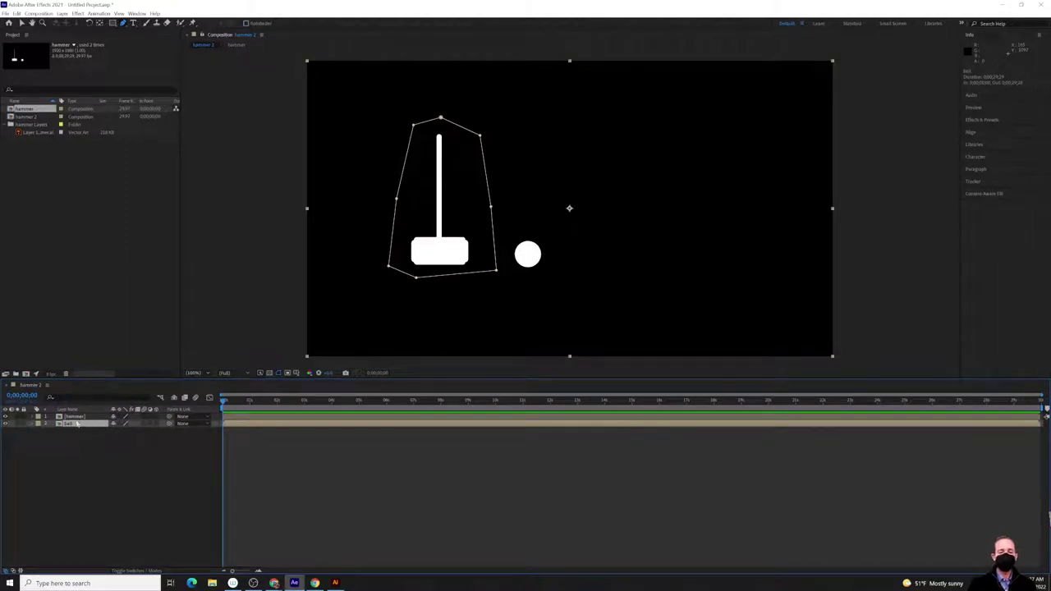
click(76, 416)
click(77, 425)
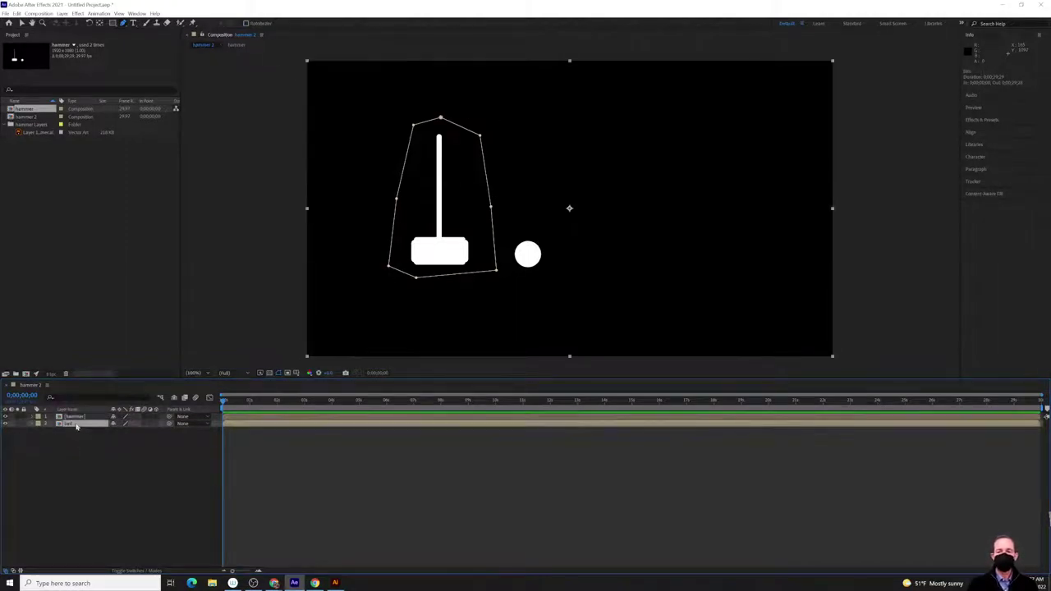
click(73, 417)
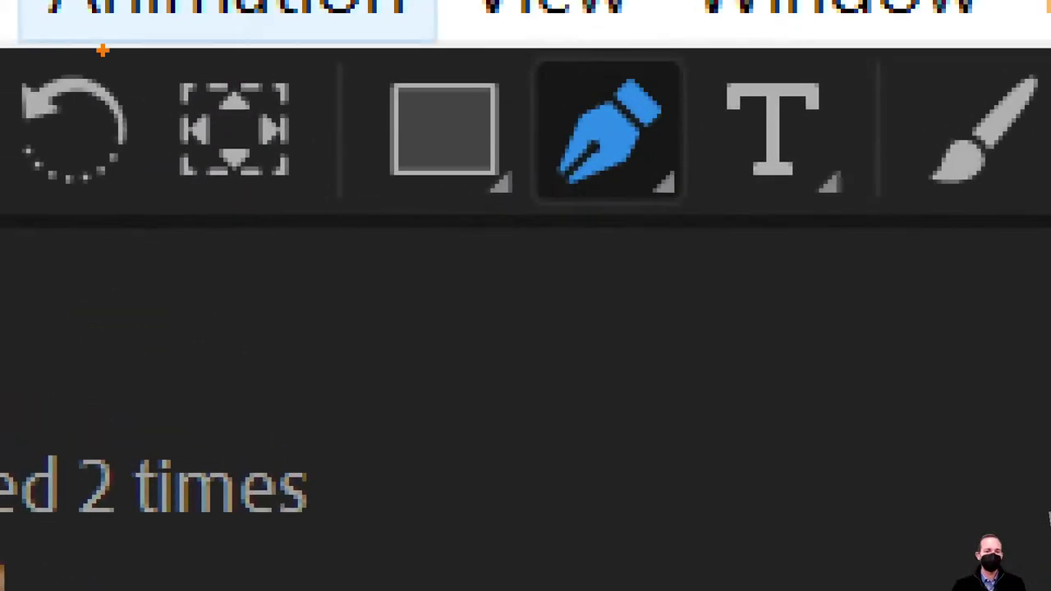
drag(141, 34, 323, 243)
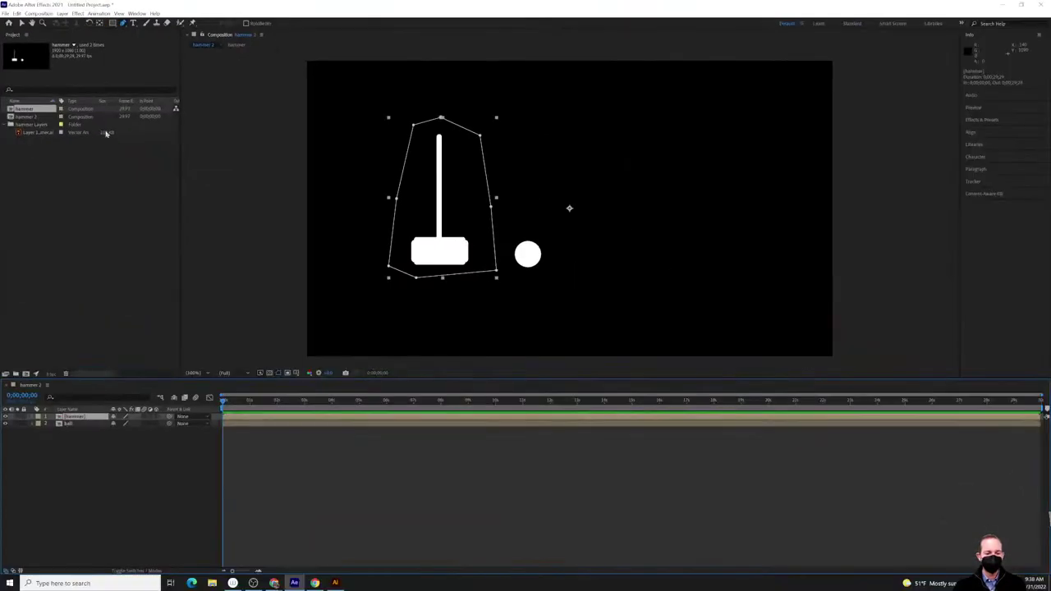
click(80, 422)
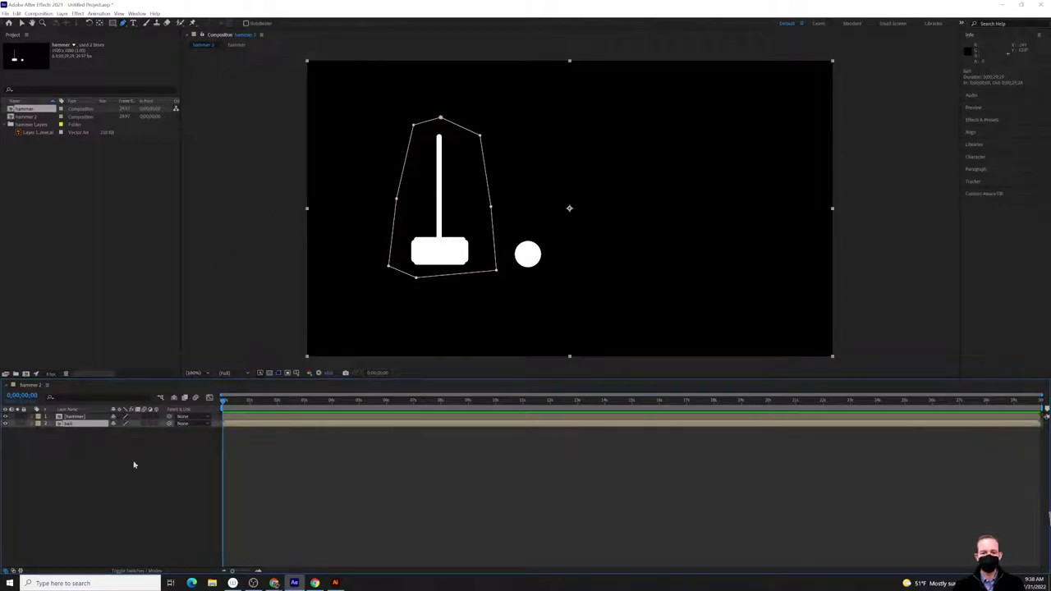
Move the hammer layer's anchor point to the upper end of the hammer handle with the Pan Behind tool
click(82, 417)
click(82, 417)
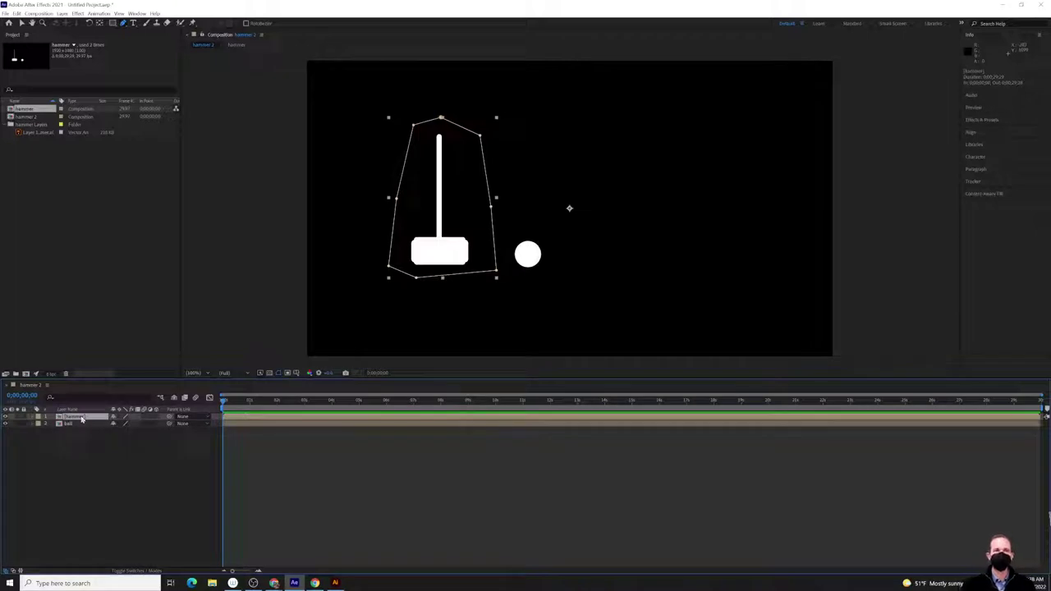
click(100, 23)
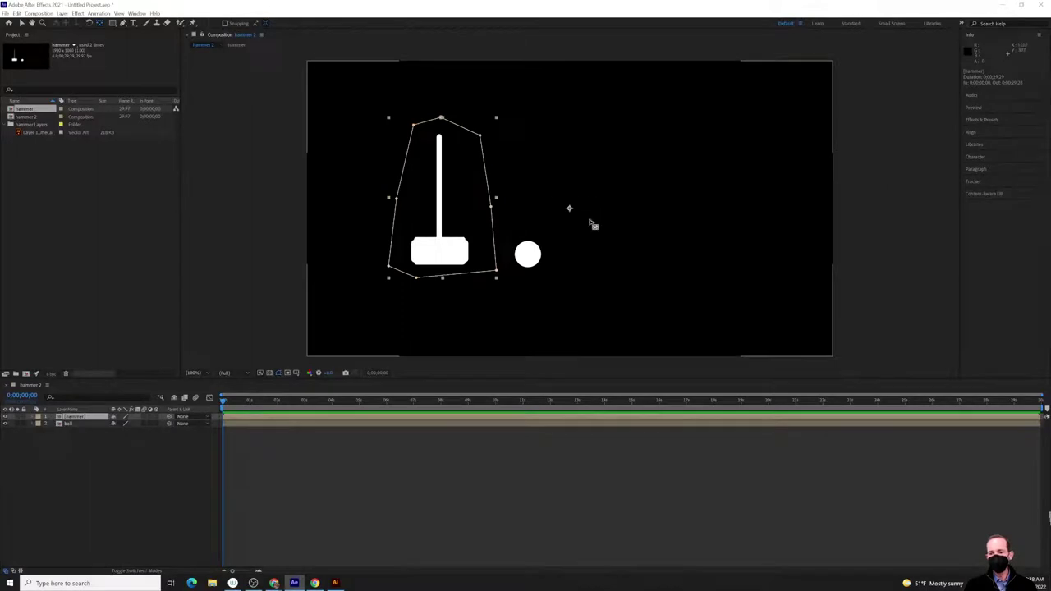
drag(572, 212, 443, 143)
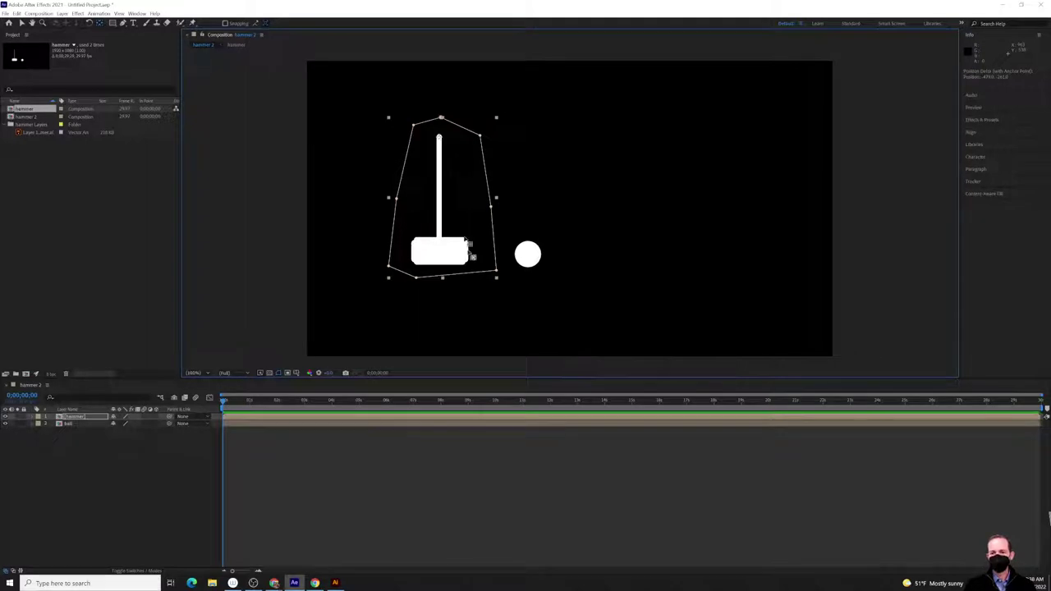
Move the ball layer's anchor point to the centre of the ball with the Pan Behind tool, and deselect the layer
click(82, 424)
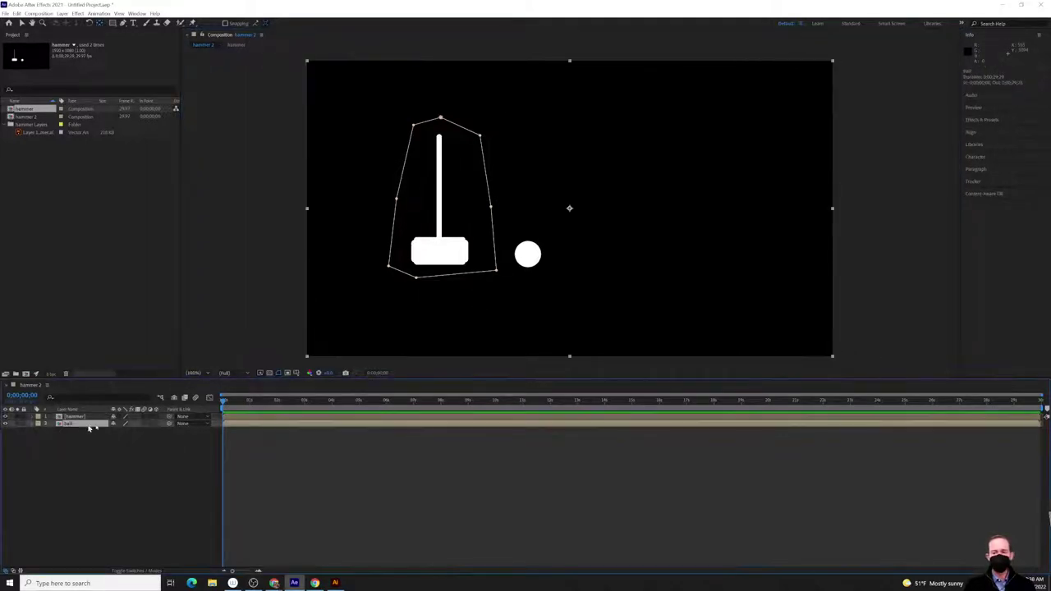
drag(572, 213, 529, 256)
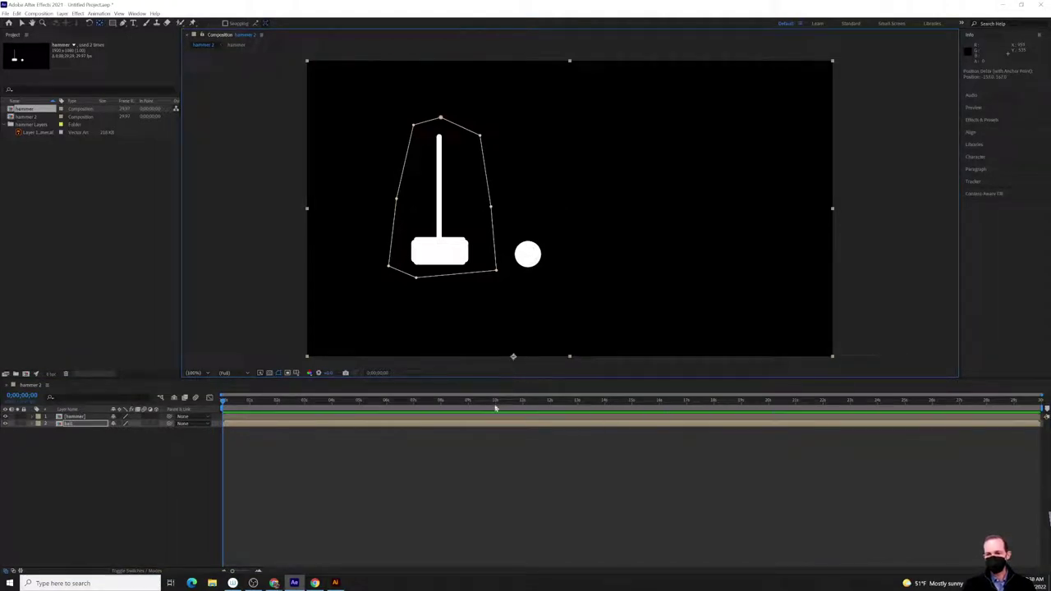
click(86, 418)
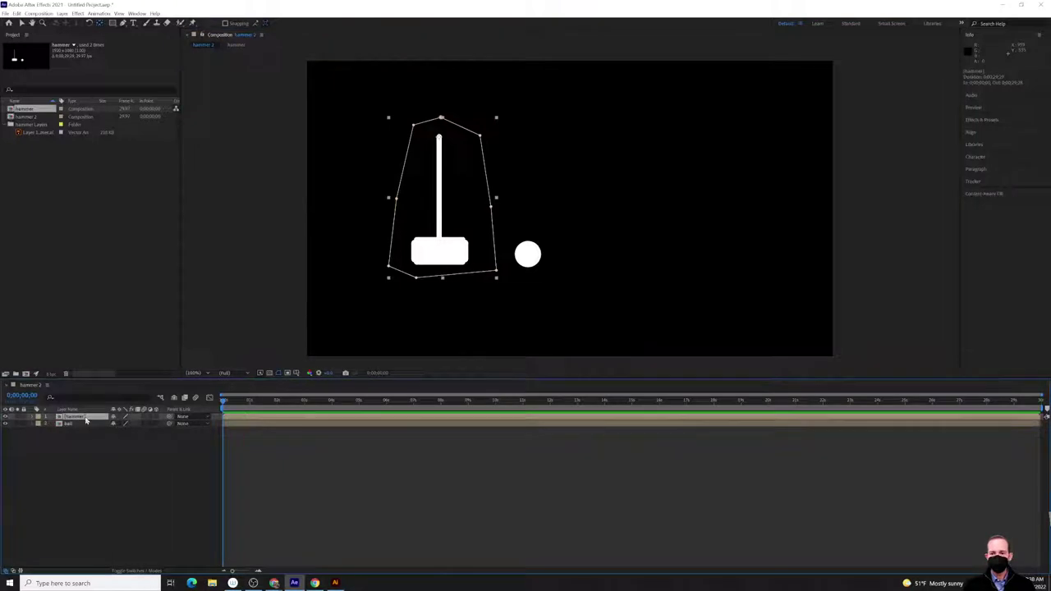
click(85, 424)
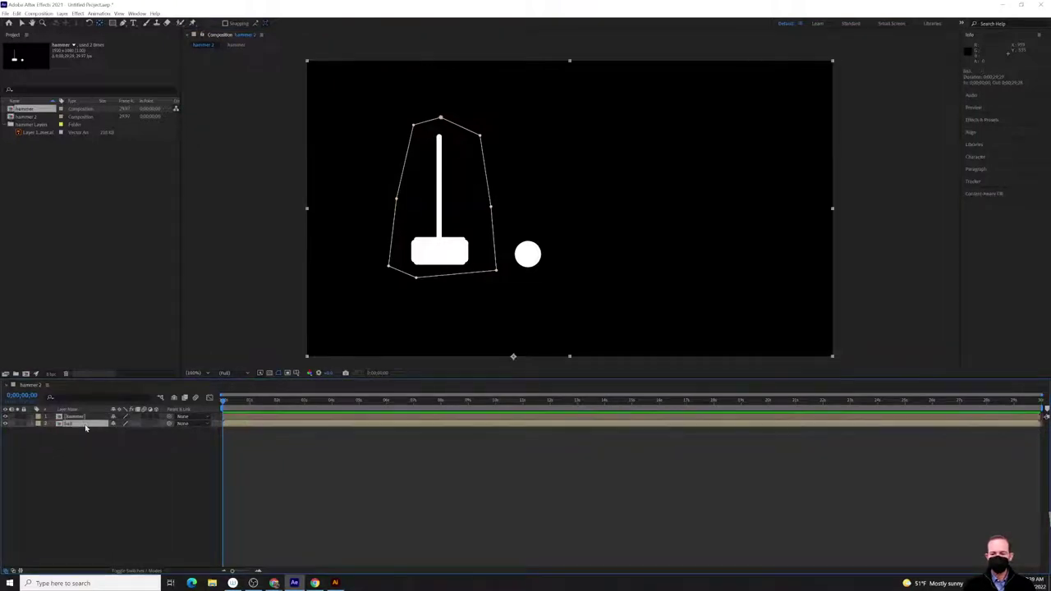
key(y)
drag(513, 356, 515, 344)
drag(532, 276, 528, 255)
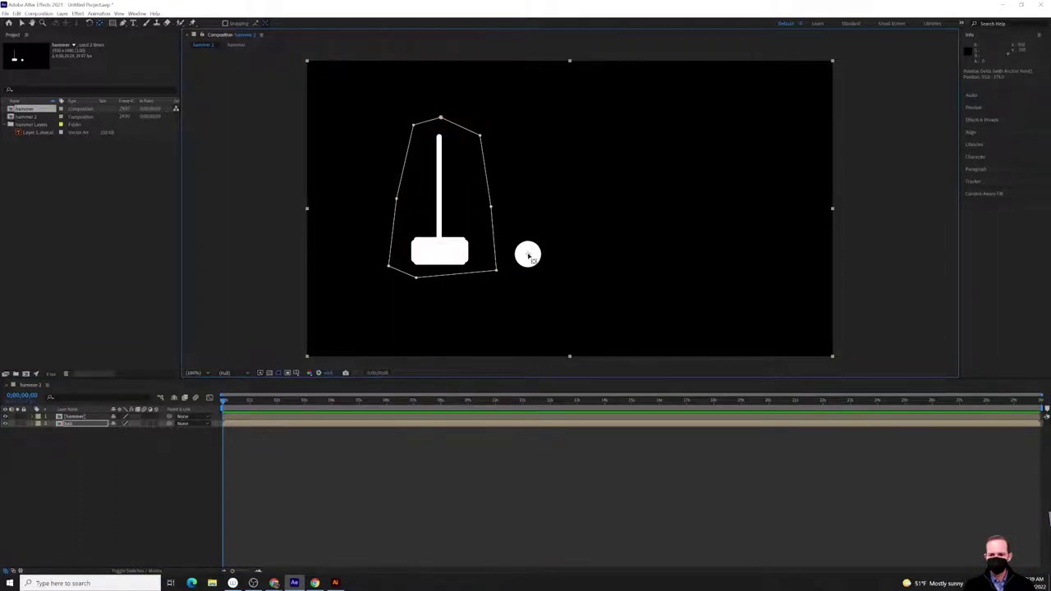
click(123, 463)
Select the hammer and ball layers in turn to check where each anchor point sits
click(86, 419)
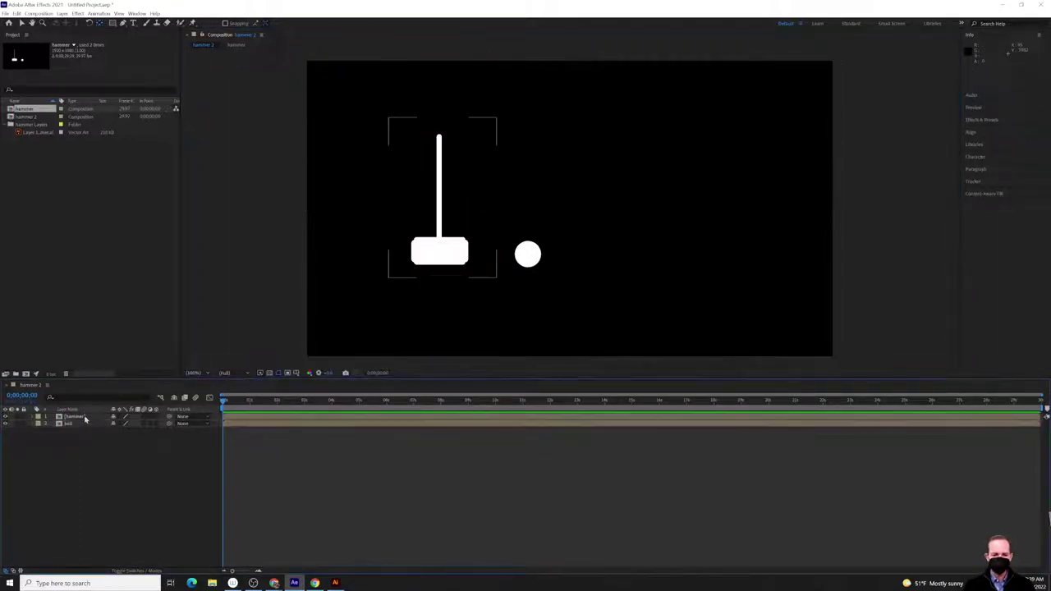
click(83, 424)
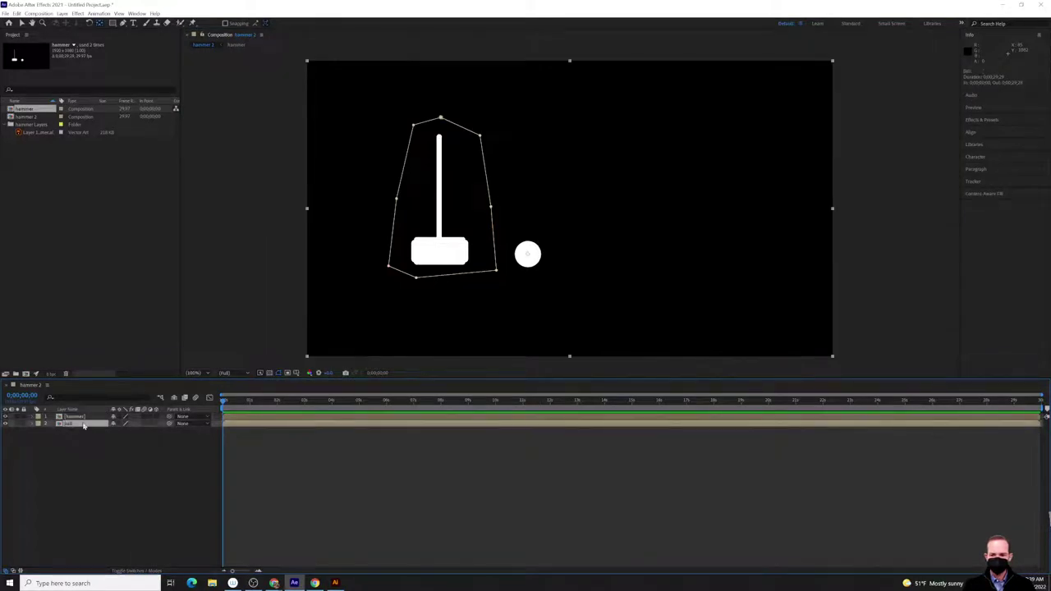
click(84, 418)
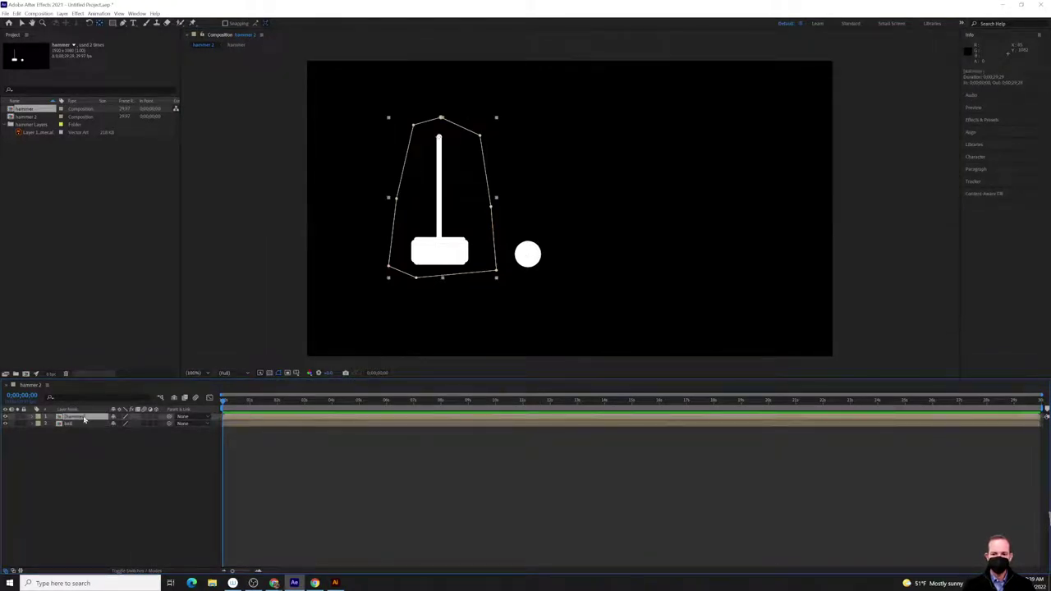
click(83, 423)
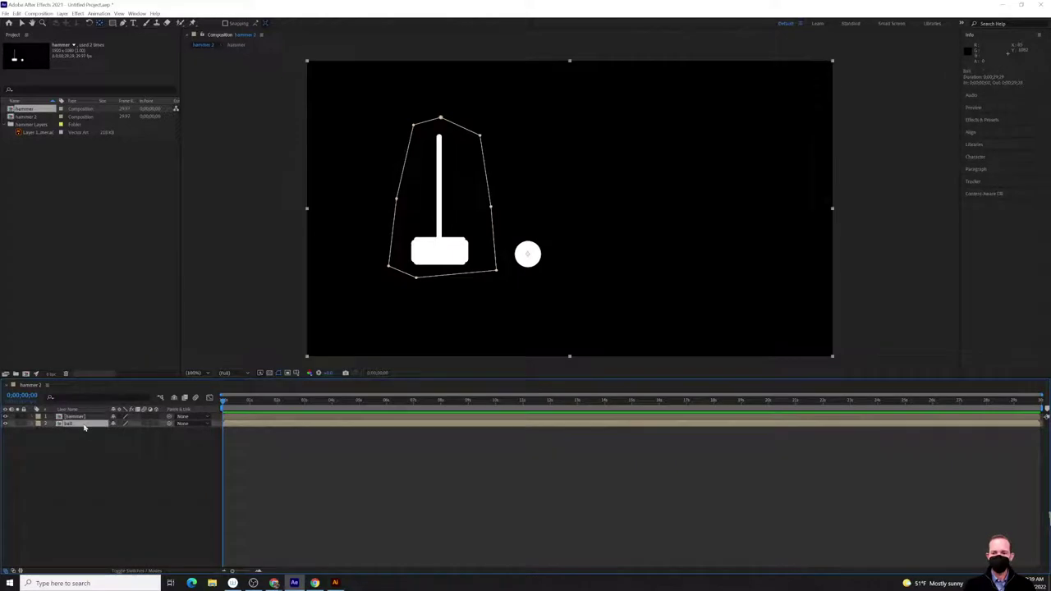
Reveal the hammer layer's Rotation property, test the hammer's swing around its anchor point, and reselect the ball layer
click(82, 418)
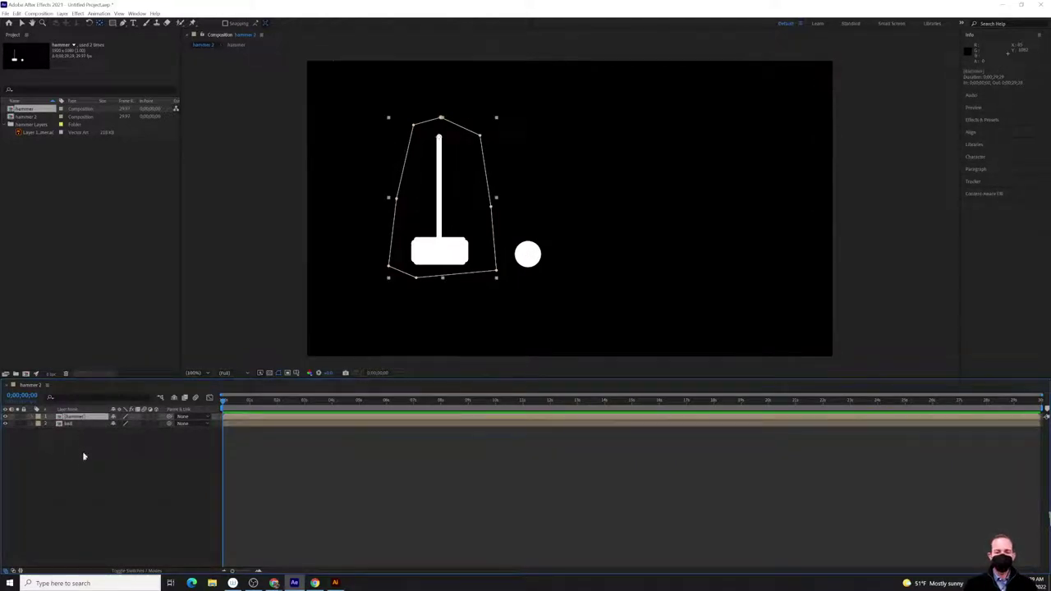
key(r)
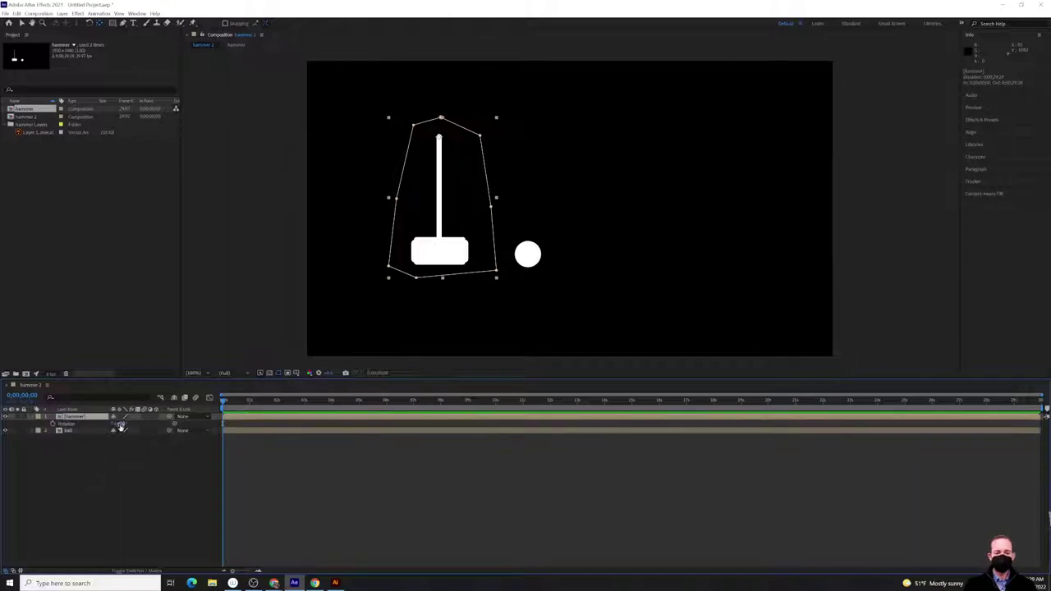
mouse_move(123, 424)
mouse_down()
mouse_move(144, 423)
mouse_move(97, 425)
mouse_move(124, 425)
mouse_up()
click(88, 433)
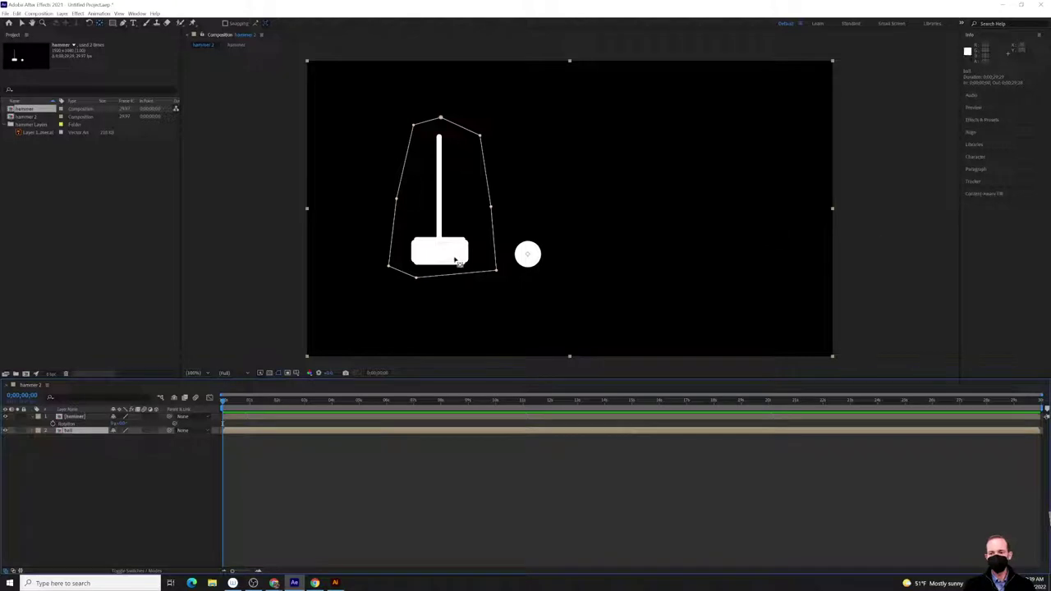
click(80, 418)
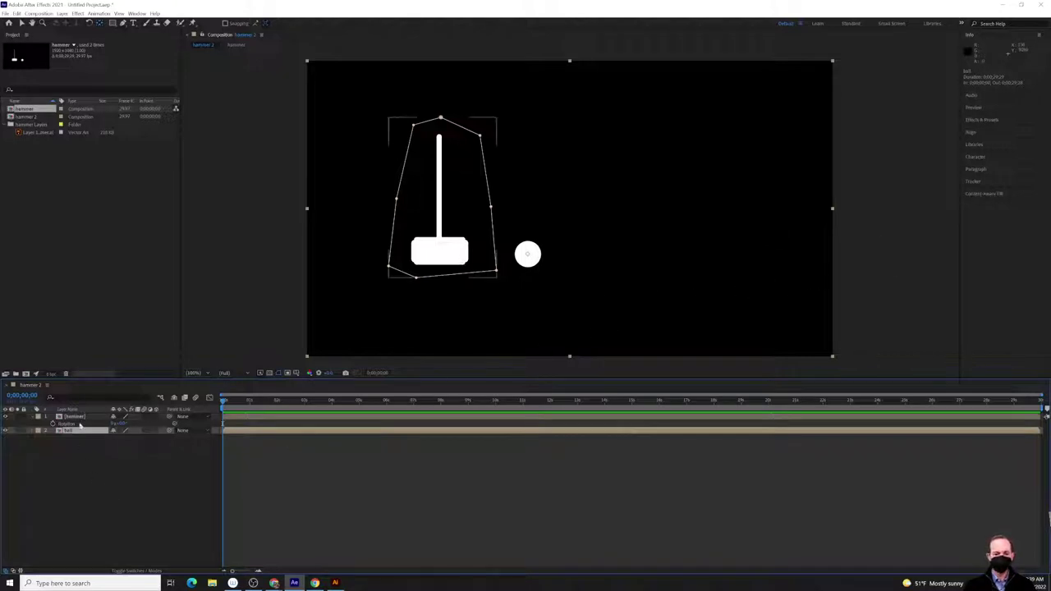
click(80, 430)
Start collecting the project's files and agree to save the project first
click(6, 14)
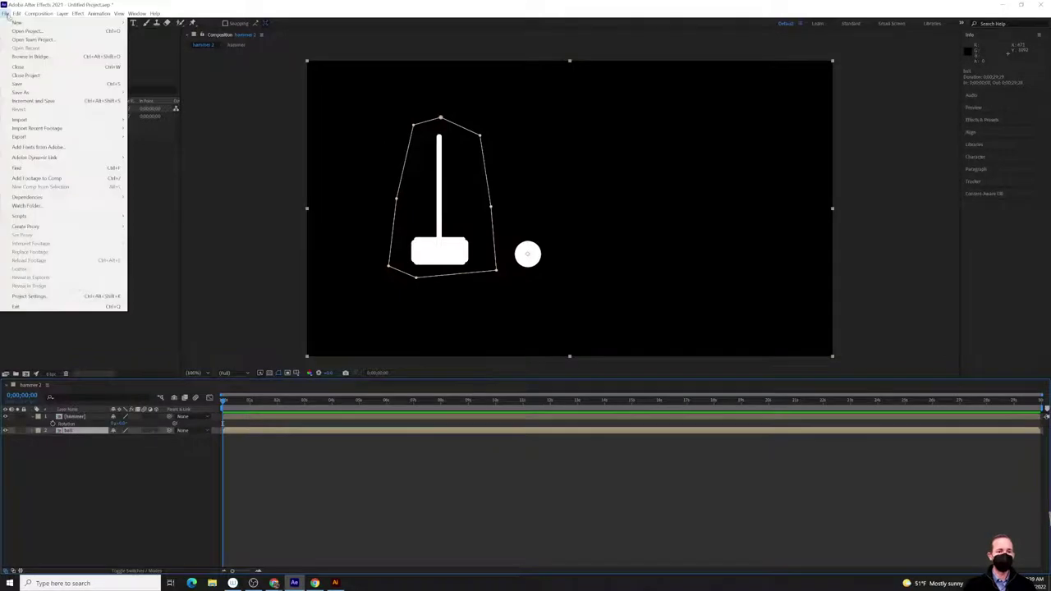
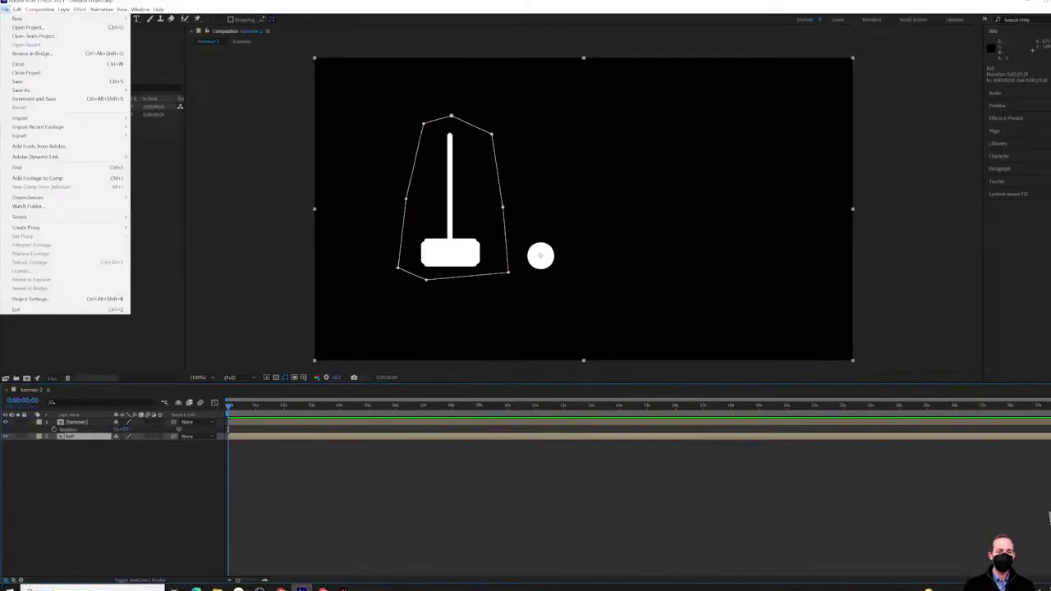
mouse_move(34, 27)
mouse_move(47, 202)
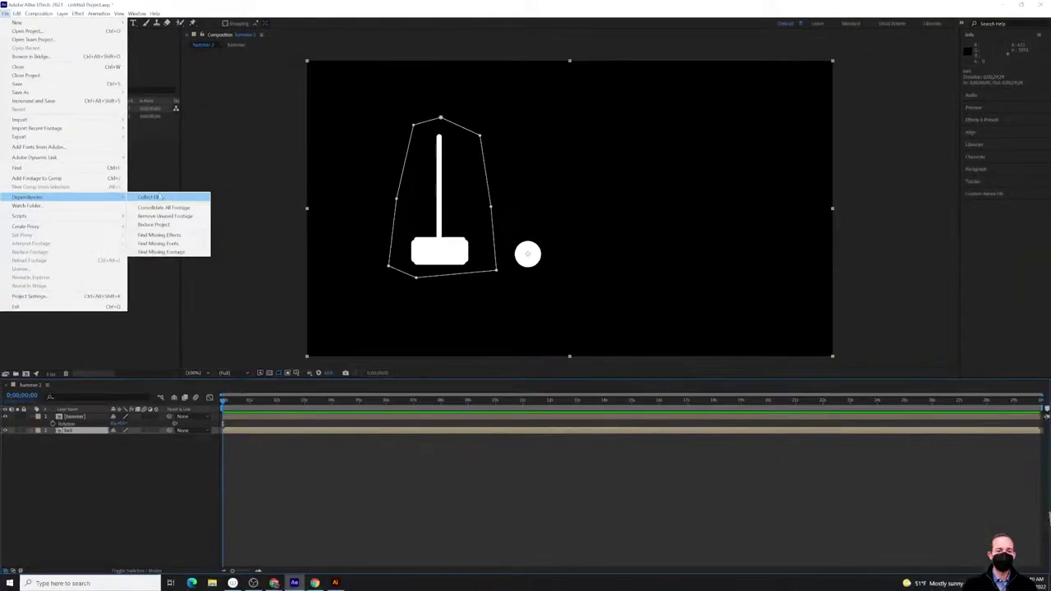
click(150, 197)
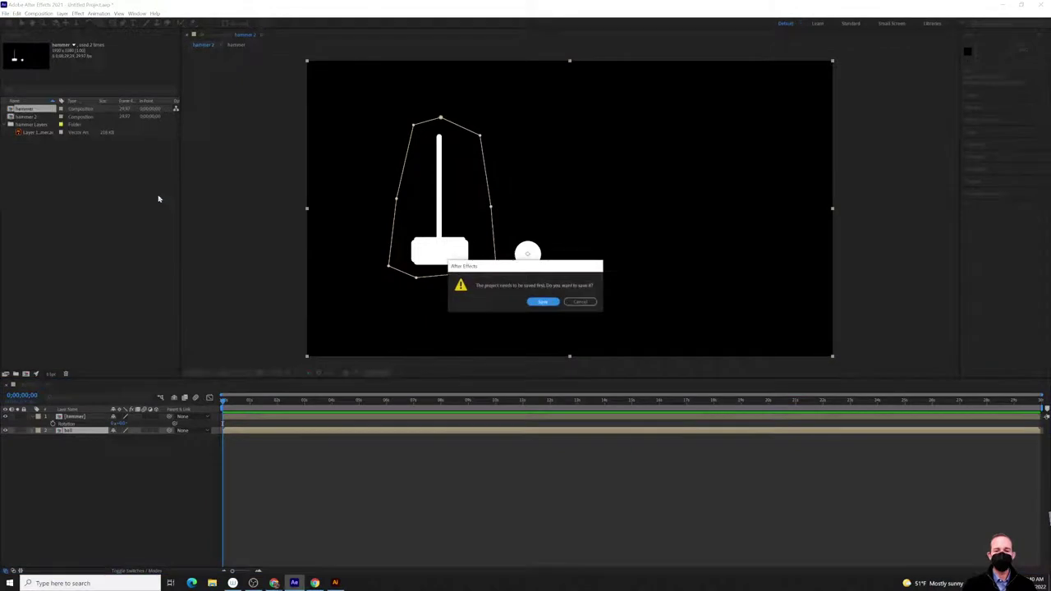
click(542, 302)
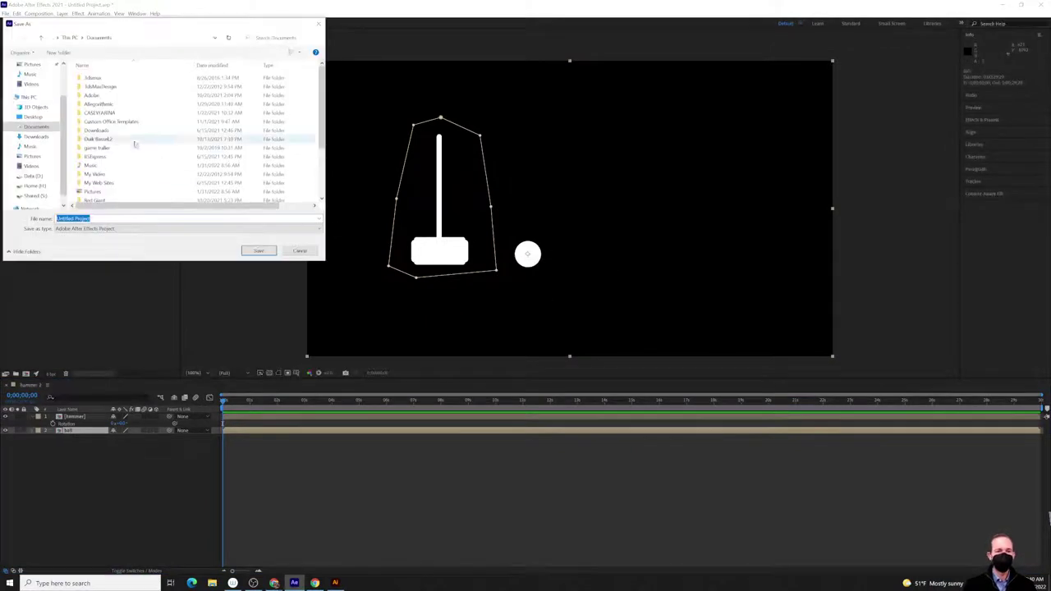
Create a new folder named principles2022 on the Data (D:) drive and open it as the save location
click(33, 175)
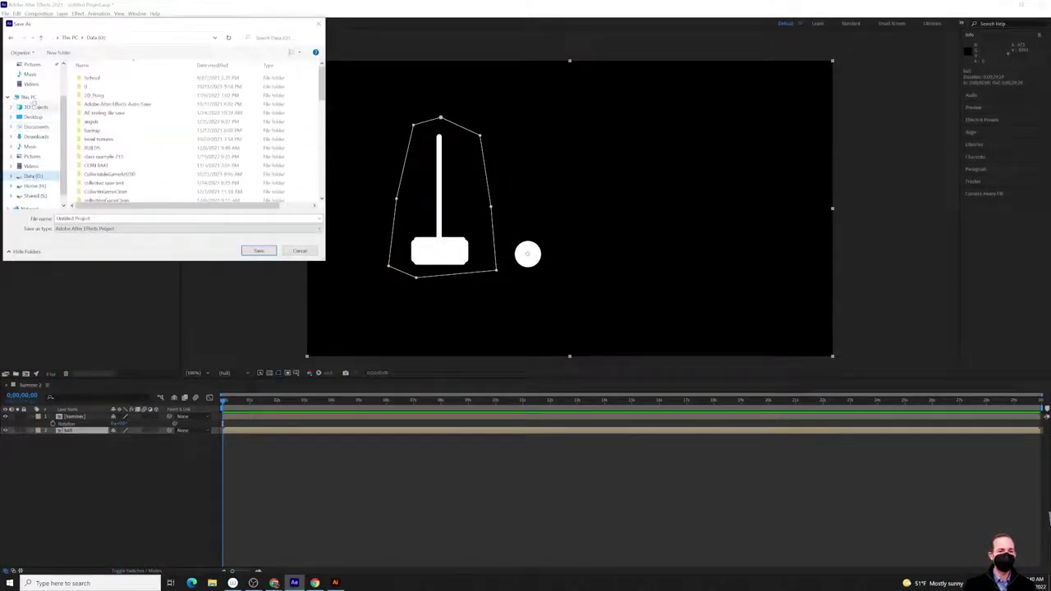
click(58, 52)
text(hammer)
key(BackSpace)
key(BackSpace)
key(BackSpace)
key(BackSpace)
key(BackSpace)
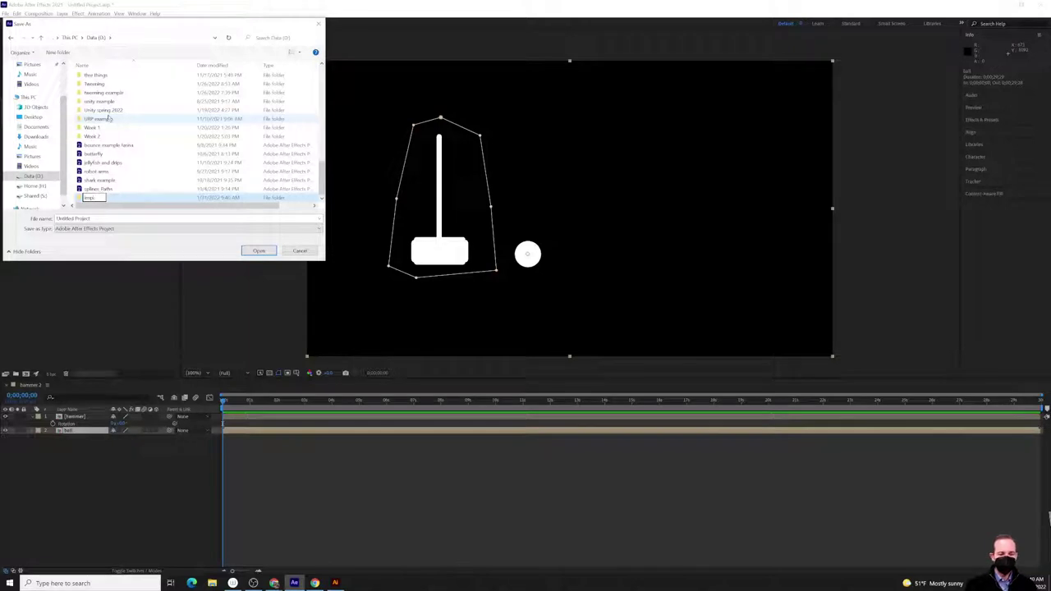
text(du)
text(nciples2022)
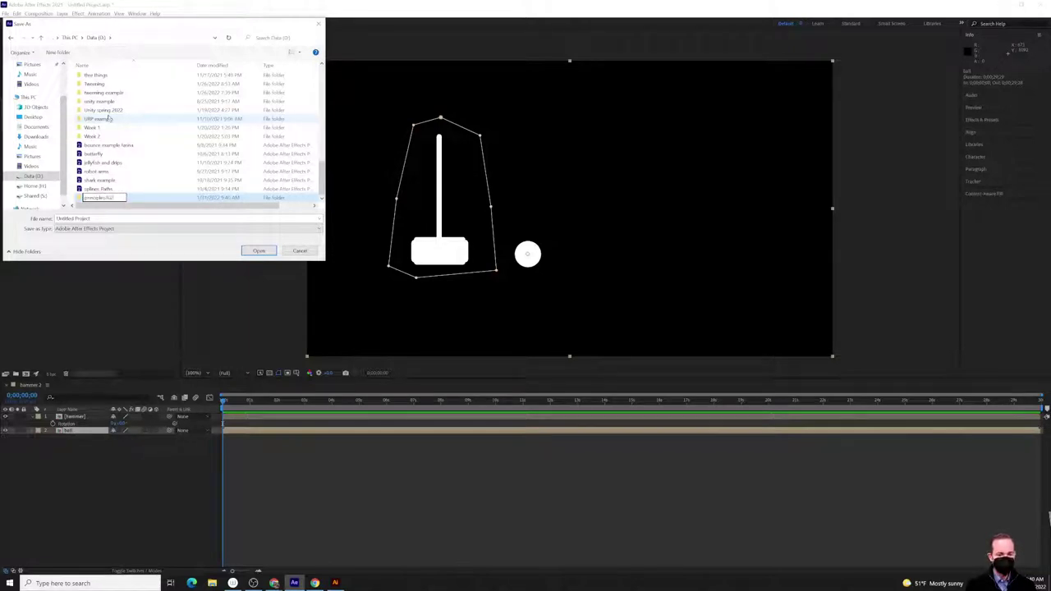
double_click(190, 199)
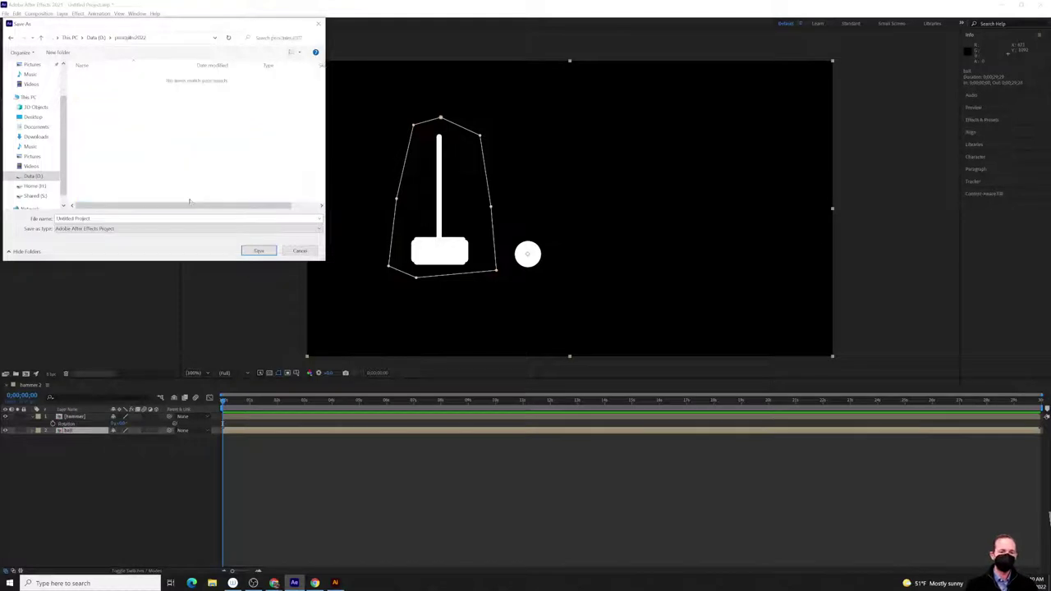
Save the project under the file name principles2022 in the new folder
key(ctrl+a)
text(principles)
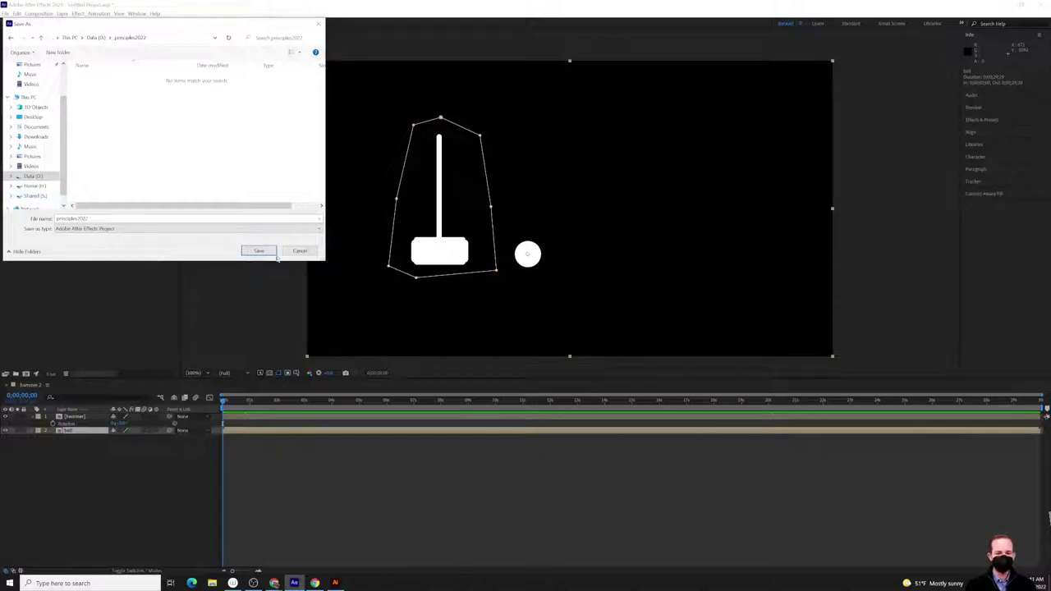
click(259, 250)
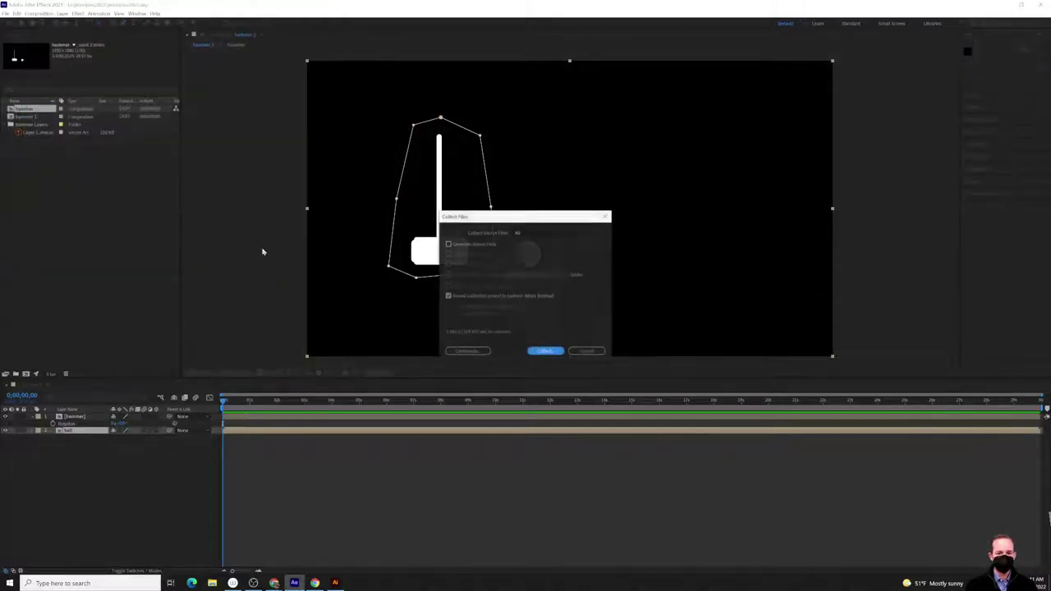
Collect all source files into "principles2022 folder" inside the project's folder, and close the file window that opens
click(544, 352)
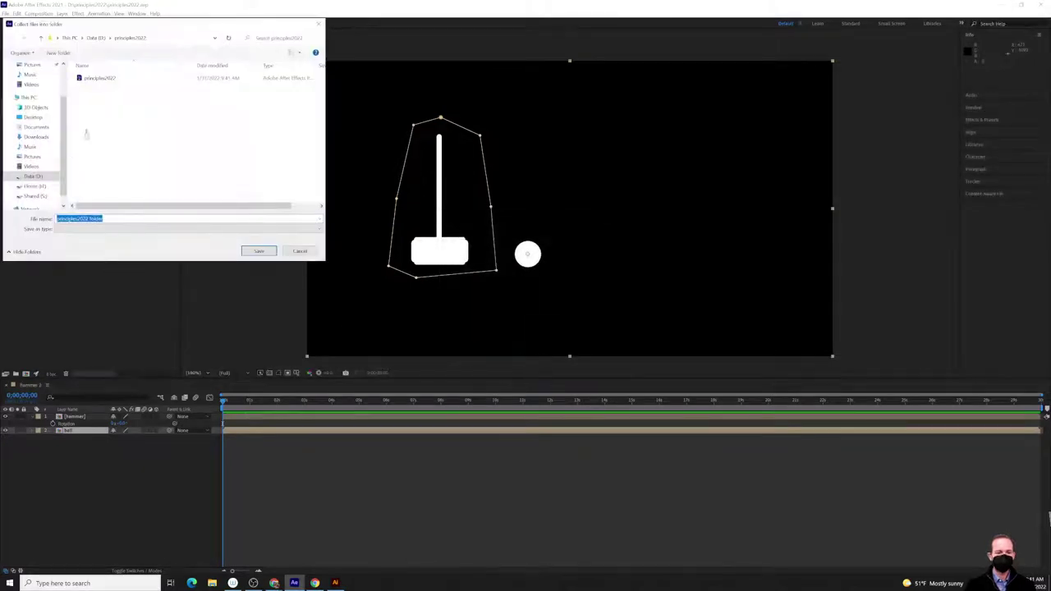
click(261, 251)
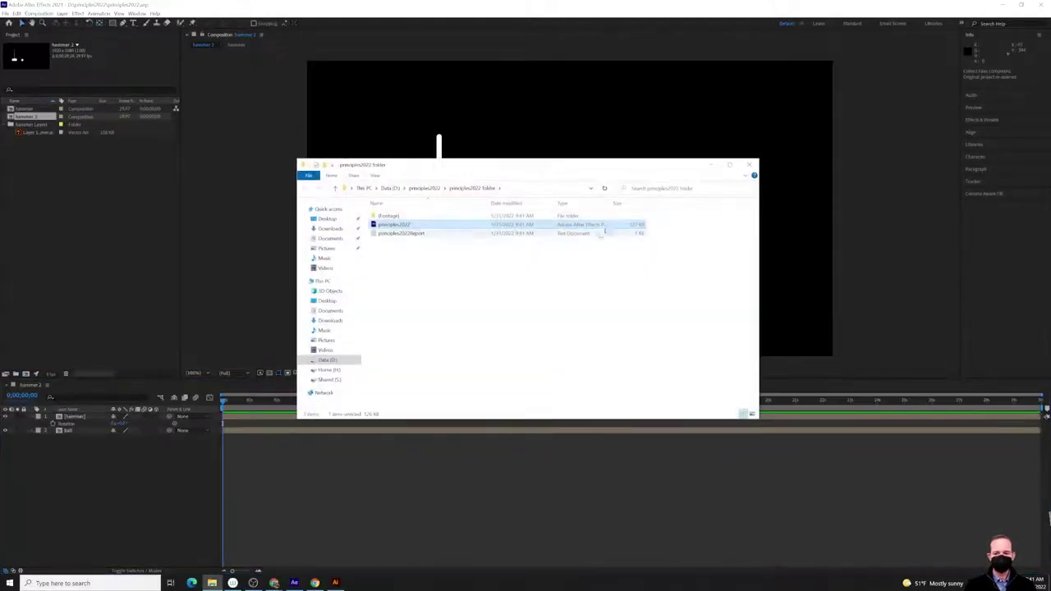
click(748, 166)
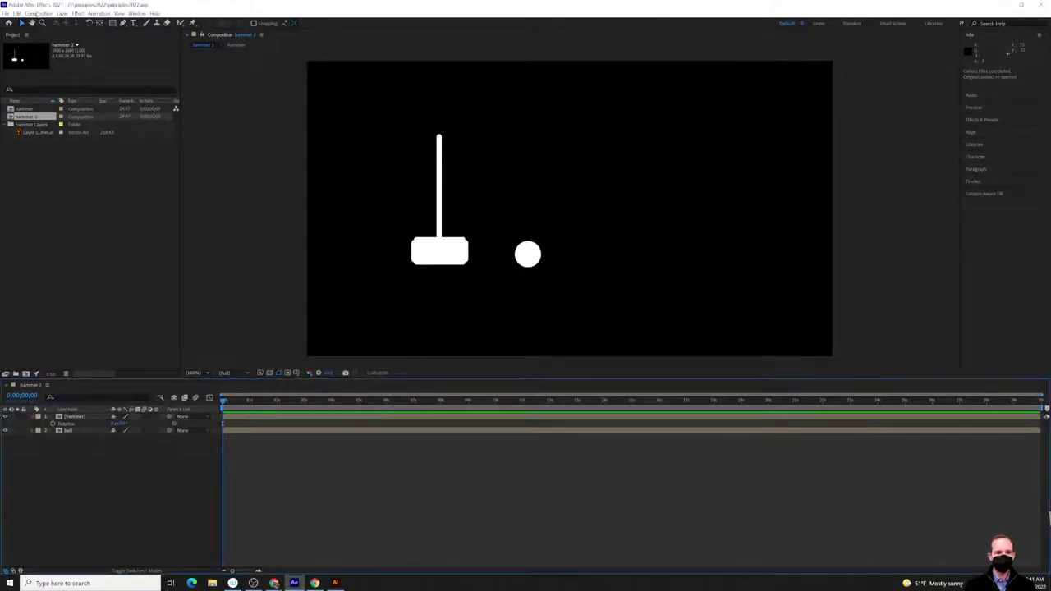
Switch to File Explorer, sort the Data (D:) drive by date modified, and open the principles2022 folder
click(213, 583)
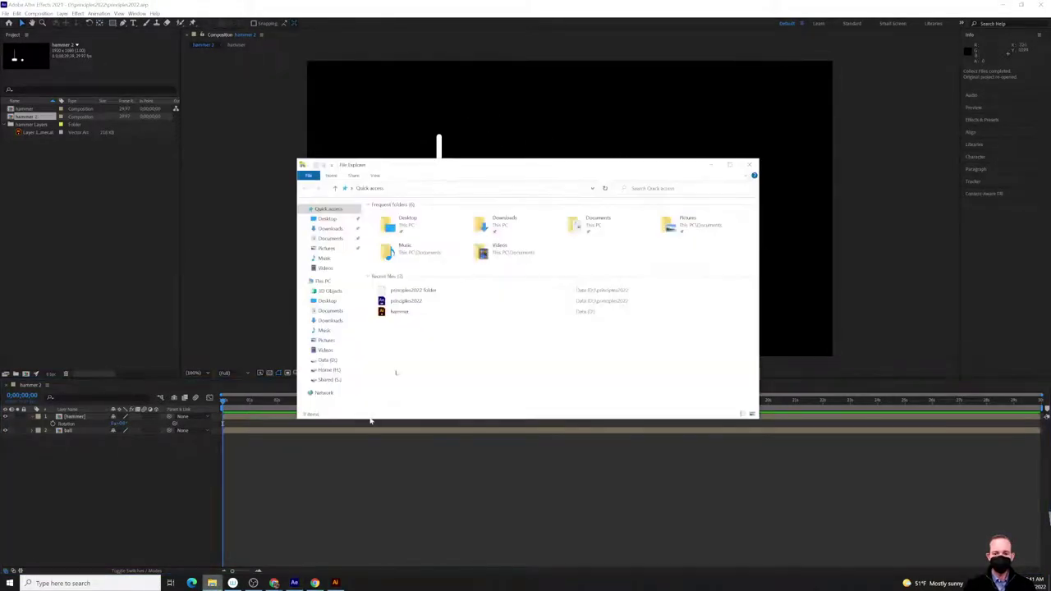
click(325, 359)
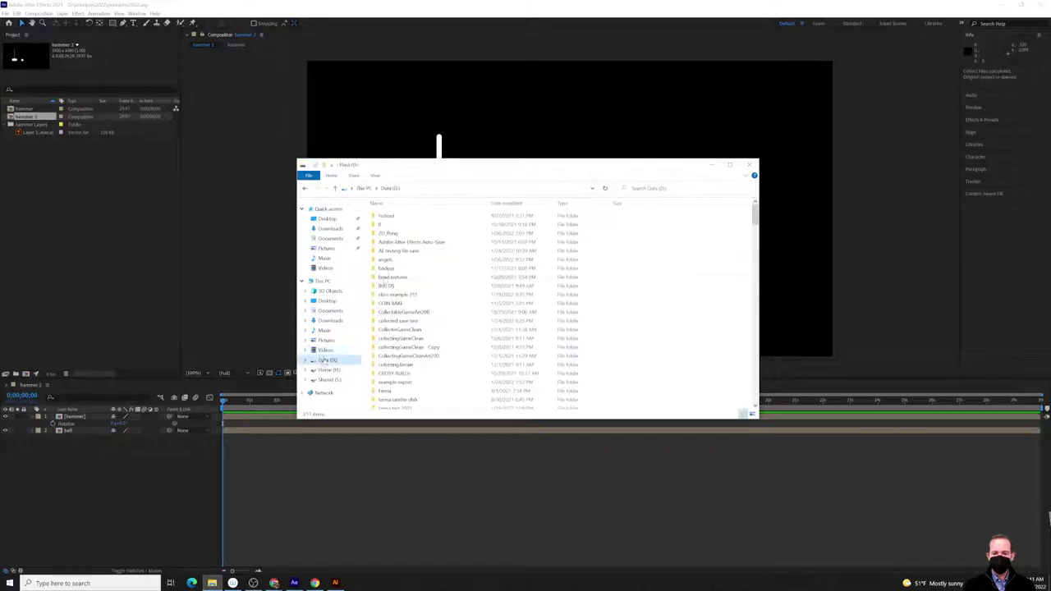
scroll(421, 304, down, 3)
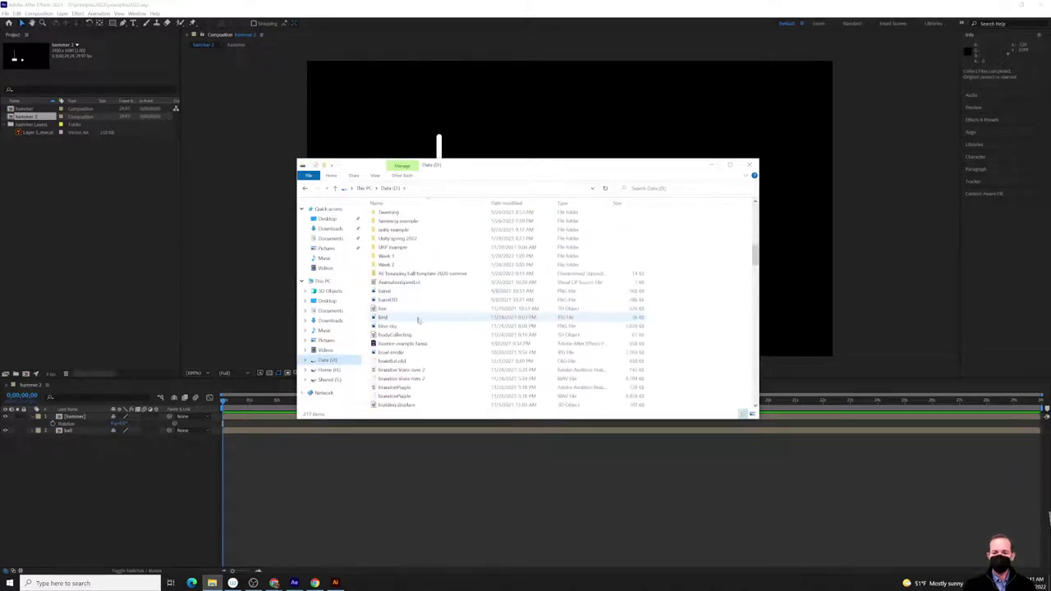
scroll(412, 279, up, 2)
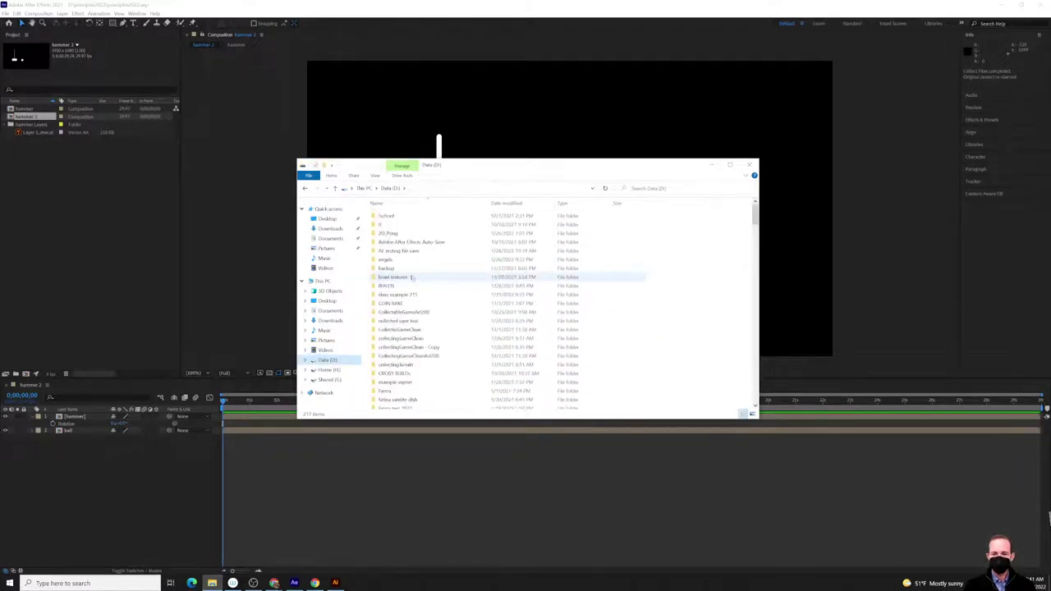
click(516, 203)
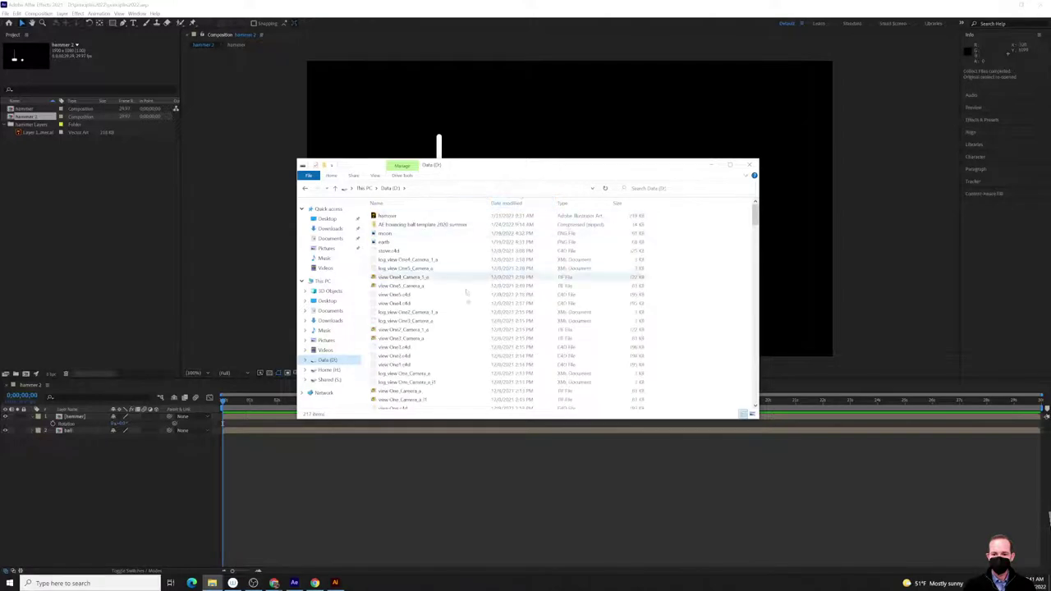
scroll(460, 329, down, 10)
scroll(458, 355, down, 15)
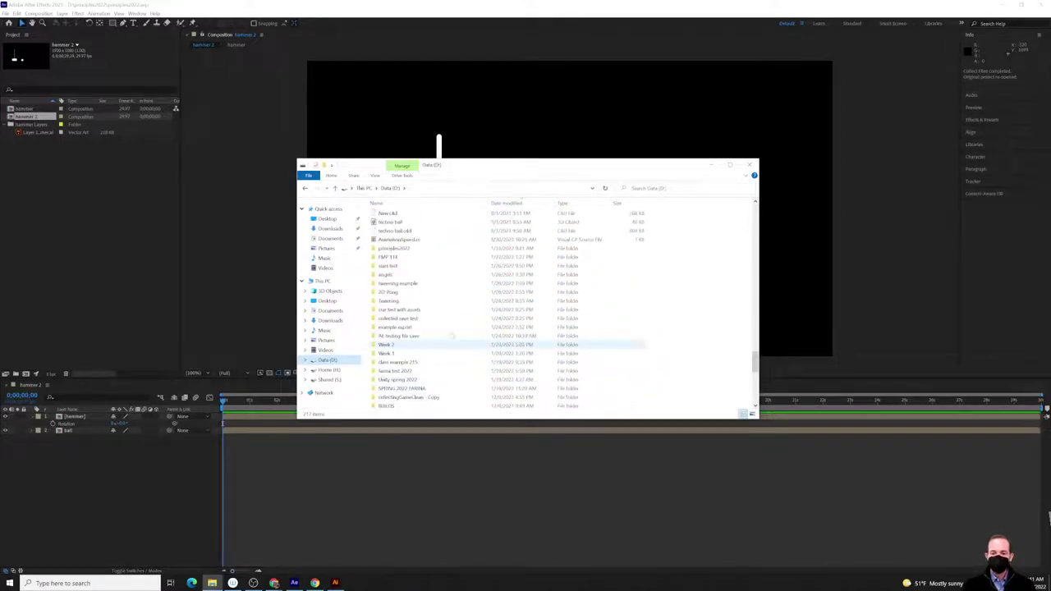
double_click(402, 222)
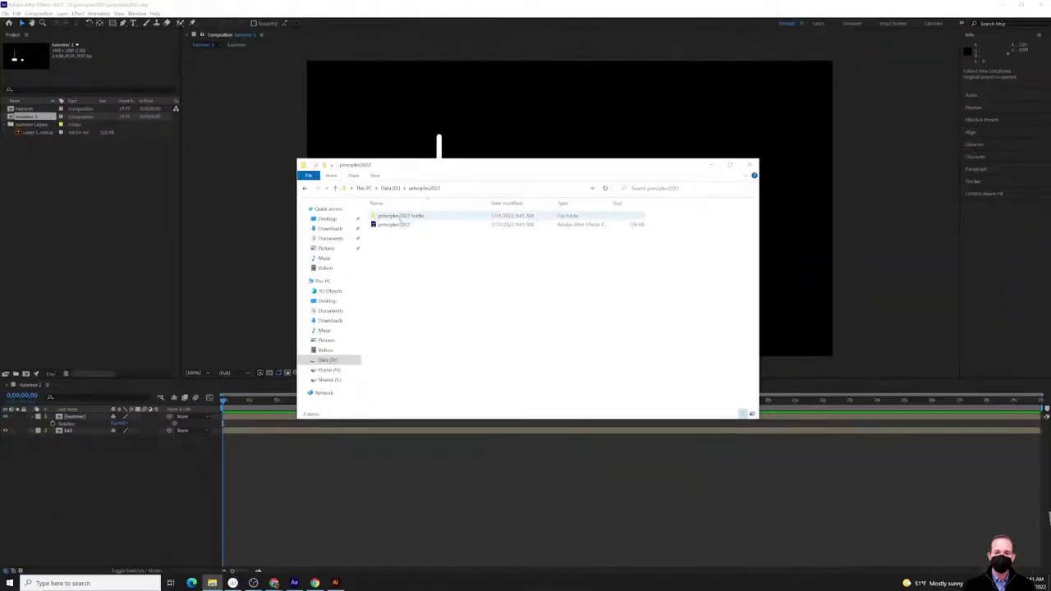
Browse the collected project folder through (Footage) to hammer Layers to check the hammer artwork file, and close the window
double_click(361, 190)
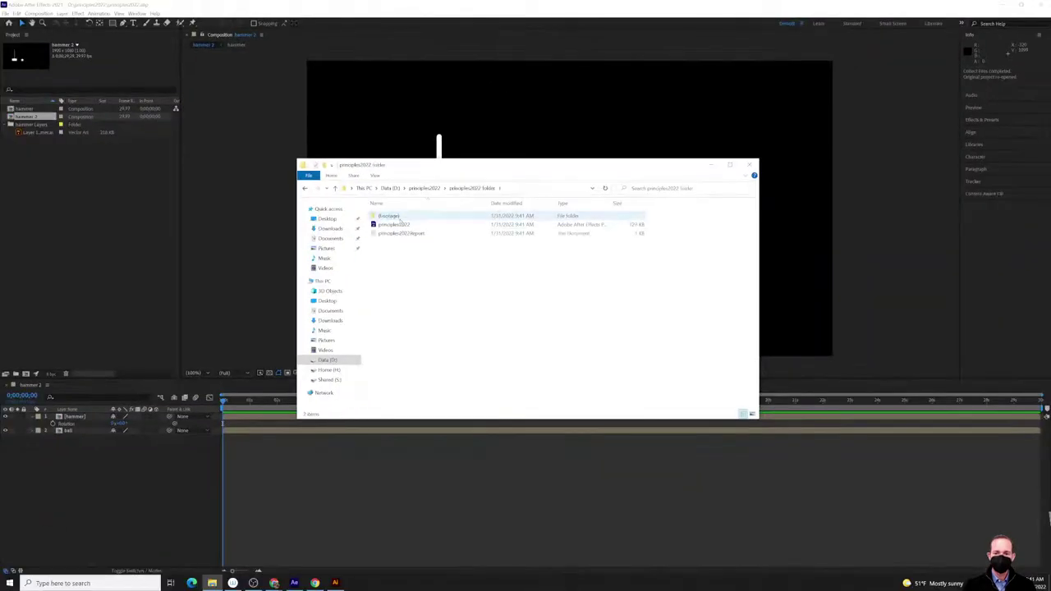
double_click(390, 217)
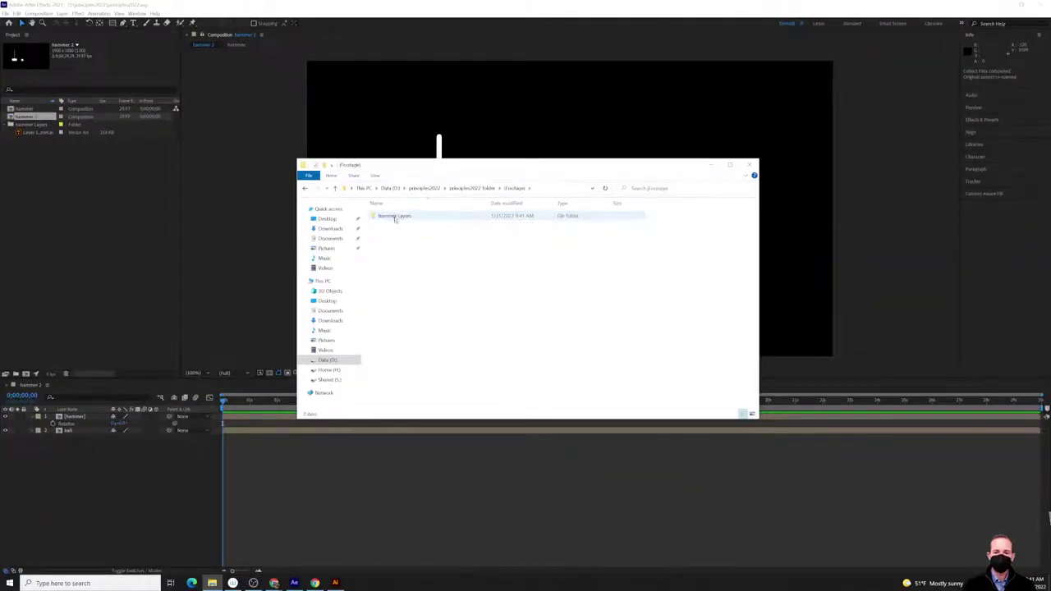
double_click(395, 216)
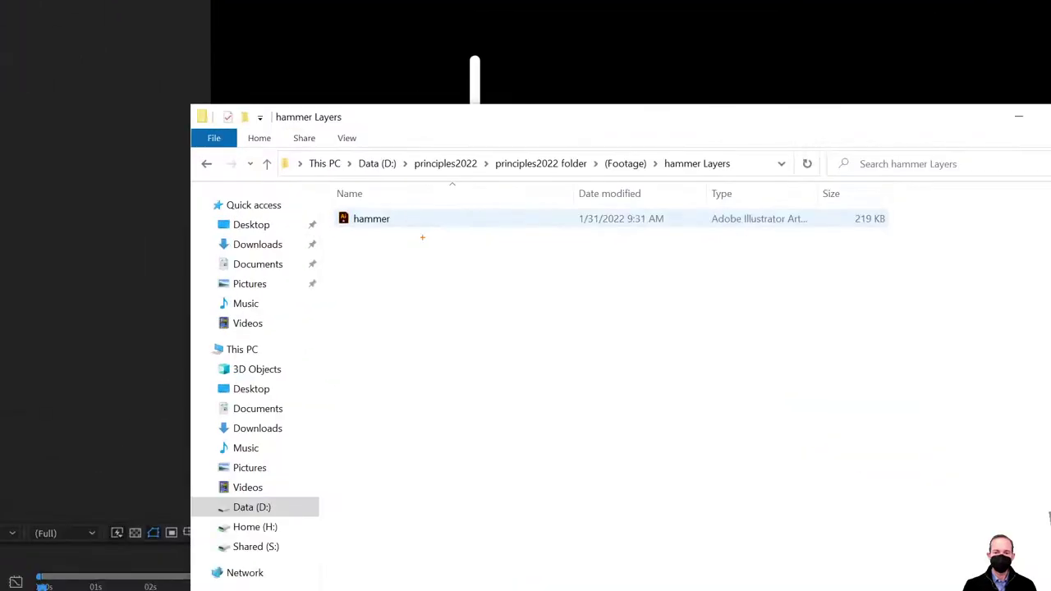
drag(422, 237, 296, 202)
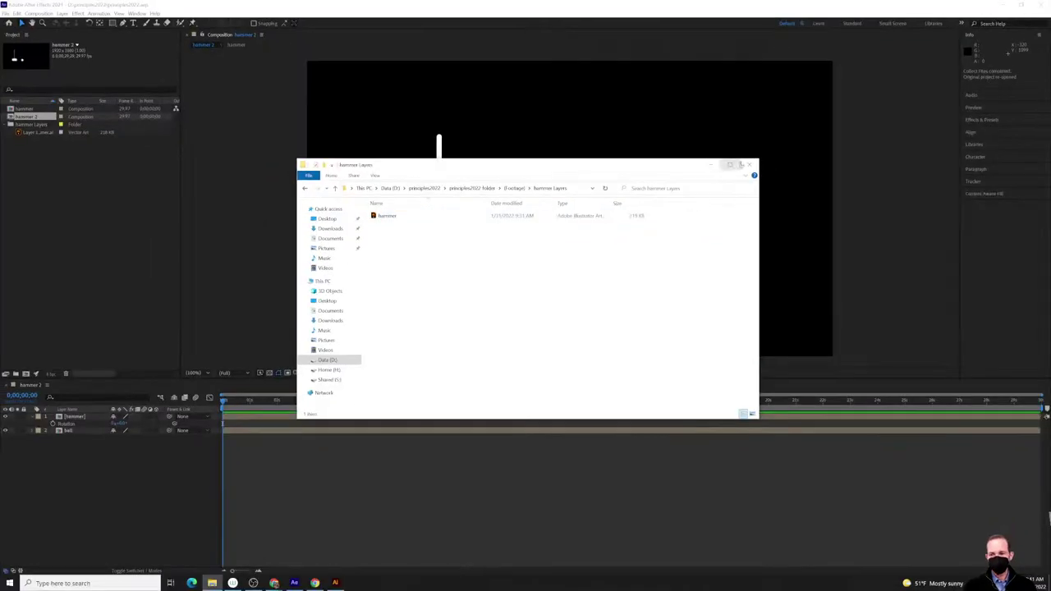
click(749, 165)
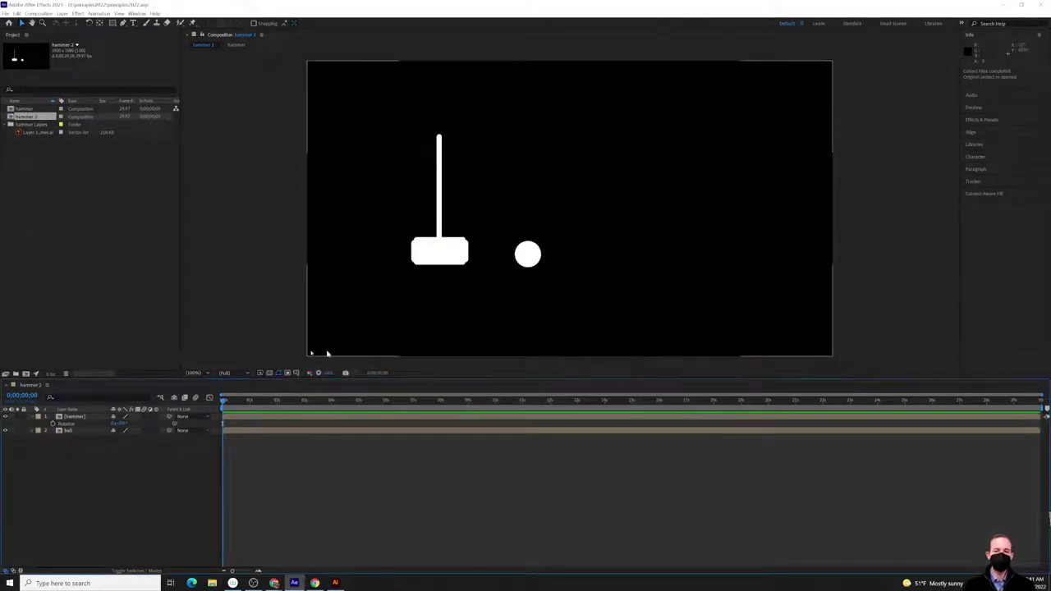
Select the hammer and ball layers alternately to review the two separate layers, finishing with the ball layer selected
click(92, 431)
click(93, 423)
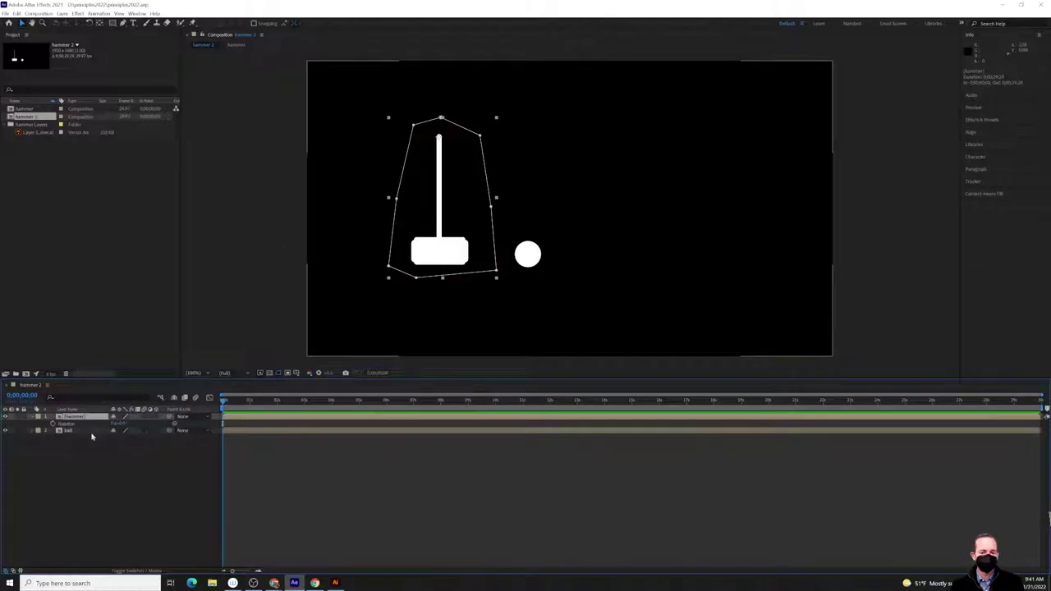
click(92, 434)
click(93, 422)
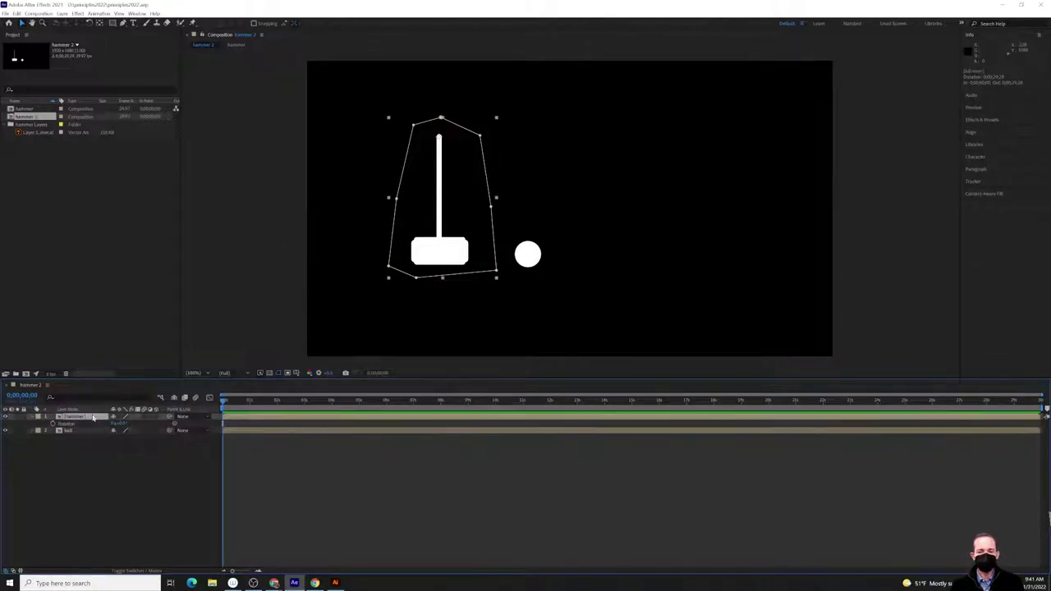
click(91, 432)
click(85, 423)
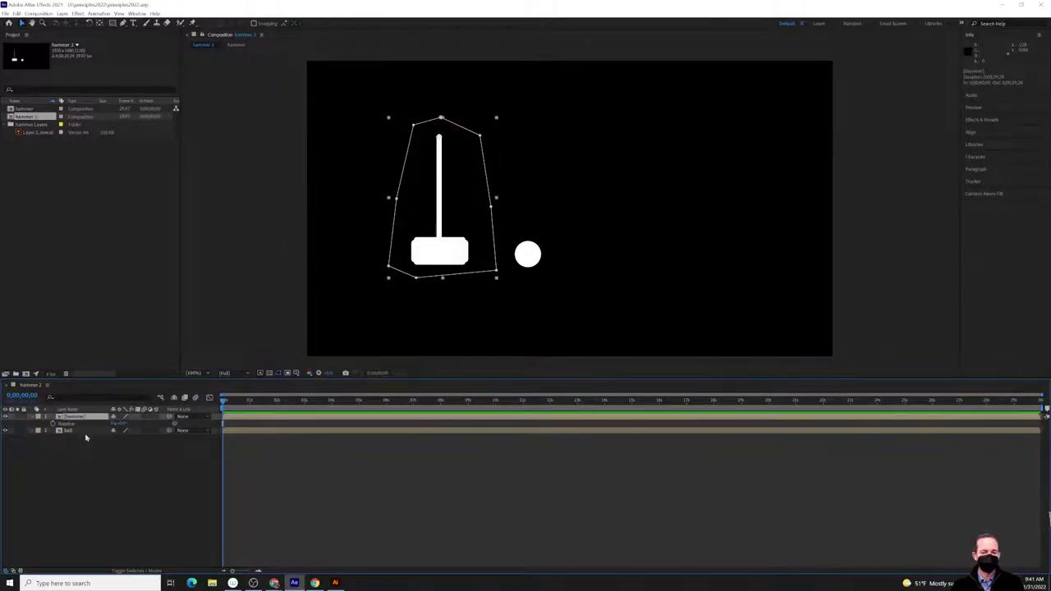
click(85, 437)
click(86, 432)
click(86, 423)
click(86, 433)
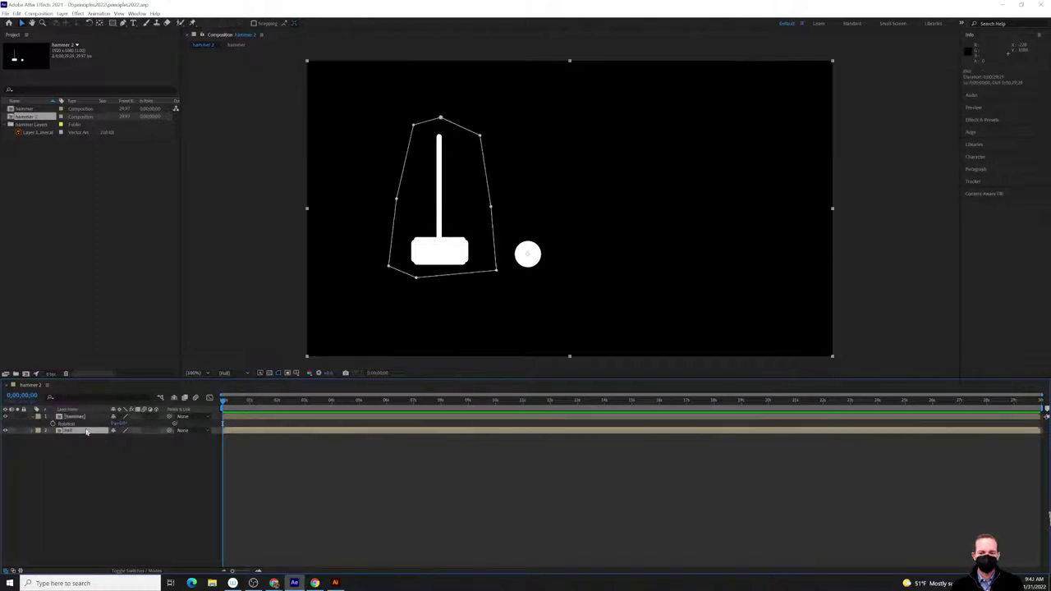
click(85, 428)
click(86, 422)
click(82, 433)
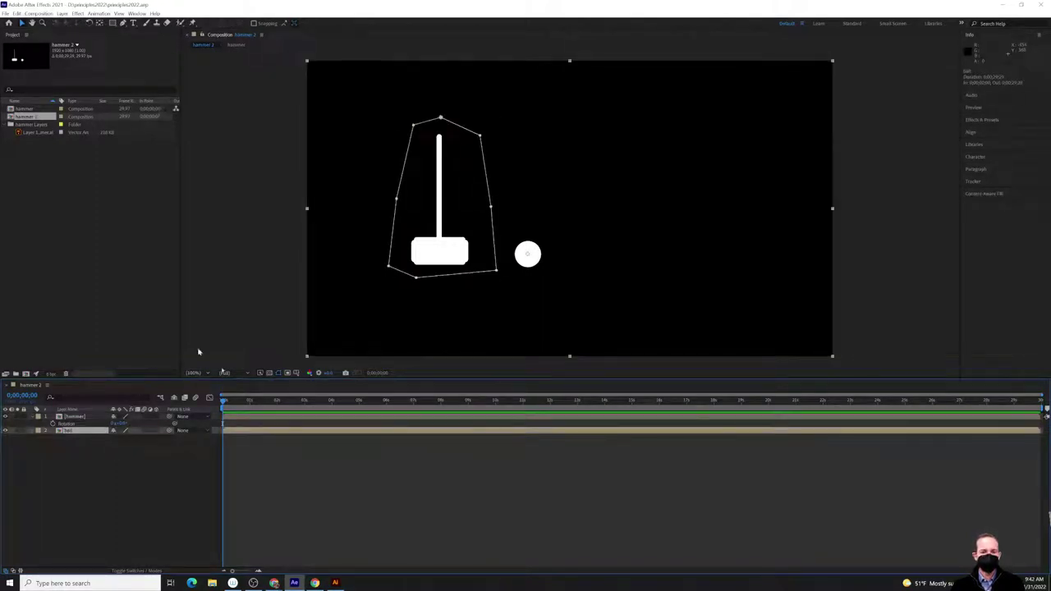
Trim the hammer 2 composition to a six-second work area starting at zero, and preview it
drag(289, 402, 215, 408)
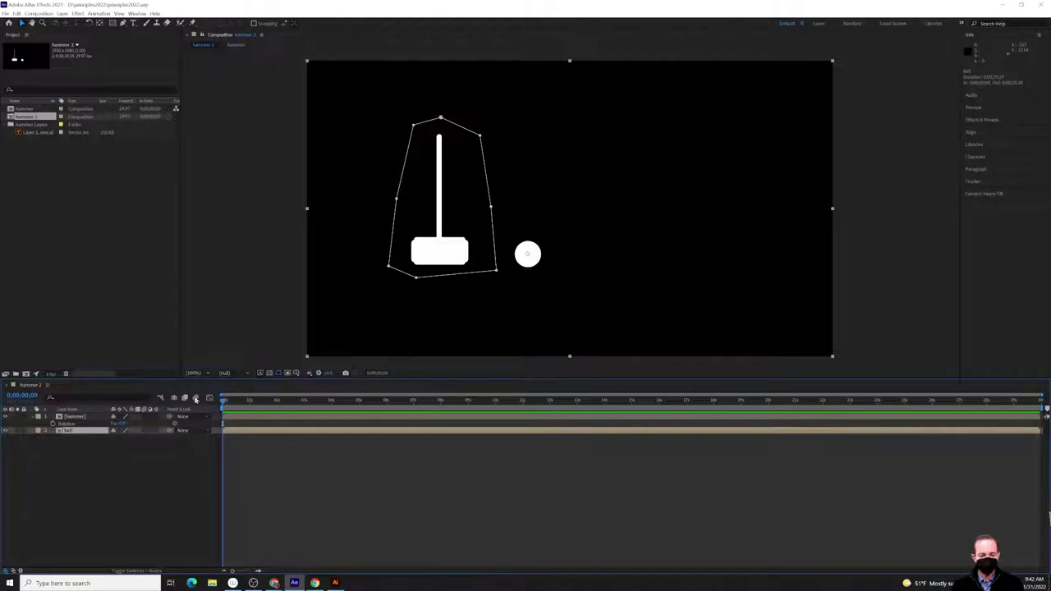
drag(236, 404, 386, 405)
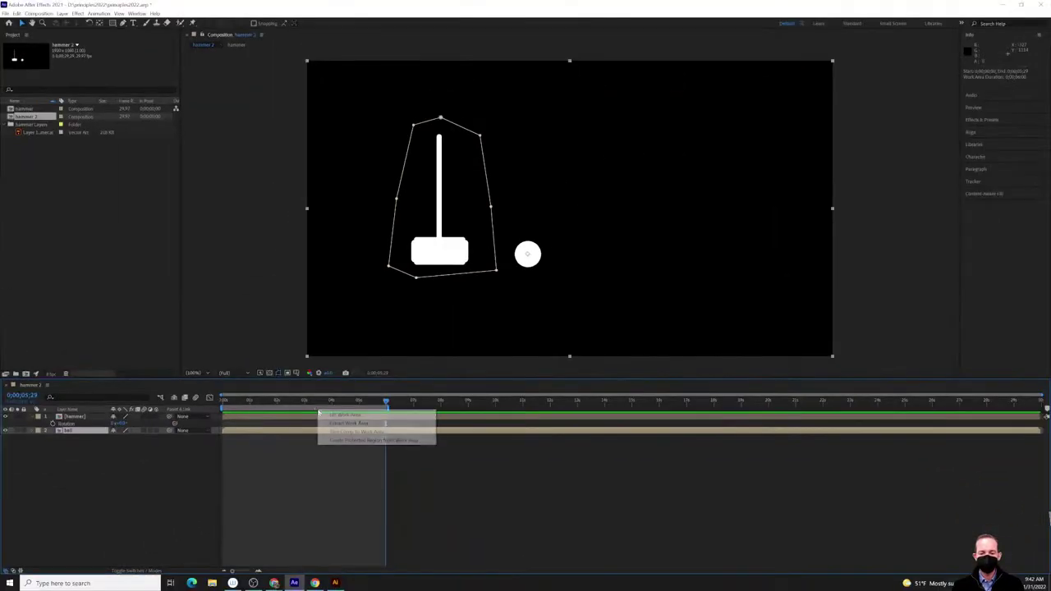
click(353, 431)
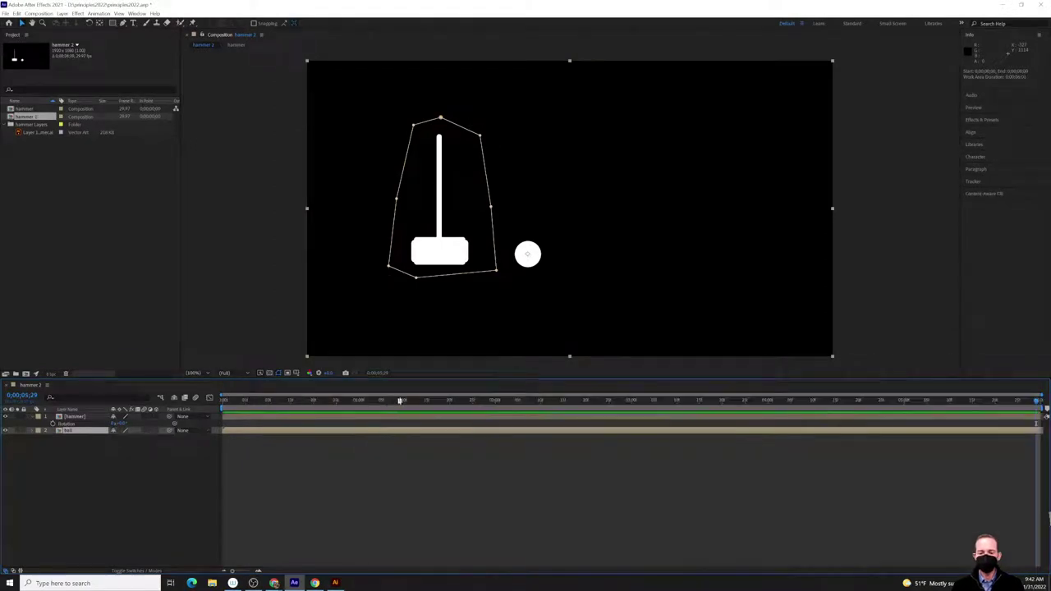
key(space)
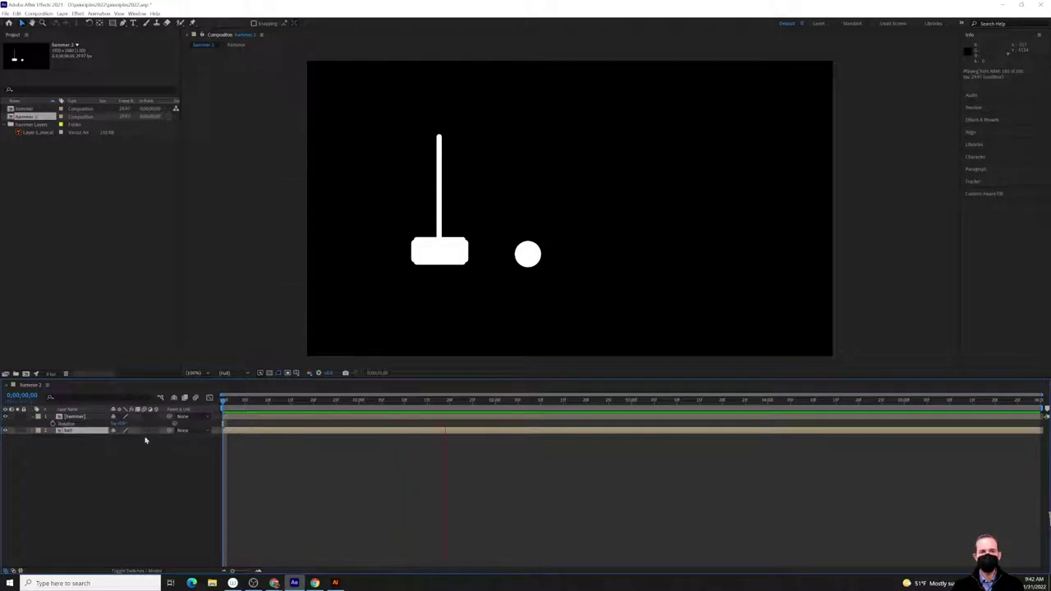
Stop the preview, collapse the hammer layer's properties, return to the first frame and select the hammer layer
key(space)
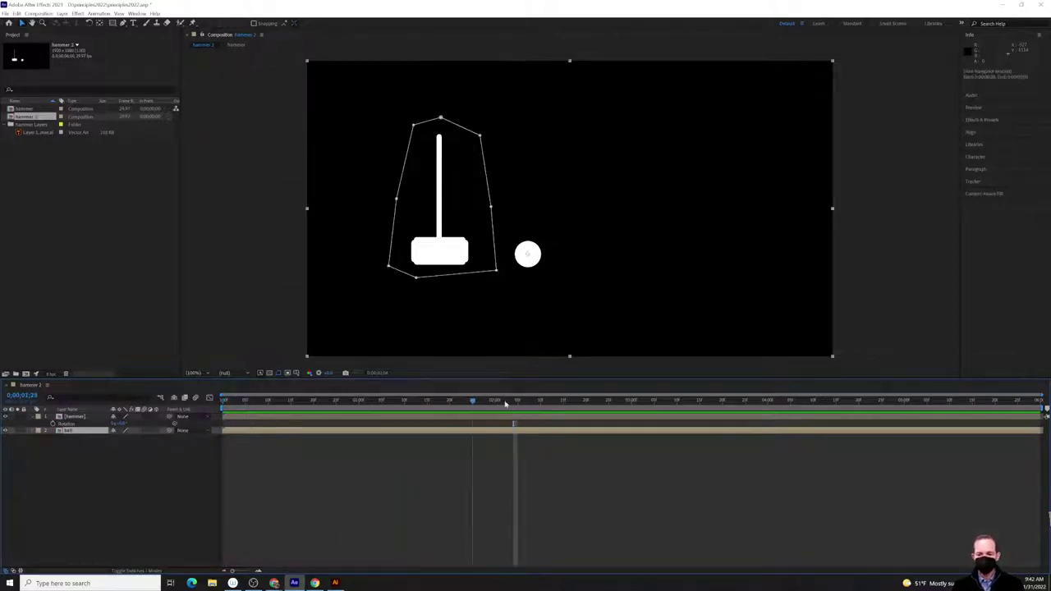
drag(893, 439, 296, 437)
click(70, 417)
shift+click(41, 430)
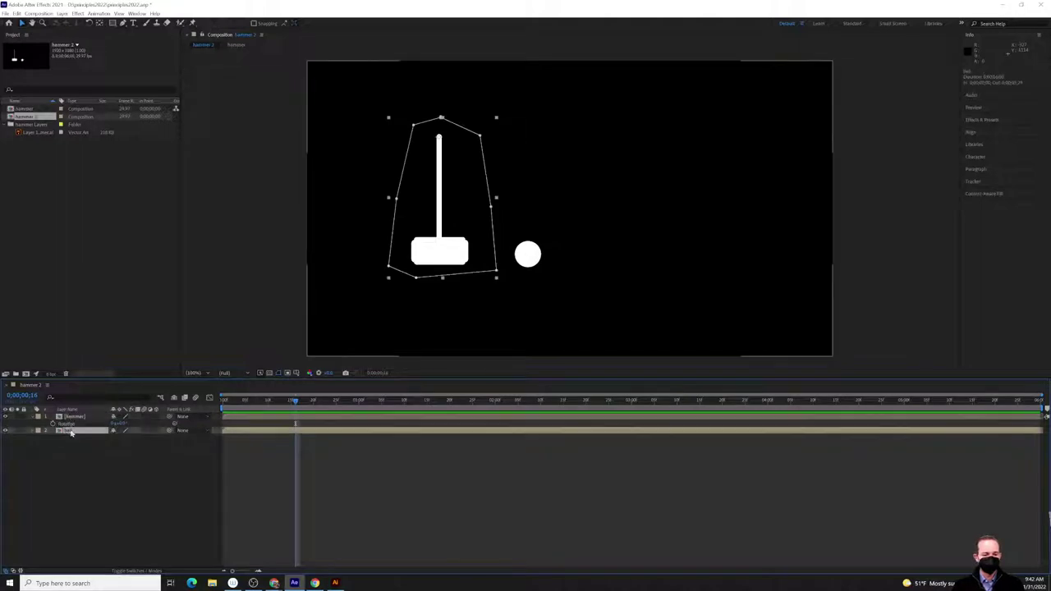
click(33, 418)
drag(300, 402, 223, 401)
click(74, 417)
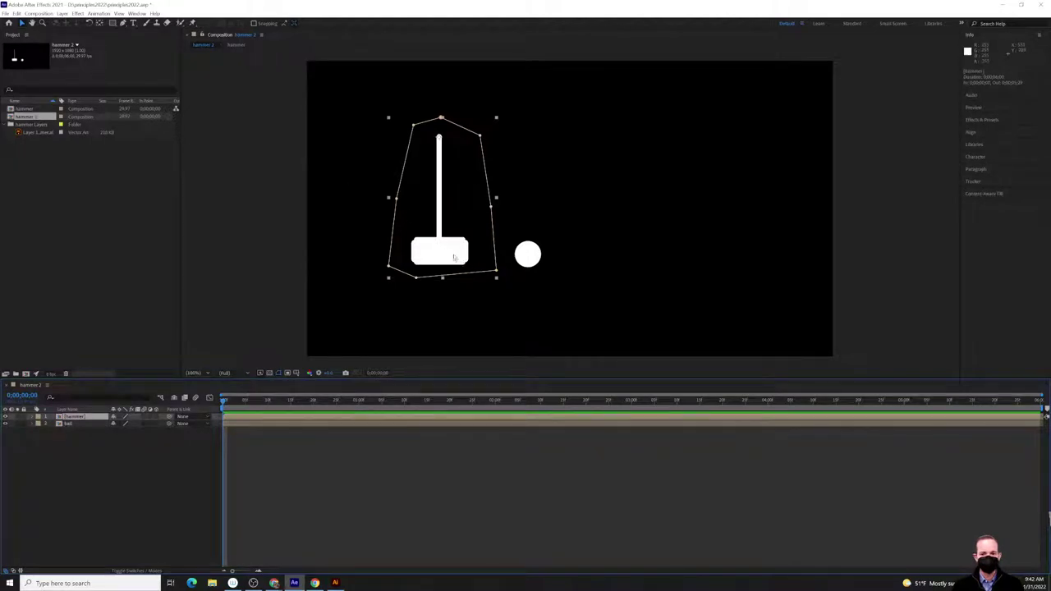
Move the hammer up and left in the composition and scale it to 59%
drag(455, 258, 428, 245)
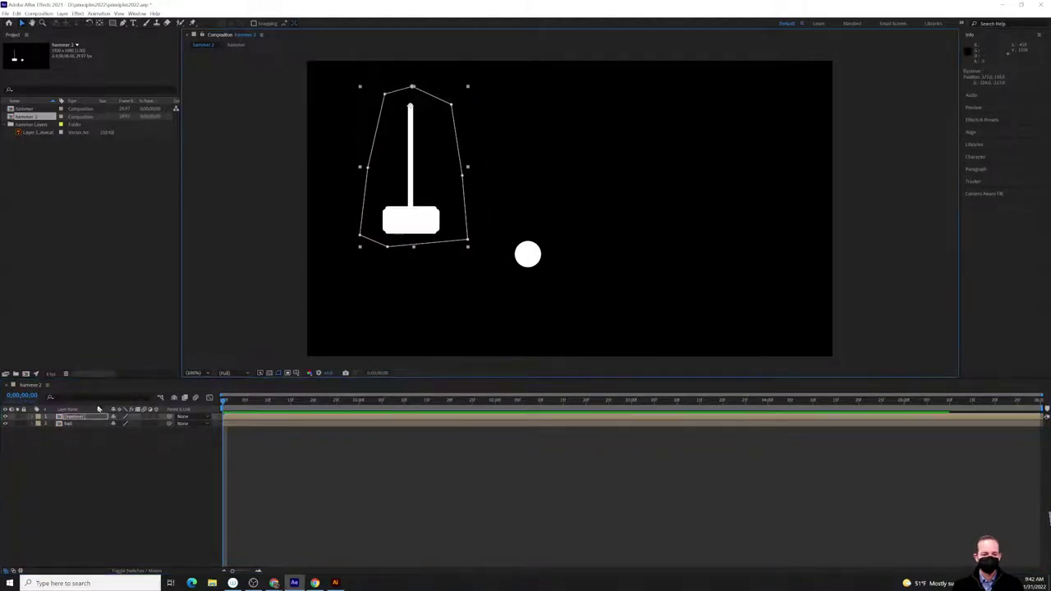
key(s)
drag(130, 422, 98, 423)
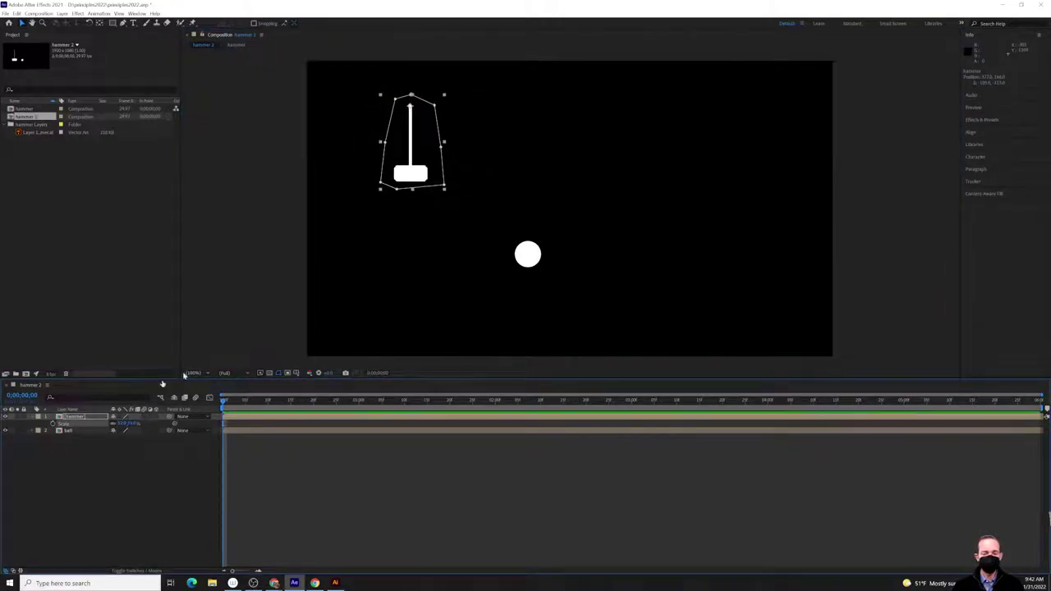
Scale the ball layer to 50%, place the ball directly against the right side of the hammer head, and deselect it
click(68, 433)
key(s)
drag(125, 438, 106, 441)
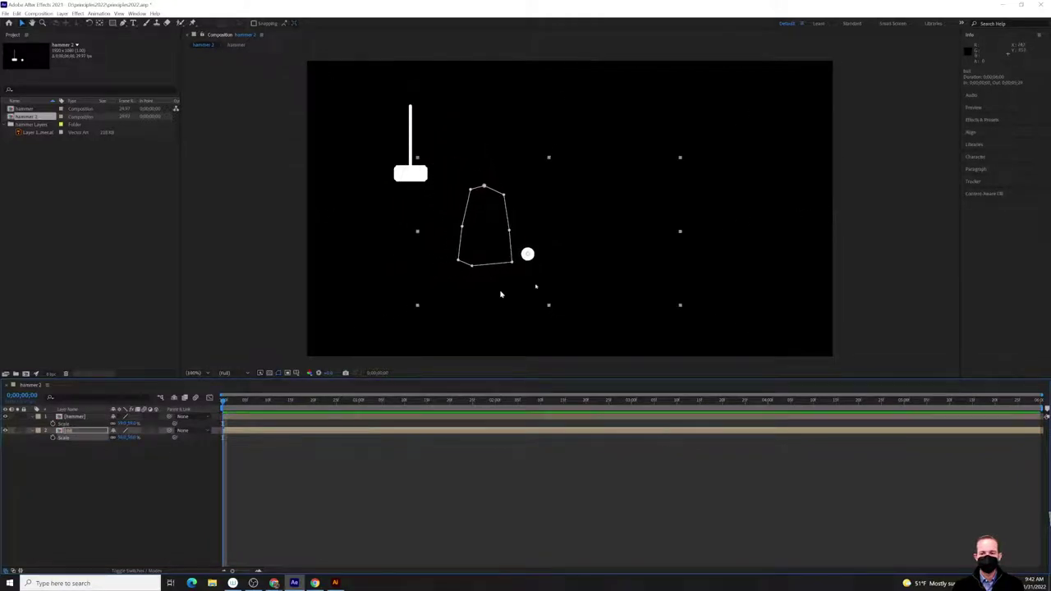
drag(533, 268, 437, 183)
click(75, 503)
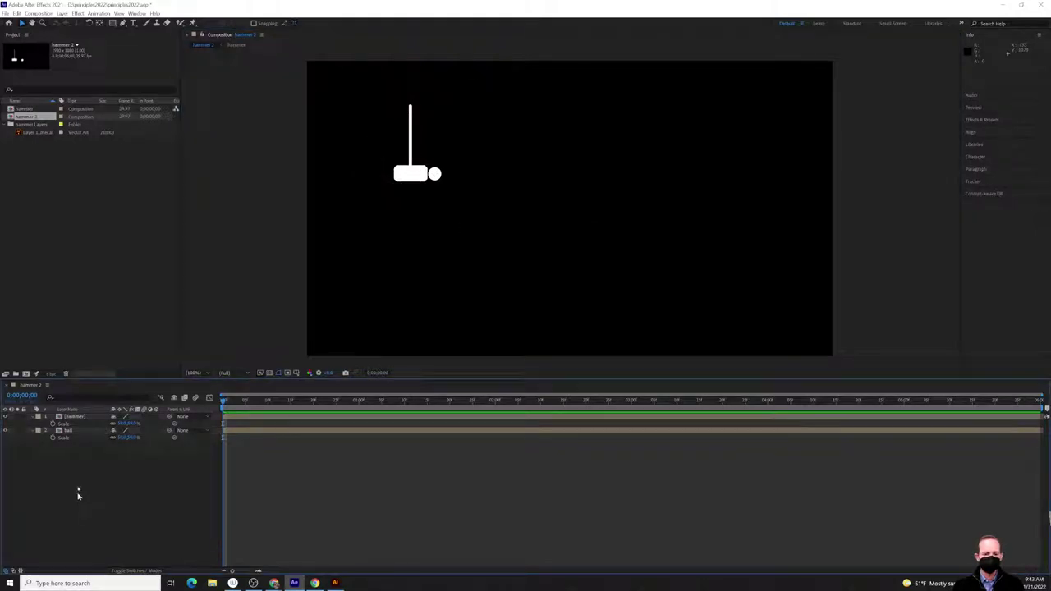
Switch the selection back and forth between the hammer and ball layers to review them, finishing on the hammer layer
click(82, 418)
click(84, 430)
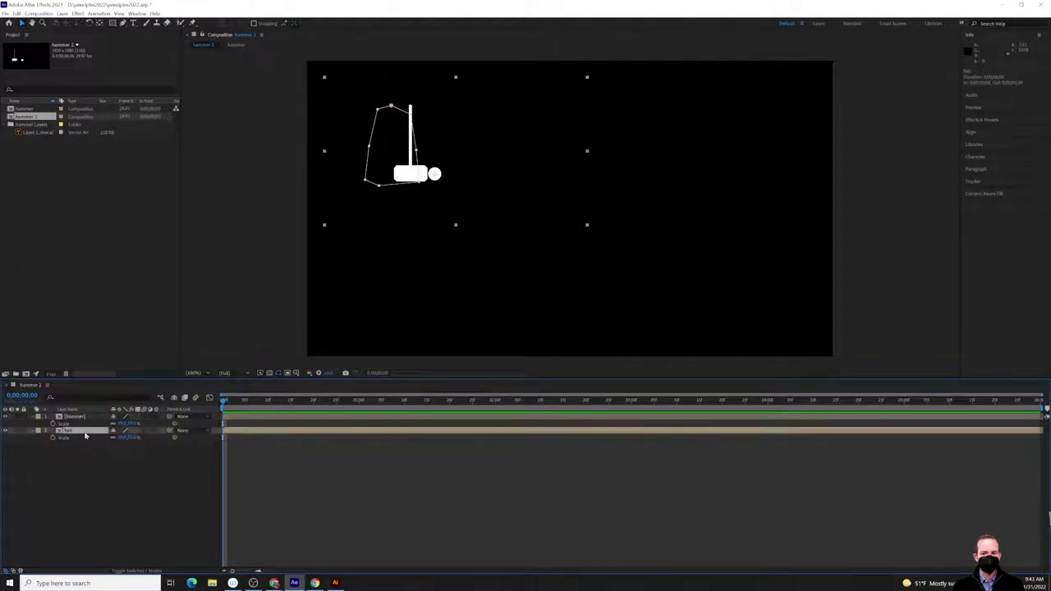
click(80, 417)
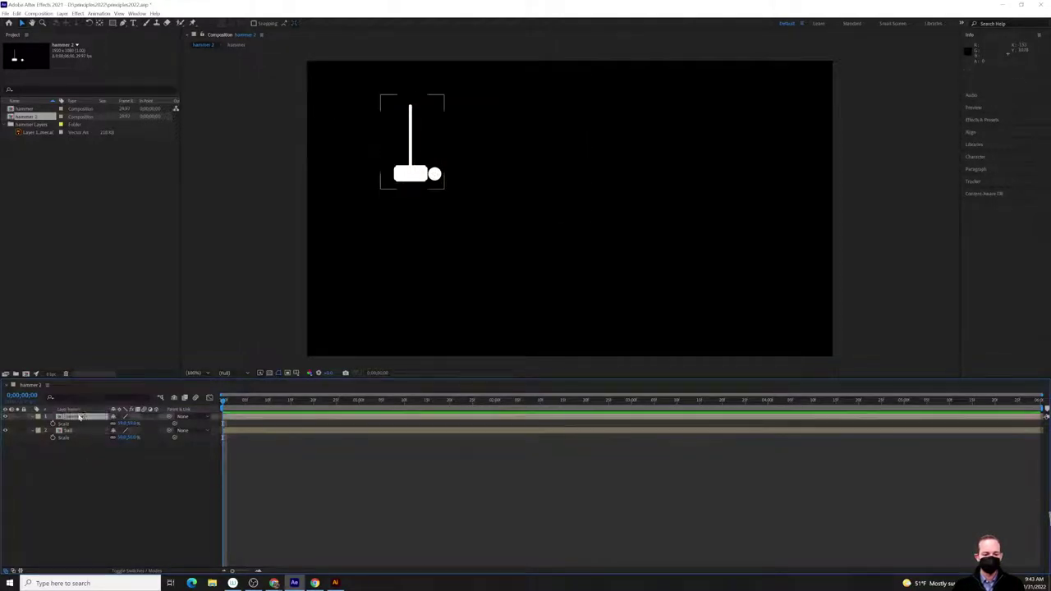
ctrl+click(81, 430)
click(80, 417)
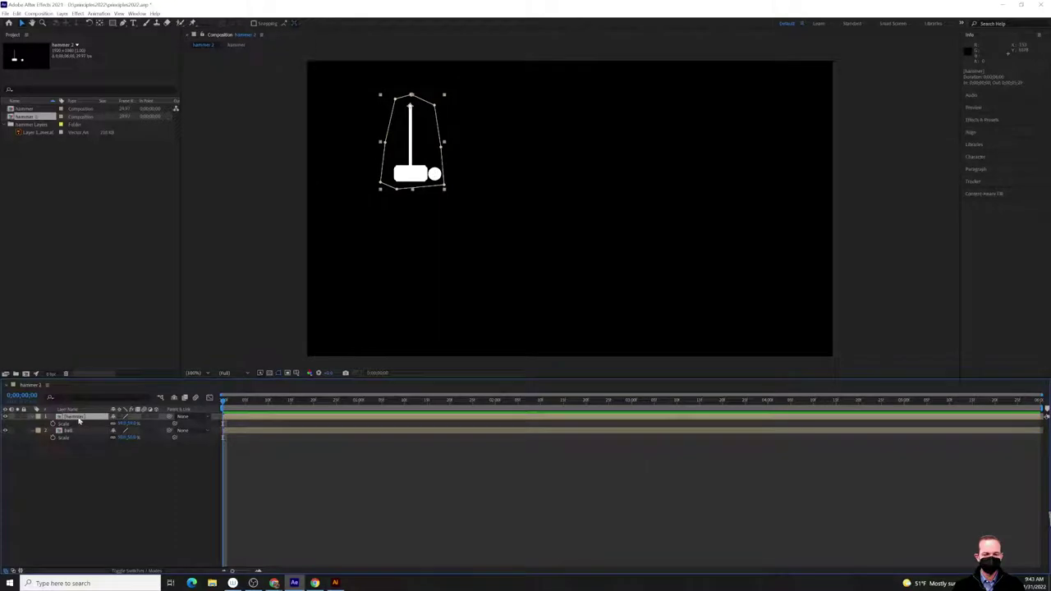
key(ctrl+Down)
key(ctrl+Up)
key(ctrl+Down)
key(ctrl+Up)
key(ctrl+Down)
click(88, 457)
key(ctrl+Up)
click(85, 450)
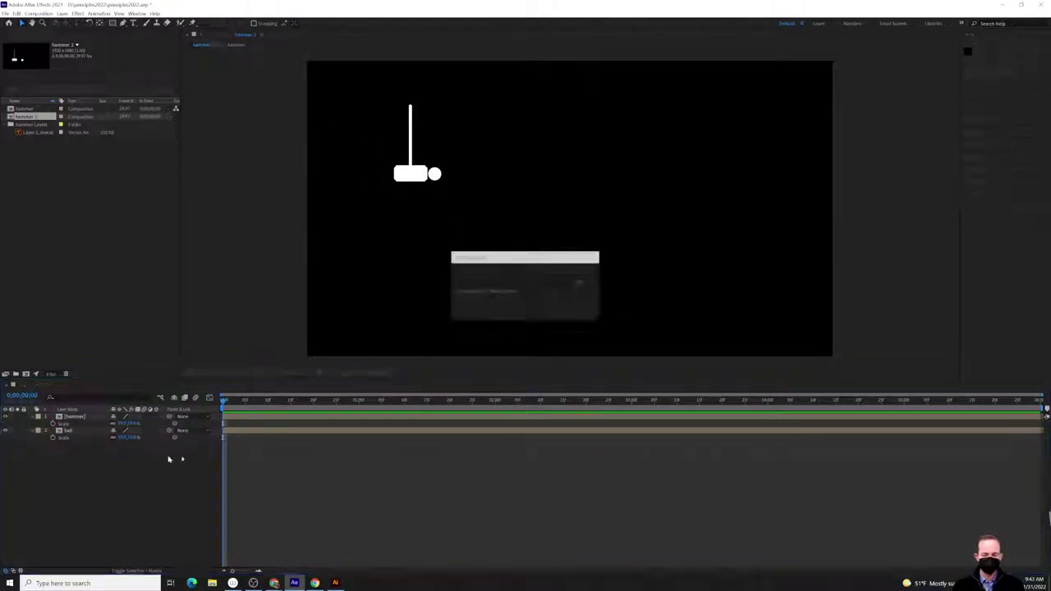
key(ctrl+Up)
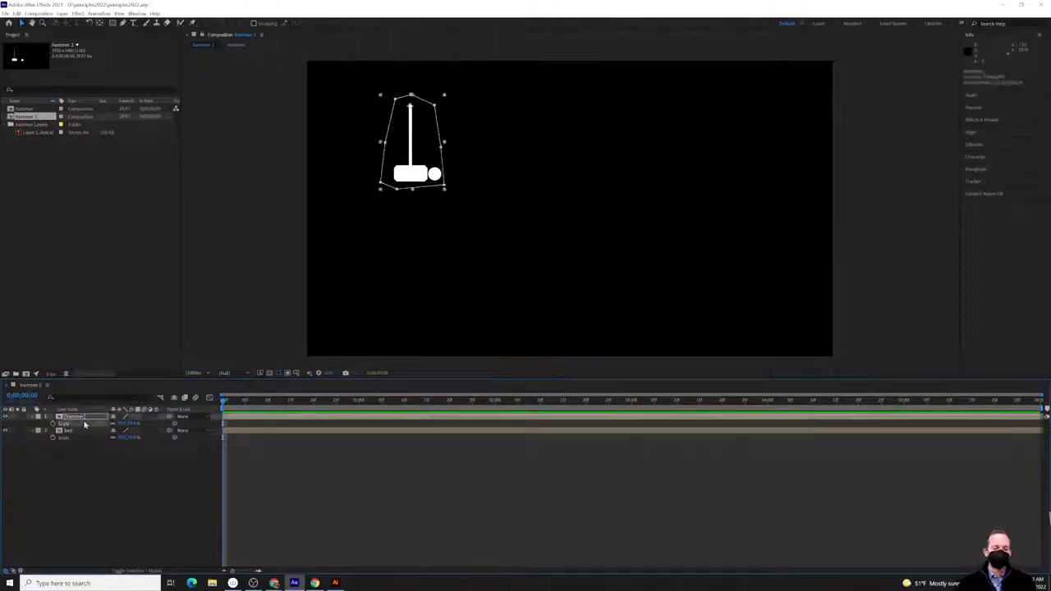
key(ctrl+Down)
key(ctrl+Up)
Set the current time to 12 frames and change the hammer 2 composition's frame rate to 24 frames per second
drag(300, 402, 279, 425)
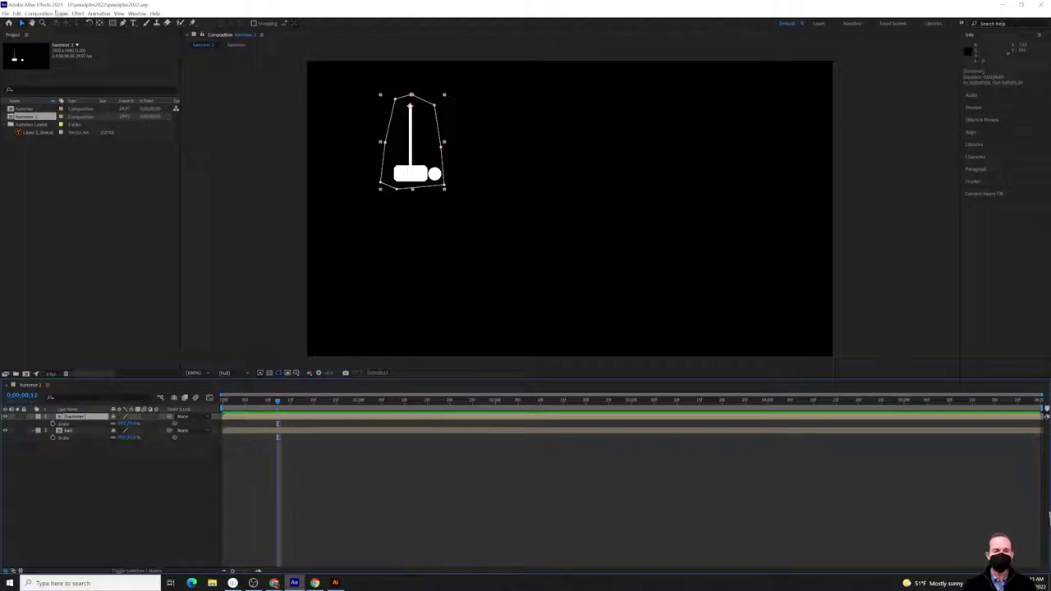
click(37, 14)
click(46, 29)
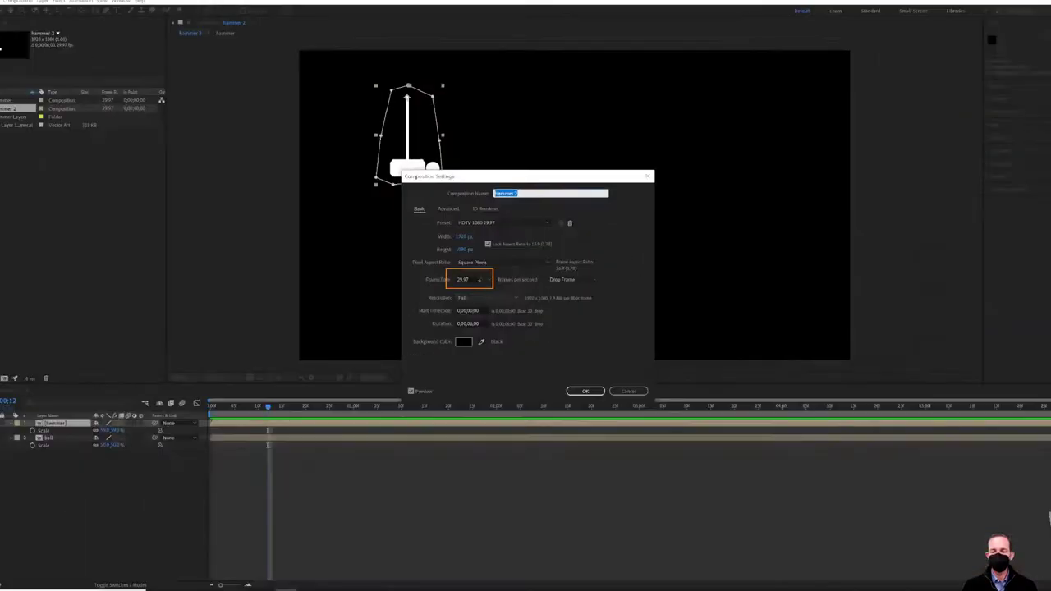
click(459, 281)
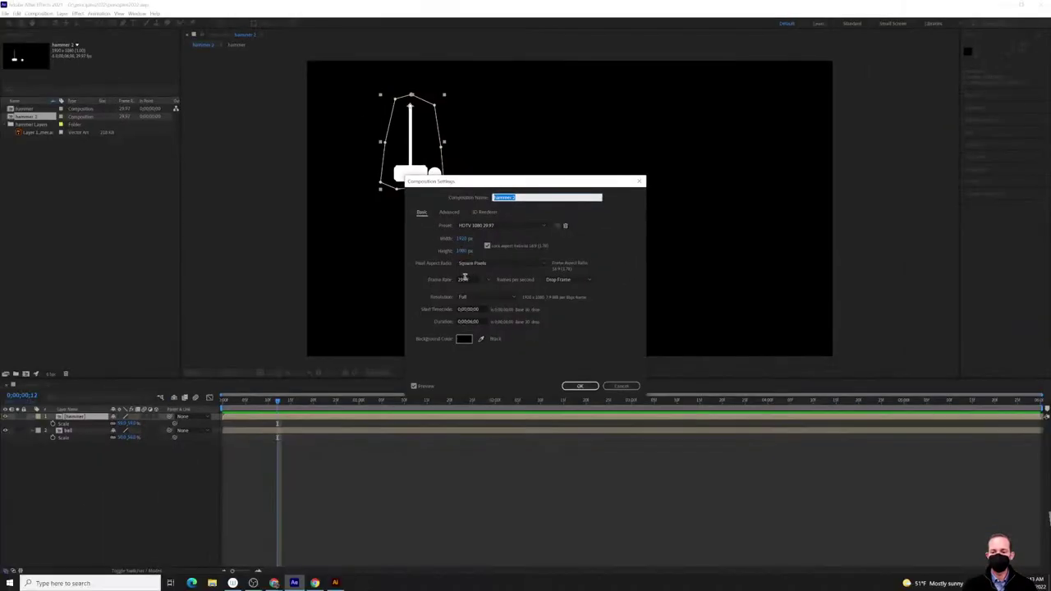
text(24)
click(581, 386)
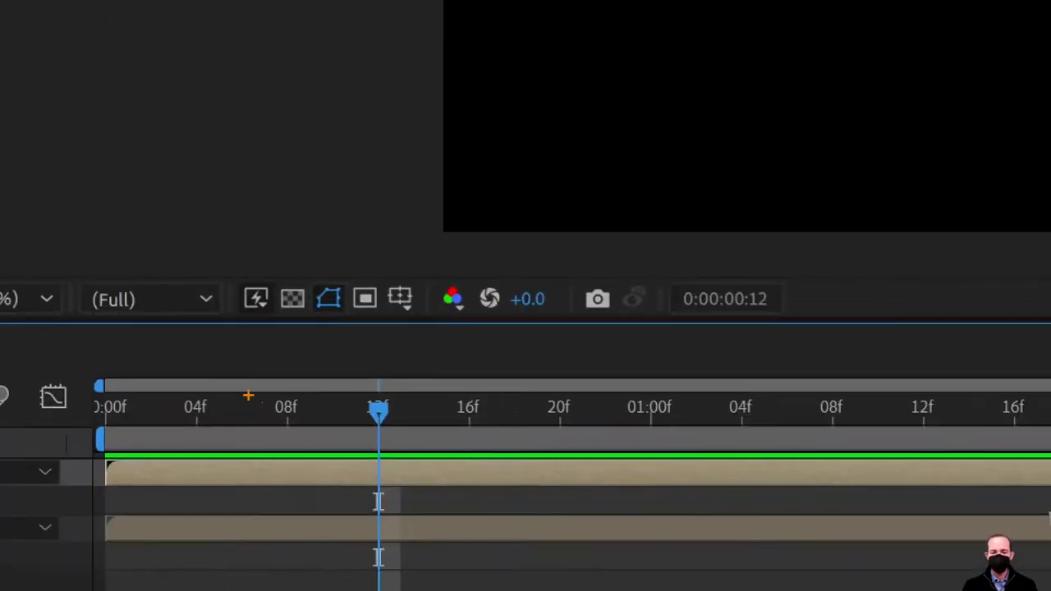
drag(692, 378, 681, 439)
drag(402, 368, 402, 451)
mouse_move(929, 370)
mouse_down()
mouse_move(911, 440)
mouse_move(936, 369)
mouse_move(989, 381)
mouse_up()
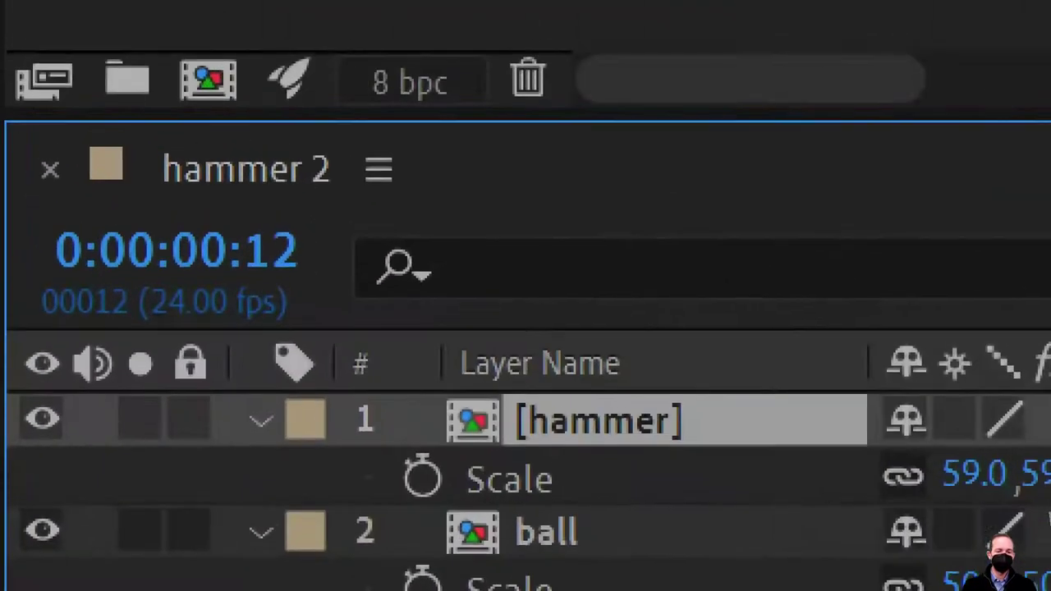
drag(68, 283, 66, 345)
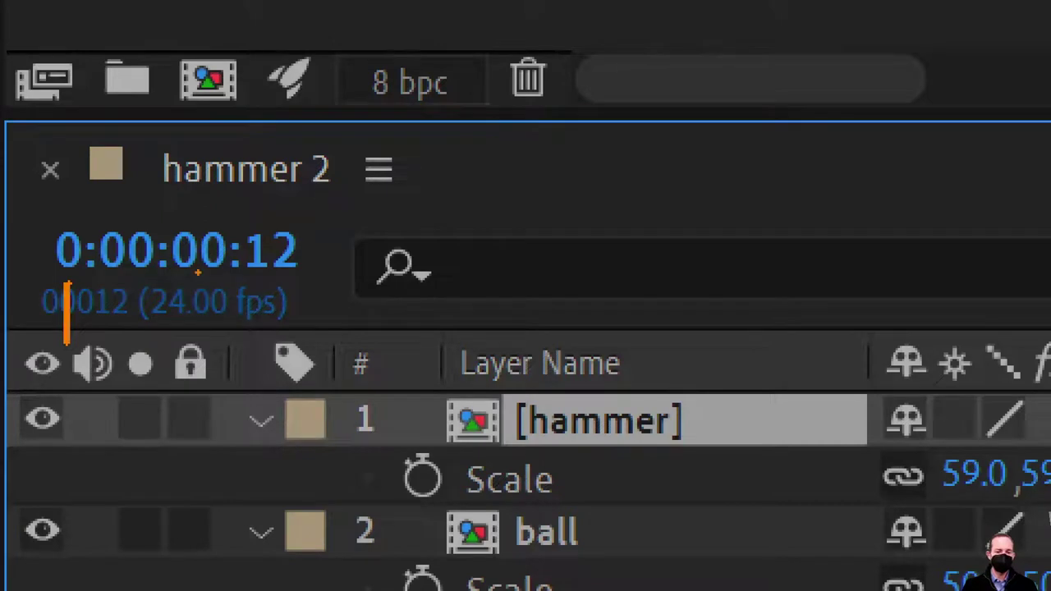
drag(122, 286, 131, 367)
drag(188, 283, 191, 351)
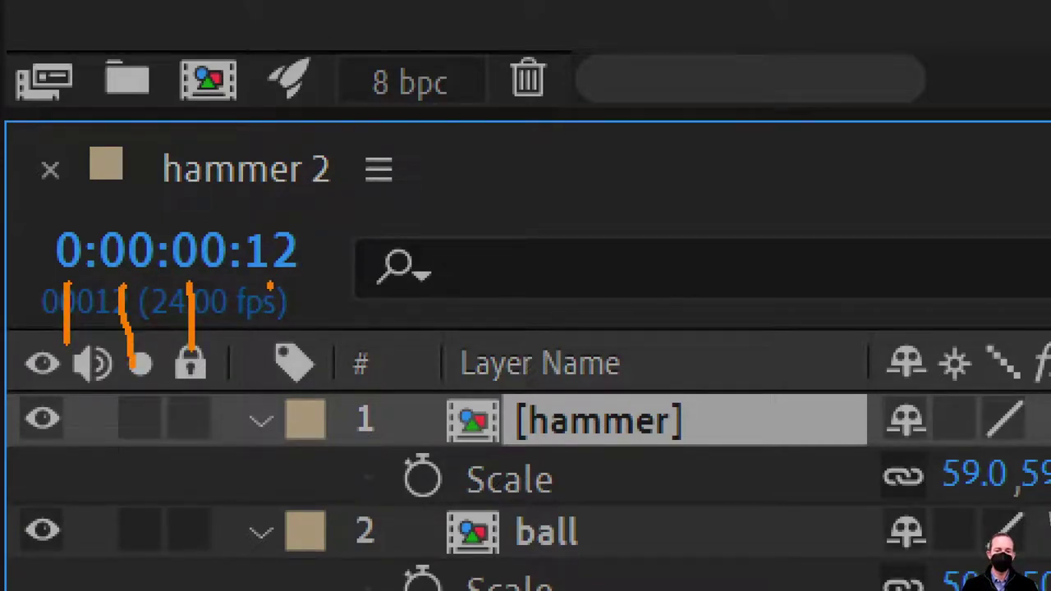
drag(270, 283, 270, 338)
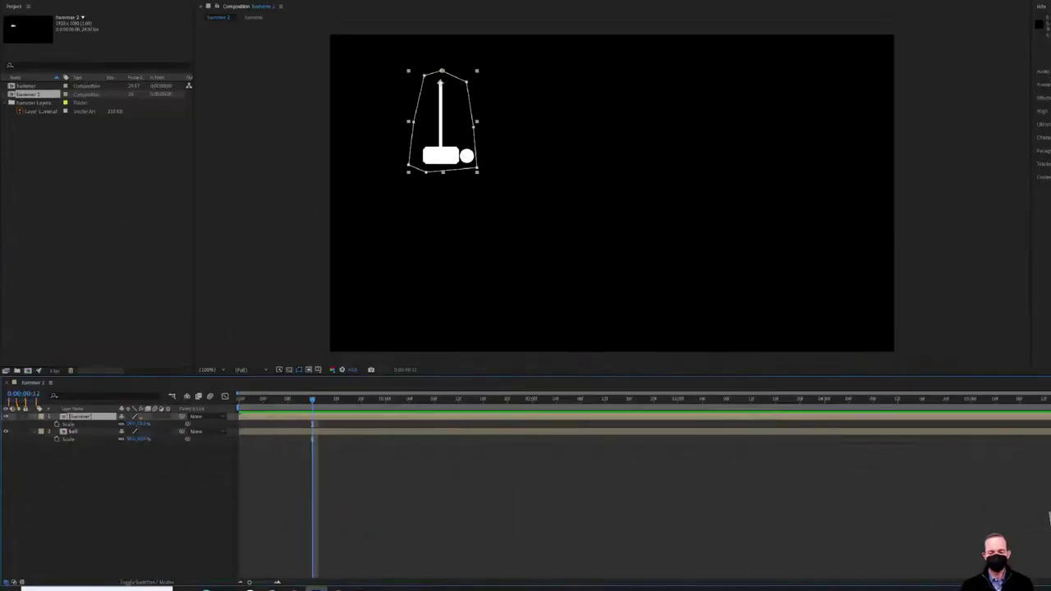
mouse_move(290, 404)
mouse_down()
mouse_move(348, 403)
mouse_move(250, 402)
mouse_move(293, 402)
mouse_up()
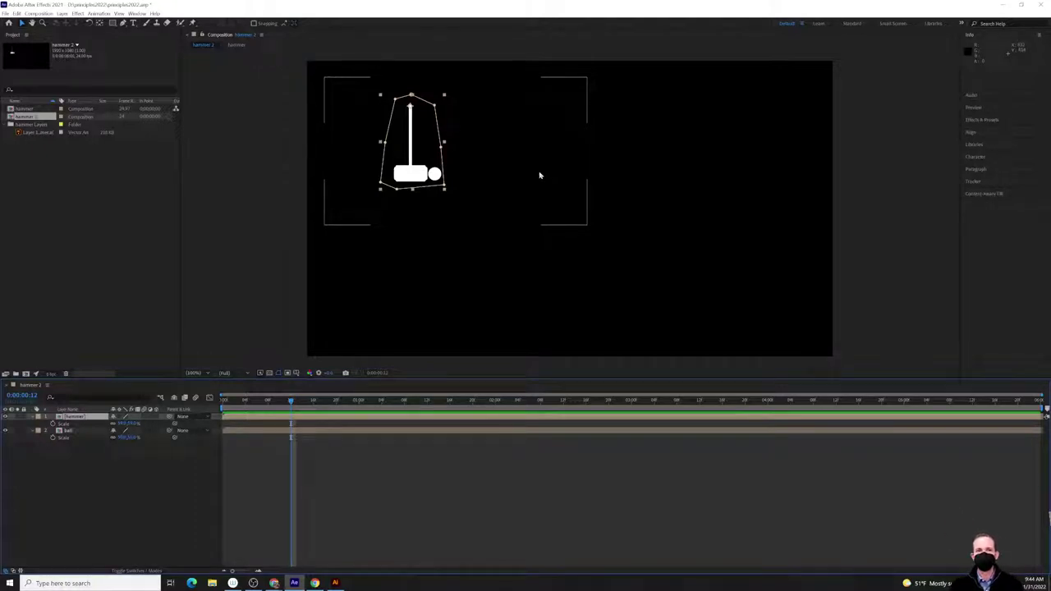
key(apostrophe)
key(apostrophe)
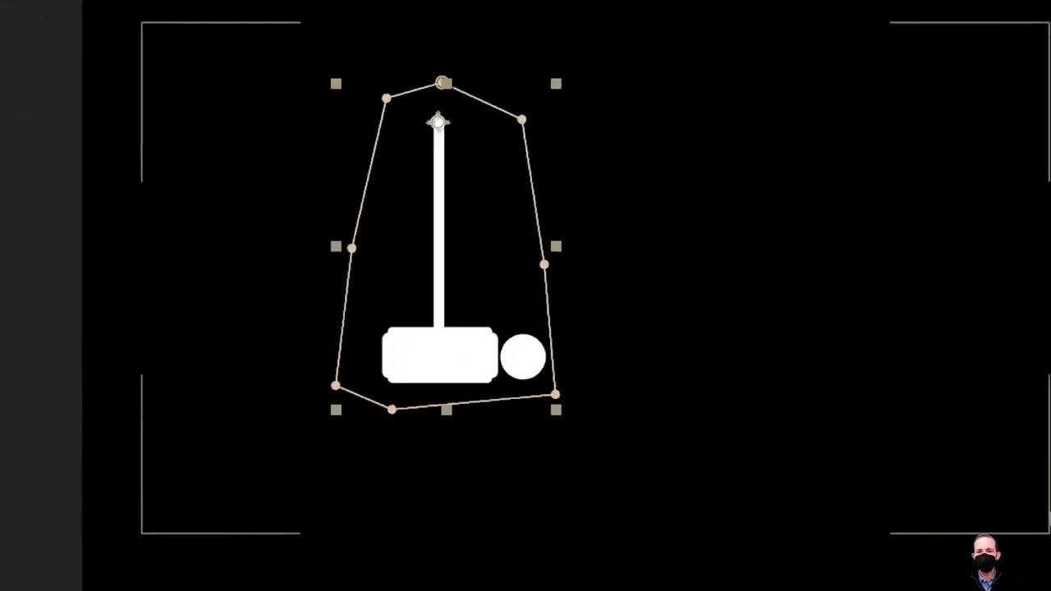
mouse_move(364, 138)
mouse_down()
mouse_move(376, 201)
mouse_move(419, 107)
mouse_move(272, 220)
mouse_move(381, 172)
mouse_up()
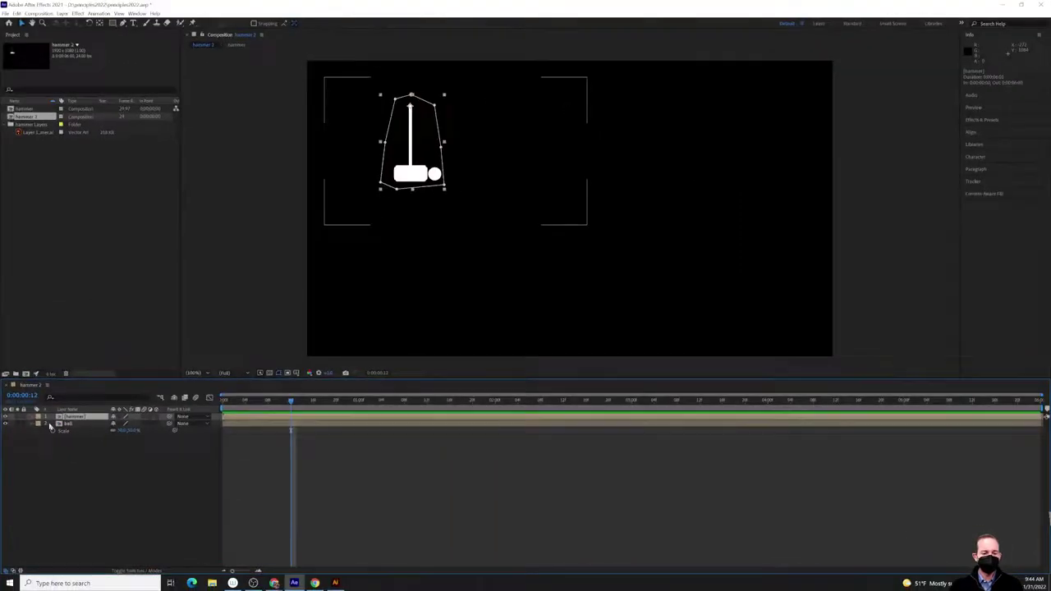
Keyframe the hammer layer's starting rotation at 0:00:00:12 and display only its Rotation property
click(30, 419)
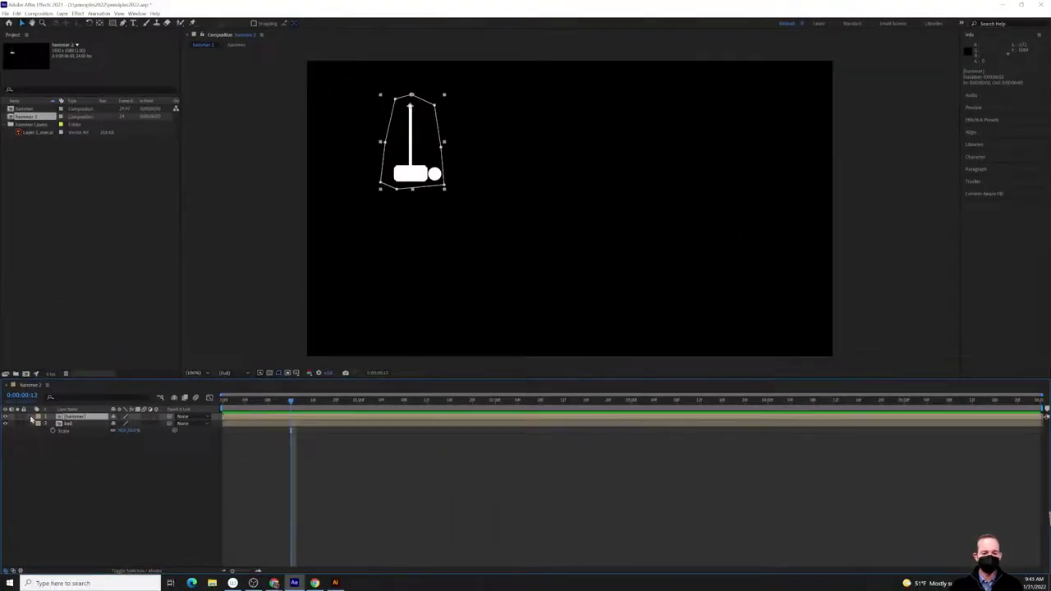
click(32, 419)
mouse_move(288, 406)
mouse_down()
mouse_move(332, 406)
mouse_move(271, 405)
mouse_move(296, 405)
mouse_up()
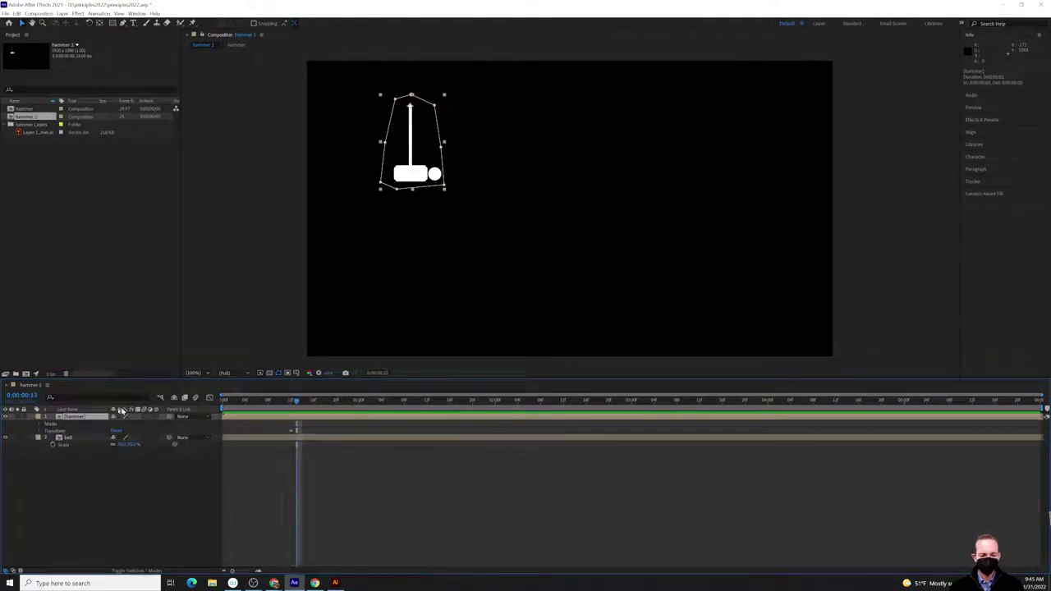
key(r)
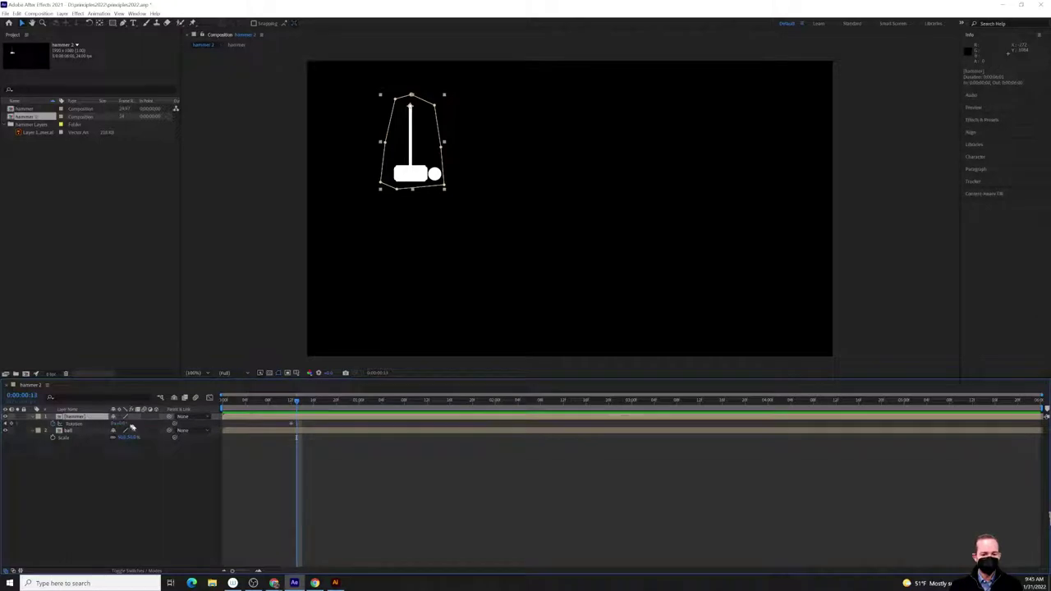
key(Page_Up)
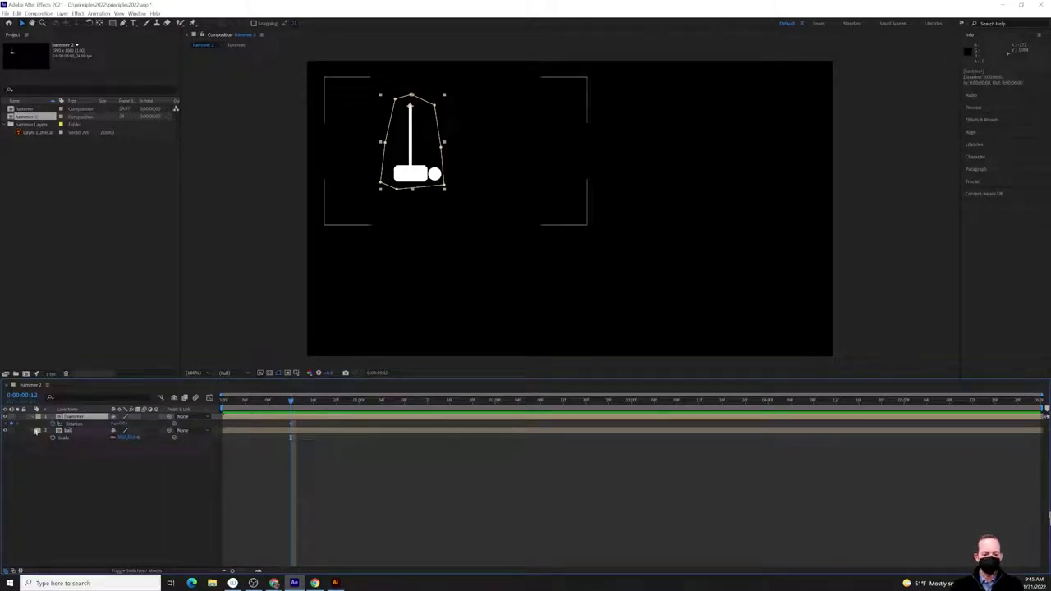
click(58, 448)
key(r)
key(r)
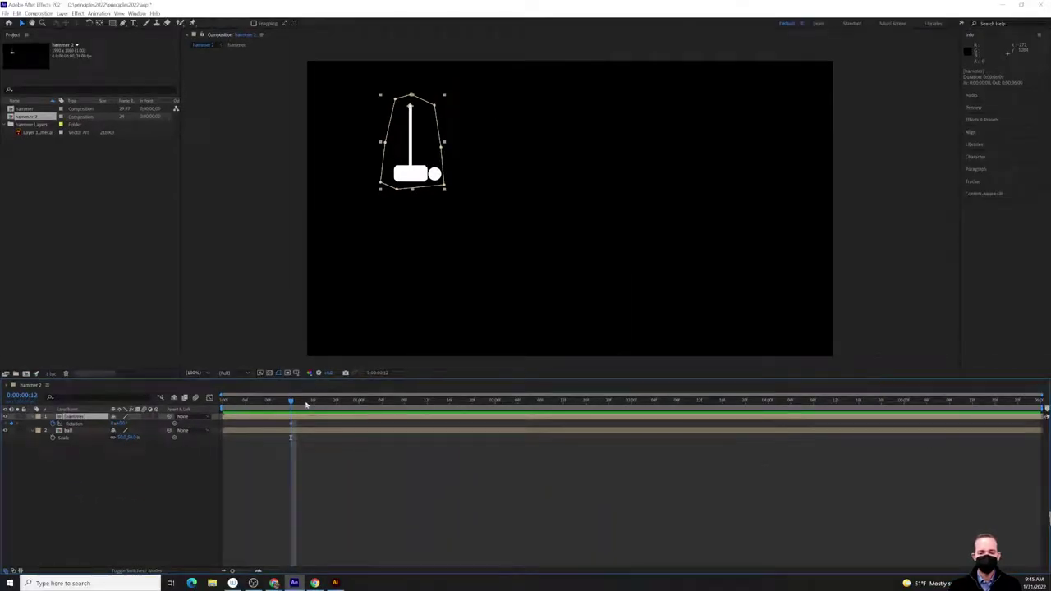
Add a hammer rotation keyframe at 0:00:01:12, swinging the head back and up, away from the ball
drag(305, 404, 427, 406)
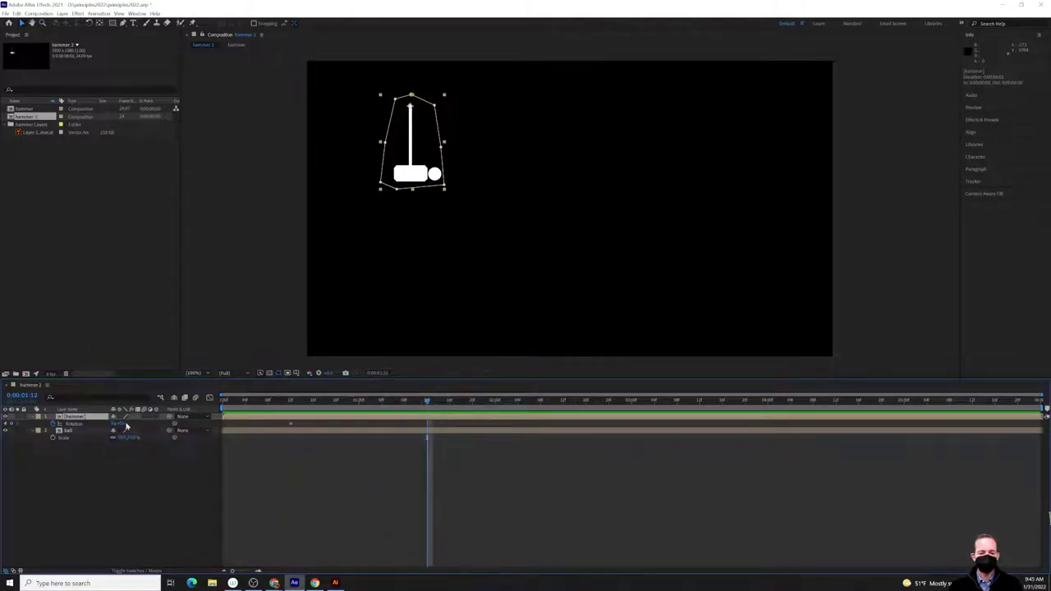
drag(120, 422, 170, 430)
drag(174, 429, 175, 430)
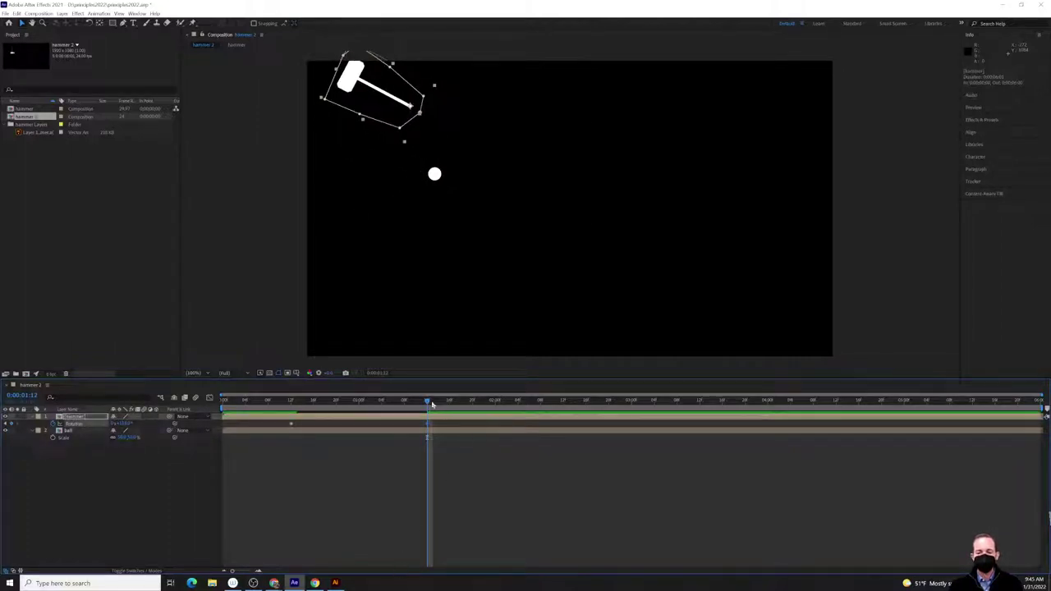
Add a rotation keyframe at 0:00:02:14 swinging the hammer forward past the ball, and shift that keyframe earlier to 0:00:02:10
drag(431, 403, 578, 412)
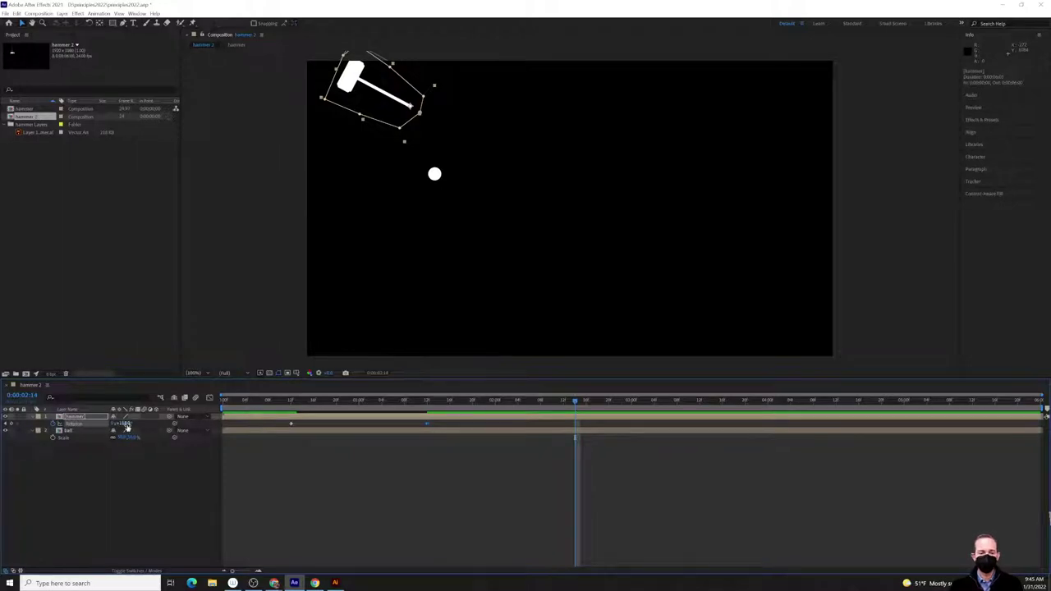
drag(126, 424, 76, 426)
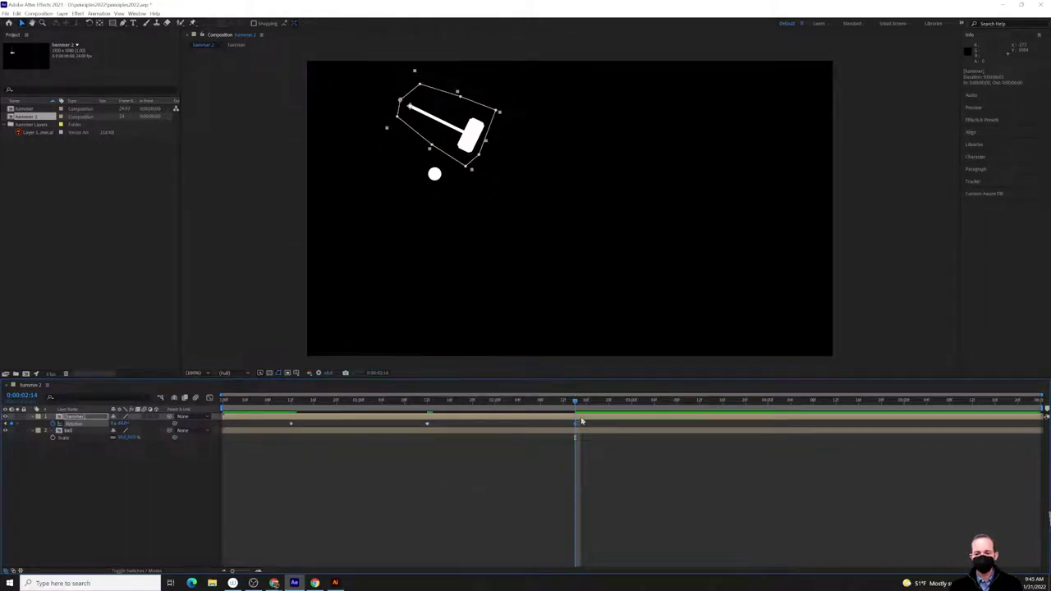
drag(575, 406, 650, 401)
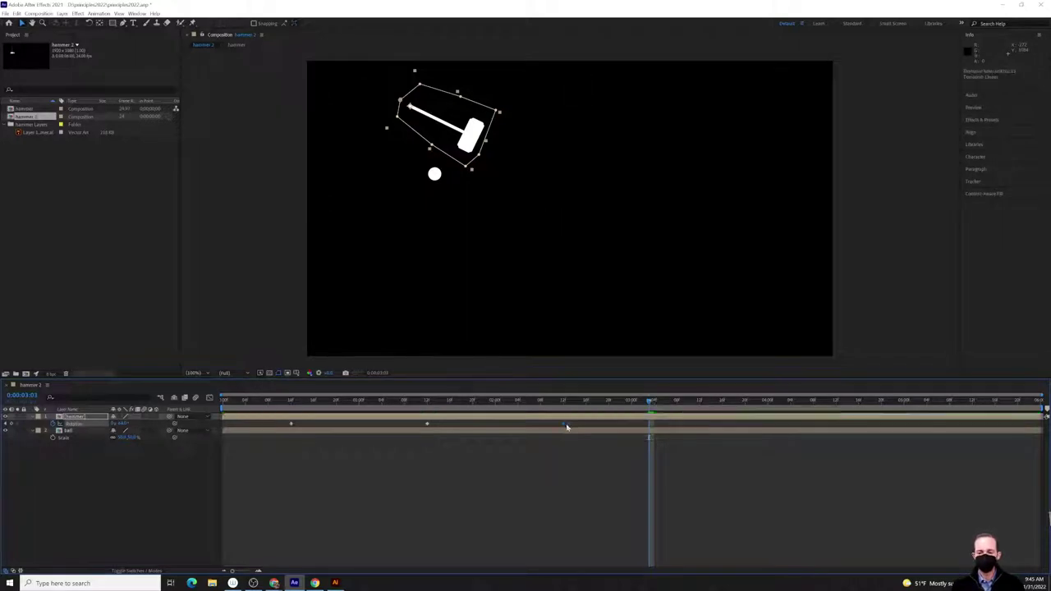
Add a rotation keyframe at 0:00:03:05, swinging the hammer partway back to the left of the ball
drag(654, 398, 659, 396)
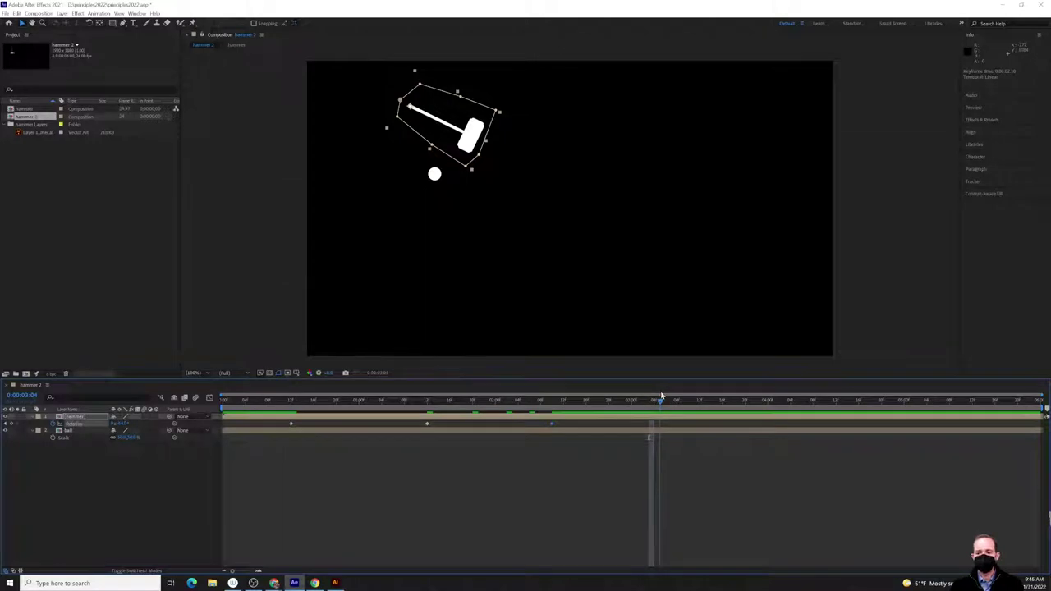
drag(126, 426, 174, 430)
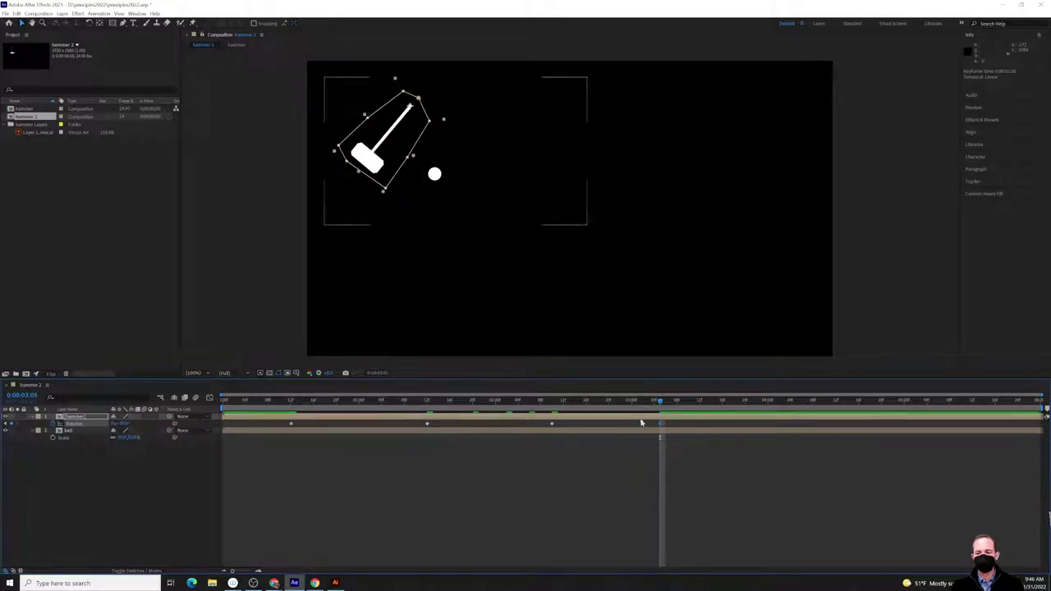
Add hammer rotation keyframes at 0:00:03:22, swung forward past the ball, and at 0:00:04:15, swung slightly back from it
drag(667, 402, 756, 402)
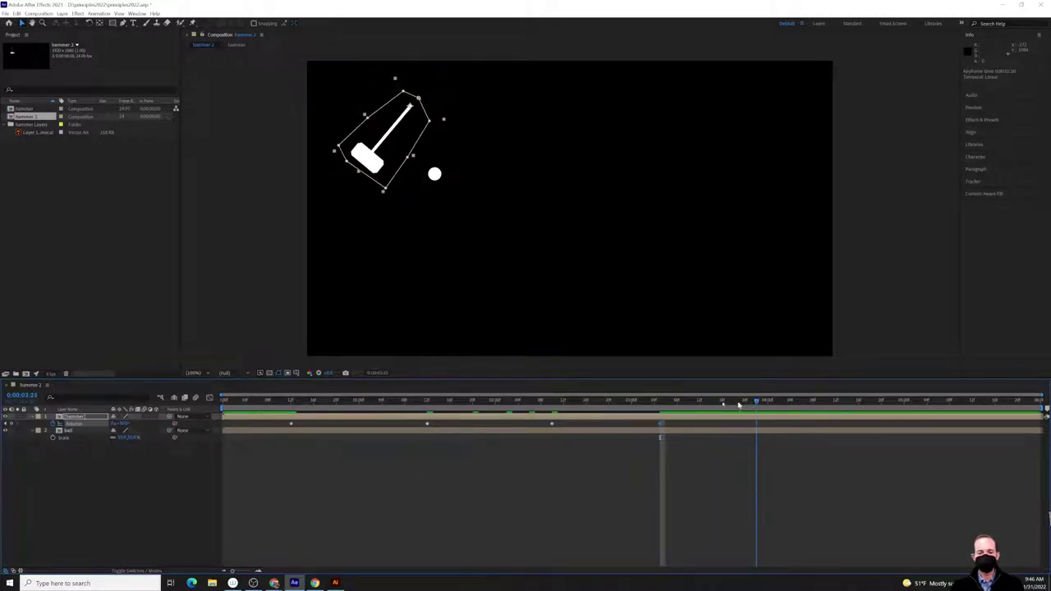
drag(124, 426, 552, 436)
drag(810, 404, 855, 401)
mouse_move(113, 424)
mouse_down()
mouse_move(148, 425)
mouse_move(133, 427)
mouse_up()
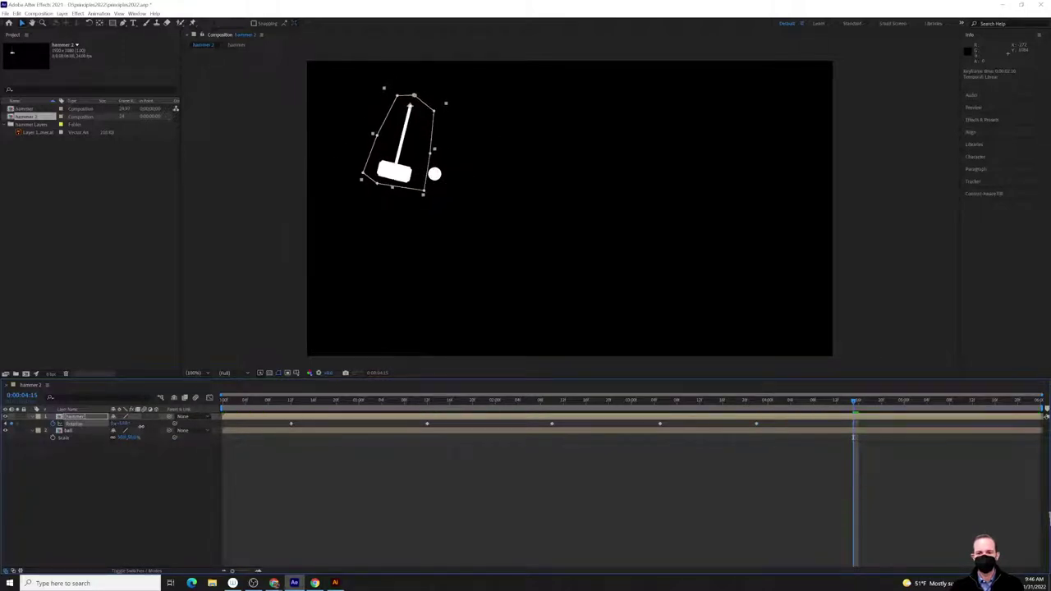
Add a rotation keyframe at 0:00:05:05 swinging the hammer slightly forward, and one at 0:00:05:14 with the rotation set to 0
drag(860, 405, 933, 405)
drag(125, 427, 387, 431)
drag(973, 406, 984, 406)
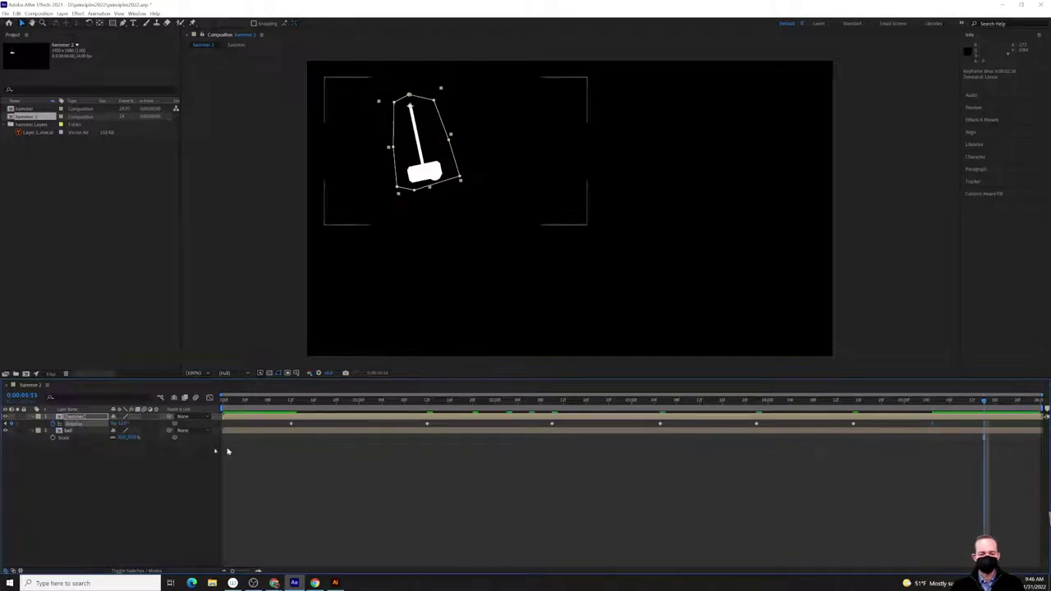
click(122, 422)
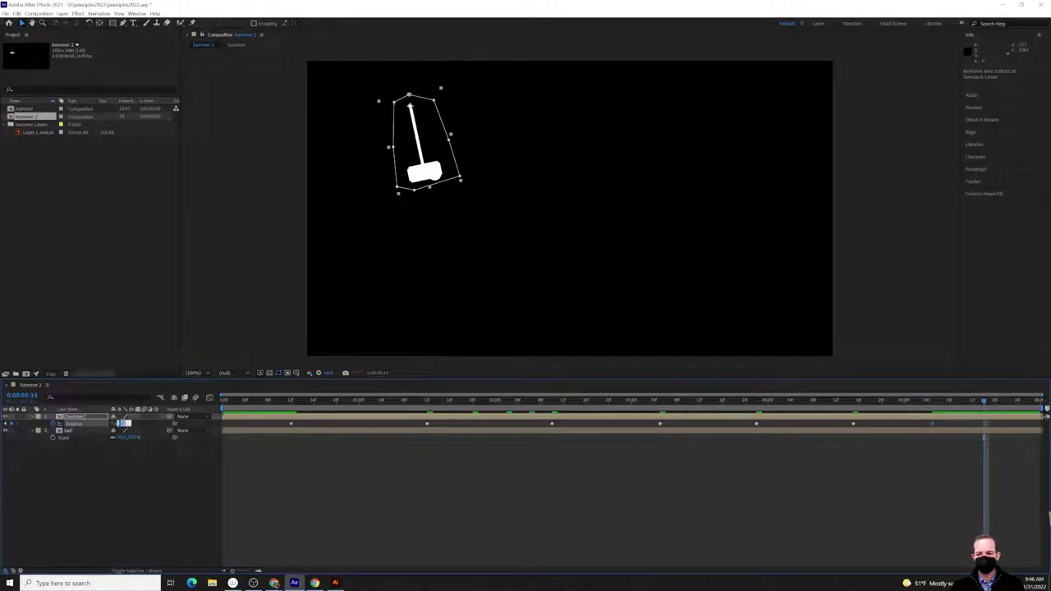
text(0)
key(Return)
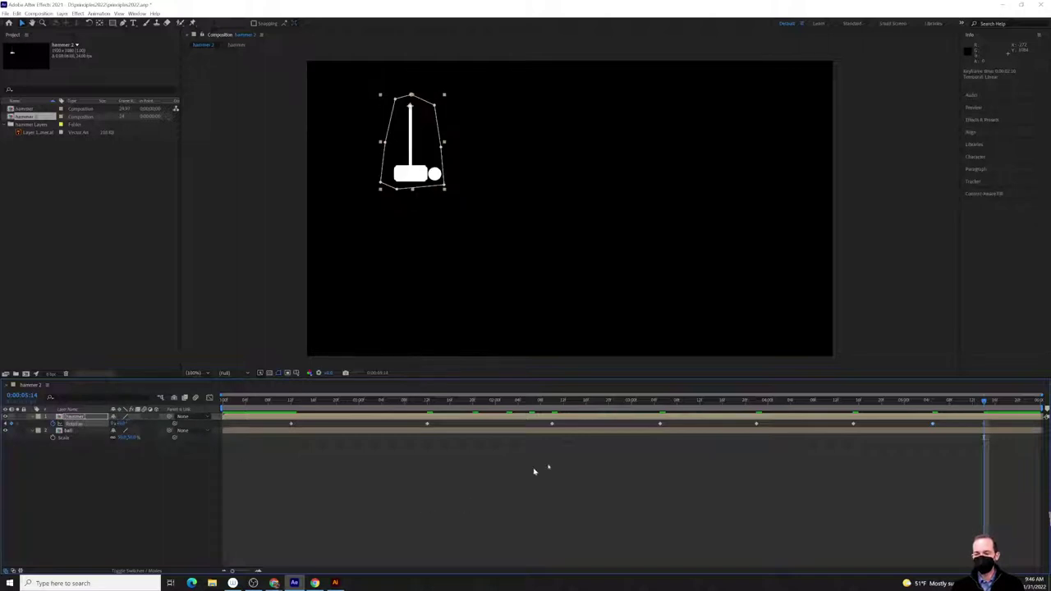
Preview the hammer swing animation to check the blocked-out timing
key(space)
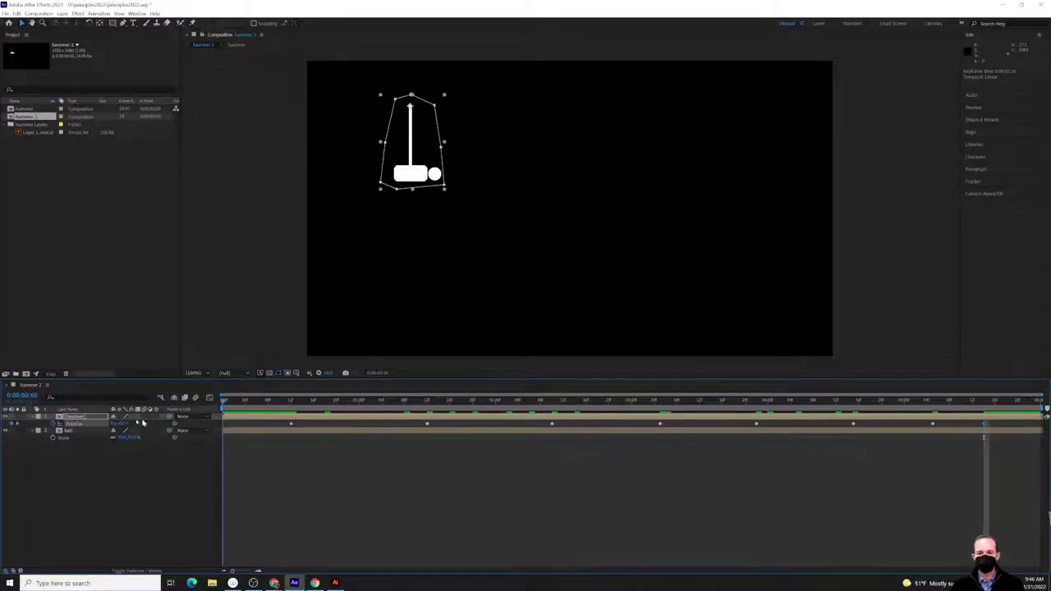
key(space)
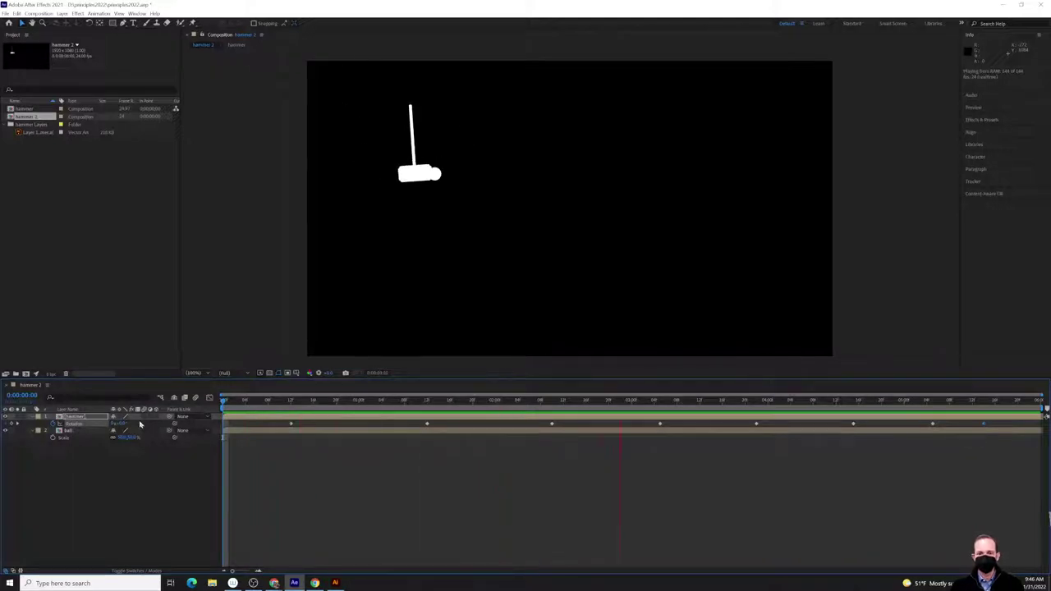
key(space)
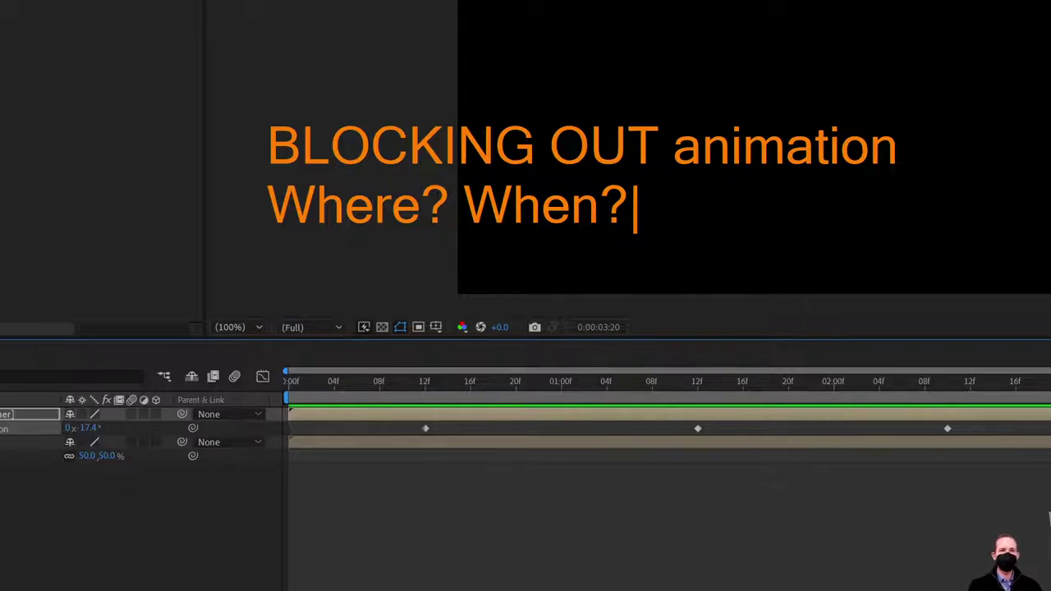
key(Return)
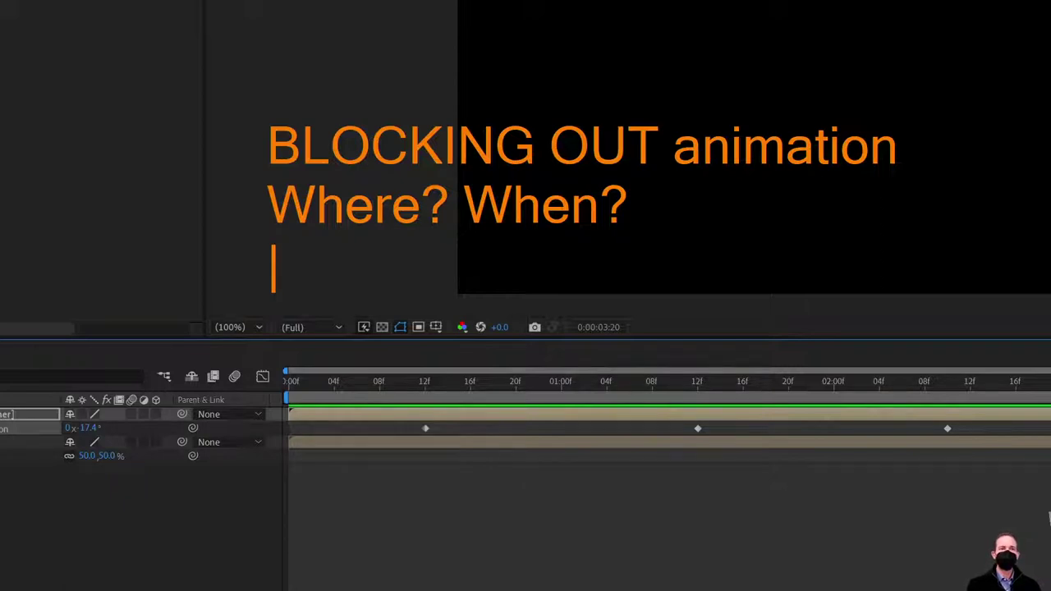
text(Default i)
text(d)
key(BackSpace)
key(BackSpace)
text(s LINEAR)
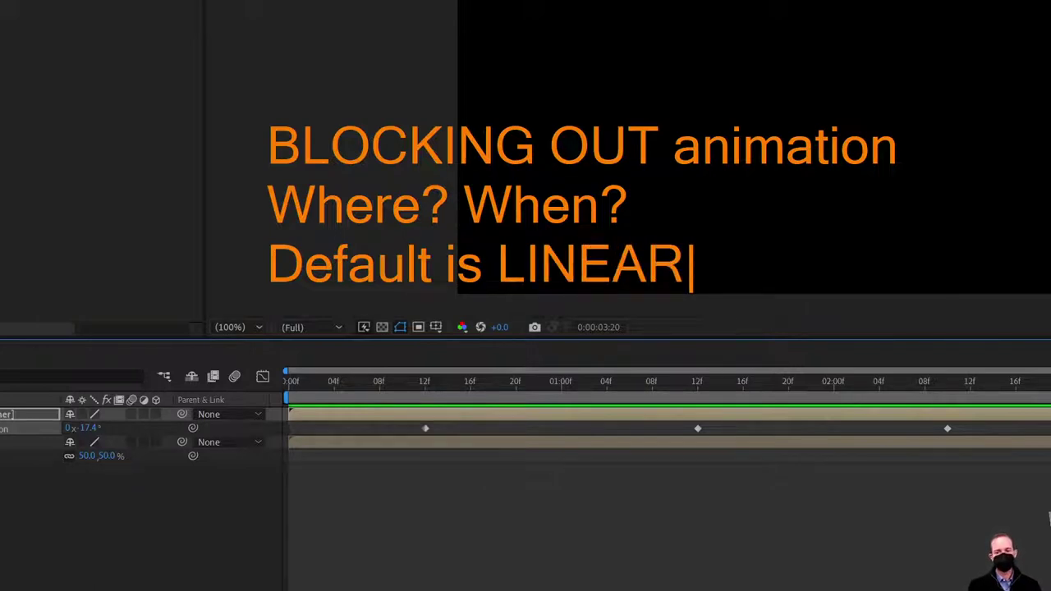
key(Return)
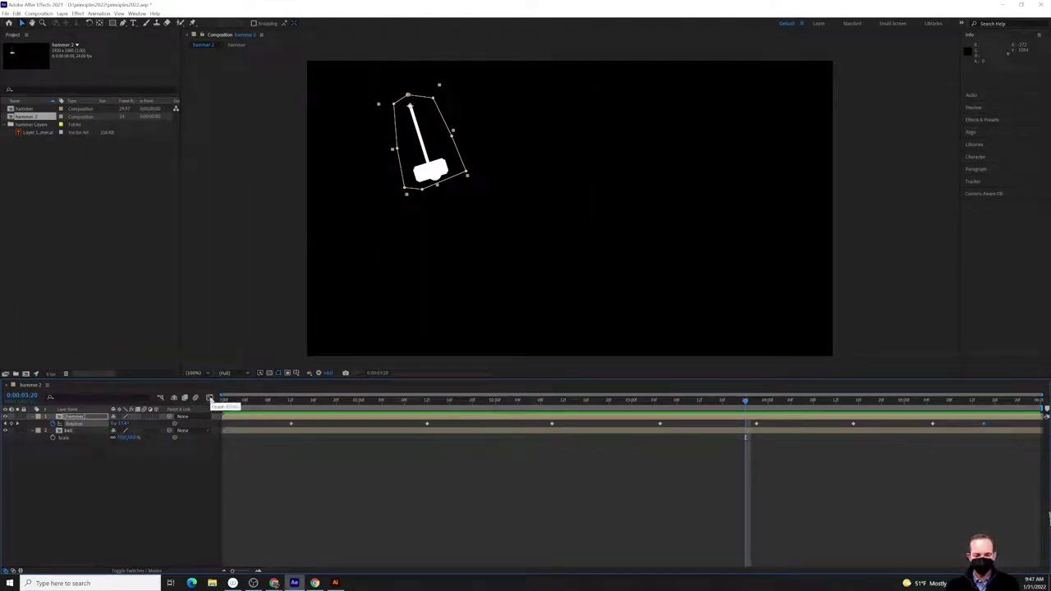
Show the hammer's Rotation curve in the Graph Editor, apply Easy Ease to all its keyframes, and preview the animation
click(209, 399)
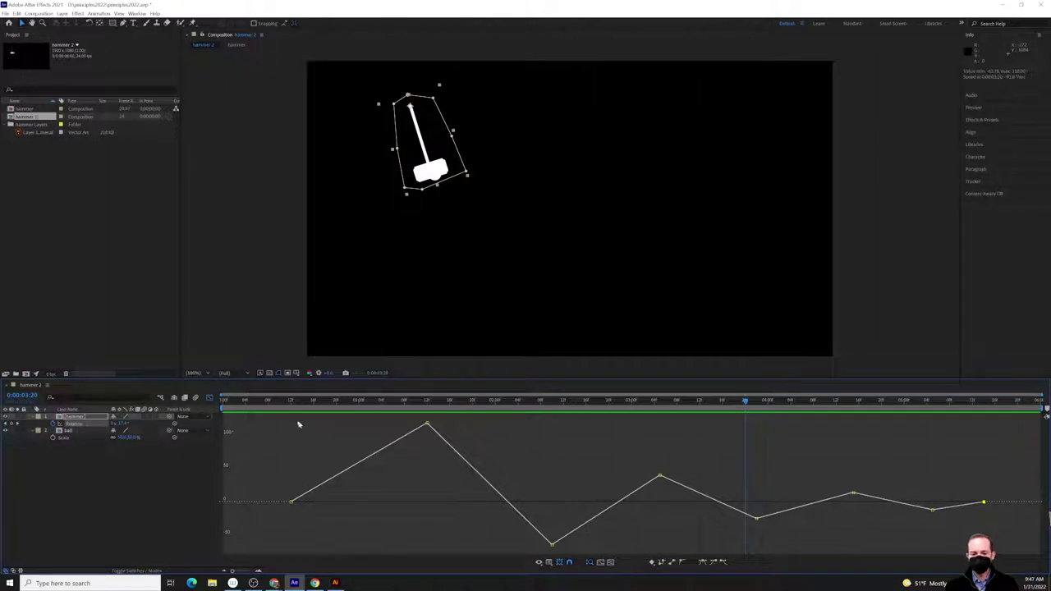
drag(272, 420, 948, 535)
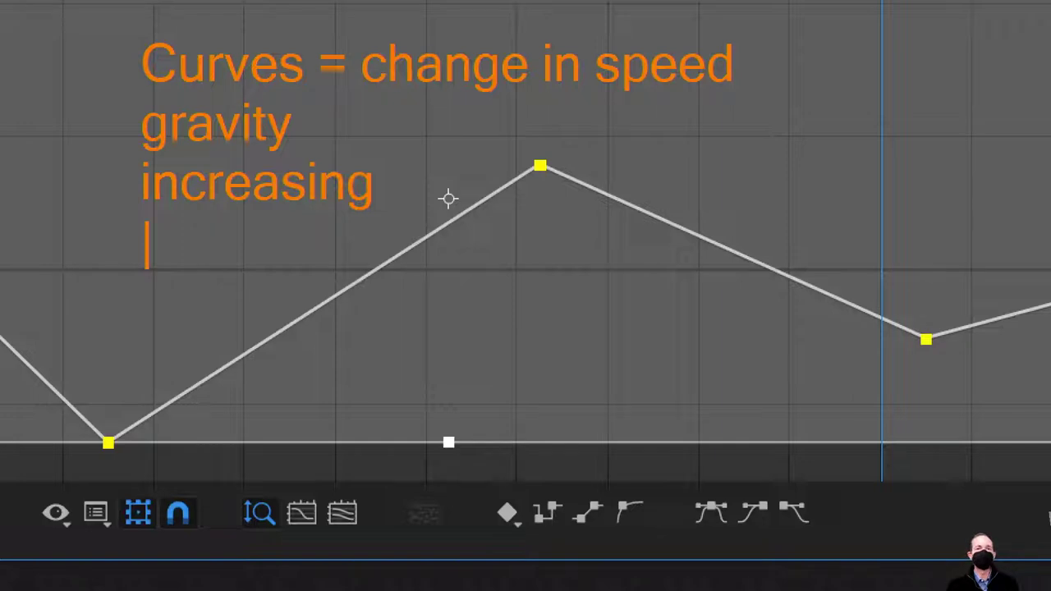
text(decrea)
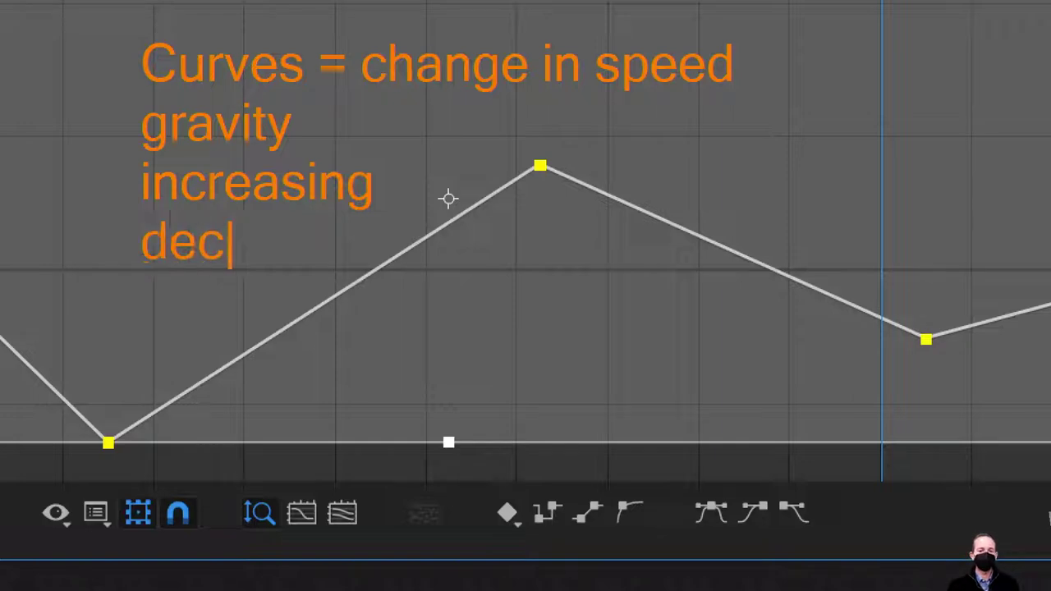
text(sing)
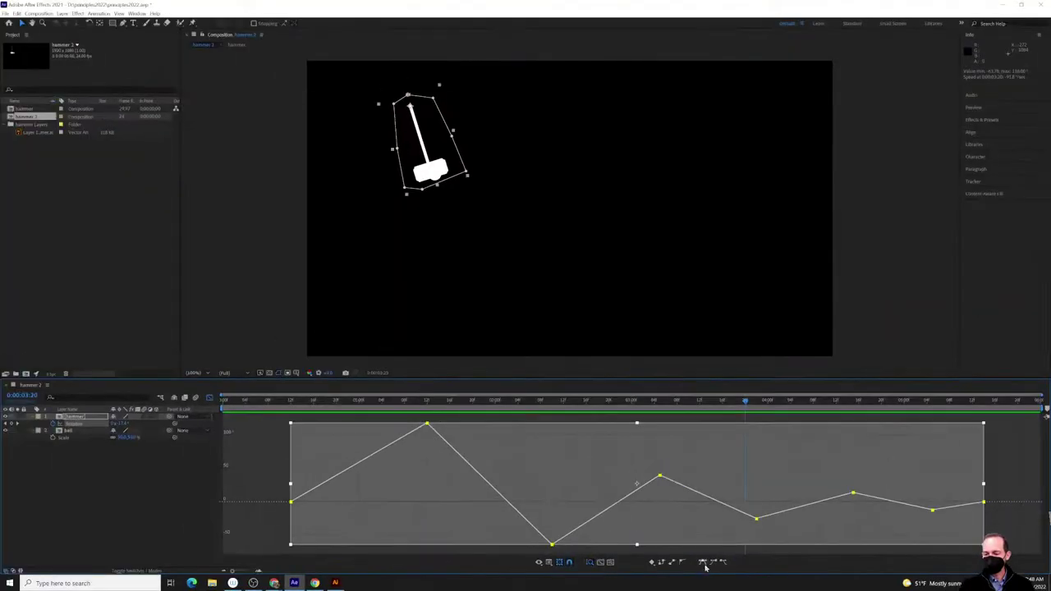
click(703, 562)
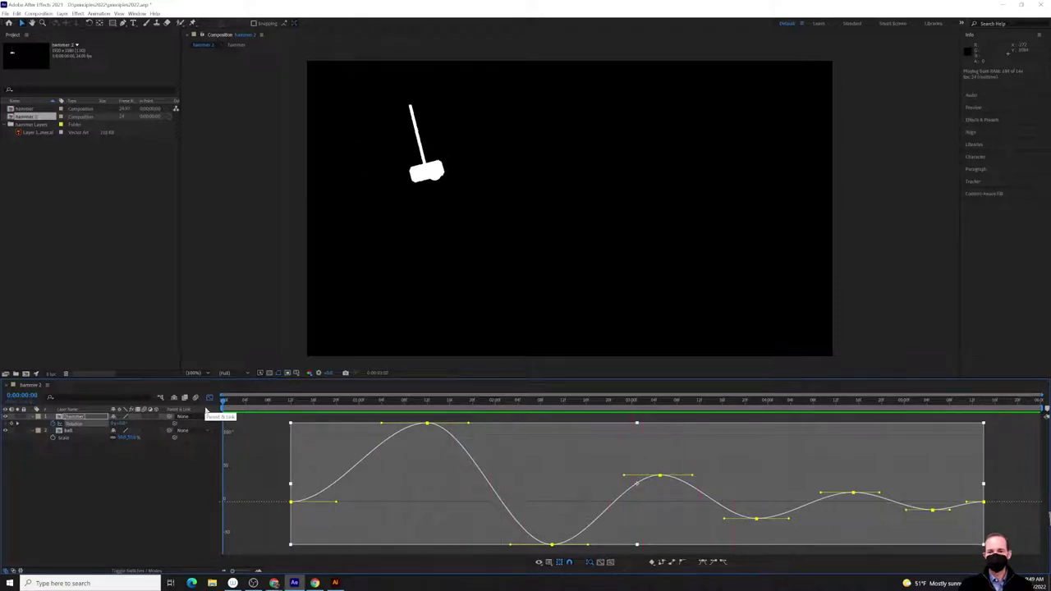
key(space)
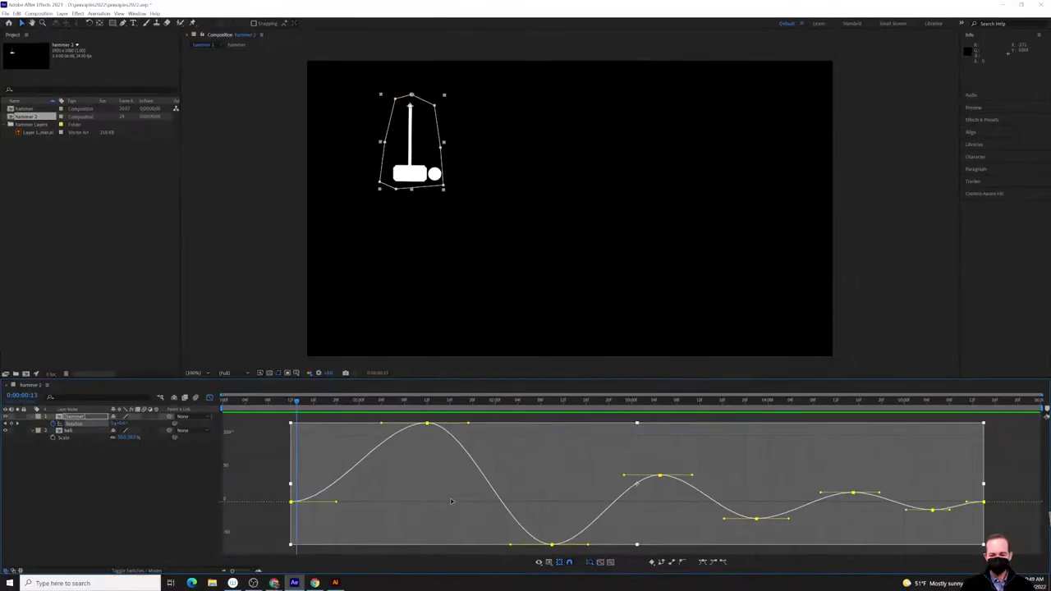
Try to lengthen and tilt up the outgoing handle of the 0:00:01:12 rotation keyframe, and preview how the swing changes
click(275, 446)
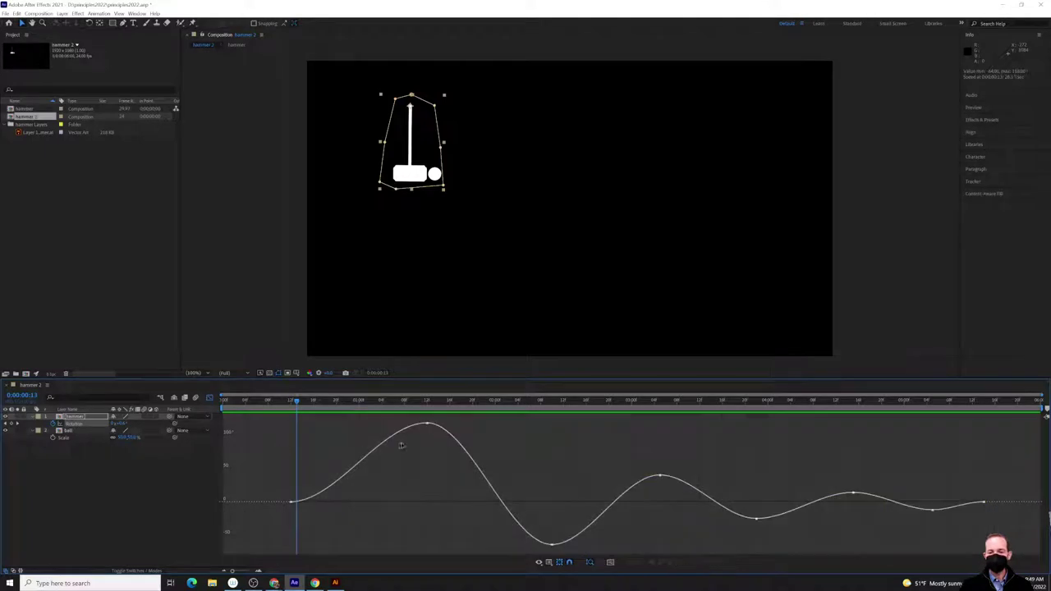
click(398, 401)
mouse_move(370, 404)
mouse_down()
mouse_move(307, 402)
mouse_move(422, 402)
mouse_move(364, 402)
mouse_up()
click(427, 424)
drag(469, 425, 542, 418)
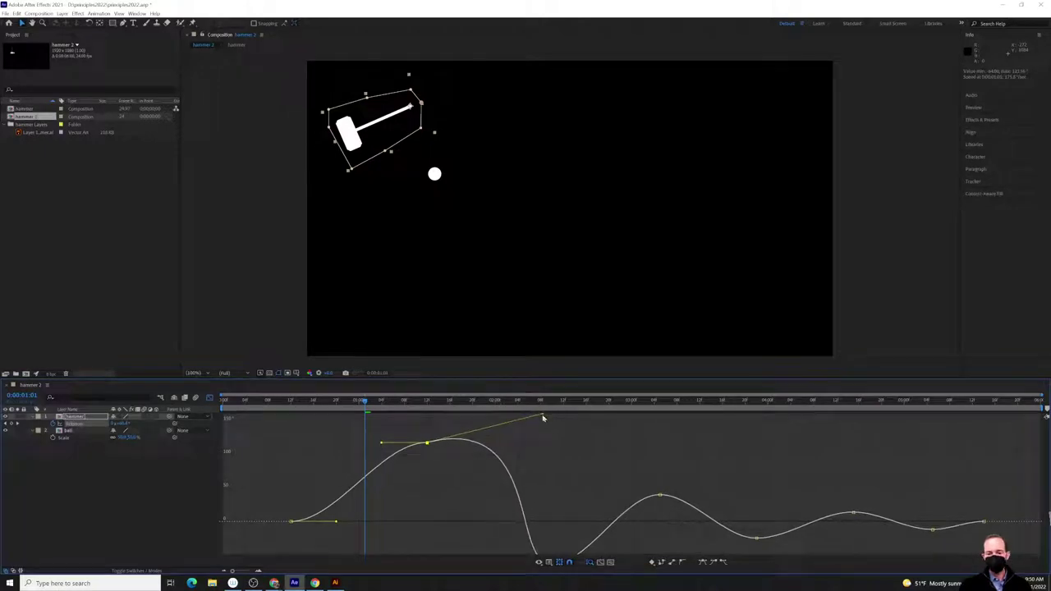
drag(533, 416, 502, 431)
click(491, 400)
key(space)
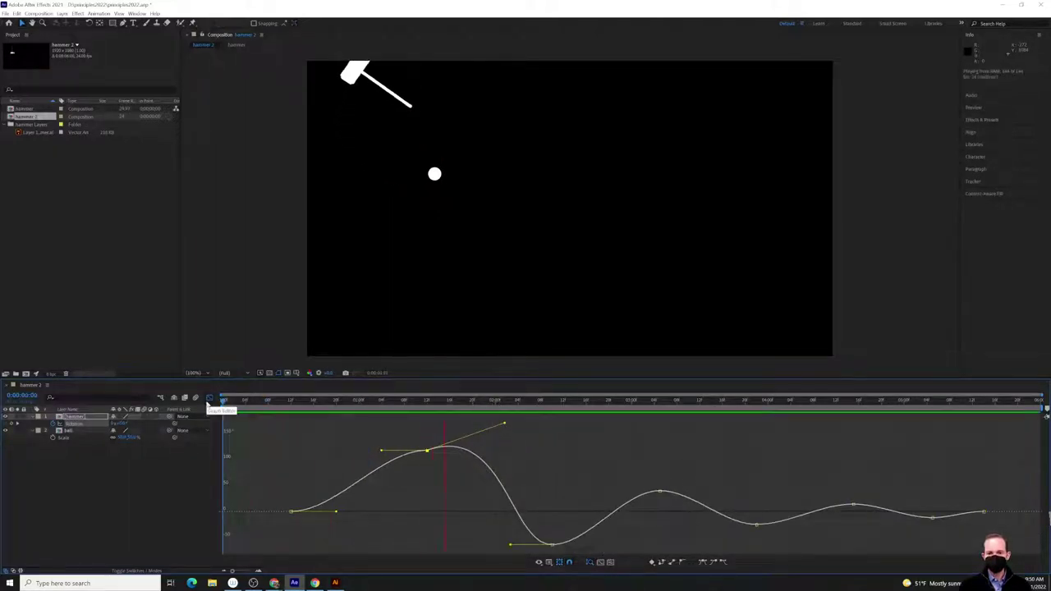
mouse_move(452, 402)
mouse_down()
mouse_move(431, 403)
mouse_move(466, 406)
mouse_move(445, 403)
mouse_up()
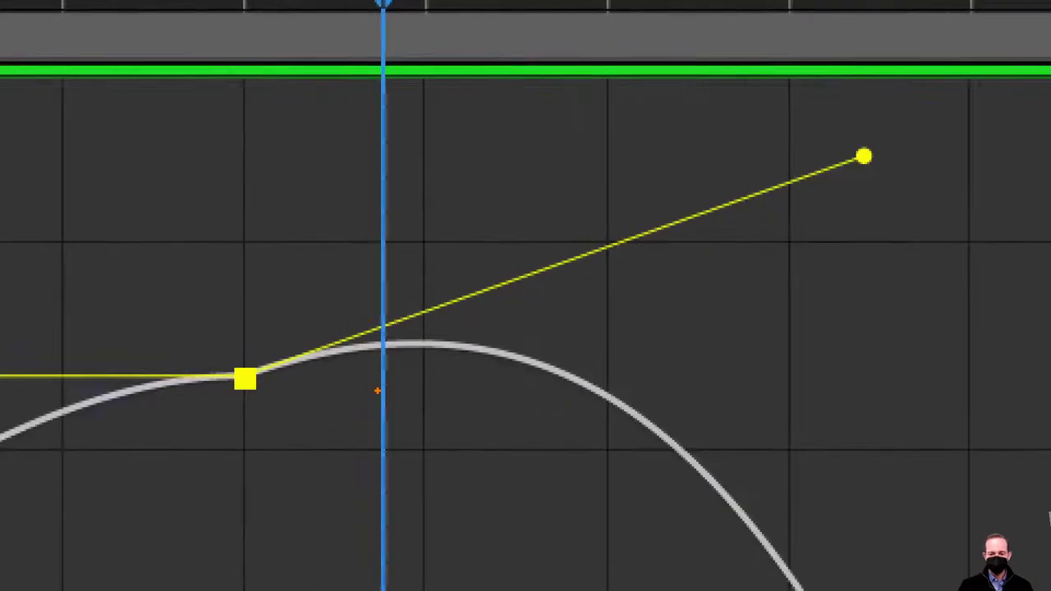
mouse_move(394, 355)
mouse_down()
mouse_move(471, 344)
mouse_move(442, 365)
mouse_move(478, 385)
mouse_move(425, 375)
mouse_up()
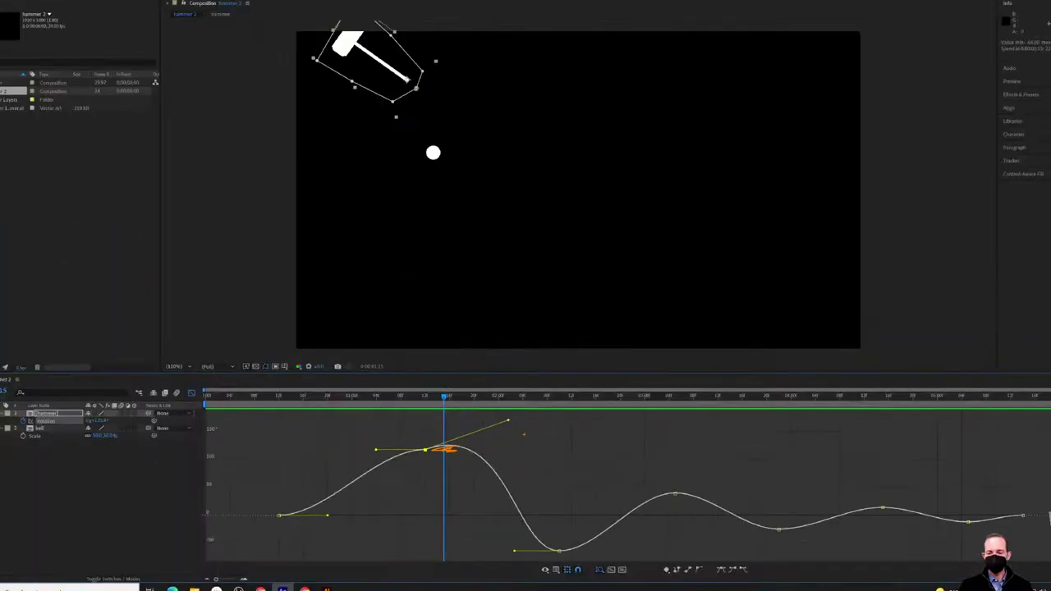
Level the long outgoing handle of the 0:00:01:12 keyframe, stretch its incoming handle back to about 0:00:00:22, and preview the swing
drag(504, 425, 495, 447)
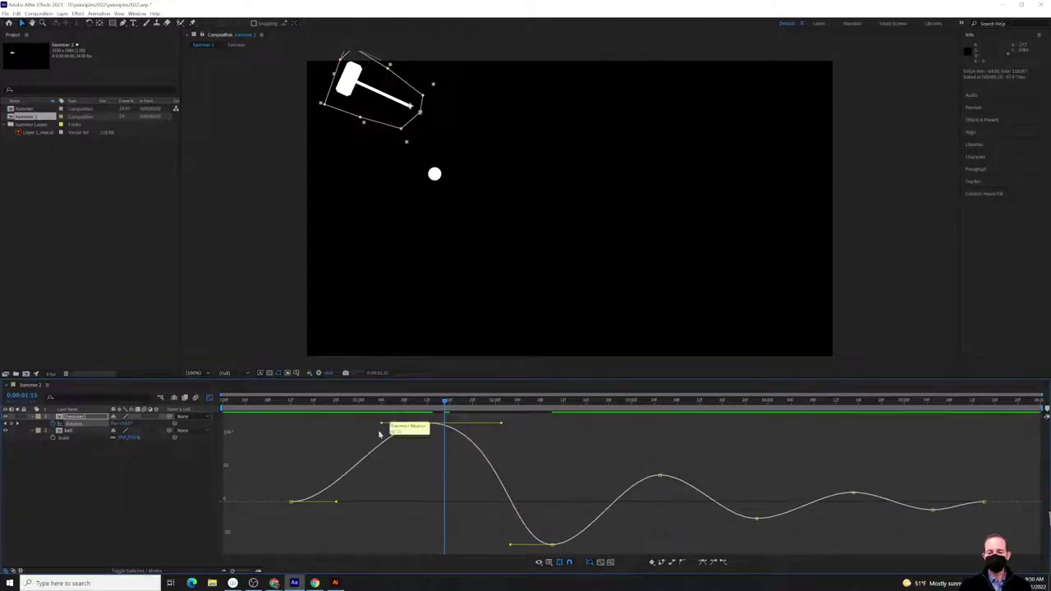
drag(381, 423, 345, 426)
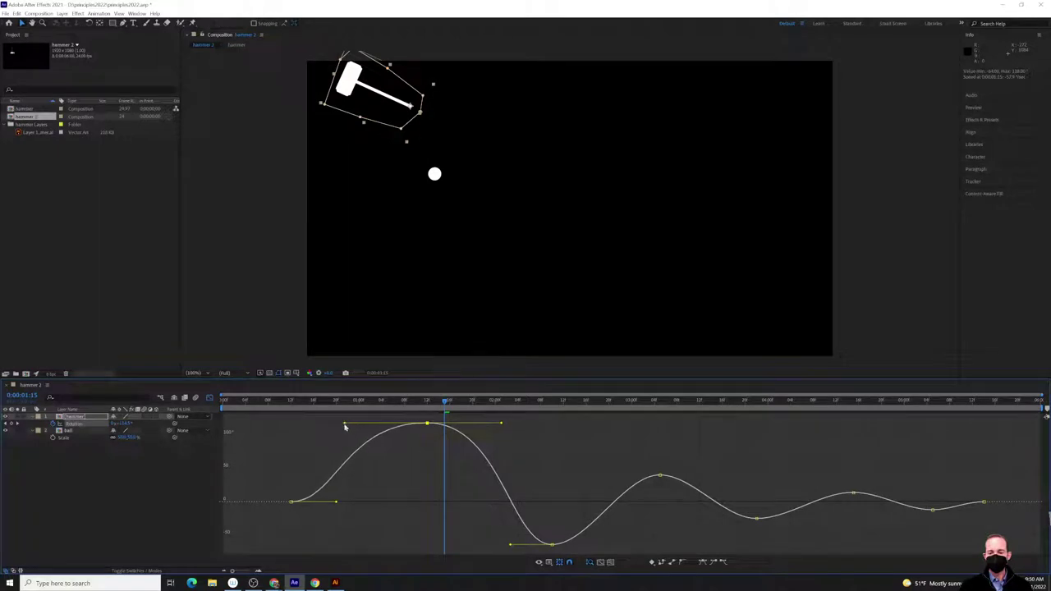
click(273, 403)
key(space)
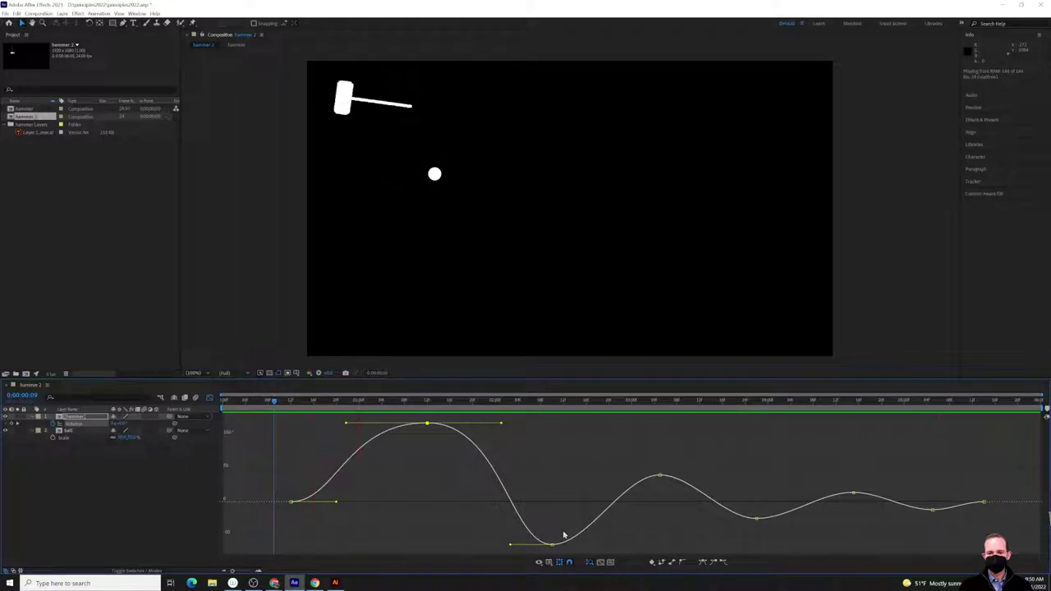
key(space)
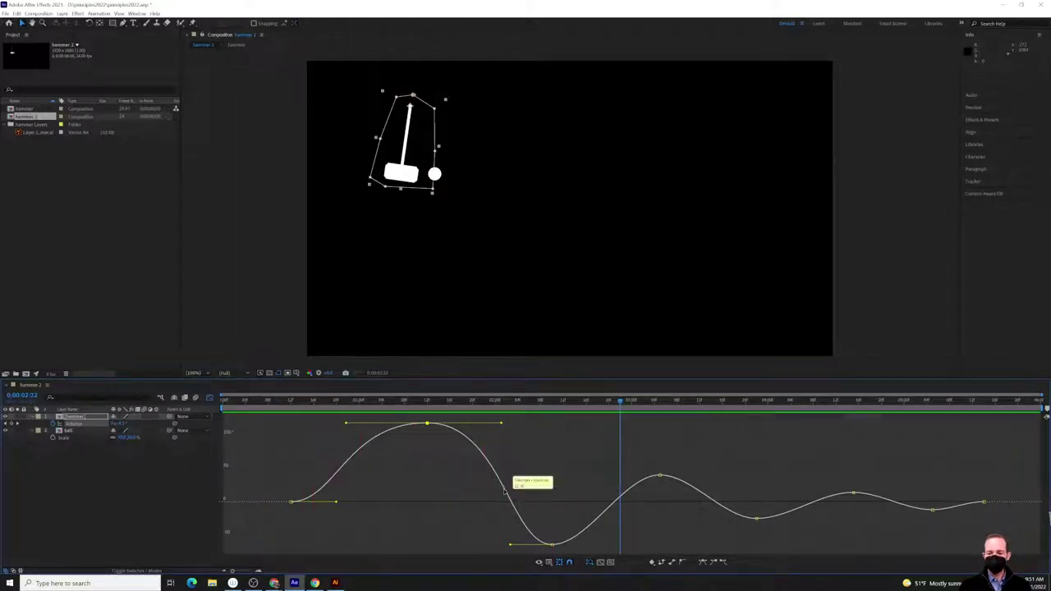
Stretch the incoming handle of the 0:00:02:10 rotation keyframe horizontally to about 0:00:01:18 for a steeper forward swing, and preview it
drag(510, 546, 459, 545)
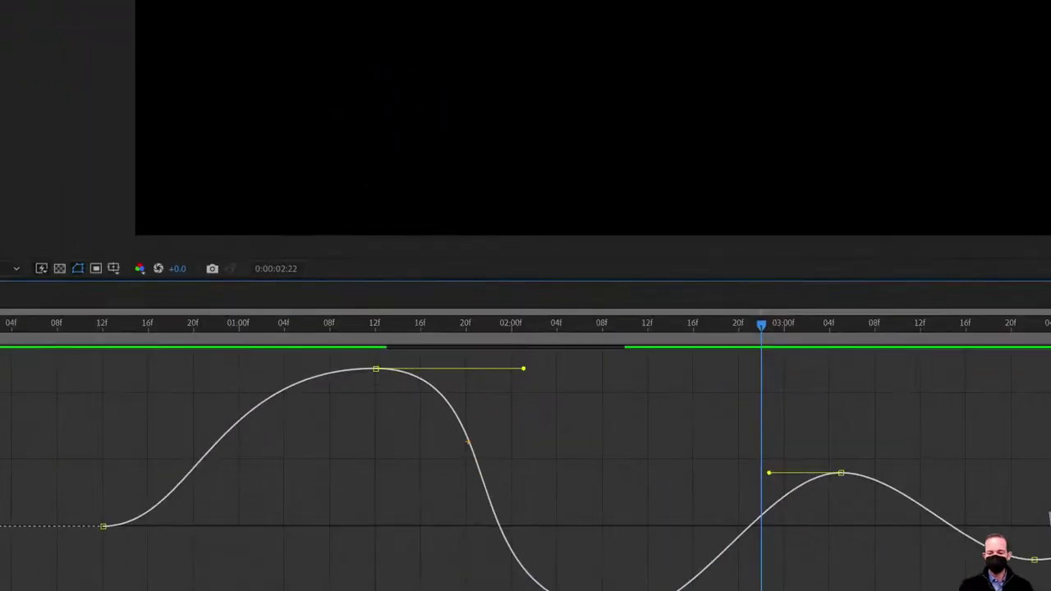
mouse_move(468, 444)
mouse_down()
mouse_move(481, 502)
mouse_move(481, 460)
mouse_up()
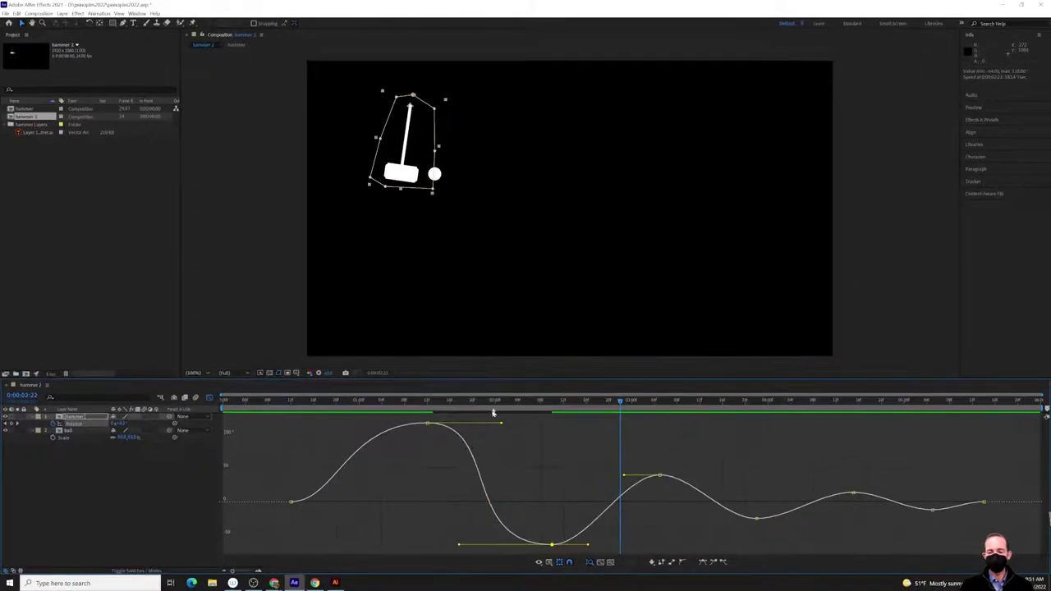
drag(493, 399, 267, 400)
key(space)
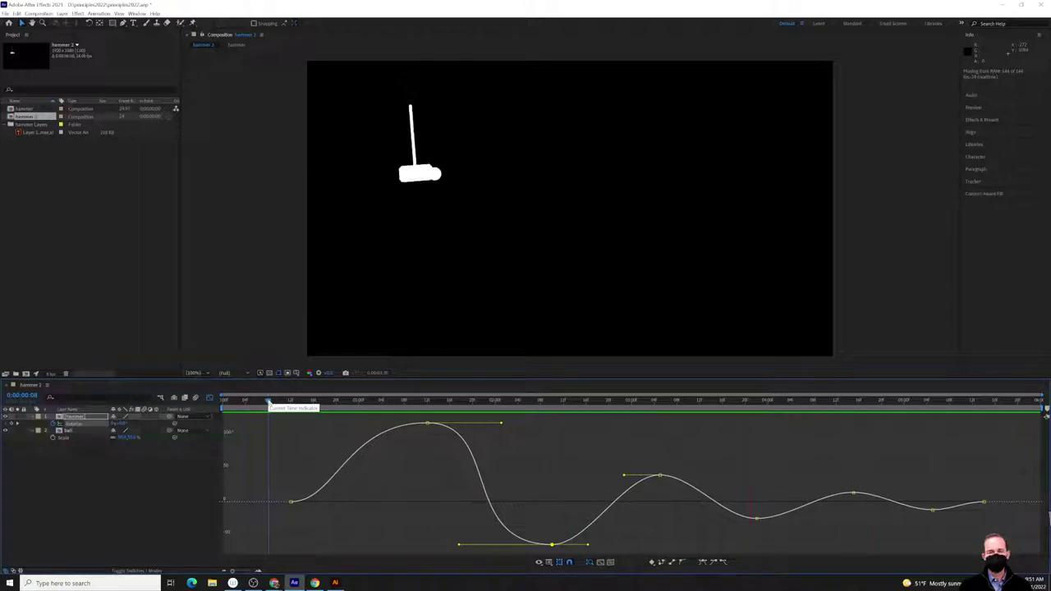
key(space)
Select the rotation keyframes from 0:00:03:05 onward and lengthen their incoming handles together by about three frames
click(661, 480)
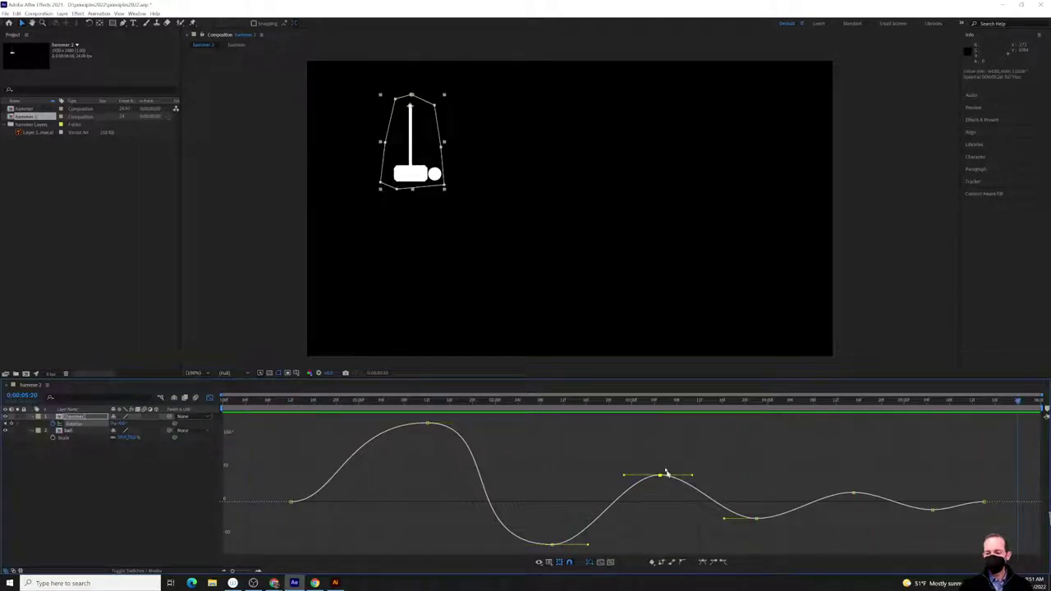
drag(643, 453, 1010, 532)
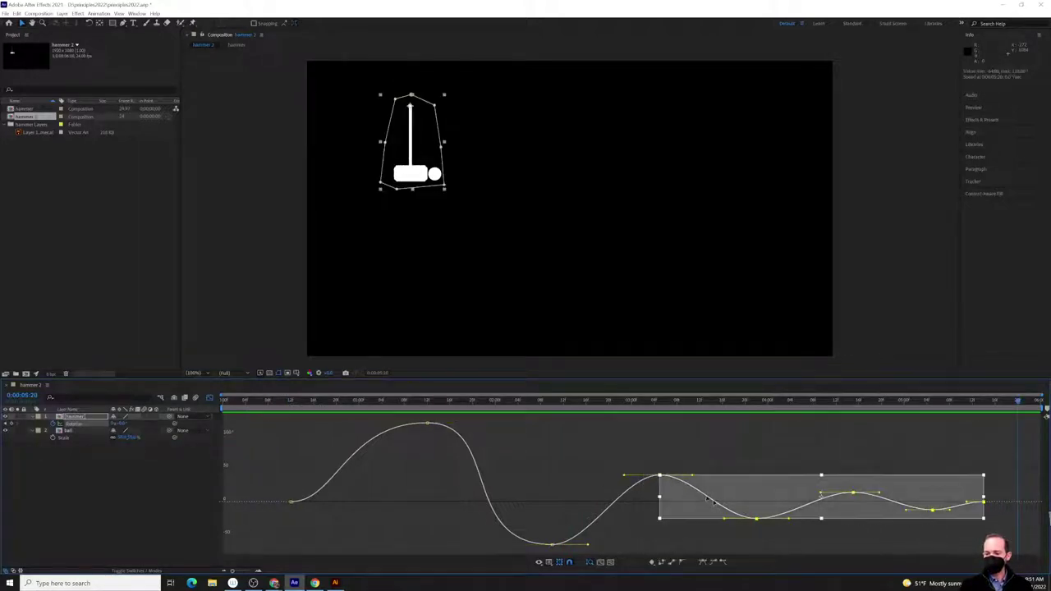
drag(623, 477, 605, 476)
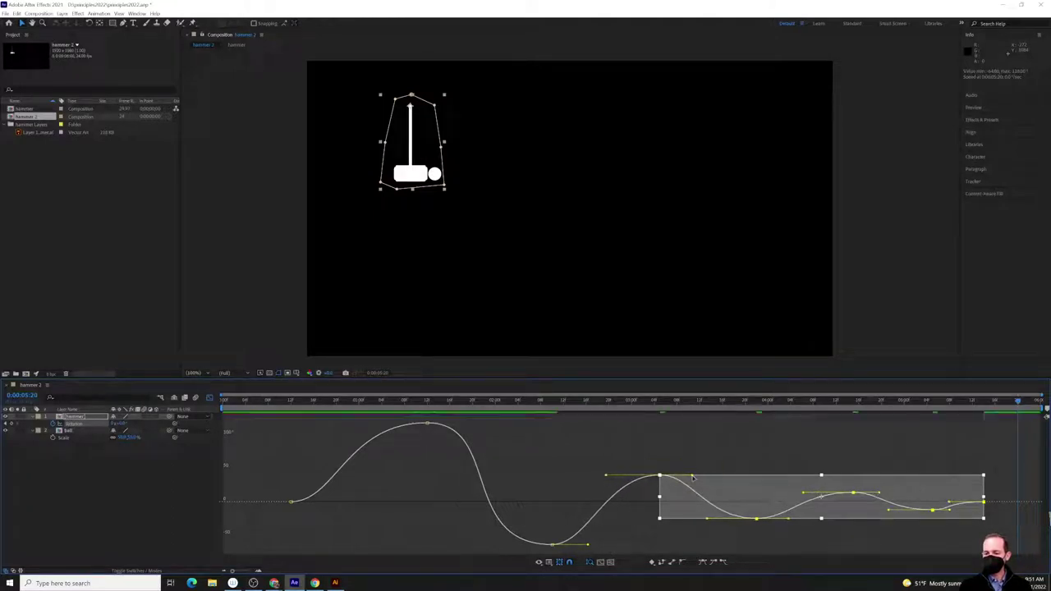
Lengthen the easing handles of the hammer's last five Rotation keyframes and preview the swing from the start
drag(693, 477, 710, 475)
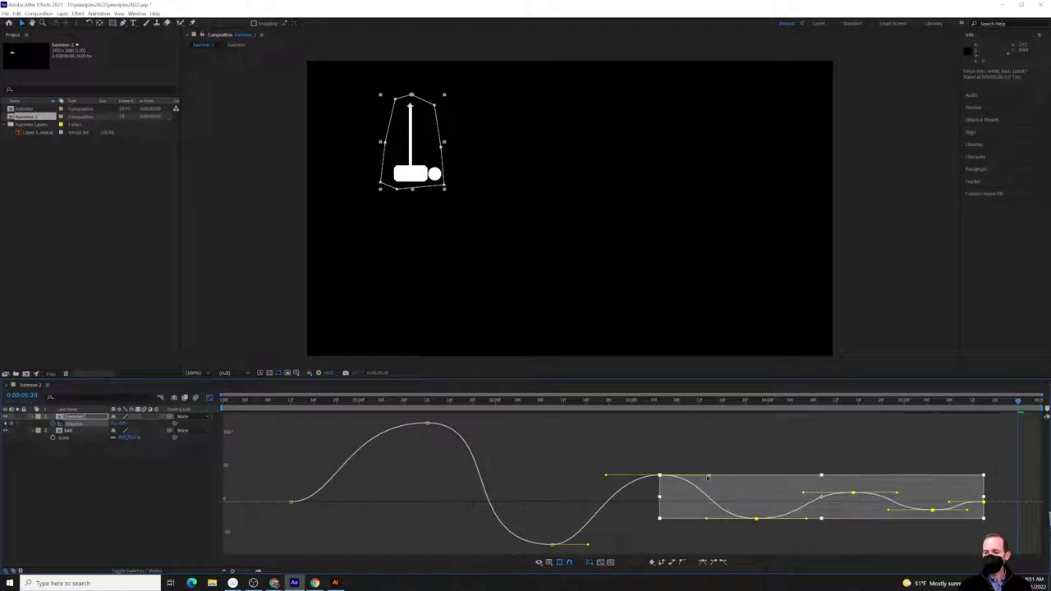
drag(655, 400, 222, 400)
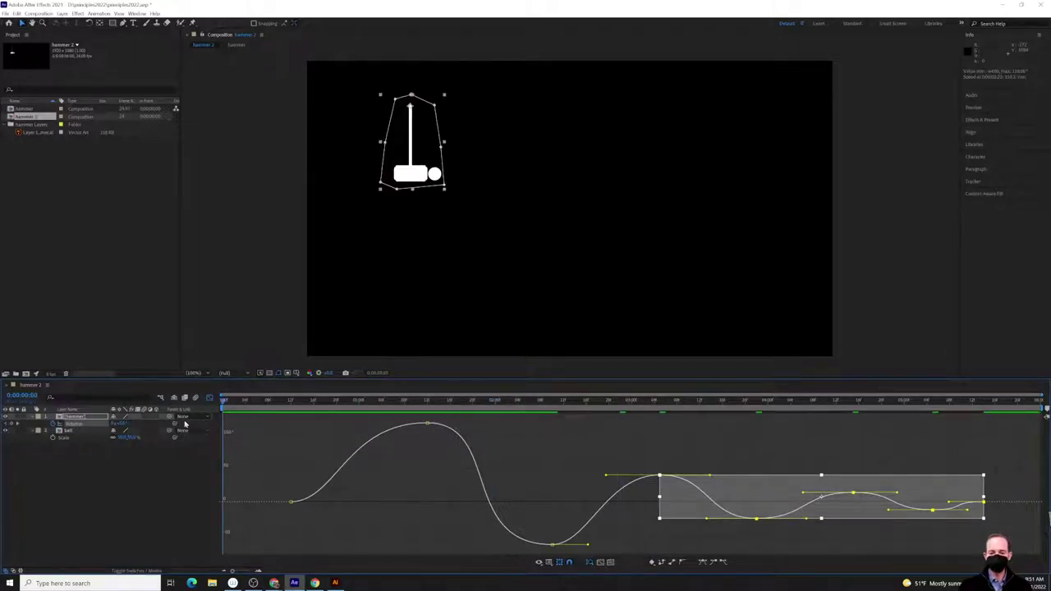
key(space)
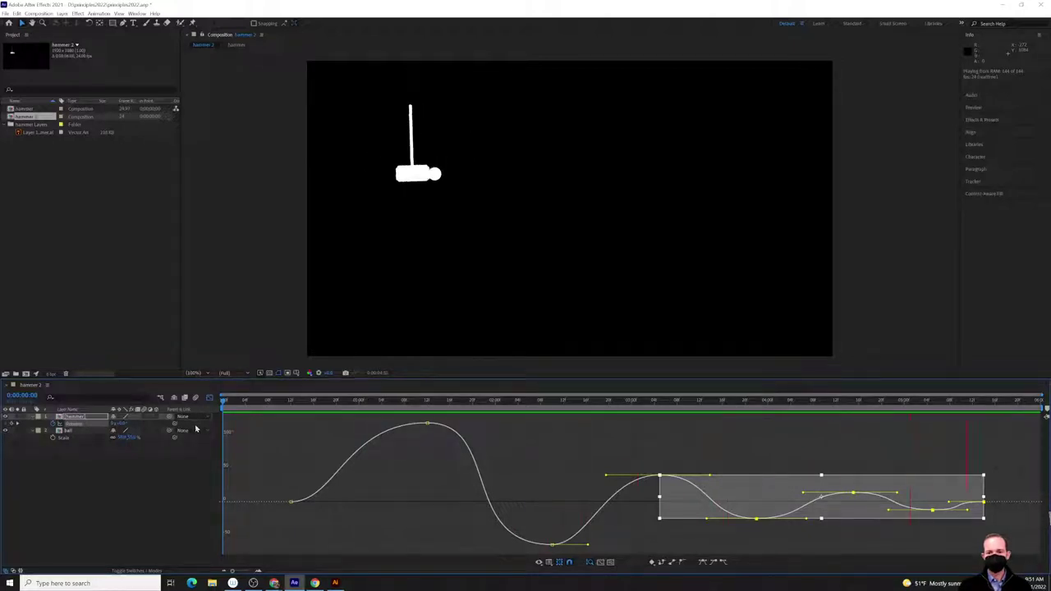
key(space)
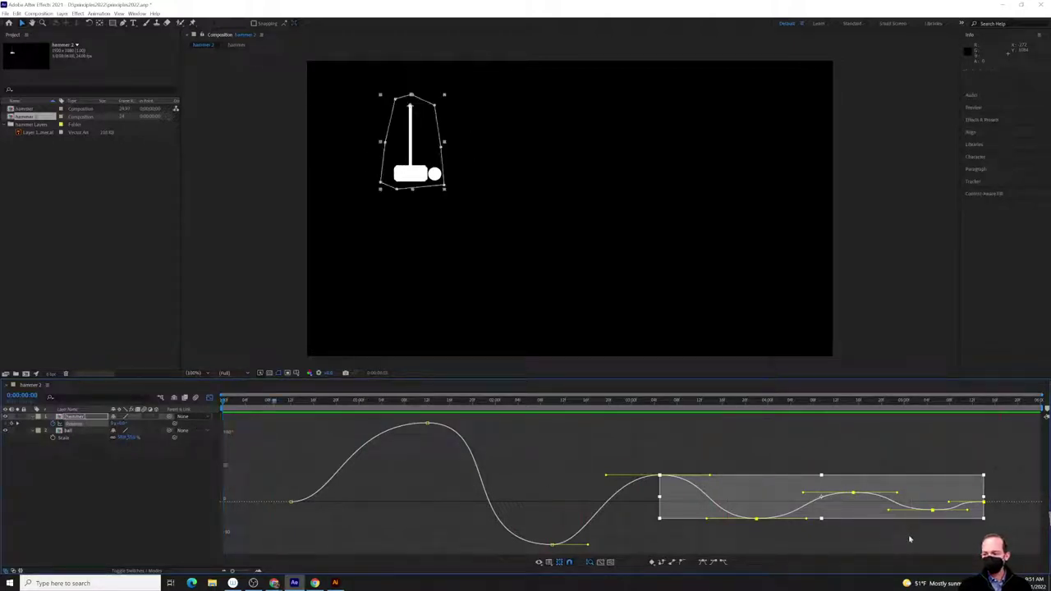
Shorten the easing handles of the hammer's last three Rotation keyframes and preview the settling motion
click(910, 539)
drag(1000, 530, 803, 449)
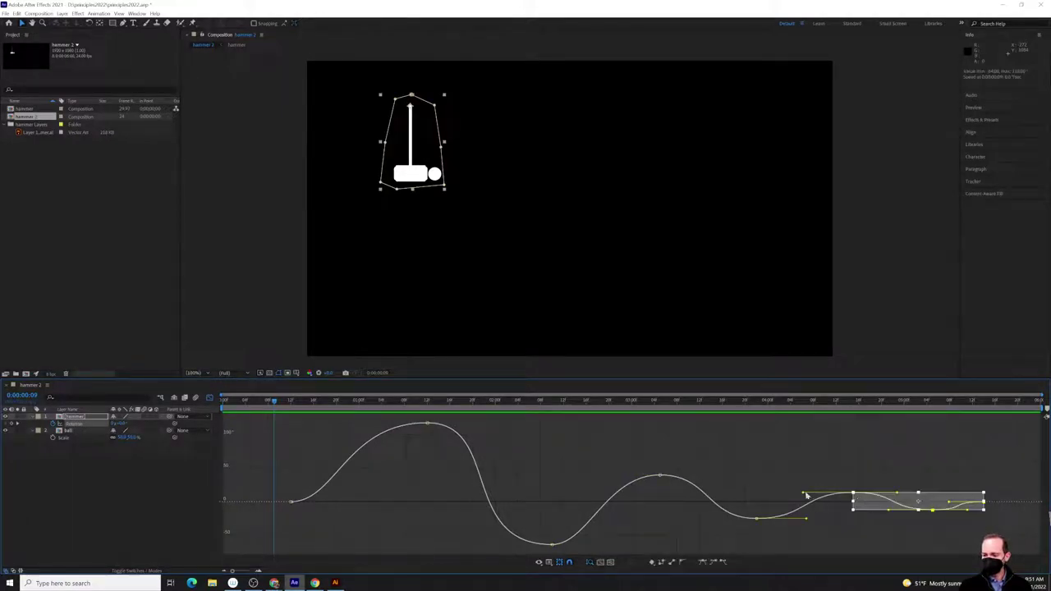
drag(807, 495, 820, 496)
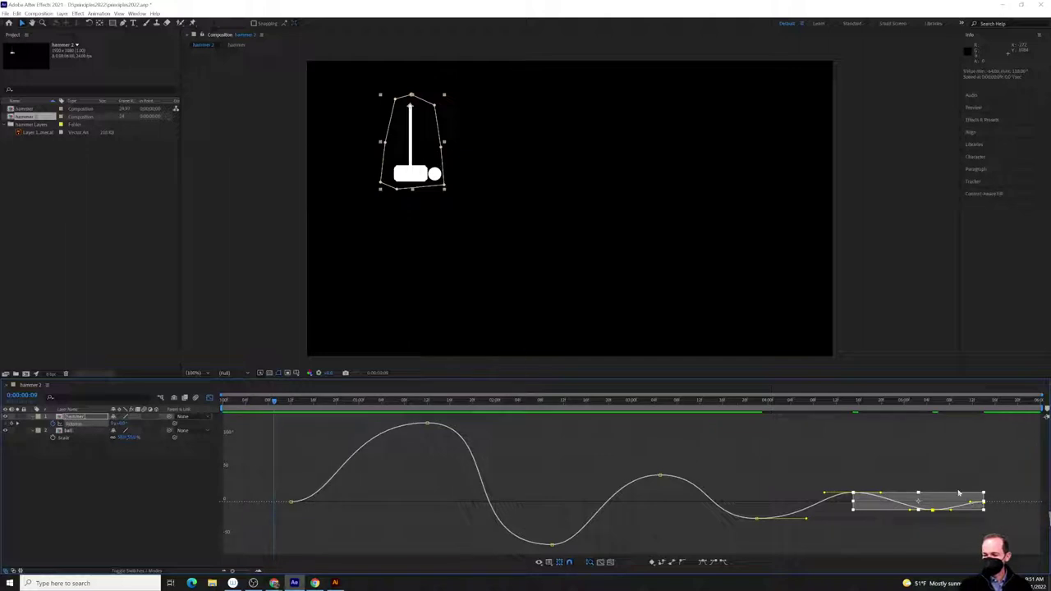
key(space)
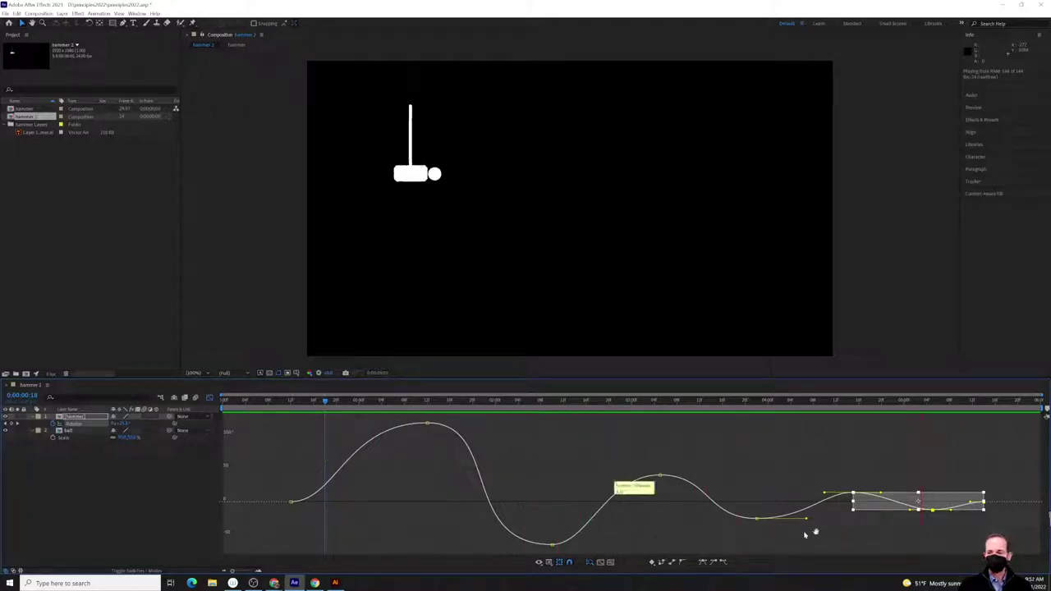
click(899, 505)
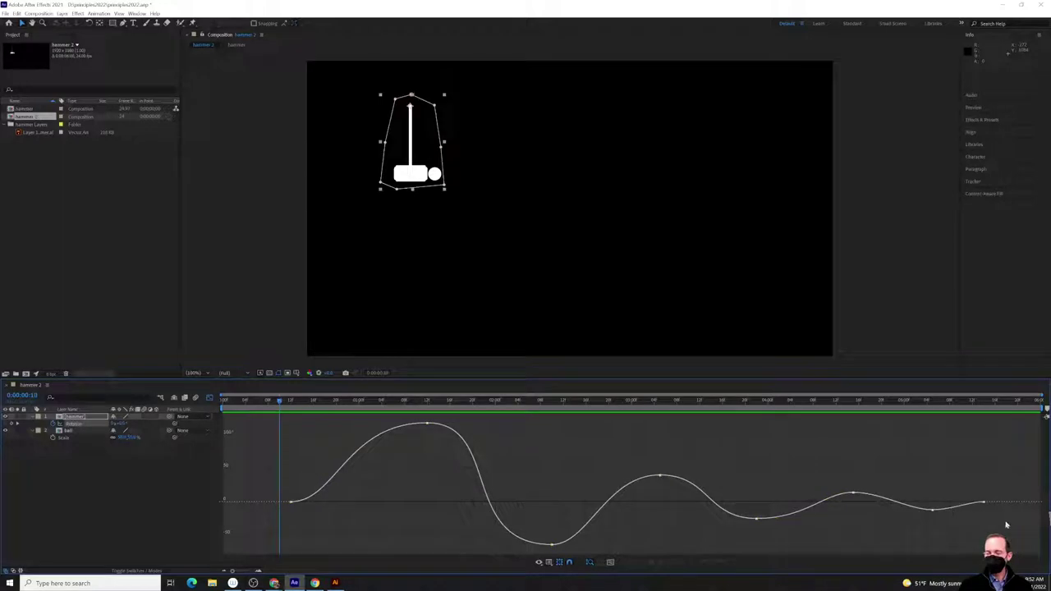
Move the hammer's final Rotation keyframe later, and shift the last three keyframes so the final one sits at the composition's end
drag(1006, 525, 764, 418)
click(973, 478)
click(983, 503)
drag(985, 504, 1022, 502)
drag(979, 528, 893, 493)
drag(820, 458, 1043, 548)
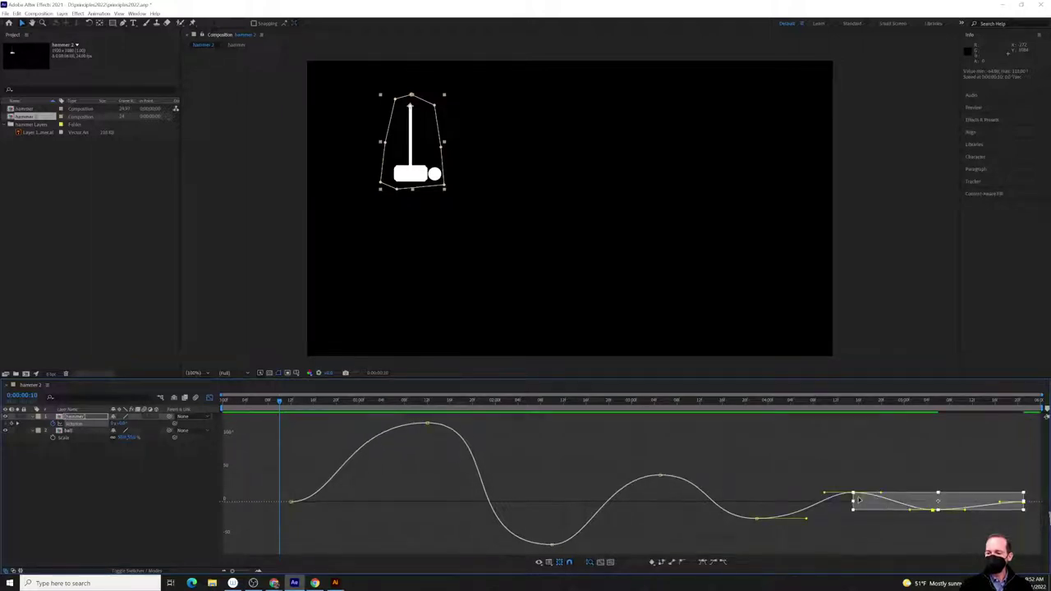
mouse_move(921, 504)
mouse_down()
mouse_move(955, 504)
mouse_move(923, 507)
mouse_up()
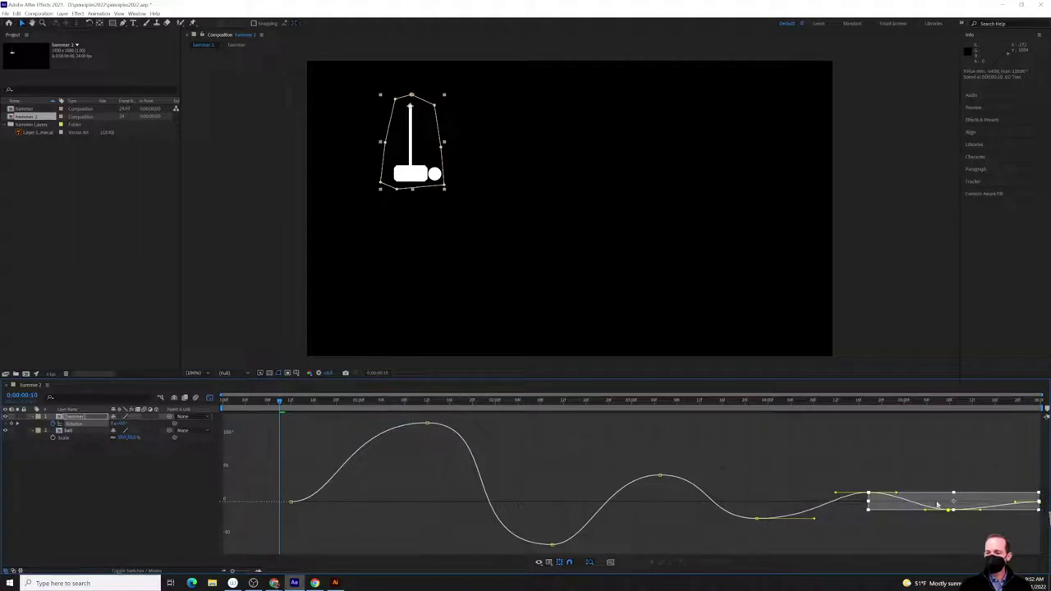
click(888, 546)
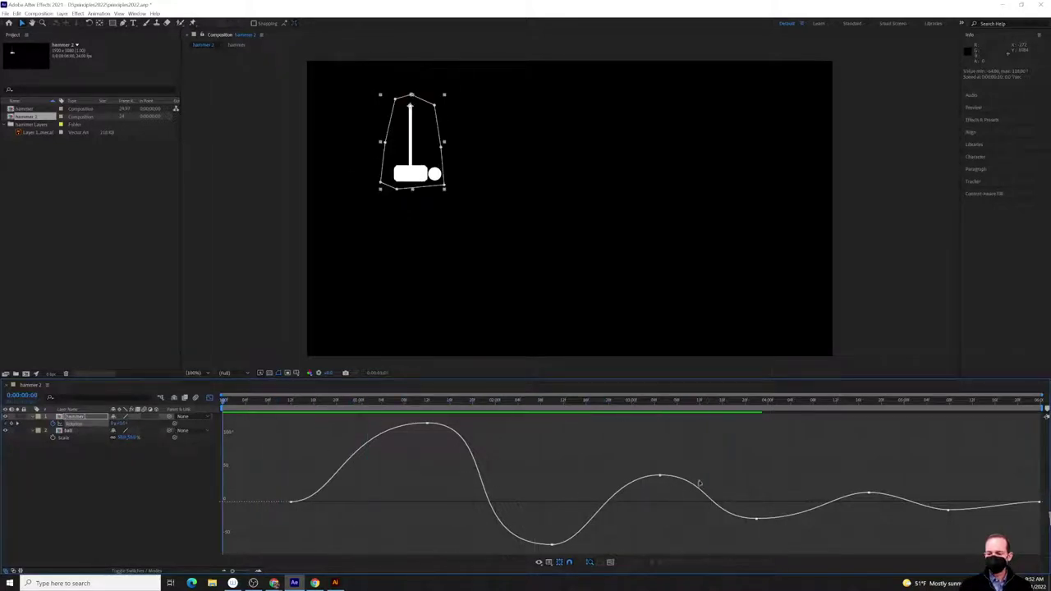
Nudge the hammer's second low Rotation keyframe slightly later in time and preview the swing
click(757, 519)
drag(757, 519, 761, 522)
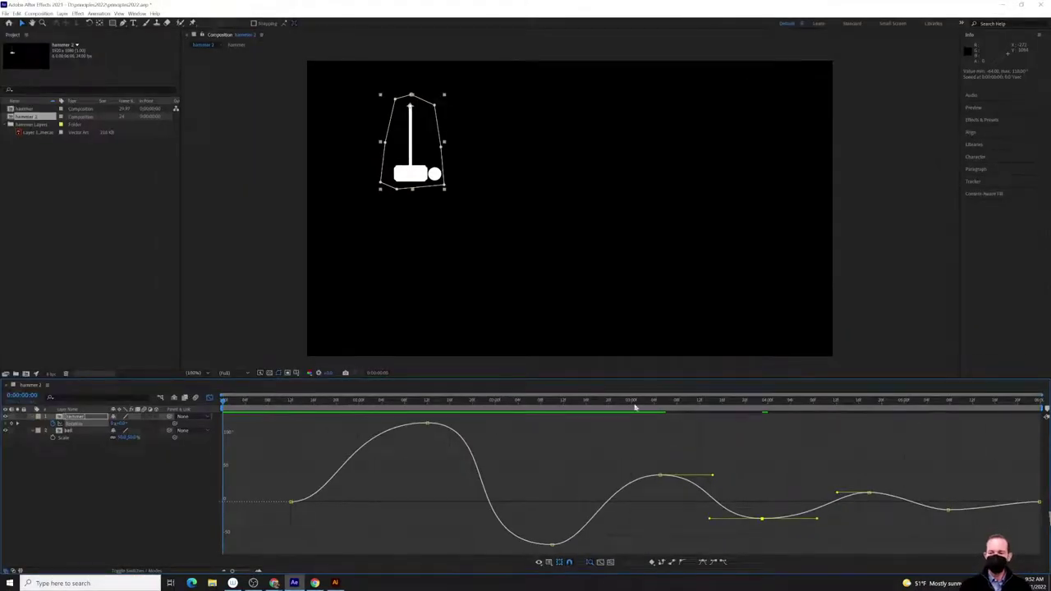
key(space)
drag(670, 416, 849, 454)
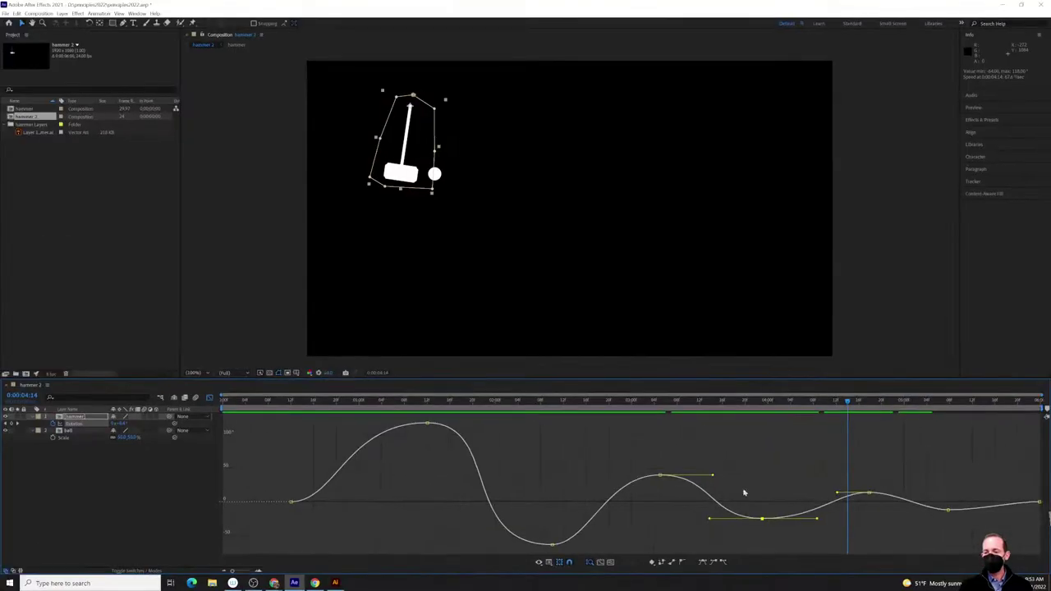
Try moving the hammer's second low Rotation keyframe well earlier to steepen the drop before it, and preview the motion
click(761, 519)
drag(762, 519, 711, 519)
drag(637, 399, 448, 407)
key(space)
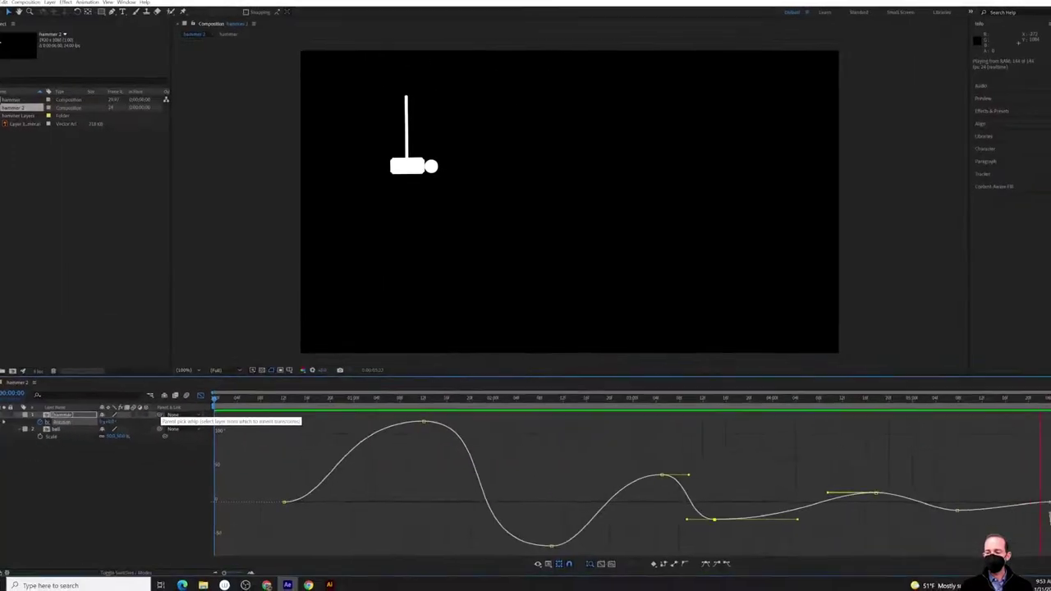
key(space)
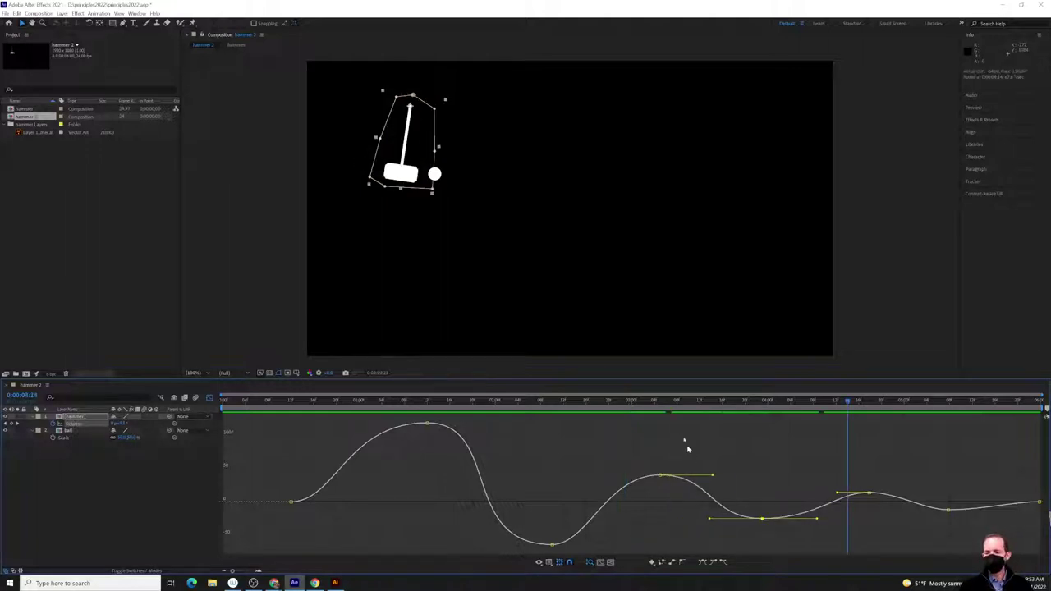
key(space)
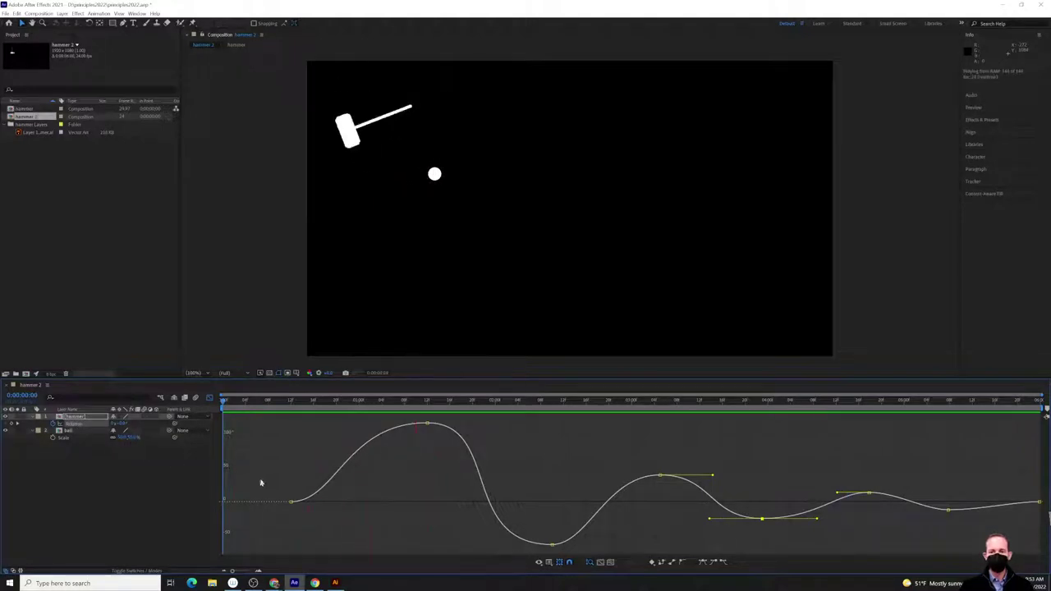
key(space)
Move the hammer's first Rotation keyframe to 0:00:00:00, shorten the first peak's incoming easing handle, and preview the wind-up
click(290, 501)
click(268, 503)
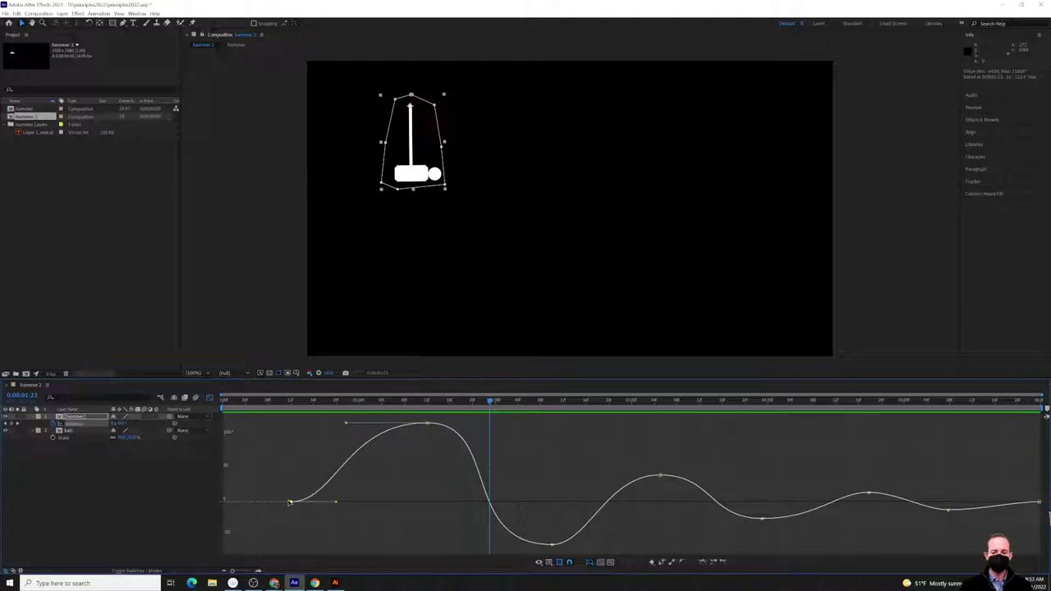
drag(288, 502, 222, 501)
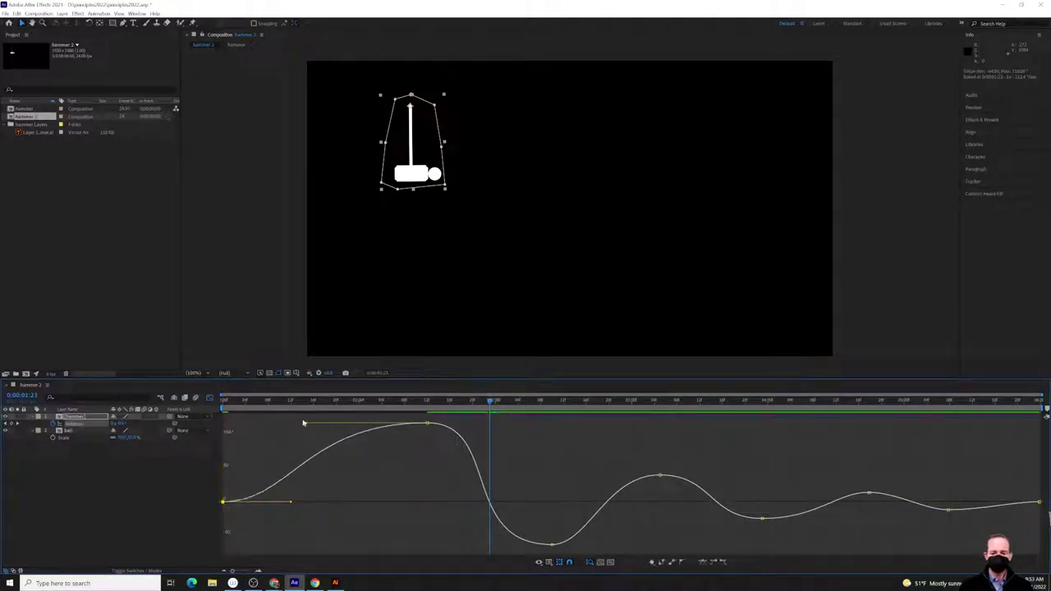
drag(305, 422, 348, 403)
key(space)
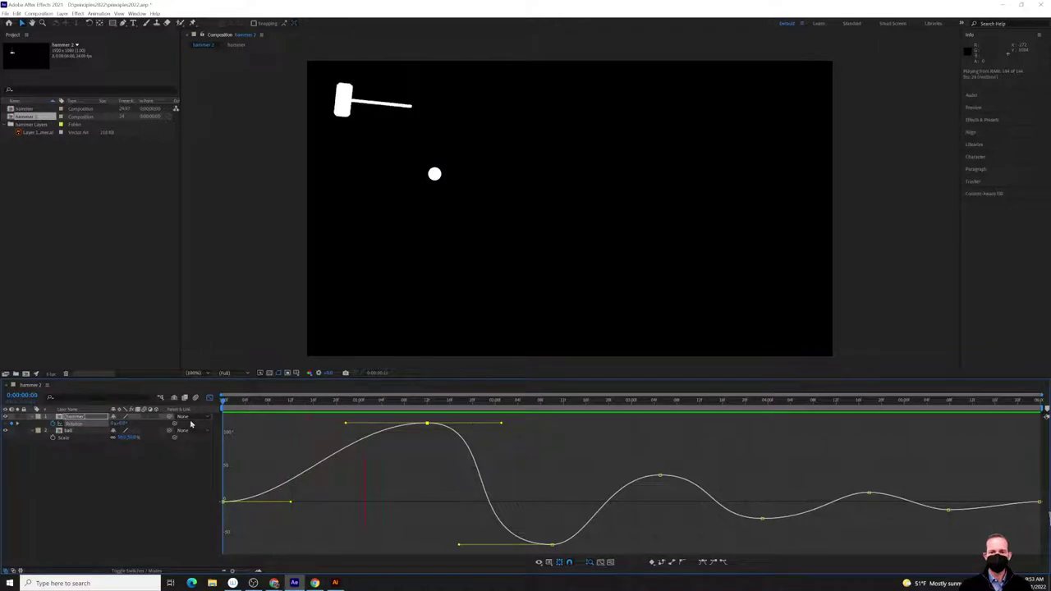
key(space)
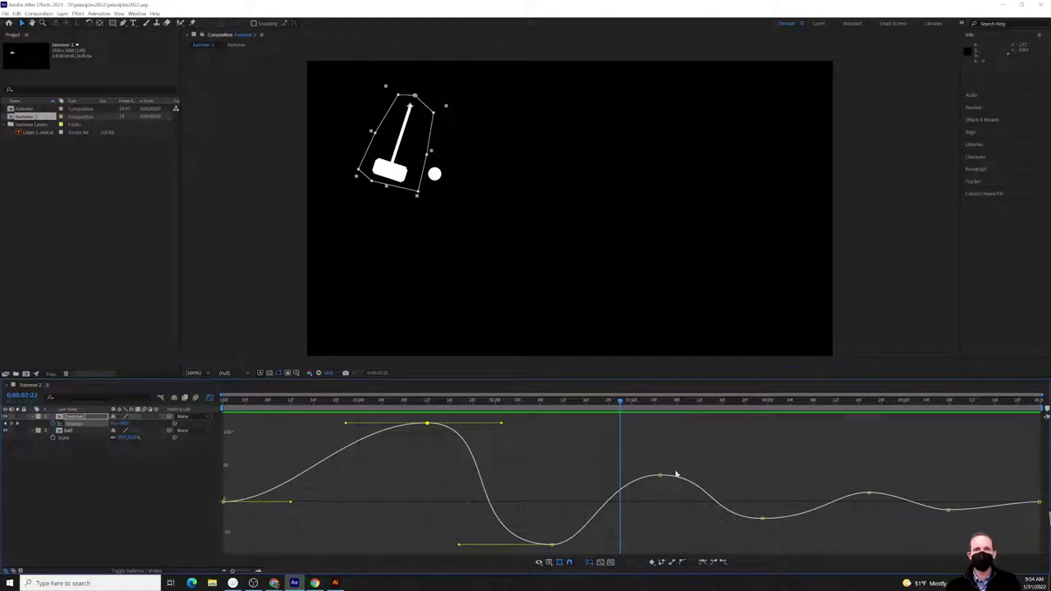
Reveal the ball layer's Position property and separate its dimensions into X and Y Position
click(82, 432)
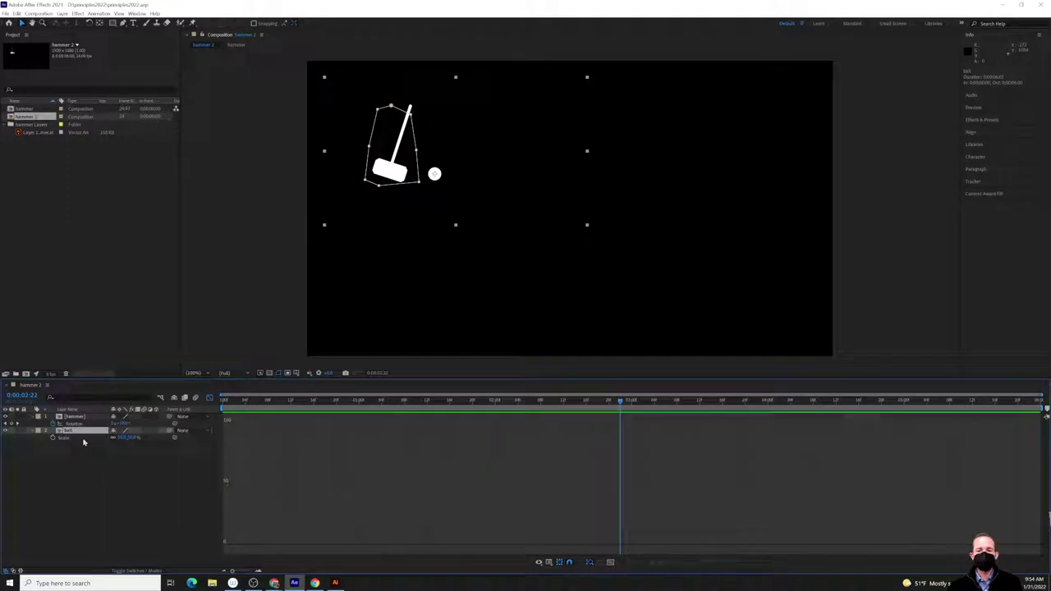
click(92, 454)
click(82, 438)
click(82, 438)
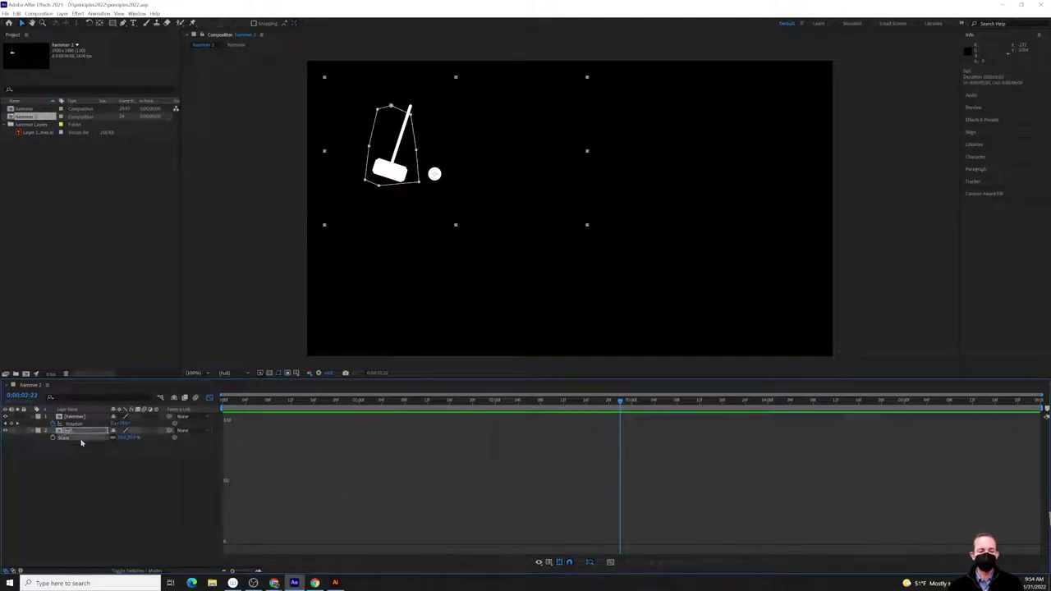
click(82, 437)
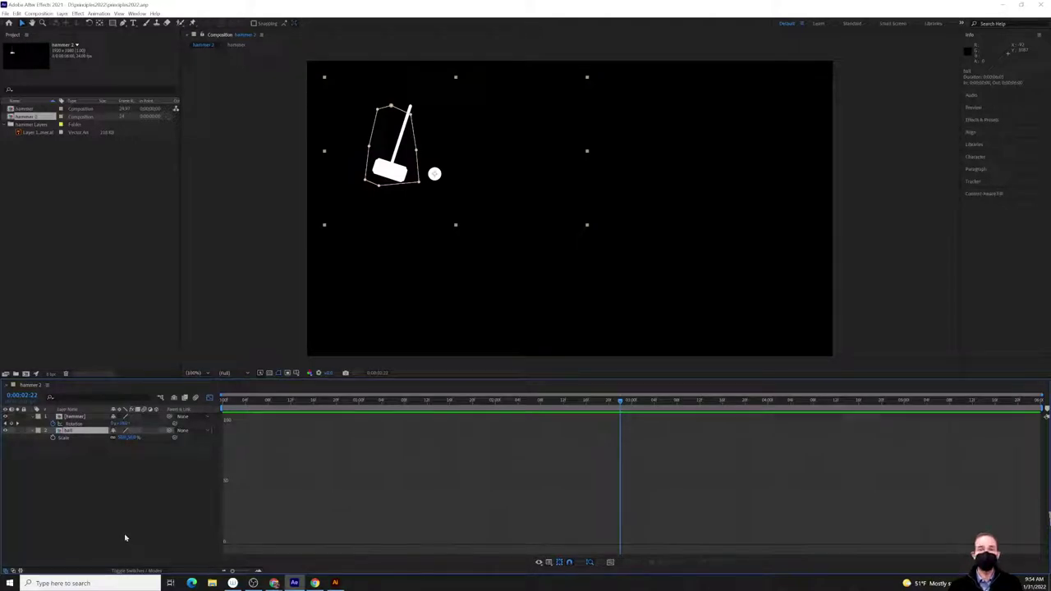
click(78, 444)
click(77, 430)
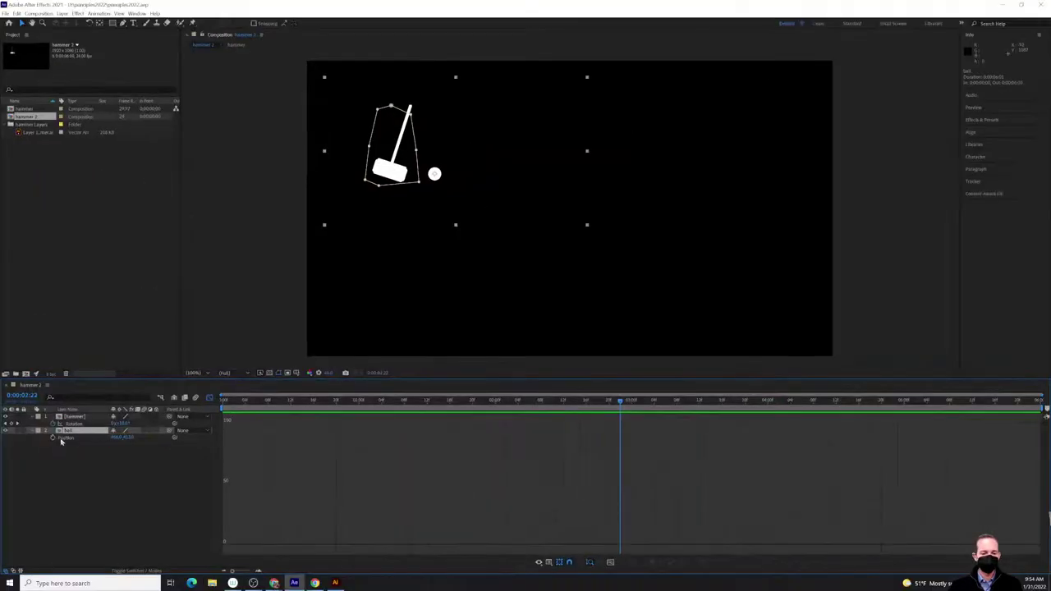
click(64, 442)
right_click(64, 441)
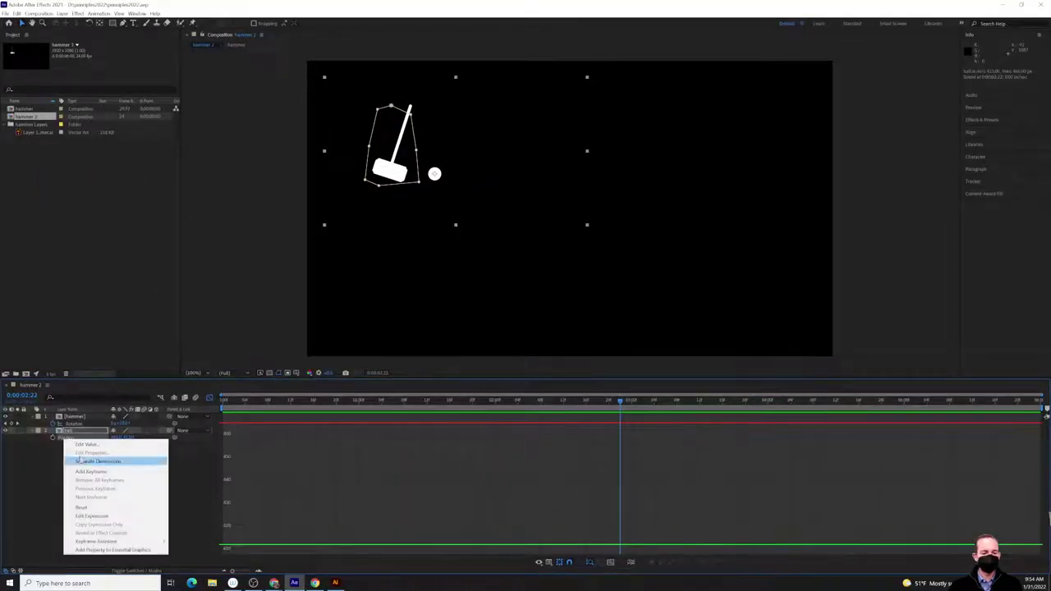
click(80, 461)
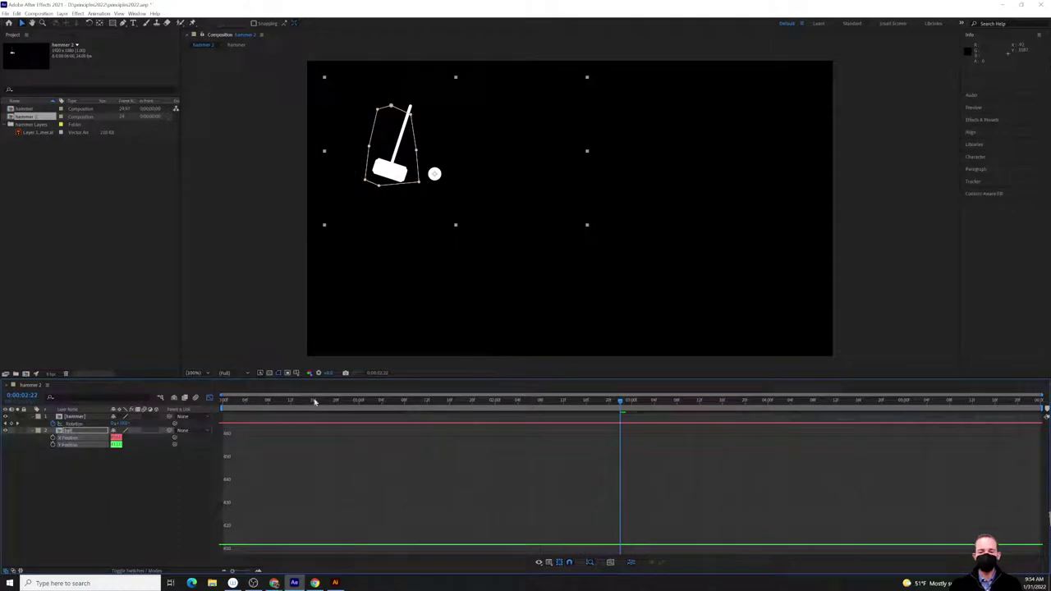
click(64, 445)
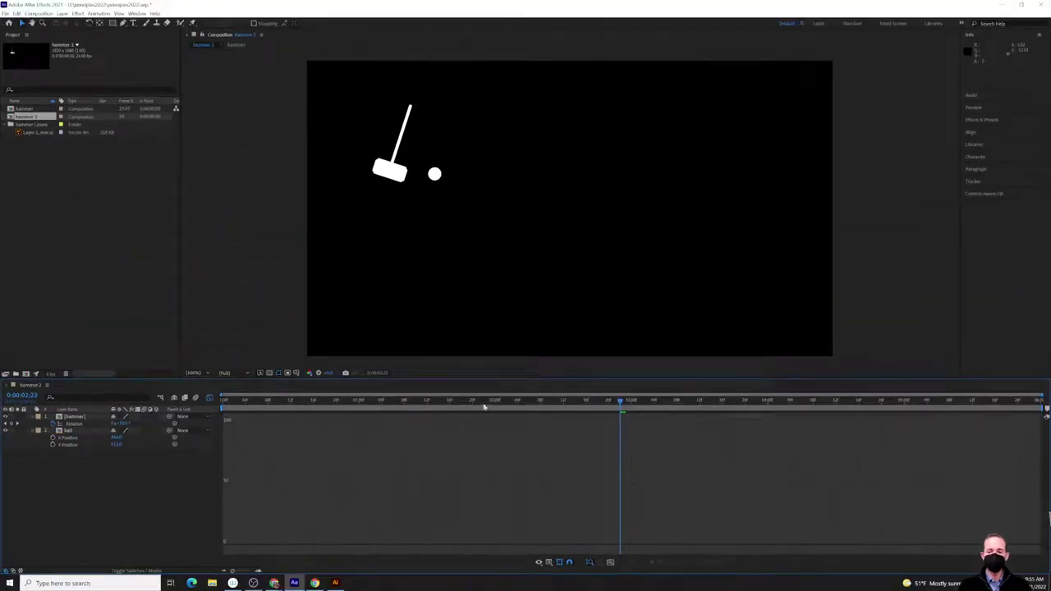
Add an X Position keyframe to the ball at 0:00:01:23, where the hammer strikes it
drag(483, 406, 236, 413)
key(space)
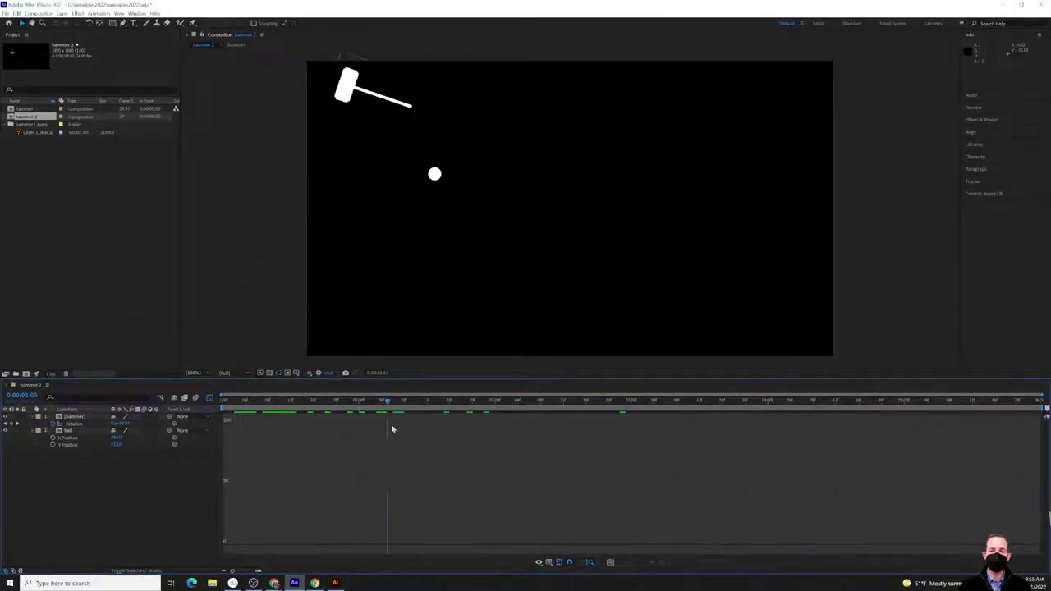
click(68, 438)
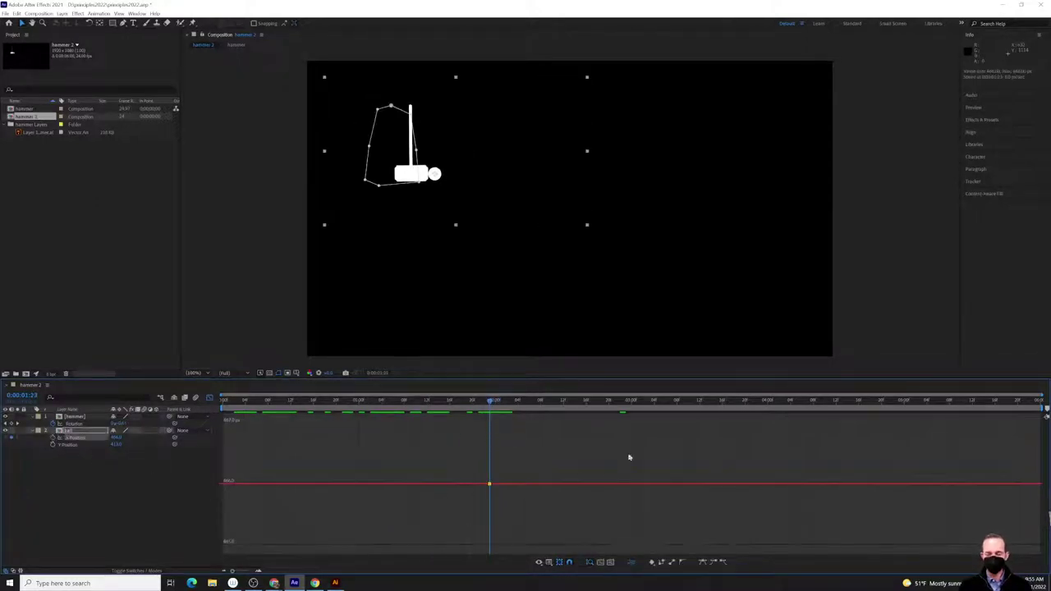
Set the ball's X Position to about 1500 at 0:00:05:03 to keyframe its travel, and preview the animation from the start
drag(498, 404, 921, 419)
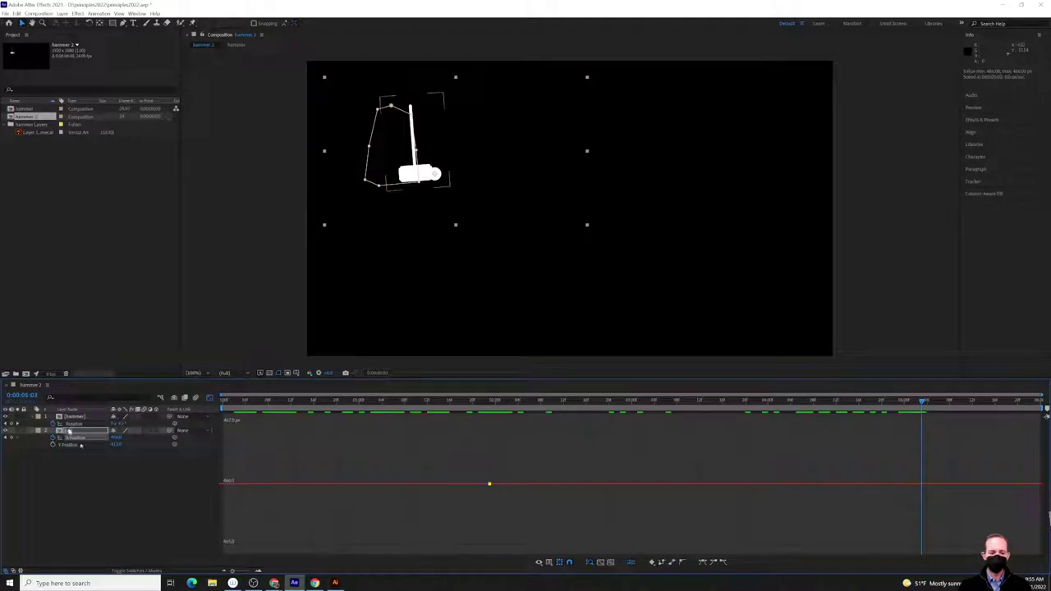
drag(116, 438, 560, 457)
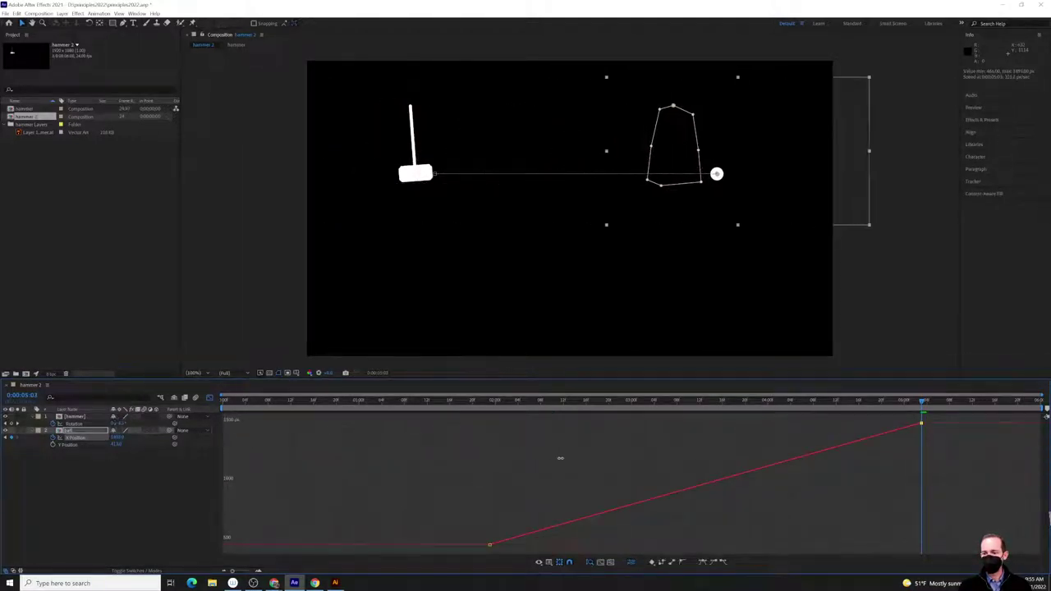
drag(904, 405, 109, 406)
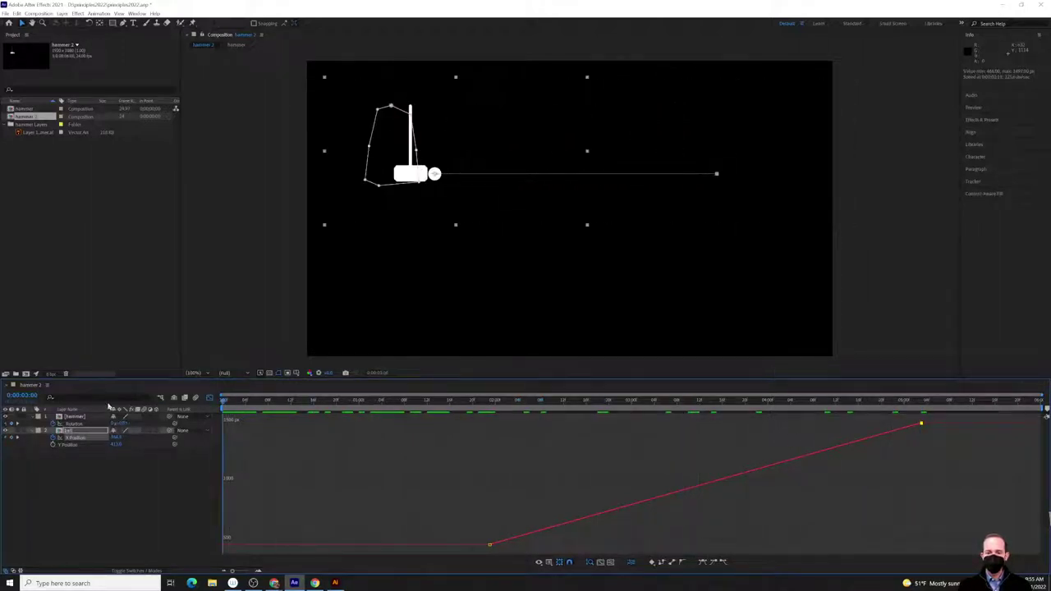
key(space)
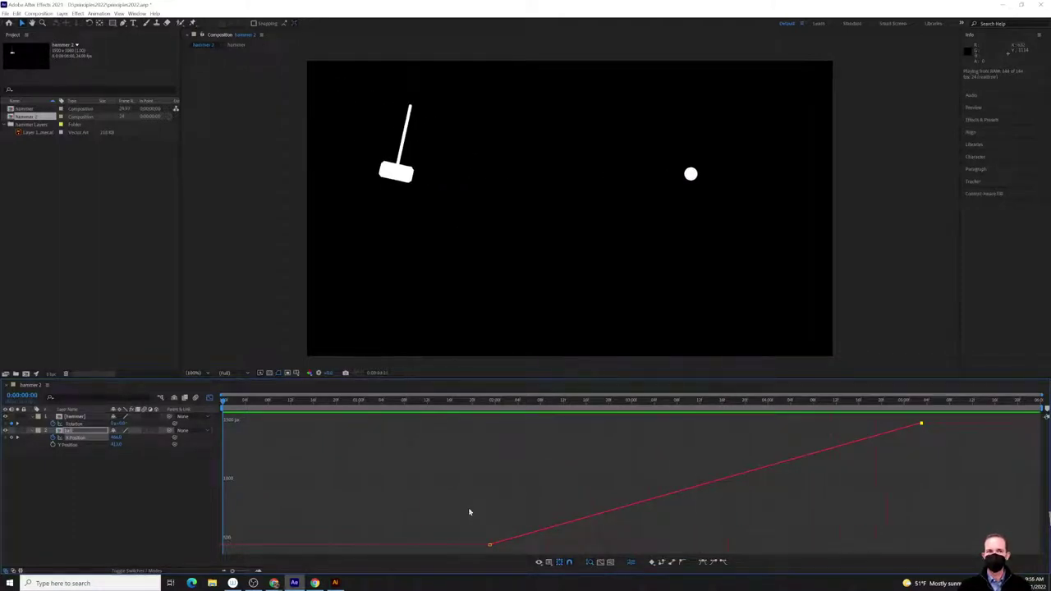
key(space)
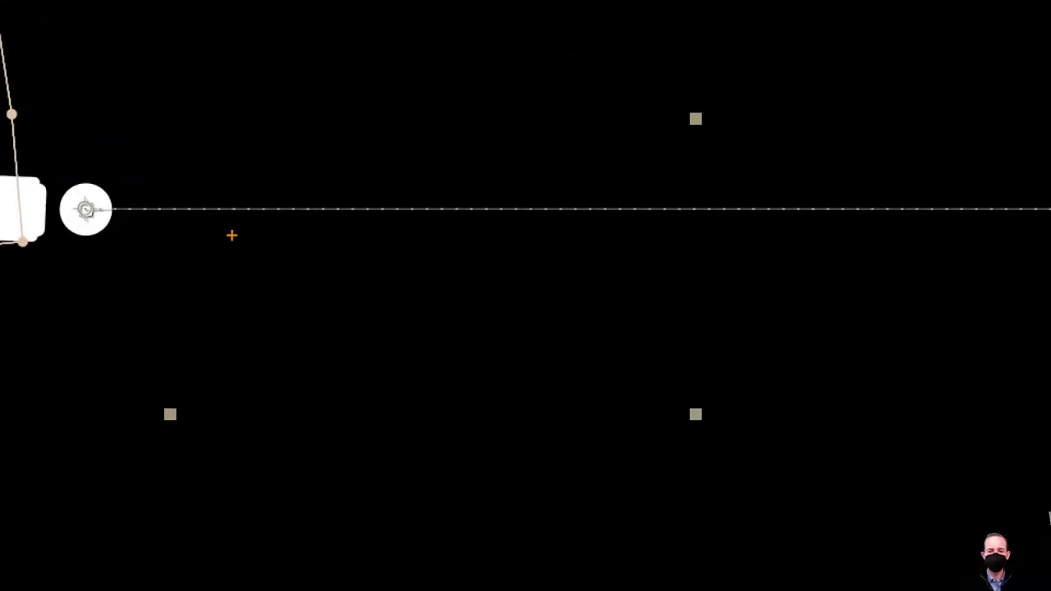
drag(183, 207, 806, 196)
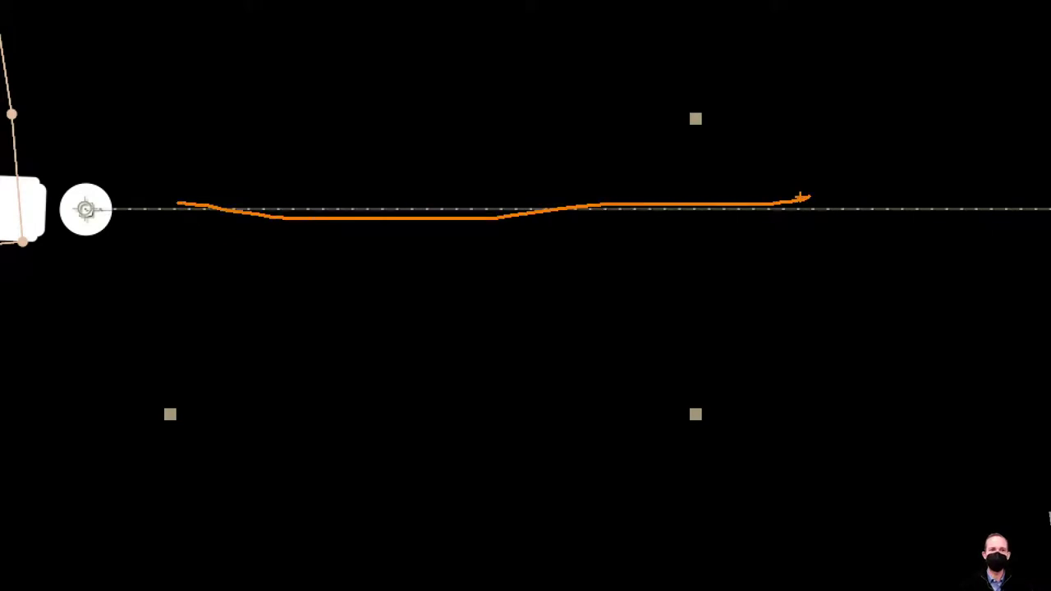
mouse_move(141, 186)
mouse_down()
mouse_move(378, 181)
mouse_move(435, 244)
mouse_move(576, 257)
mouse_up()
mouse_move(1047, 192)
mouse_down()
mouse_move(941, 199)
mouse_move(1049, 247)
mouse_up()
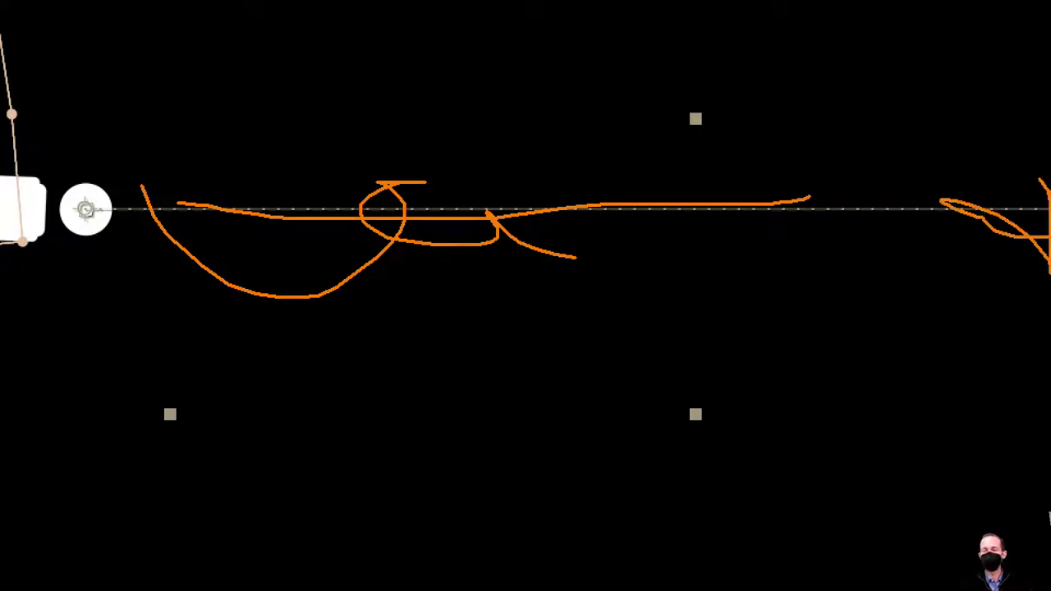
key(Escape)
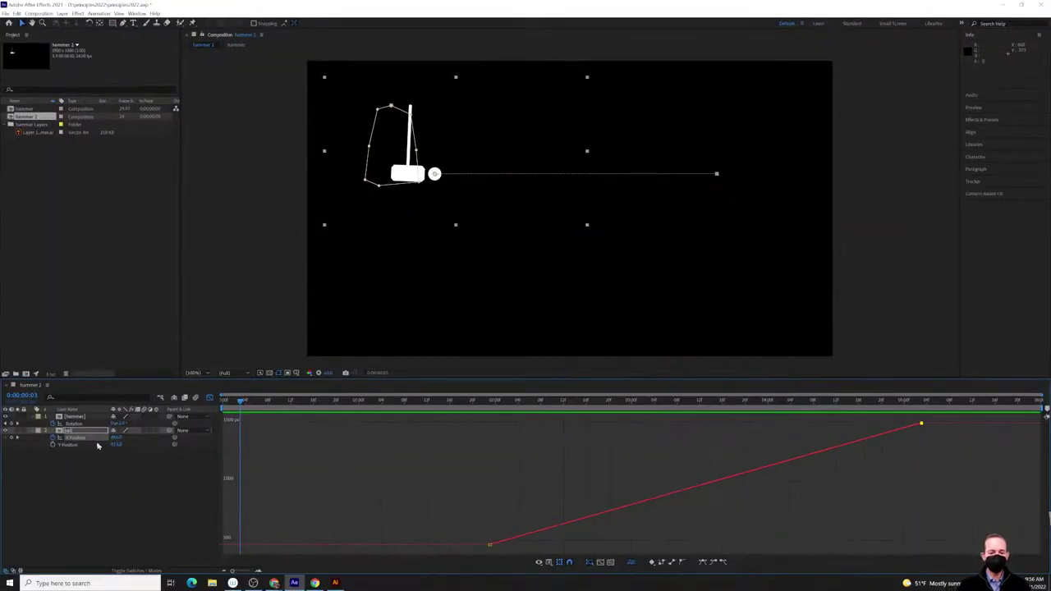
Apply Easy Ease to both of the ball's X Position keyframes and preview the animation from the start
drag(951, 549, 371, 406)
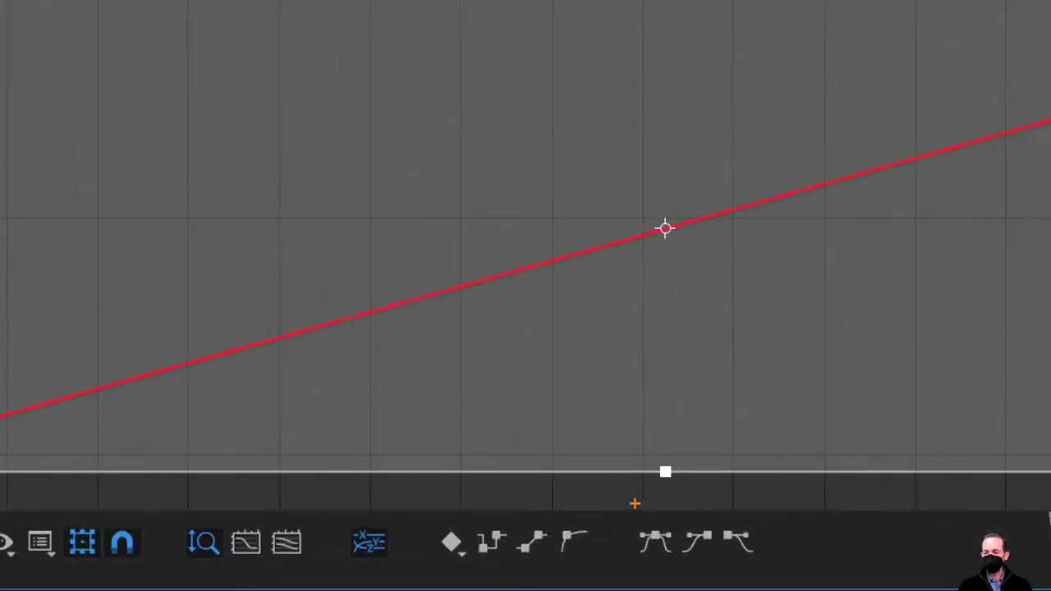
mouse_move(619, 507)
mouse_down()
mouse_move(675, 551)
mouse_move(687, 582)
mouse_up()
key(Escape)
click(704, 562)
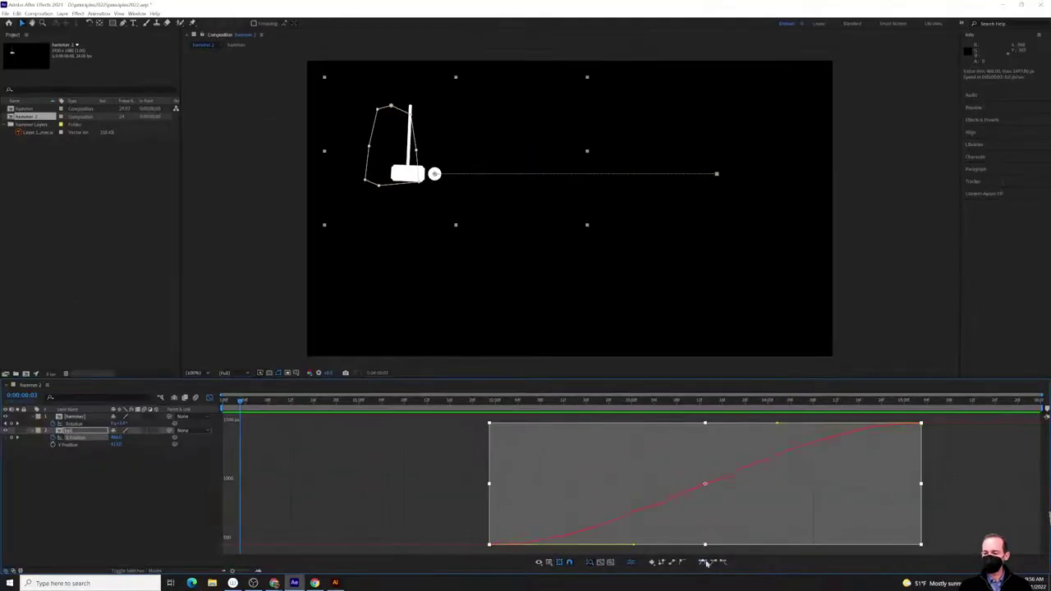
click(426, 509)
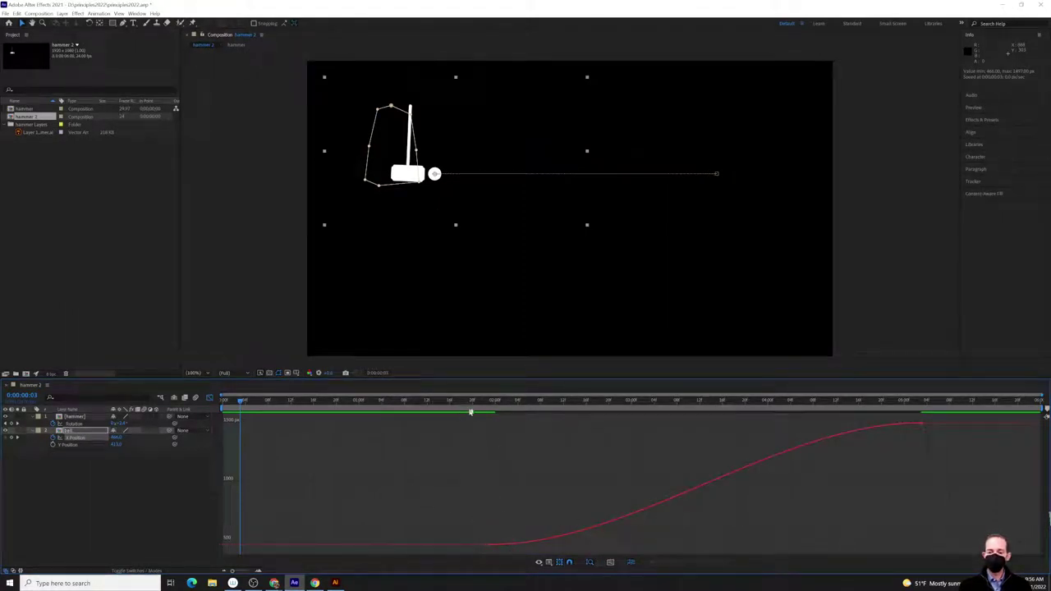
key(Home)
key(space)
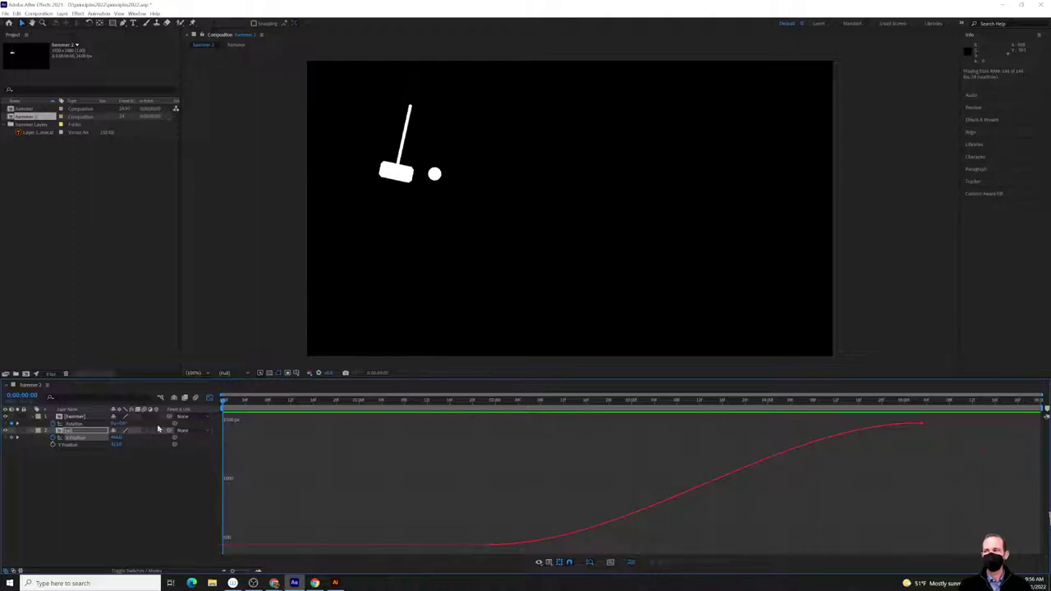
key(space)
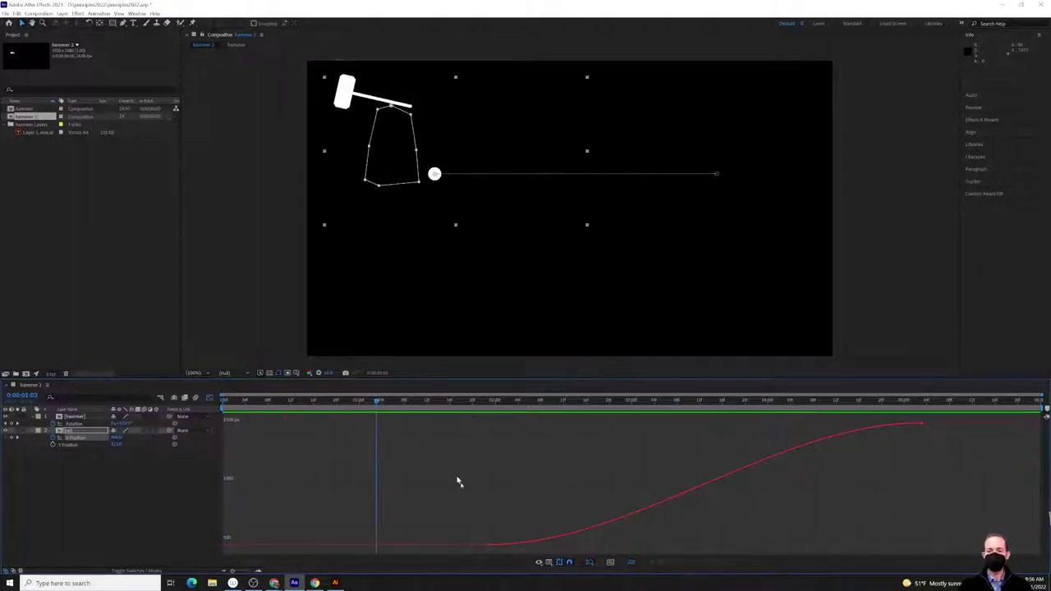
click(81, 438)
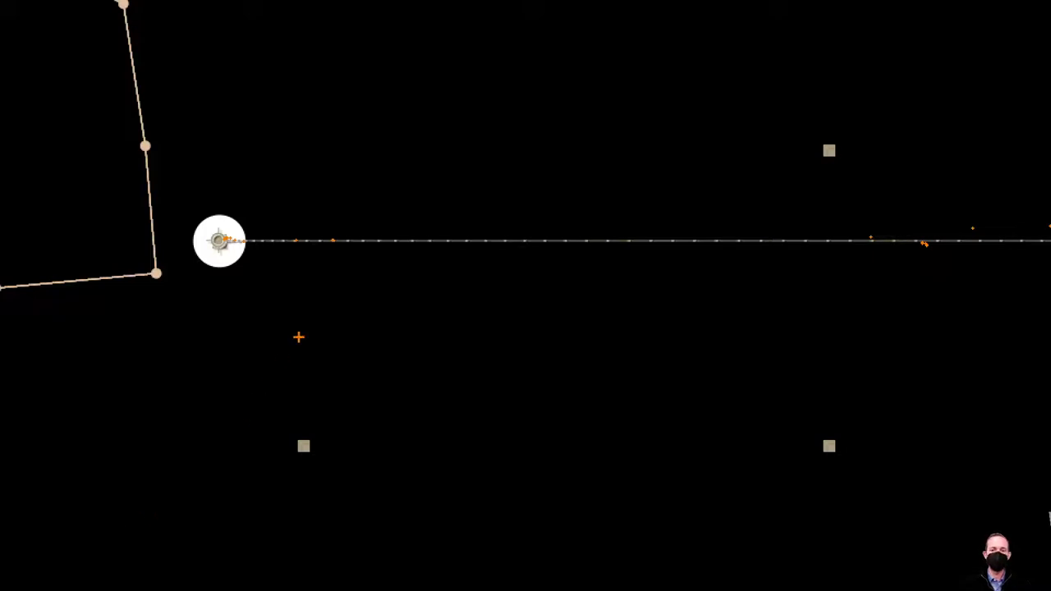
drag(219, 249, 704, 261)
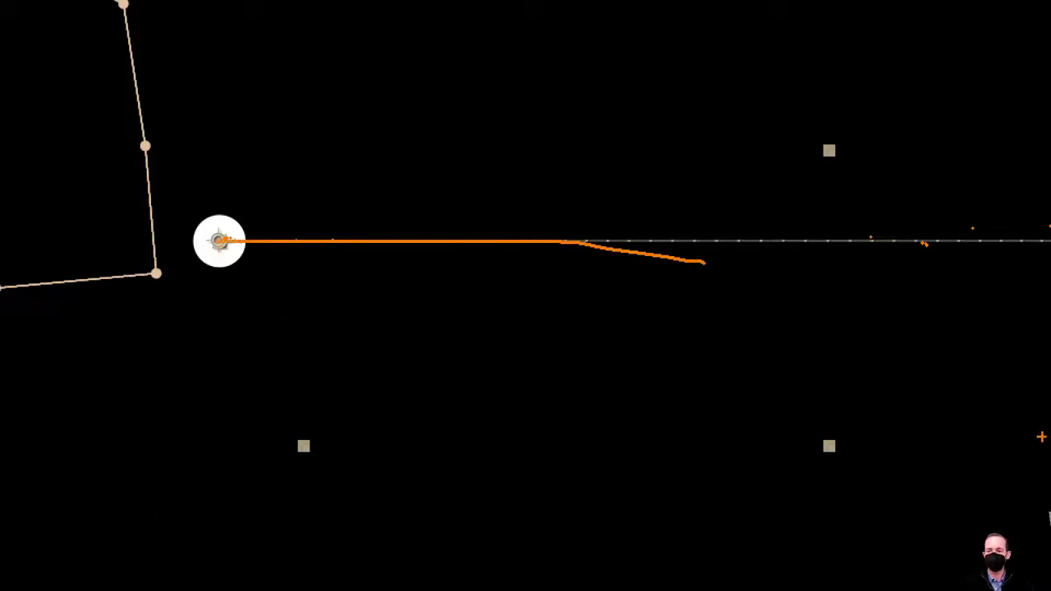
drag(926, 367, 1042, 292)
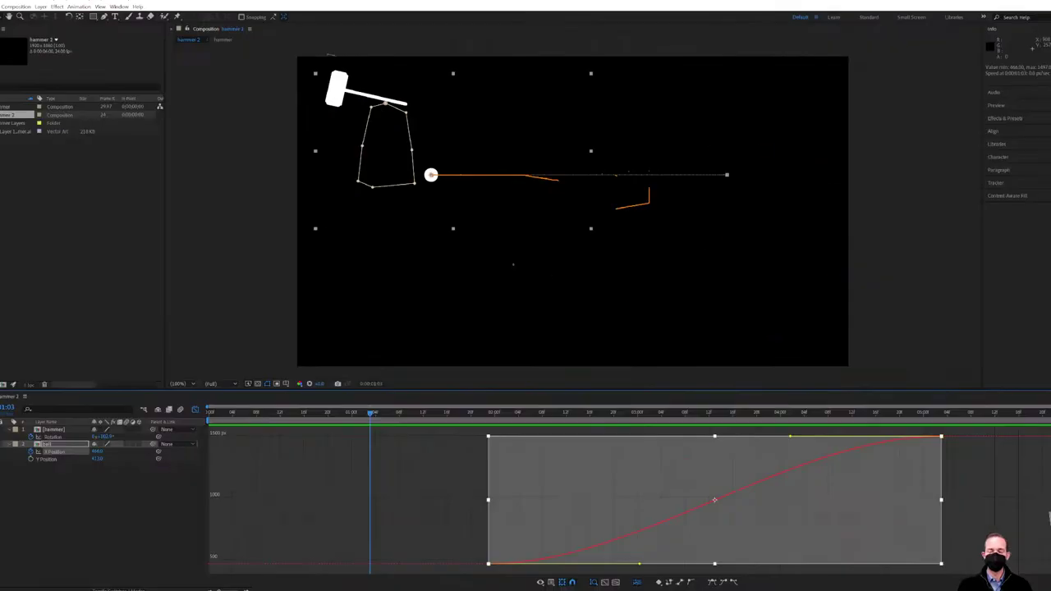
click(475, 508)
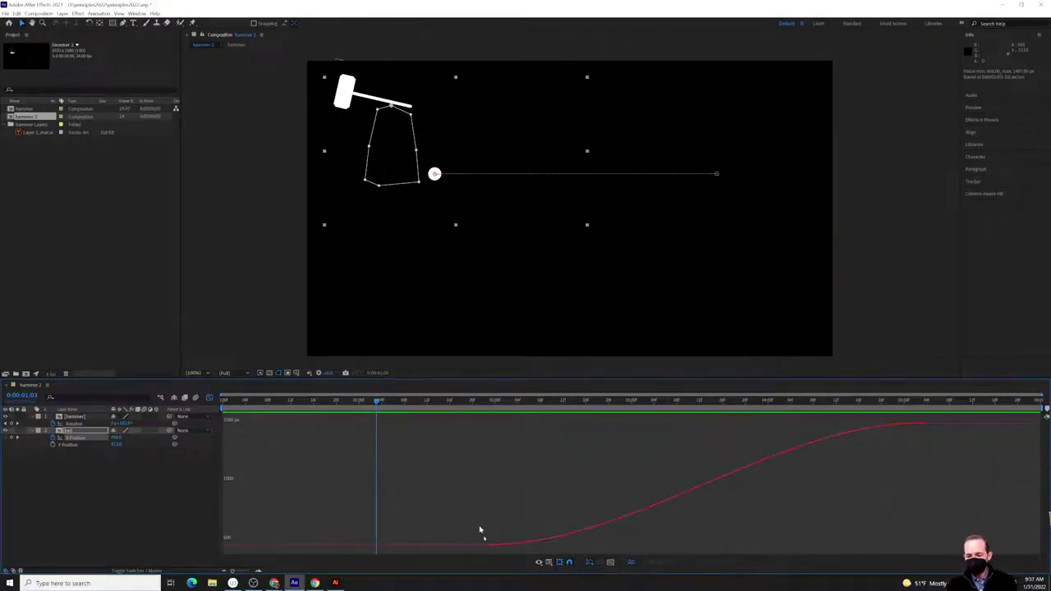
Steepen the outgoing handle of the ball's first X Position keyframe for a fast launch, preview it, and park the playhead at 0:00:02:09
drag(480, 529, 548, 562)
drag(632, 548, 518, 461)
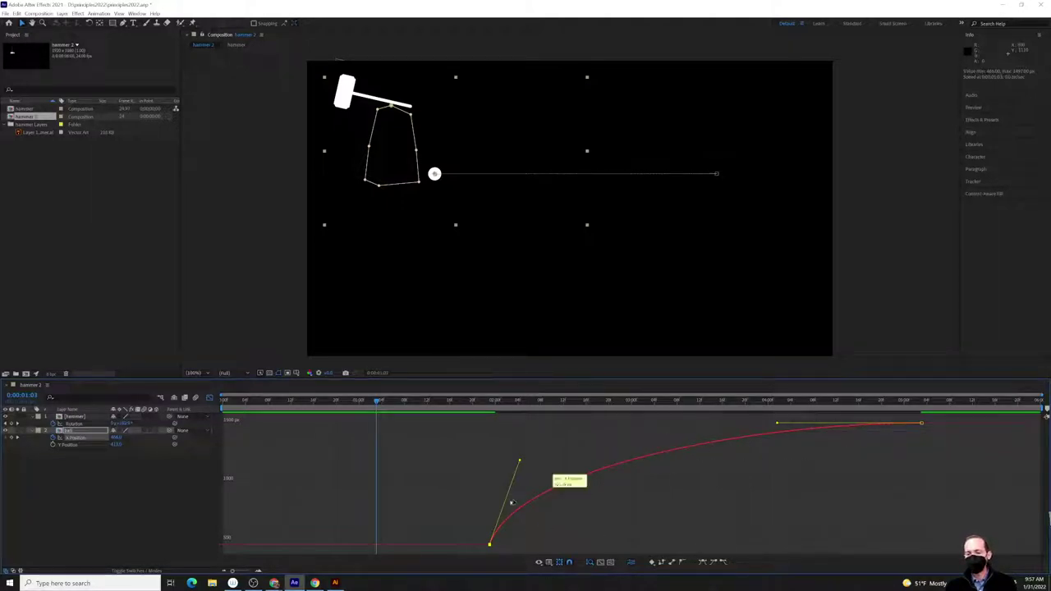
drag(519, 461, 509, 434)
key(space)
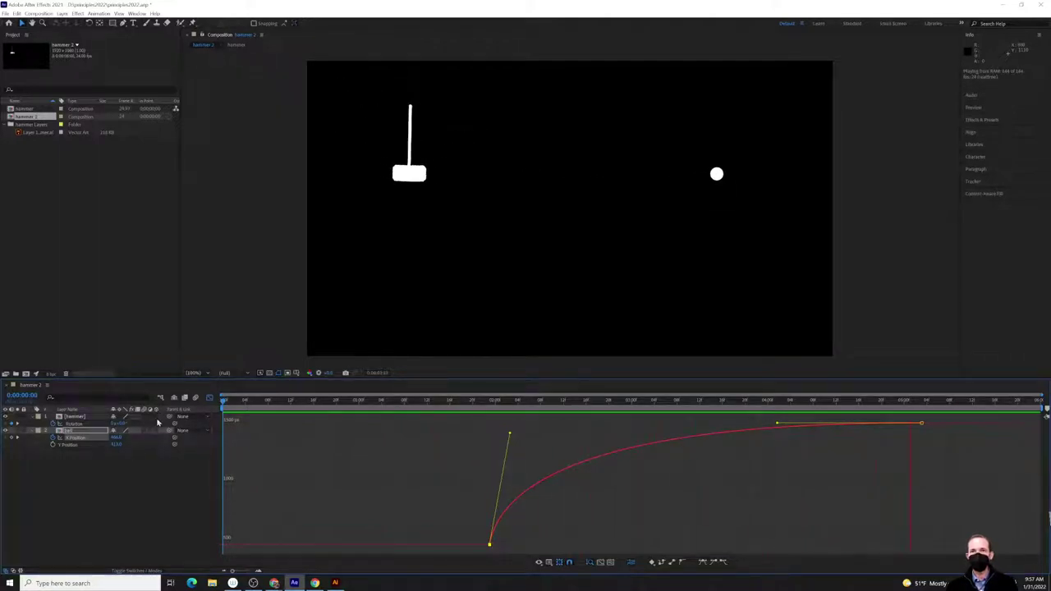
key(space)
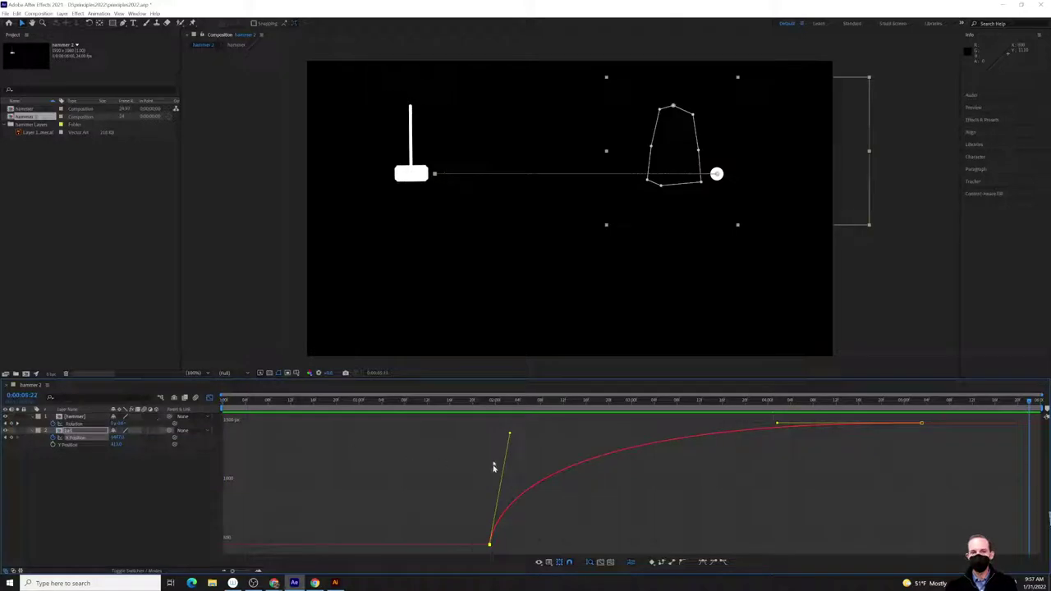
drag(522, 403, 831, 403)
key(space)
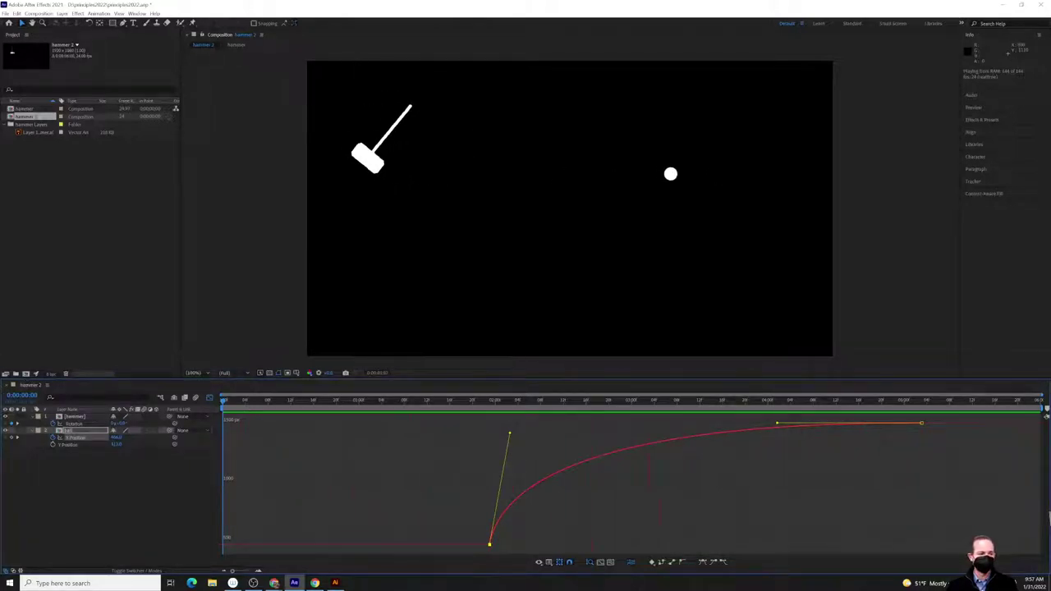
key(space)
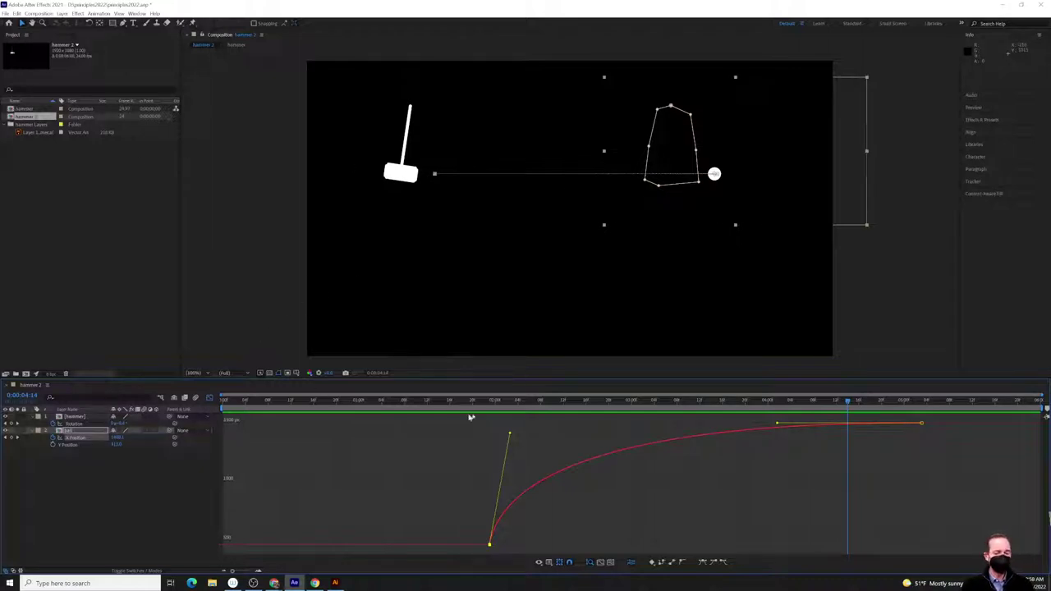
drag(492, 402, 546, 403)
click(122, 490)
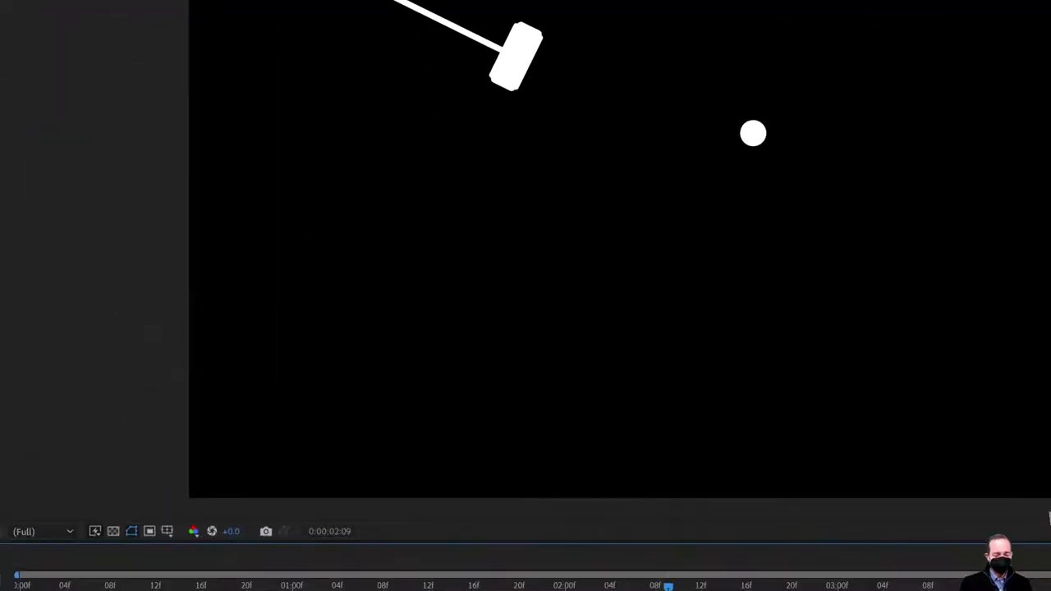
text(defau;lt)
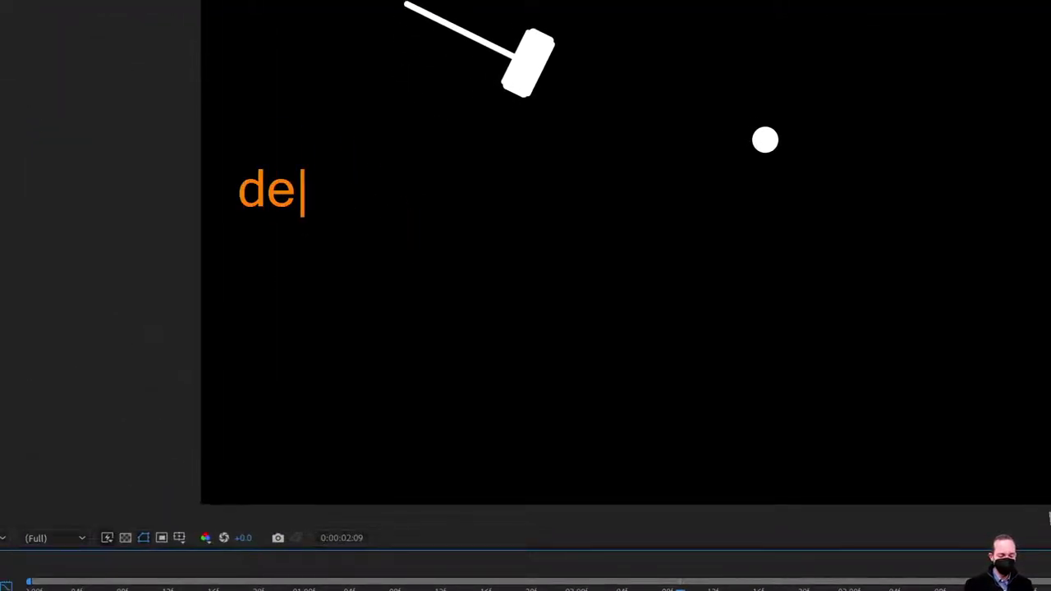
key(BackSpace)
key(BackSpace)
key(BackSpace)
text(lts)
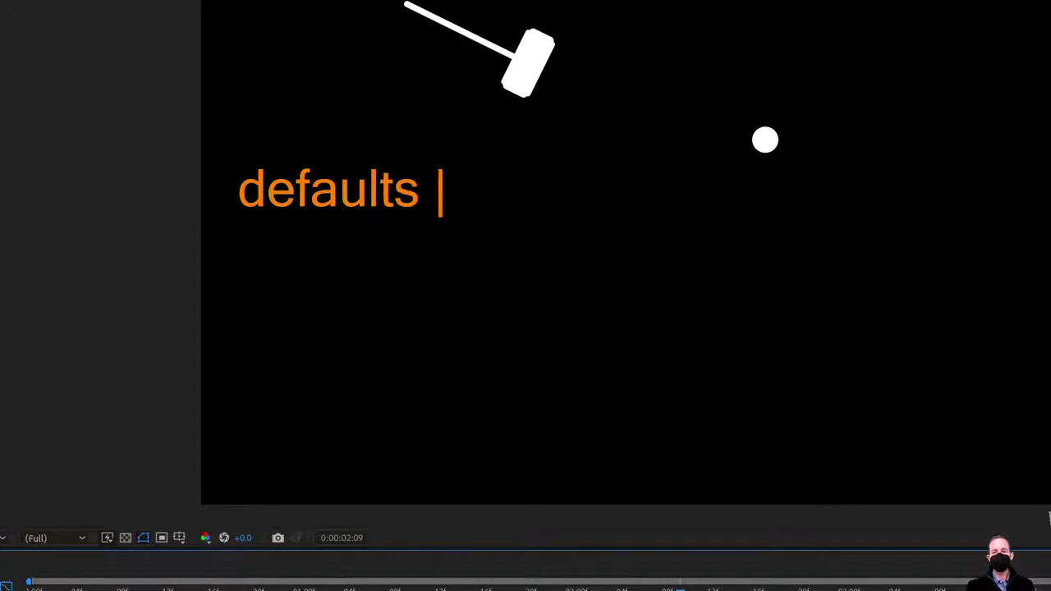
text( -)
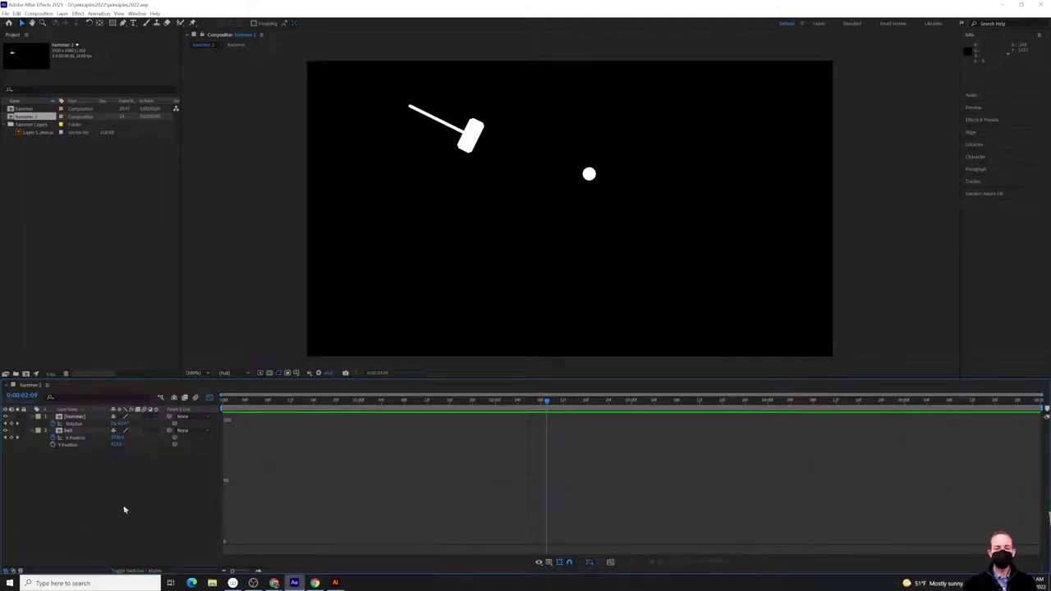
Create a full-frame mid-grey solid and send it behind the hammer and ball layers as a background
right_click(110, 477)
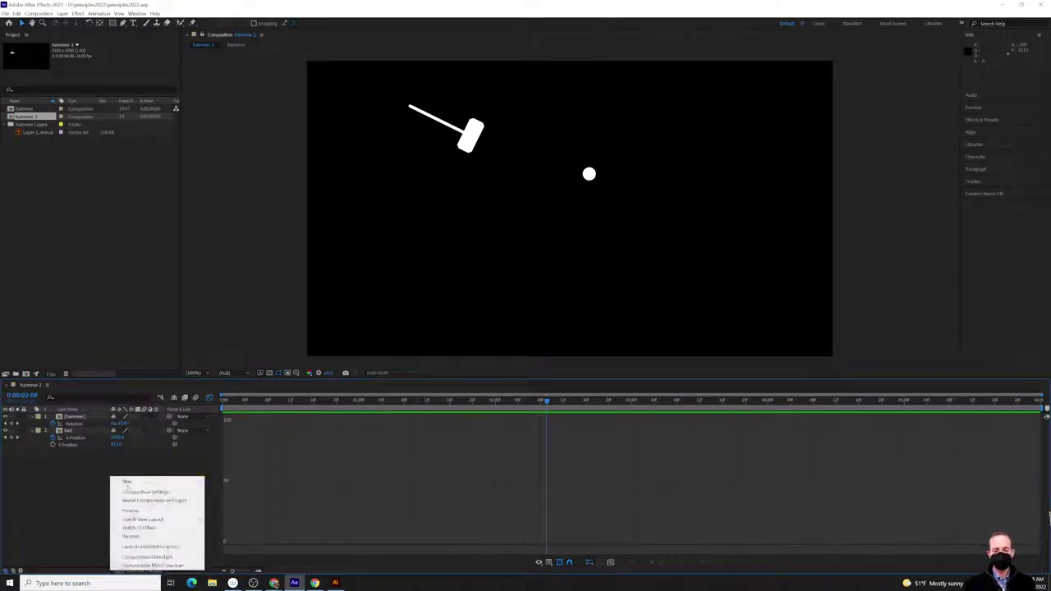
mouse_move(127, 485)
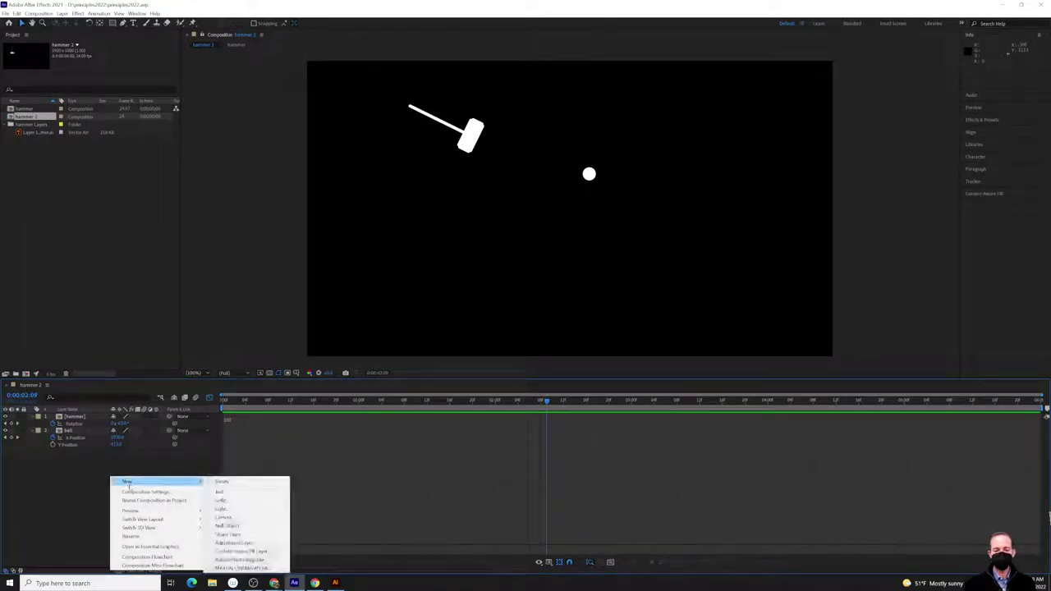
click(223, 499)
click(520, 340)
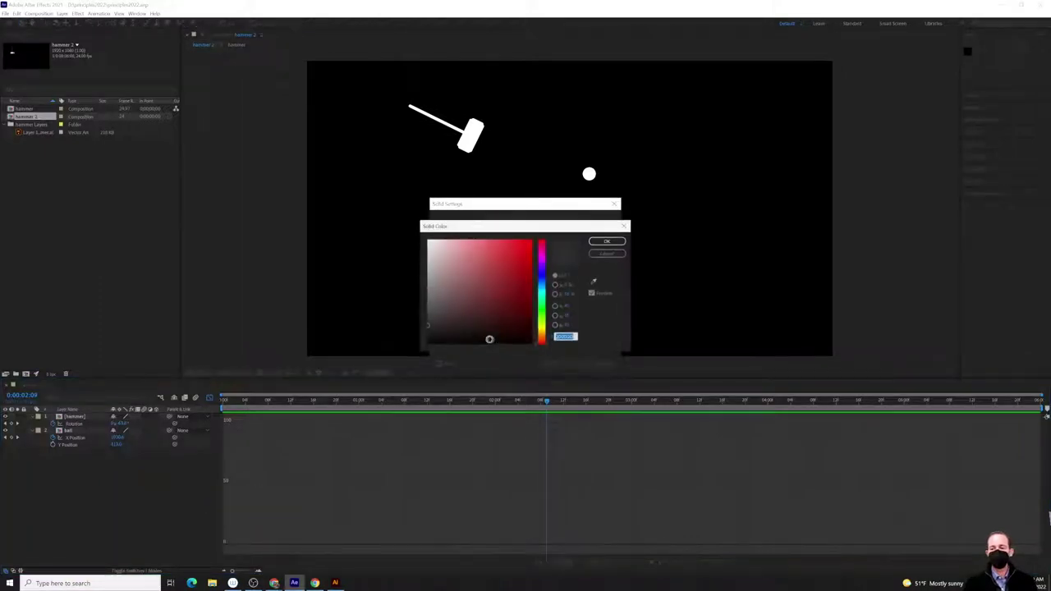
drag(423, 296, 409, 303)
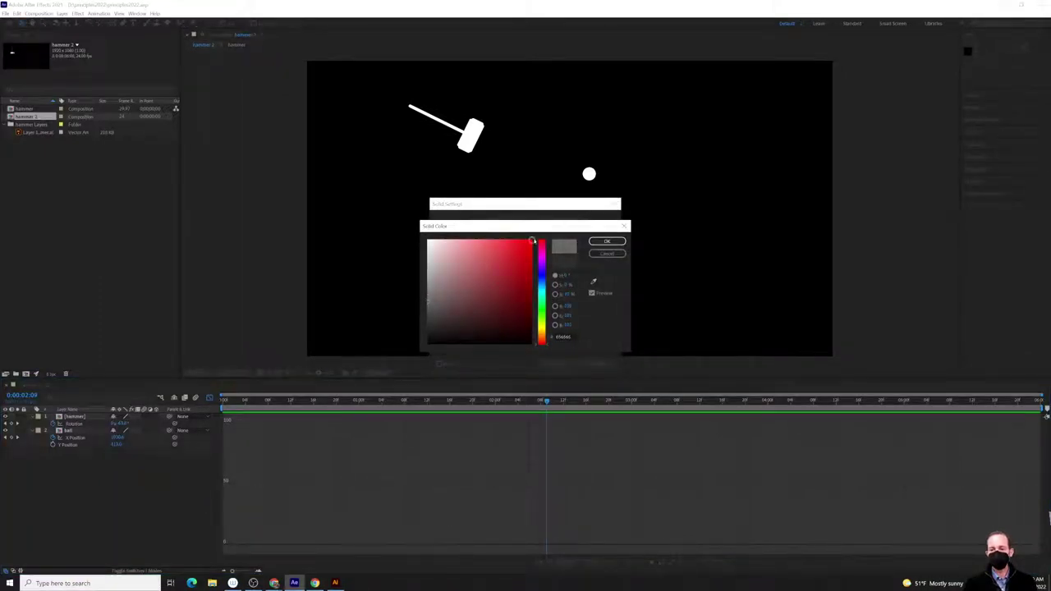
click(605, 240)
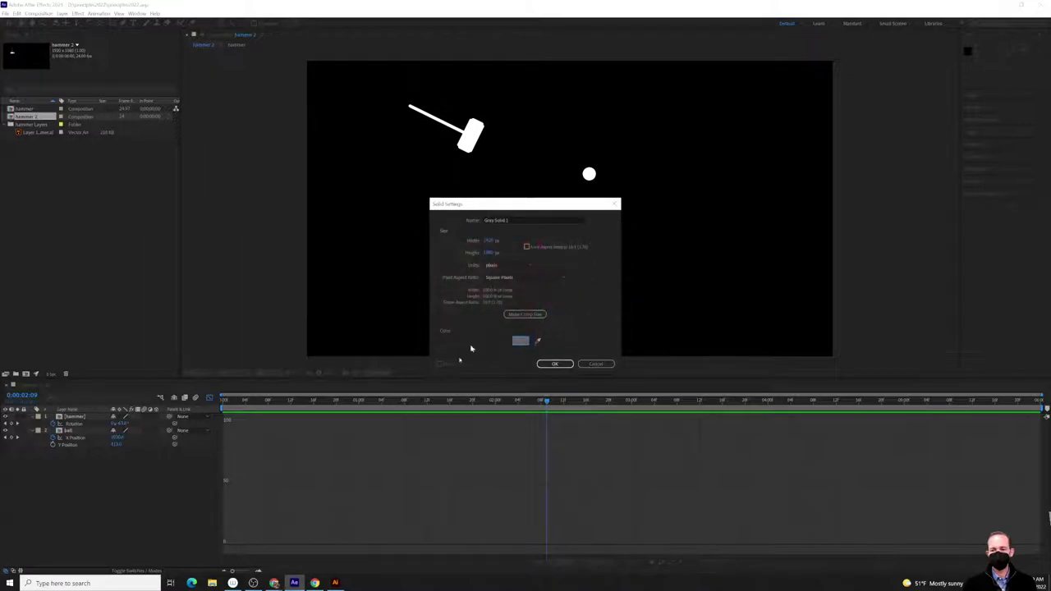
click(560, 364)
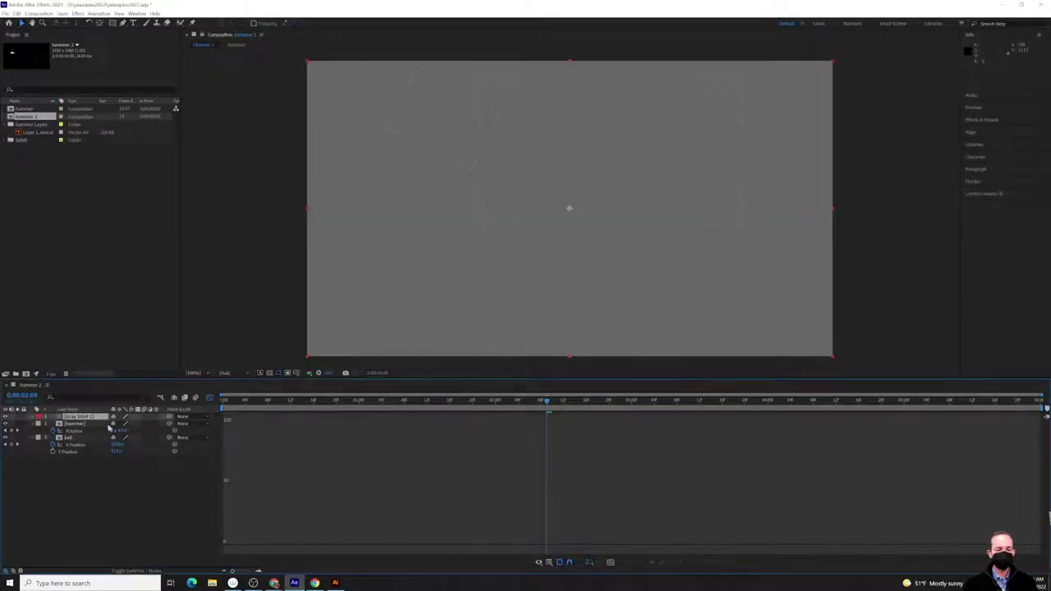
key(ctrl+shift+bracketleft)
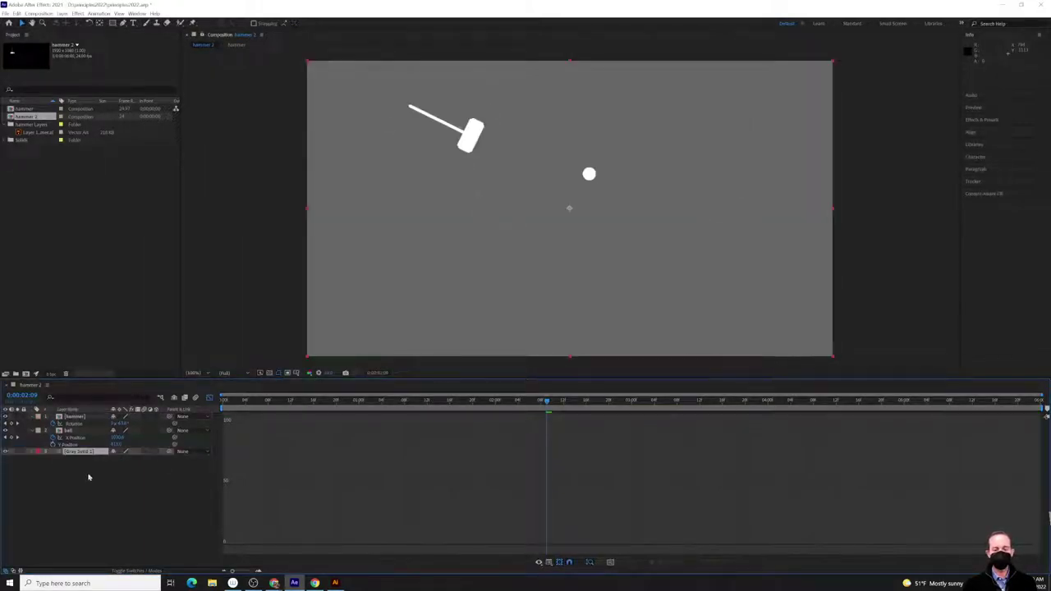
key(ctrl+Up)
key(ctrl+Up)
click(74, 482)
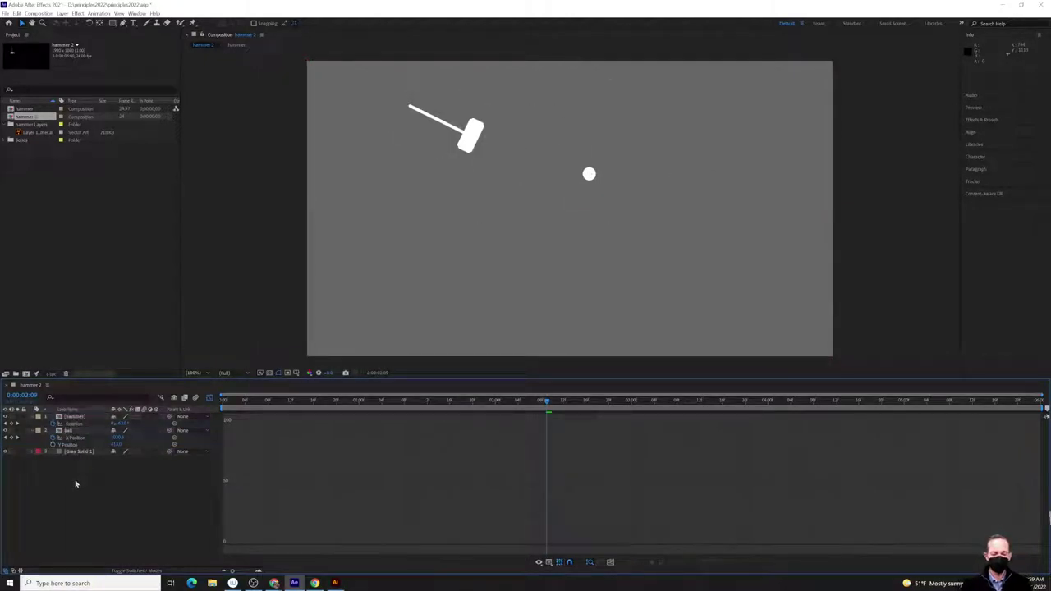
Find the Tint effect and apply it to the hammer layer
click(75, 430)
key(ctrl+Up)
click(74, 433)
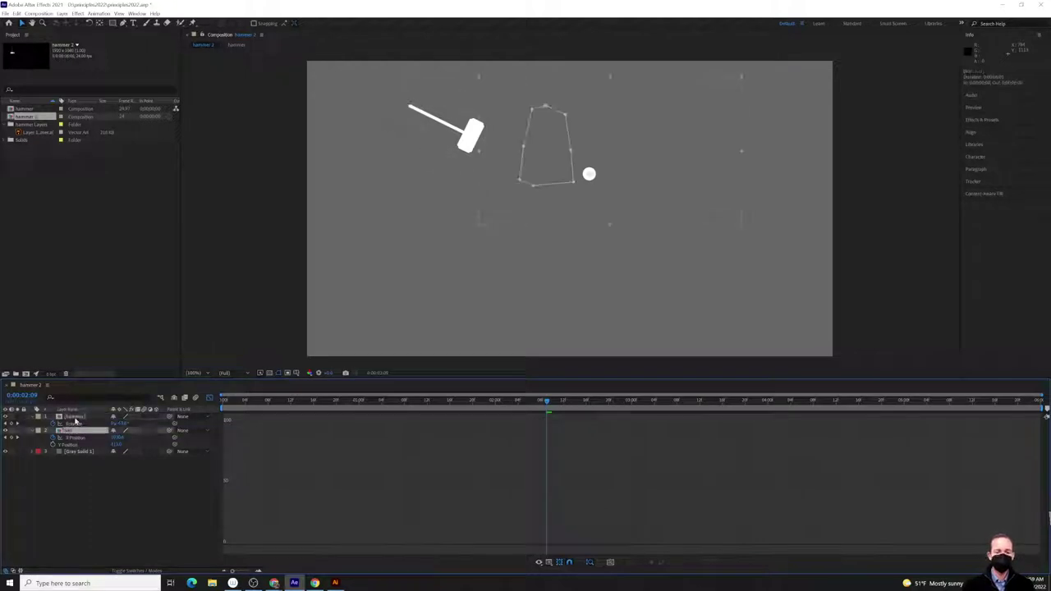
key(ctrl+Up)
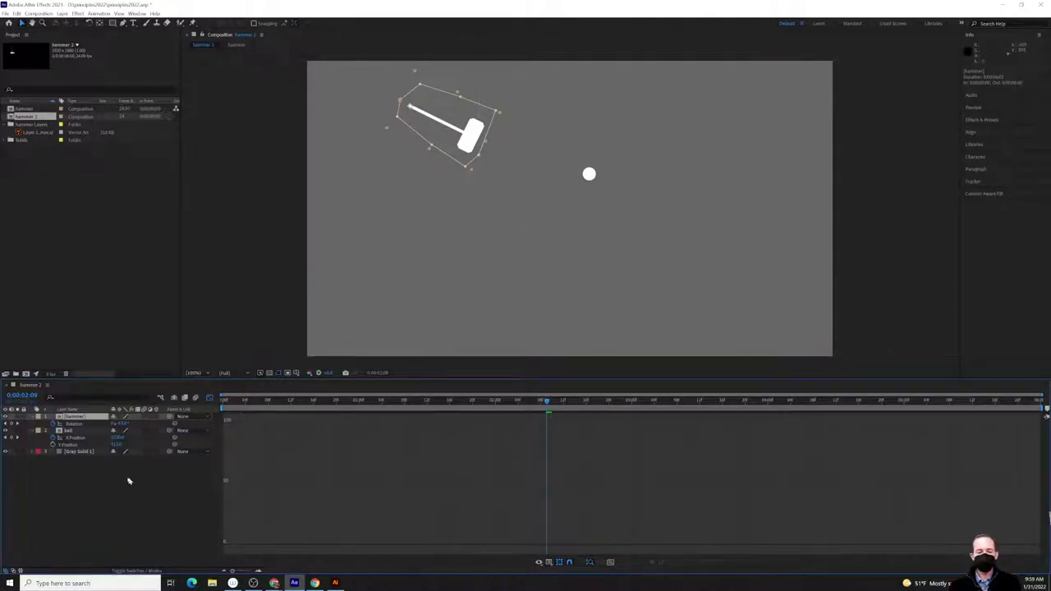
click(99, 462)
click(84, 431)
click(81, 417)
click(976, 119)
click(986, 81)
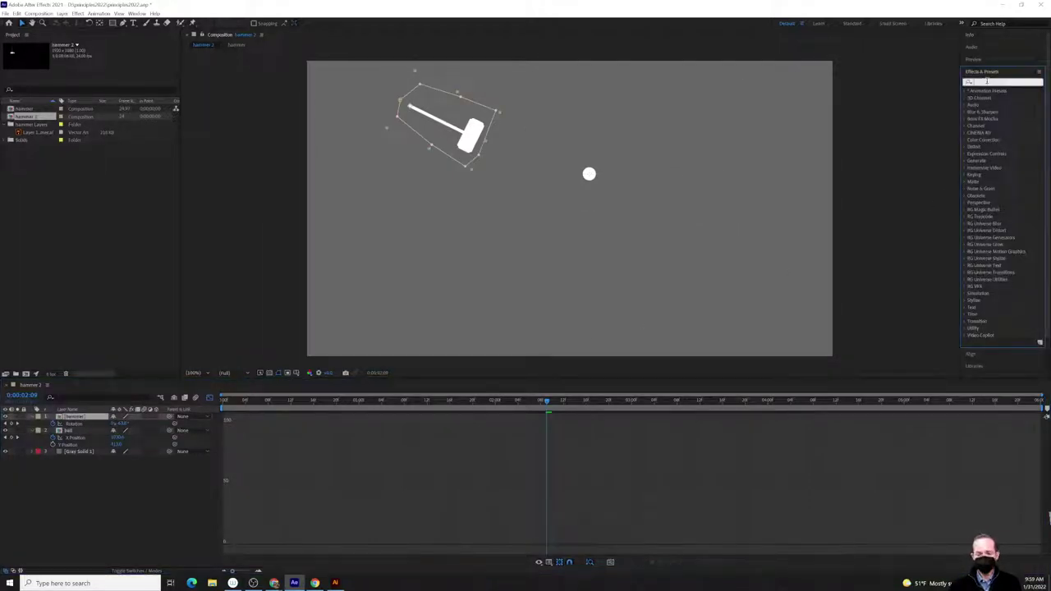
text(tint)
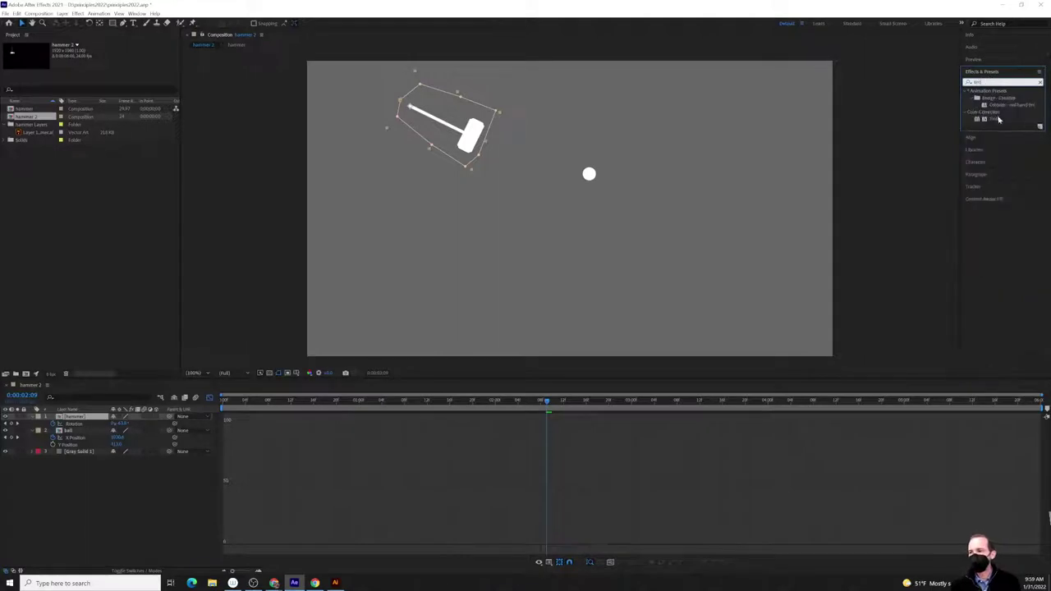
double_click(996, 119)
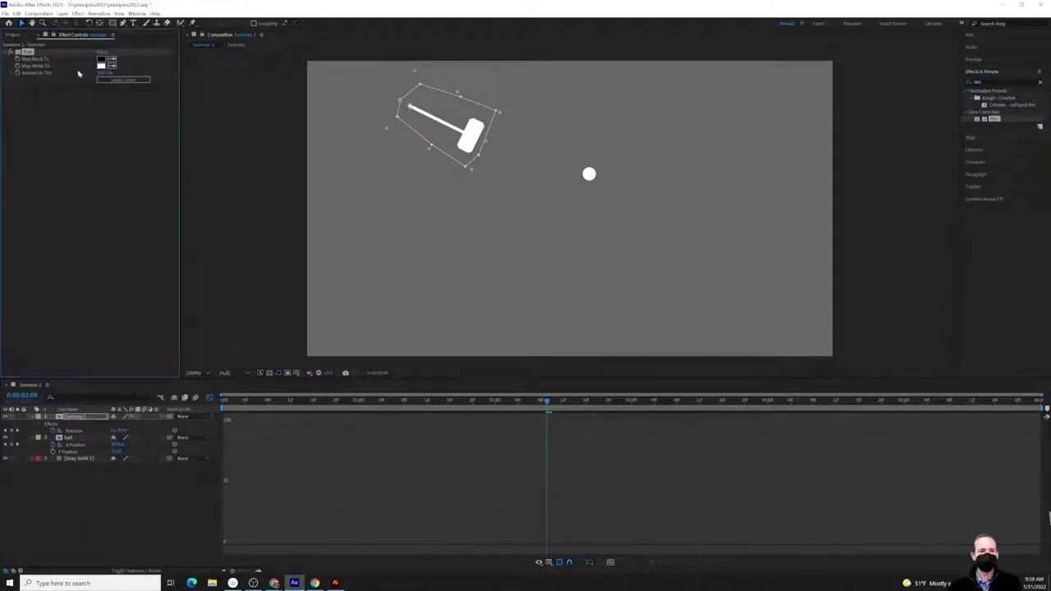
click(101, 66)
click(452, 283)
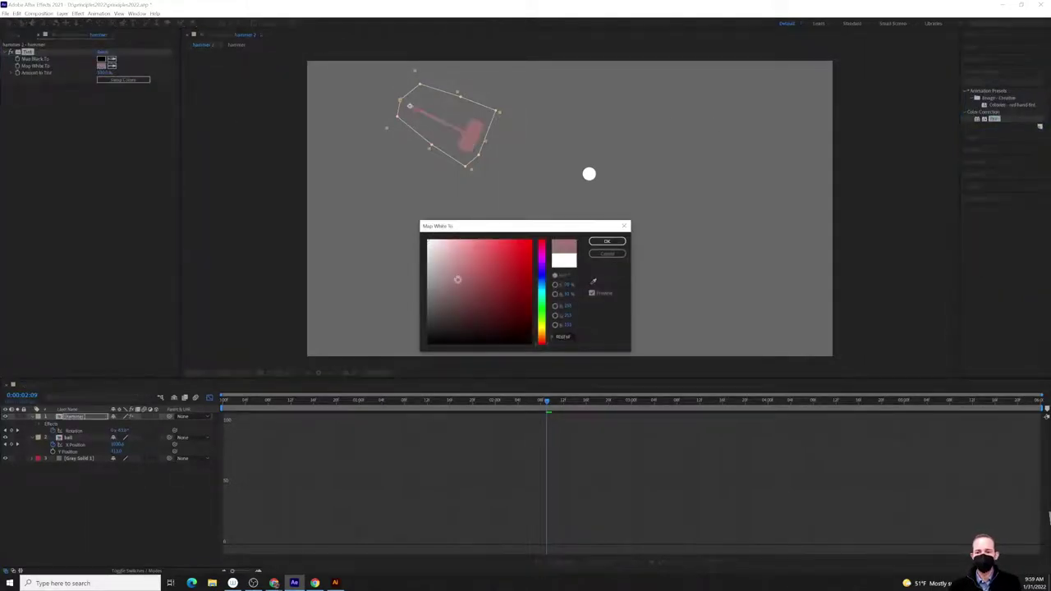
drag(541, 307, 540, 283)
drag(453, 284, 462, 236)
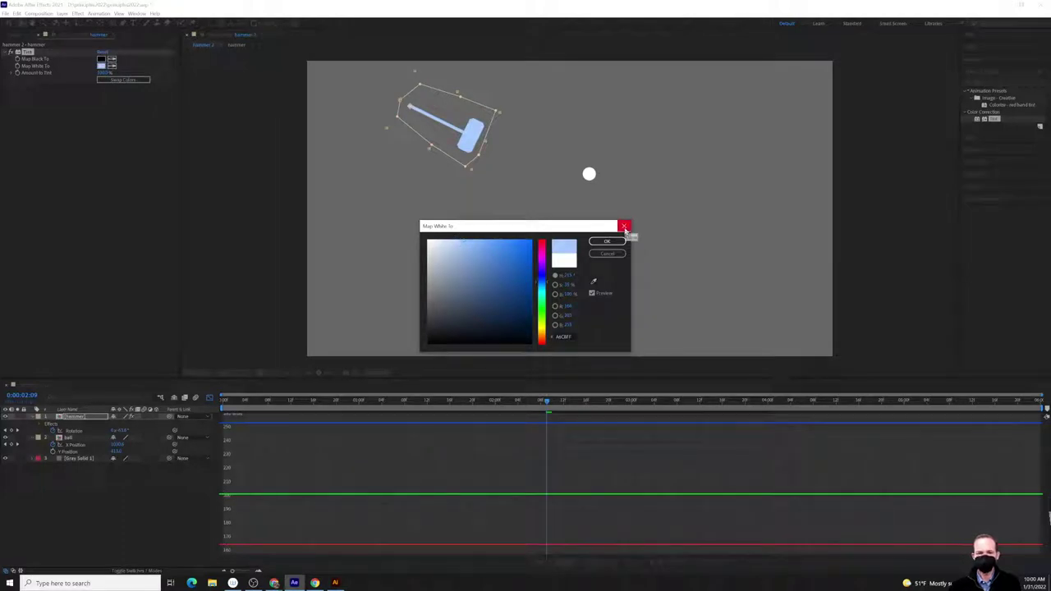
click(624, 229)
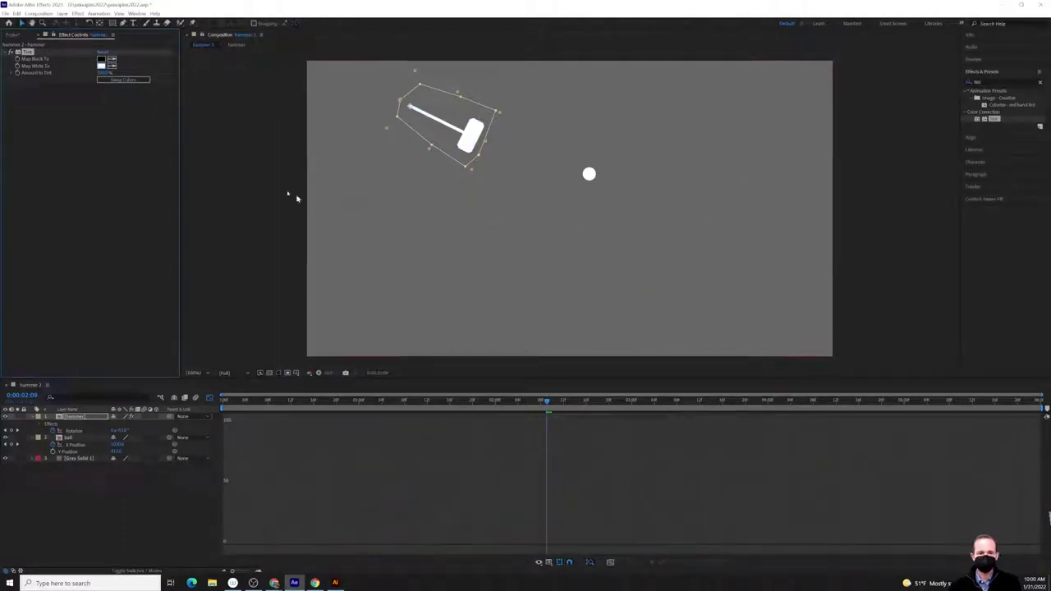
Set the Map White To colour of the hammer's Tint effect to a light lavender
click(102, 65)
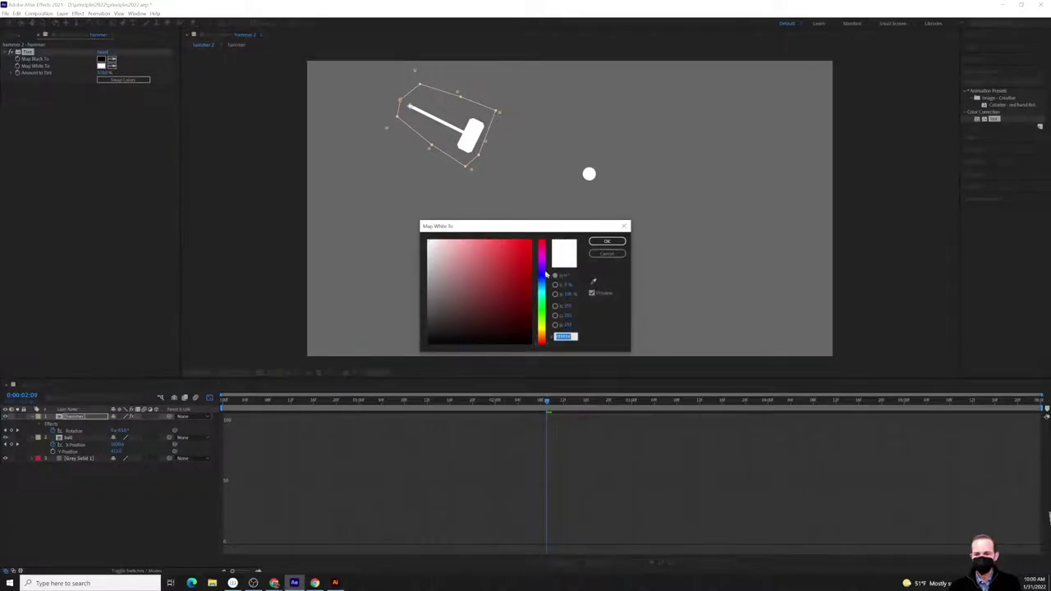
click(541, 275)
click(464, 246)
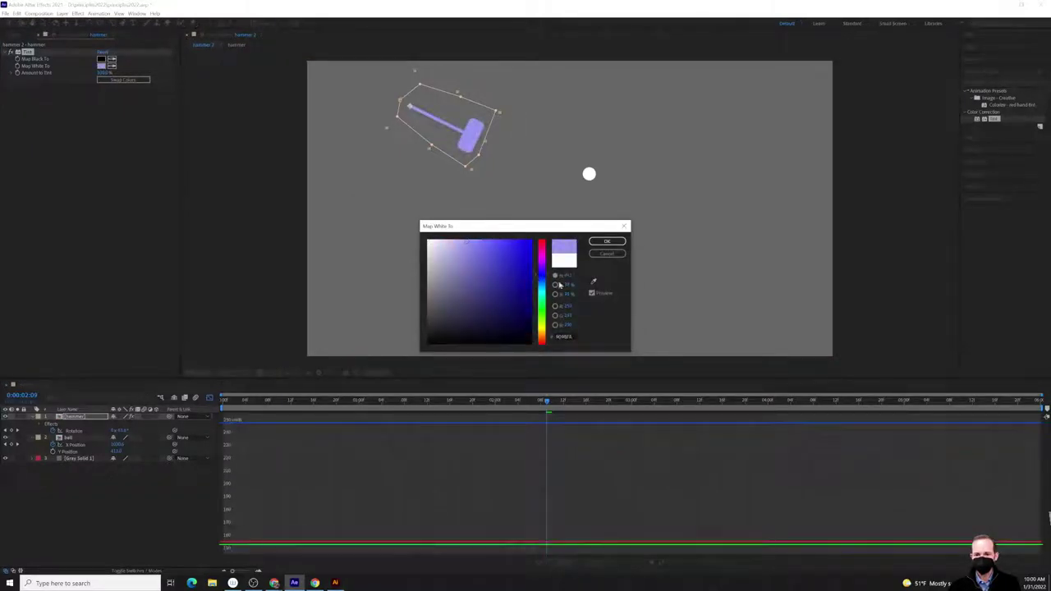
click(470, 239)
drag(470, 240, 449, 236)
click(606, 242)
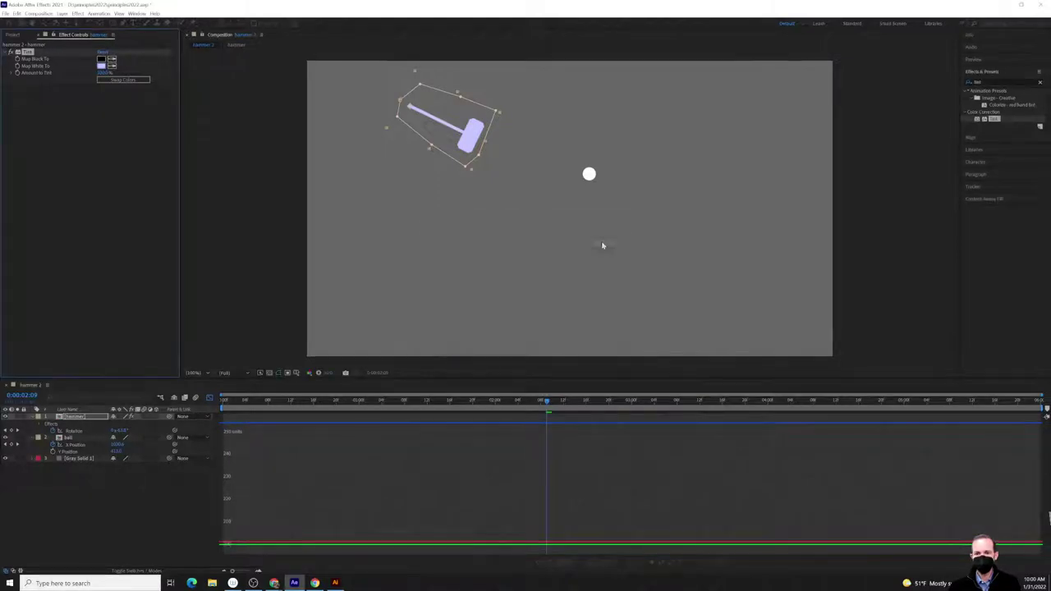
Apply the Tint effect to the ball layer and map its white to a light pink
click(79, 437)
double_click(995, 119)
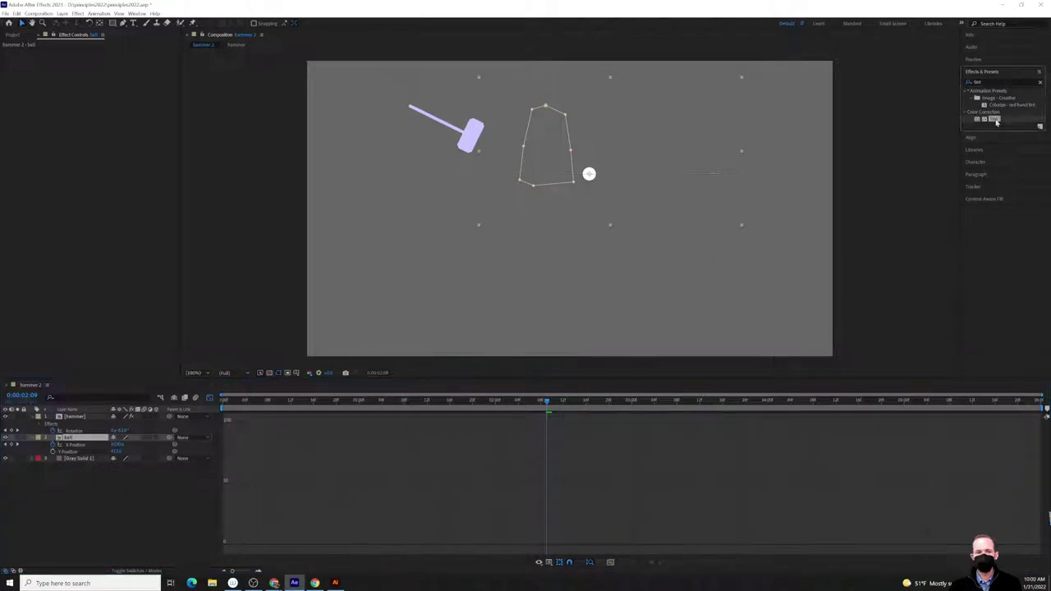
click(101, 66)
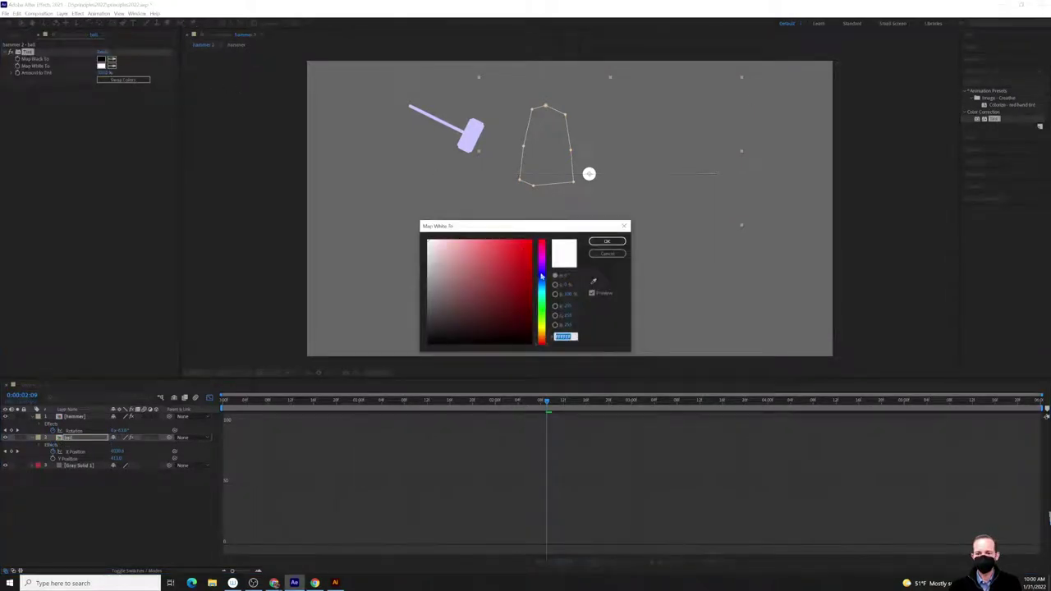
click(541, 264)
drag(507, 256, 477, 240)
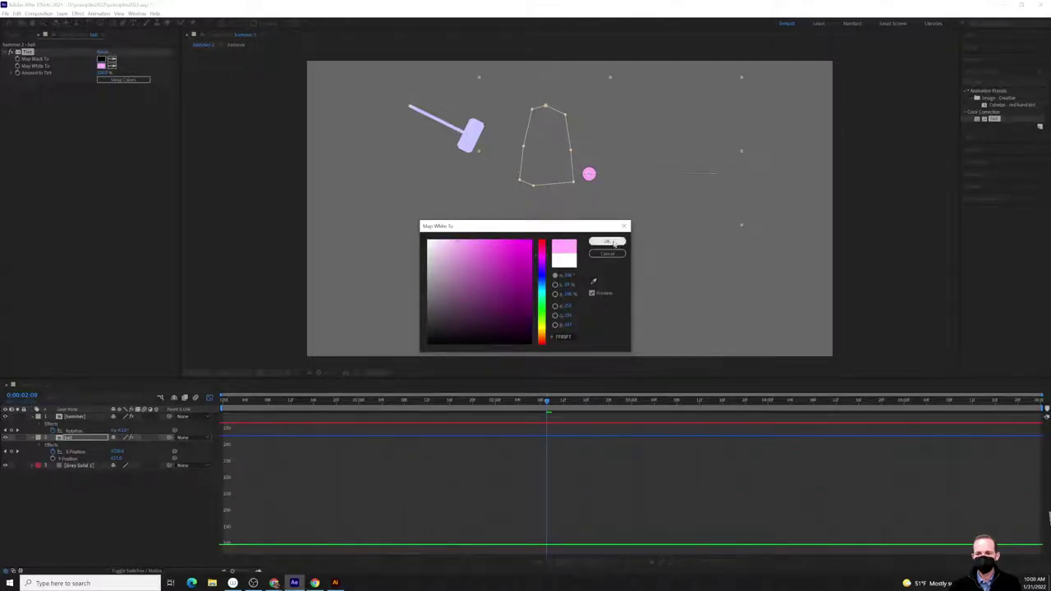
click(606, 241)
click(122, 503)
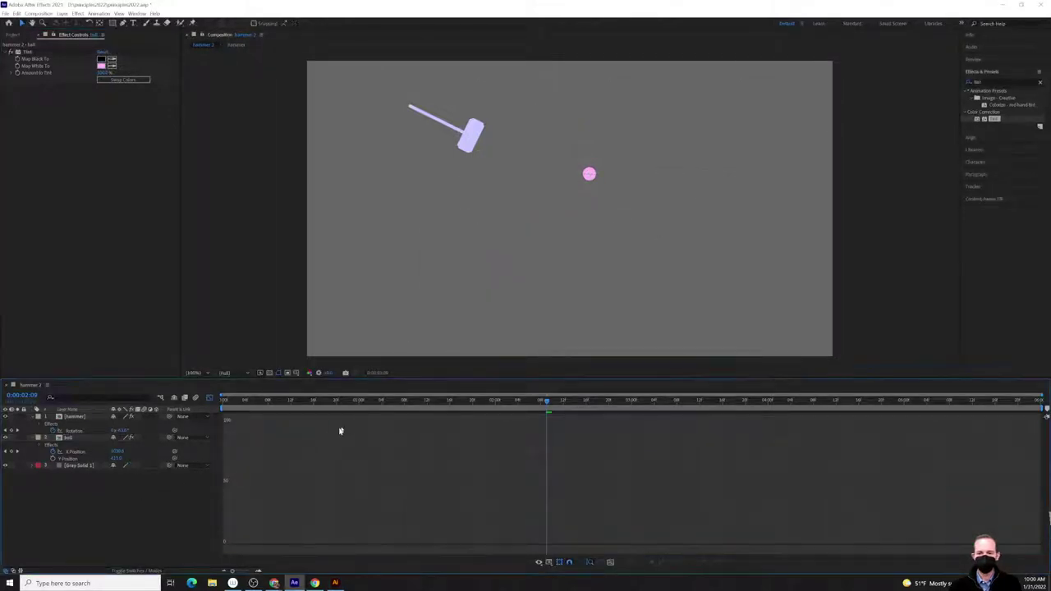
click(422, 146)
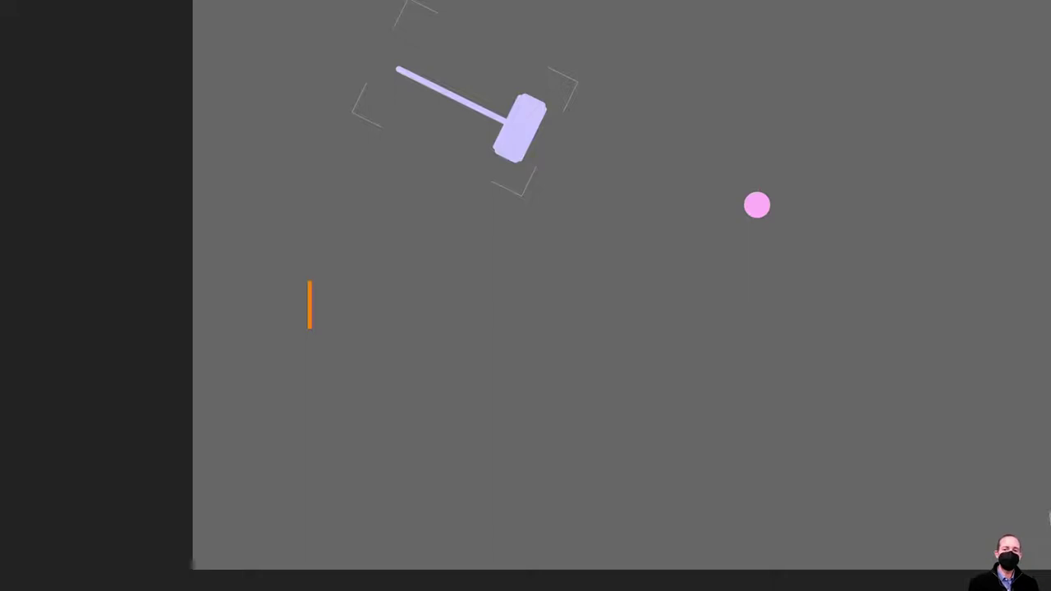
text(co)
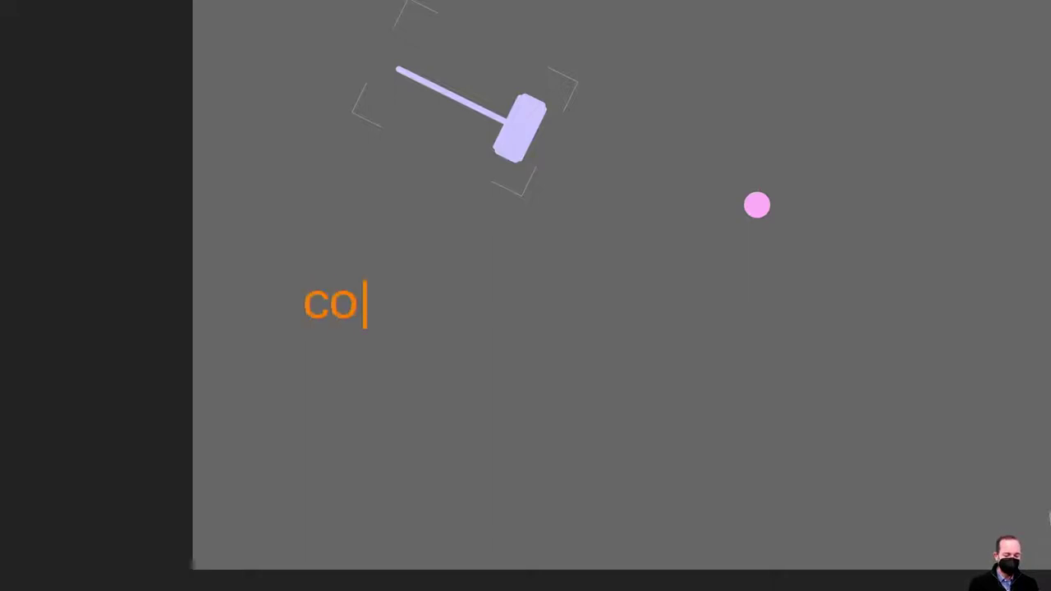
text(ntrol colo)
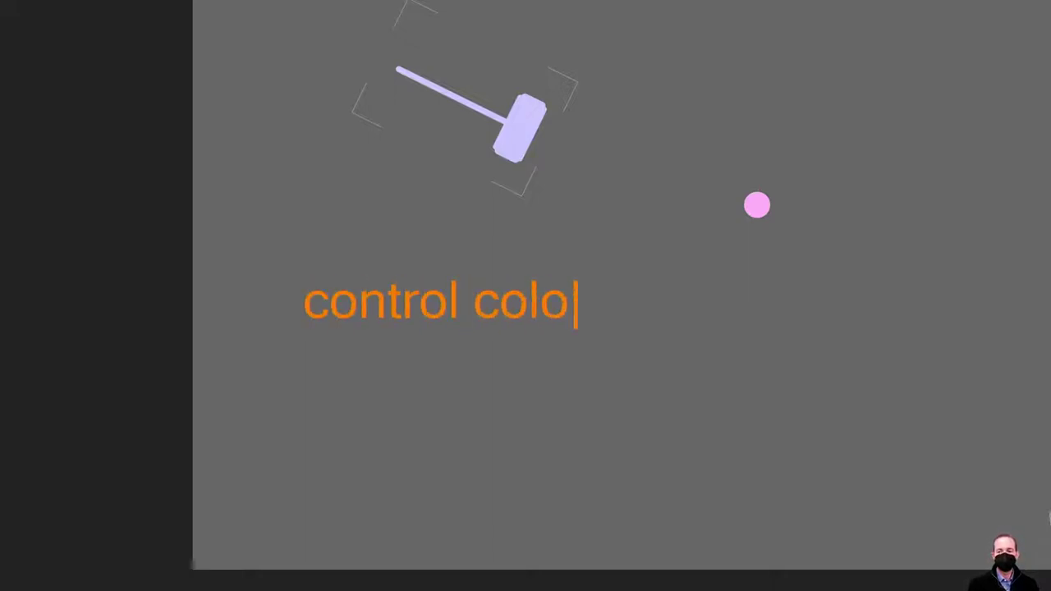
text(r in AE.)
key(Return)
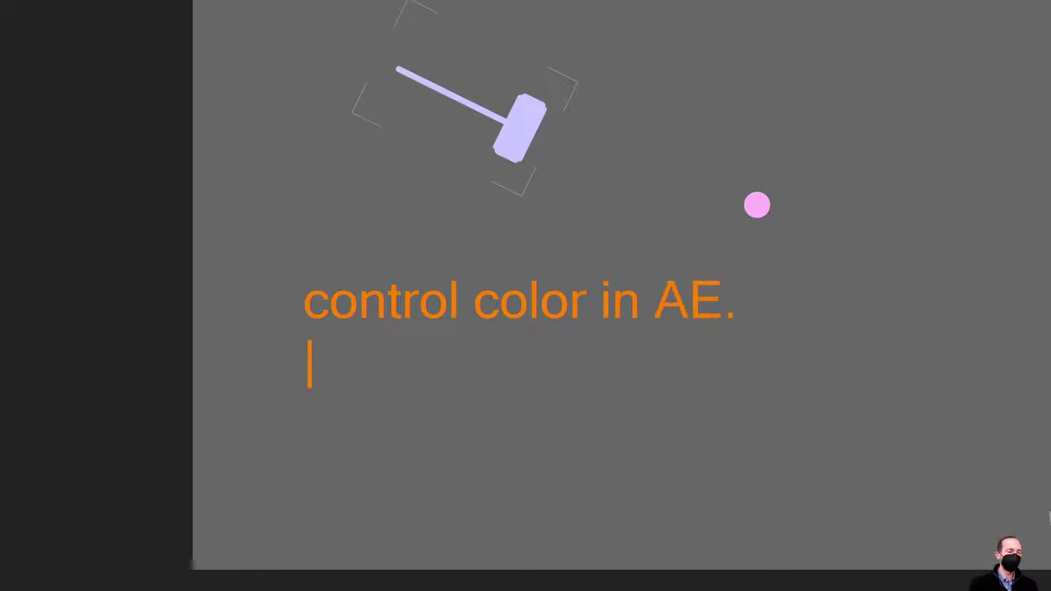
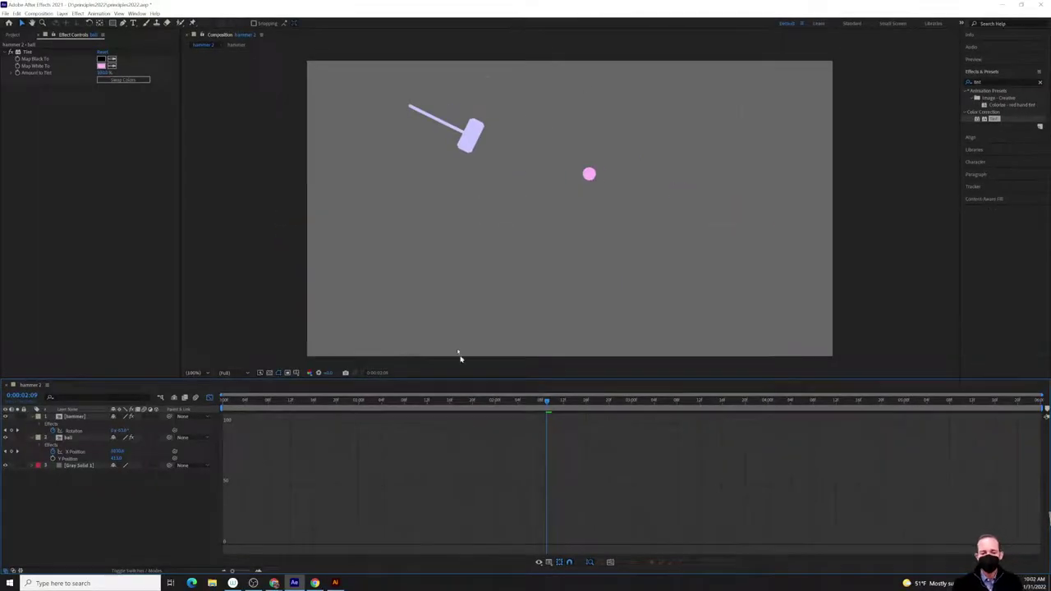
Preview the tinted hammer and ball animation and scrub through the hammer's swing with the ball layer selected
key(space)
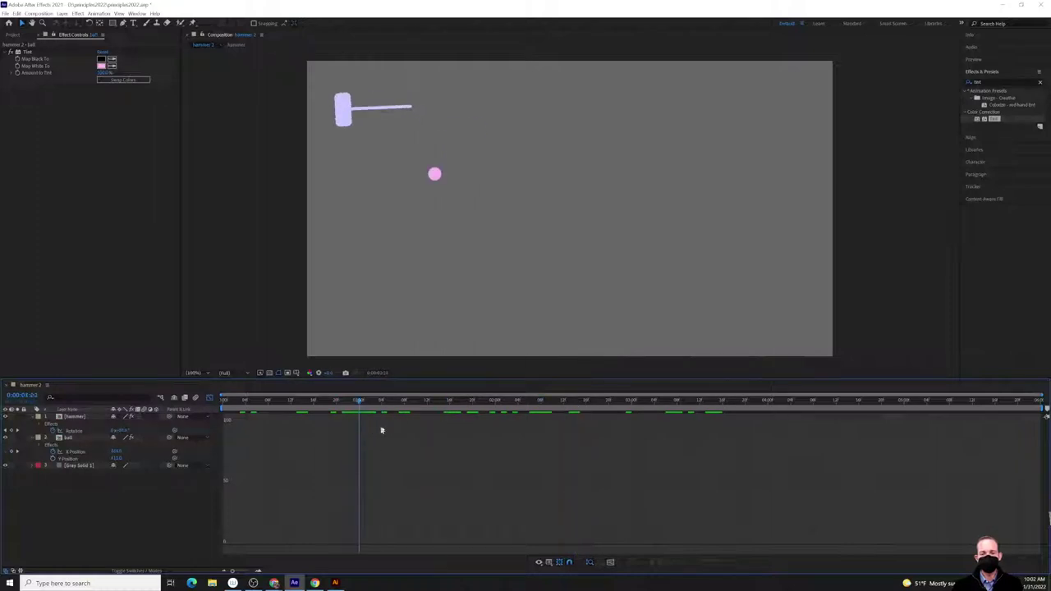
drag(496, 431, 472, 427)
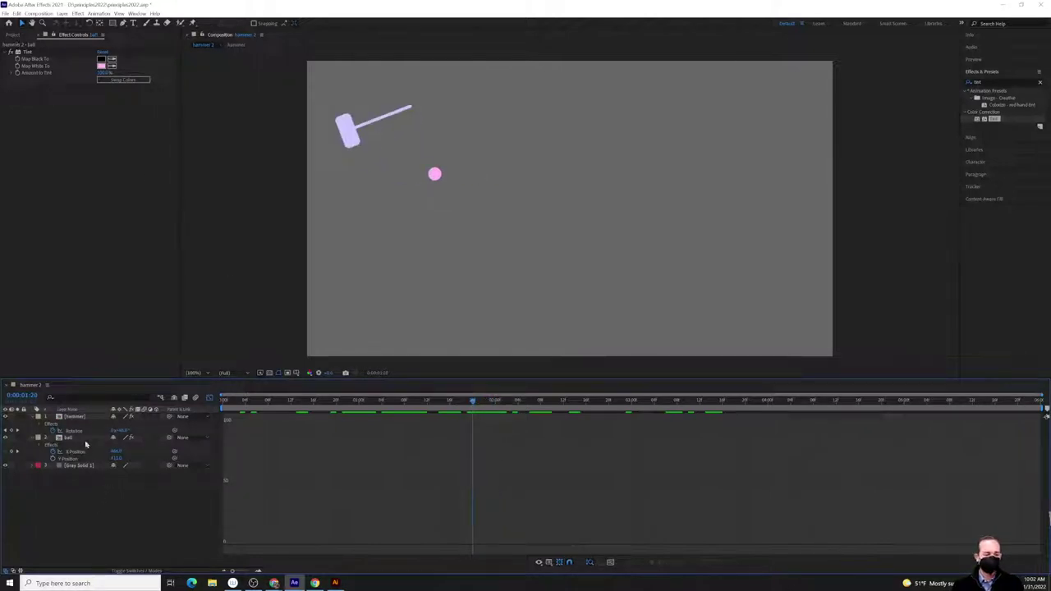
click(82, 439)
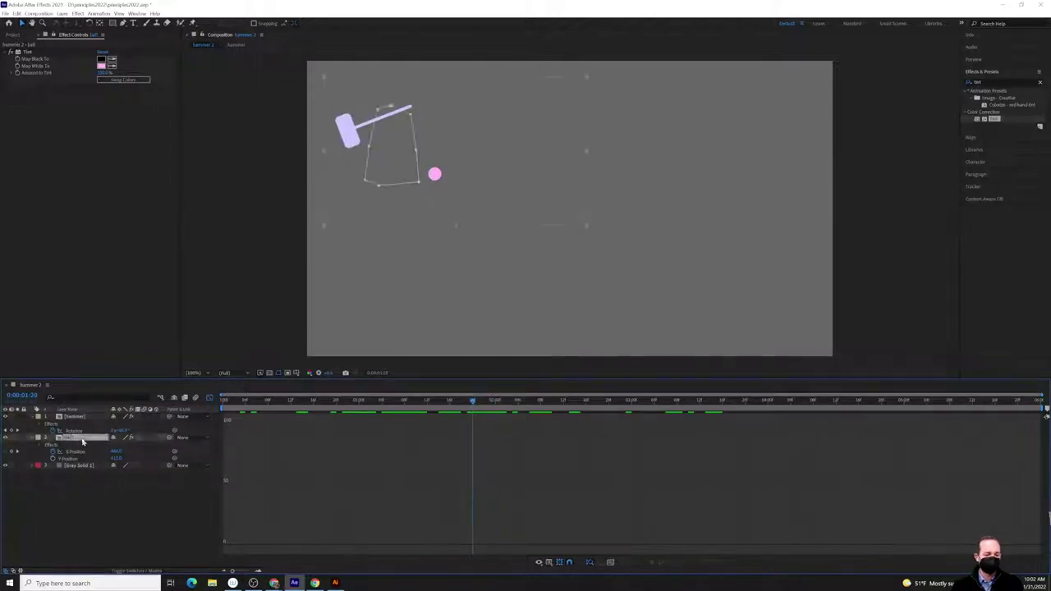
click(126, 503)
click(78, 416)
click(76, 437)
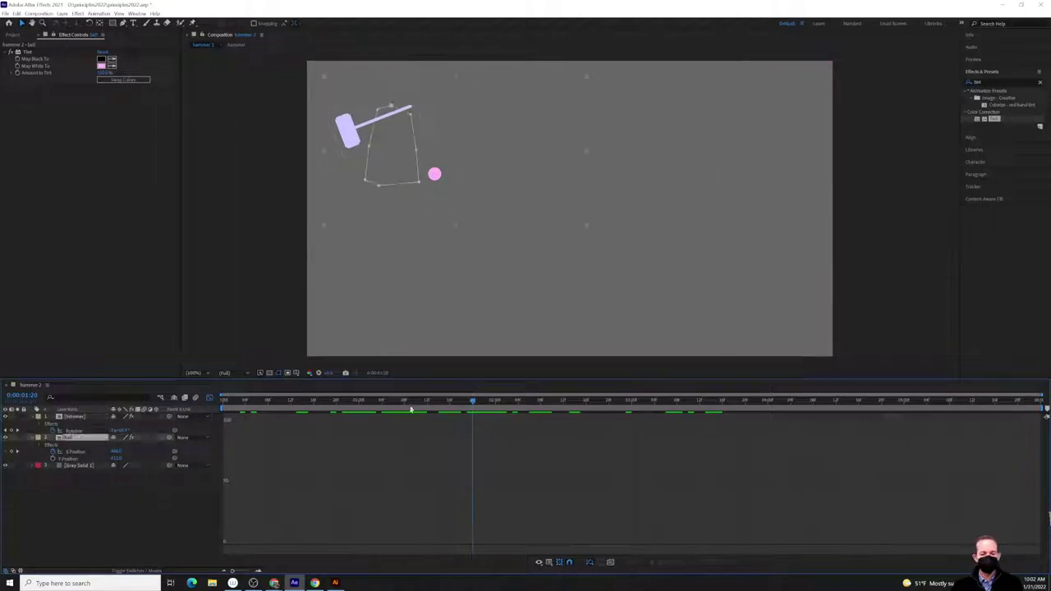
key(j)
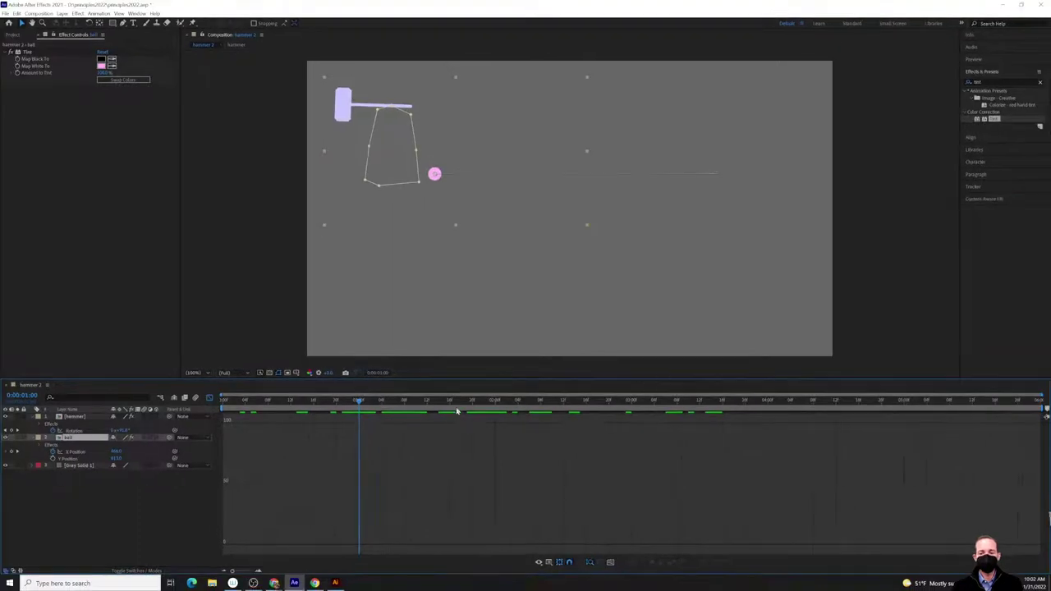
key(j)
key(space)
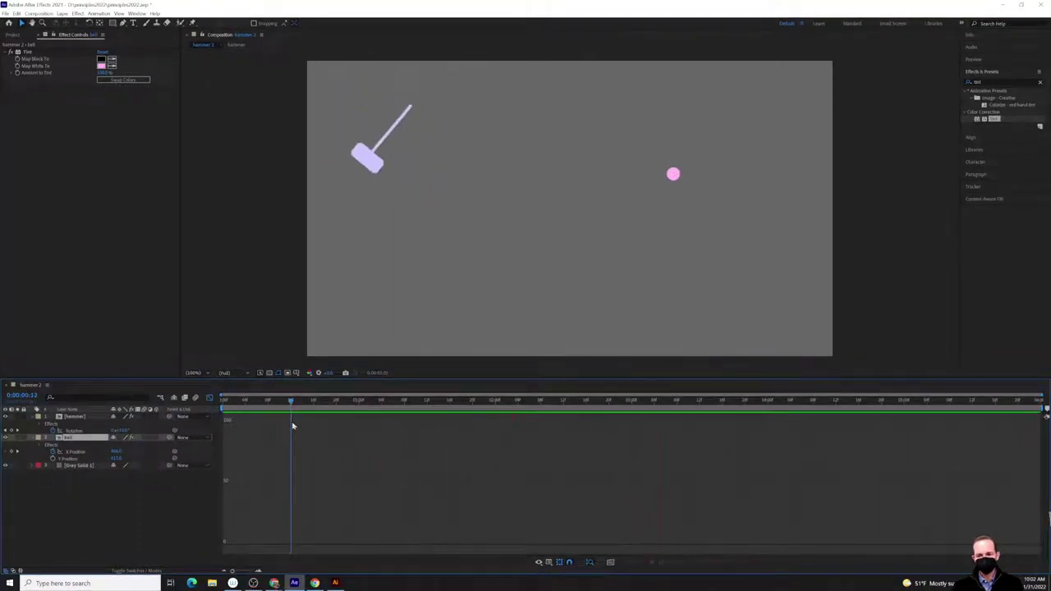
key(space)
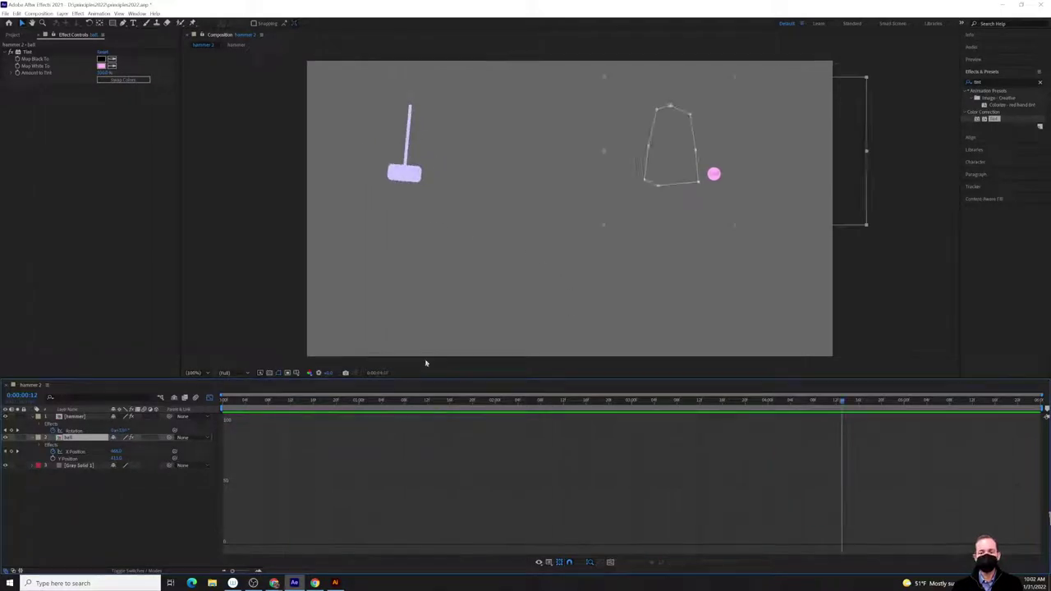
key(space)
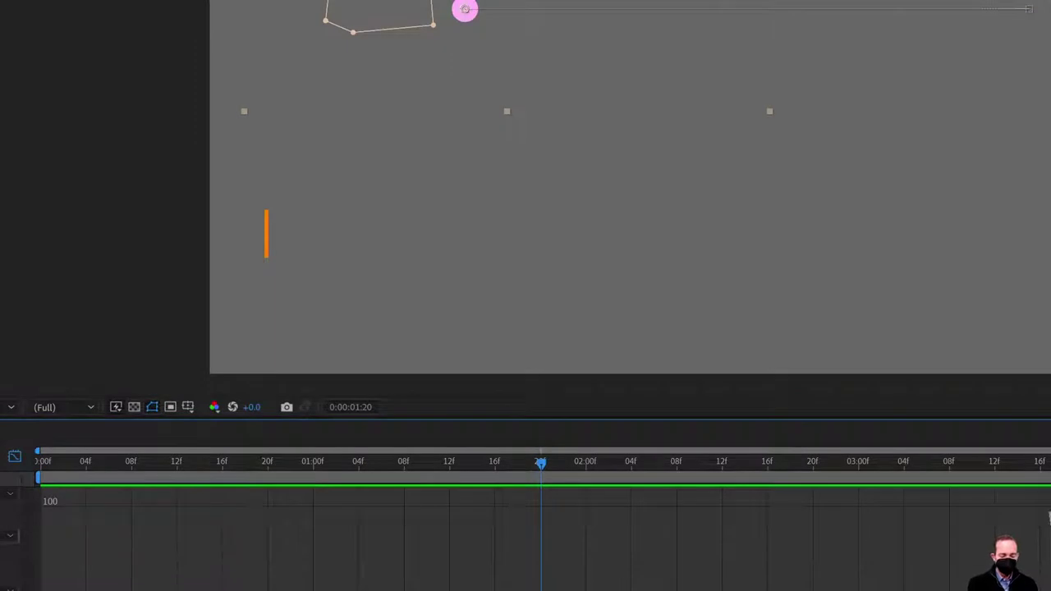
text(Fa)
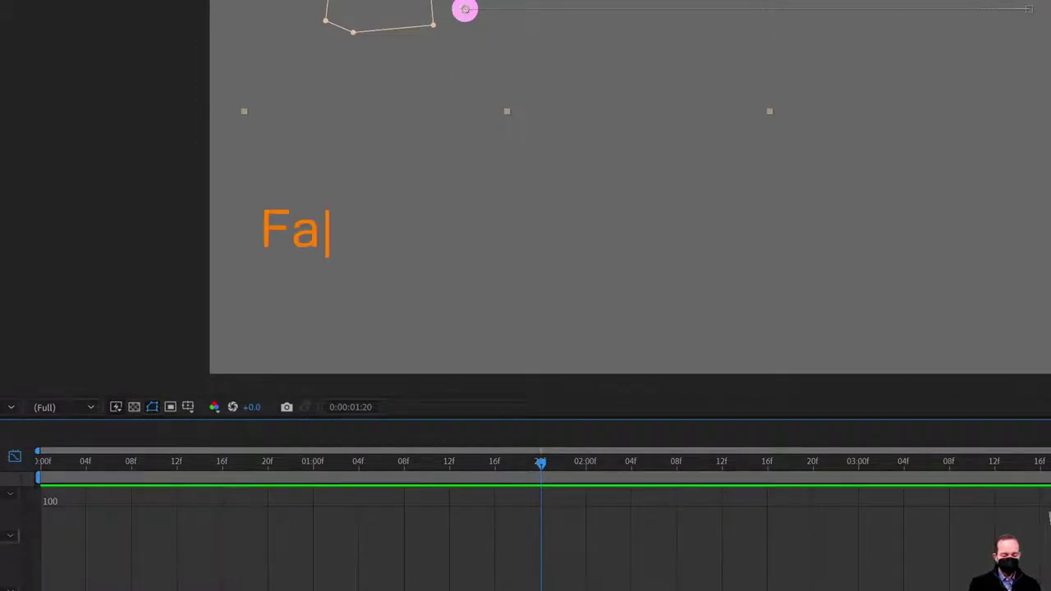
text(st -)
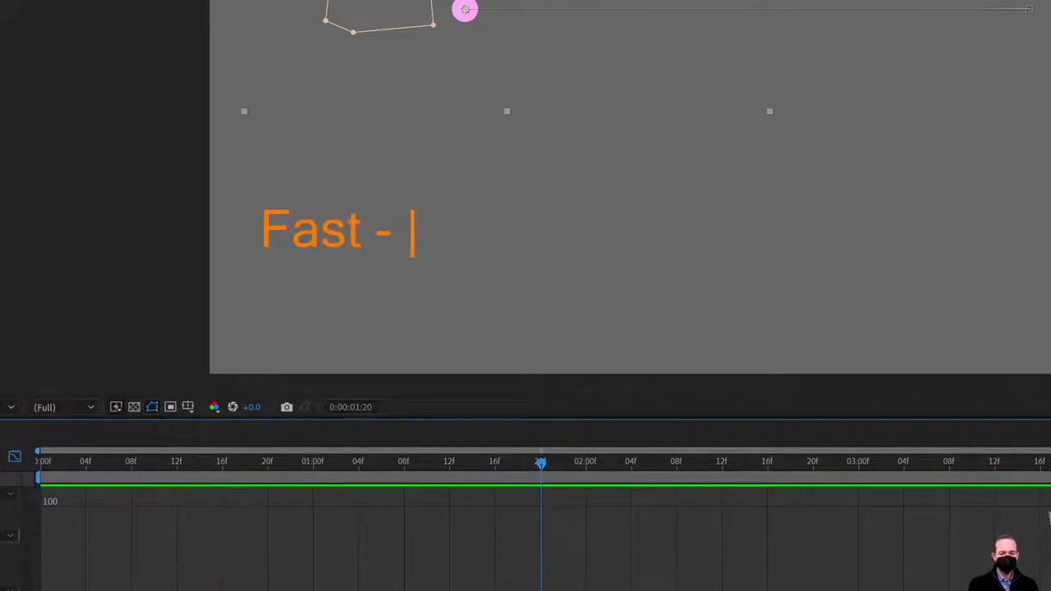
key(Return)
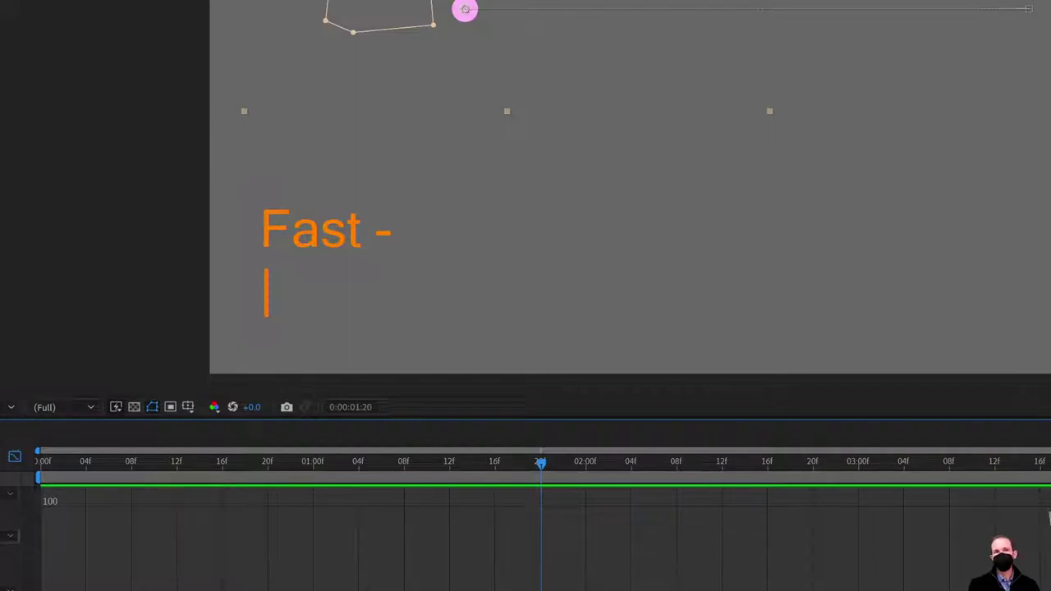
text(motion blur)
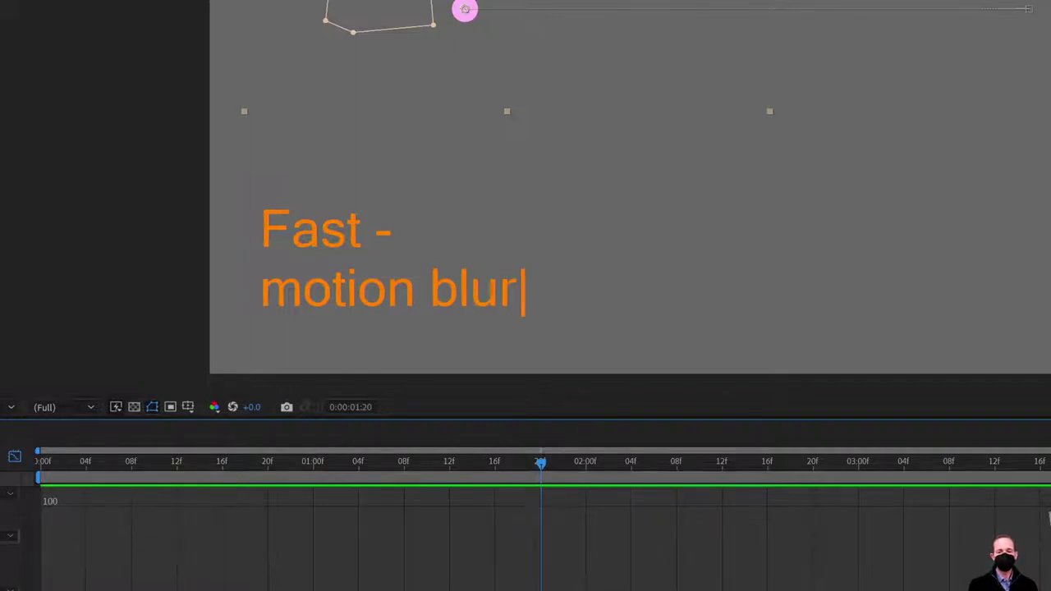
key(Return)
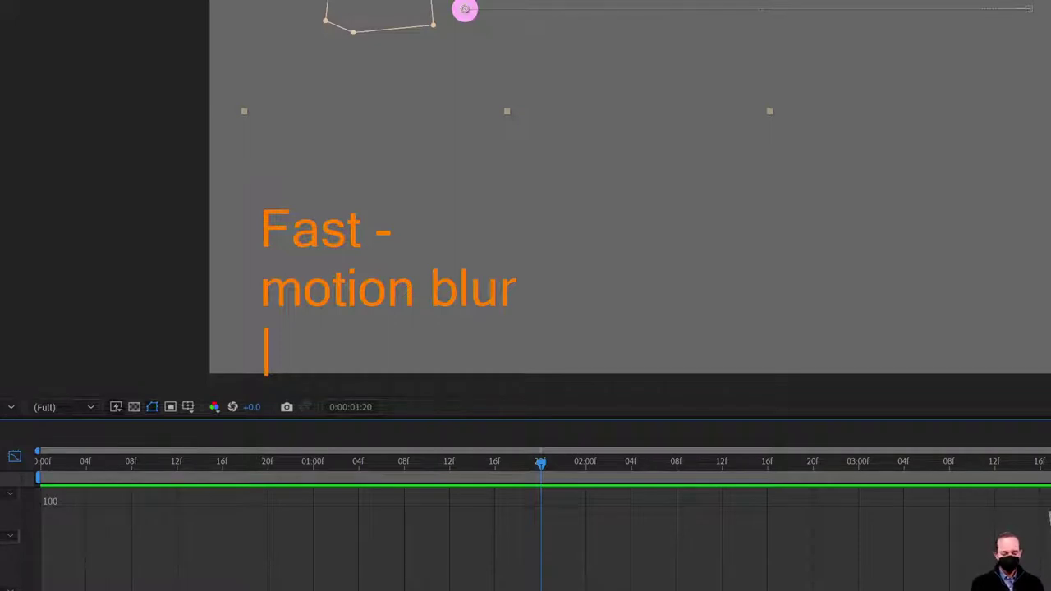
text(mear)
key(BackSpace)
key(BackSpace)
key(BackSpace)
key(BackSpace)
text(smear)
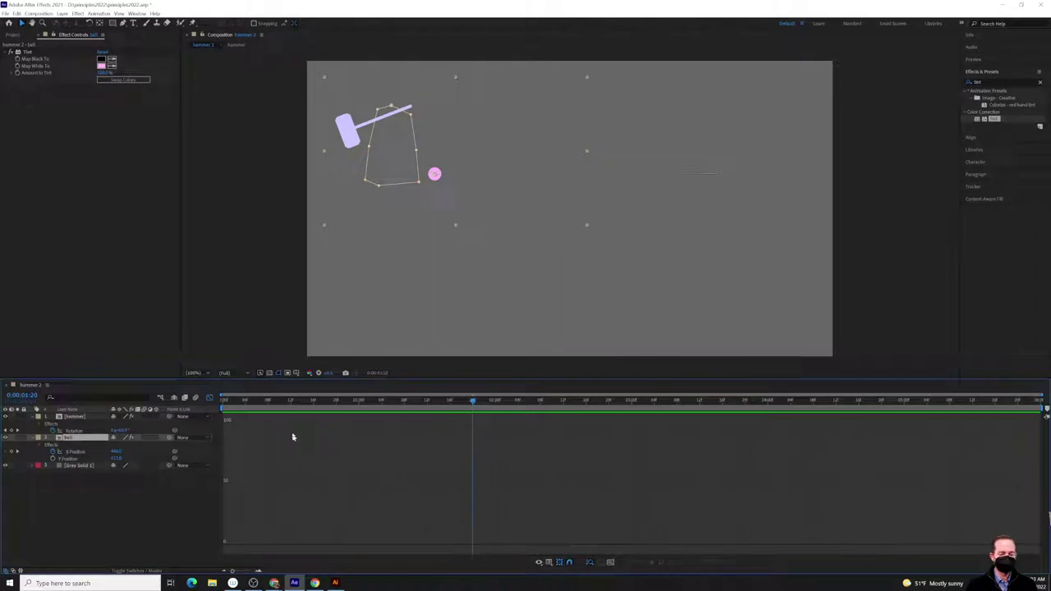
Park the playhead at 0:00:00:19 and enable motion blur for the ball layer and the composition
drag(292, 405, 338, 404)
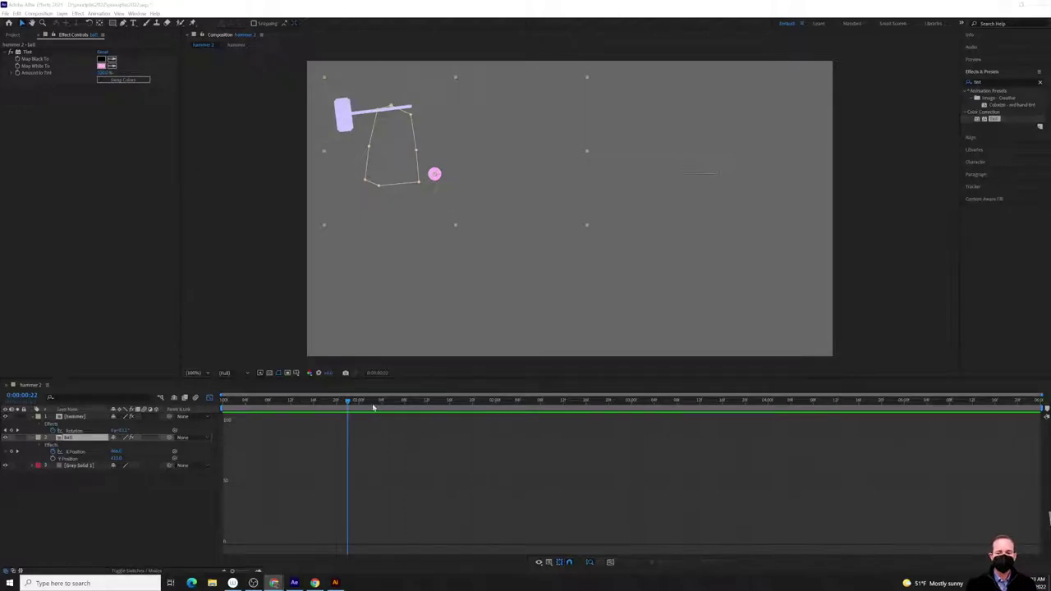
drag(374, 408, 332, 406)
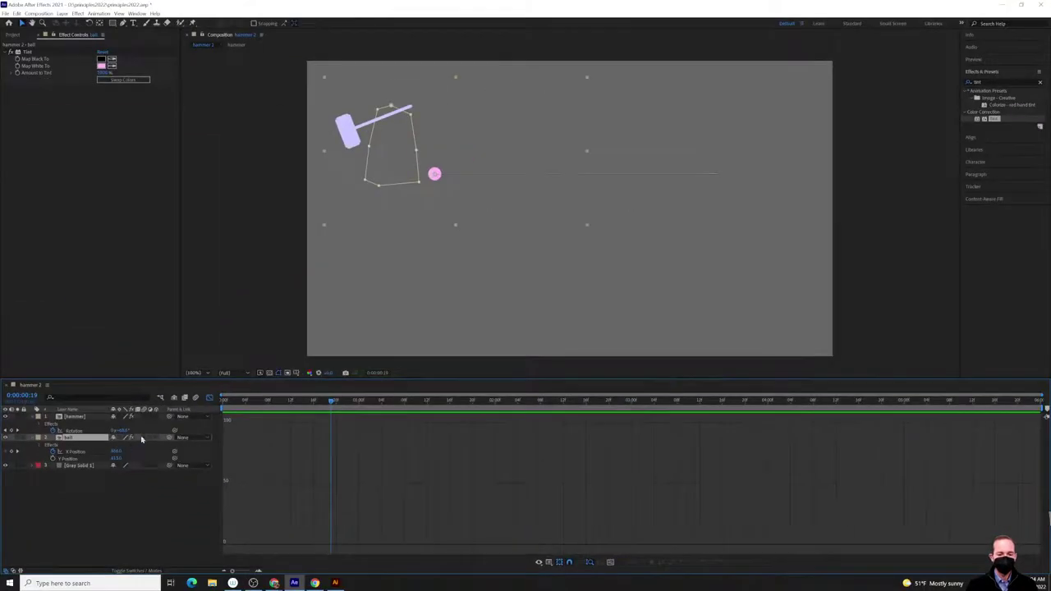
click(242, 417)
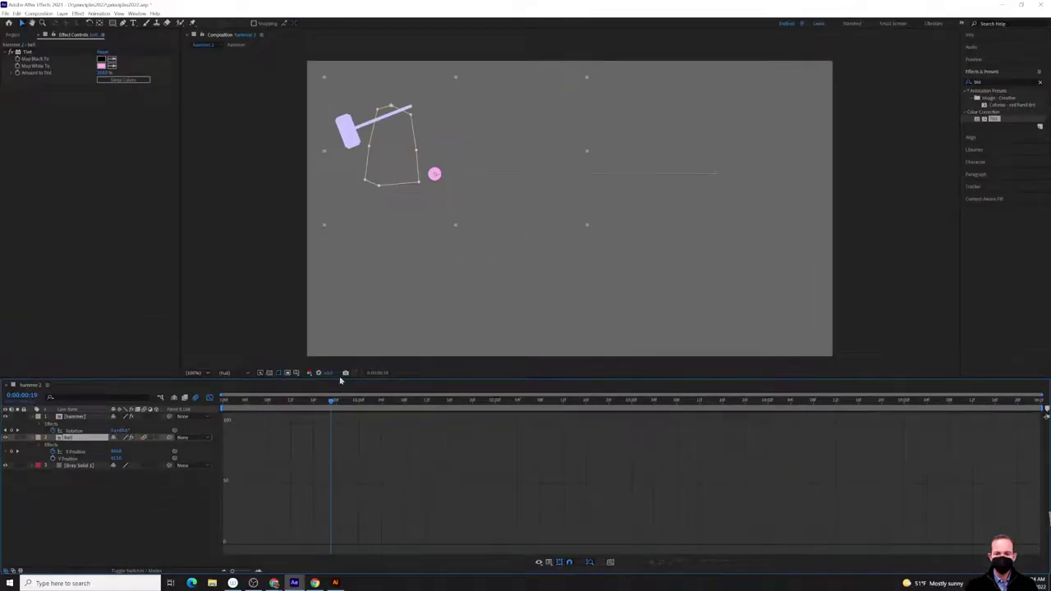
Preview the ball's motion blur, scrub through its launch, and replay the animation from 0:00:00:05
key(space)
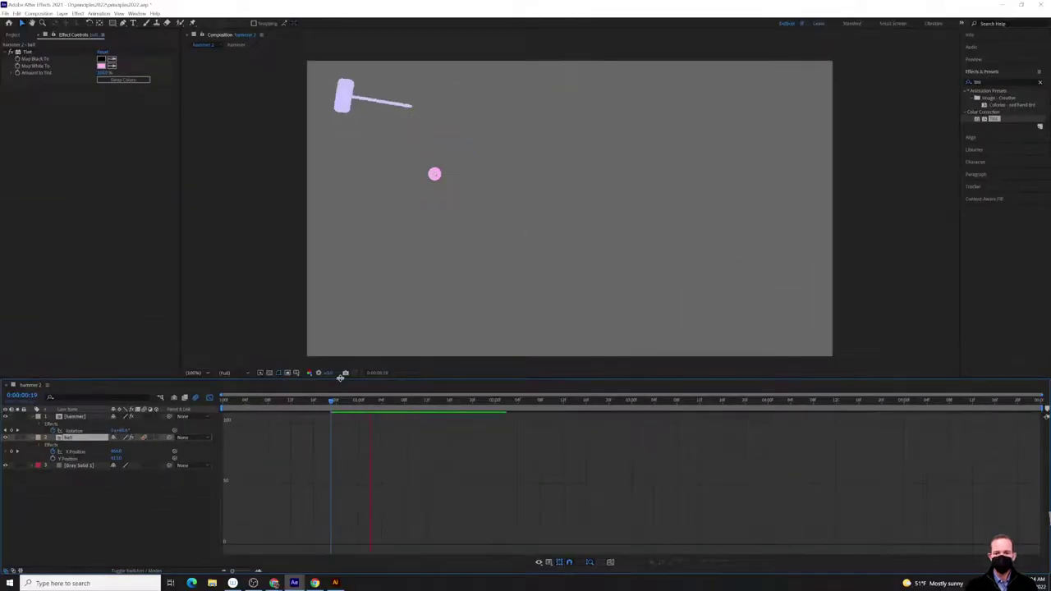
drag(446, 402, 490, 412)
key(space)
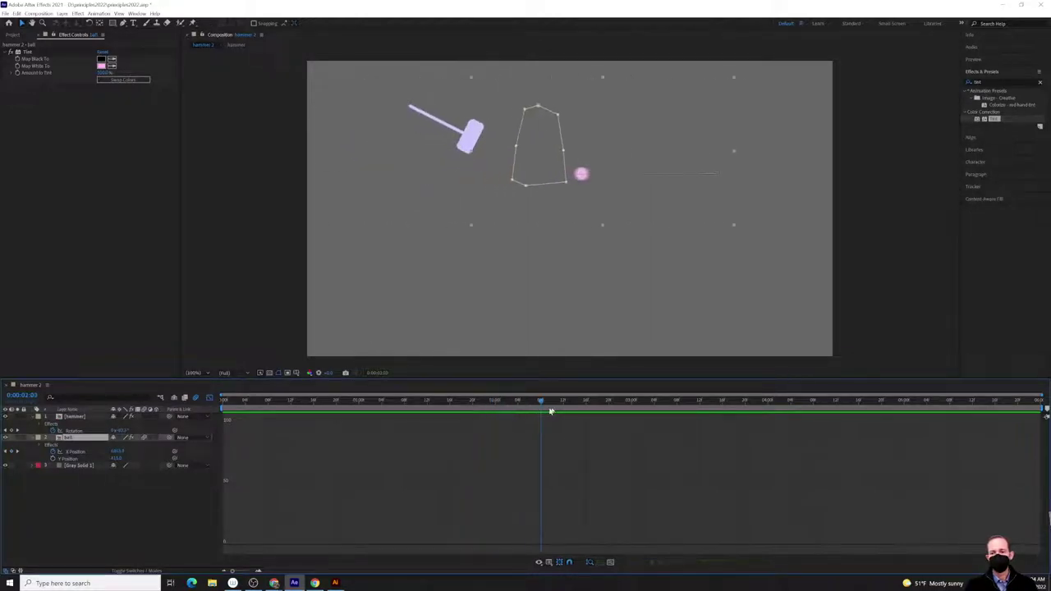
click(251, 401)
key(space)
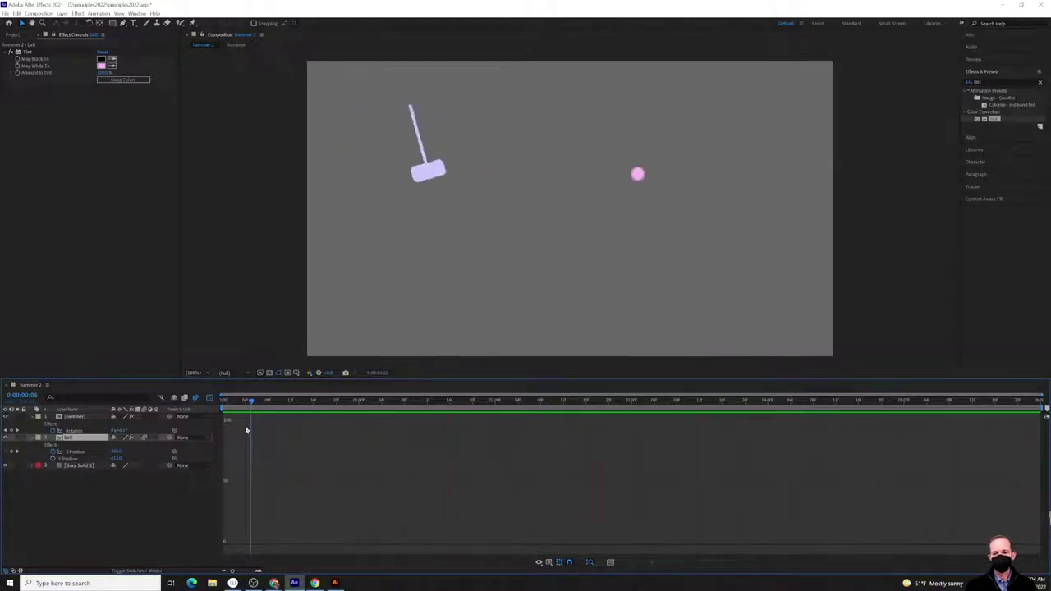
Park the playhead at 0:00:01:18 and enable motion blur for the hammer layer
key(space)
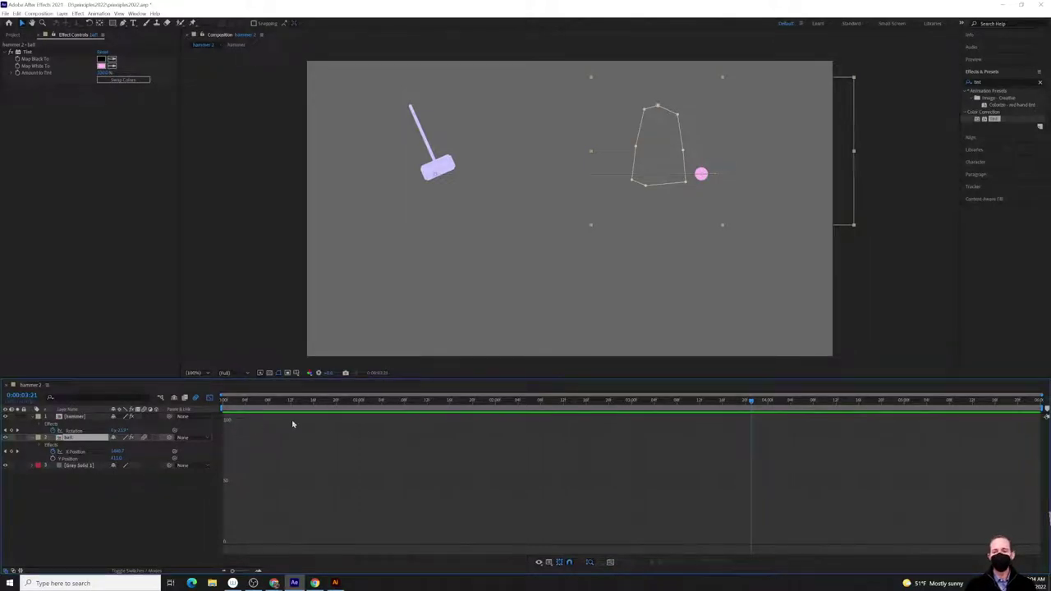
drag(343, 405, 460, 446)
click(82, 417)
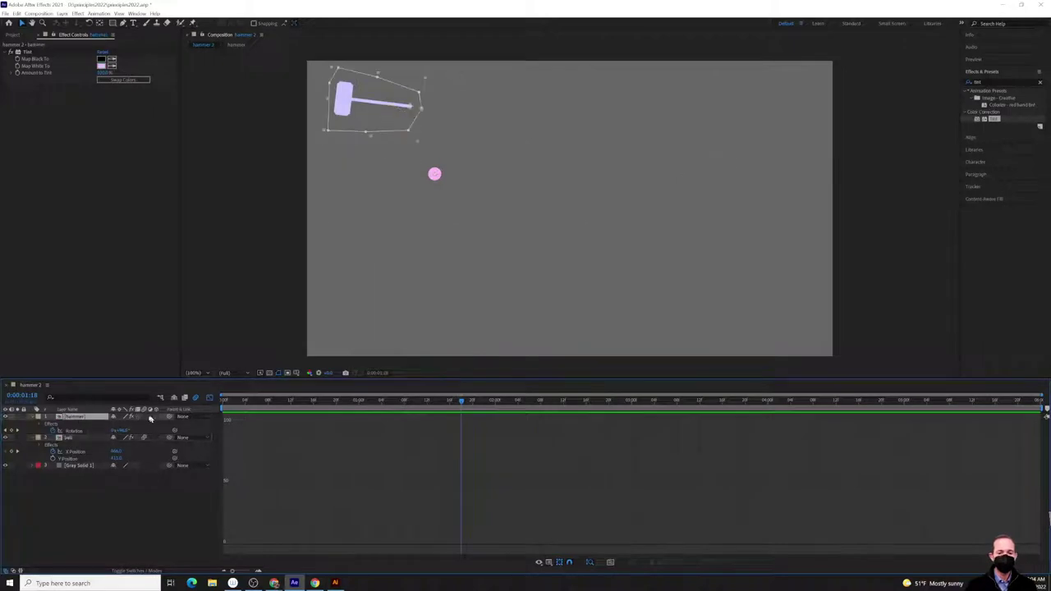
click(144, 417)
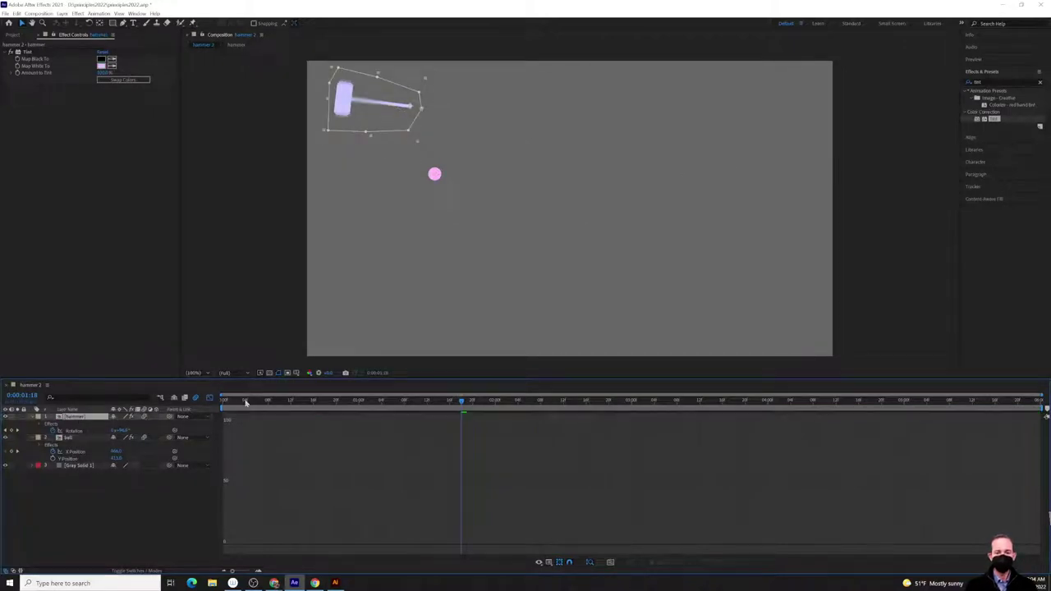
Preview the hammer's motion blur and scrub through its strike, stopping at 0:00:02:01
key(space)
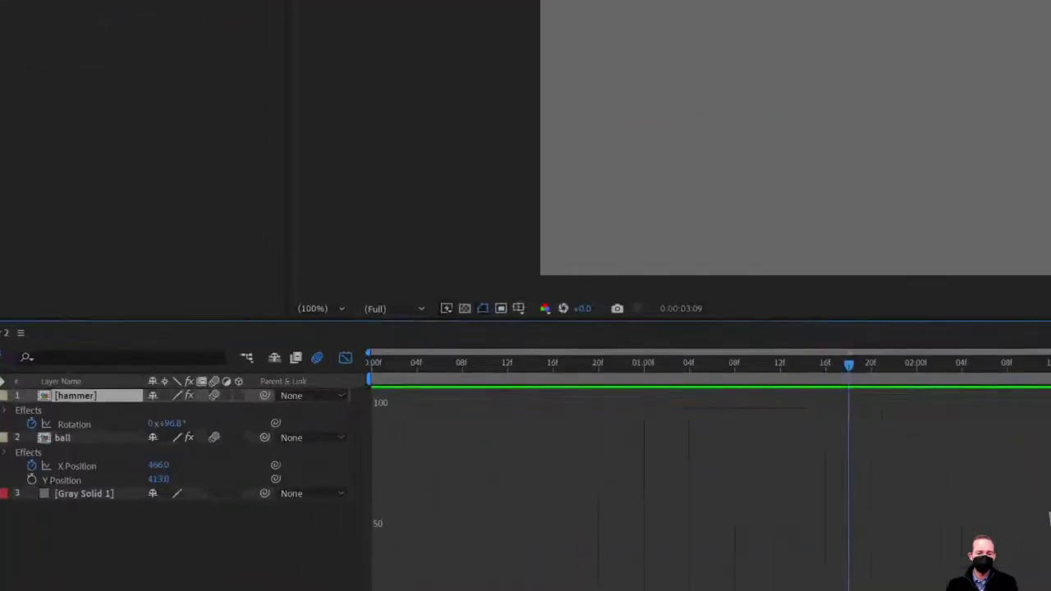
key(space)
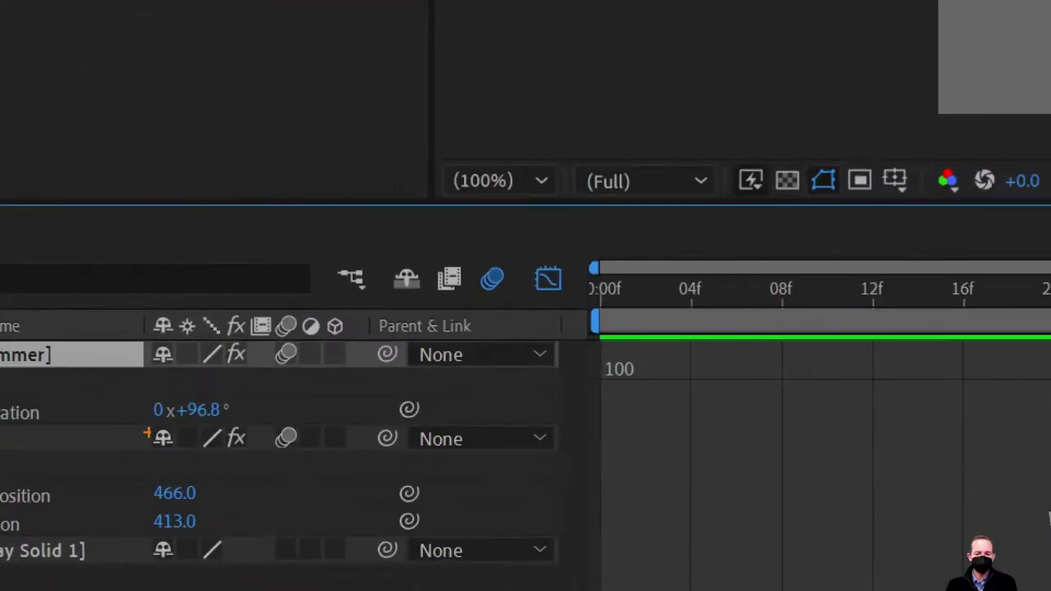
key(space)
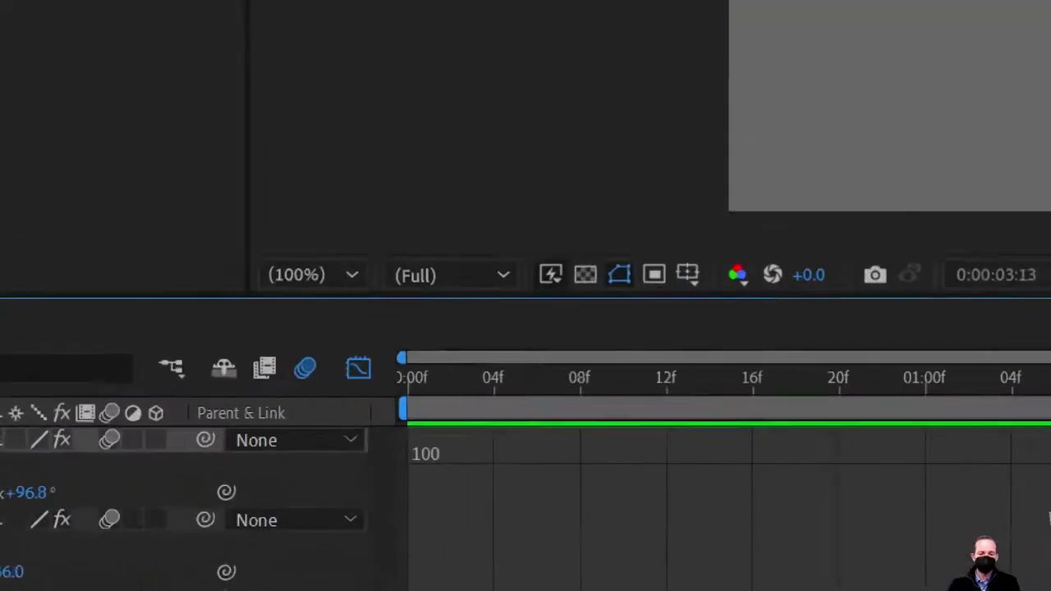
mouse_move(296, 332)
mouse_down()
mouse_move(269, 439)
mouse_move(304, 429)
mouse_move(294, 378)
mouse_move(256, 386)
mouse_move(274, 413)
mouse_move(297, 361)
mouse_move(287, 402)
mouse_up()
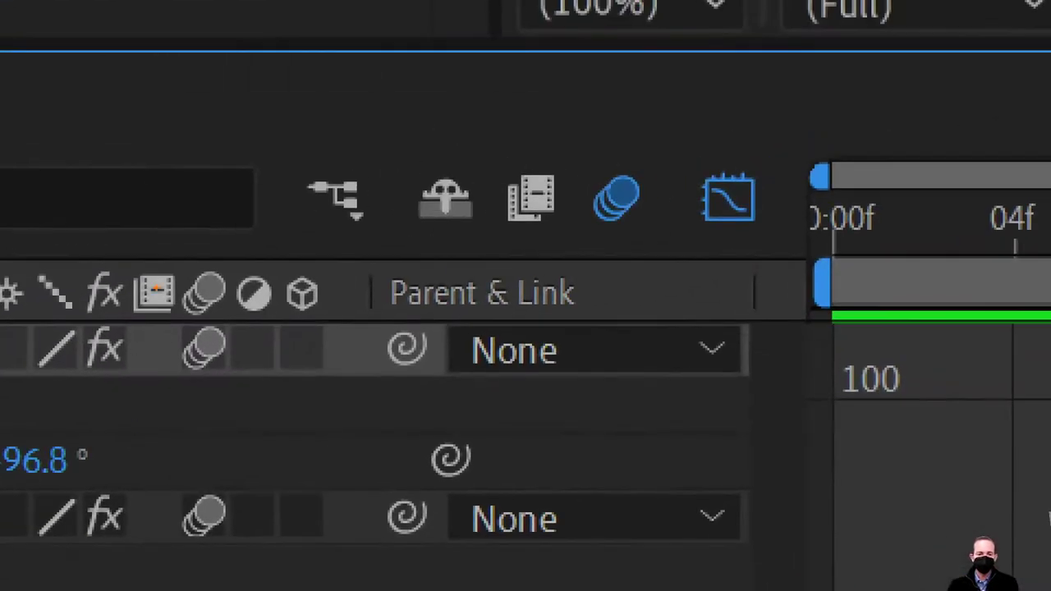
mouse_move(159, 283)
mouse_down()
mouse_move(234, 583)
mouse_move(52, 353)
mouse_move(68, 447)
mouse_up()
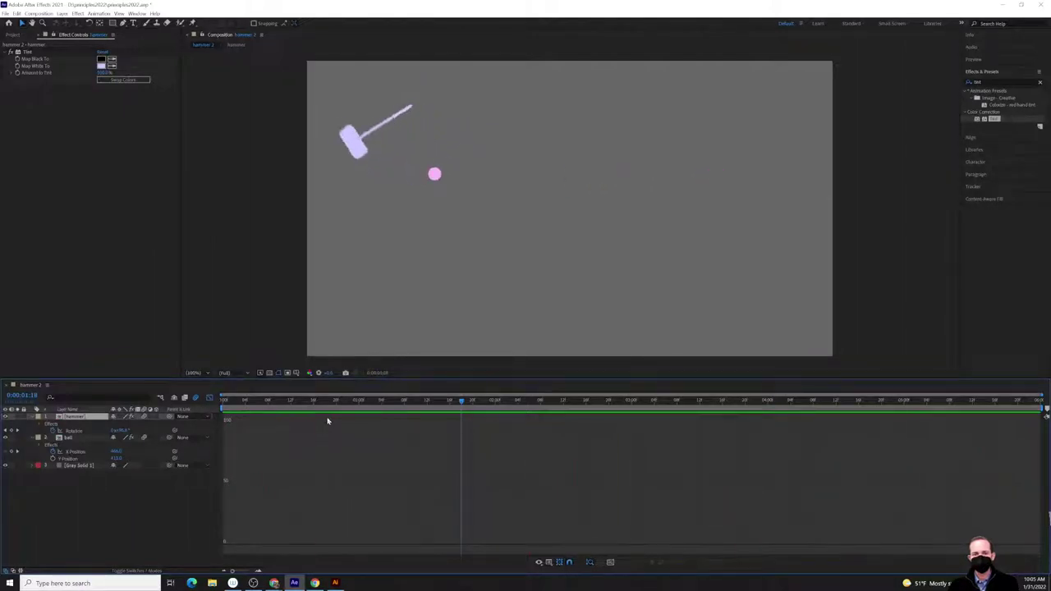
click(380, 408)
drag(380, 408, 484, 404)
drag(558, 404, 500, 400)
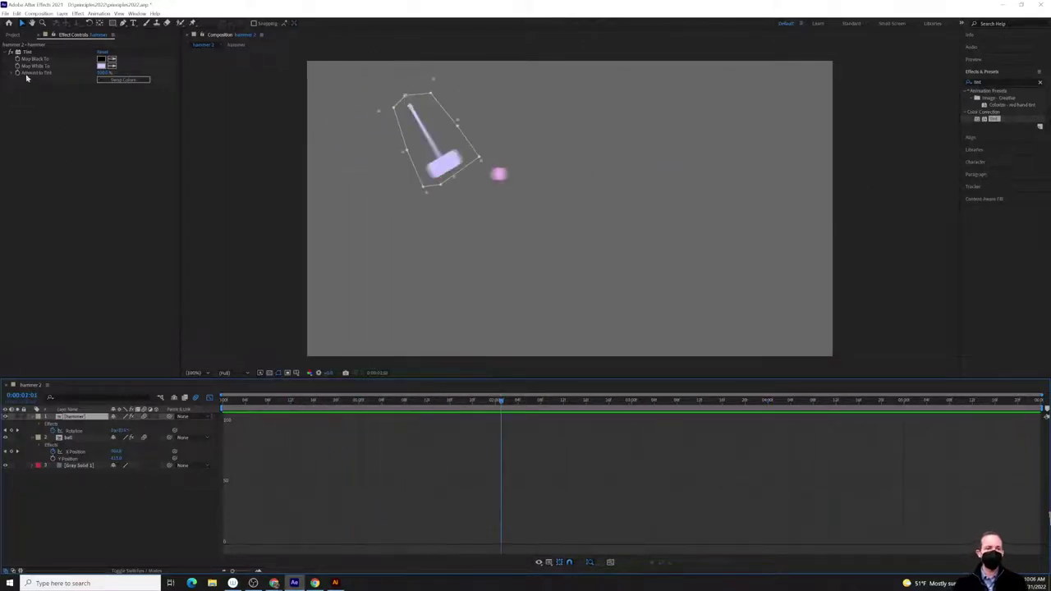
Add the Layer 1/hammer.ai artwork from the project's hammer Layers folder to the hammer 2 composition
click(16, 34)
click(33, 132)
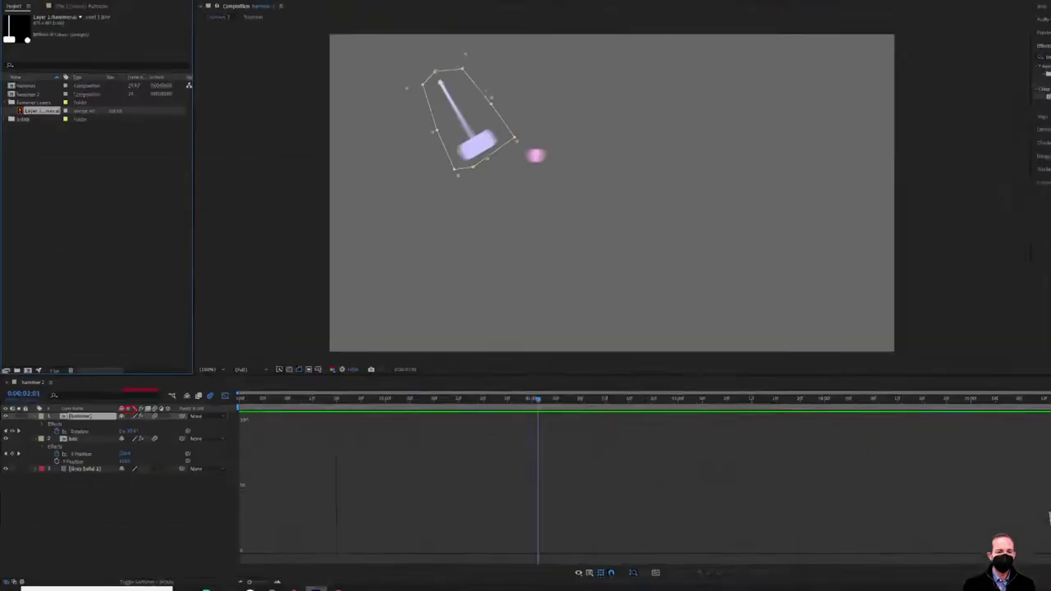
drag(34, 110, 596, 251)
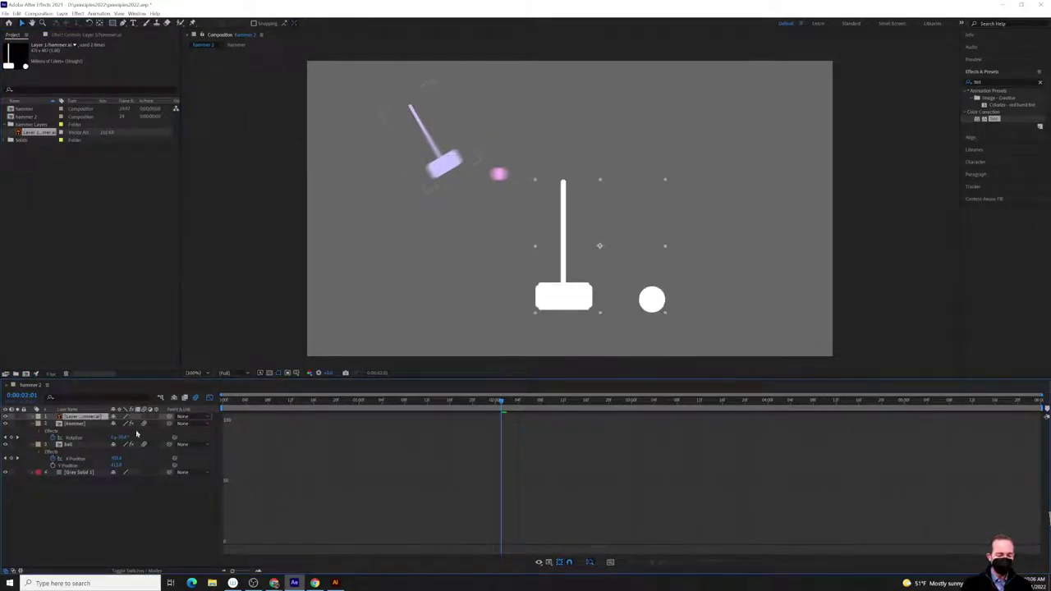
Scale the added hammer.ai layer up to 1048% to examine its enlarged edges, and delete the layer
key(s)
drag(121, 426, 250, 425)
drag(427, 343, 193, 284)
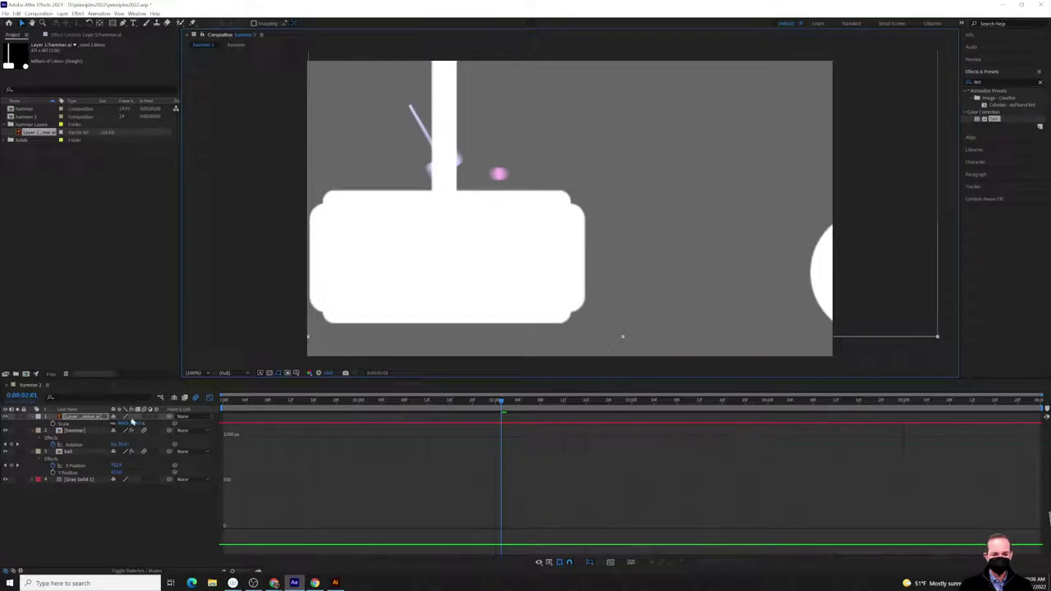
drag(123, 426, 351, 425)
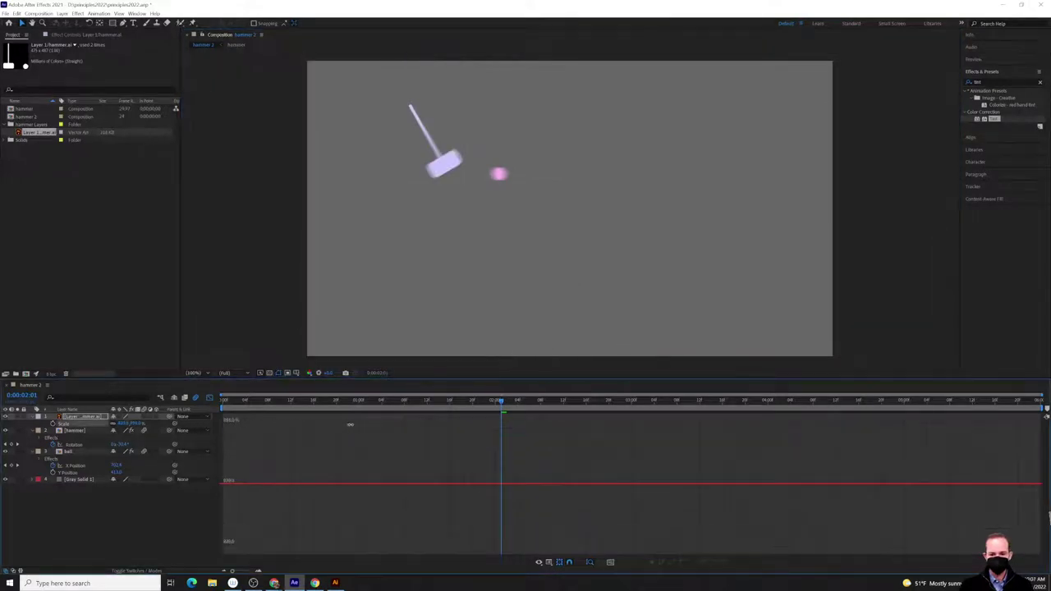
click(522, 220)
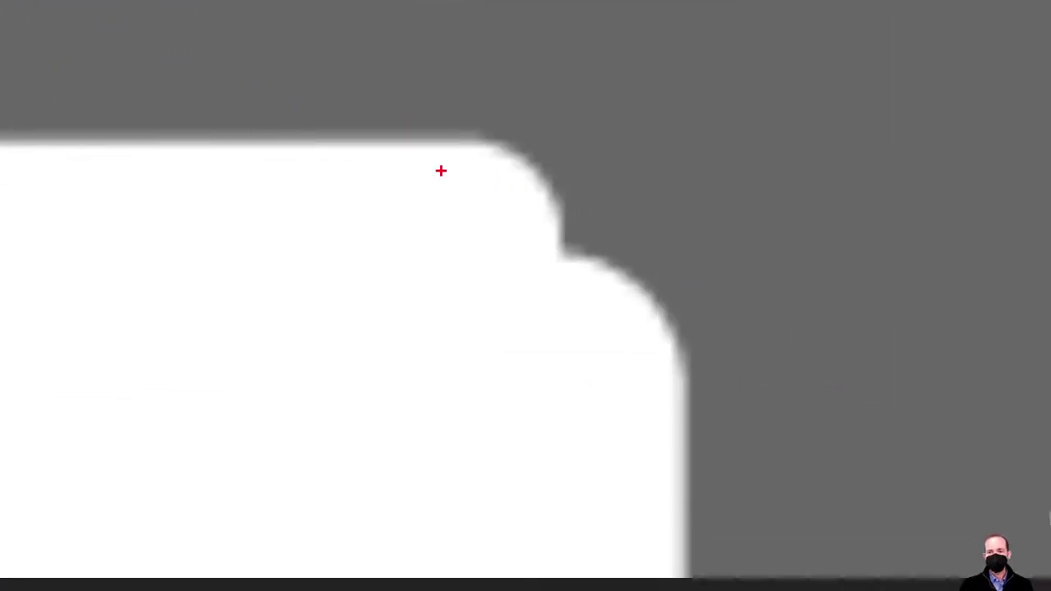
mouse_move(398, 150)
mouse_down()
mouse_move(577, 137)
mouse_move(584, 249)
mouse_move(608, 246)
mouse_move(720, 366)
mouse_move(697, 290)
mouse_move(547, 252)
mouse_up()
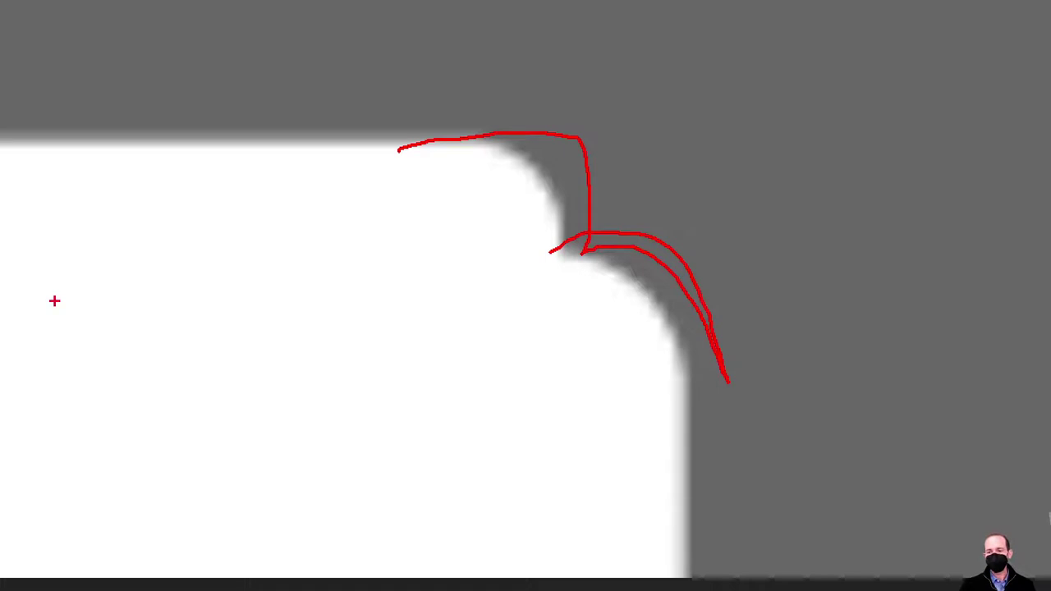
key(Escape)
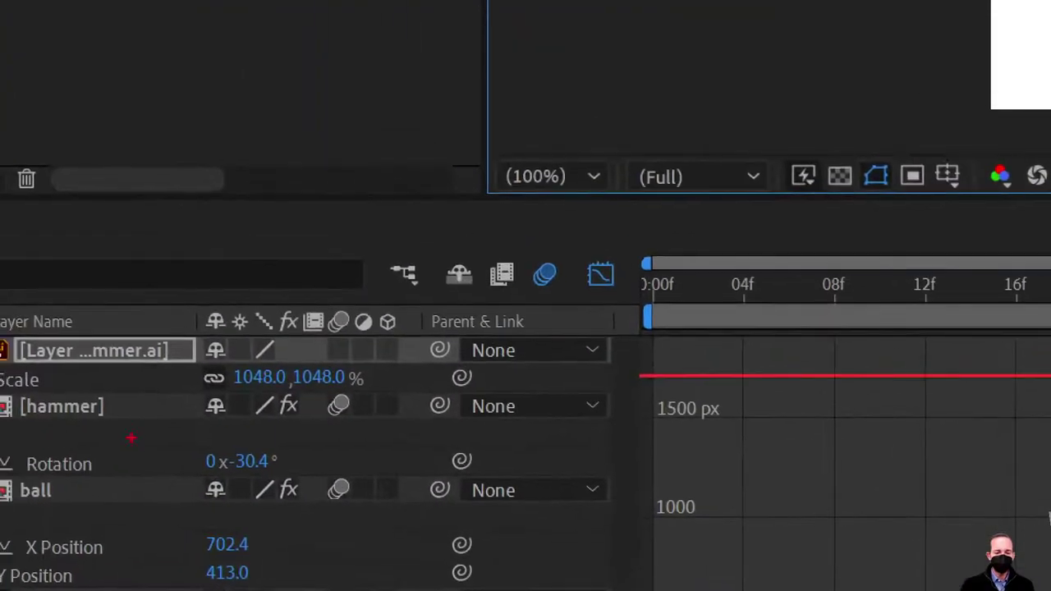
drag(229, 305, 249, 358)
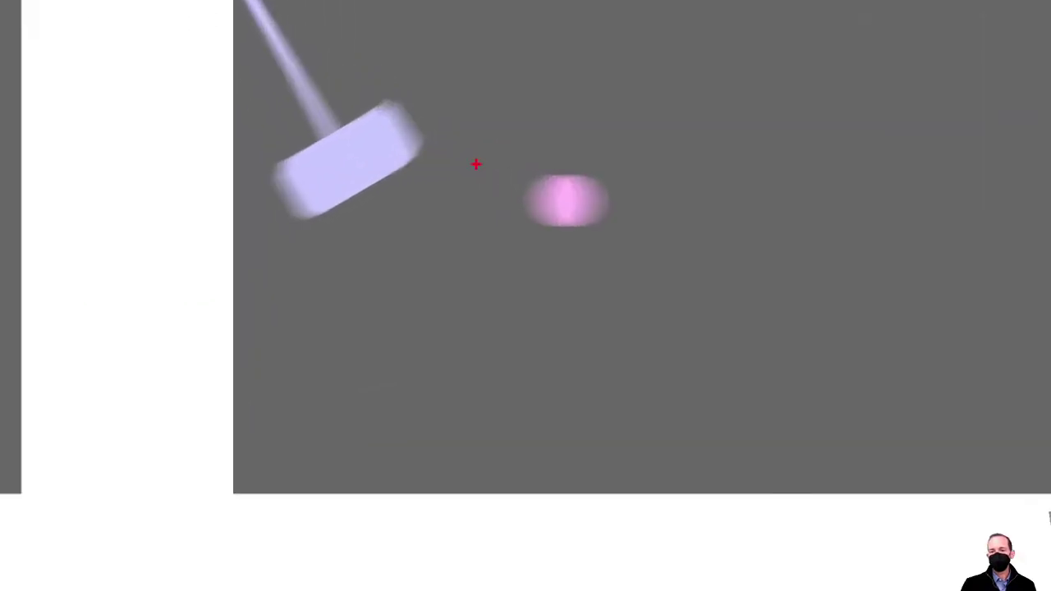
drag(448, 160, 485, 175)
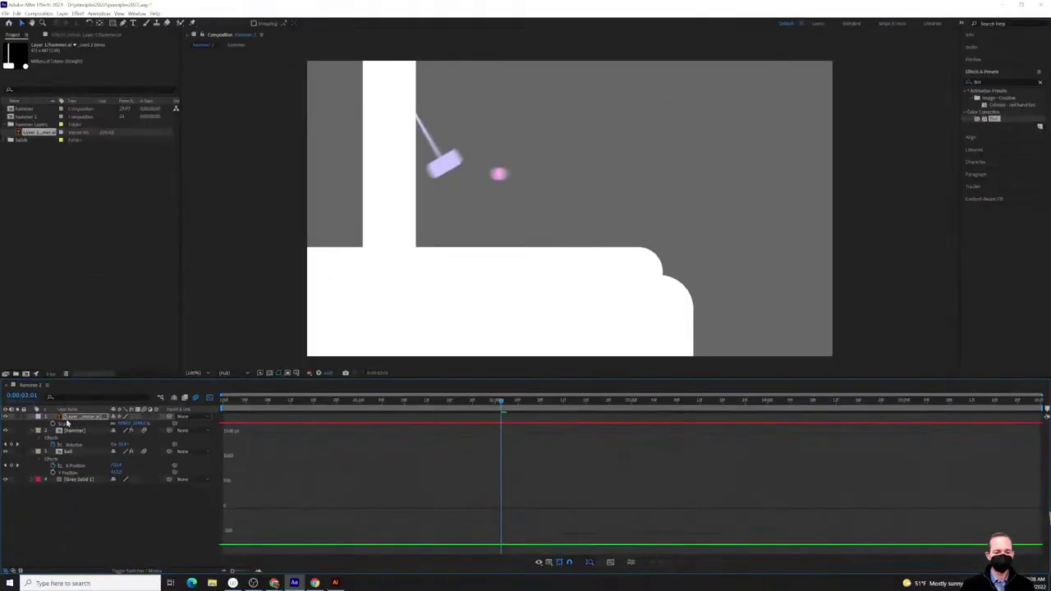
key(Delete)
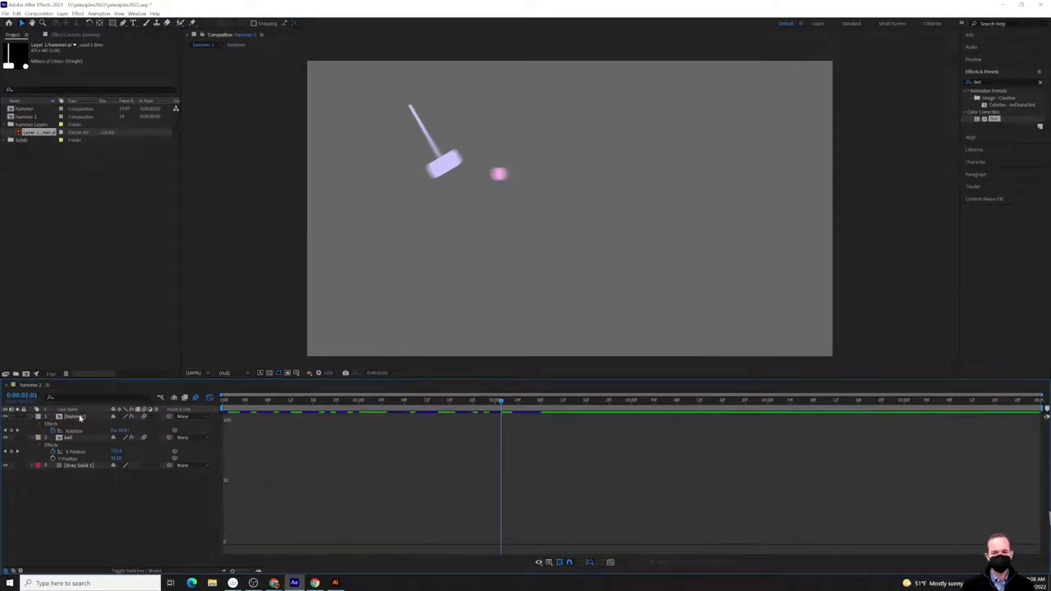
Scrub through the hammer strike, preview the blurred animation, and park the playhead at 0:00:02:06
drag(288, 404, 452, 403)
drag(521, 403, 569, 403)
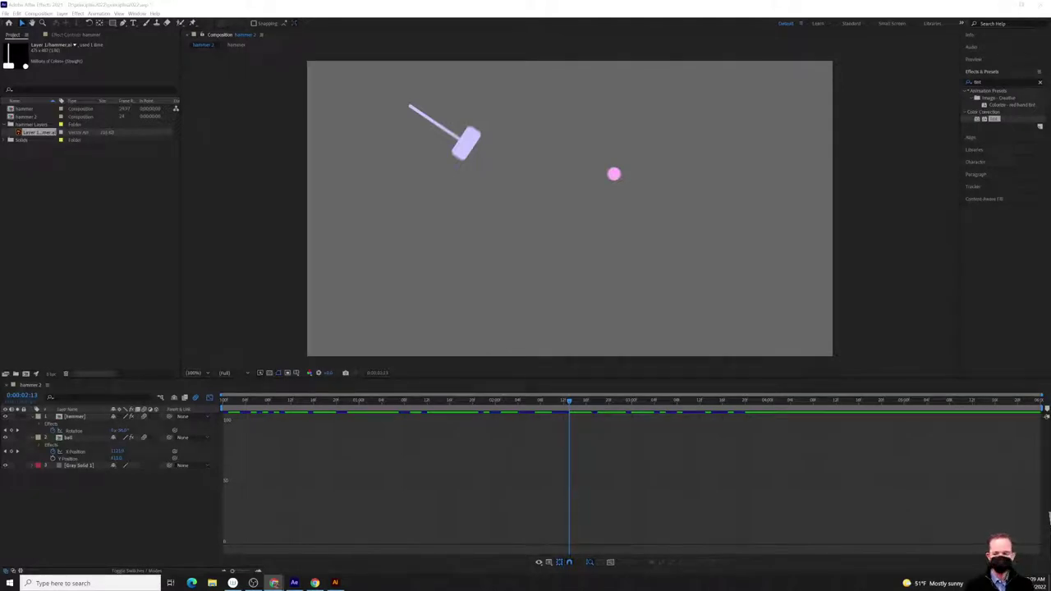
drag(490, 403, 301, 410)
key(space)
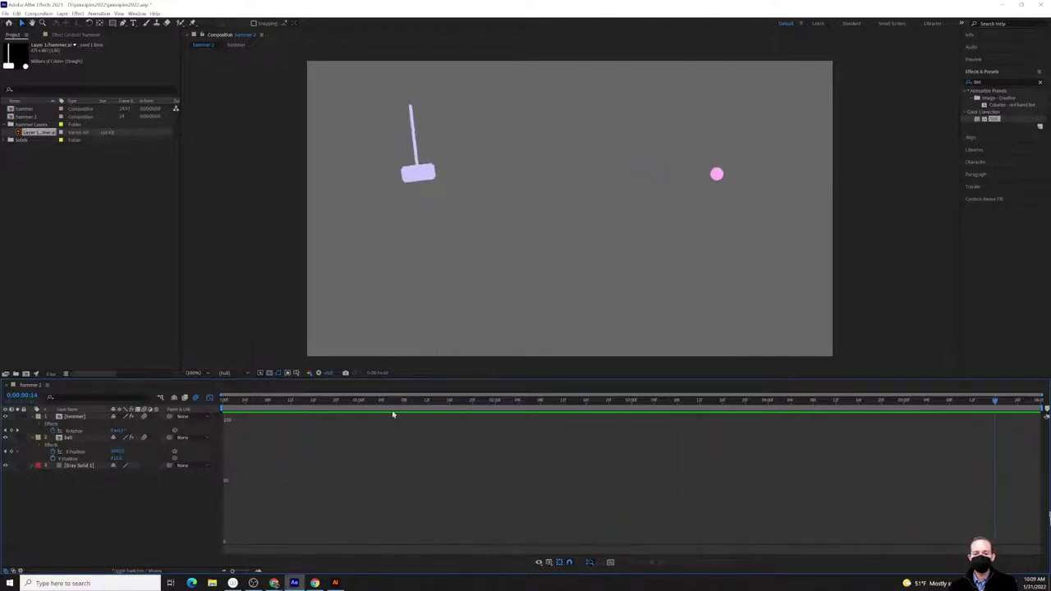
drag(760, 406, 529, 412)
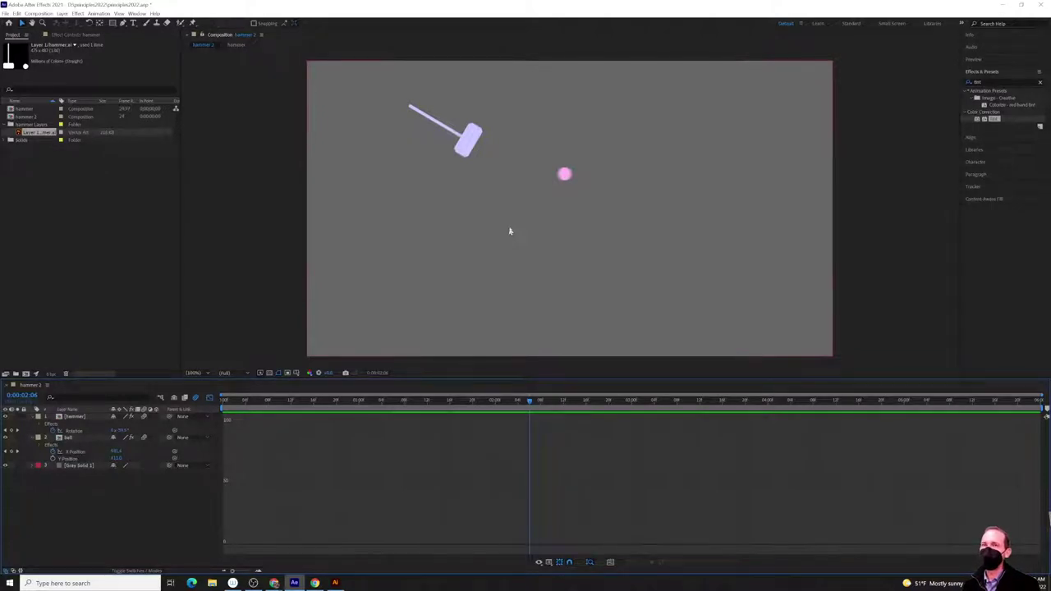
key(apostrophe)
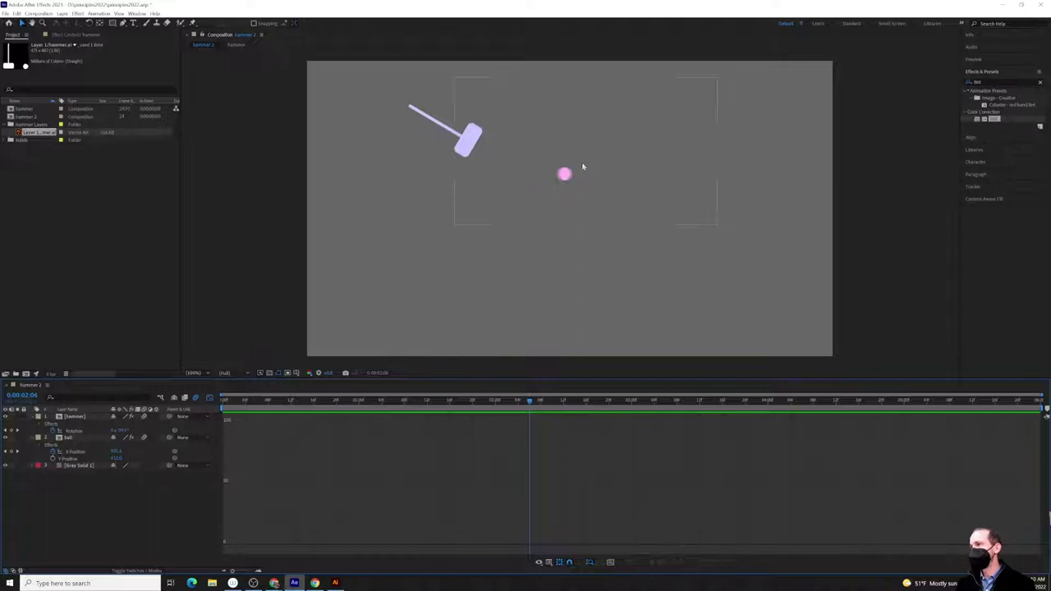
click(303, 240)
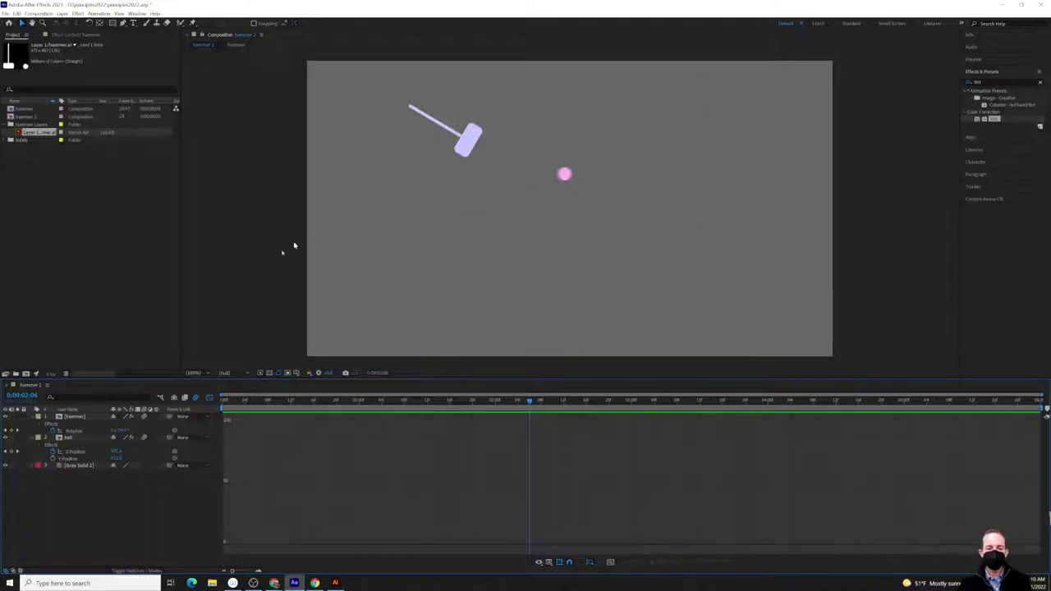
Increase the motion blur Shutter Angle in the advanced settings of the hammer 2 composition
click(47, 14)
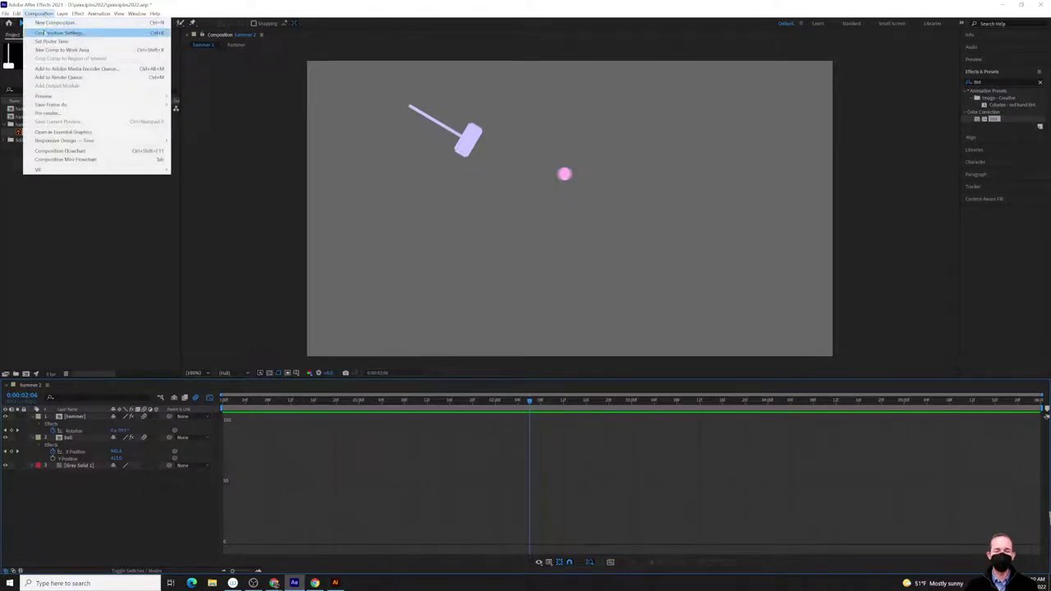
click(49, 33)
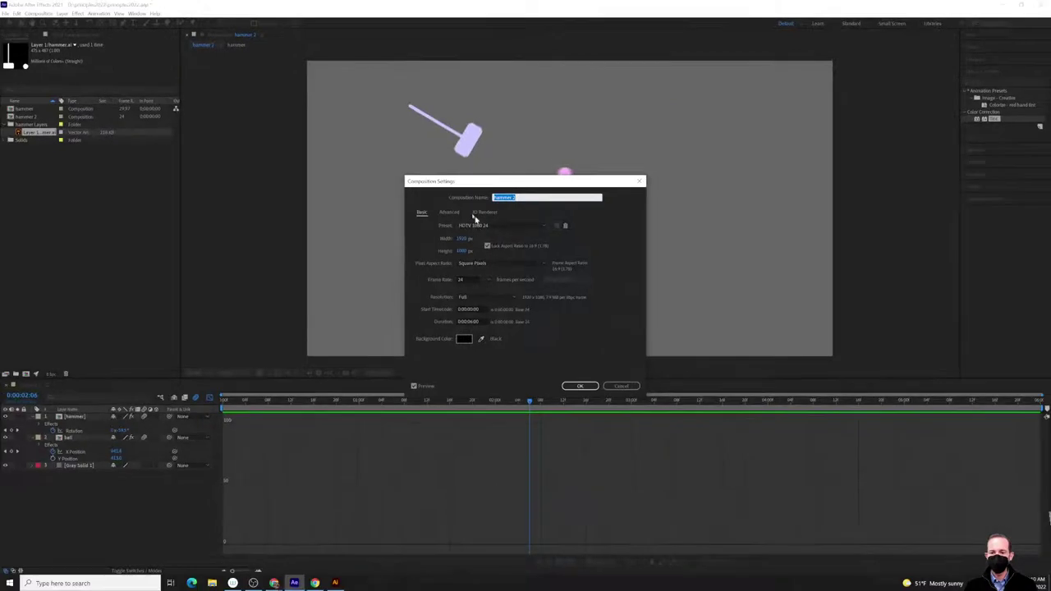
click(448, 201)
click(484, 212)
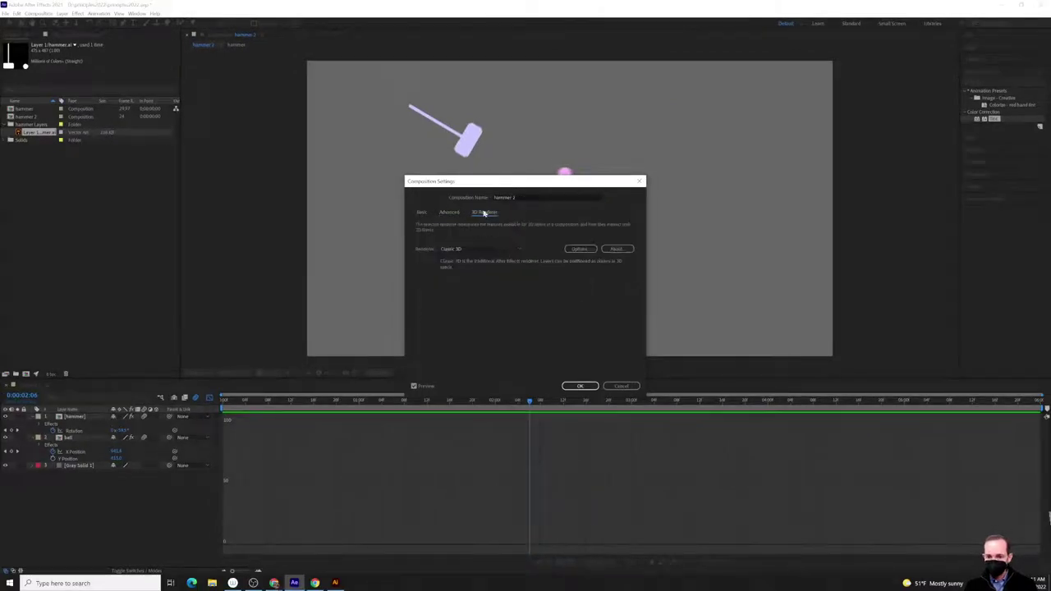
click(449, 211)
click(423, 213)
click(449, 212)
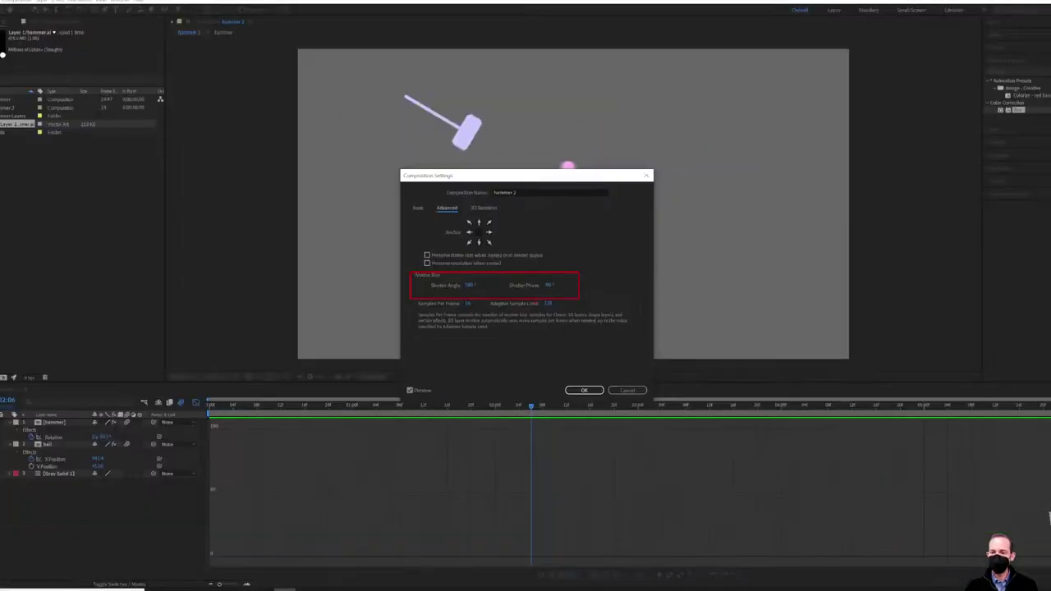
click(472, 287)
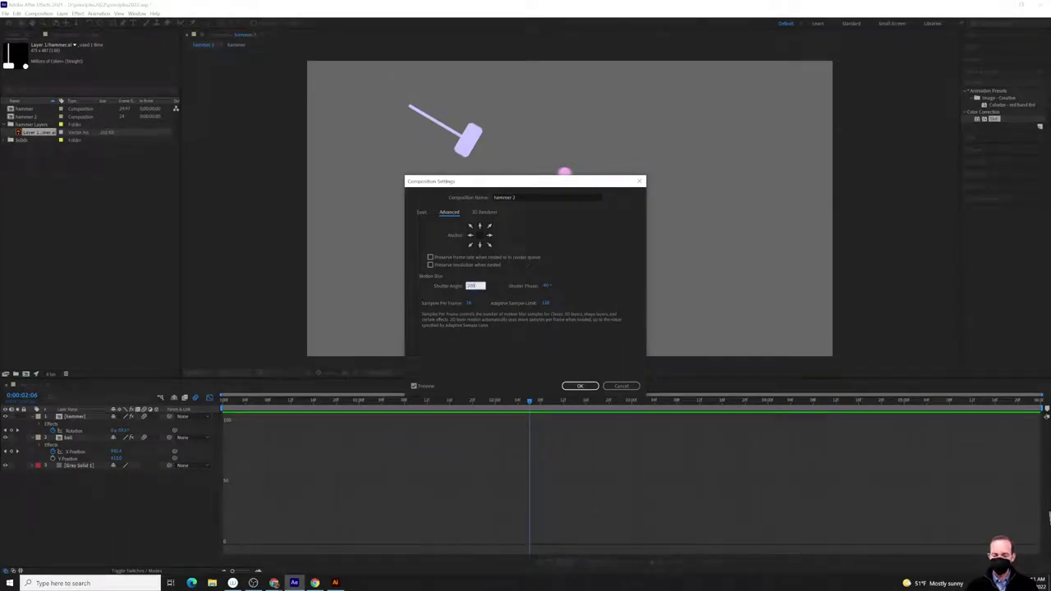
click(579, 386)
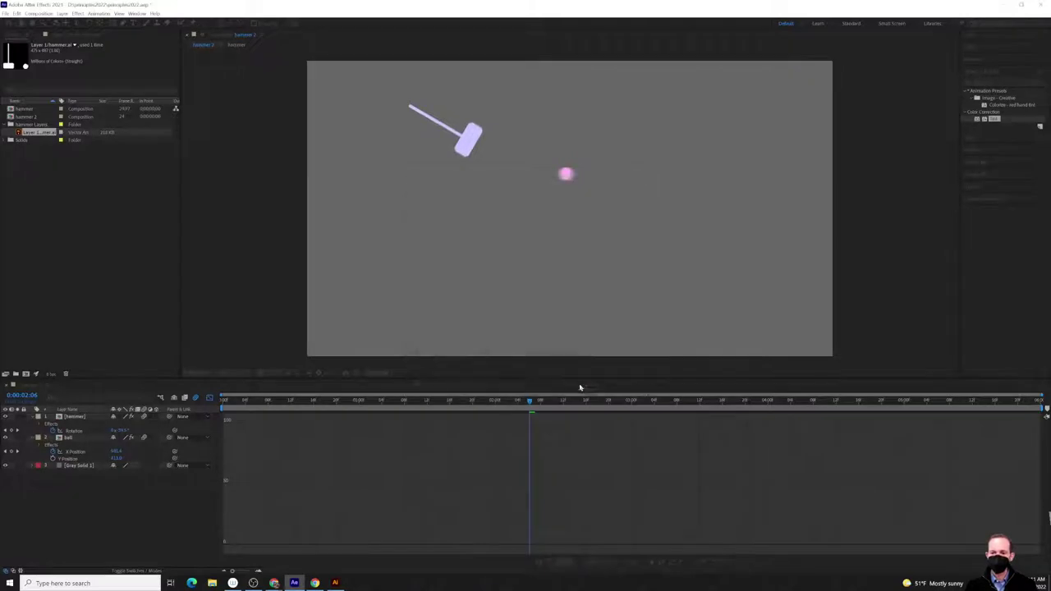
Preview the animation with the wider shutter angle and scrub through the ball strike to 0:00:02:02
click(262, 402)
key(space)
drag(402, 400, 509, 401)
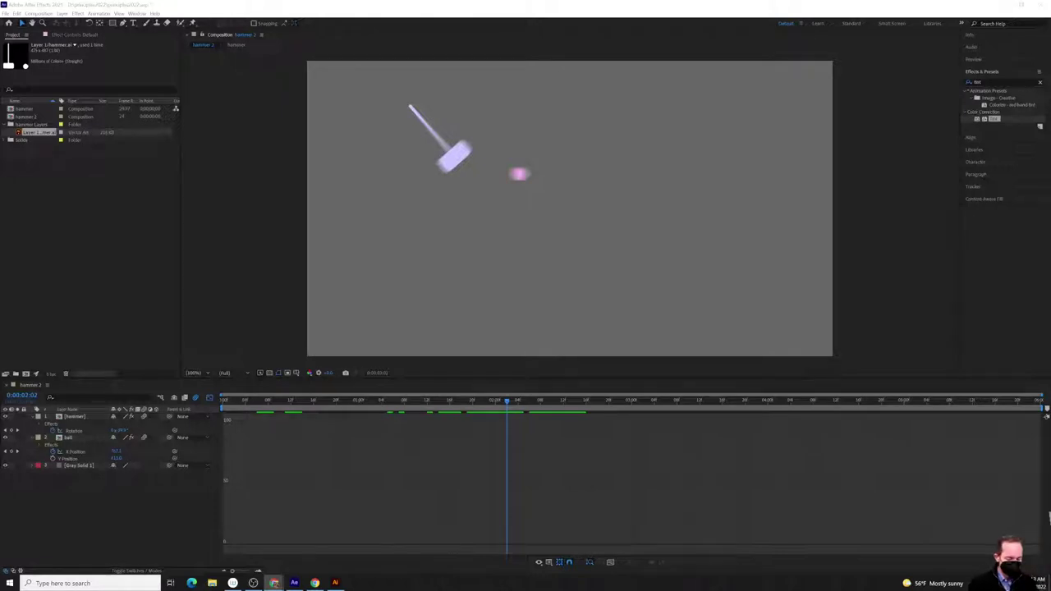
Switch to Chrome, detach the Mini-Project: Principles of Motion Design assignment page into its own window, and resize and reposition that window
mouse_move(273, 581)
click(276, 561)
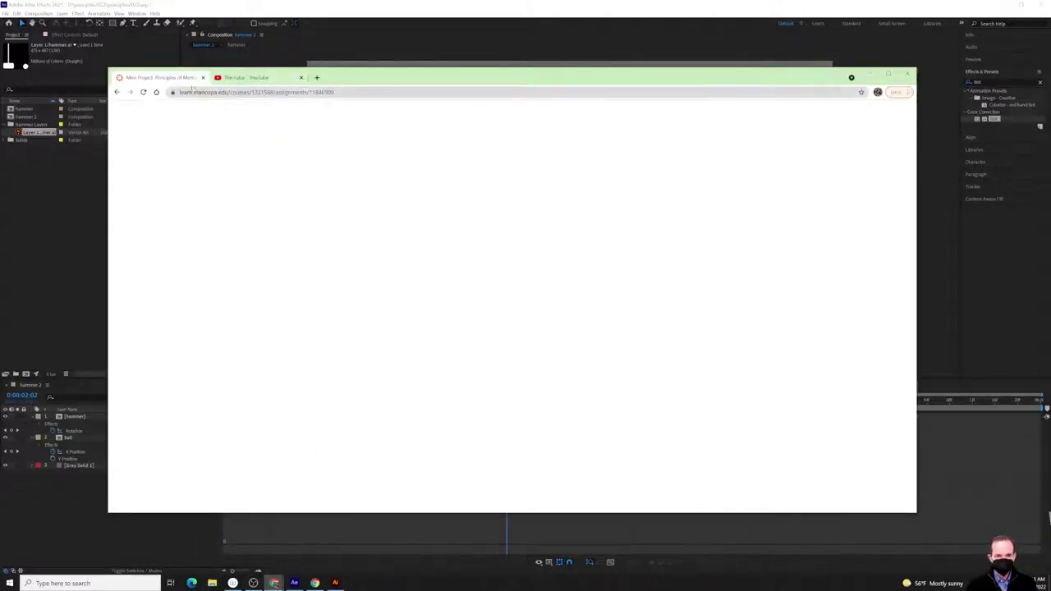
drag(188, 83, 101, 64)
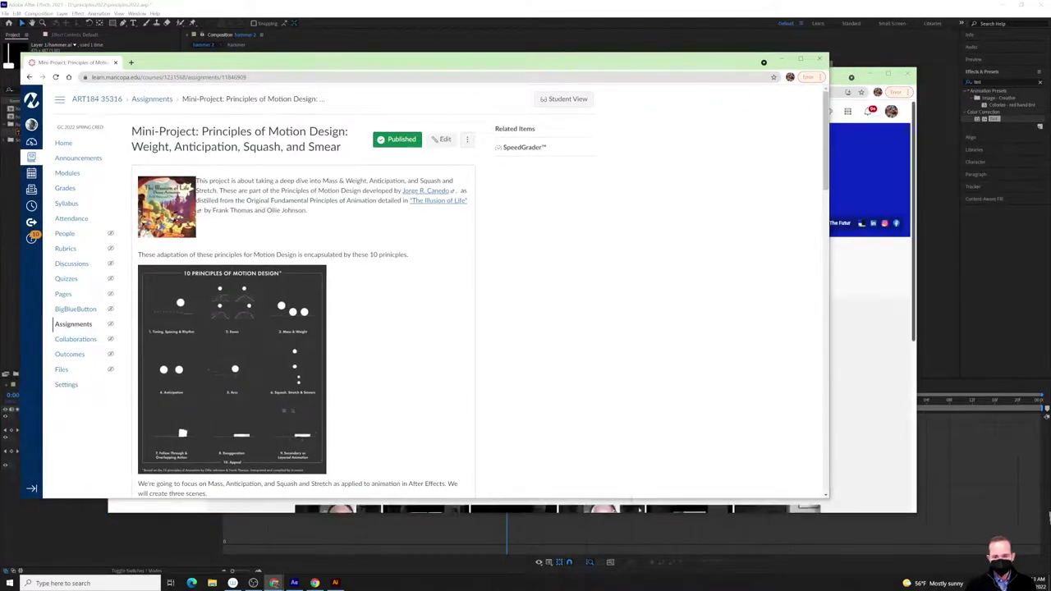
drag(828, 497, 565, 388)
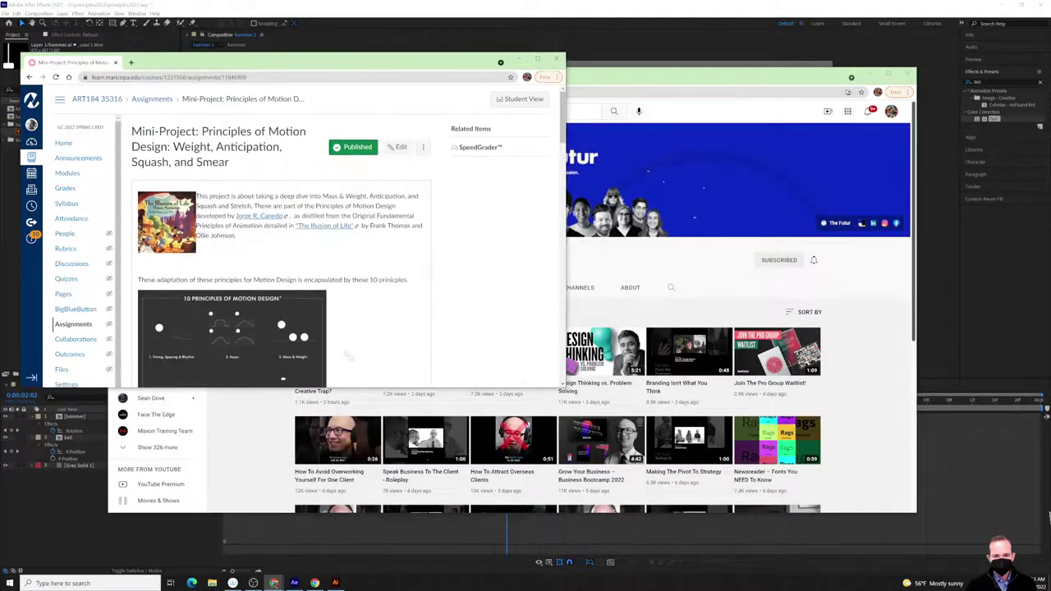
drag(460, 62, 0, 4)
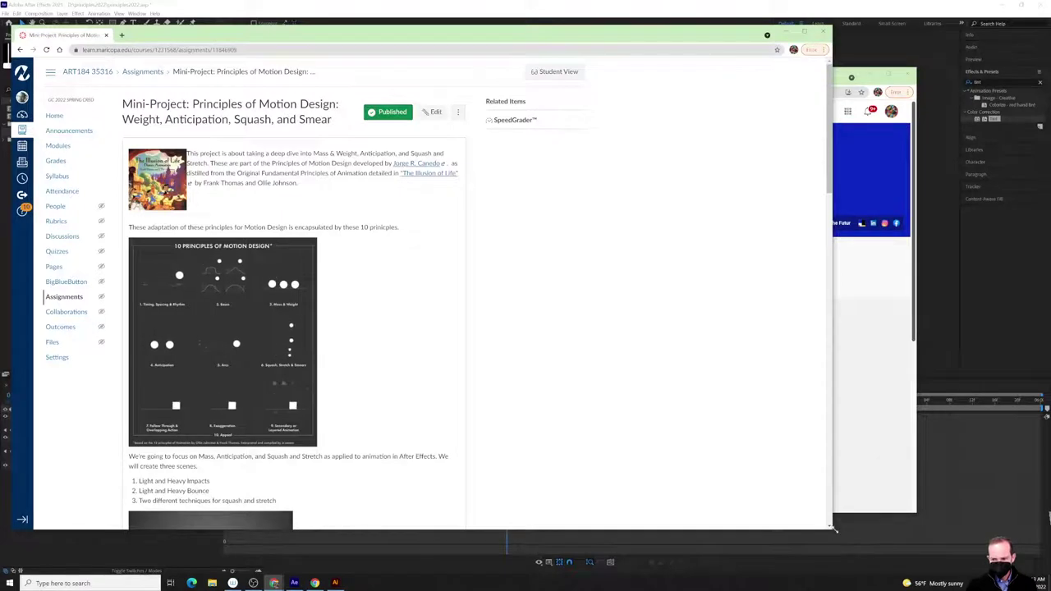
Shrink the assignment page window, clear the browser windows away, and switch back to After Effects
drag(834, 530, 491, 318)
click(648, 156)
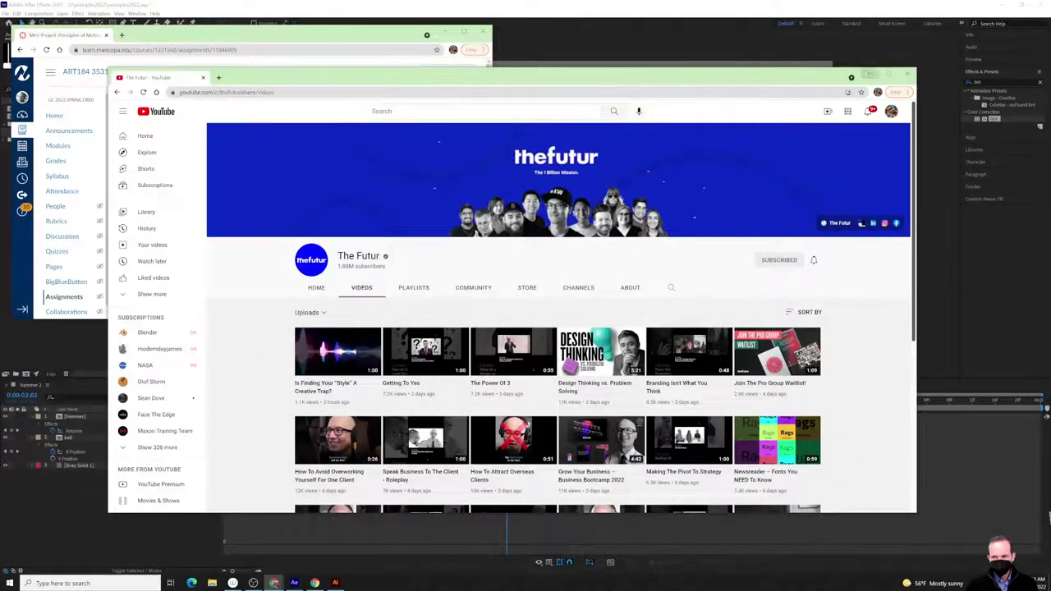
click(854, 57)
key(alt+Tab)
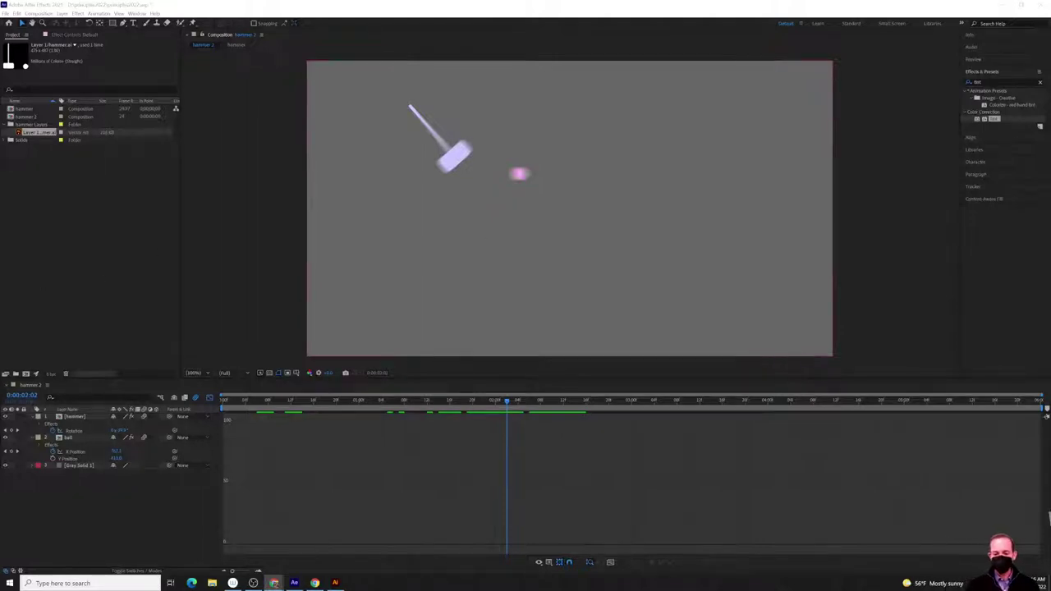
Switch to Illustrator, examine the layers and properties of the hammer artwork, and return to After Effects
click(335, 582)
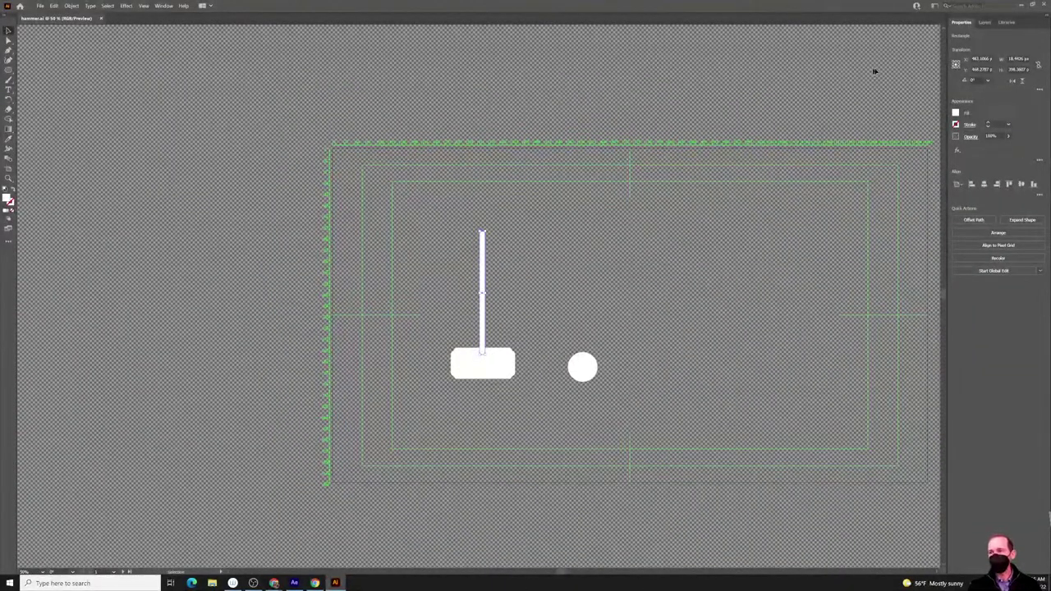
click(984, 22)
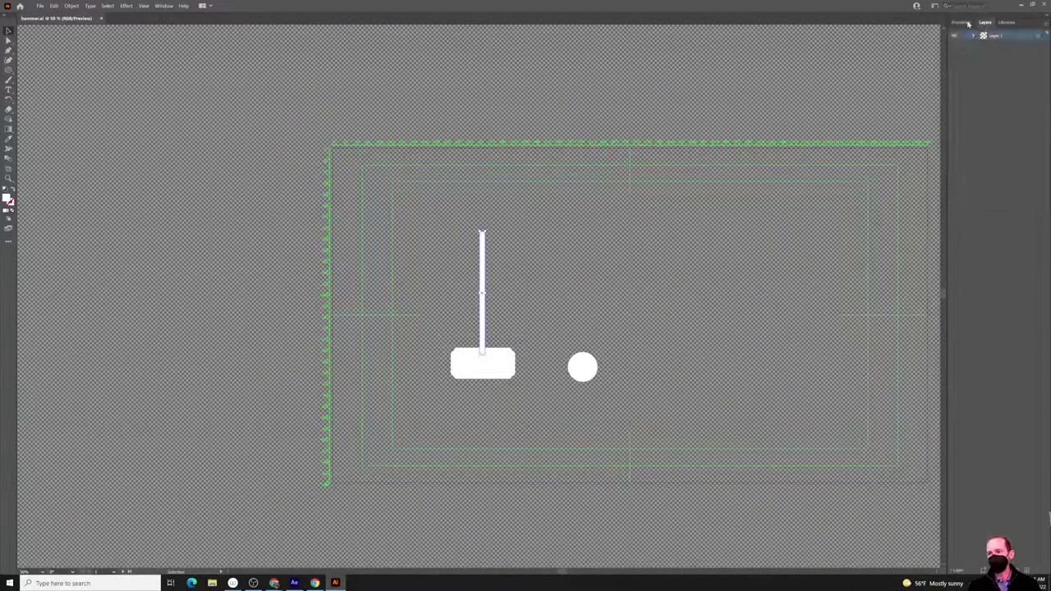
click(962, 23)
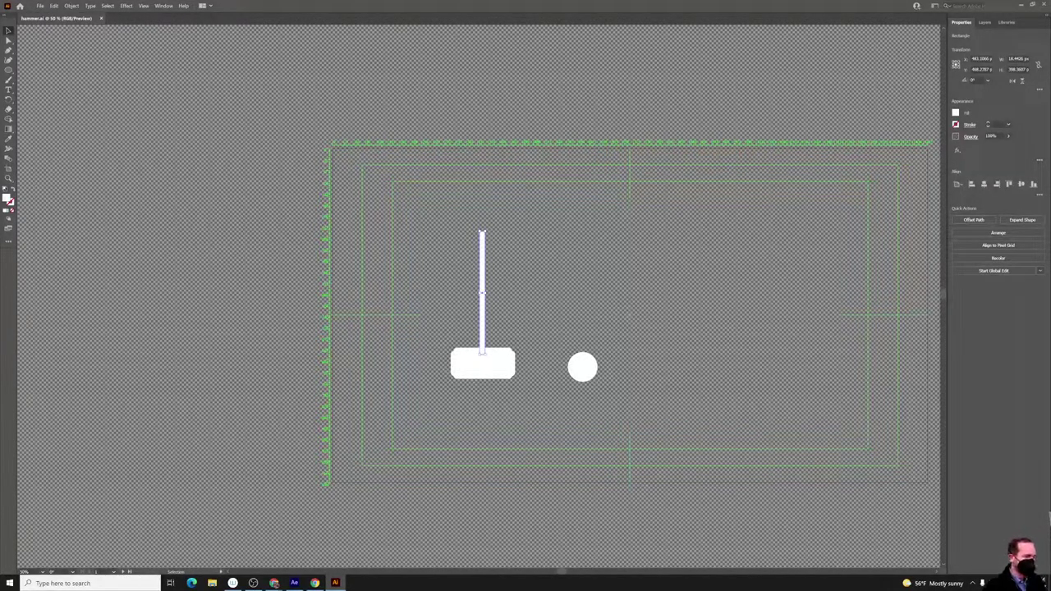
click(273, 583)
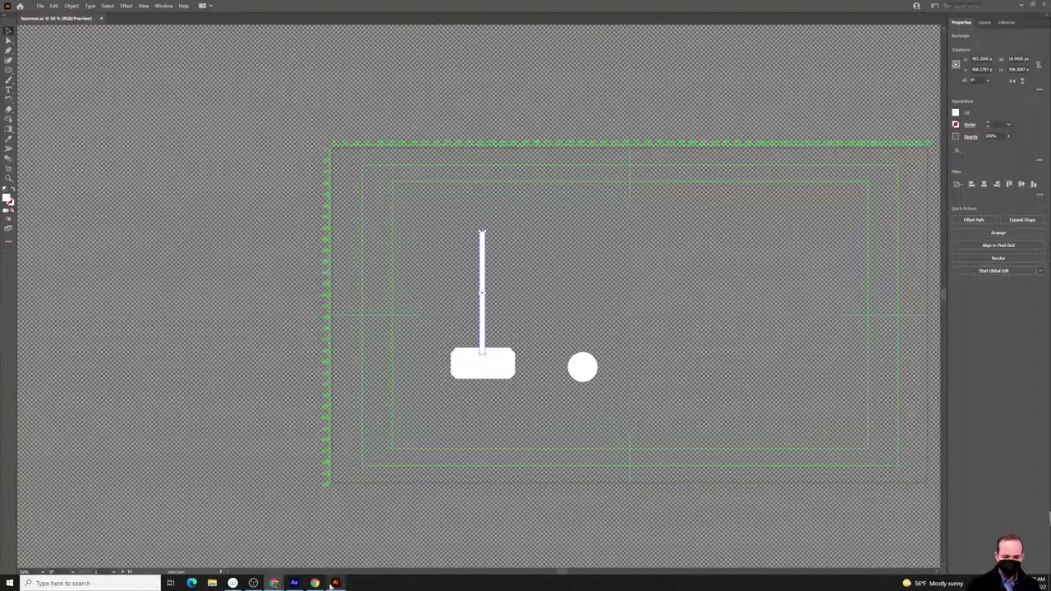
click(294, 583)
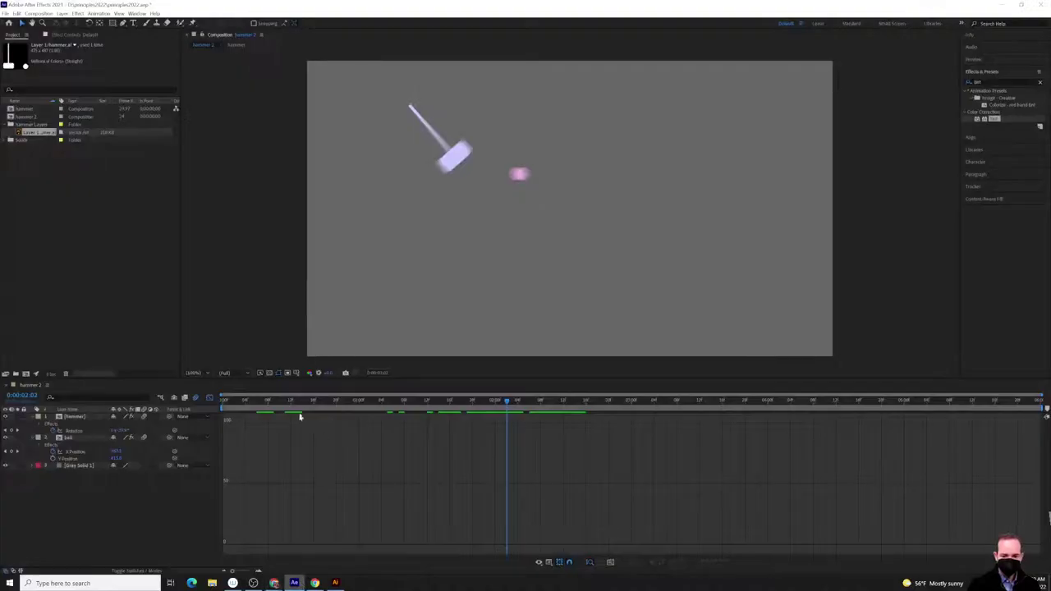
Display the hammer layer's Rotation curve in the Graph Editor and shift its last two keyframes later in time
click(247, 401)
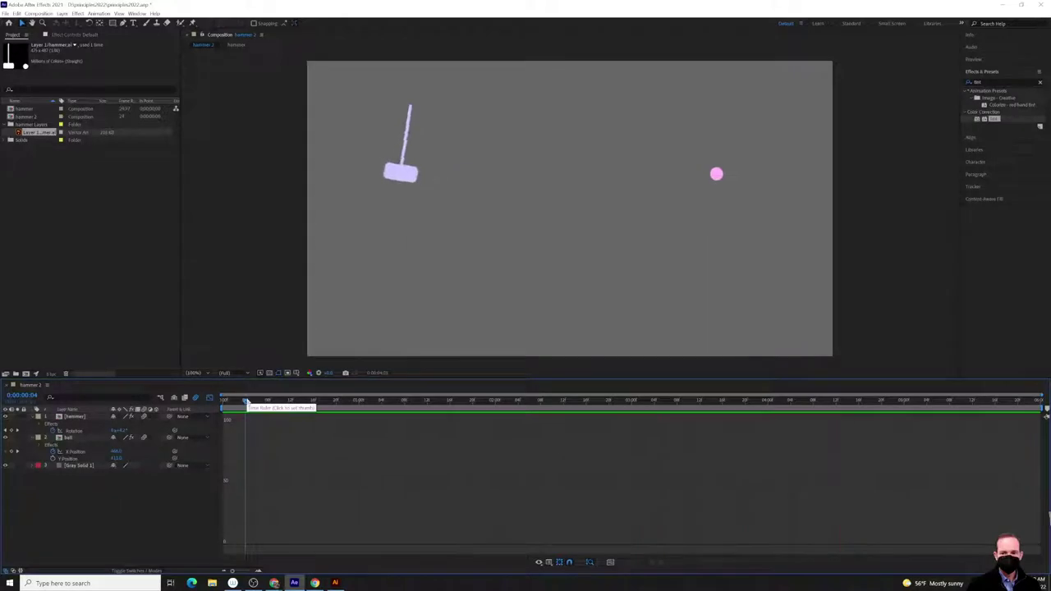
click(80, 421)
click(85, 431)
click(209, 397)
click(209, 397)
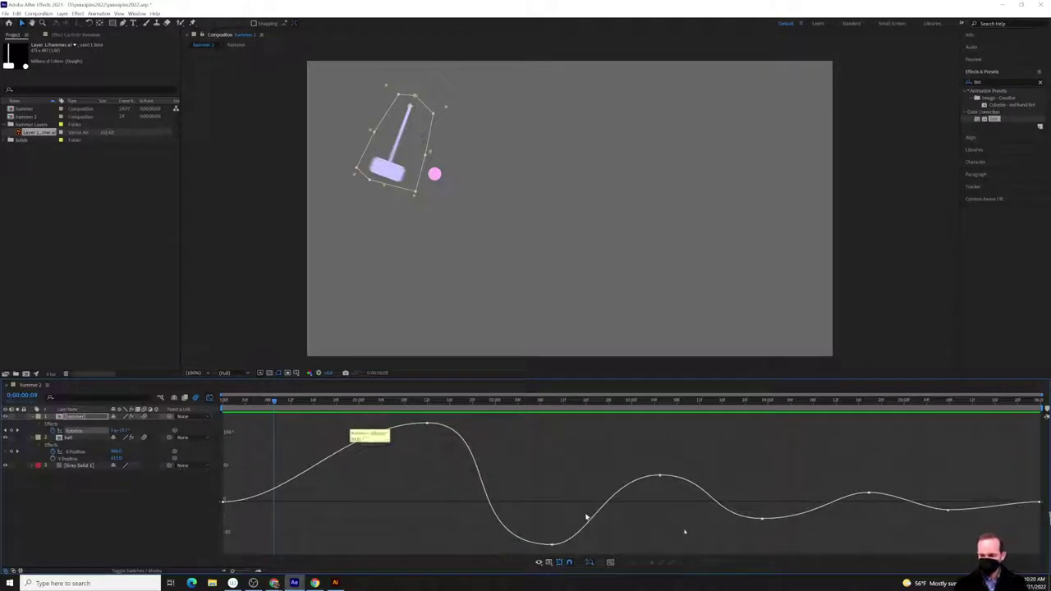
drag(930, 481, 1044, 543)
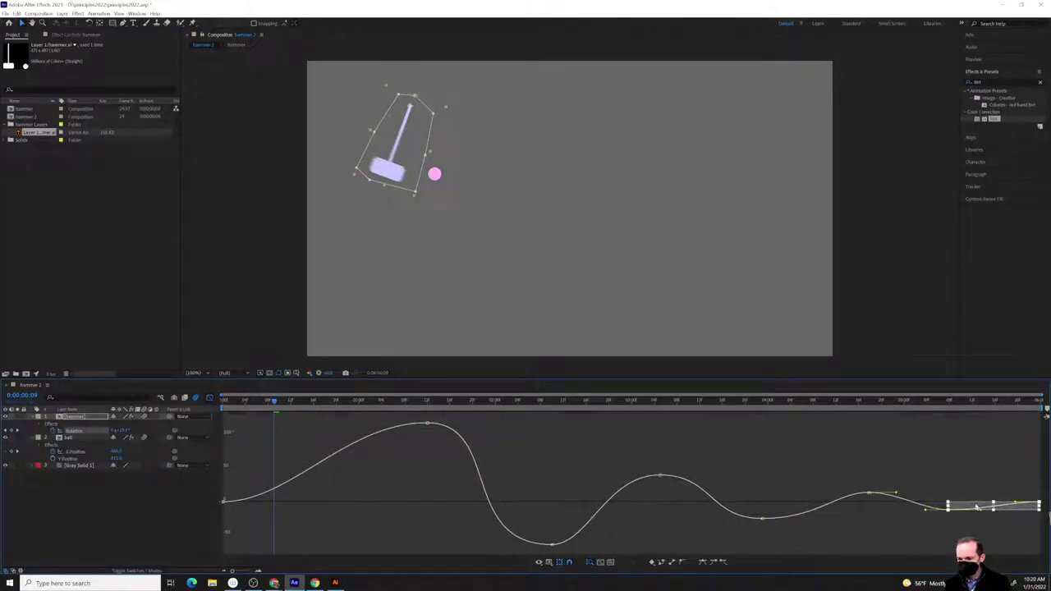
drag(976, 508, 1001, 509)
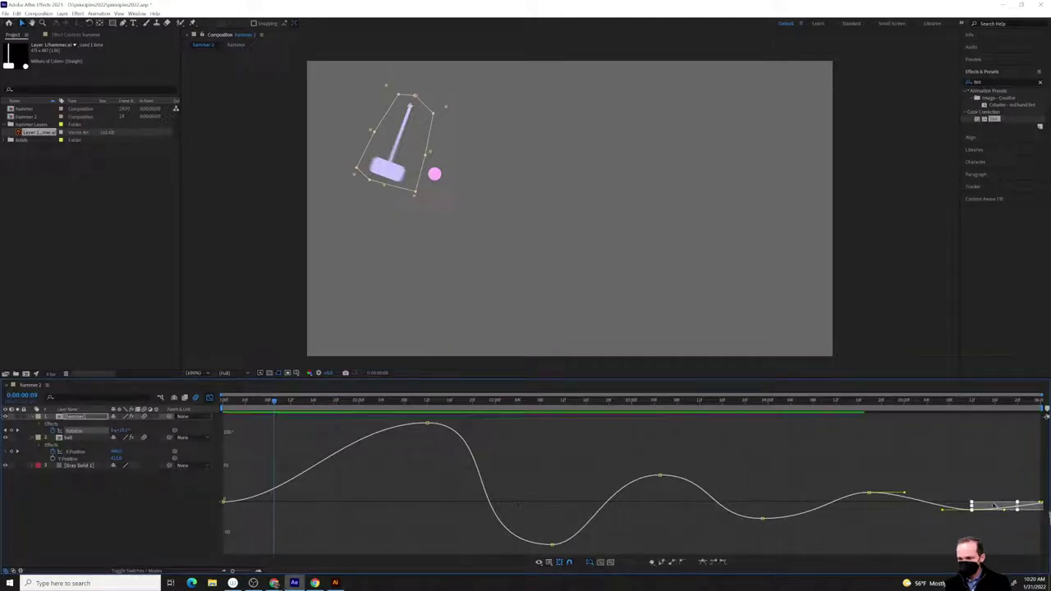
Adjust the easing handles of the hammer's rebound Rotation keyframes and preview the swing
drag(651, 456, 702, 476)
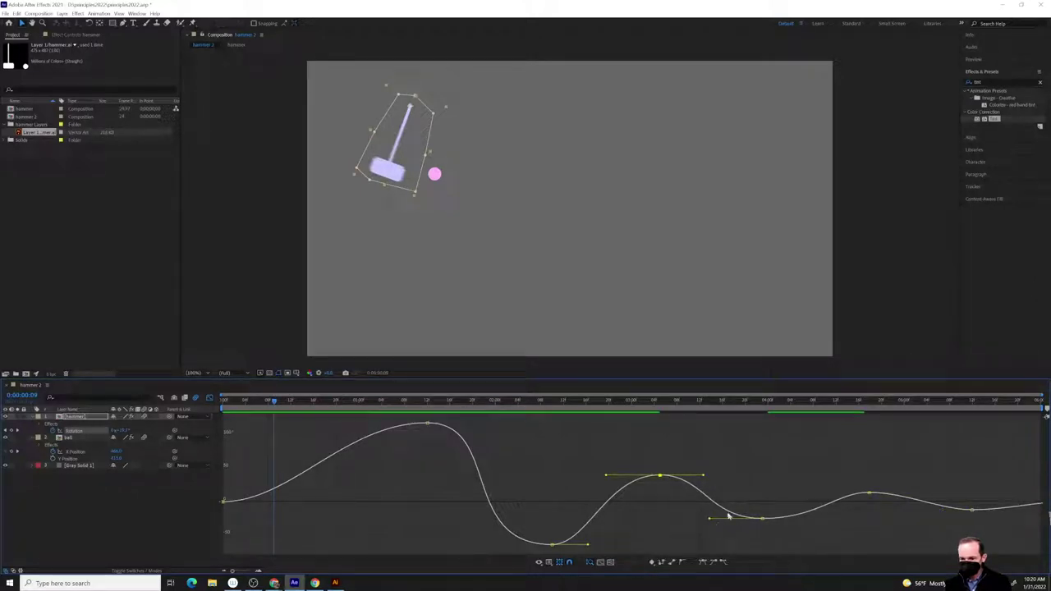
drag(774, 530, 749, 512)
drag(817, 520, 807, 519)
key(space)
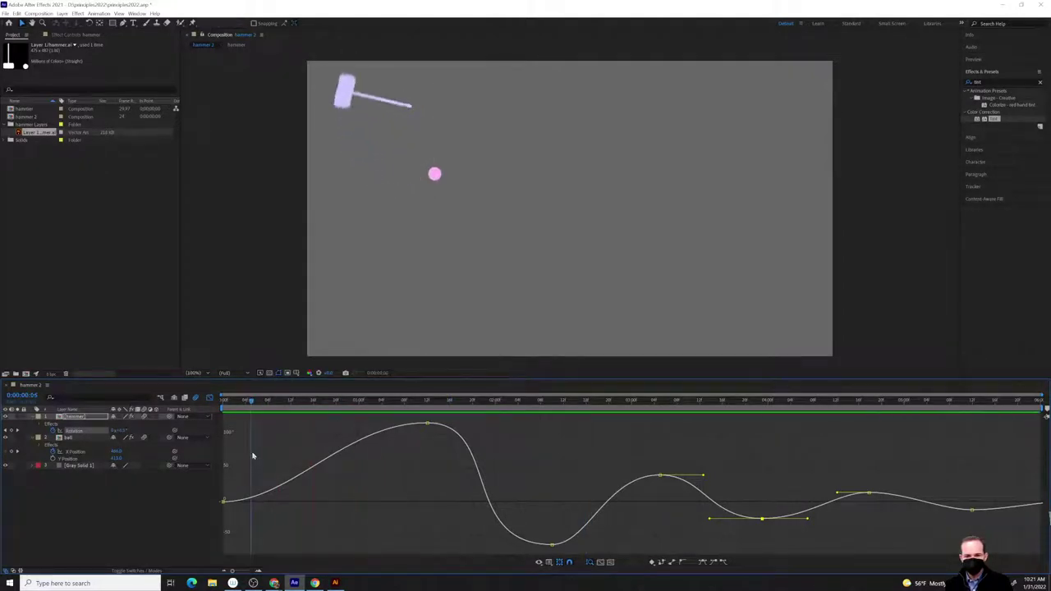
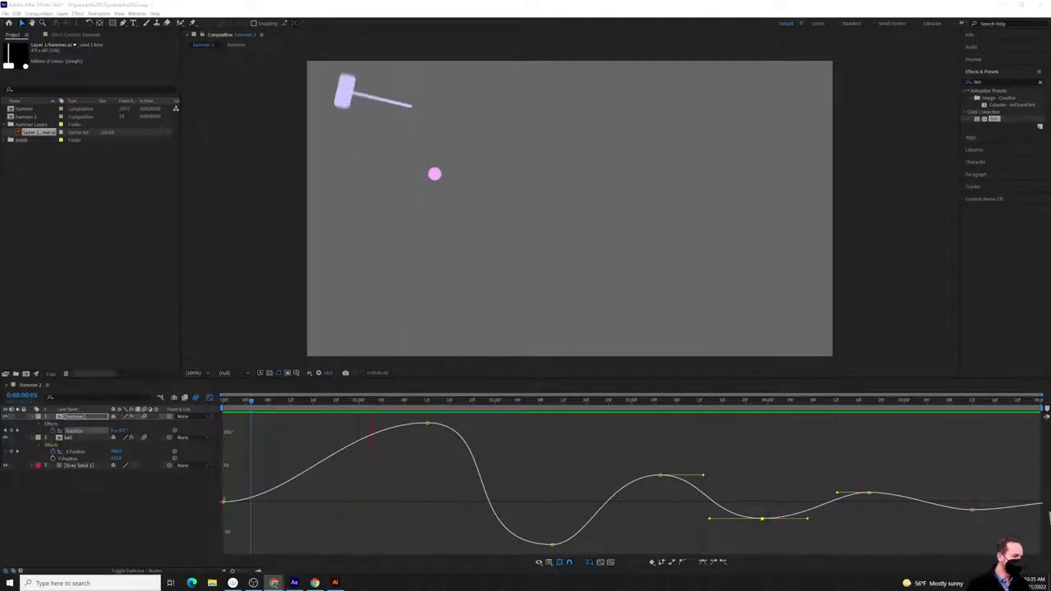
Switch to Chrome, enlarge its window to view The Verge article on Beeple's NFT, and close the window
key(alt+Tab)
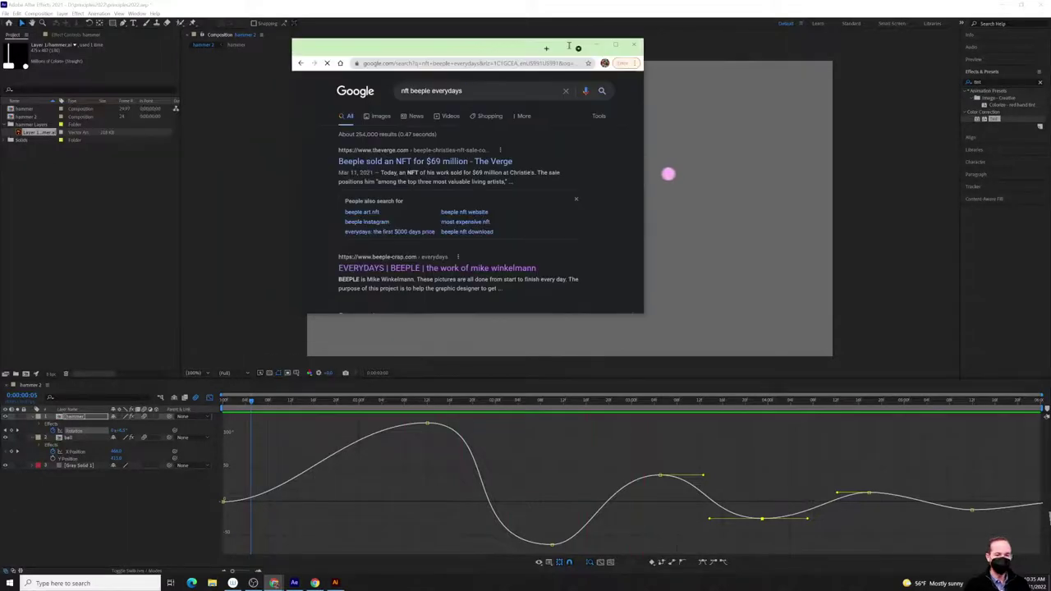
drag(646, 333, 942, 506)
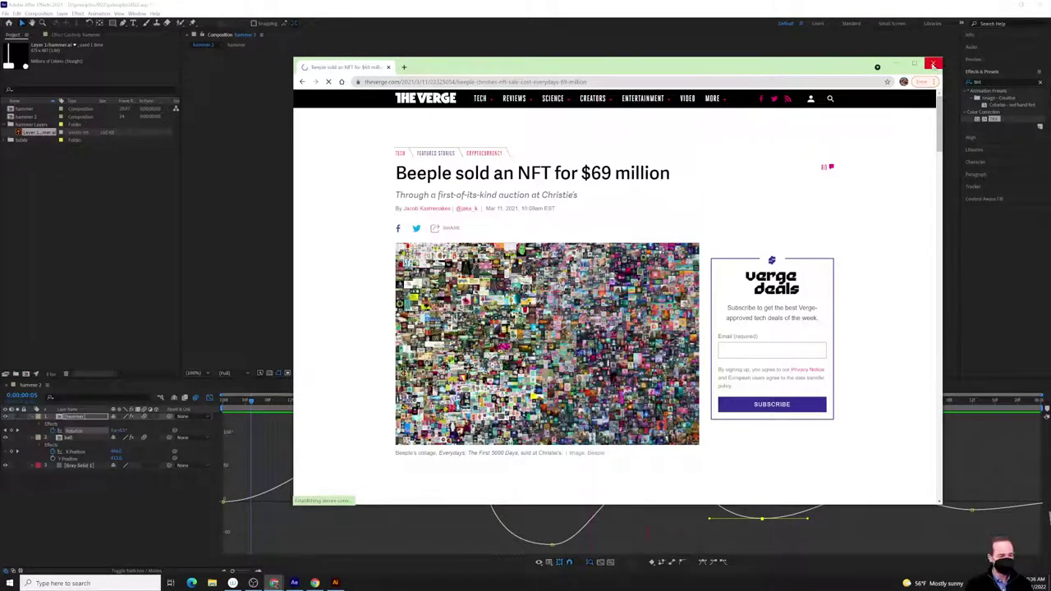
click(932, 64)
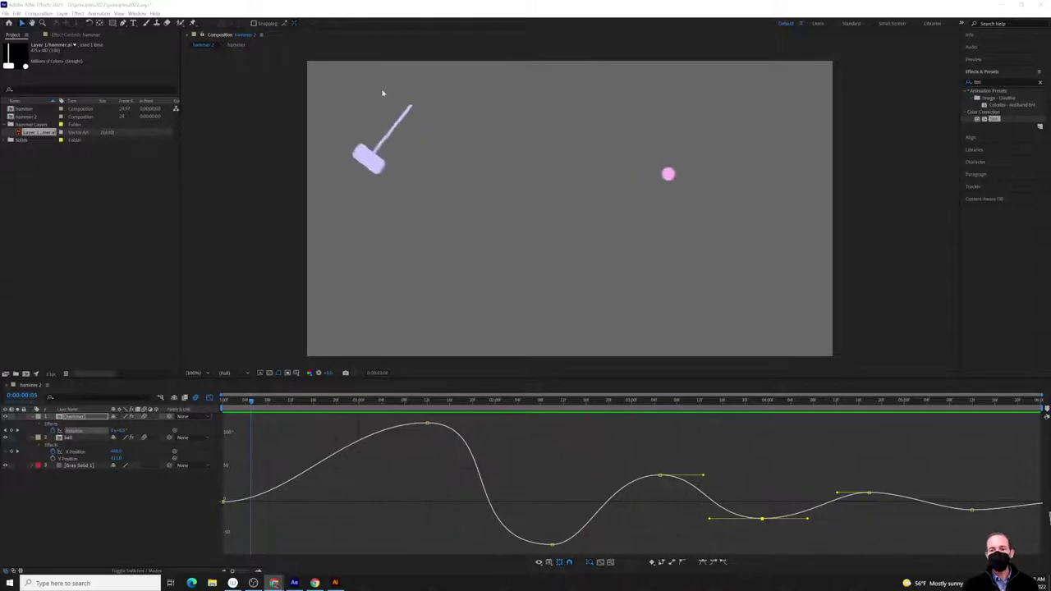
Play the hammer and ball animation from the first frame and scrub the playhead to 0:00:00:12
click(85, 524)
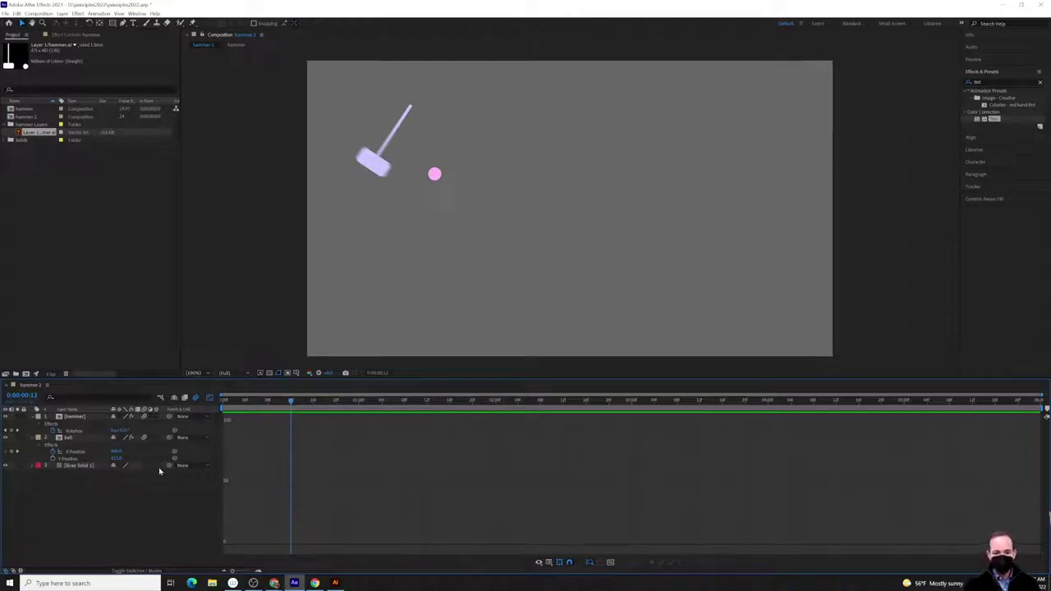
drag(293, 402, 80, 408)
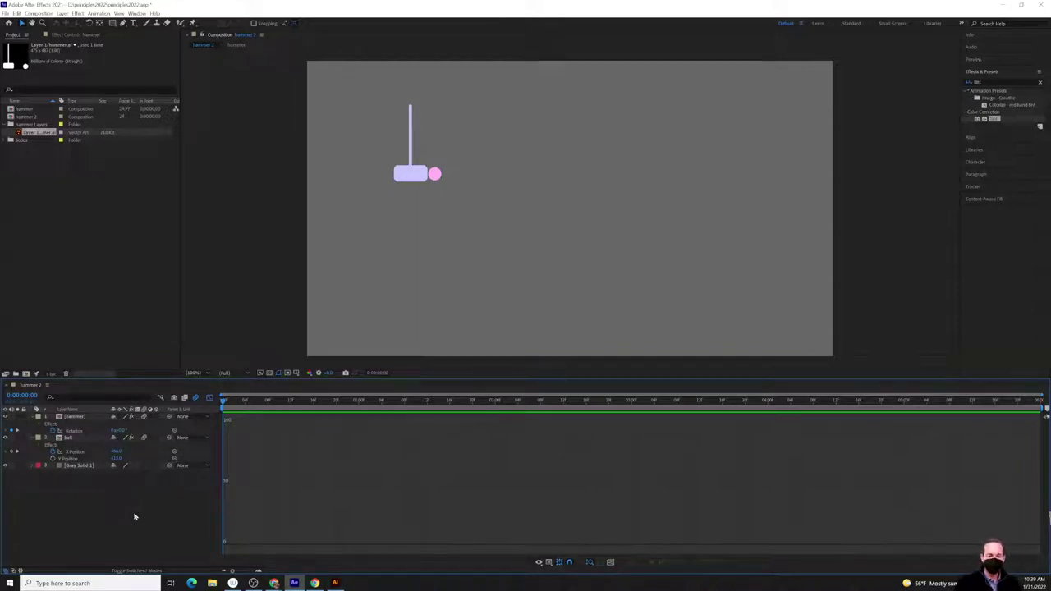
key(space)
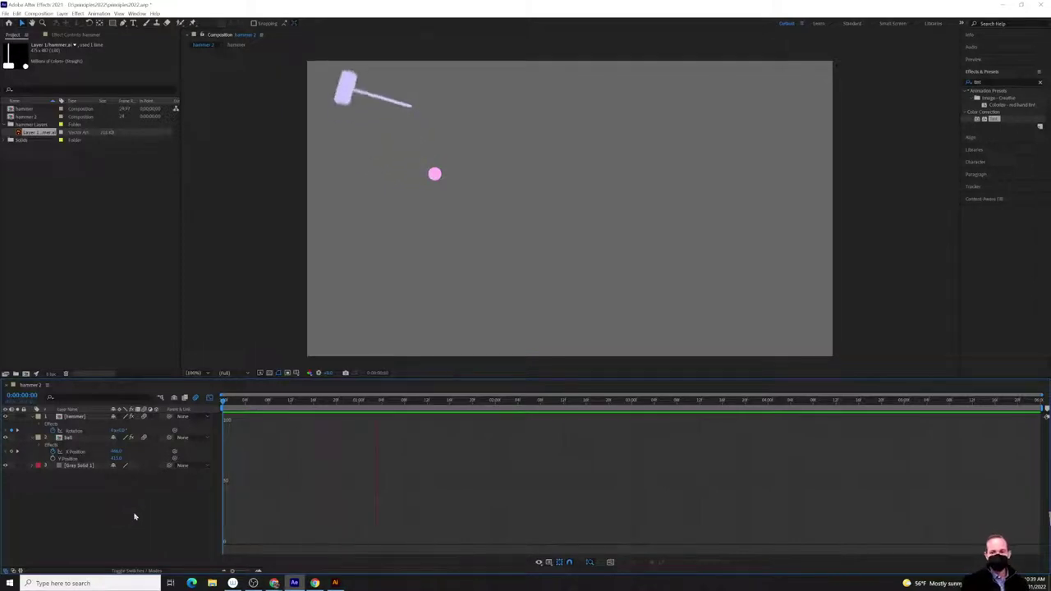
key(space)
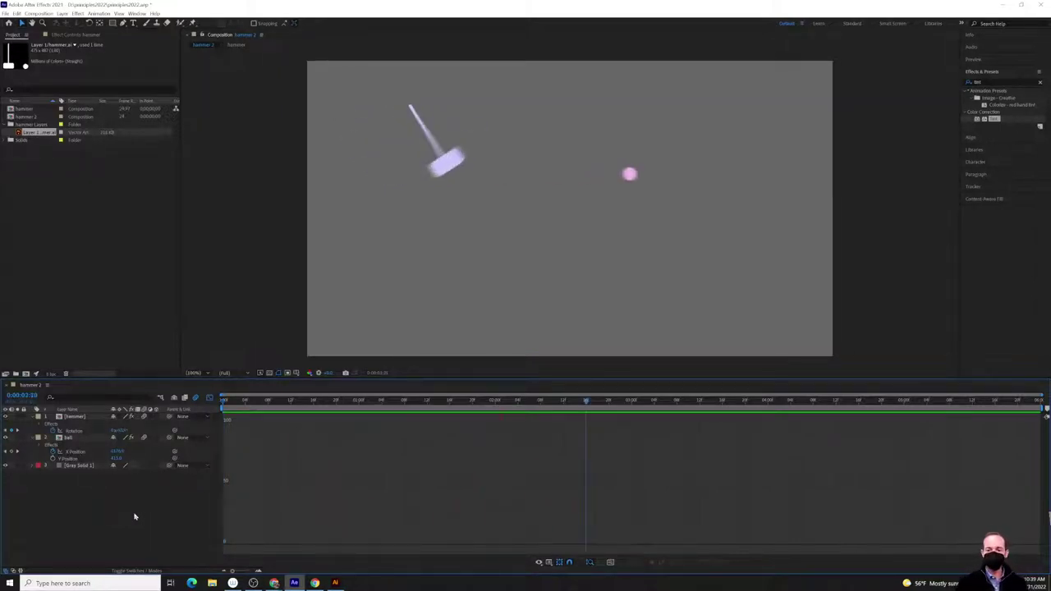
drag(284, 404, 262, 403)
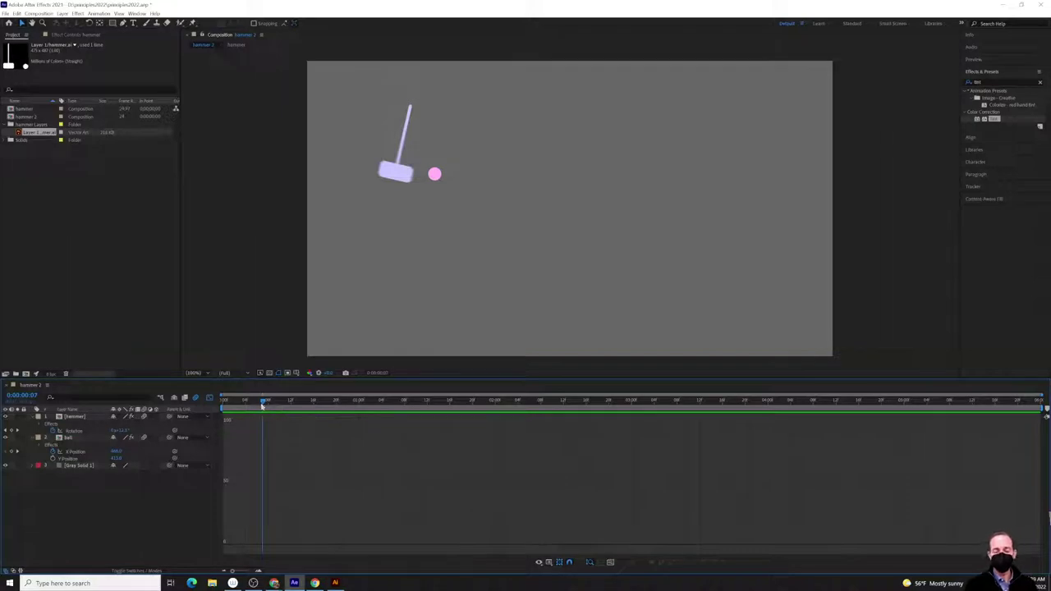
drag(262, 406, 290, 402)
Rename the ball layer as light ball
click(85, 439)
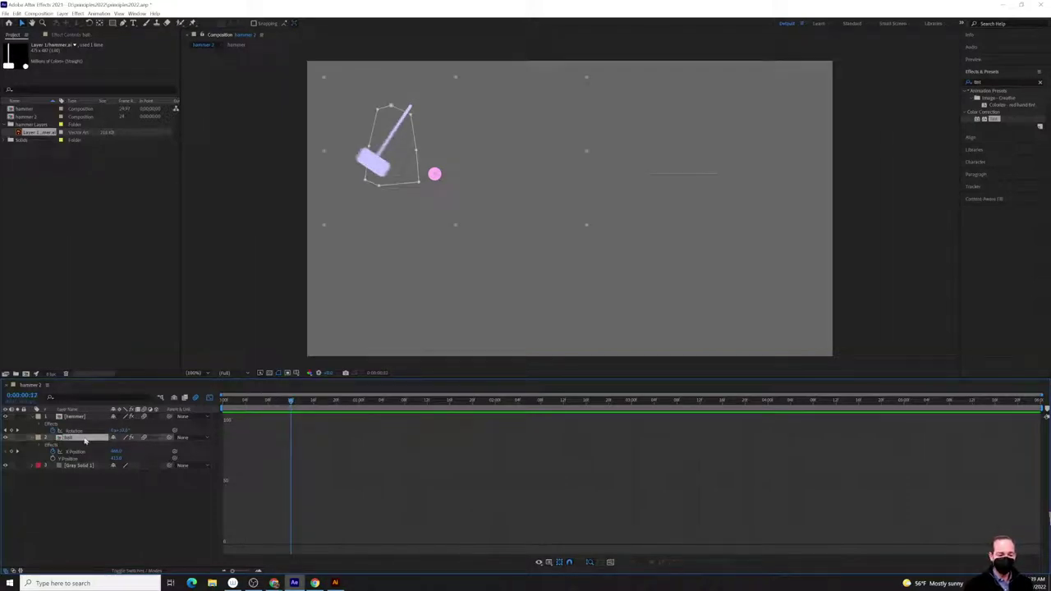
key(Return)
text(b)
key(Return)
Display the light ball's X Position curve and raise its final keyframe at 0:00:05:03 so the ball travels farther right
drag(297, 401, 712, 441)
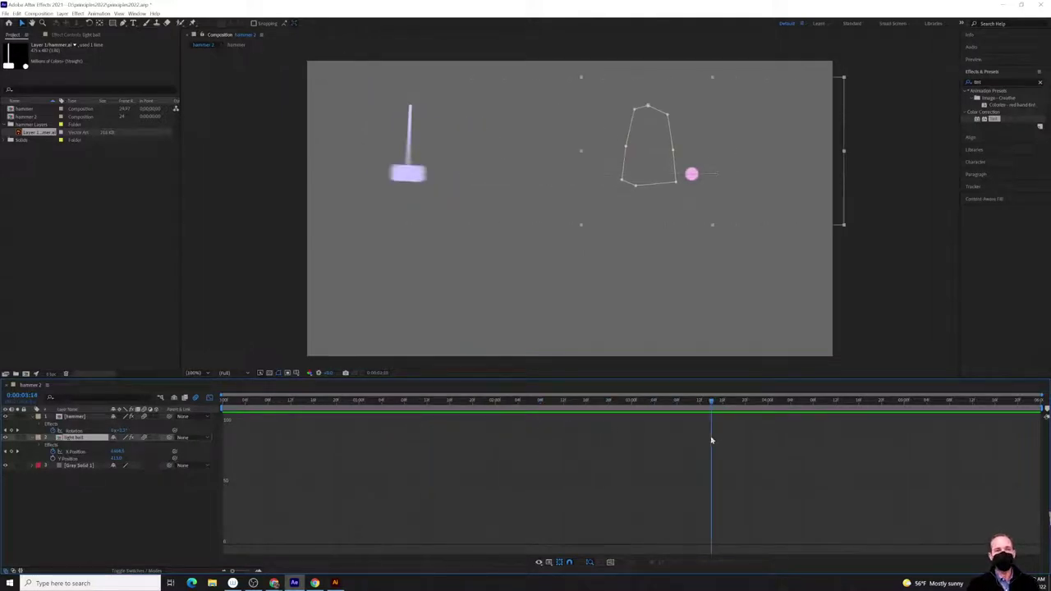
click(91, 454)
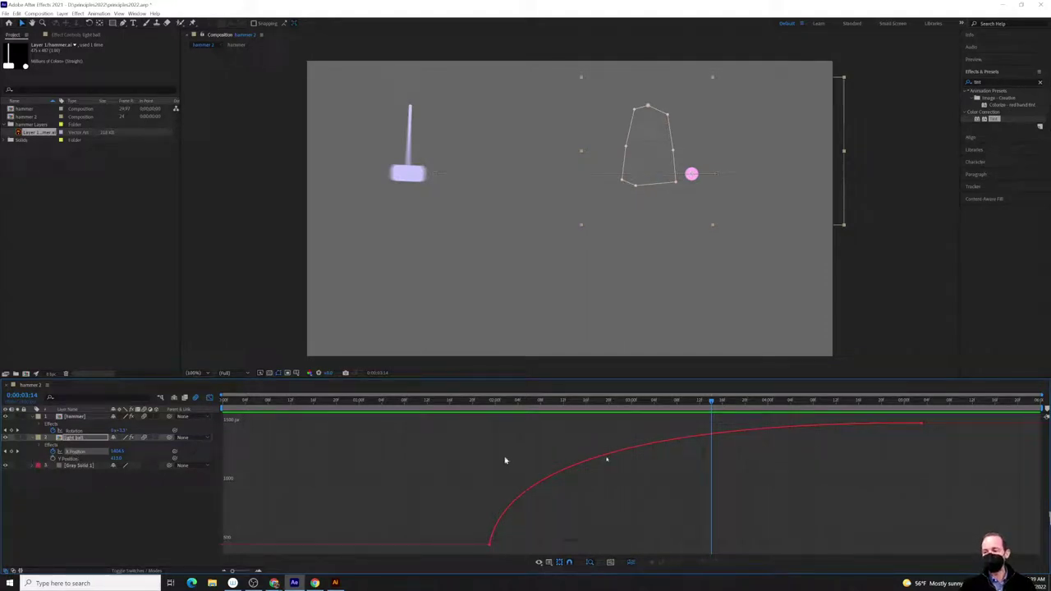
drag(945, 450, 893, 412)
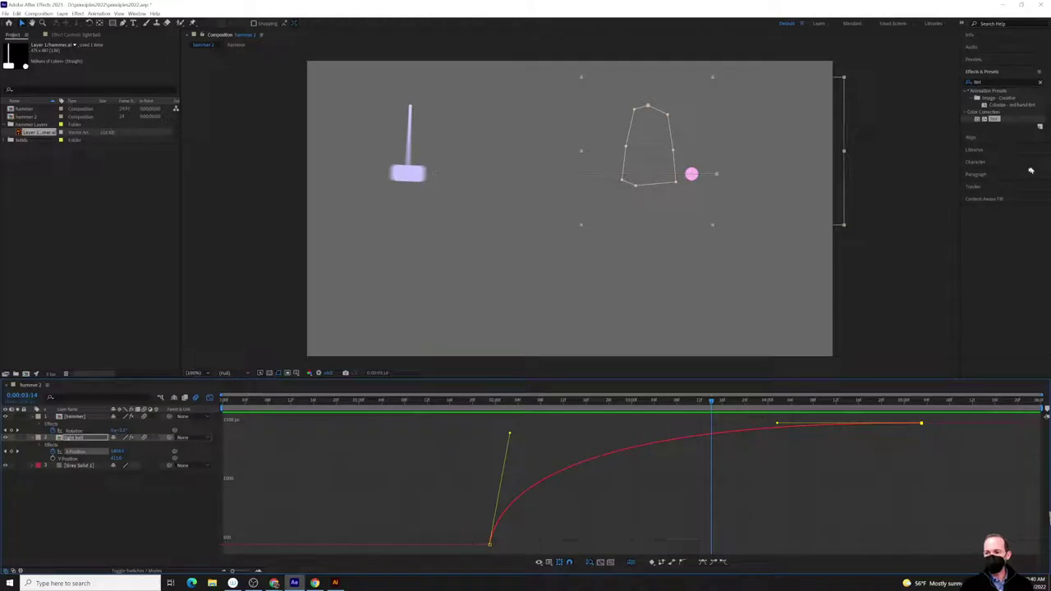
drag(789, 403, 925, 402)
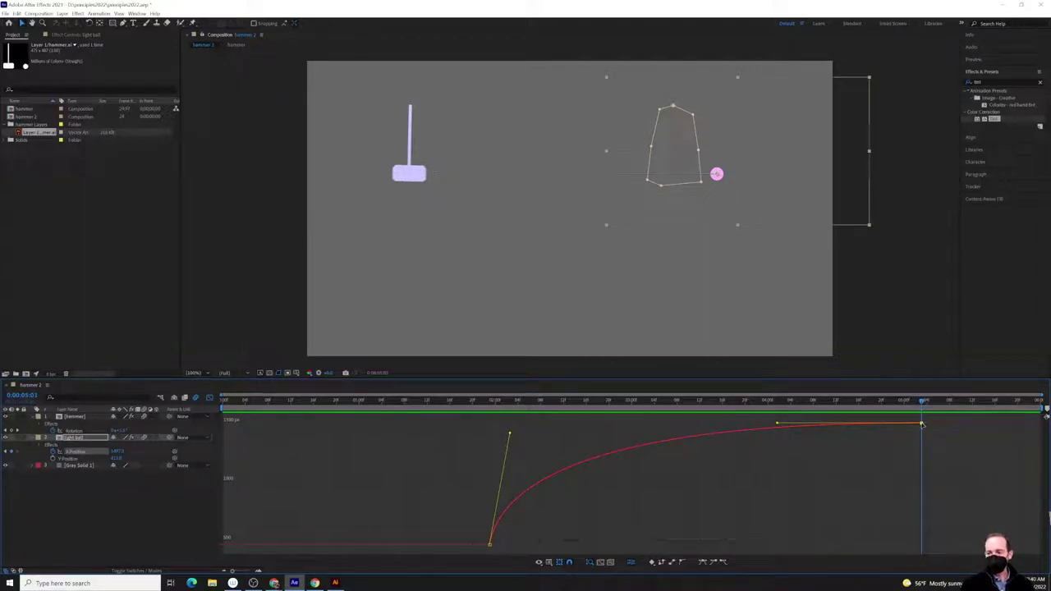
drag(923, 424, 921, 467)
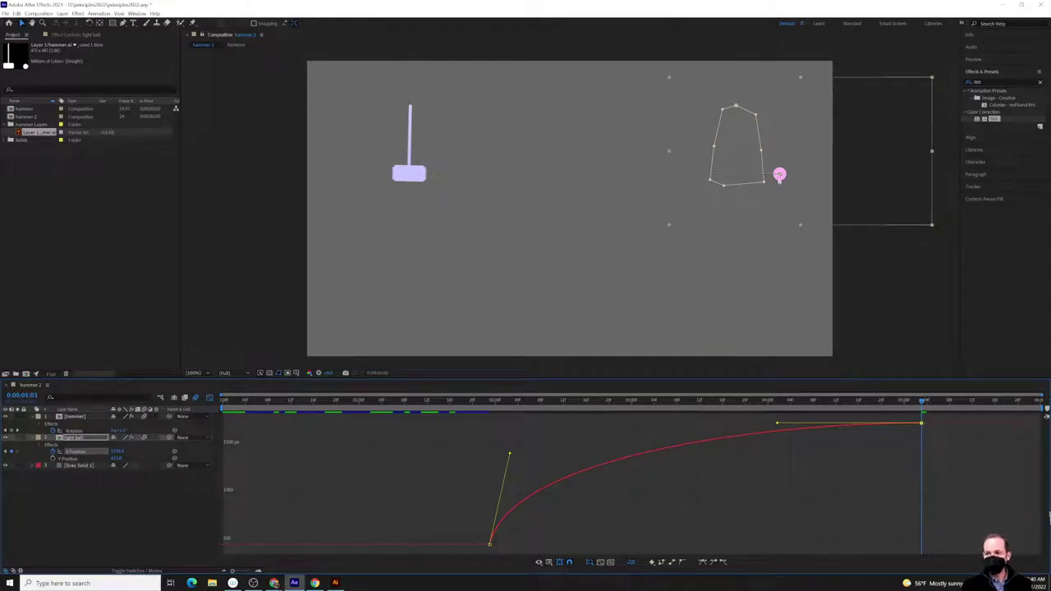
drag(779, 176, 1002, 190)
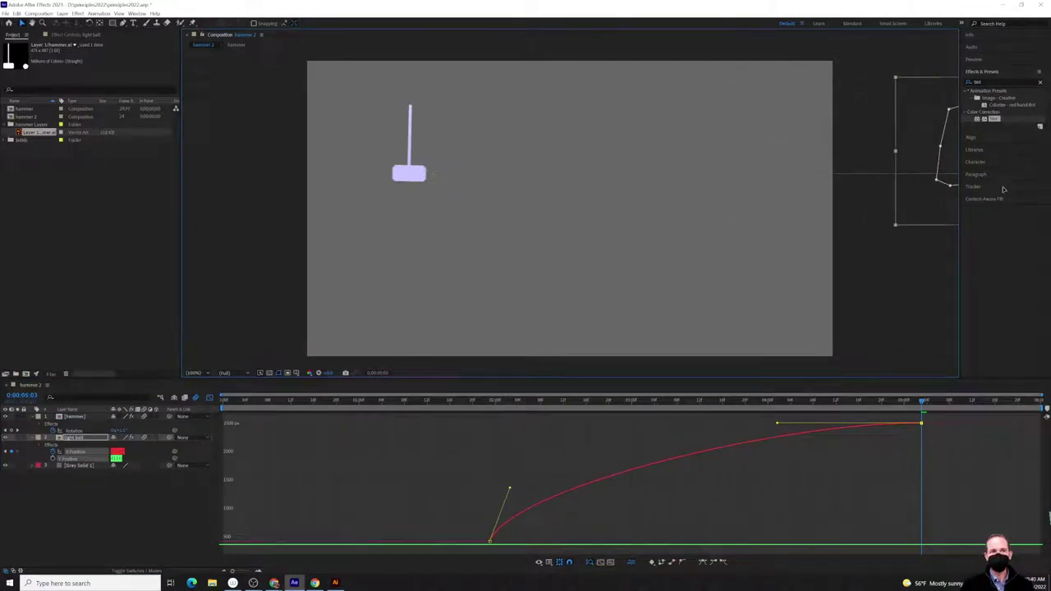
drag(1002, 189, 1003, 189)
key(ctrl+z)
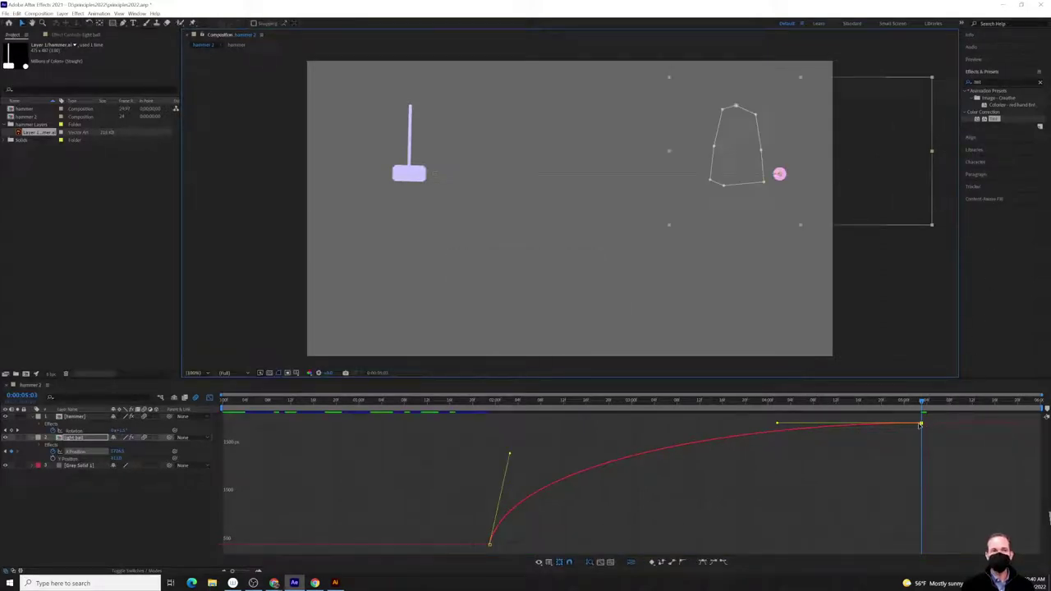
drag(923, 401, 764, 408)
drag(763, 181, 863, 172)
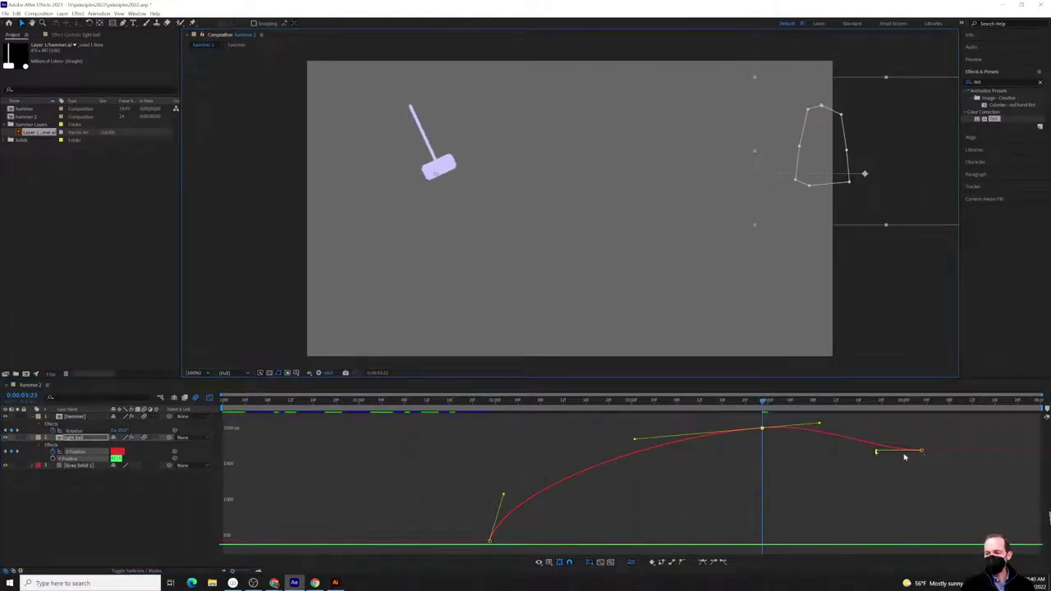
click(761, 429)
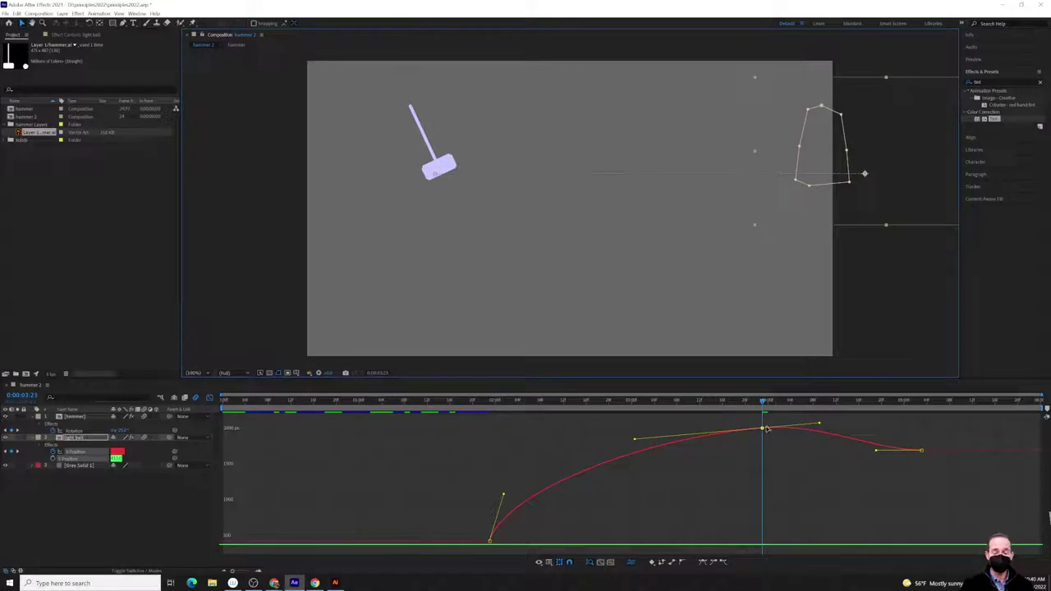
key(Delete)
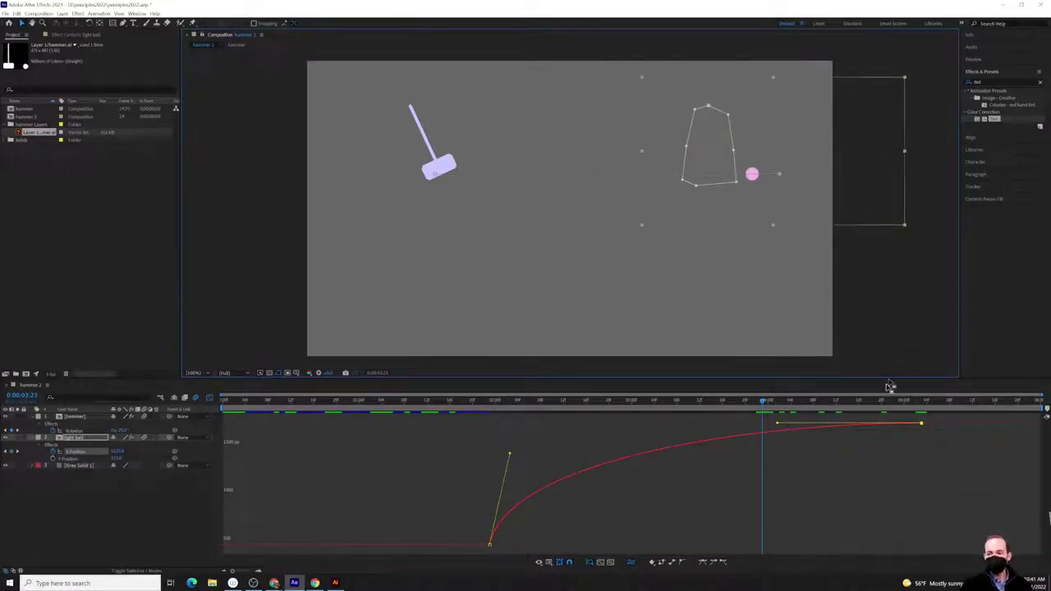
At 0:00:05:03, move the light ball past the frame's right edge, and preview the animation from the start
drag(886, 403, 920, 403)
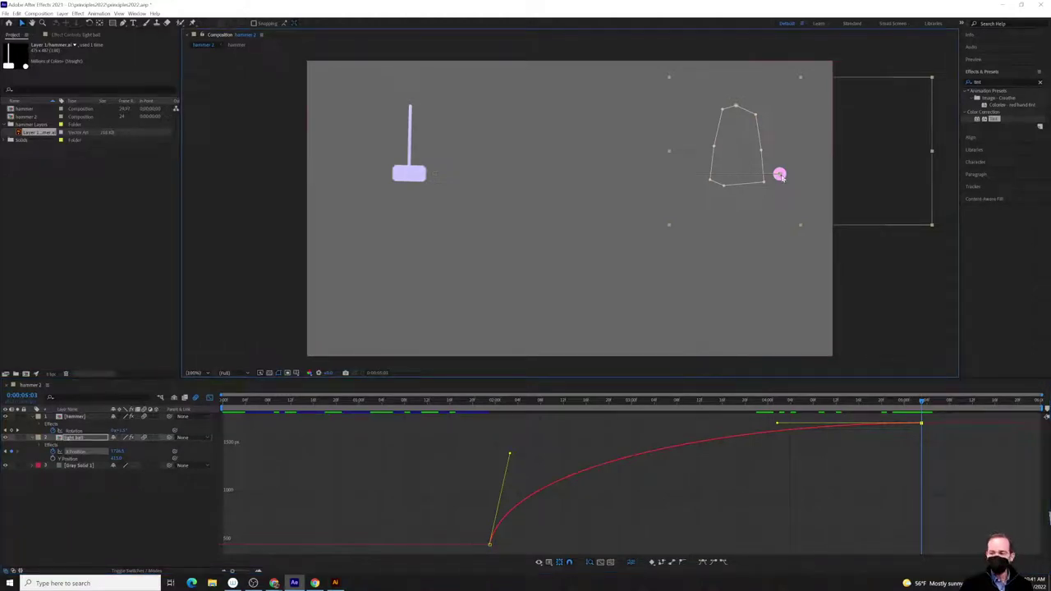
drag(779, 178, 1005, 174)
drag(892, 400, 208, 421)
key(space)
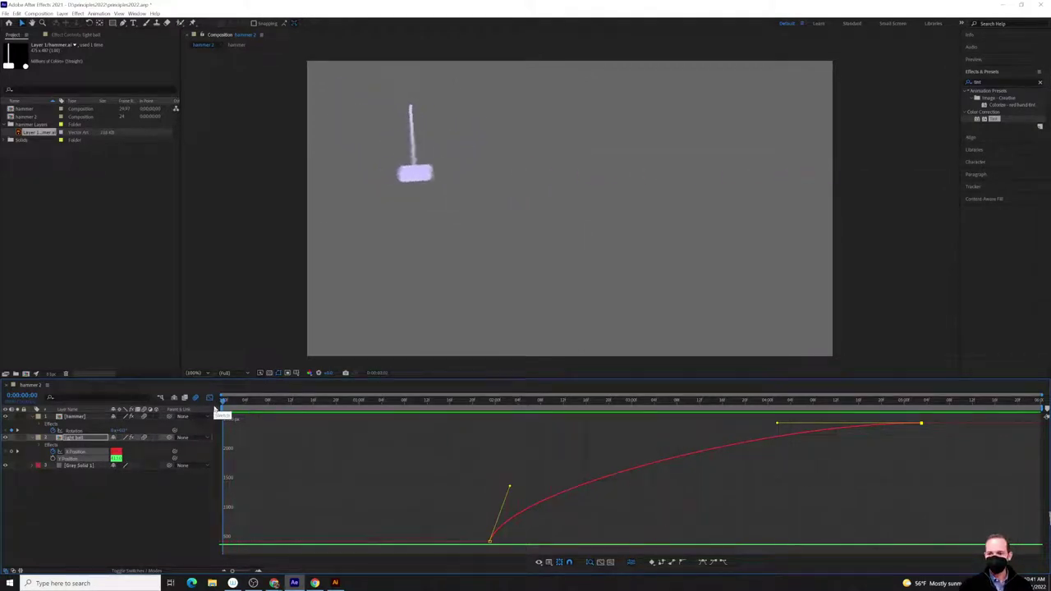
Move the light ball's final X Position keyframe earlier to about 0:00:03:11 and preview the hit
key(space)
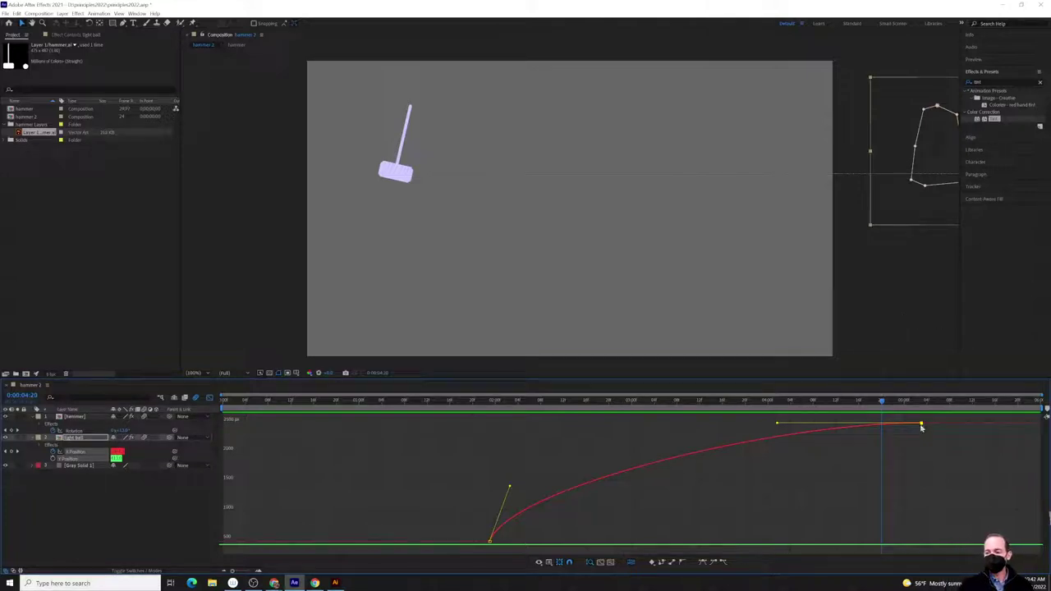
drag(921, 424, 694, 445)
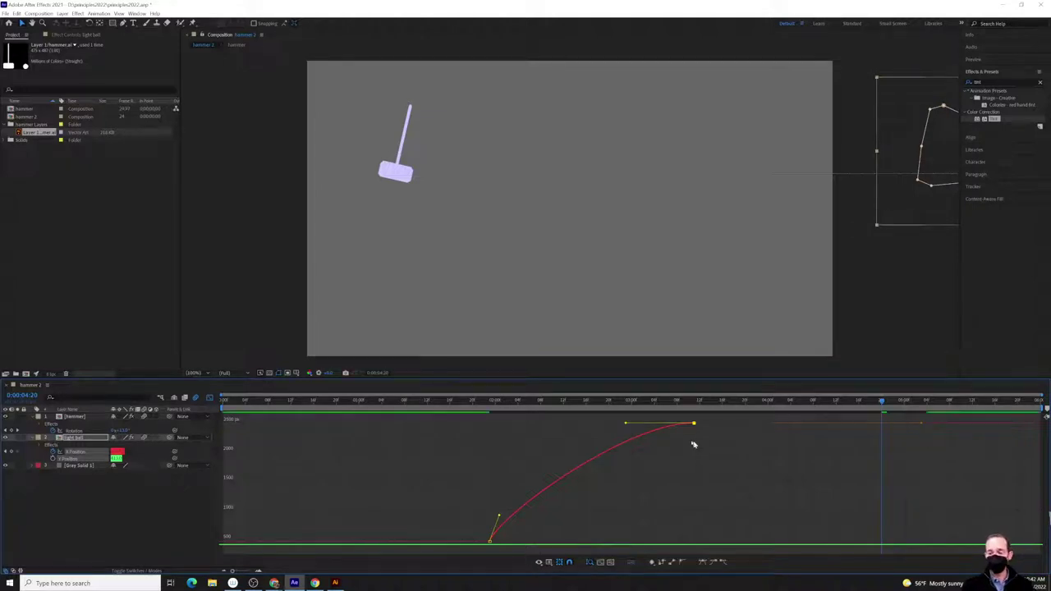
drag(668, 405, 252, 413)
key(space)
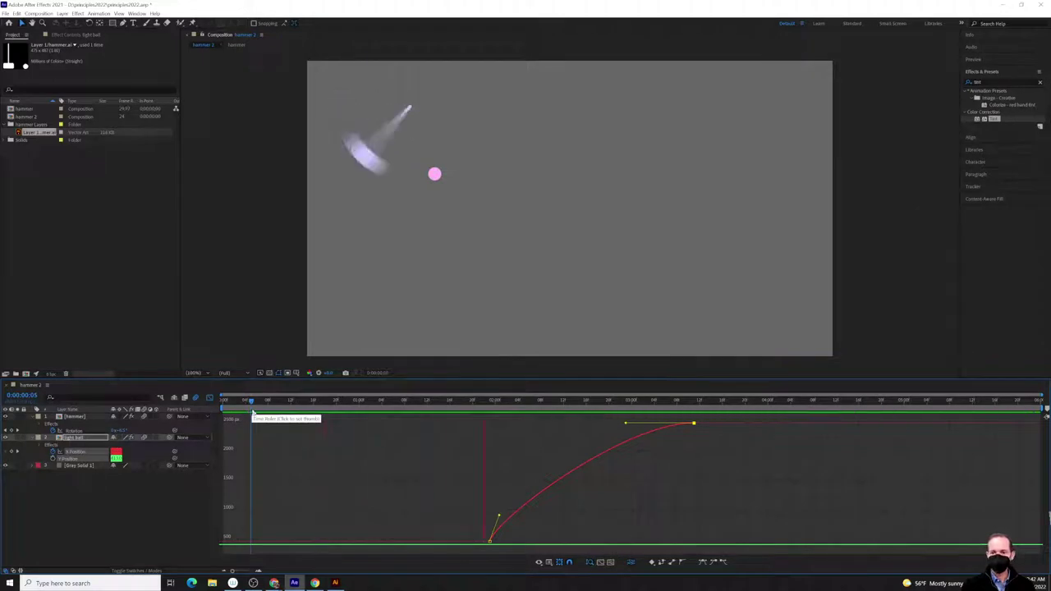
Move the light ball's final X Position keyframe to 0:00:03:03 and steepen the curve's launch at the impact keyframe
drag(718, 448, 679, 418)
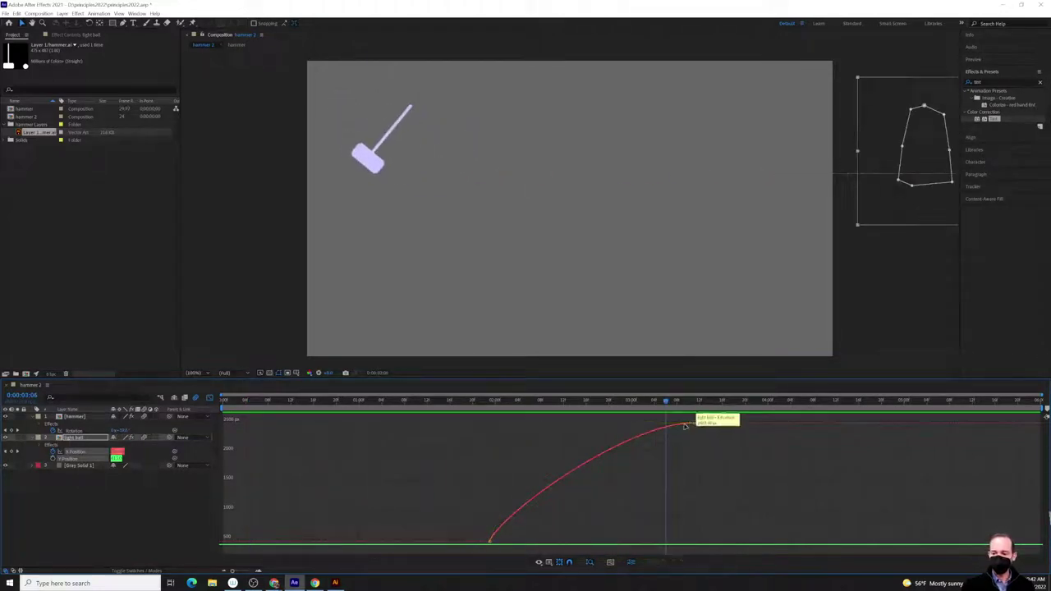
click(691, 425)
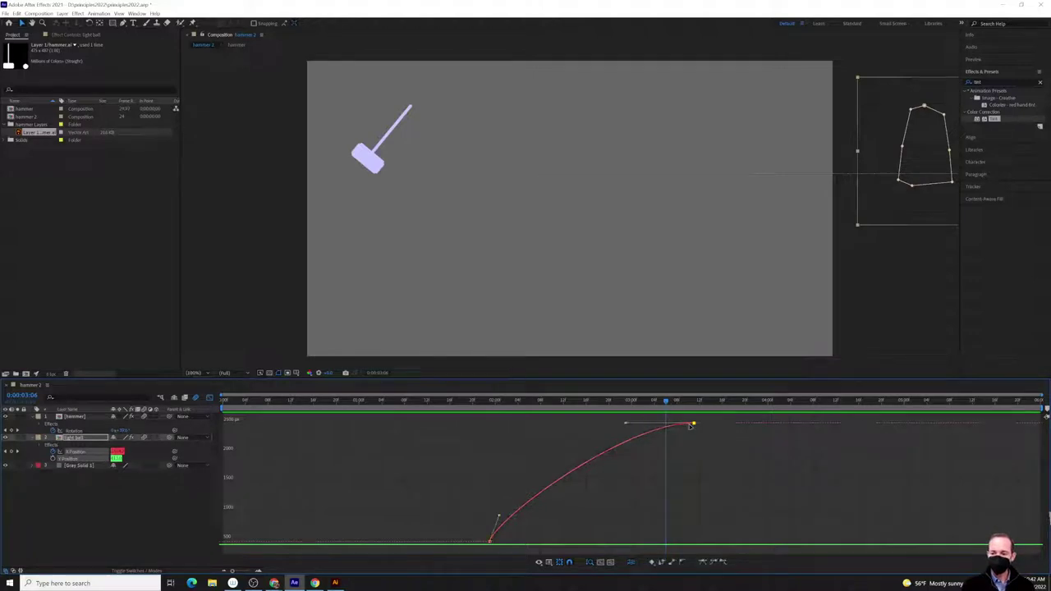
drag(692, 427, 648, 428)
drag(482, 511, 522, 571)
drag(496, 523, 251, 425)
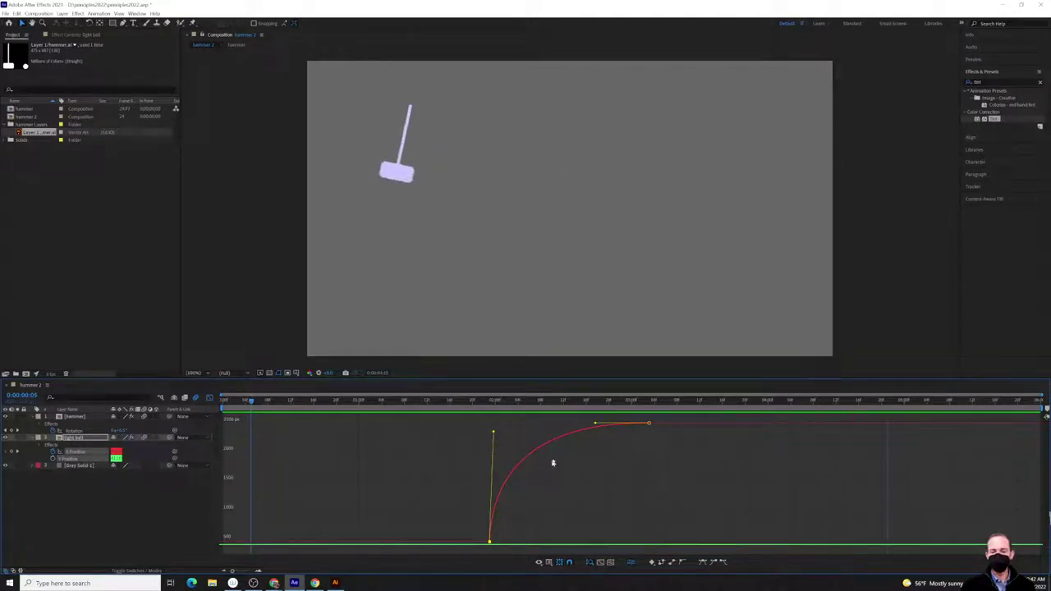
Preview the hammer strike with the light ball's faster launch
drag(321, 400, 276, 401)
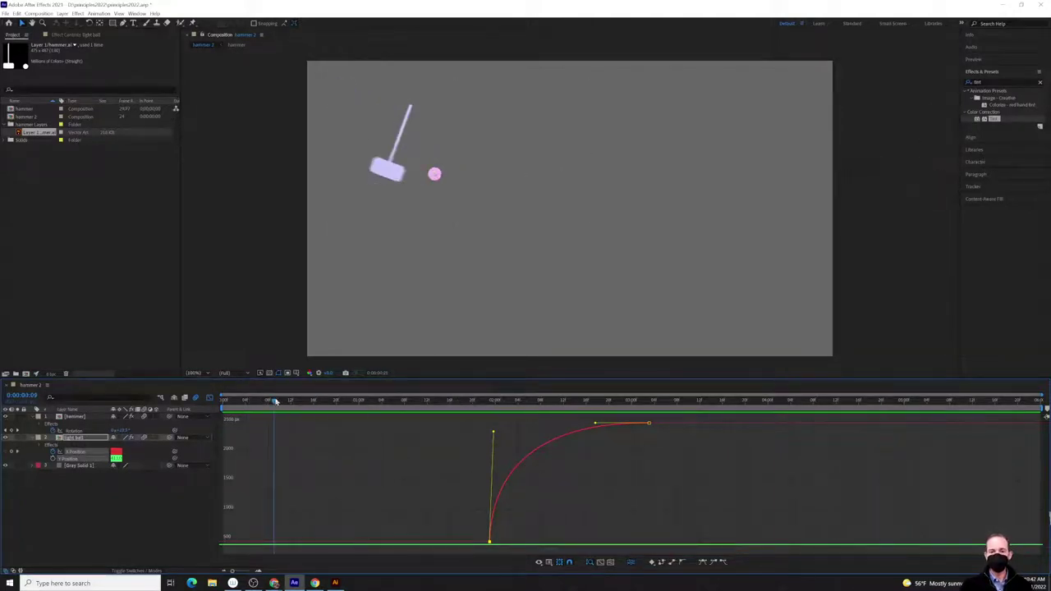
key(space)
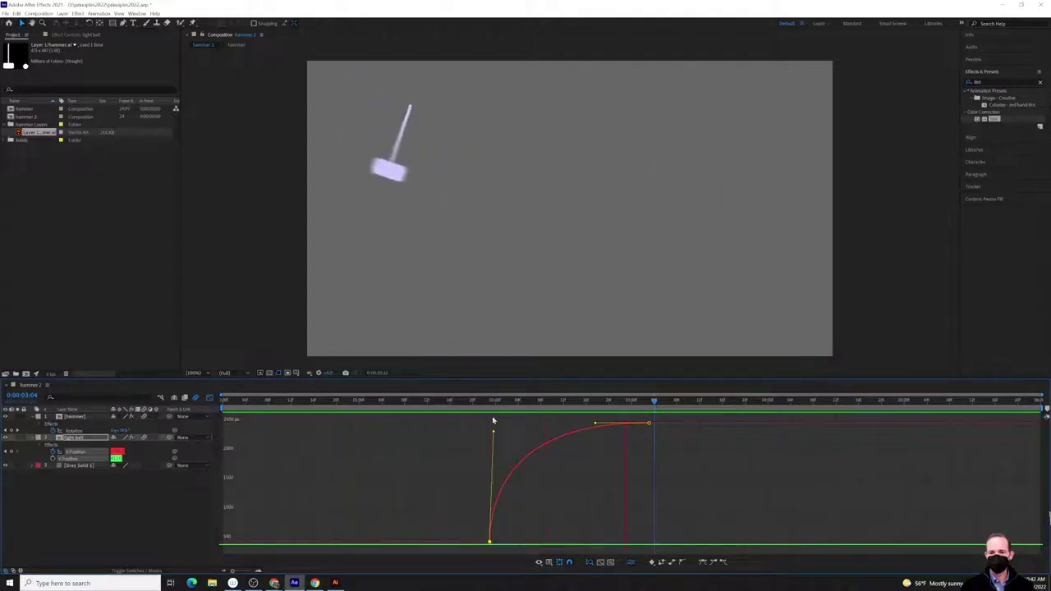
key(space)
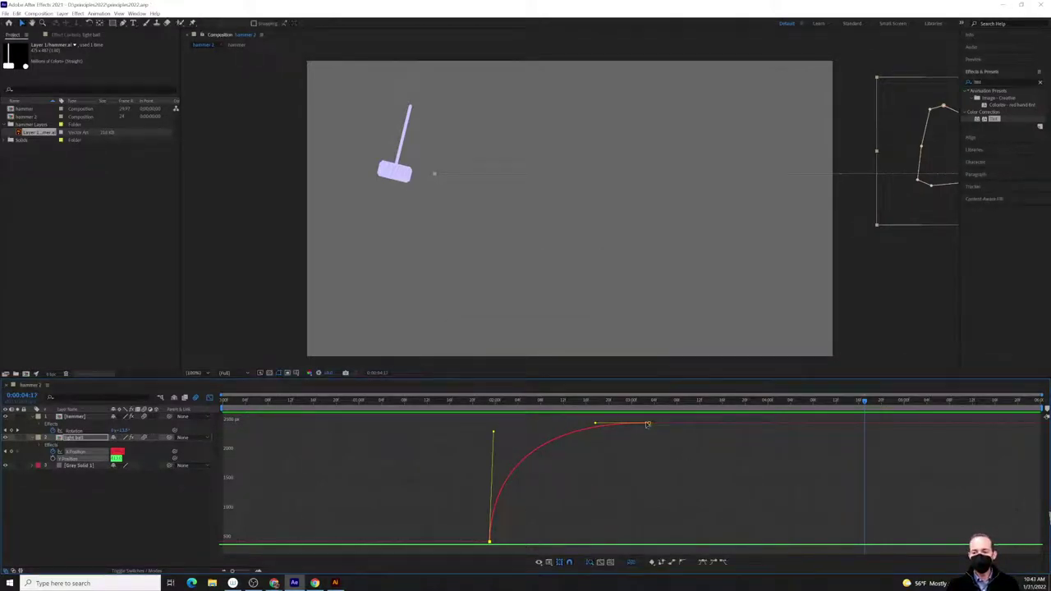
key(space)
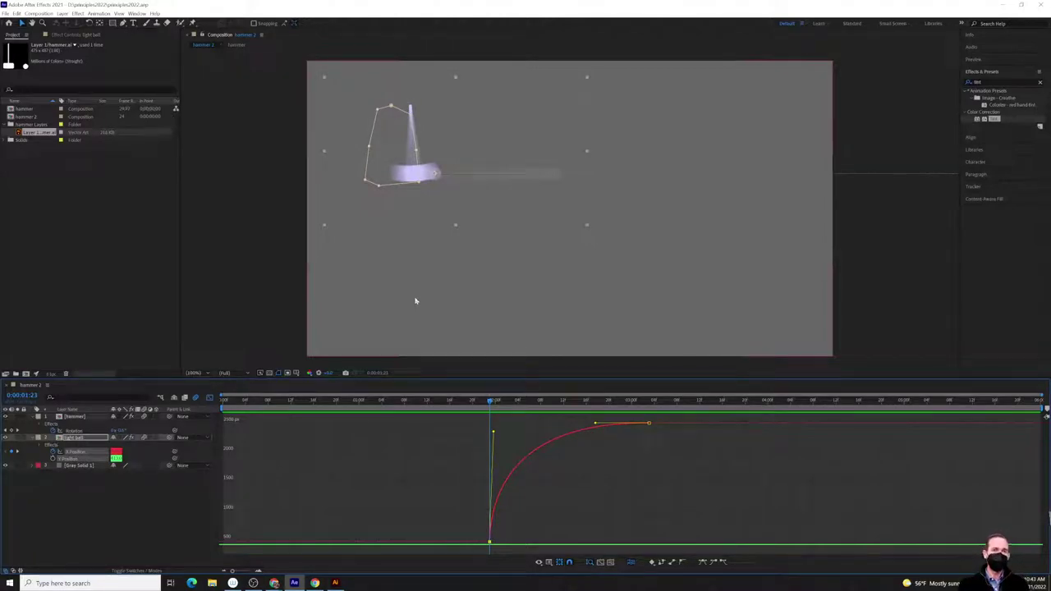
Duplicate the hammer and light ball layers together
click(114, 492)
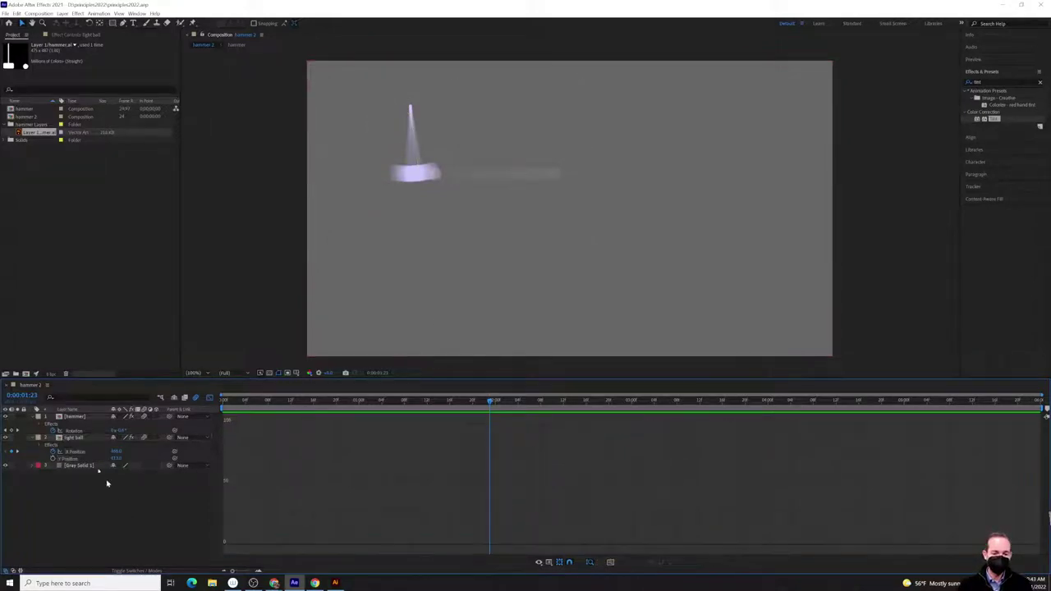
click(74, 437)
ctrl+click(75, 418)
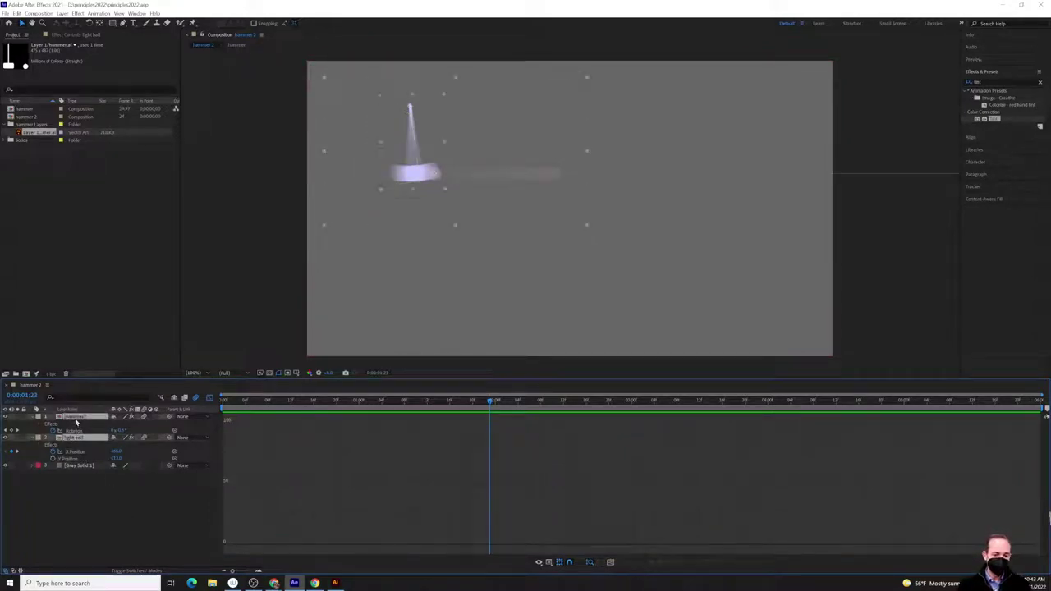
key(ctrl+d)
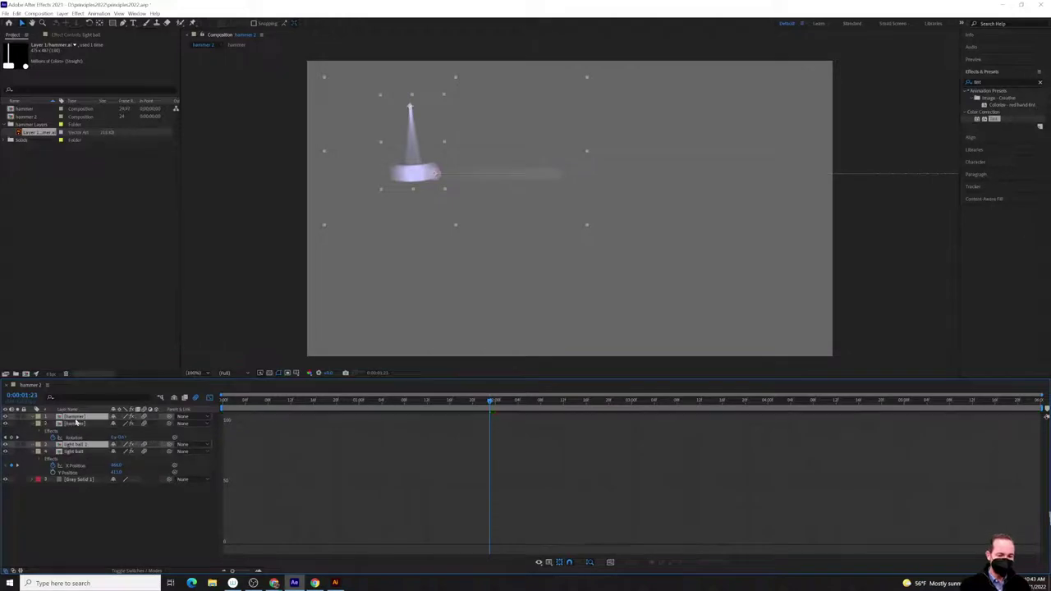
Rename the duplicated ball layer as heavy ball and the duplicated hammer layer as hammer heavy
click(86, 507)
click(76, 444)
key(Return)
text(trail)
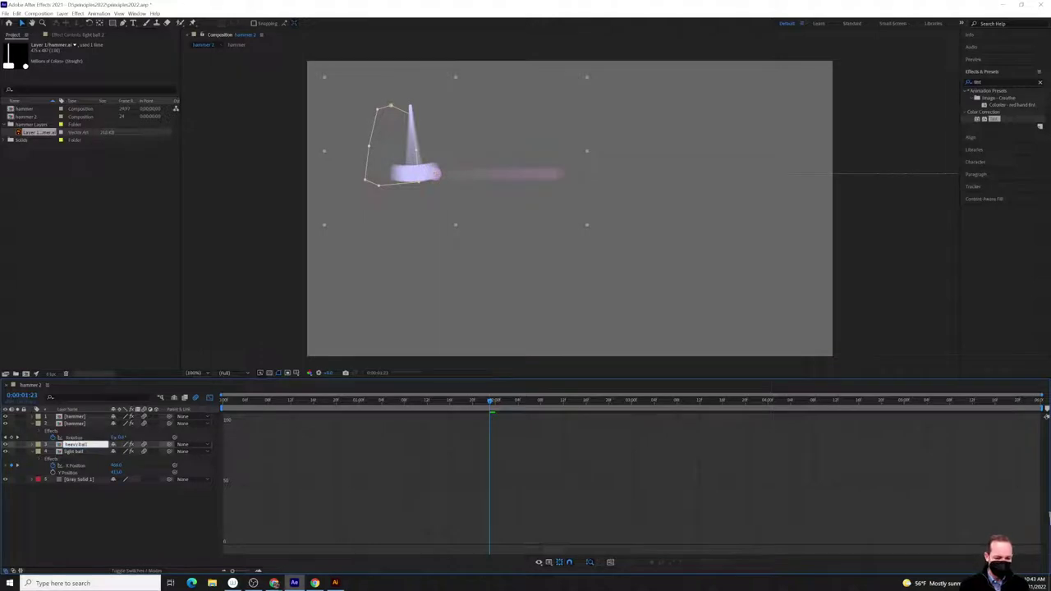
click(78, 517)
click(82, 417)
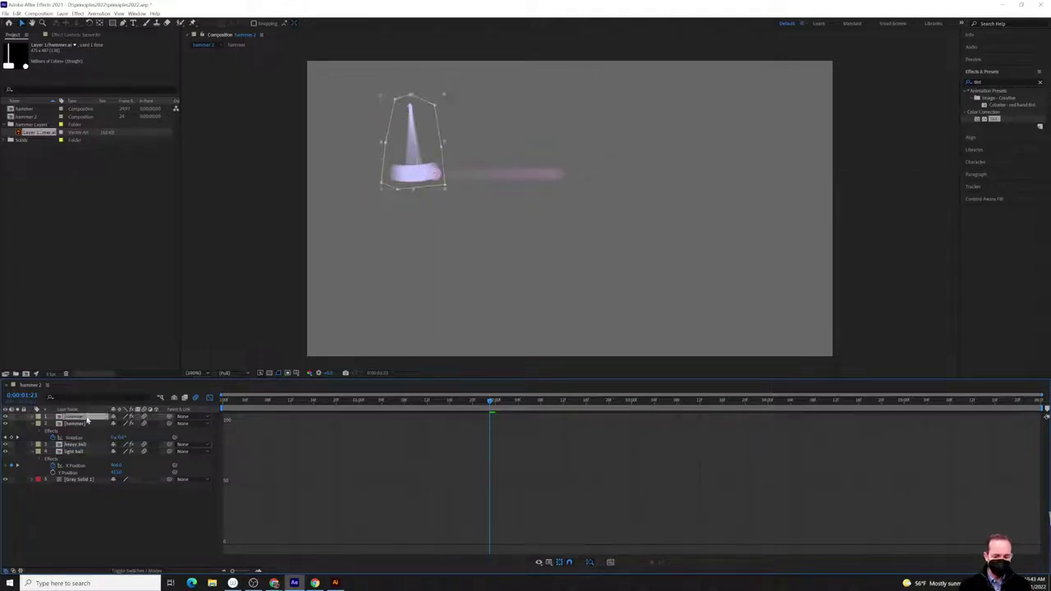
key(Return)
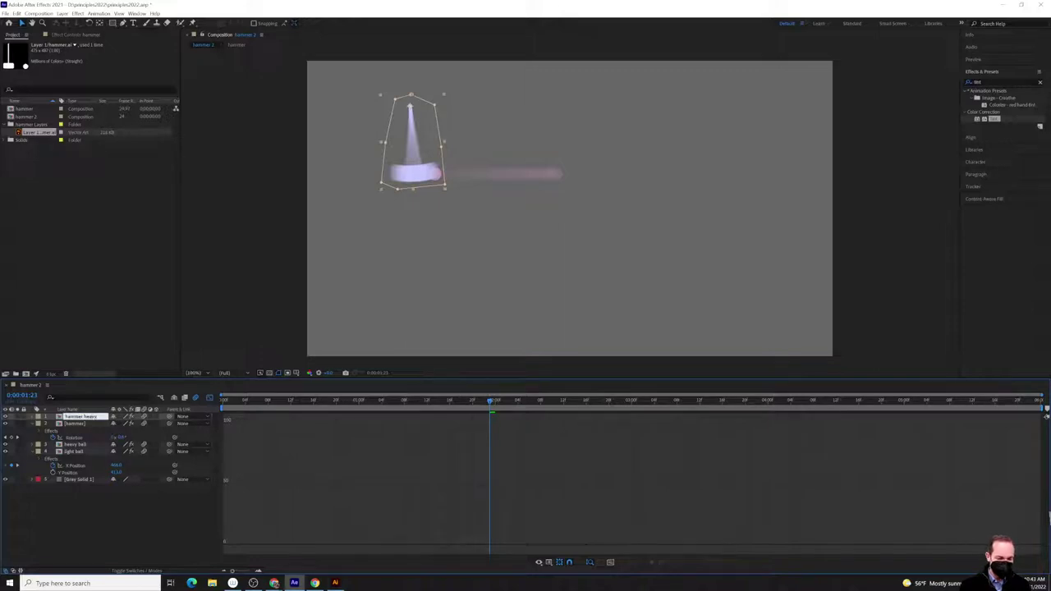
click(77, 485)
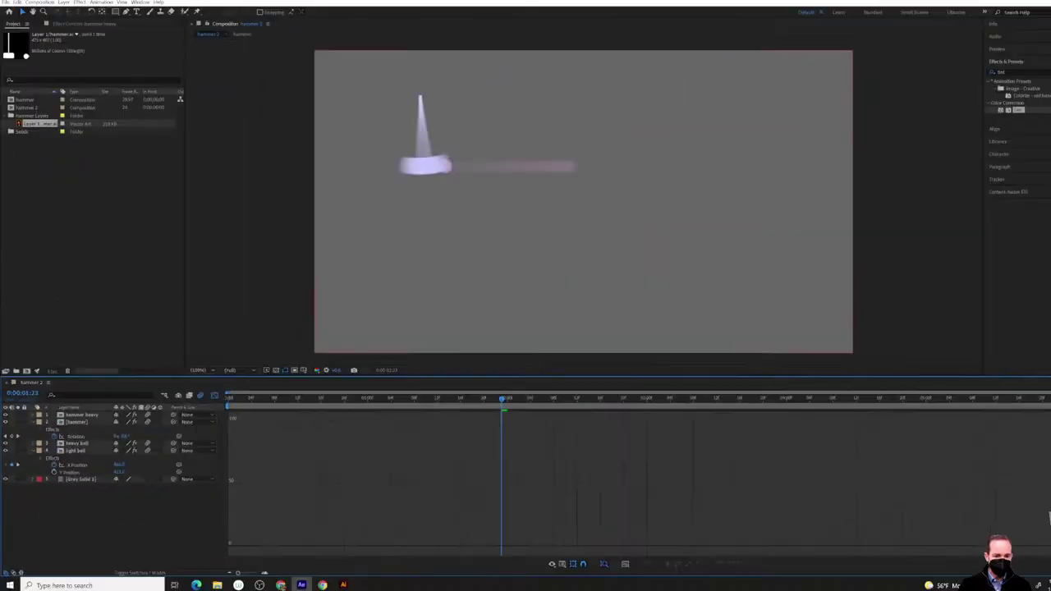
Move the hammer heavy and heavy ball layers together straight down below the original pair in the composition
click(101, 424)
click(79, 419)
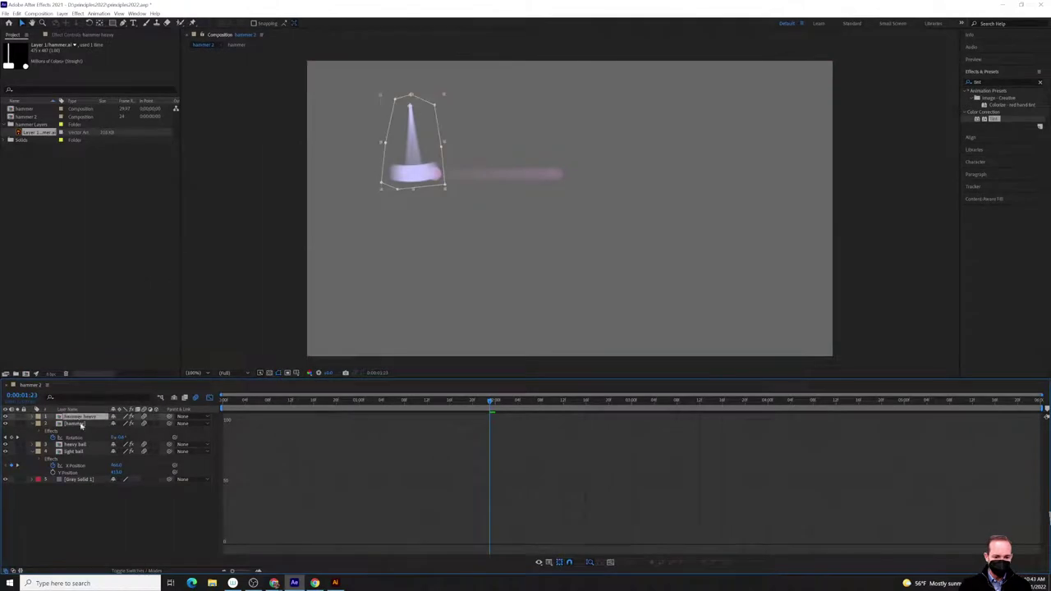
click(78, 445)
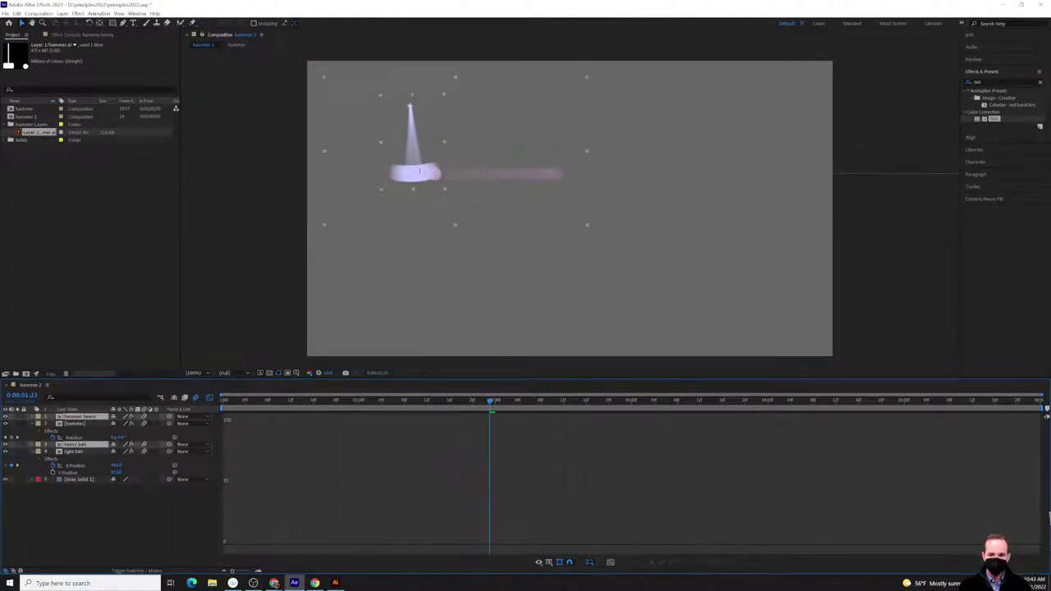
key(shift+F3)
drag(413, 266, 414, 313)
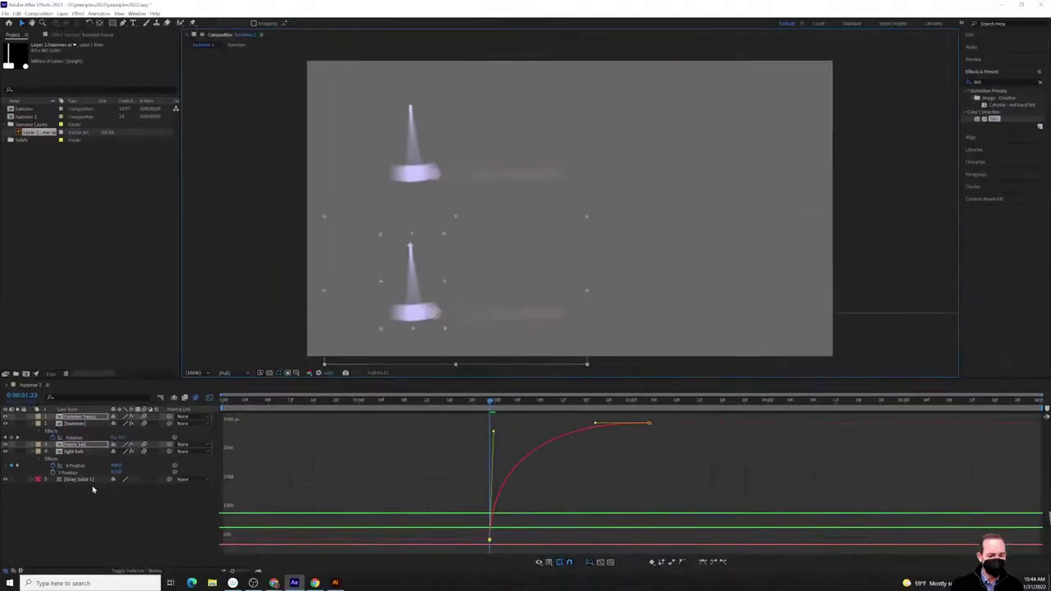
click(341, 379)
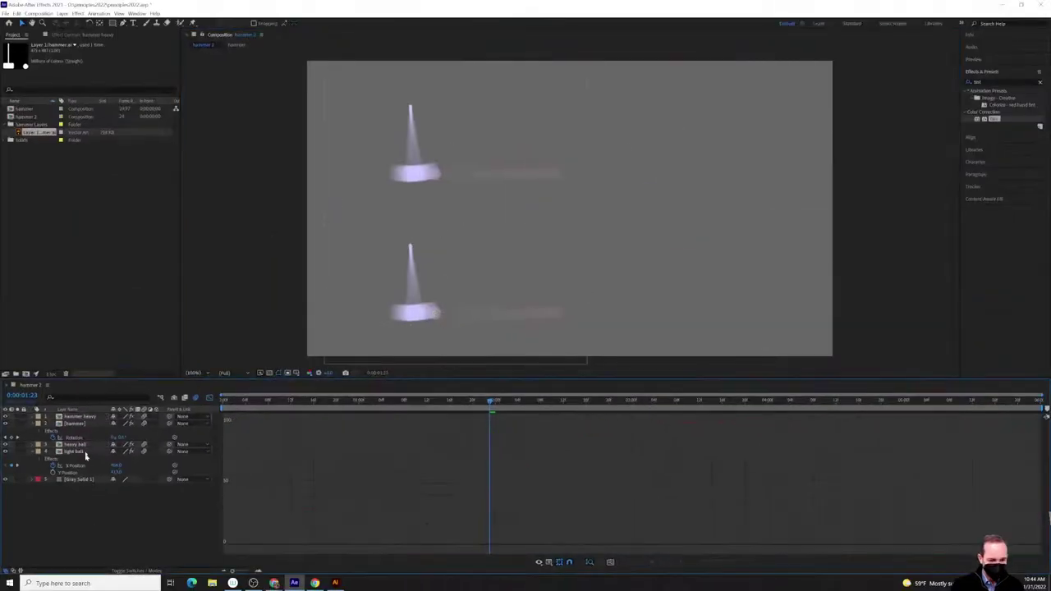
Reorder the hammer and light ball layers above the hammer heavy and heavy ball layers, and collapse their properties
click(79, 424)
drag(79, 423, 79, 413)
drag(81, 452, 81, 435)
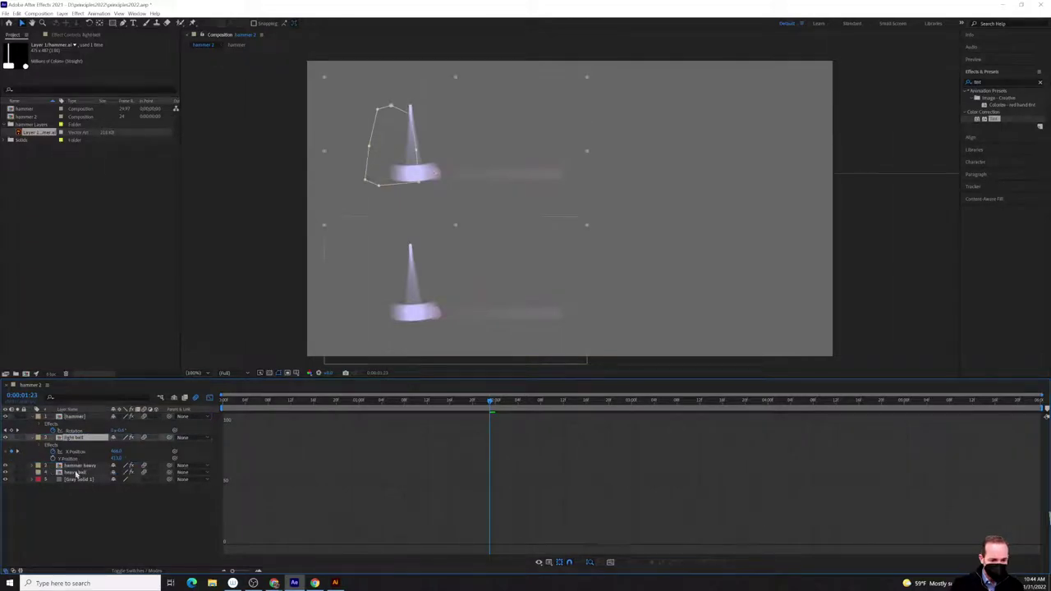
click(32, 418)
click(33, 425)
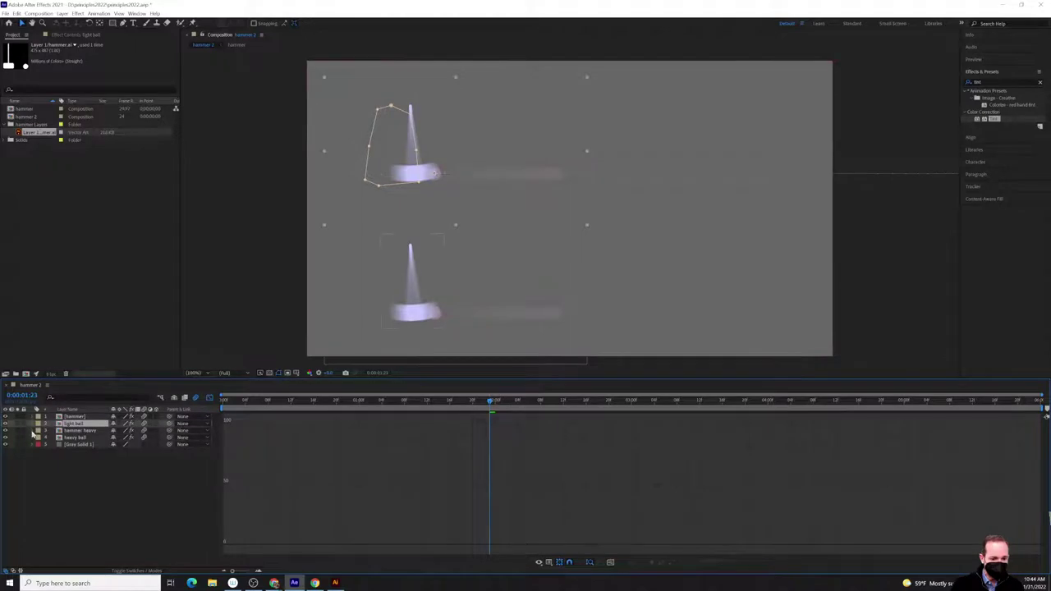
Reveal the Rotation property of hammer heavy and the X and Y Position properties of heavy ball
click(33, 430)
click(79, 430)
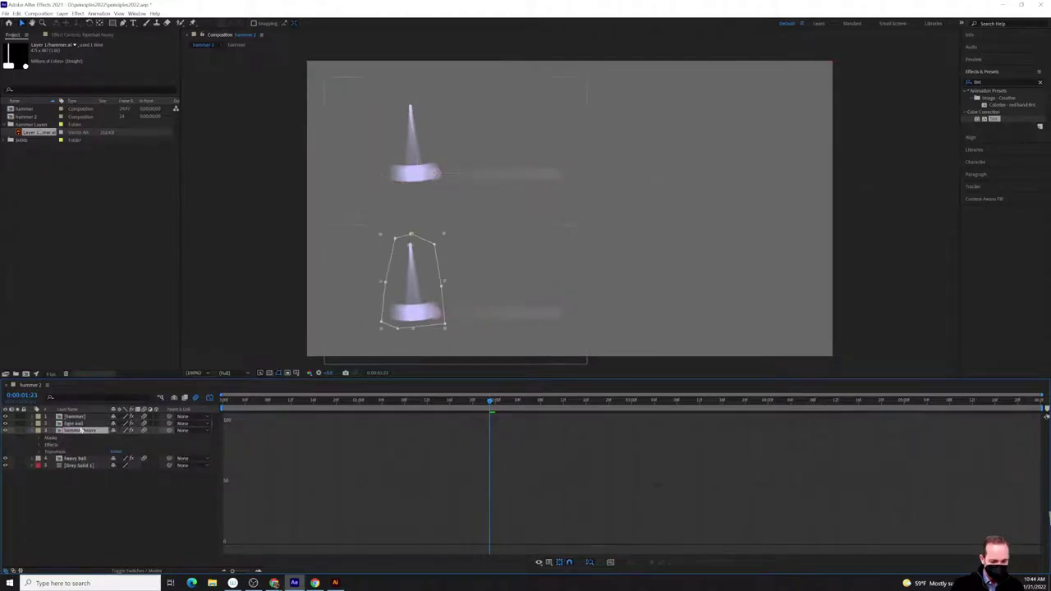
key(p)
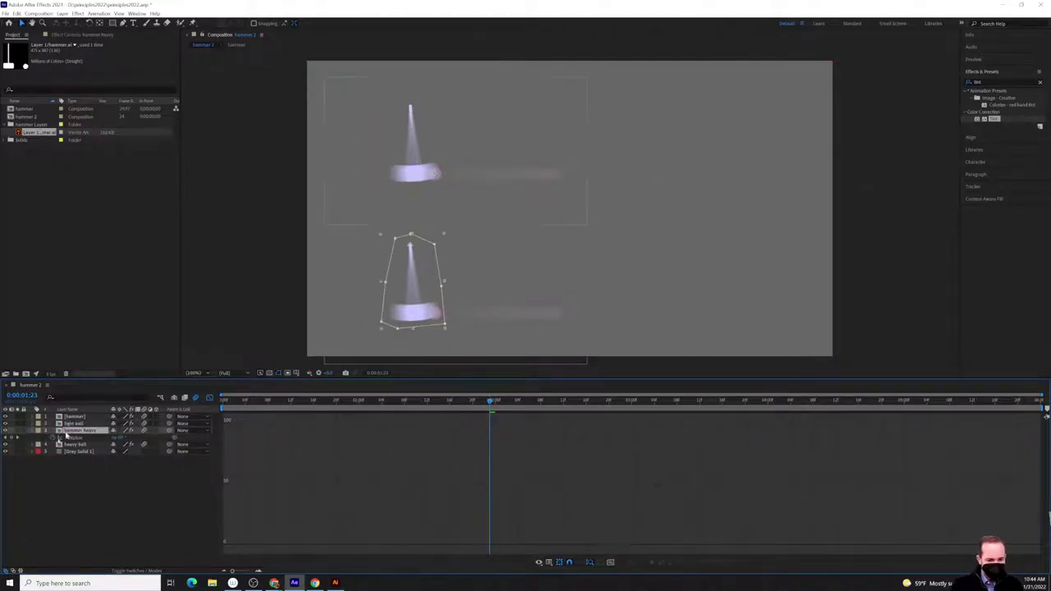
click(79, 444)
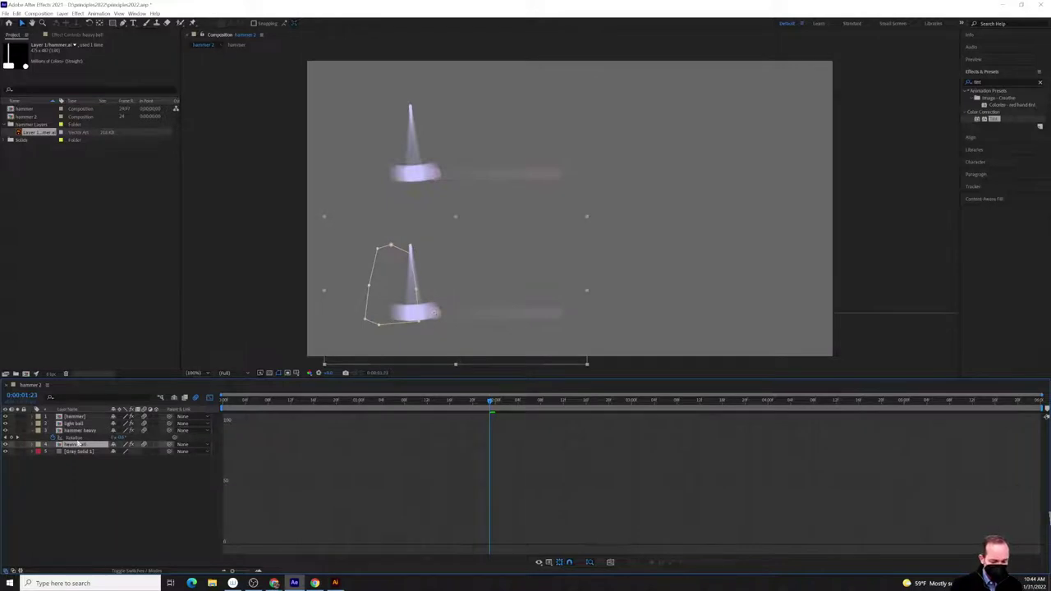
key(p)
Display the hammer heavy Rotation and heavy ball X Position curves together and preview from the first frame
click(78, 451)
shift+click(79, 437)
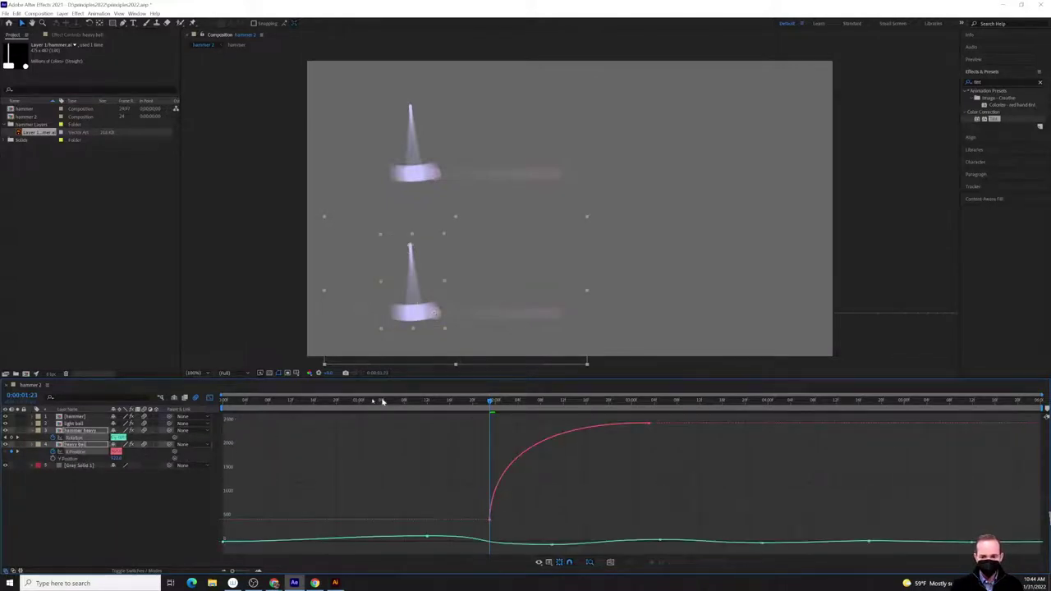
click(225, 401)
key(space)
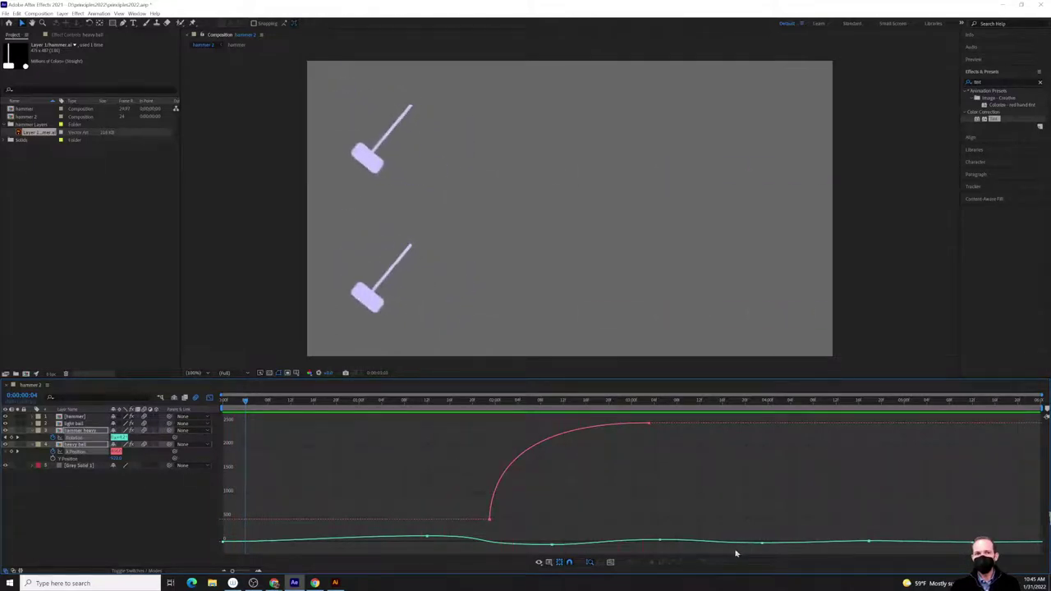
Display only the hammer heavy Rotation curve, preview the swing, and return the playhead to 0:00:00:03
click(90, 482)
click(75, 438)
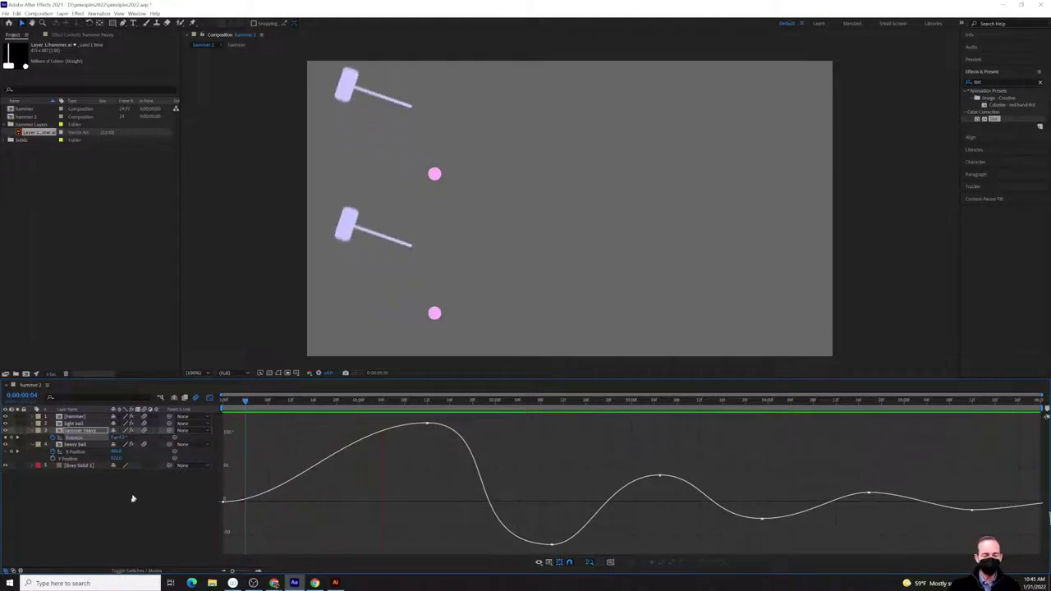
key(space)
drag(357, 401, 239, 400)
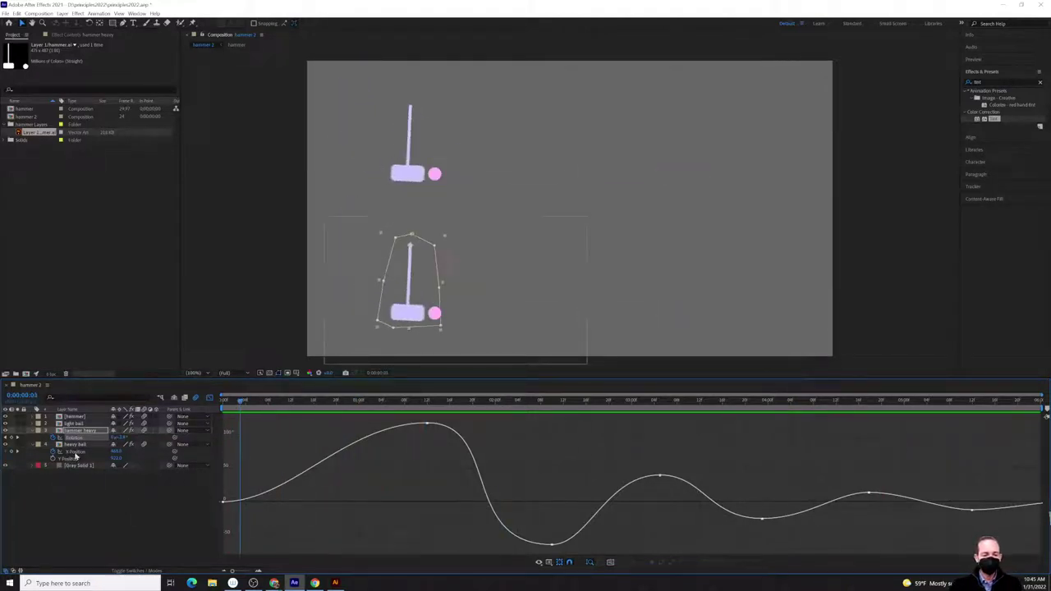
At the heavy ball's final X Position keyframe at 0:00:03:03, move the ball back inside the frame, right of its center
click(74, 456)
drag(303, 402, 651, 413)
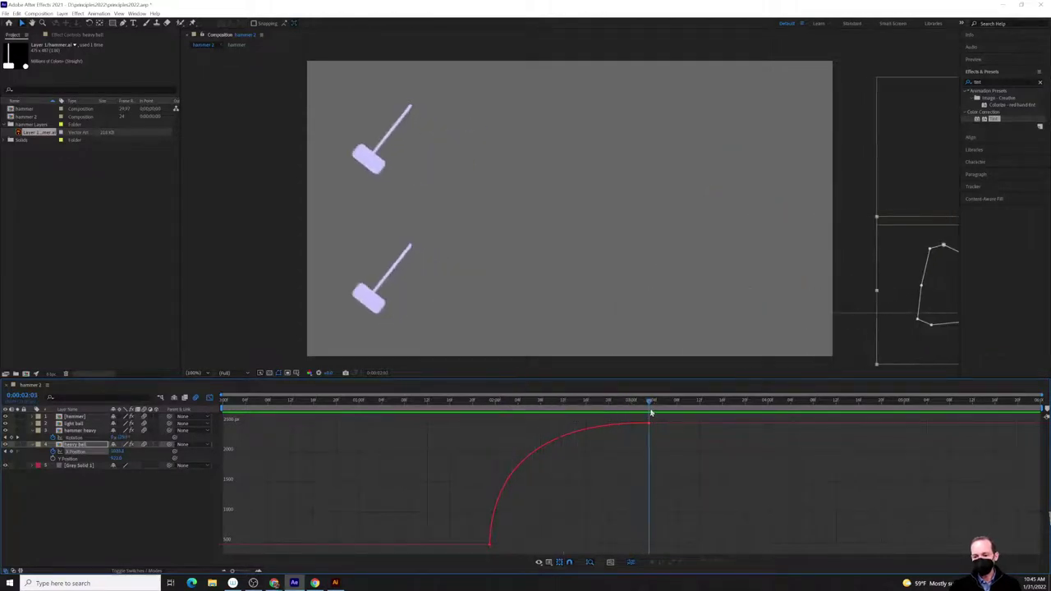
mouse_move(651, 423)
key(comma)
key(comma)
drag(765, 265, 579, 277)
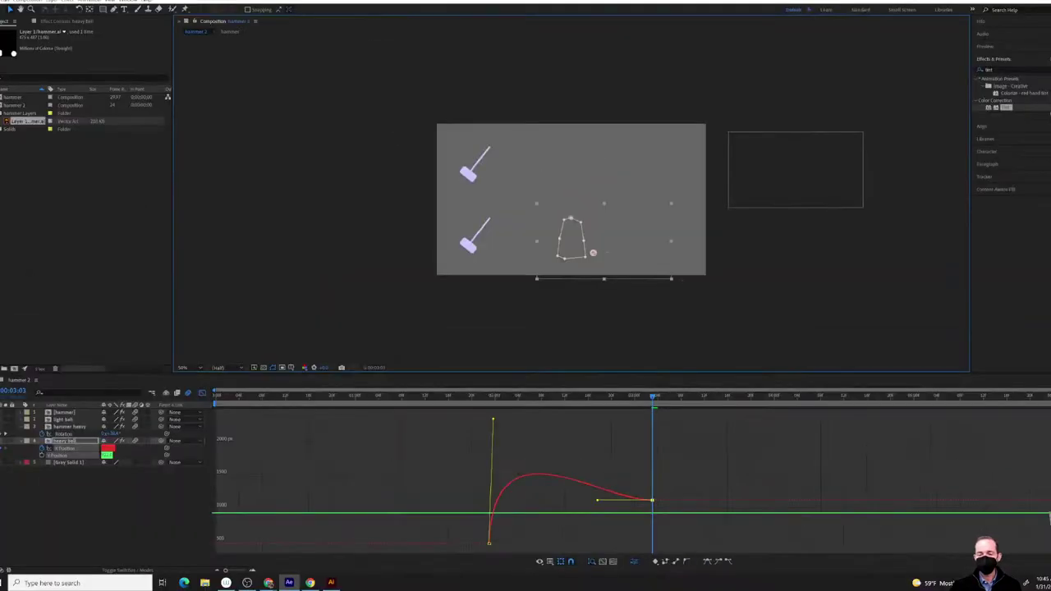
Preview the heavy ball's shortened travel against the light ball's motion
click(177, 272)
key(space)
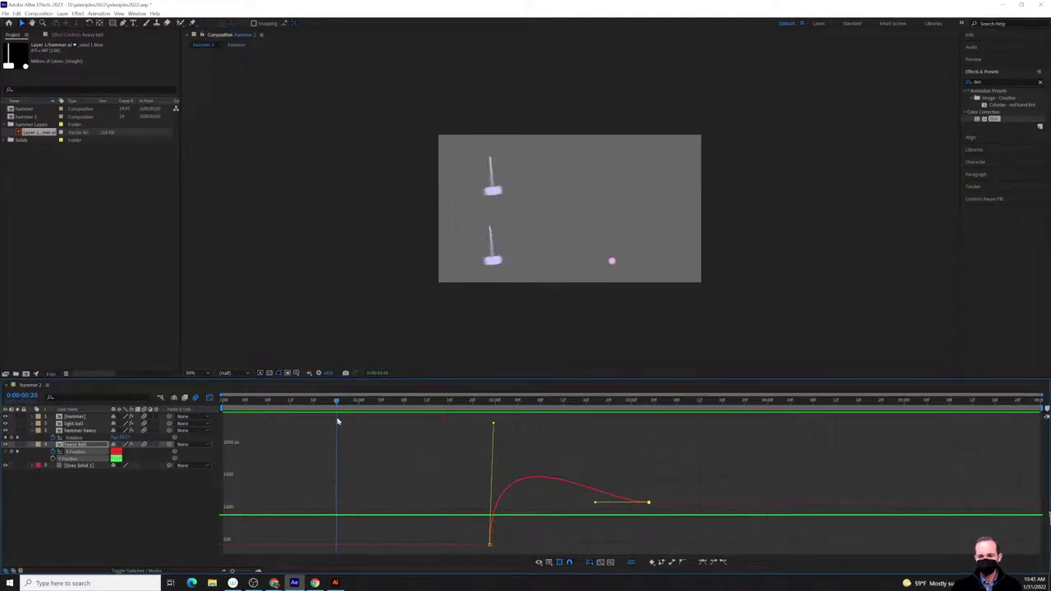
key(space)
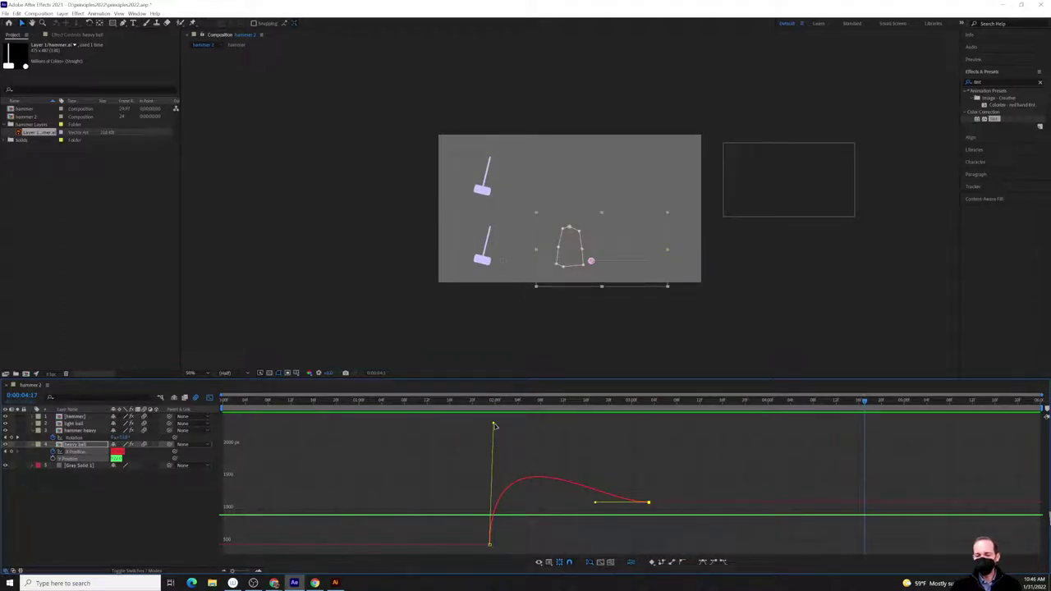
Tilt the outgoing handle of the heavy ball's first X Position keyframe forward in time to make its launch less steep
mouse_move(494, 426)
mouse_down()
mouse_move(517, 510)
mouse_move(520, 452)
mouse_move(328, 403)
mouse_move(568, 442)
mouse_up()
mouse_move(694, 426)
mouse_down()
mouse_move(678, 518)
mouse_move(737, 380)
mouse_move(858, 504)
mouse_move(696, 417)
mouse_up()
key(Escape)
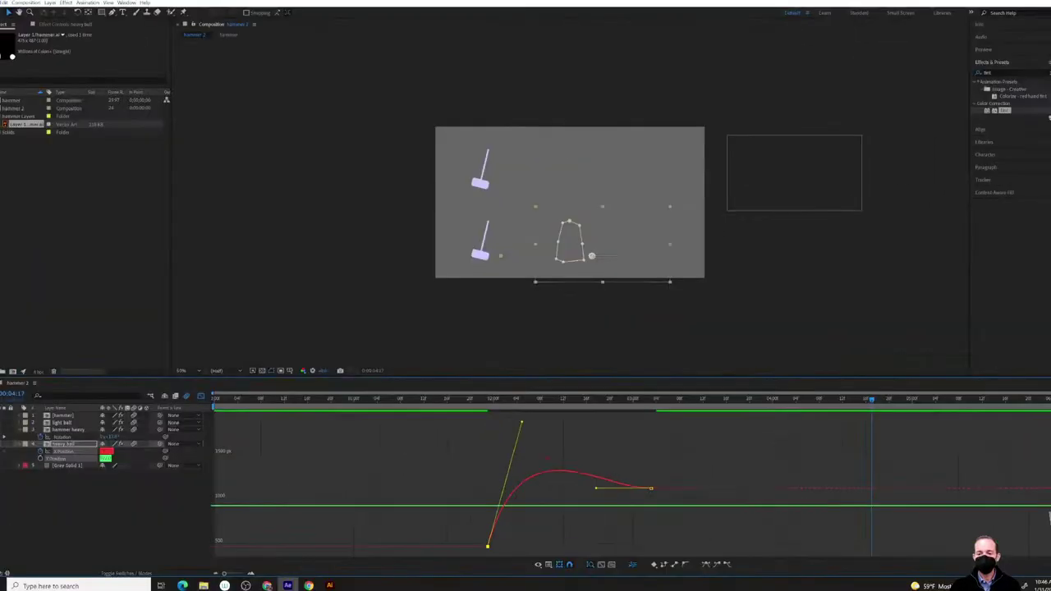
Lower and steepen the outgoing handle of the heavy ball's first X Position keyframe to remove the curve's overshoot, and preview the motion
drag(522, 426, 516, 424)
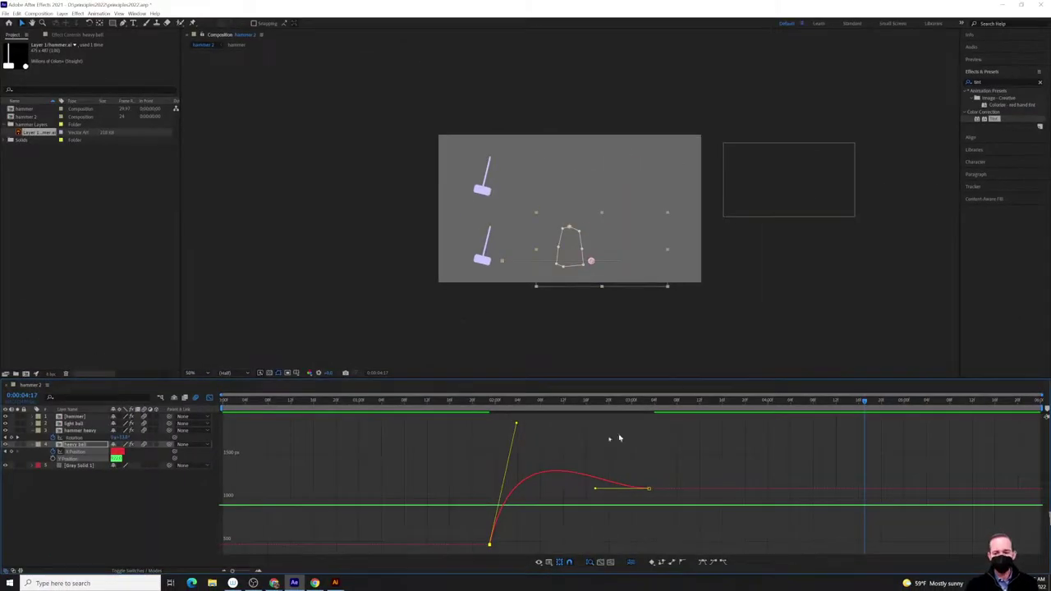
drag(514, 448, 511, 493)
click(513, 403)
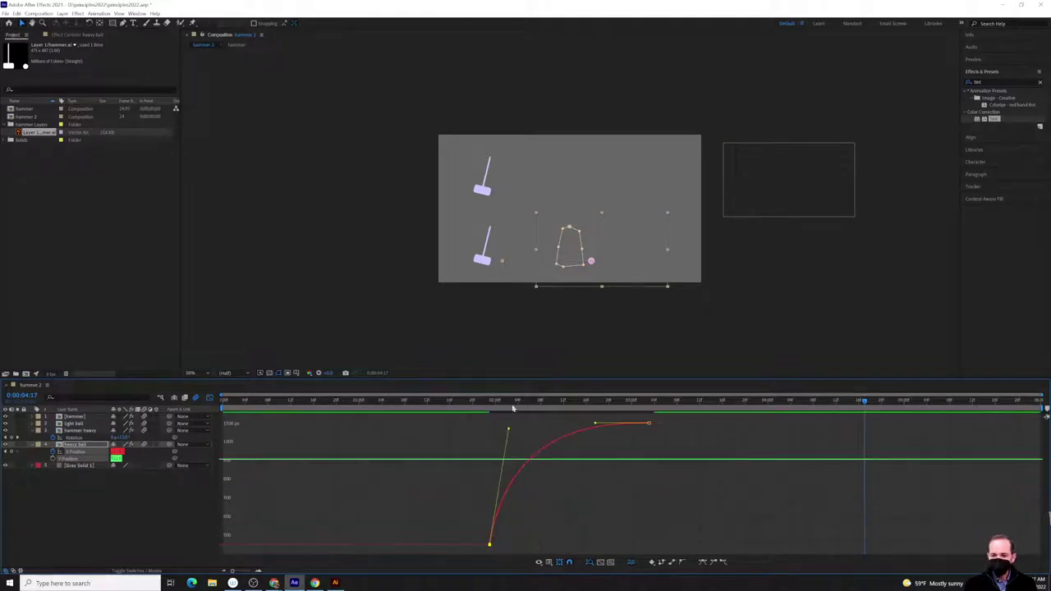
drag(496, 402, 331, 427)
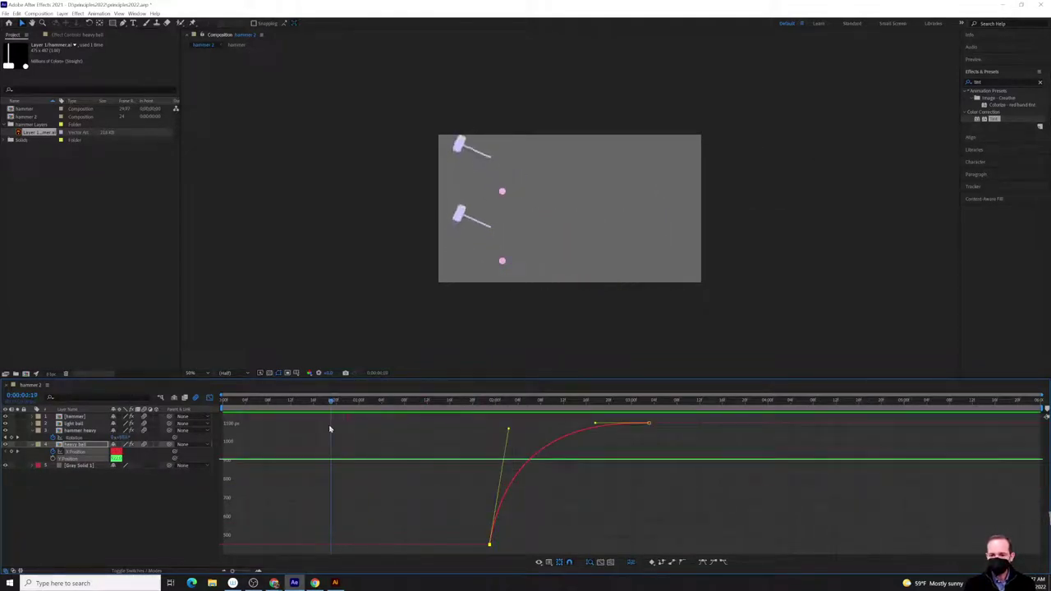
key(space)
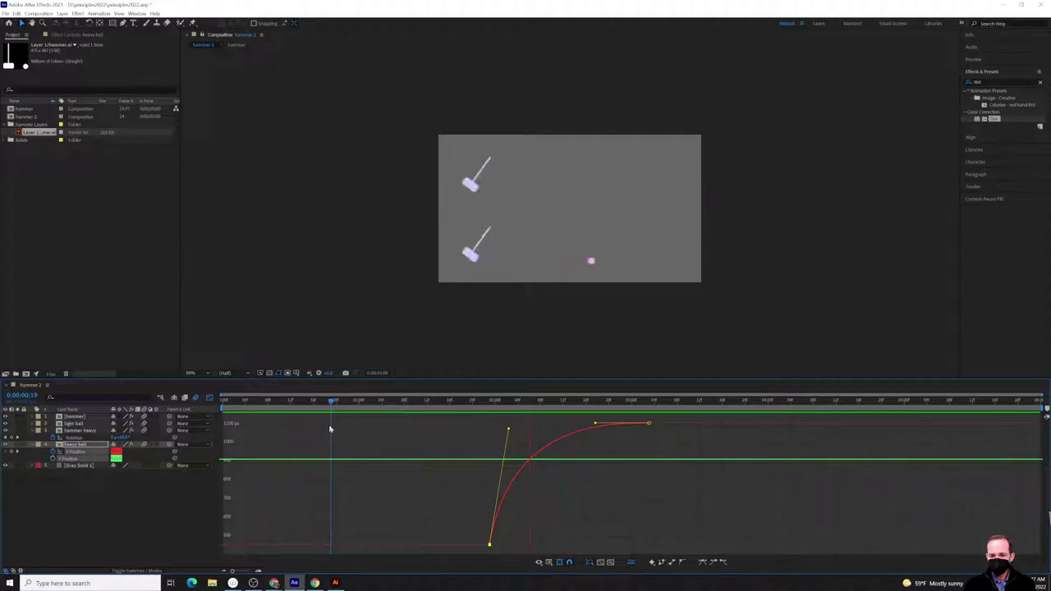
key(space)
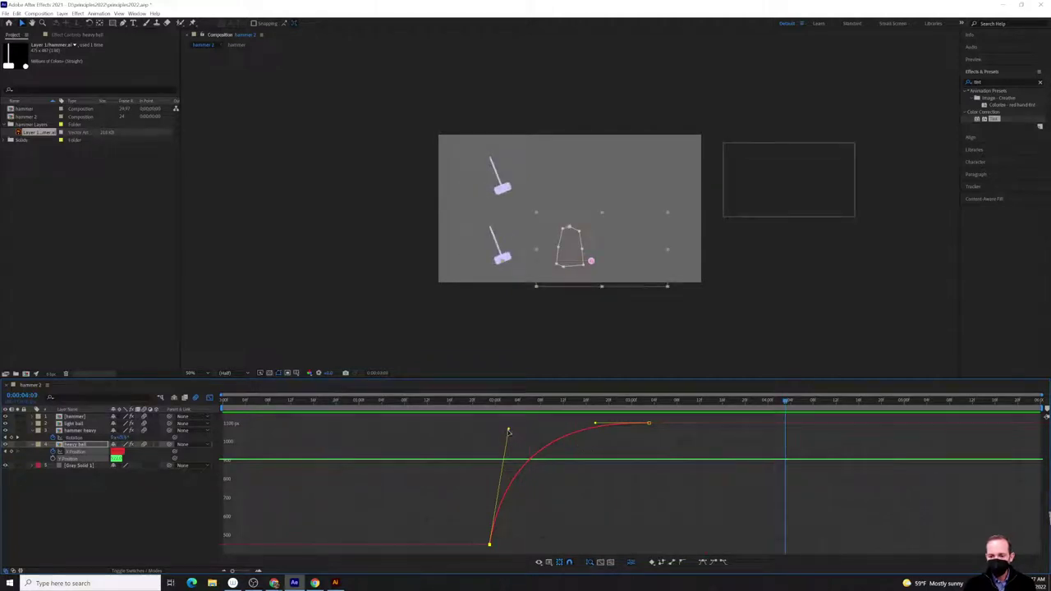
Shorten the outgoing handle of the heavy ball's first X Position keyframe slightly to soften the launch, and replay the animation
drag(507, 437, 503, 451)
key(space)
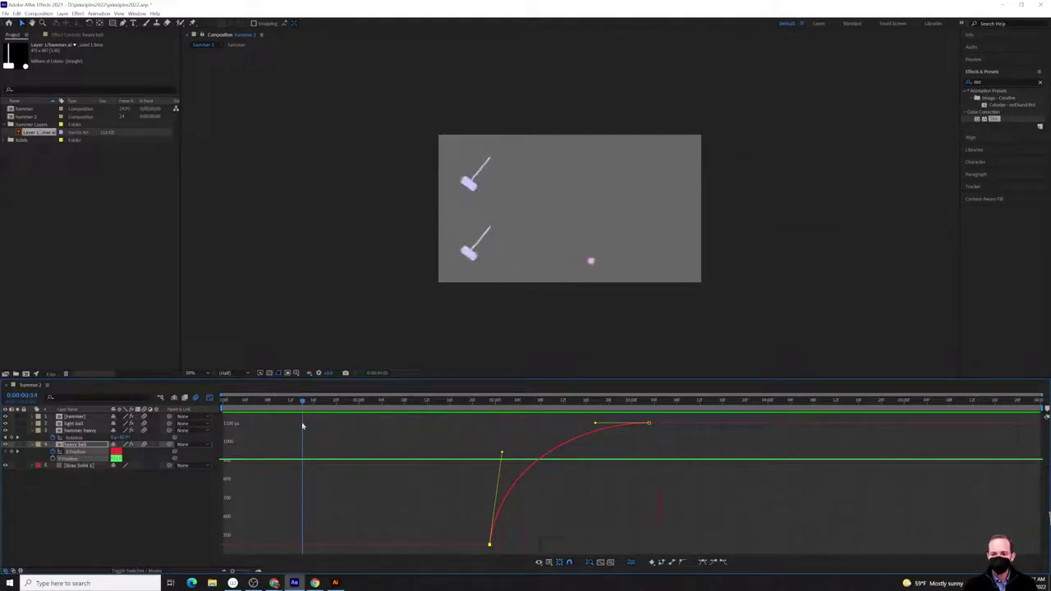
key(space)
Move the heavy ball's final X Position keyframe out to about 0:00:04:06, readjust the first keyframe's outgoing handle, and preview the longer slowdown
click(649, 424)
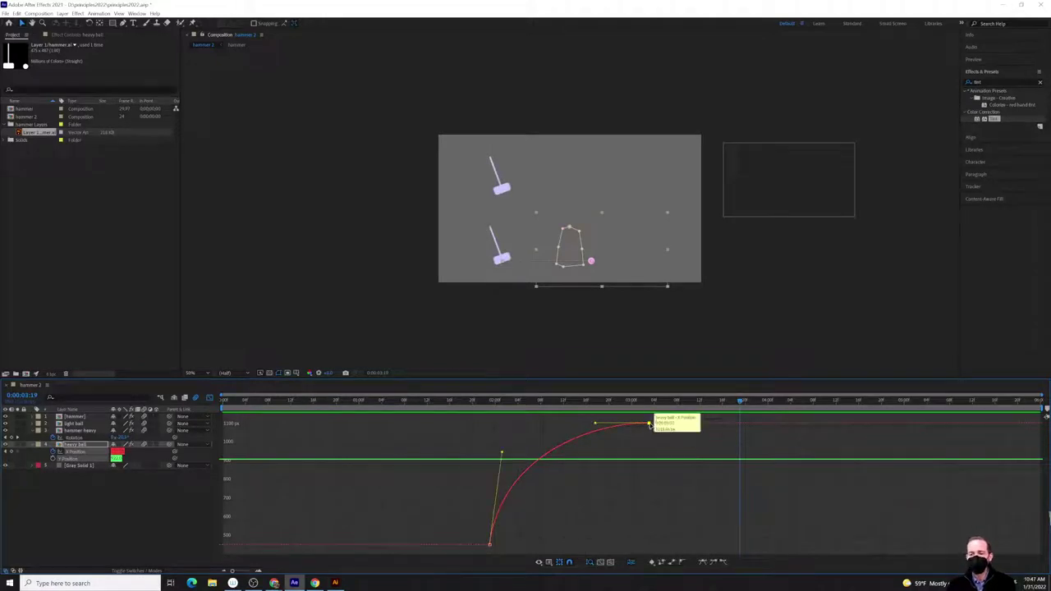
drag(648, 424, 801, 422)
drag(514, 424, 502, 456)
drag(511, 406, 453, 408)
click(292, 408)
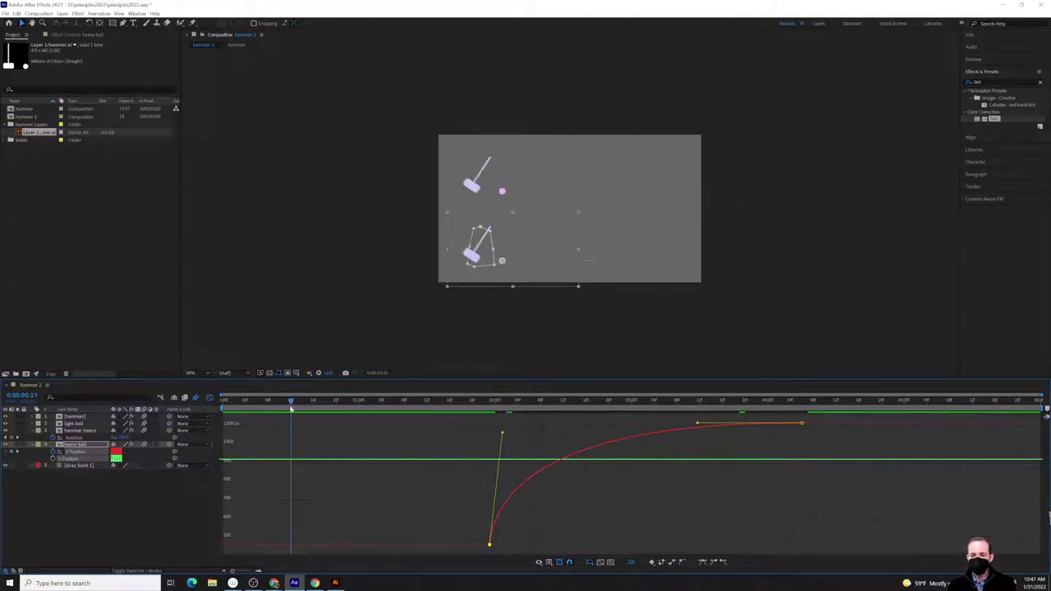
key(space)
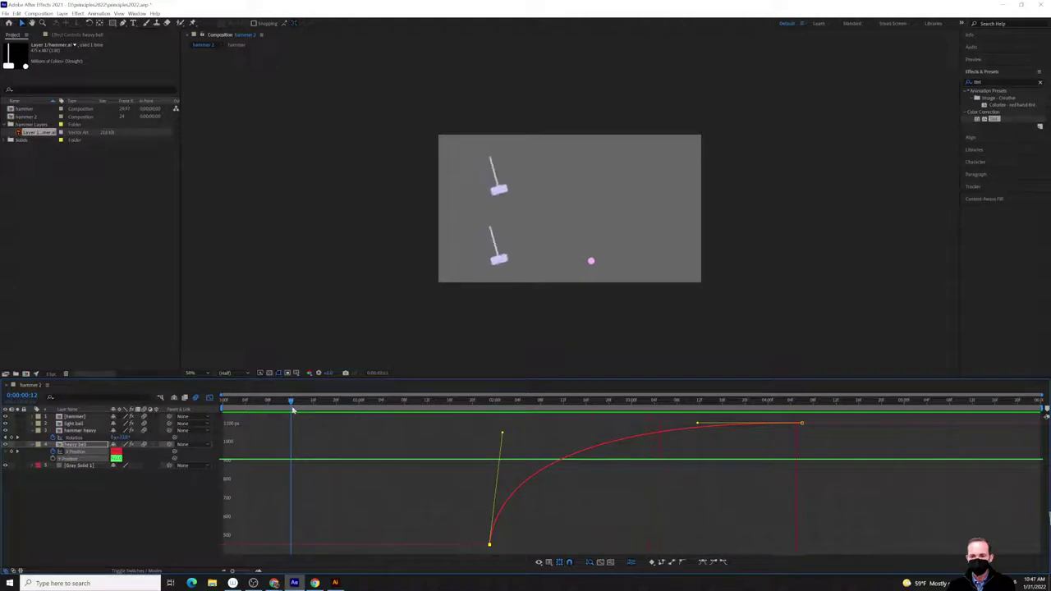
key(space)
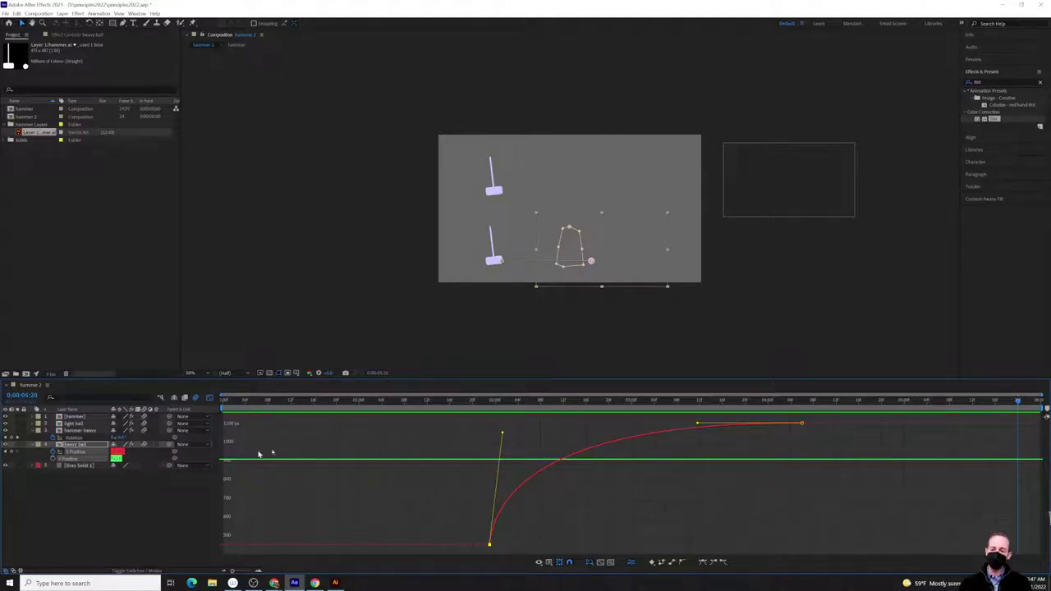
Replay the animation, display the hammer heavy Rotation curve, and place the playhead on the impact frame at 0:00:01:23
key(space)
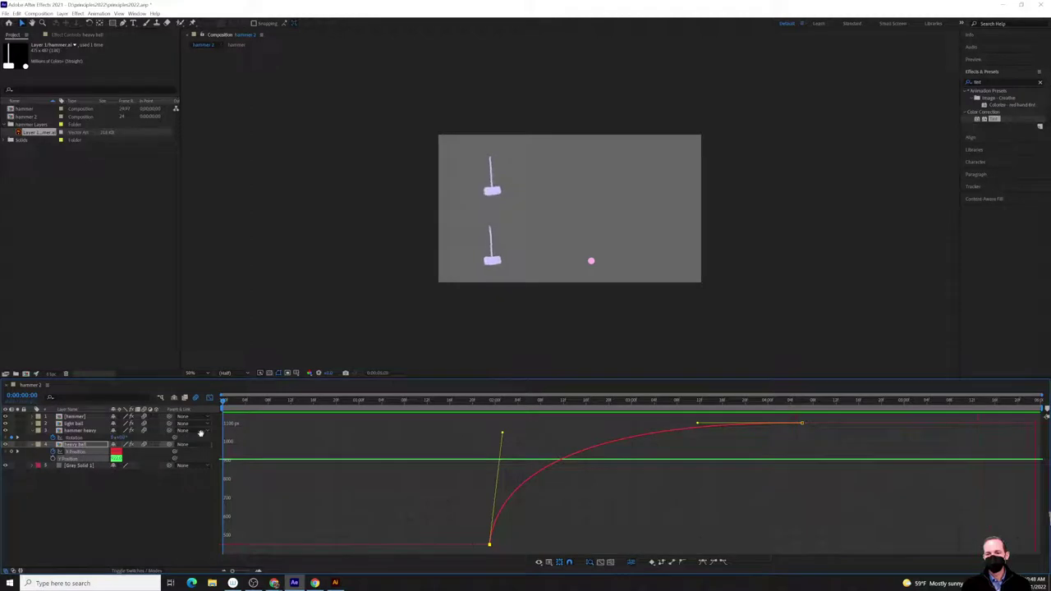
drag(526, 397, 472, 404)
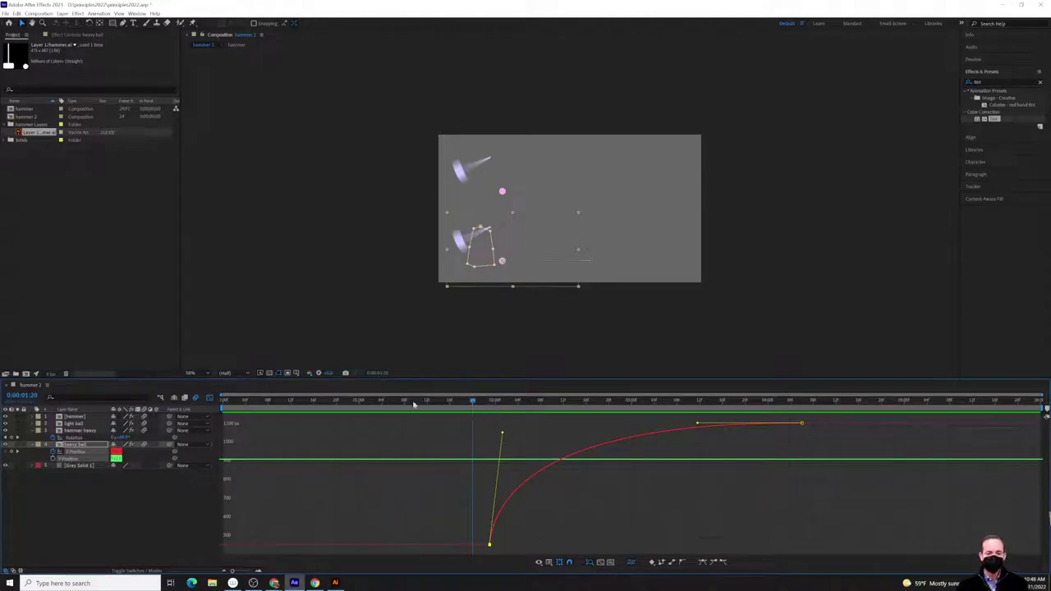
click(96, 431)
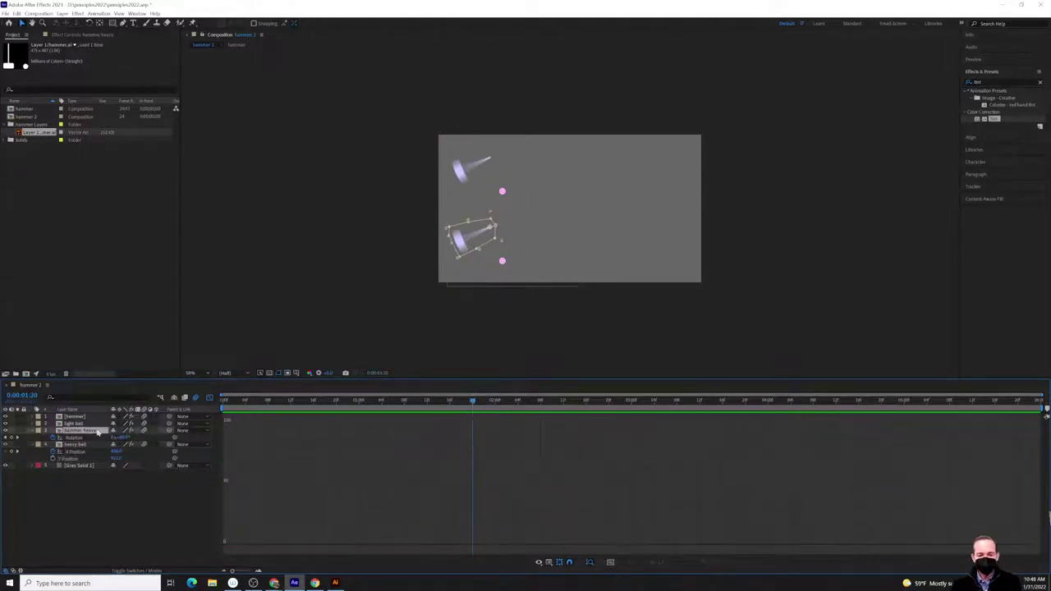
click(91, 438)
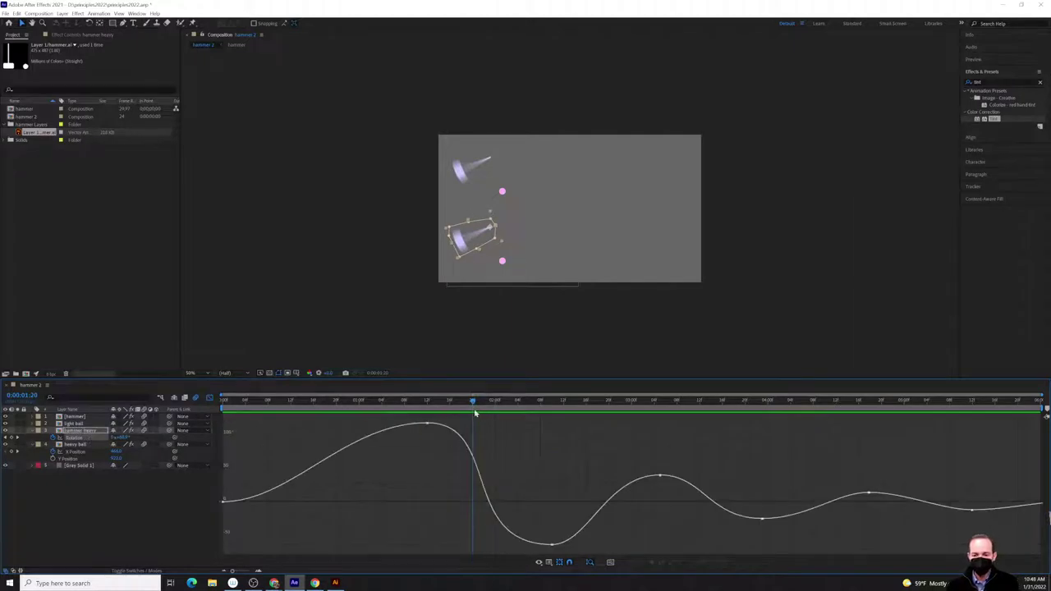
mouse_move(473, 403)
mouse_down()
mouse_move(500, 404)
mouse_move(408, 405)
mouse_move(490, 410)
mouse_up()
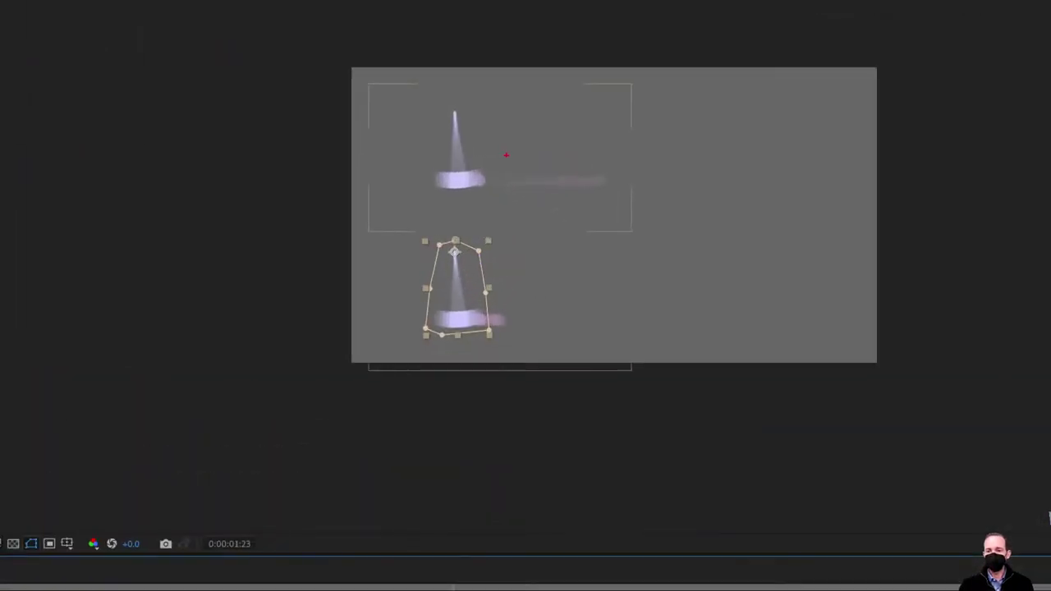
mouse_move(506, 155)
mouse_down()
mouse_move(521, 219)
mouse_move(470, 279)
mouse_up()
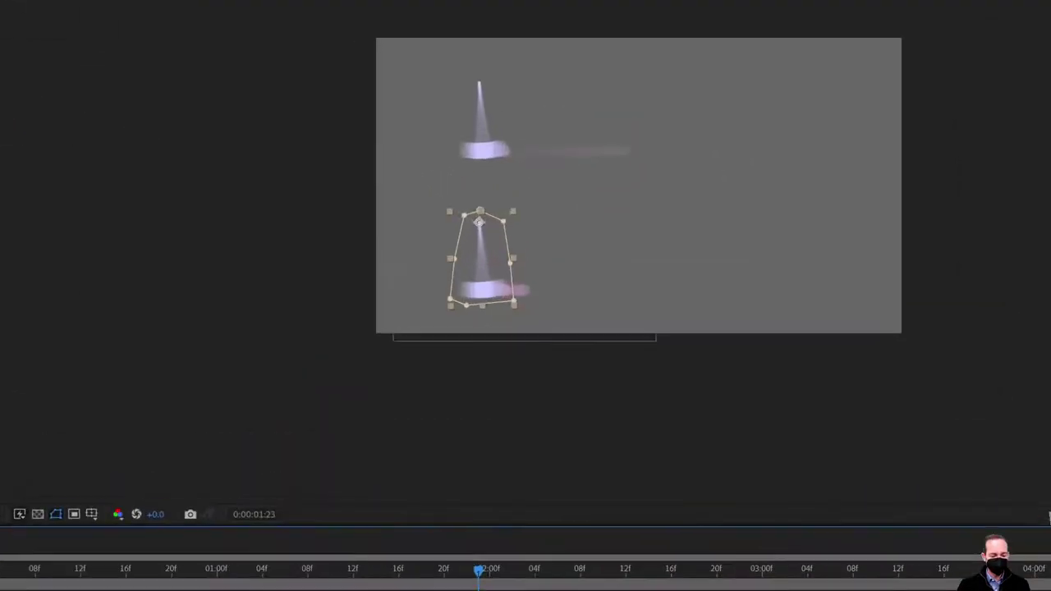
drag(506, 243, 507, 290)
text(motion = expe)
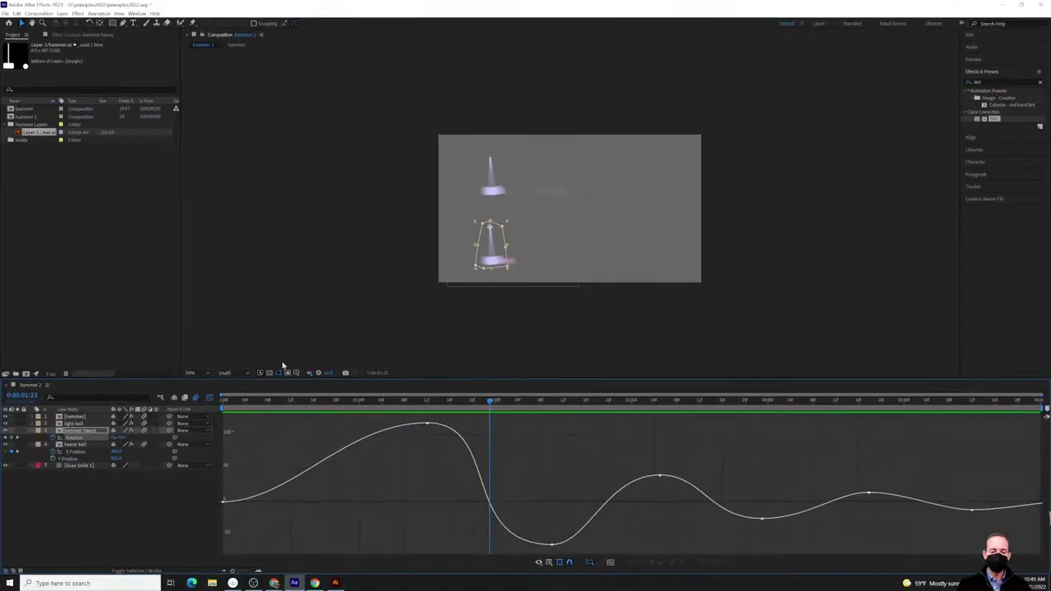
Compare the impact and follow-through frames without and with motion blur, and return the playhead to 0:00:01:23
click(196, 398)
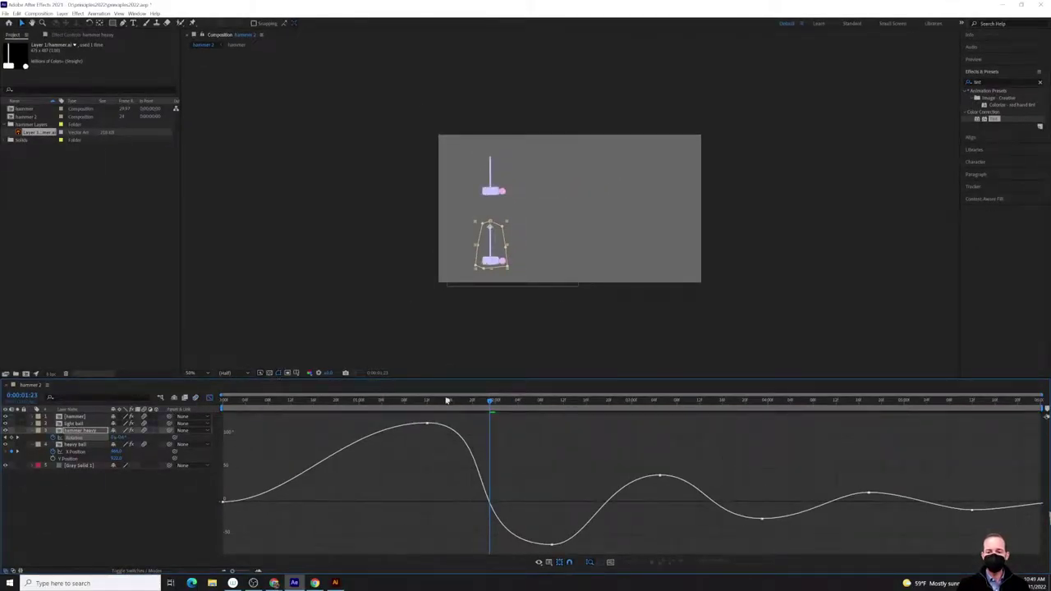
drag(490, 401, 549, 402)
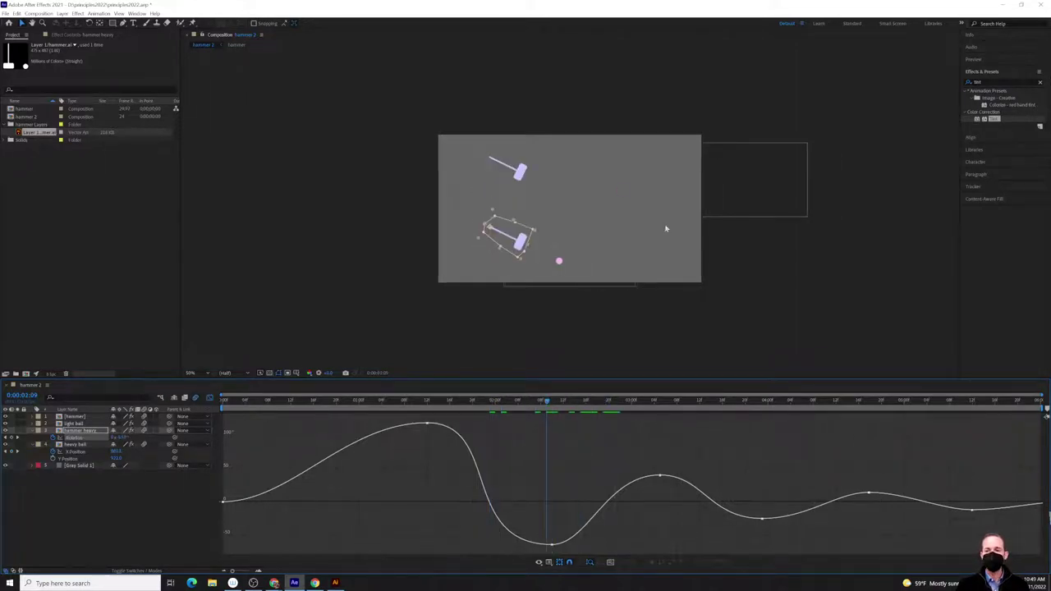
drag(555, 404, 503, 419)
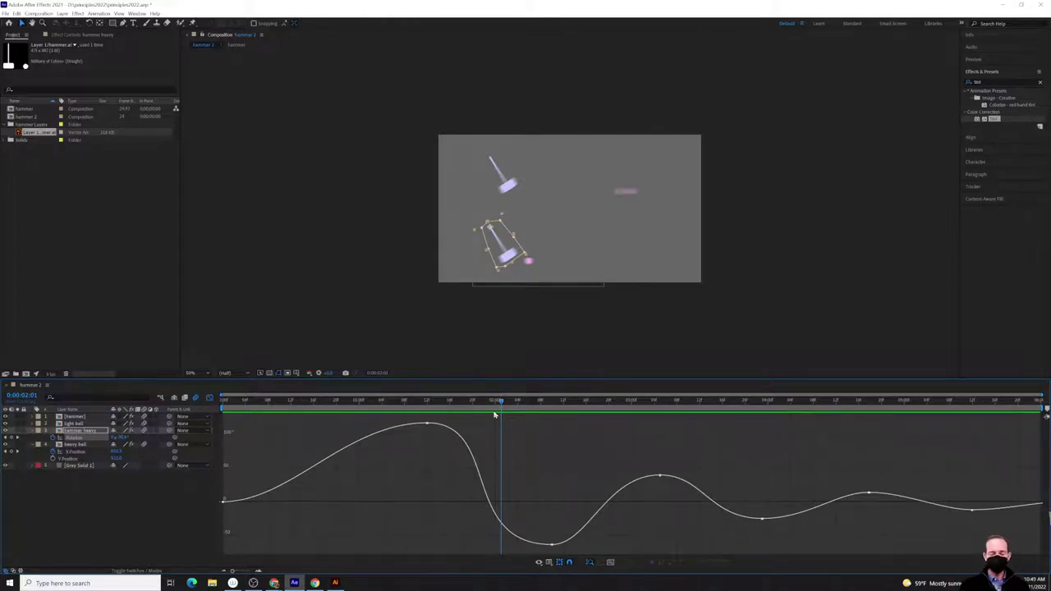
mouse_move(491, 408)
mouse_down()
mouse_move(353, 400)
mouse_move(532, 396)
mouse_move(437, 399)
mouse_move(489, 408)
mouse_up()
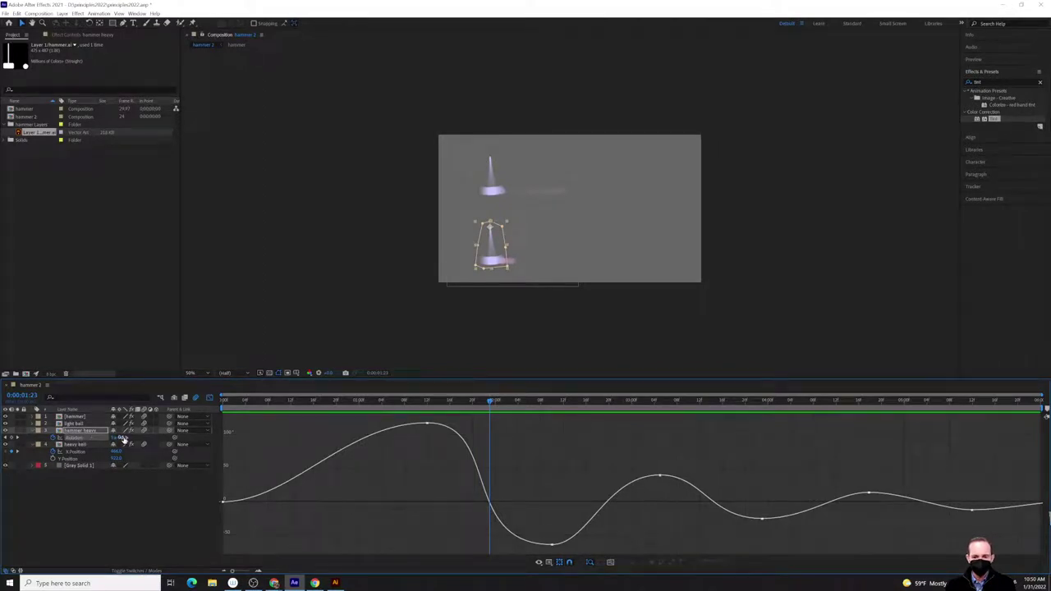
Add a Rotation keyframe to hammer heavy at 0:00:01:23, keeping the curve's existing value at the moment of impact
click(121, 438)
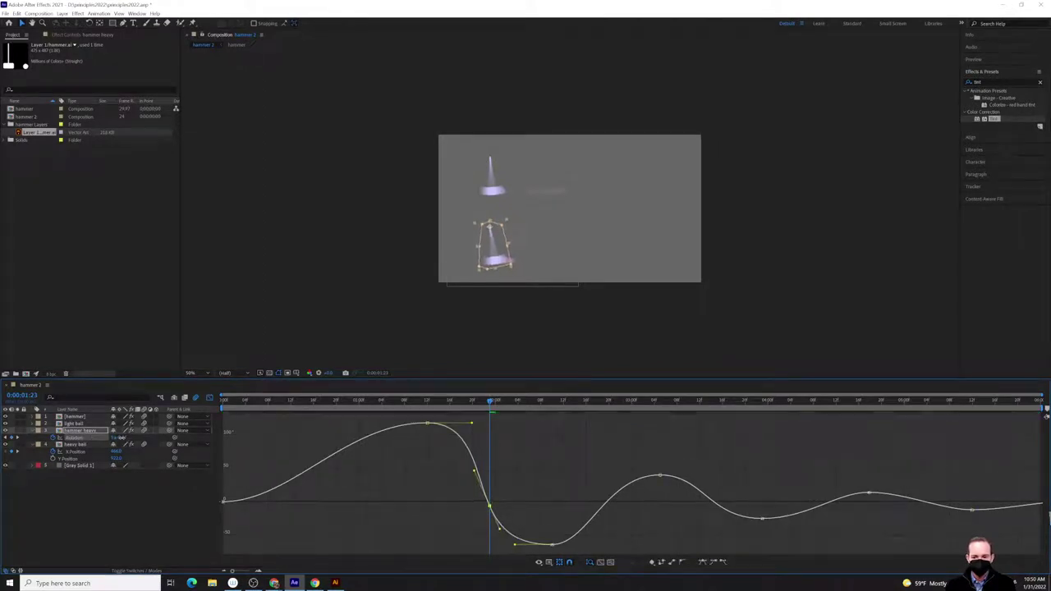
click(123, 444)
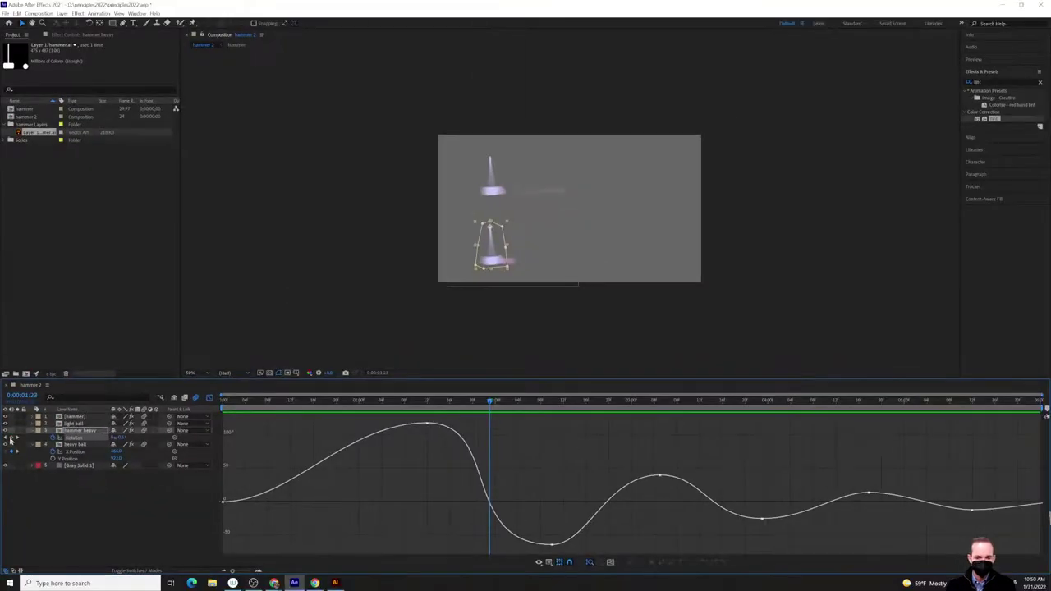
click(10, 440)
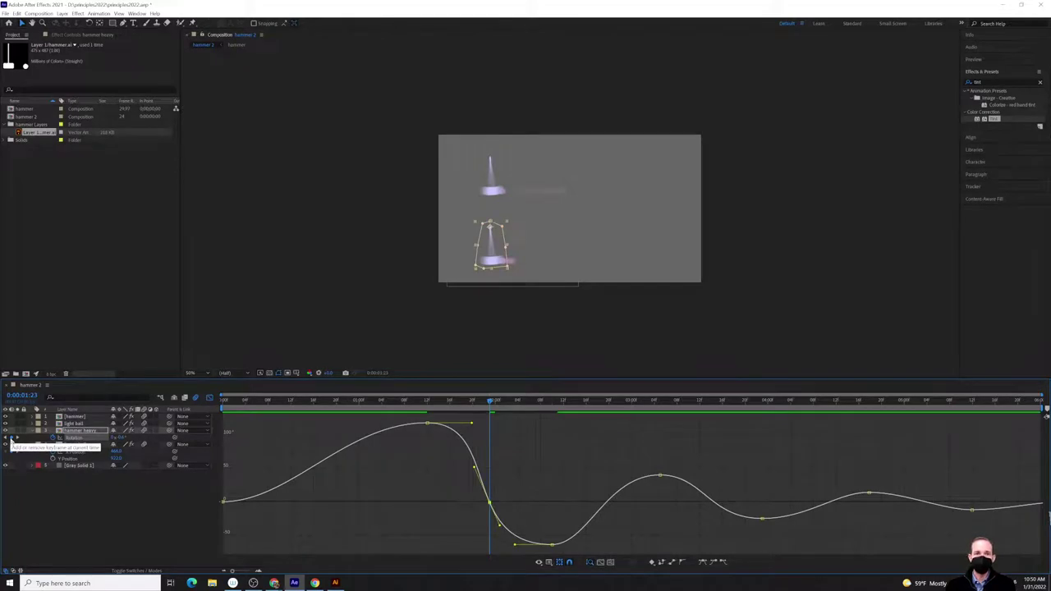
Reverse hammer heavy's swings after impact: raise the Rotation keyframe at 0:00:02:10 above zero, drop the second below it, and raise the third
mouse_move(476, 471)
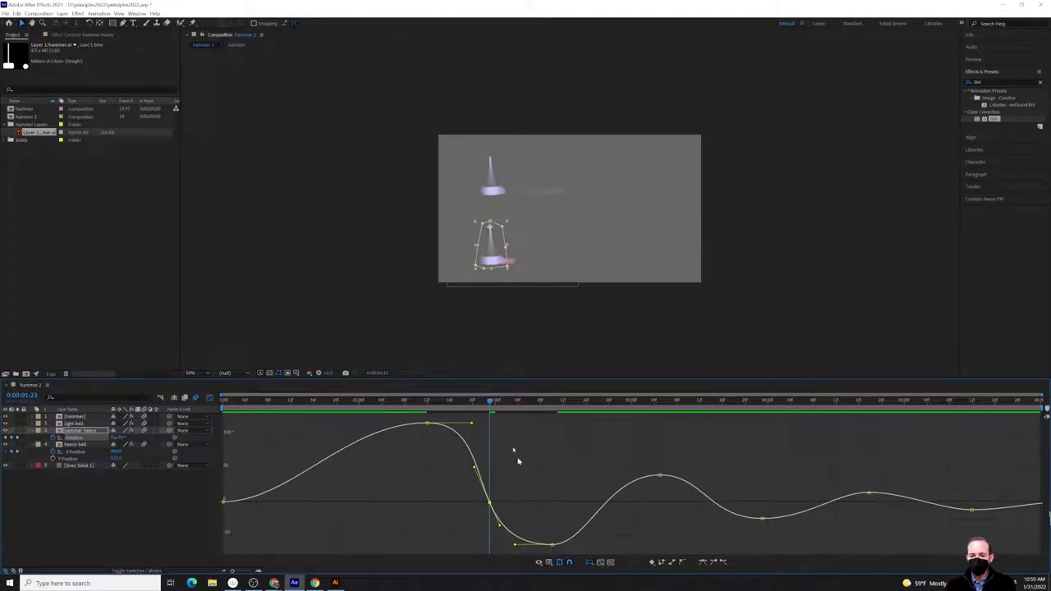
key(space)
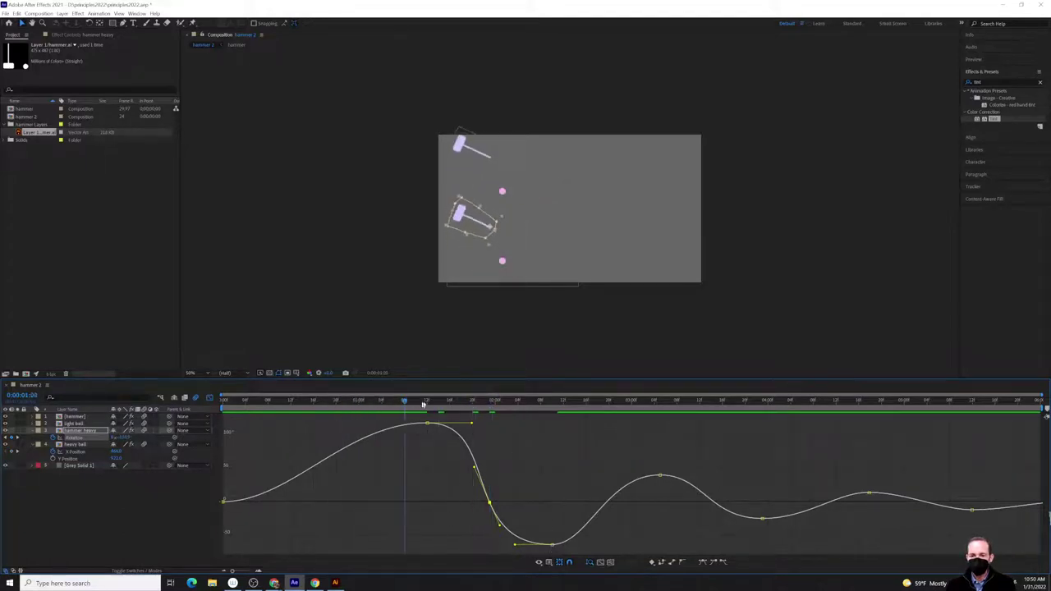
click(549, 418)
click(552, 404)
click(542, 530)
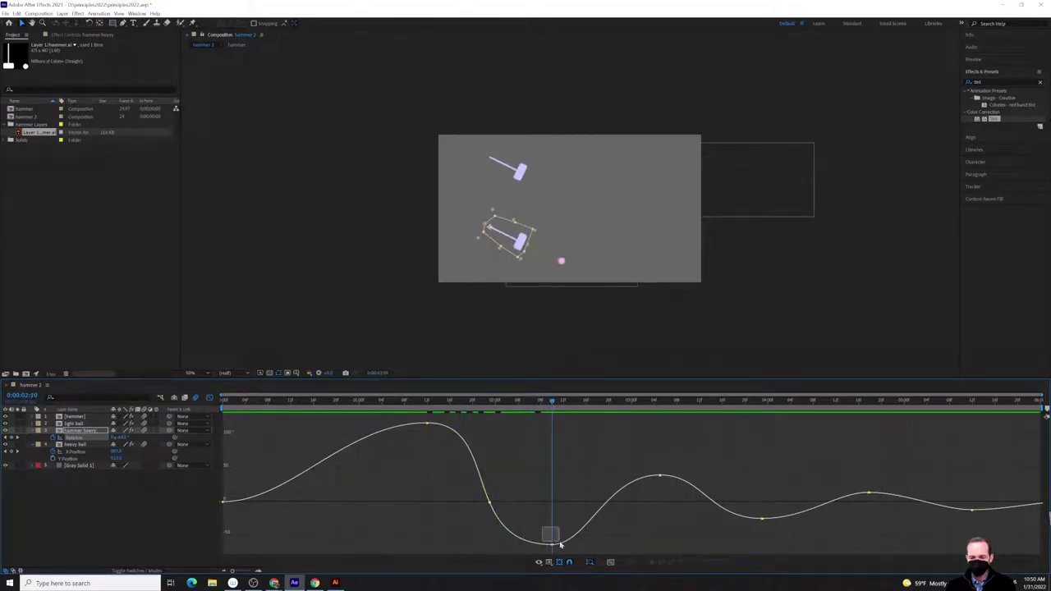
drag(525, 451, 607, 504)
drag(542, 515, 552, 486)
drag(661, 487, 666, 545)
drag(732, 515, 761, 506)
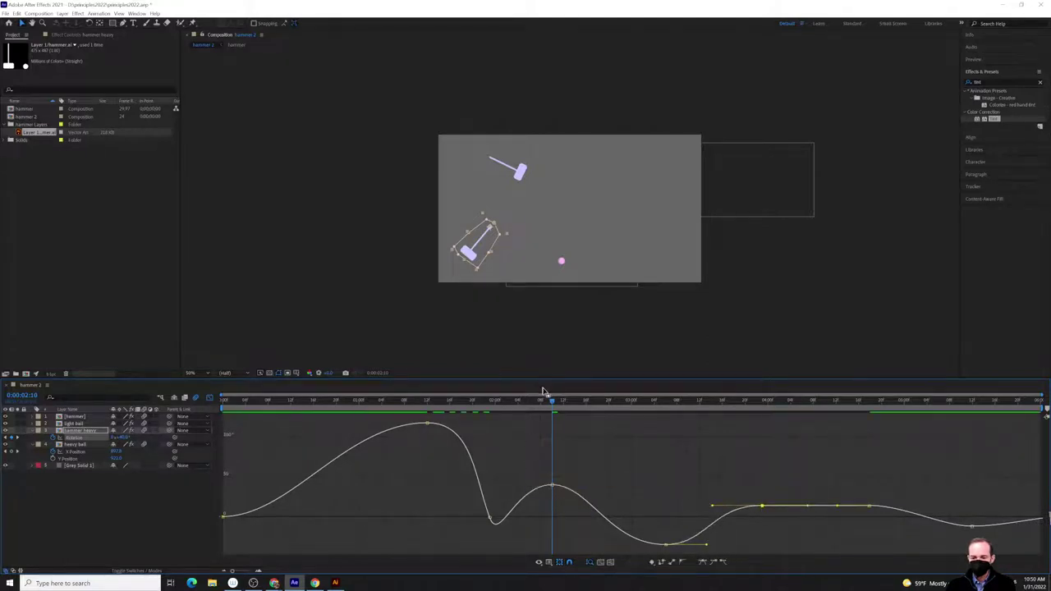
Break the handles of hammer heavy's Rotation keyframe at 0:00:01:23, angling the outgoing one upward and steepening the incoming one for a sharp bounce
drag(549, 401, 495, 400)
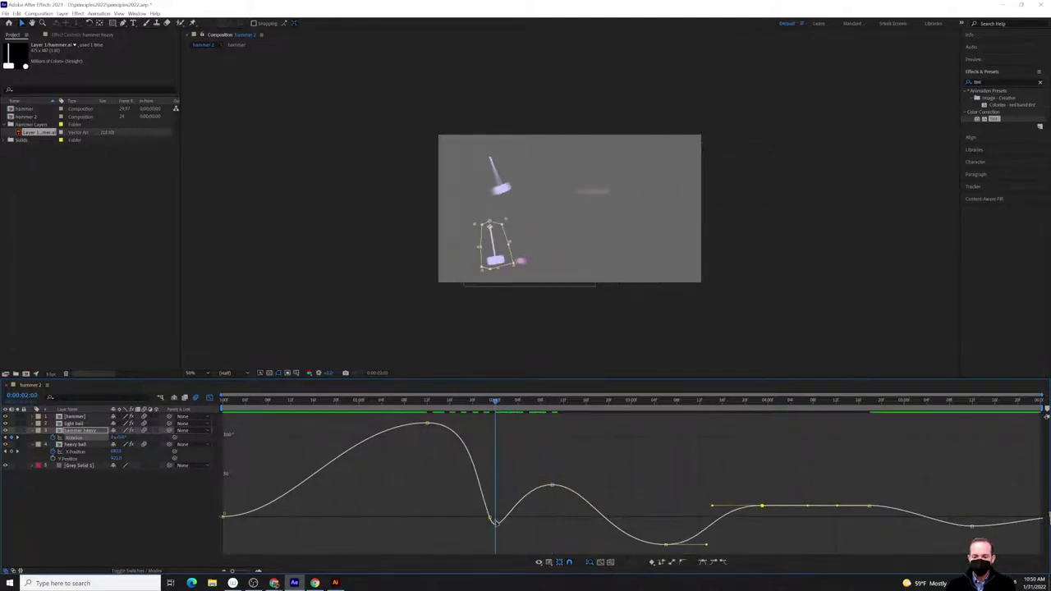
drag(475, 510, 498, 526)
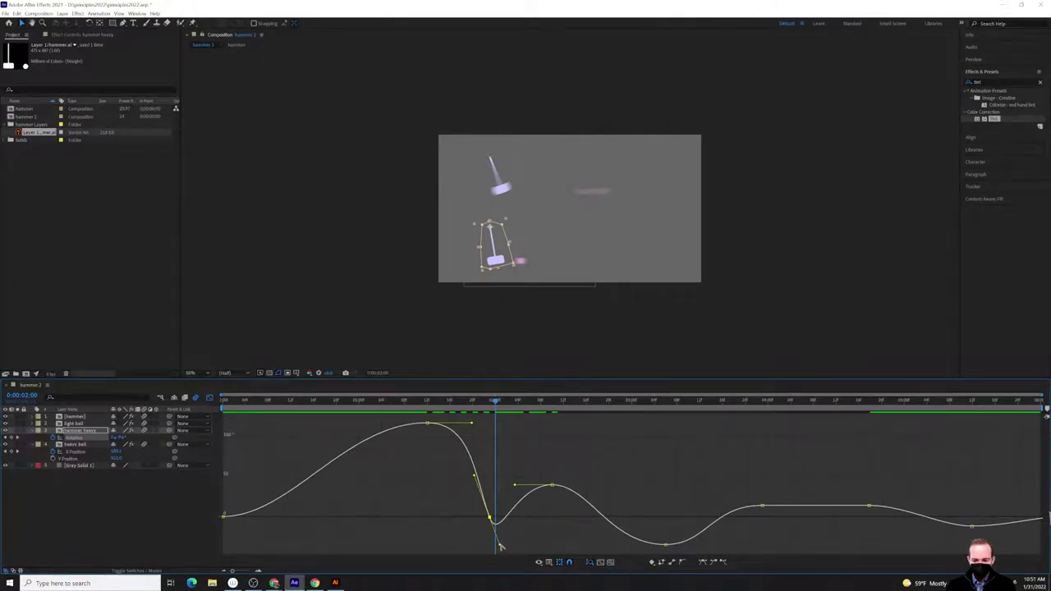
drag(499, 546, 510, 502)
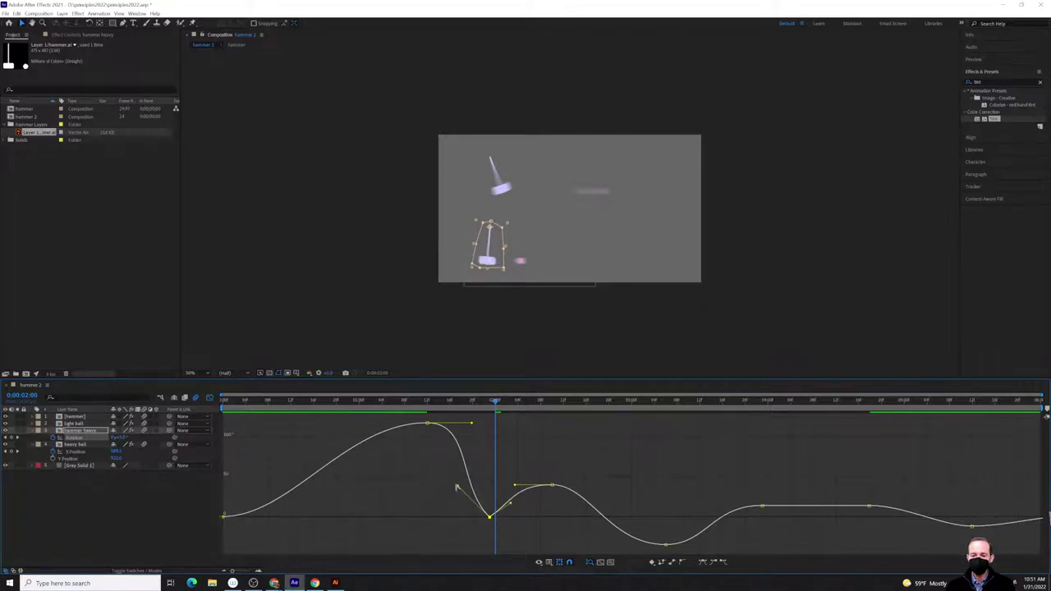
drag(458, 488, 478, 498)
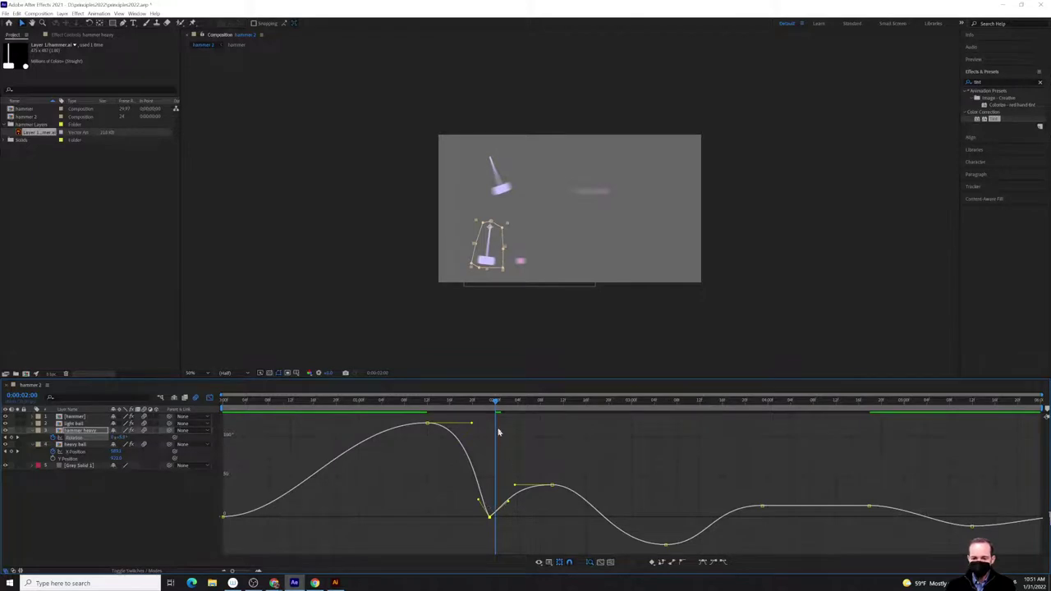
Preview hammer heavy rebounding off the heavy ball against the light hammer's follow-through
drag(476, 404, 321, 424)
key(space)
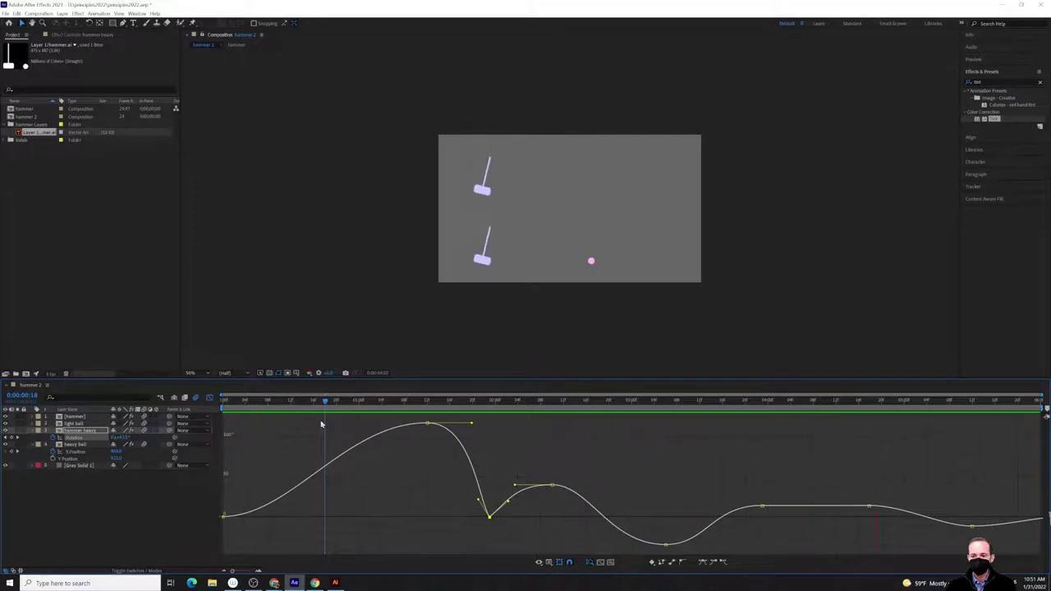
key(space)
drag(371, 407, 300, 409)
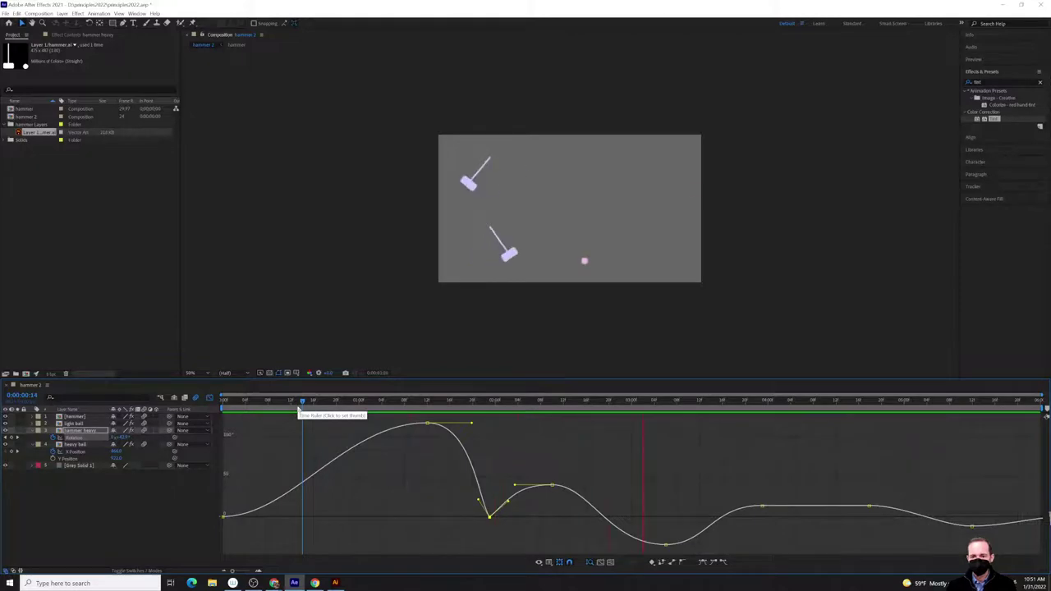
key(space)
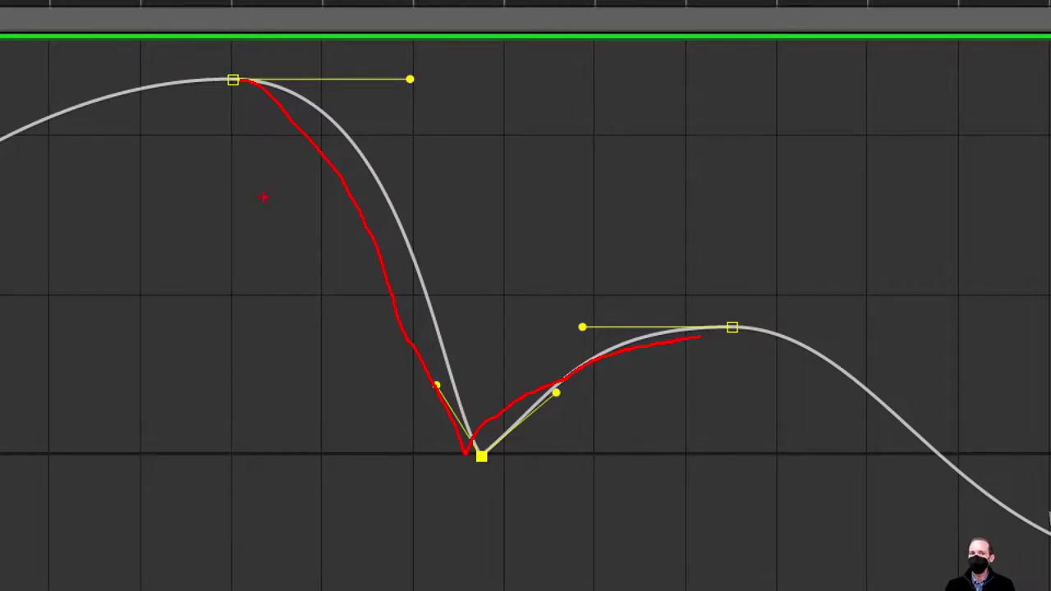
Steepen the outgoing handle of hammer heavy's Rotation keyframe at impact so the rebound starts fast and eases into the first swing
mouse_move(259, 87)
mouse_down()
mouse_move(285, 99)
mouse_move(343, 163)
mouse_move(405, 268)
mouse_move(483, 458)
mouse_move(605, 355)
mouse_move(721, 332)
mouse_up()
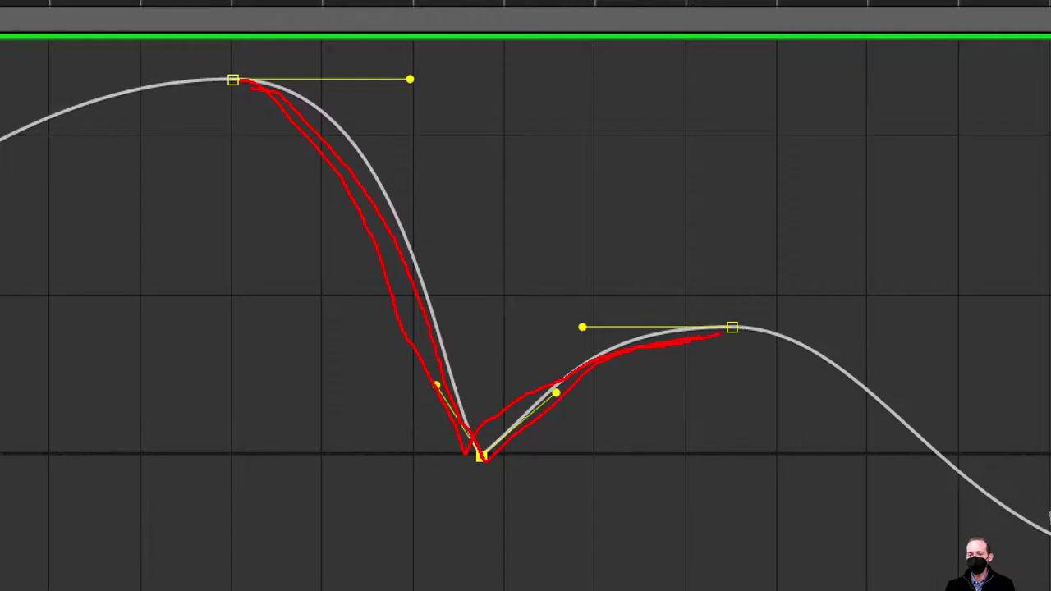
mouse_move(495, 436)
mouse_down()
mouse_move(404, 467)
mouse_move(472, 392)
mouse_up()
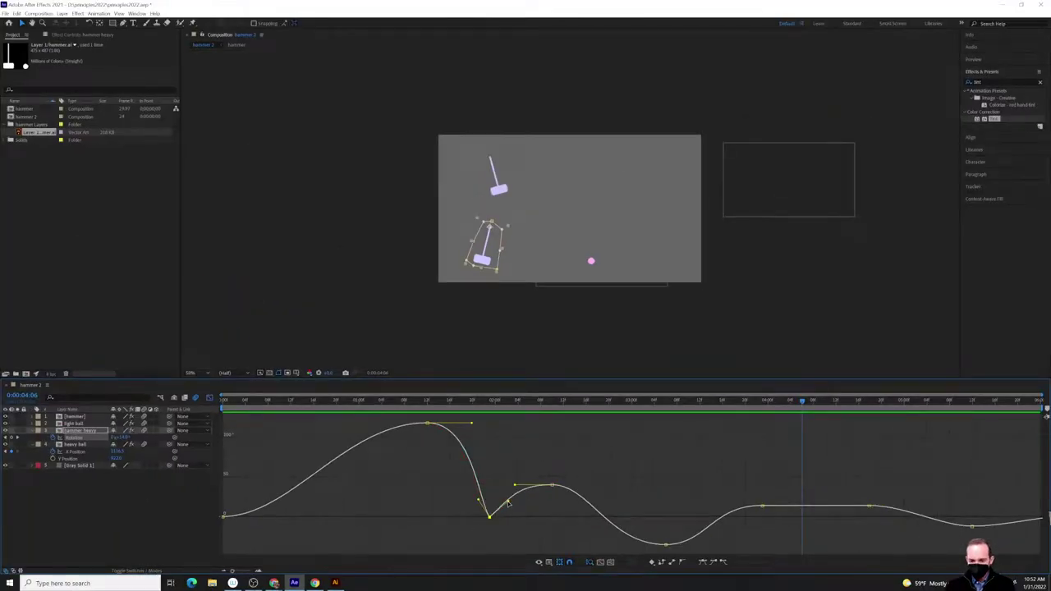
drag(505, 504, 483, 498)
Lower hammer heavy's fourth Rotation keyframe after impact below zero and raise the fifth slightly above zero so the swings alternate
drag(838, 484, 872, 533)
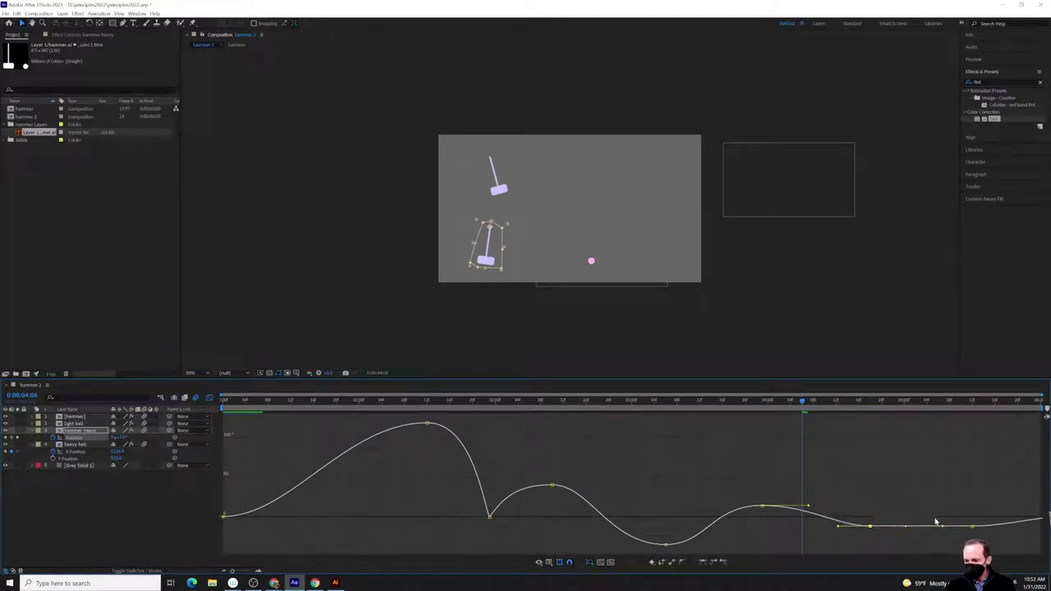
click(973, 526)
drag(972, 523, 972, 515)
Preview the revised hammer heavy rebound from the start, and scrub through the impact to just after it
drag(741, 402, 210, 409)
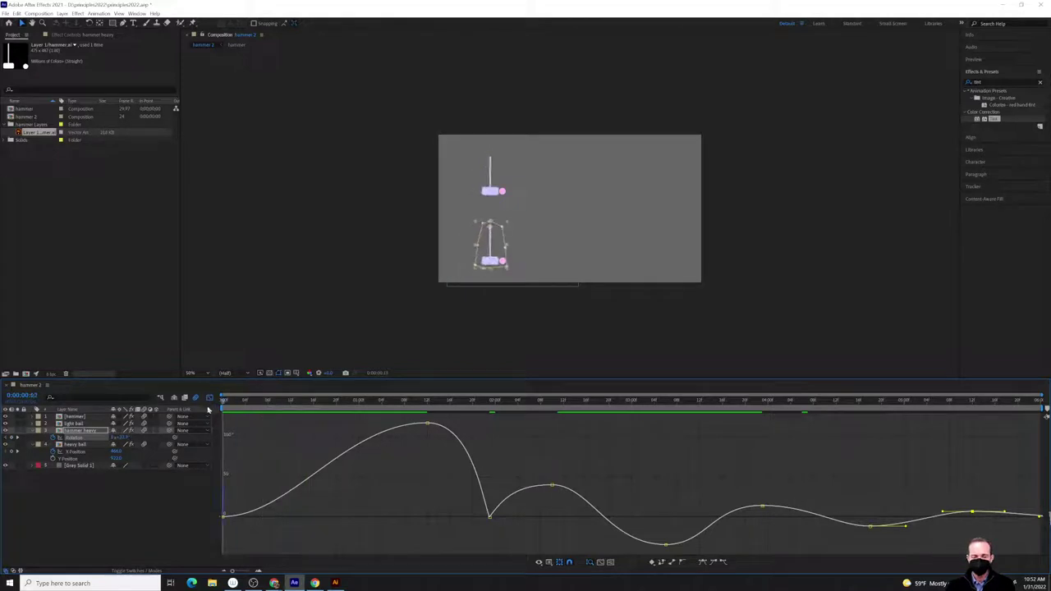
key(space)
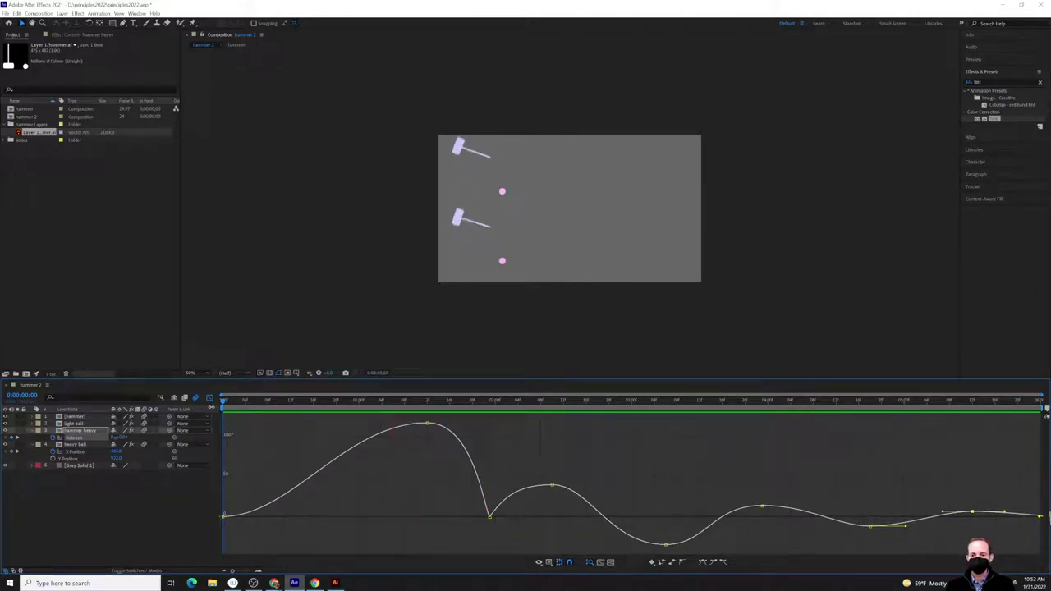
click(371, 401)
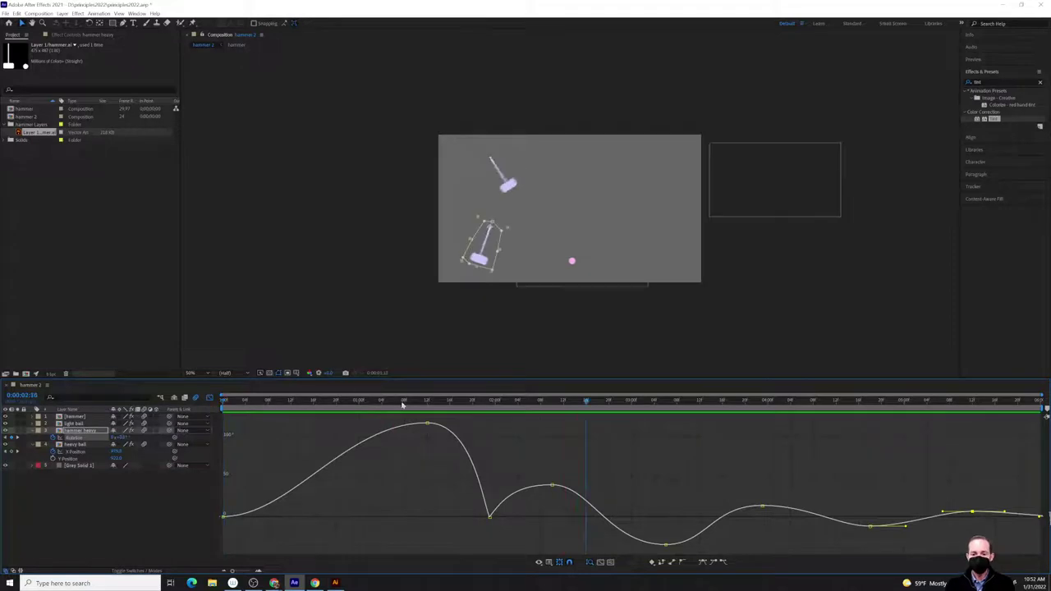
drag(381, 400, 515, 426)
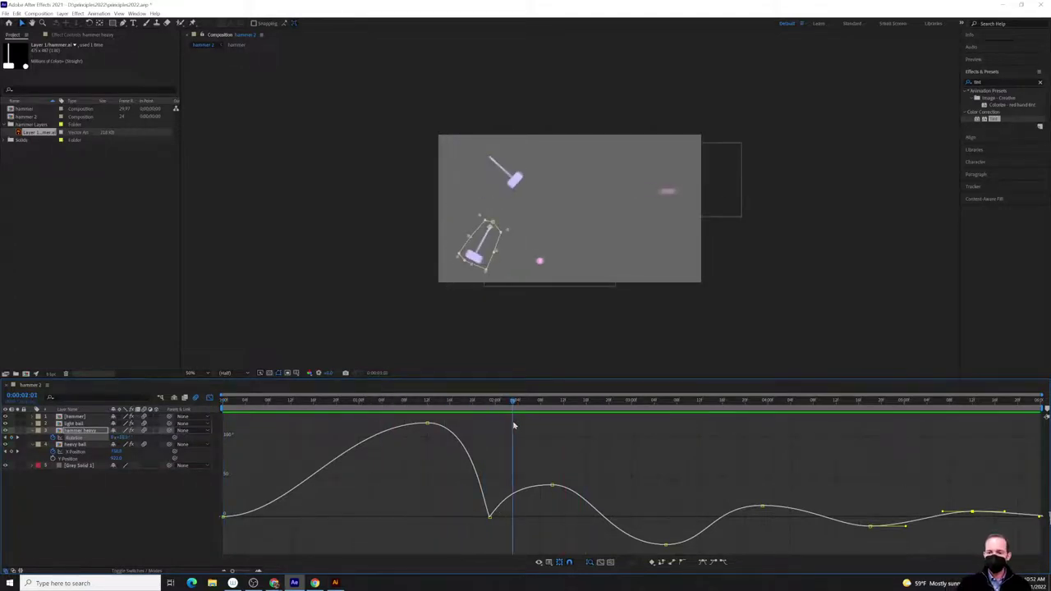
Lower the heavy ball's final X Position keyframe at 0:00:04:06 to just above 800 px, and adjust the starting keyframe's outgoing handle
click(76, 445)
click(78, 452)
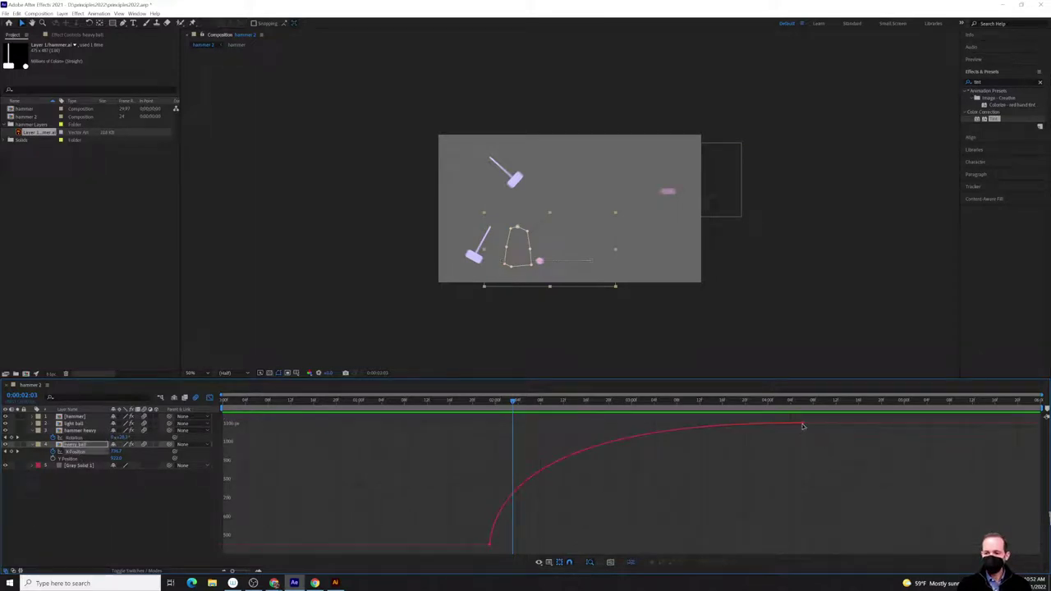
drag(779, 400, 801, 403)
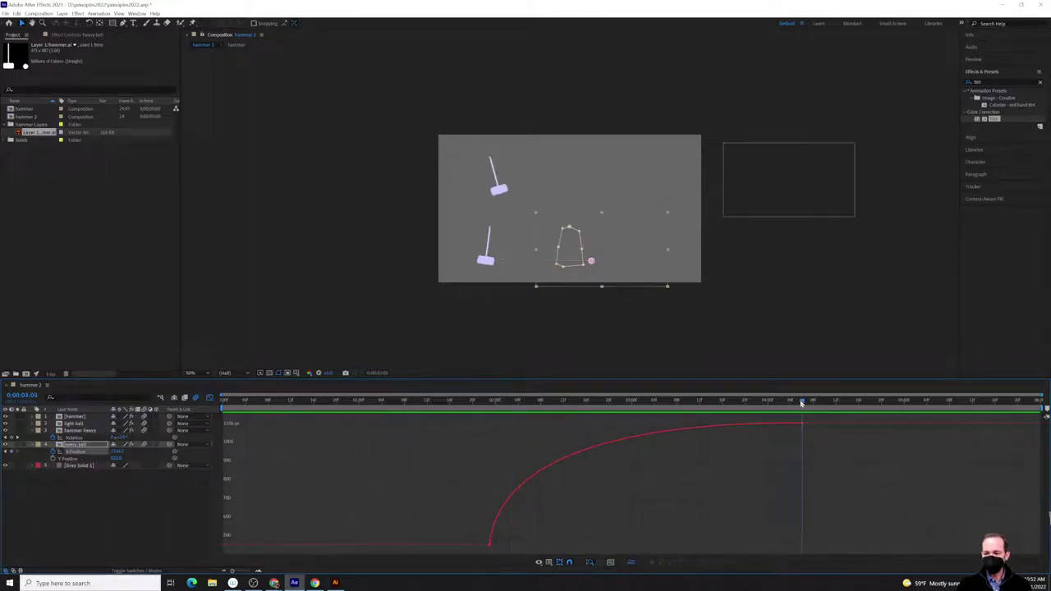
click(801, 424)
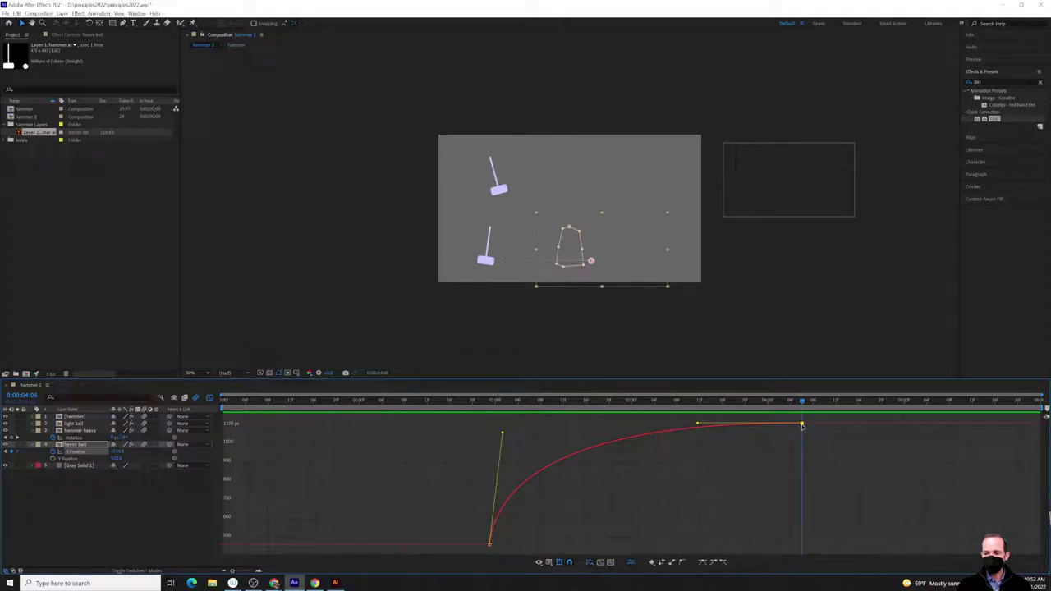
drag(802, 427, 805, 481)
drag(502, 425, 497, 477)
Preview the heavy ball's shortened travel together with its hammer's rebound
key(space)
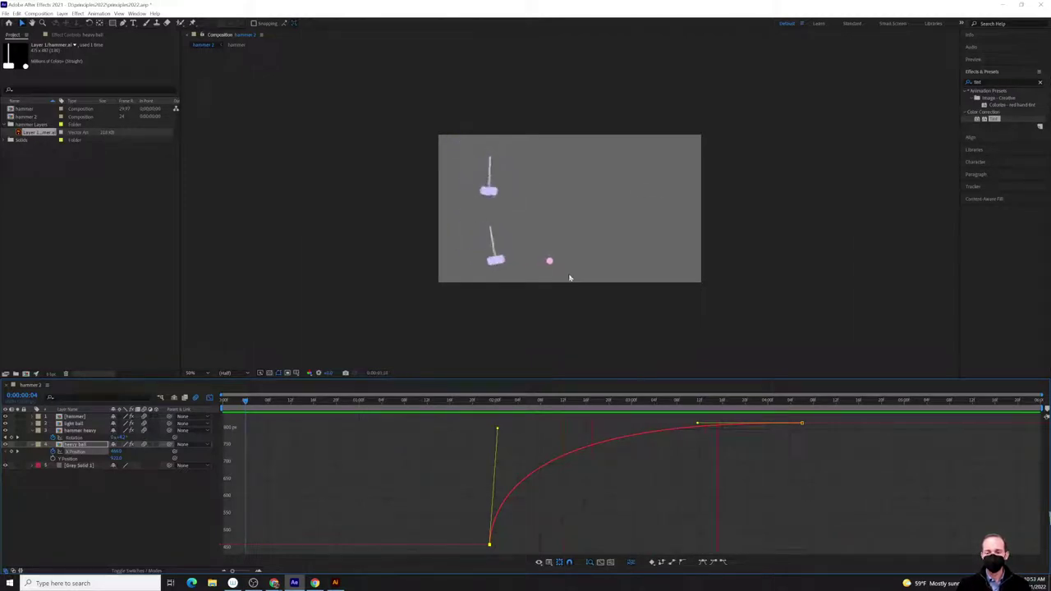
key(space)
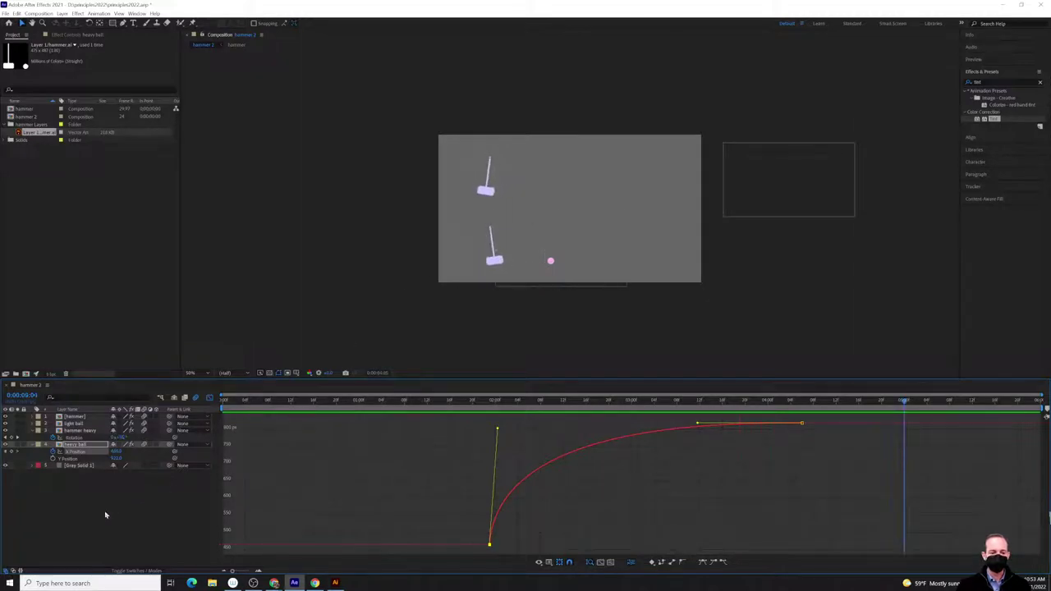
click(105, 514)
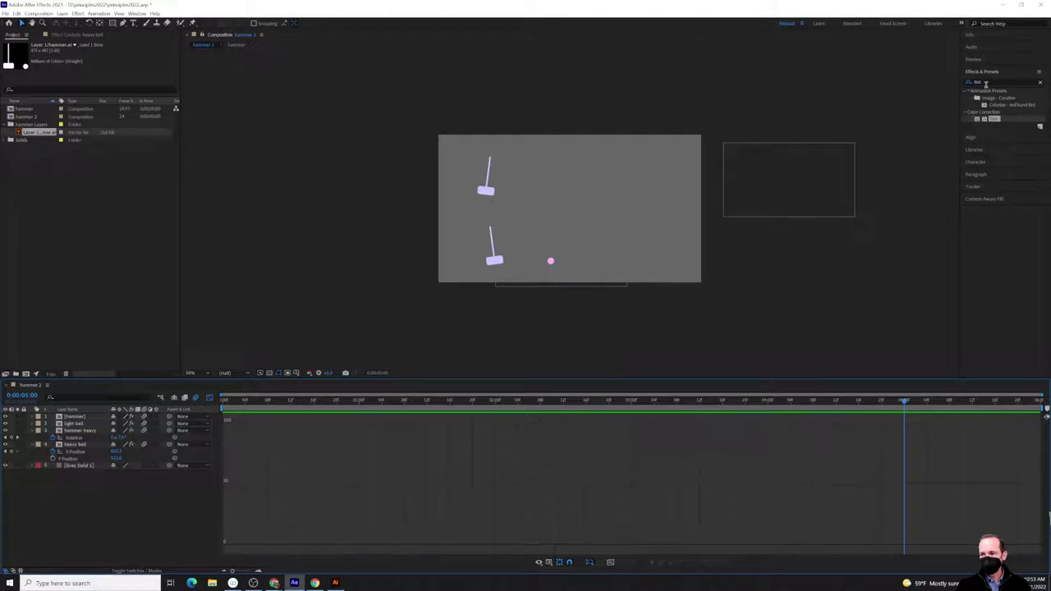
click(981, 83)
key(BackSpace)
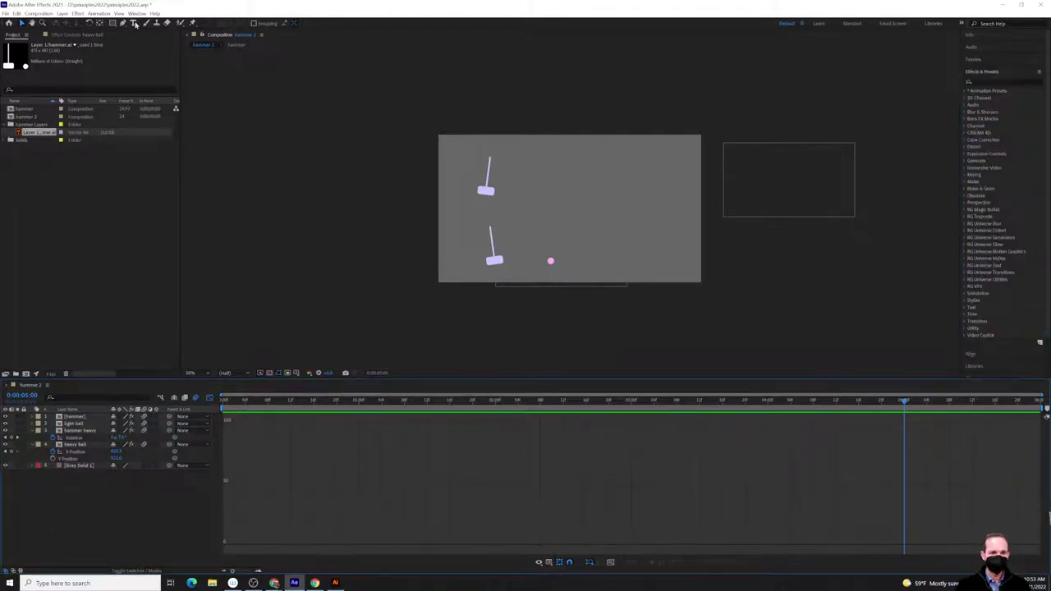
key(ctrl+t)
click(490, 184)
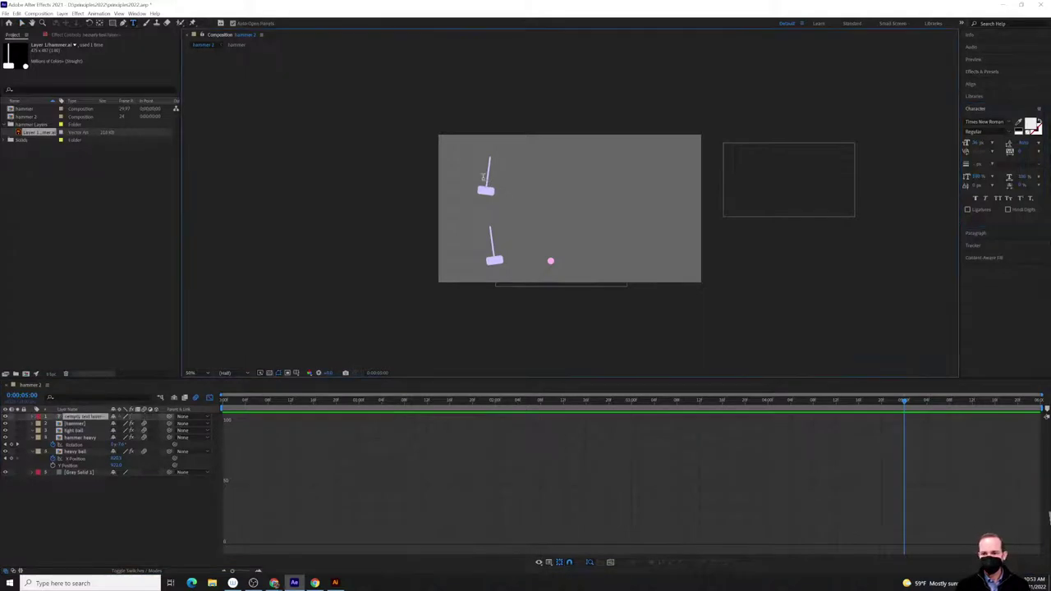
click(995, 122)
drag(995, 122, 902, 121)
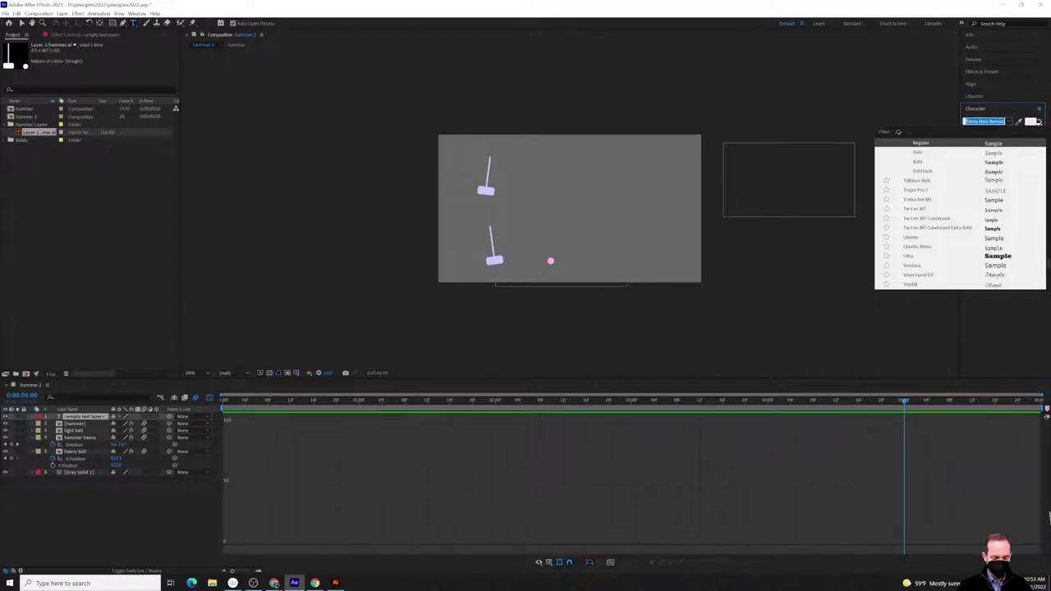
text(frank)
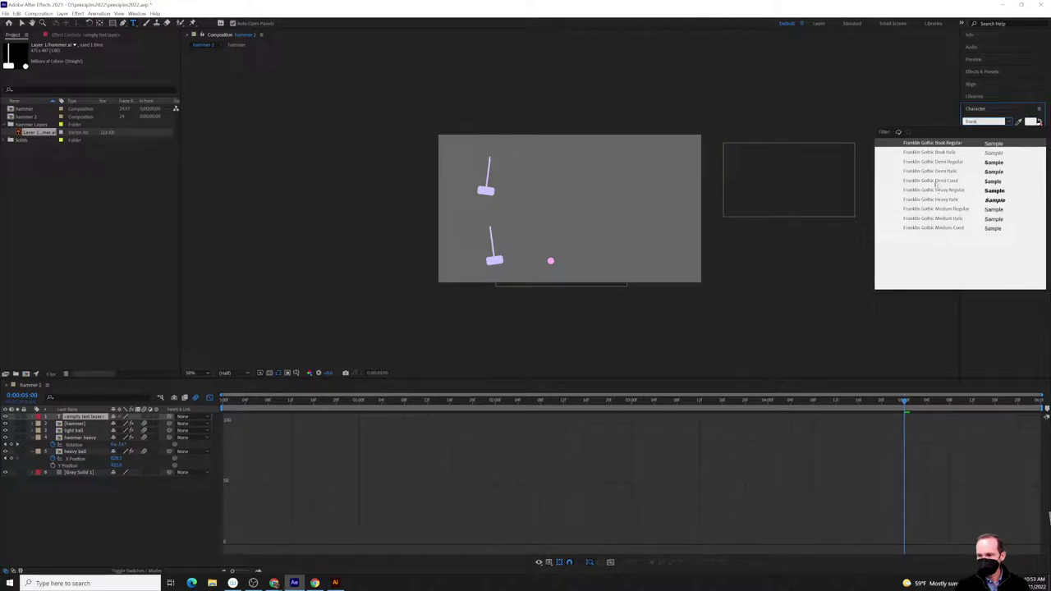
drag(977, 120, 952, 121)
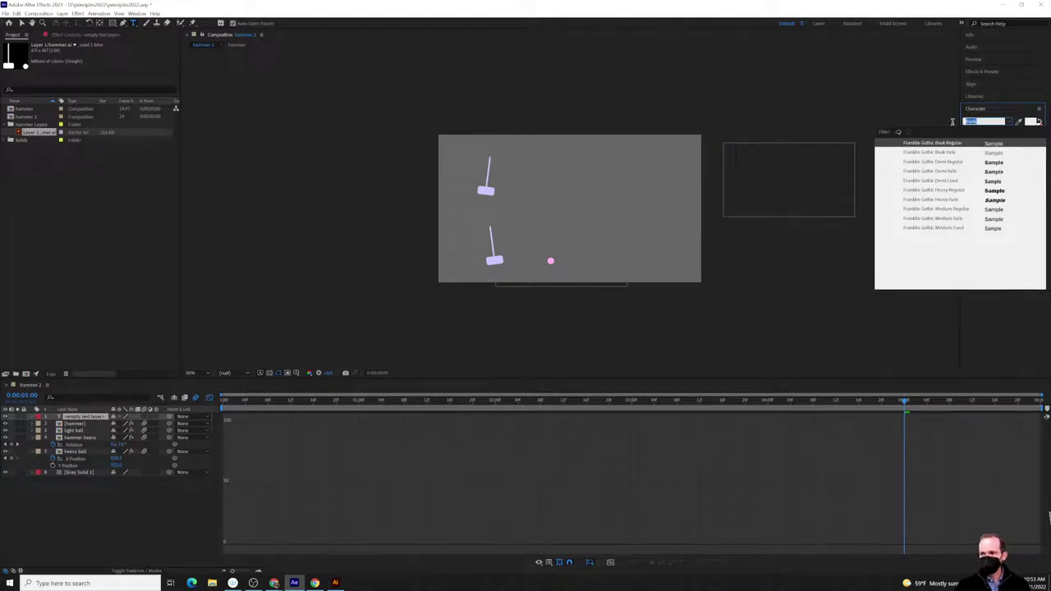
key(Escape)
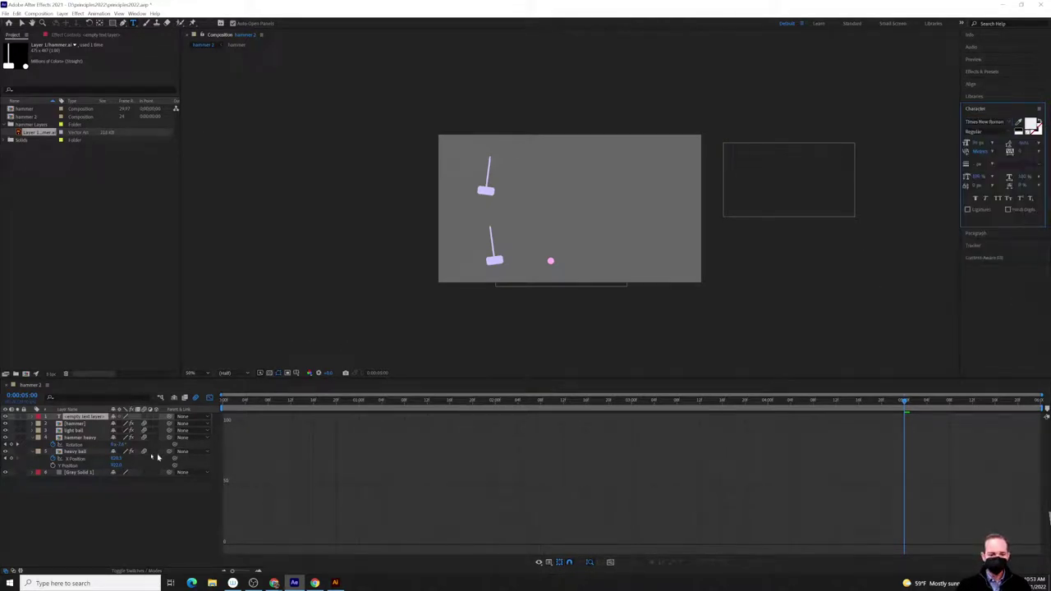
key(Delete)
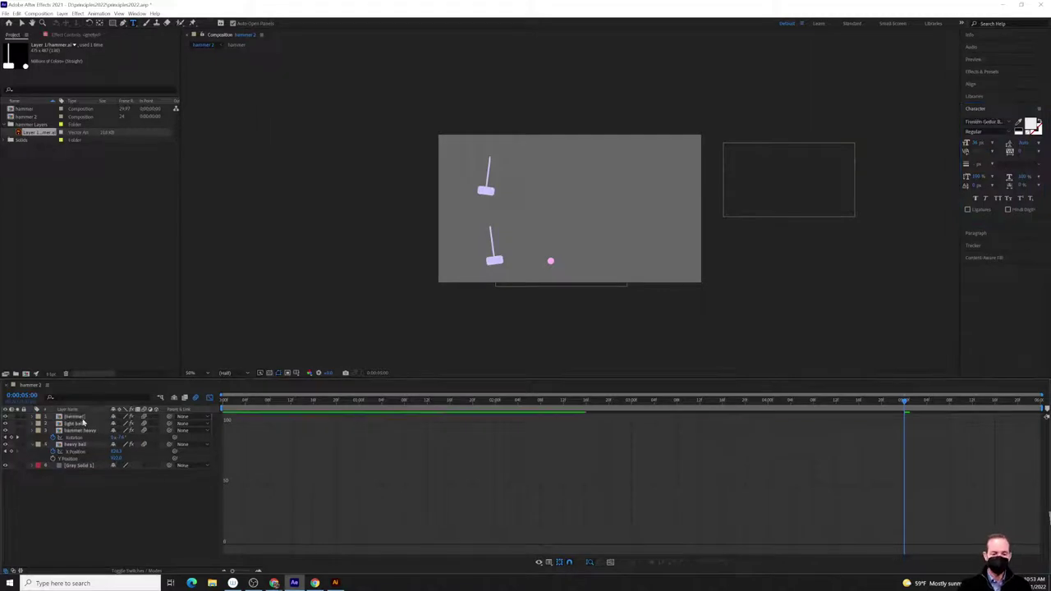
Play both hammer strikes from the start, and scrub back to 0:00:02:08, just after impact
key(Home)
key(space)
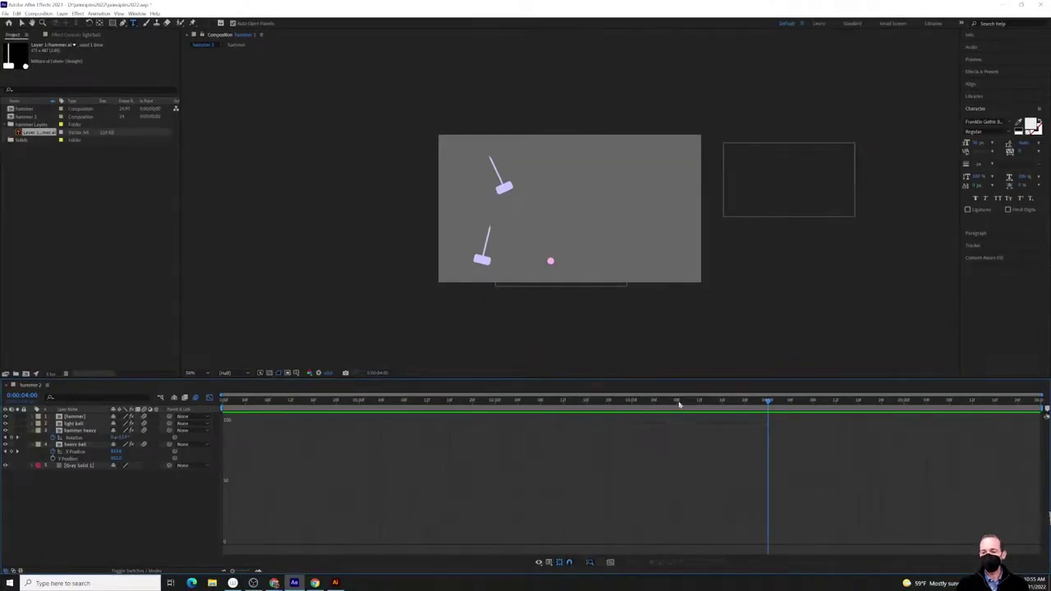
drag(679, 404, 539, 463)
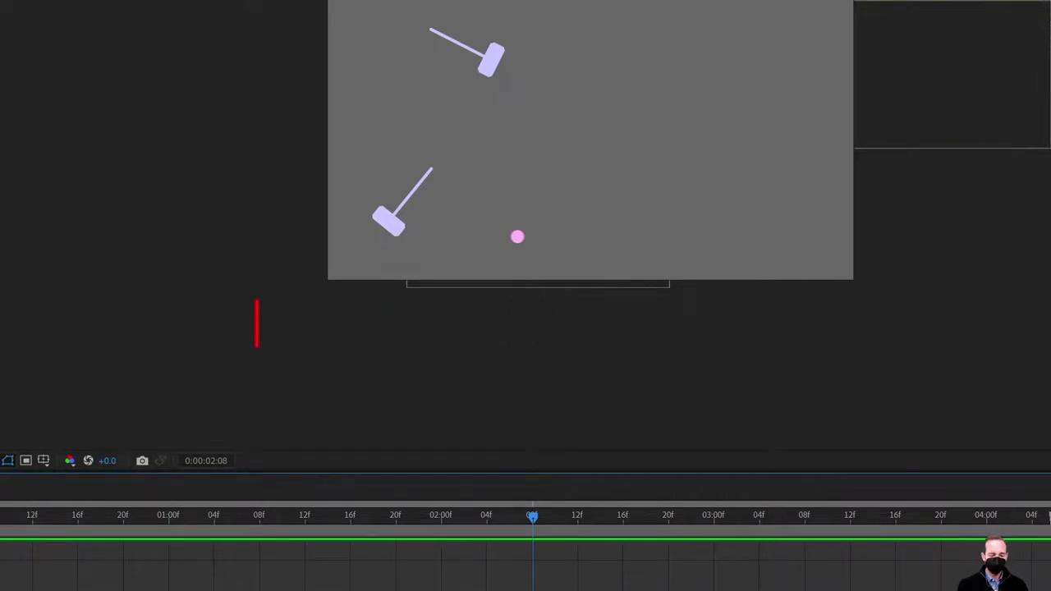
Annotate the zoomed screen with the lines "window vs box ---- space" and "edit ----- time"
text(window )
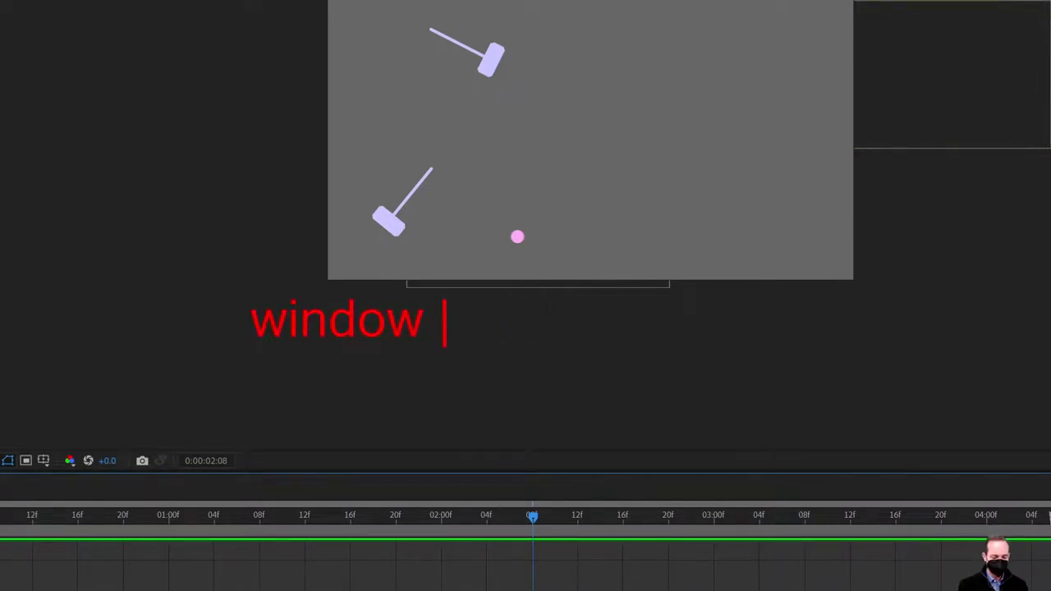
text(vs bo)
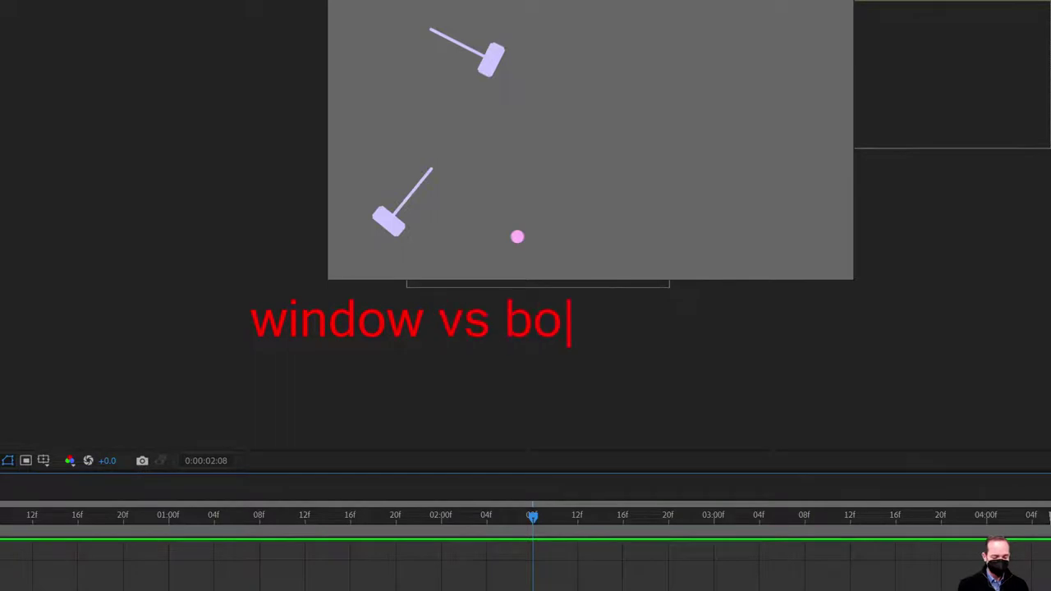
text(x ---- space)
key(Return)
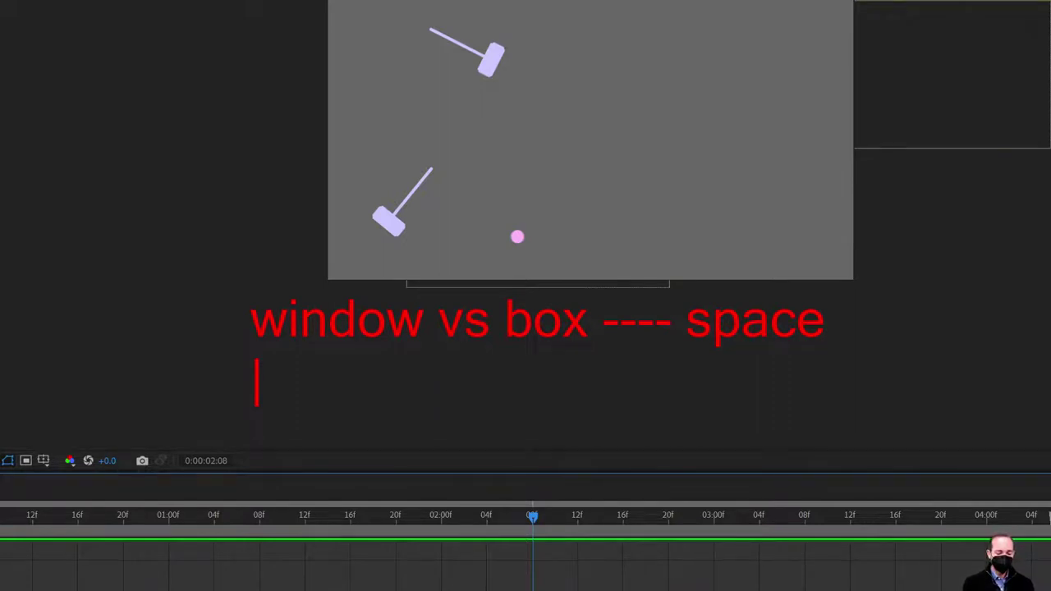
text(edit )
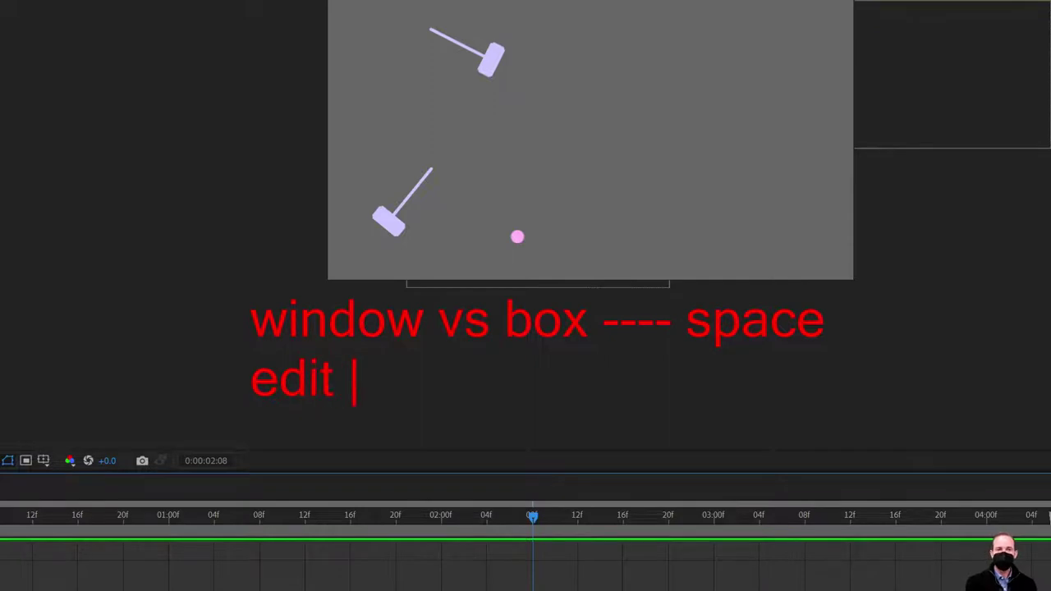
text( ----- )
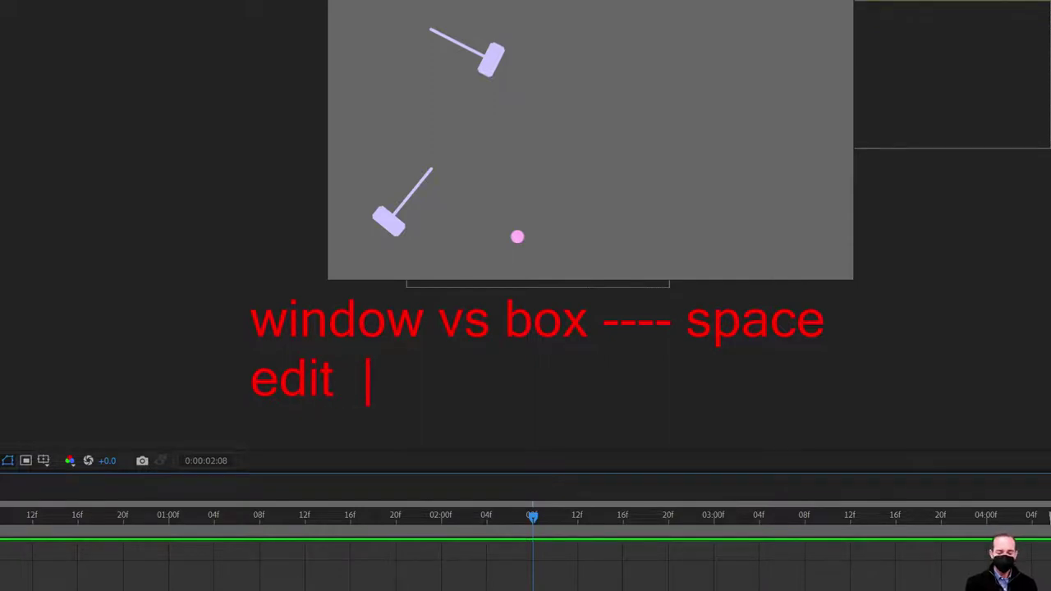
text(time)
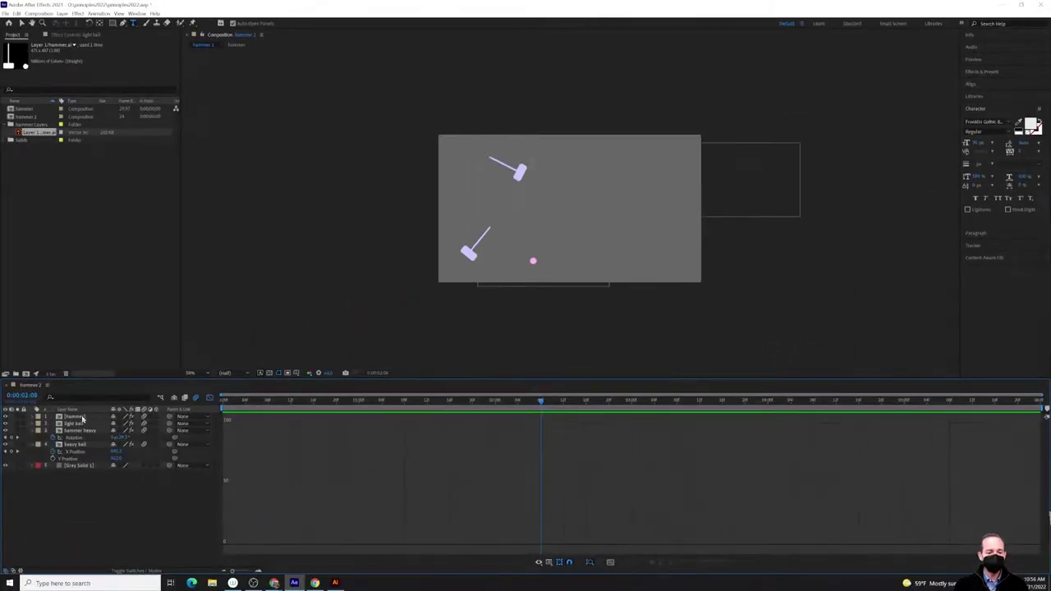
Display hammer heavy's Rotation curve and replay both hammer strikes from near the start to compare motion with the graph
click(82, 417)
click(80, 430)
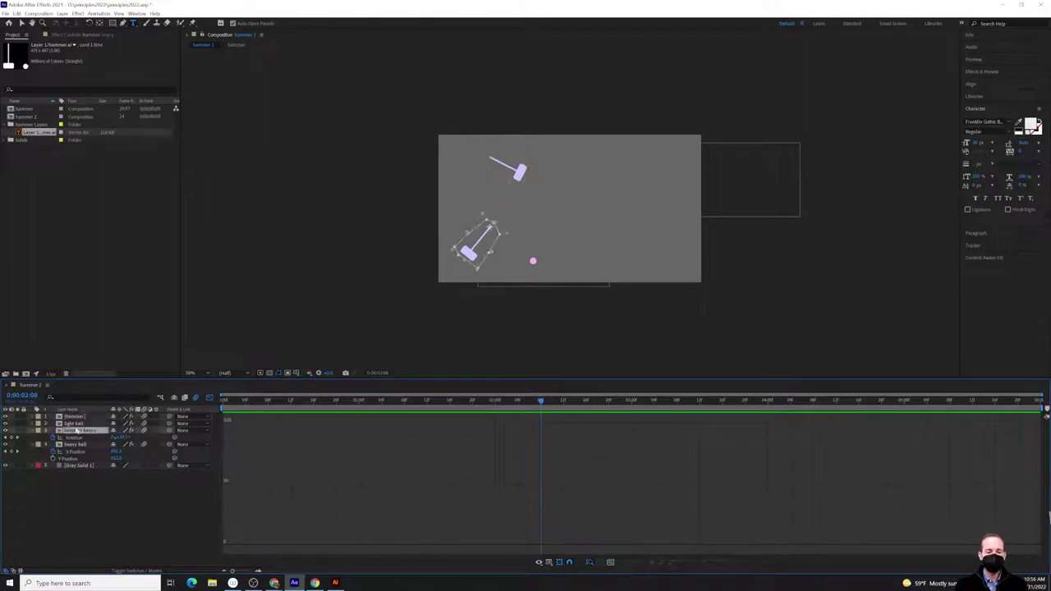
click(75, 438)
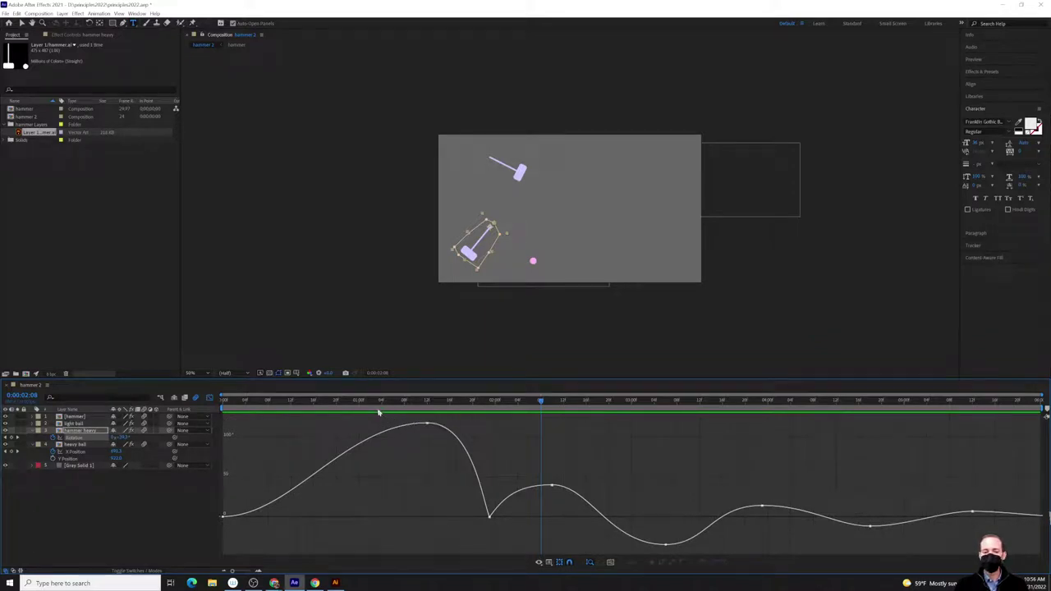
drag(373, 404, 224, 403)
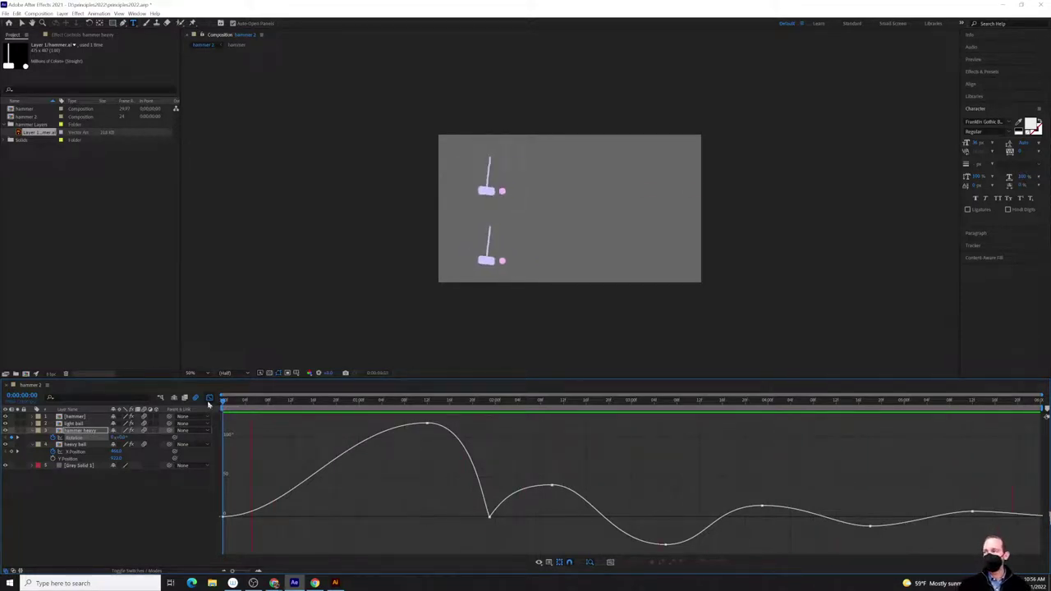
key(space)
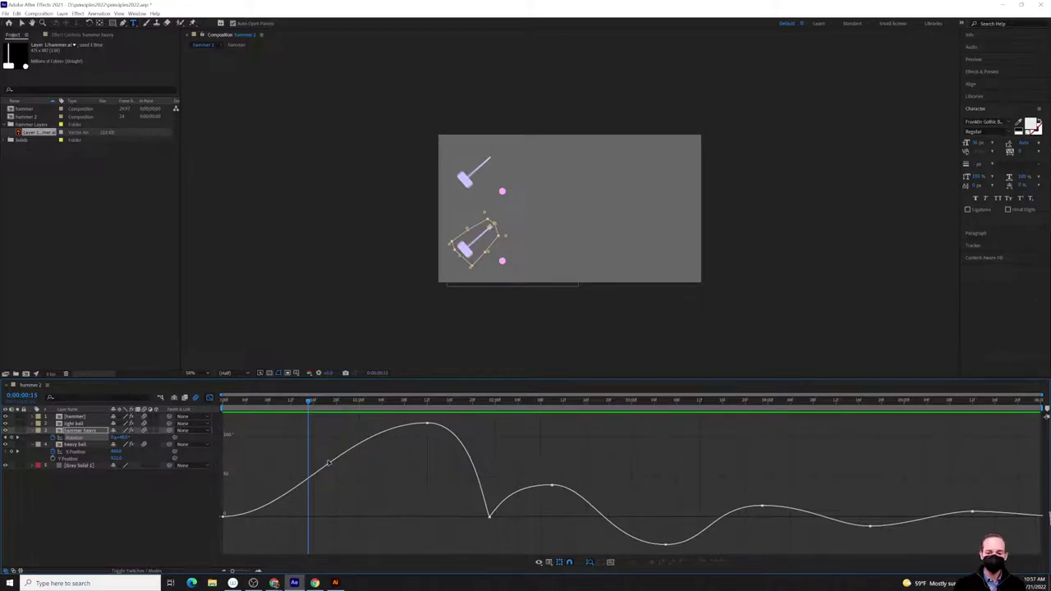
click(249, 401)
key(space)
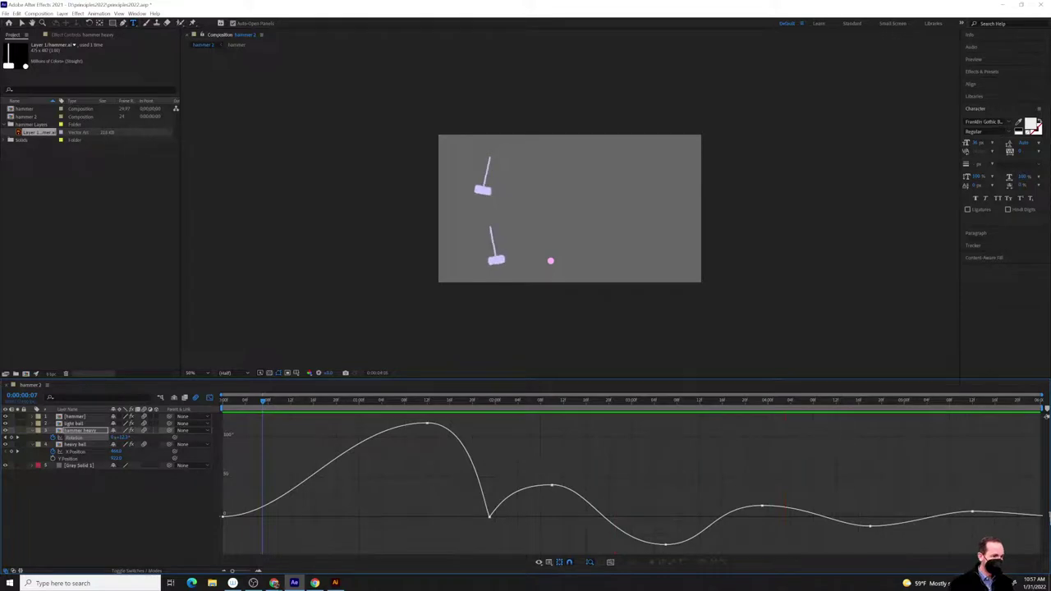
Switch to the YouTube Studio live-stream window and enlarge it to view the stream chat and analytics
key(alt+Tab)
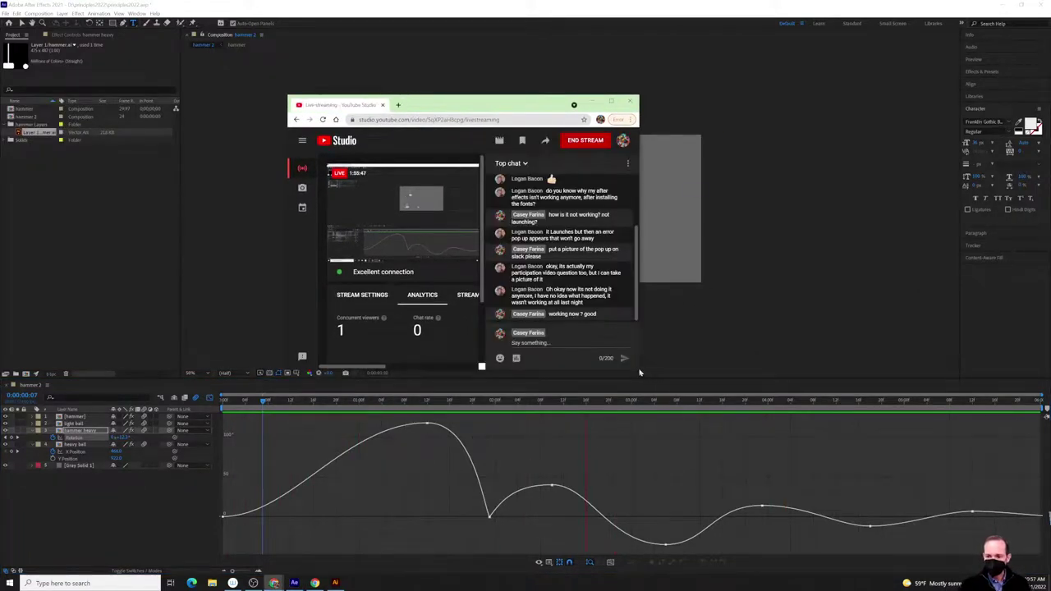
drag(639, 371, 940, 530)
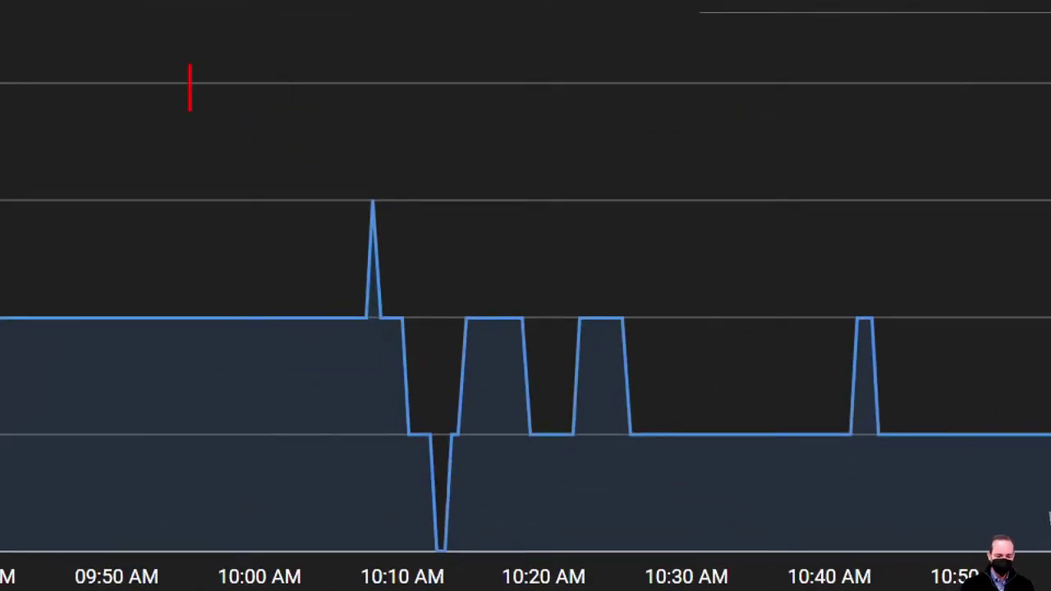
Annotate the zoomed concurrent-viewers graph with the word "disturbing" and leave the screen annotation
text(distu)
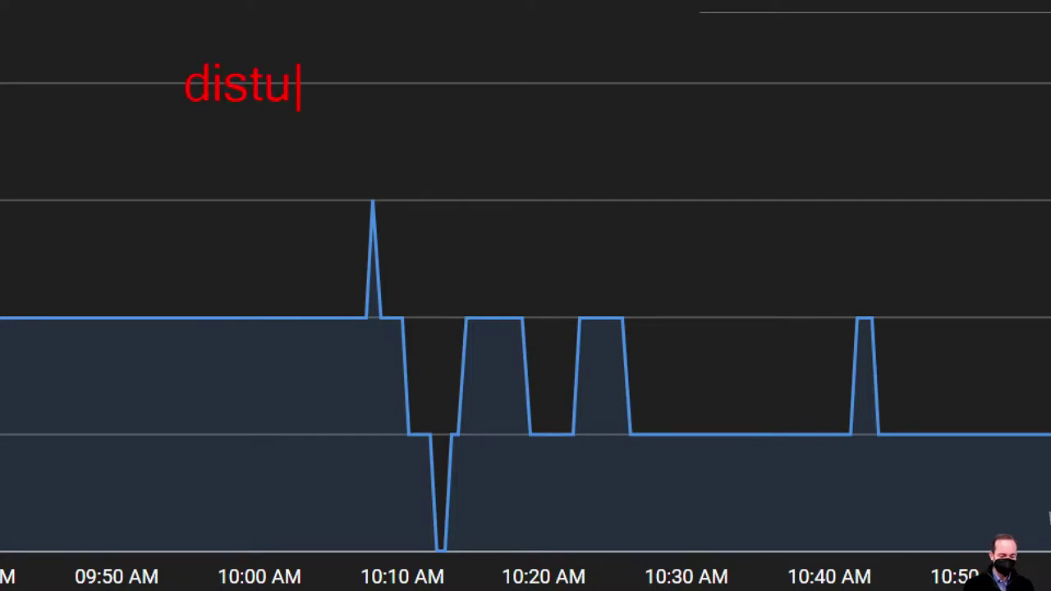
text(rbing)
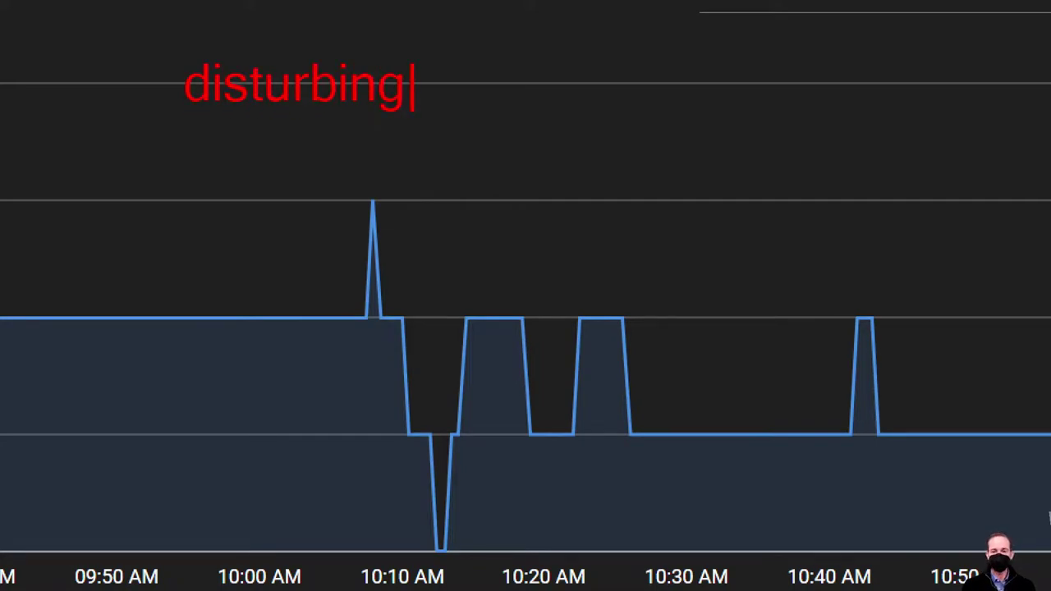
key(Escape)
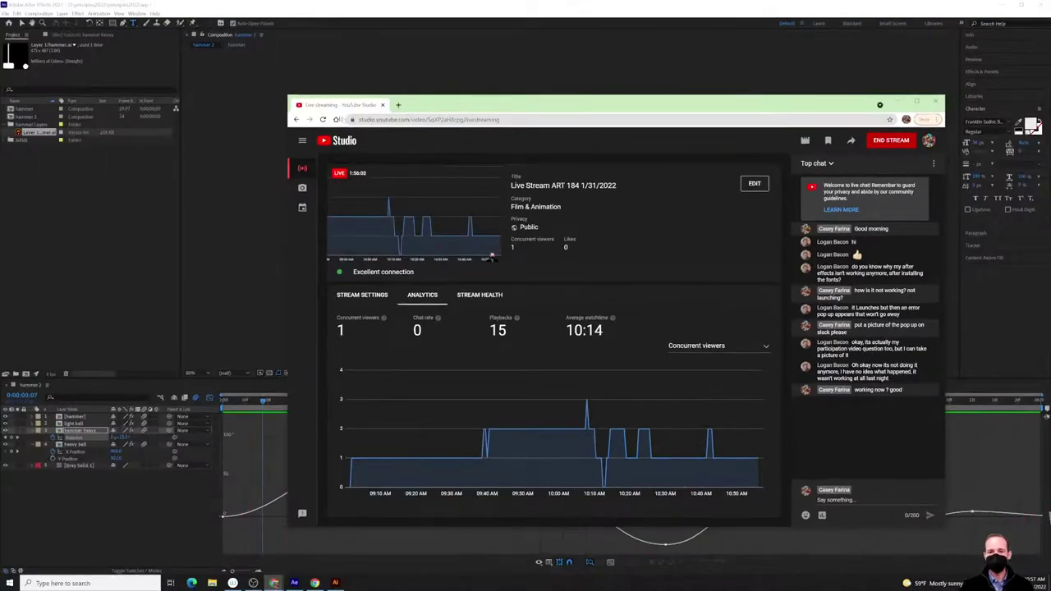
Shrink the YouTube Studio window, return to the After Effects project and scrub the hammer 2 composition to 0:00:00:10
drag(945, 527, 727, 329)
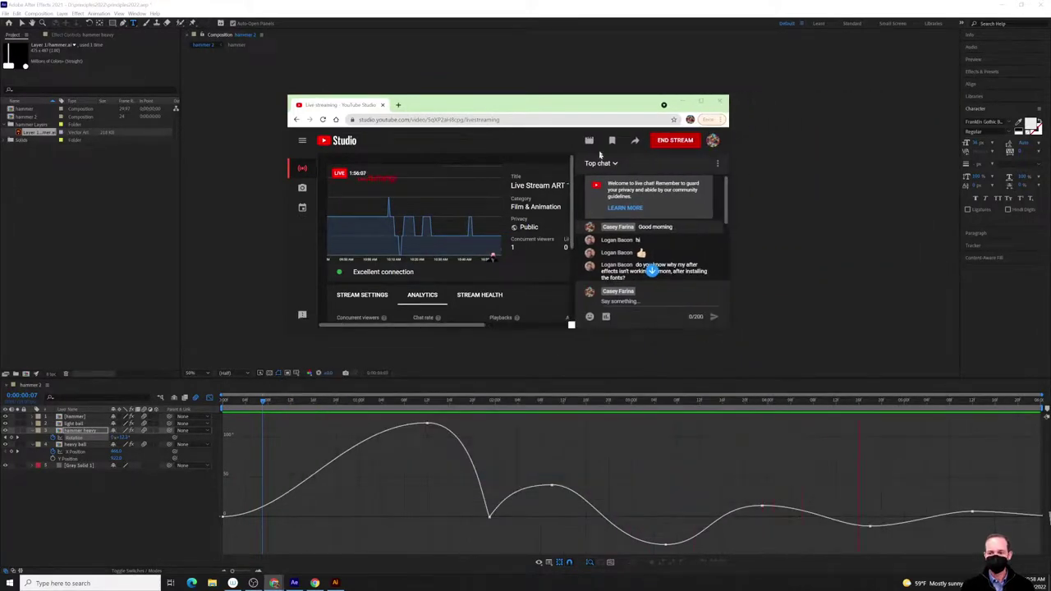
click(739, 345)
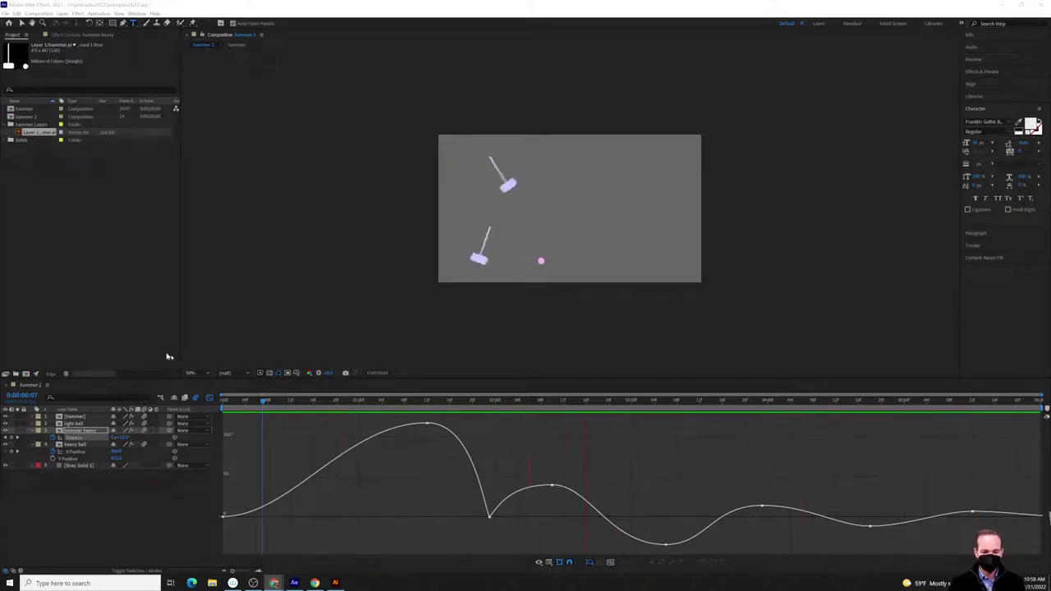
click(123, 483)
drag(320, 402, 282, 405)
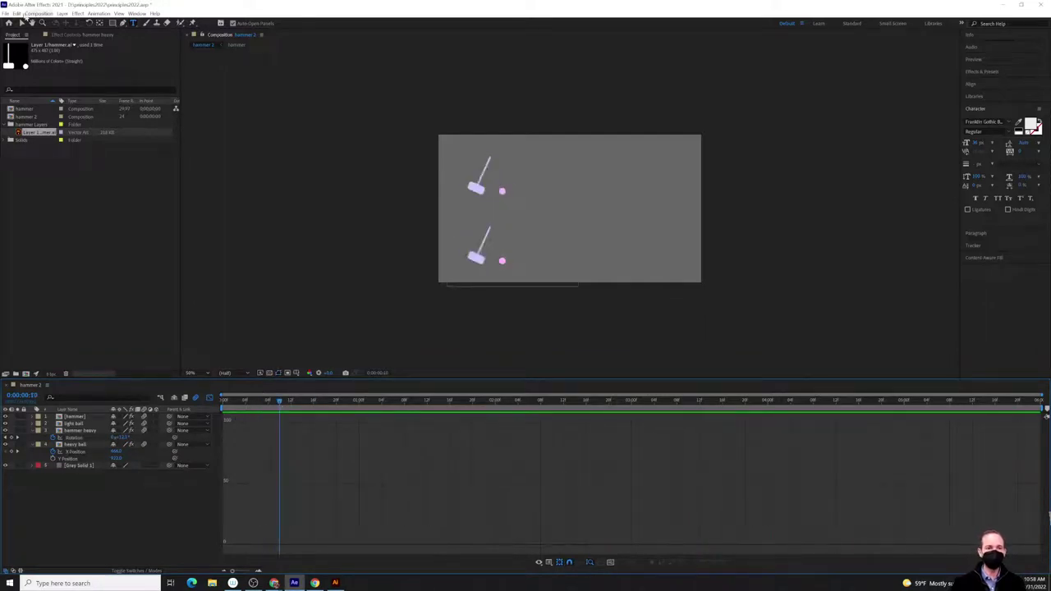
Save the project, and save an incremented copy of it
click(5, 13)
click(16, 84)
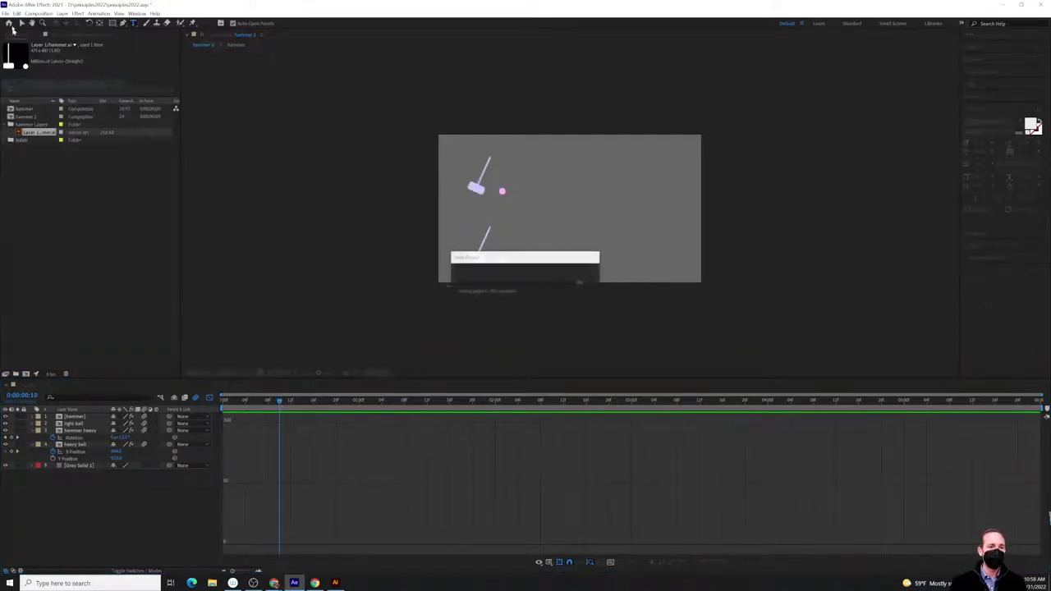
click(6, 13)
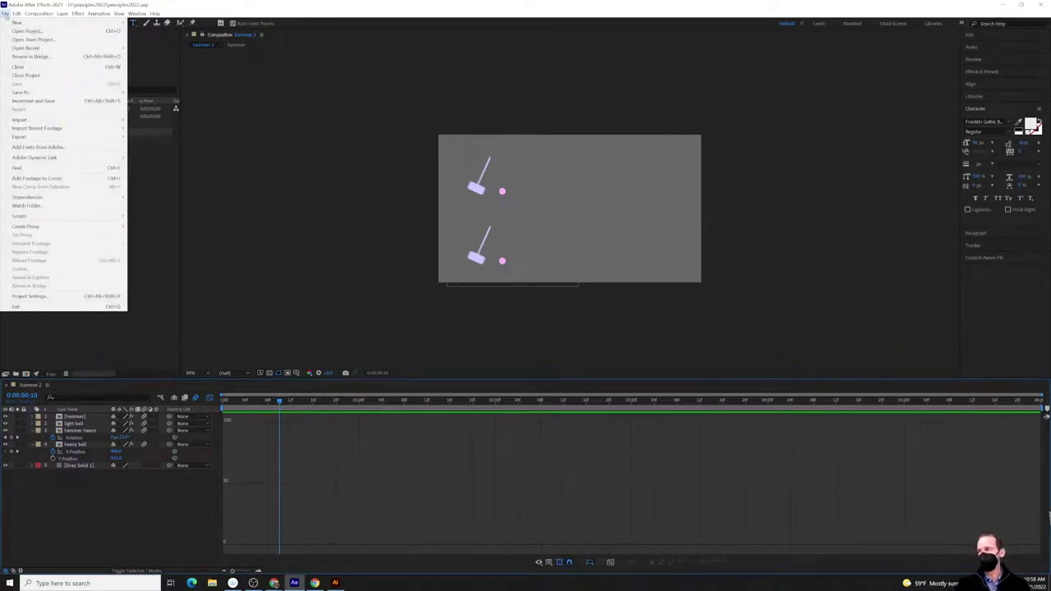
click(32, 101)
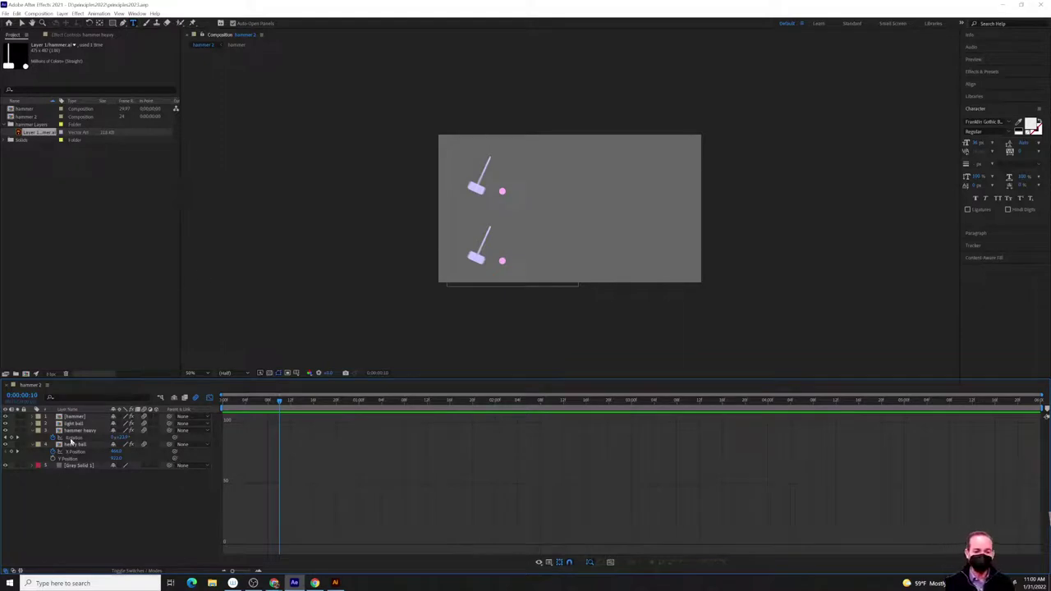
Display hammer heavy's Rotation and heavy ball's X Position curves together and view them as a speed graph
click(69, 438)
click(76, 451)
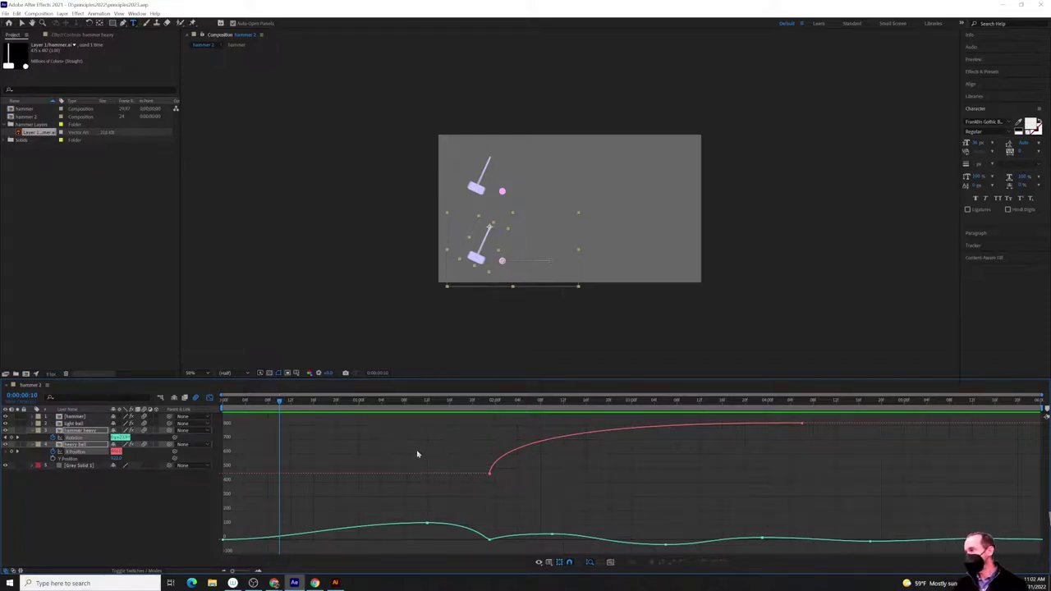
right_click(557, 472)
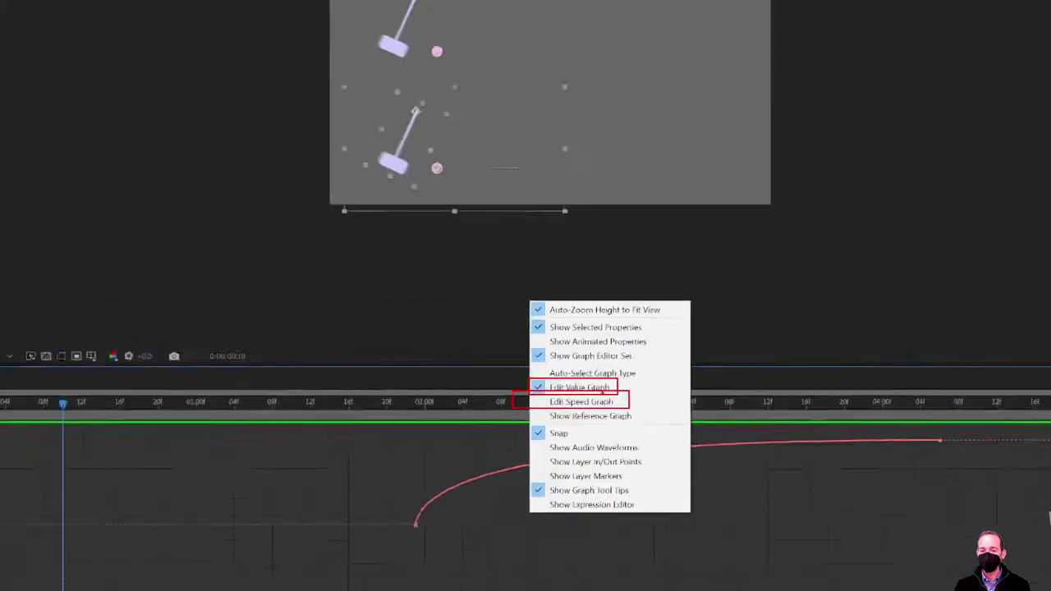
click(514, 418)
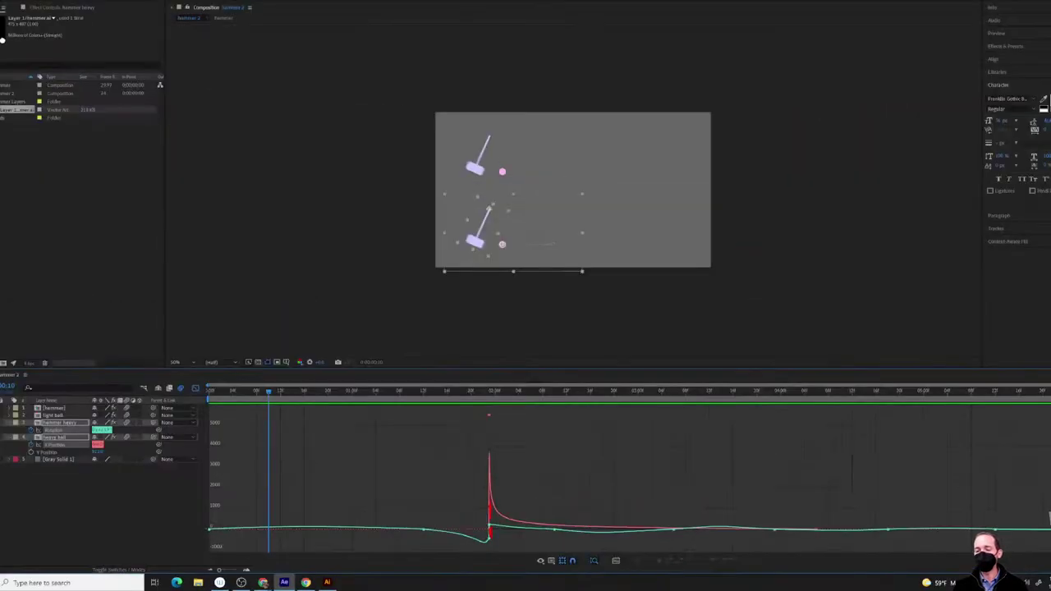
click(540, 560)
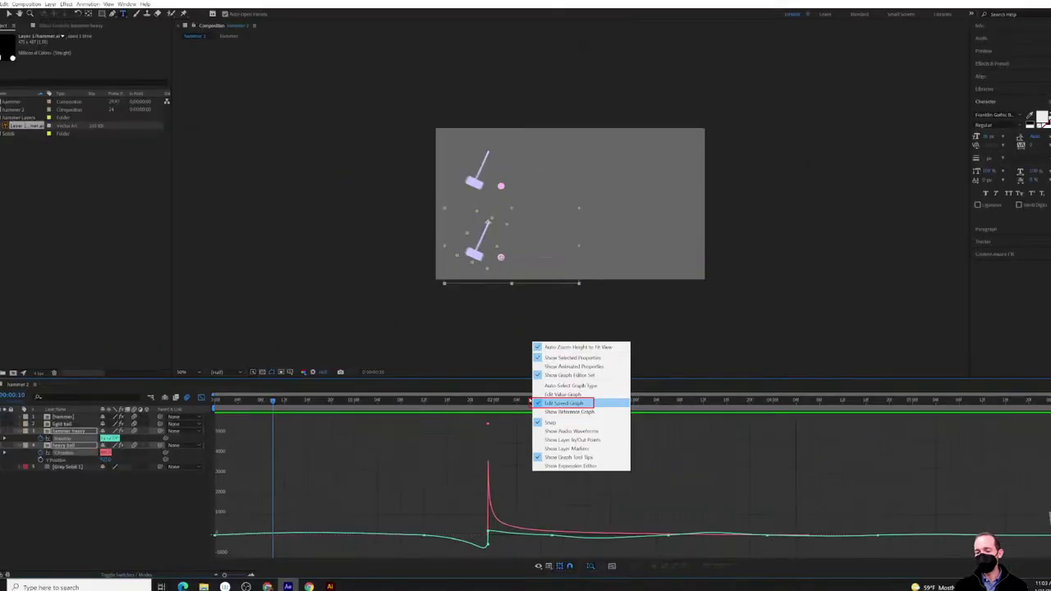
click(574, 402)
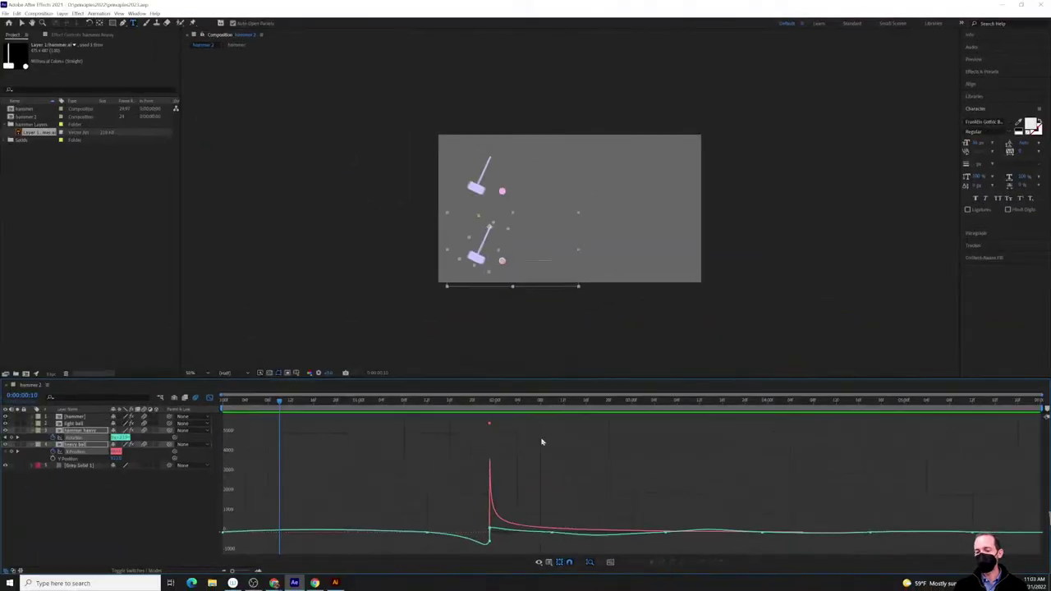
Return the graph editor to the value graph for both selected properties
right_click(541, 441)
click(554, 492)
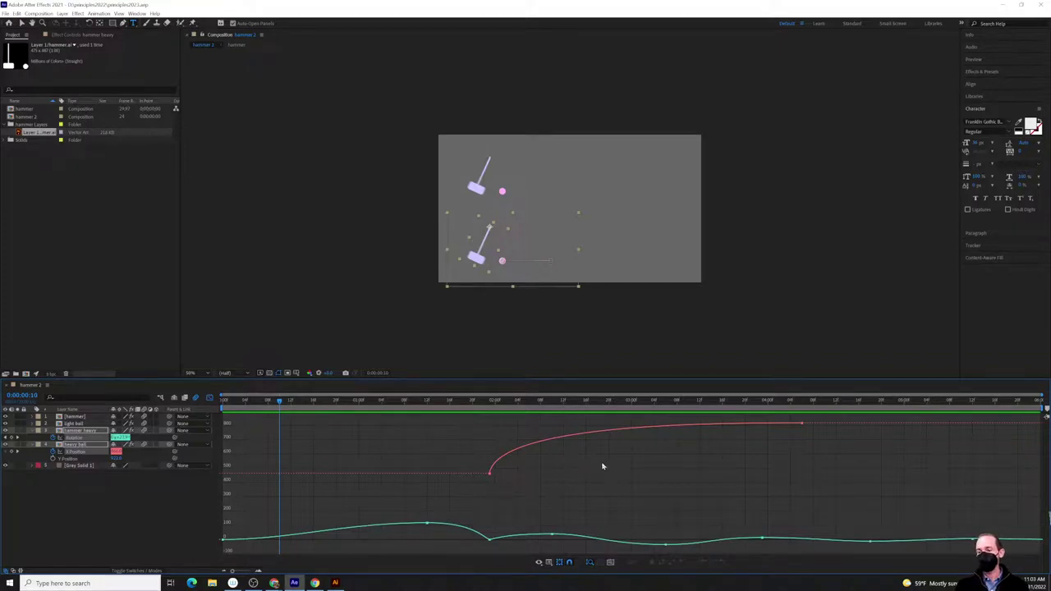
right_click(602, 466)
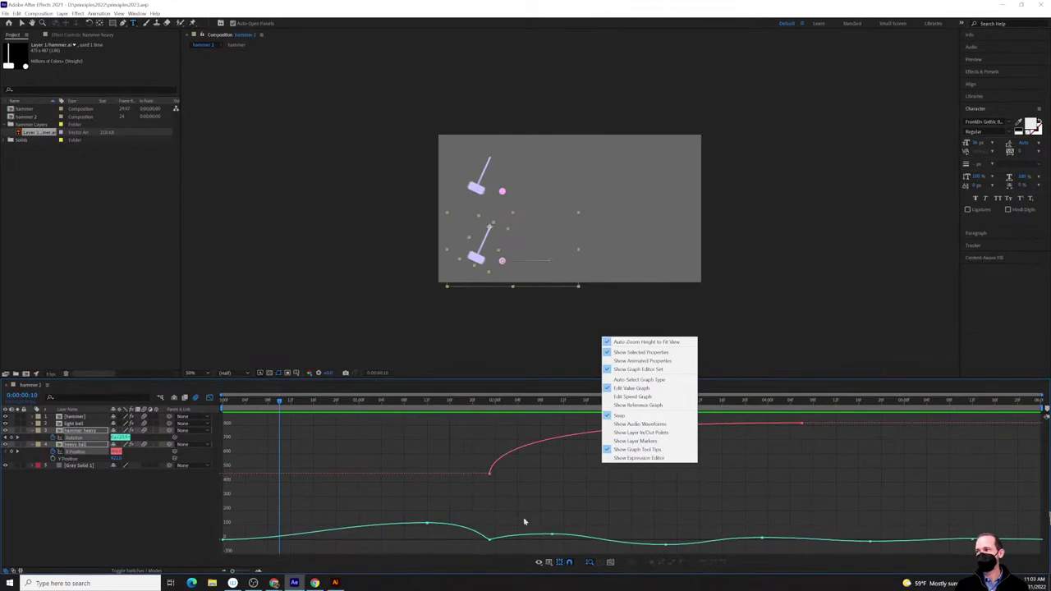
click(406, 590)
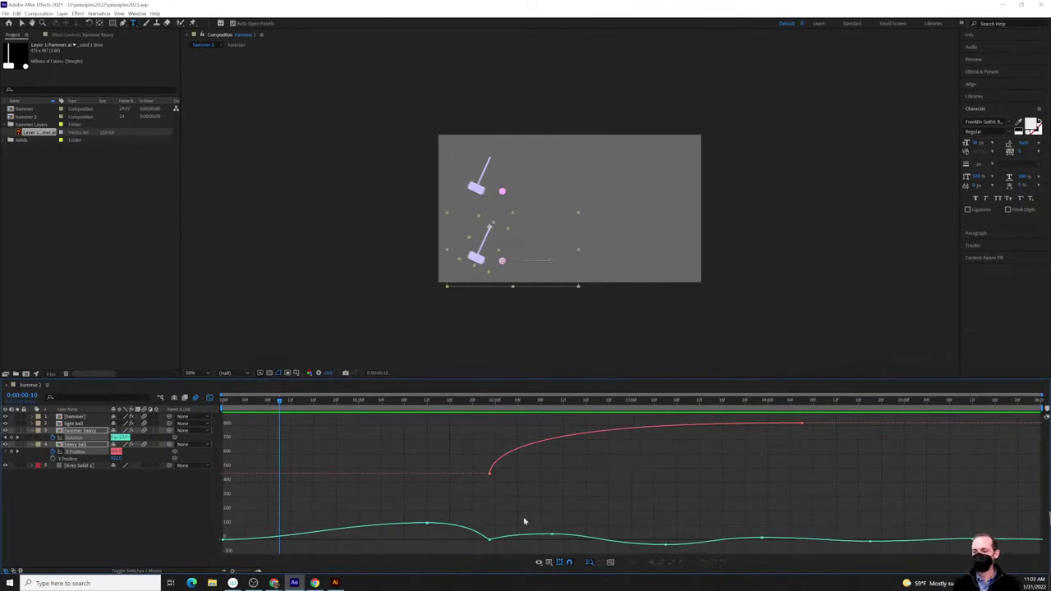
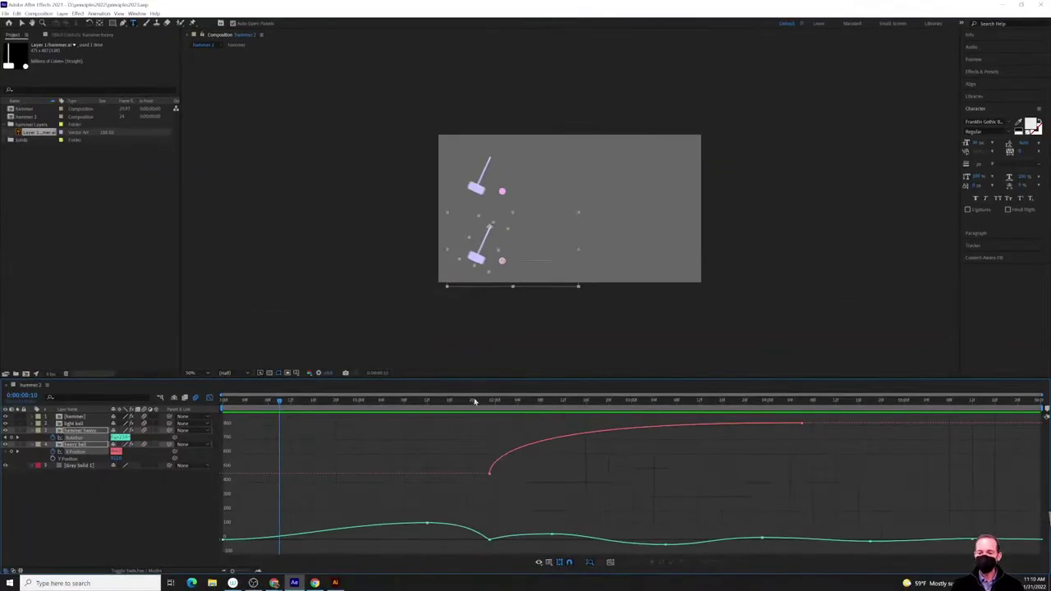
Inspect heavy ball's X Position curve frame by frame just after impact, and scrub back to 0:00:02:00
drag(474, 400, 534, 405)
scroll(502, 407, up, 3)
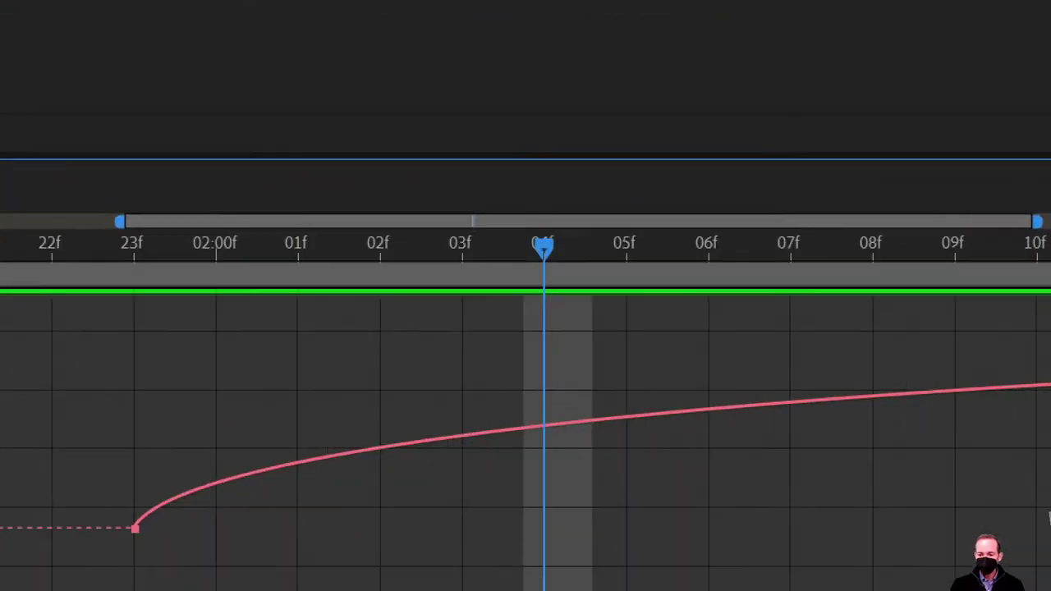
mouse_move(674, 421)
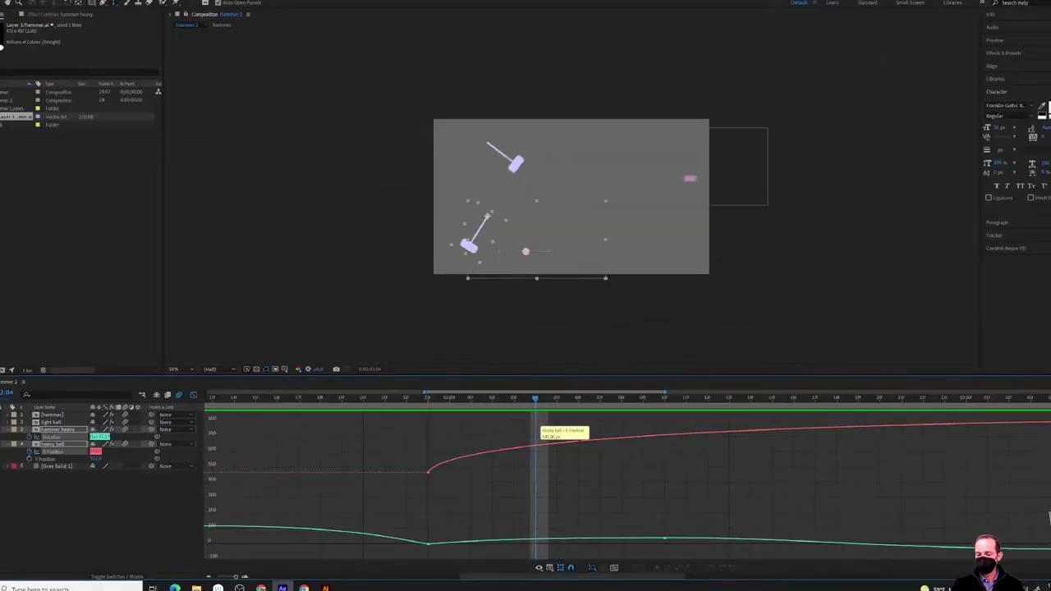
drag(495, 404, 454, 405)
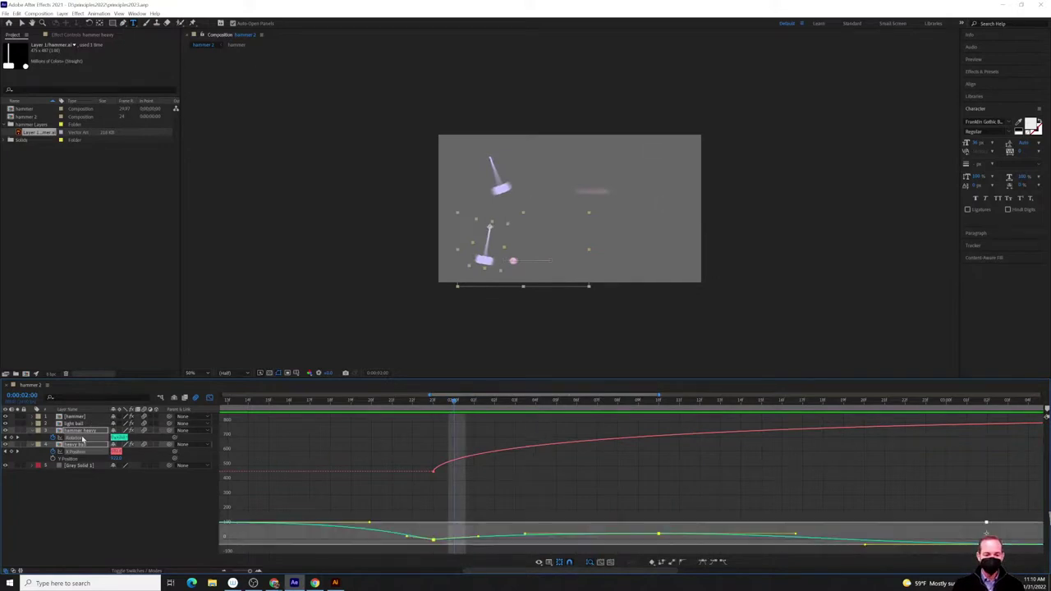
Show only hammer heavy's Rotation curve across the composition's full duration
click(104, 507)
click(91, 454)
click(88, 446)
click(103, 439)
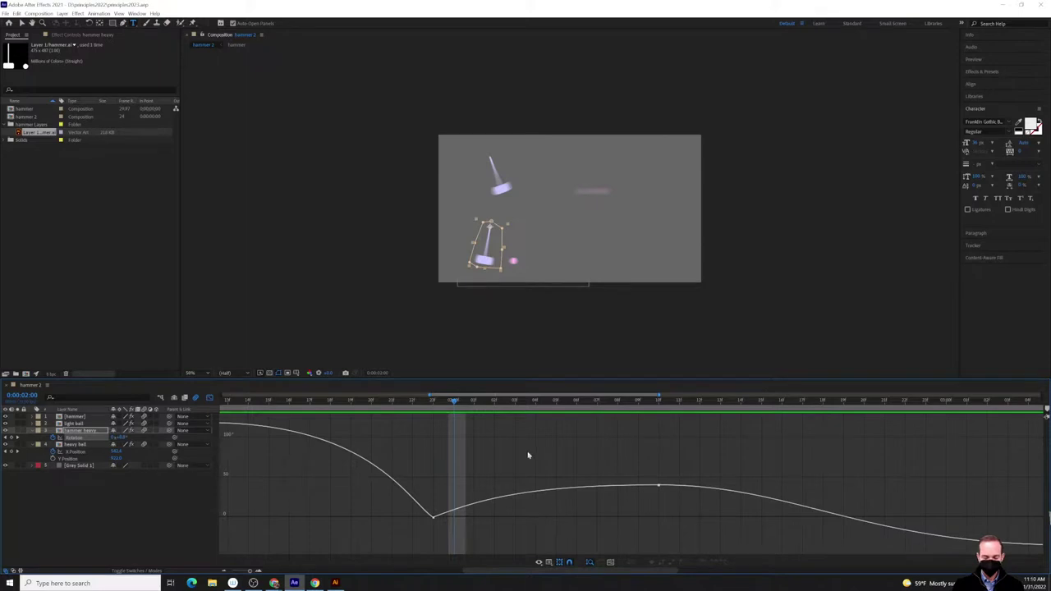
alt+scroll(526, 458, down, 3)
alt+scroll(525, 458, down, 1)
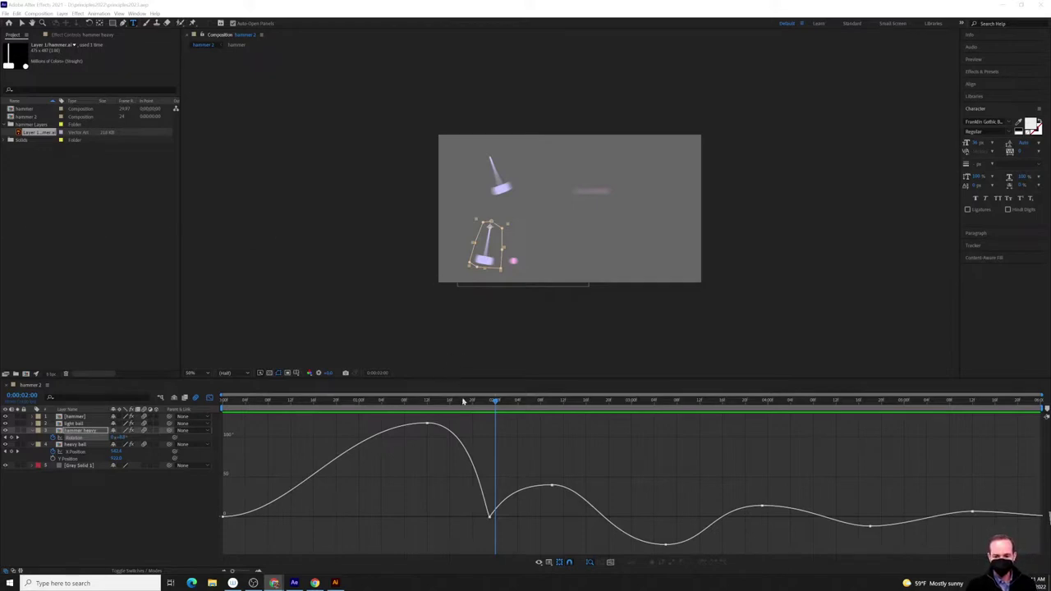
Play both hammer strikes from 0:00:00:08 and stop the preview at 0:00:05:01
click(286, 404)
mouse_move(287, 408)
mouse_down()
mouse_move(893, 391)
mouse_move(661, 415)
mouse_move(268, 406)
mouse_up()
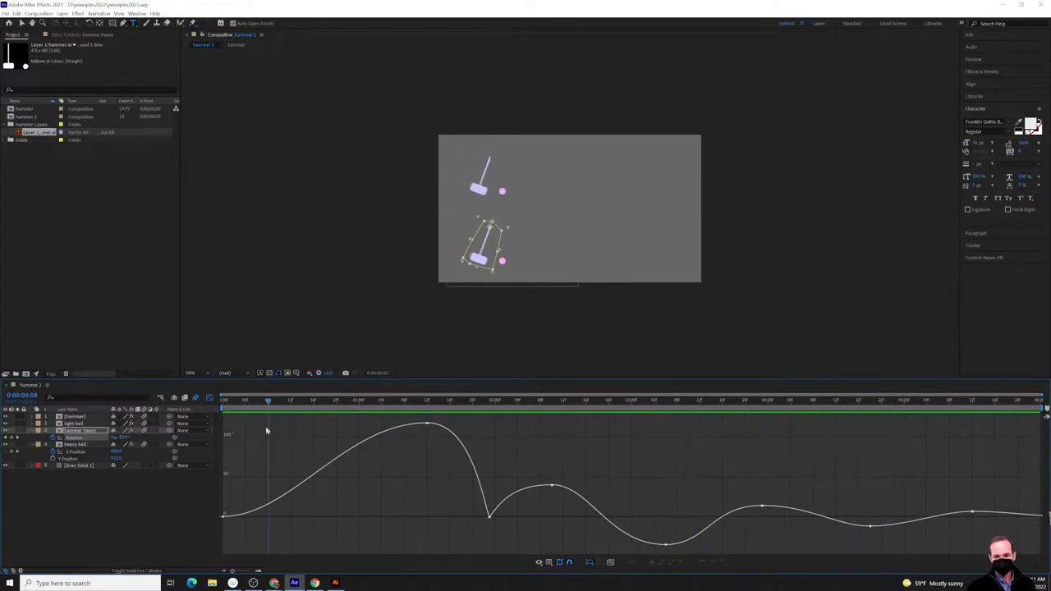
key(space)
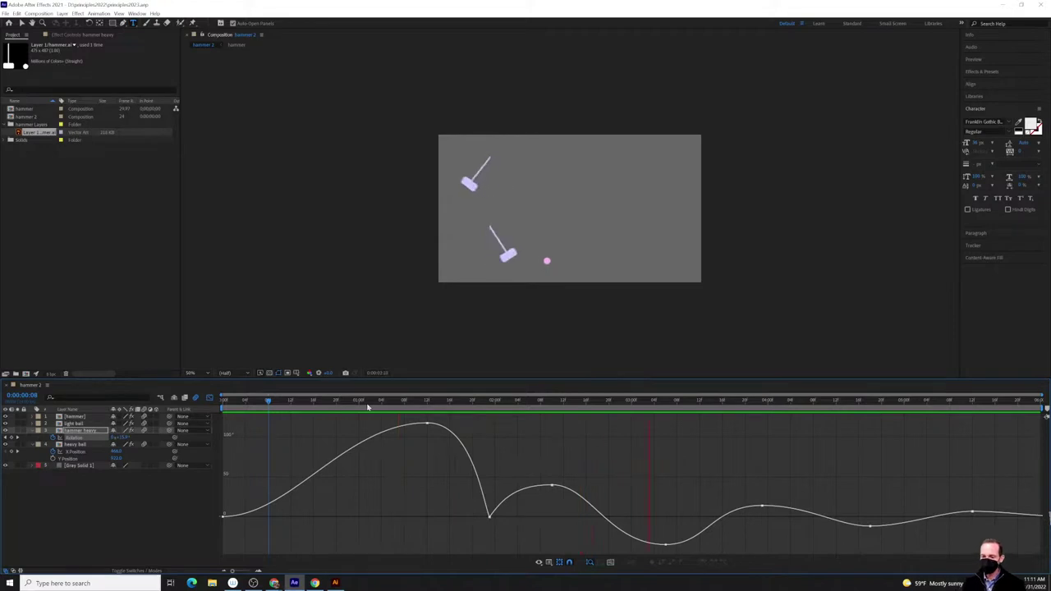
key(space)
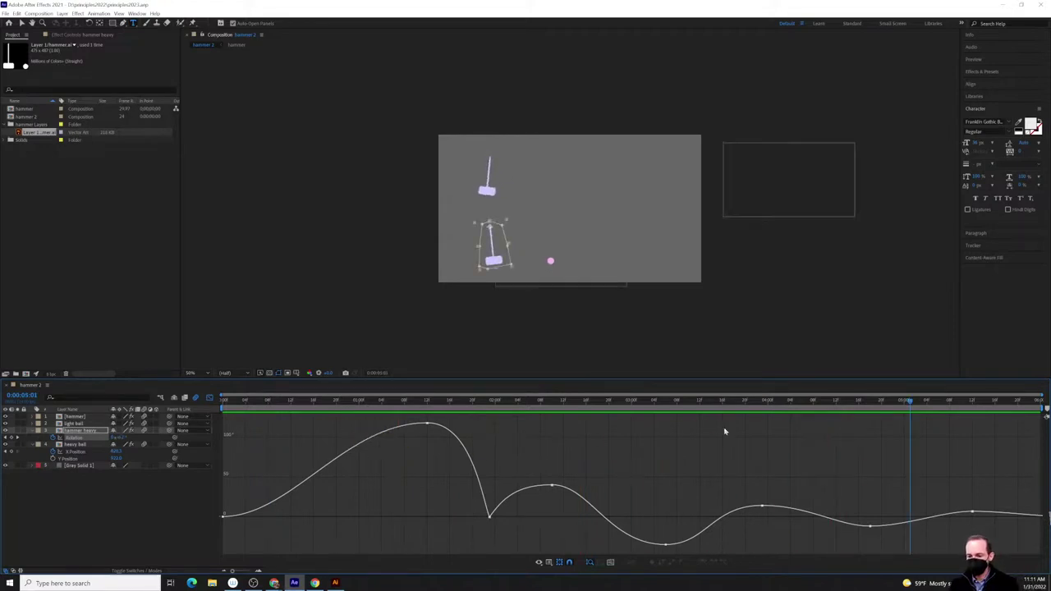
Scrub around the impact to compare heavy ball's X Position curve with hammer heavy's Rotation curve, and replay from 0:00:02:14
click(583, 403)
drag(598, 410, 486, 428)
click(80, 452)
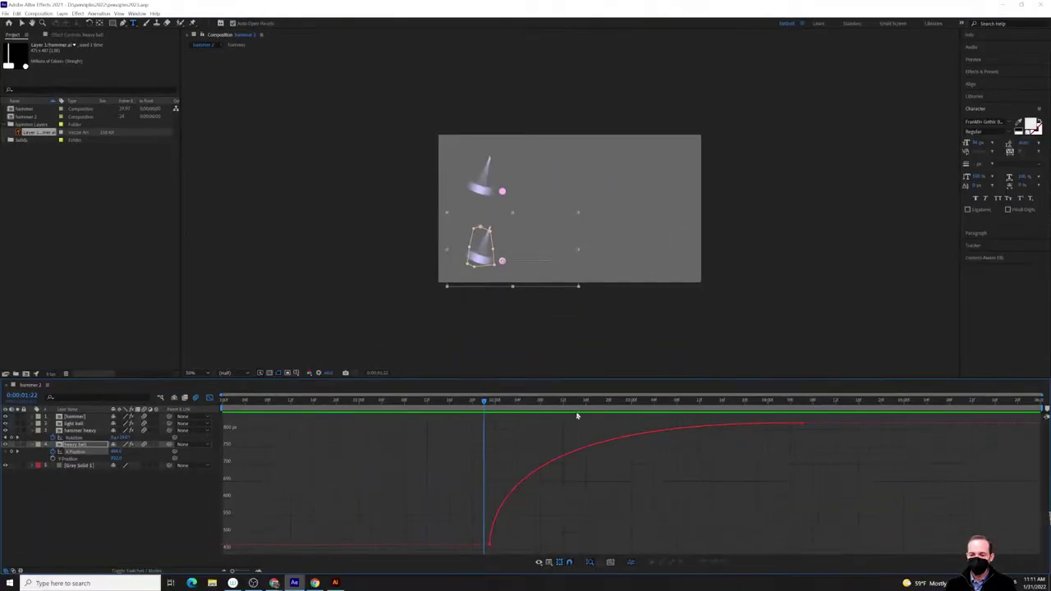
click(99, 439)
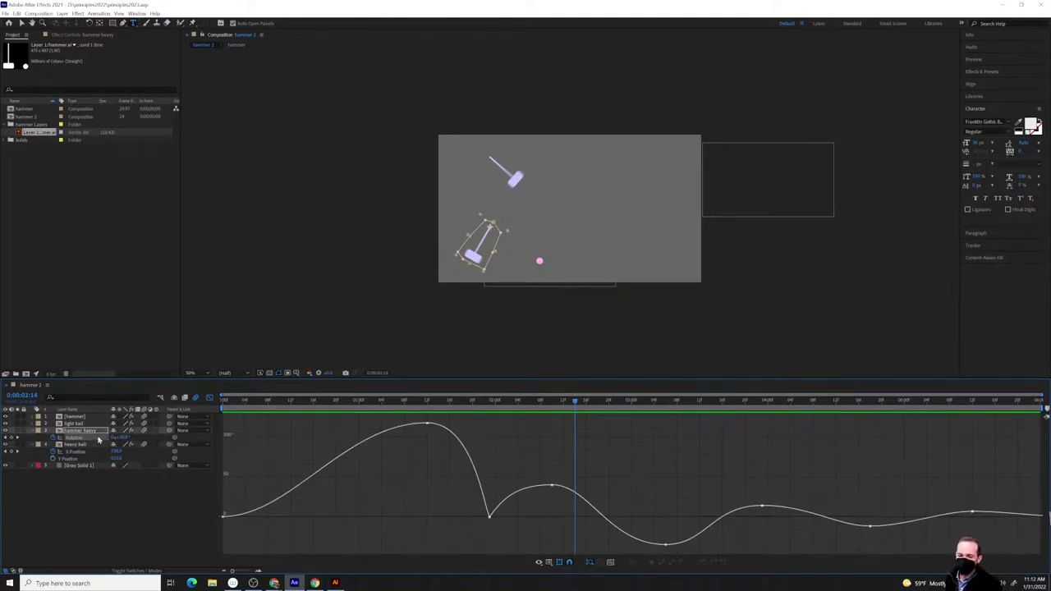
key(space)
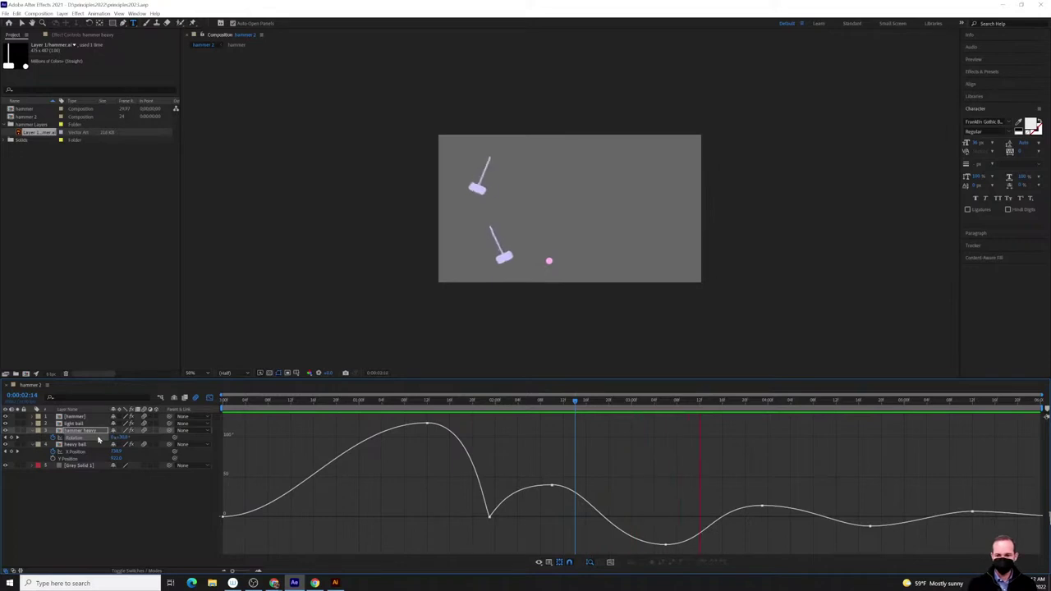